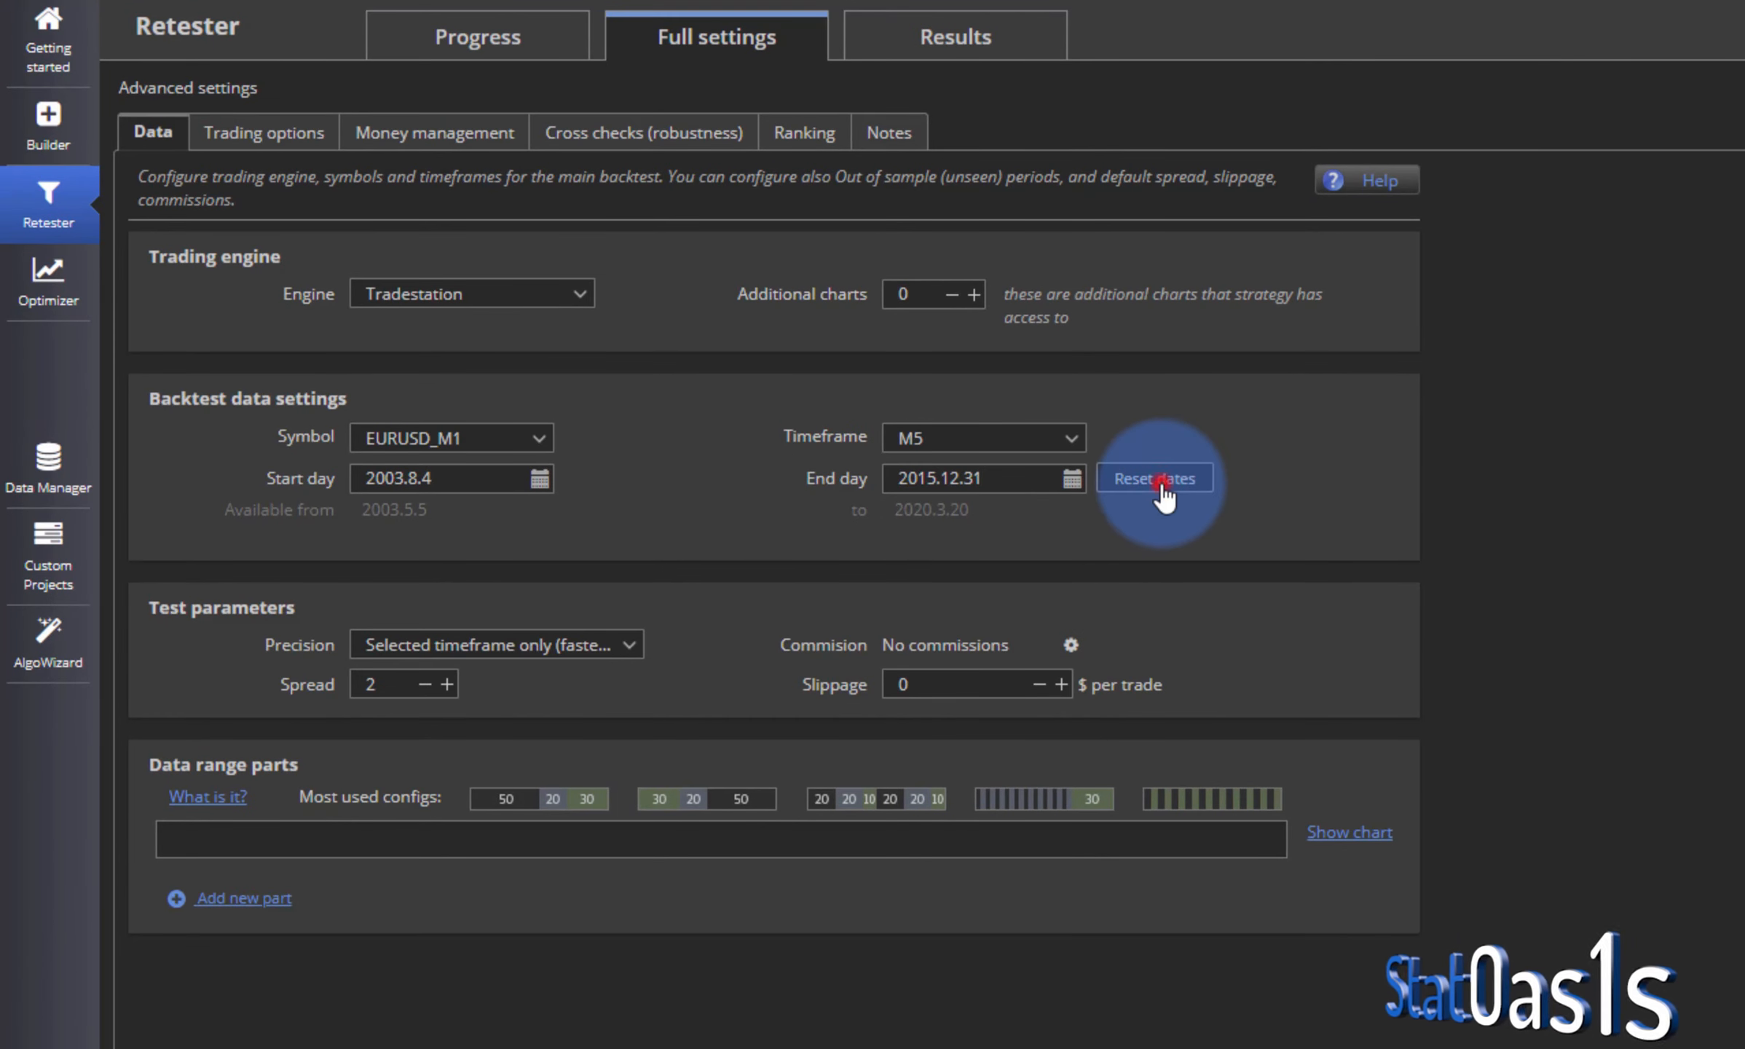
- Reset the backtest dates to the full available EURUSD_M1 data range and start the retest
{"action": "left_click", "coordinate": [643, 287]}
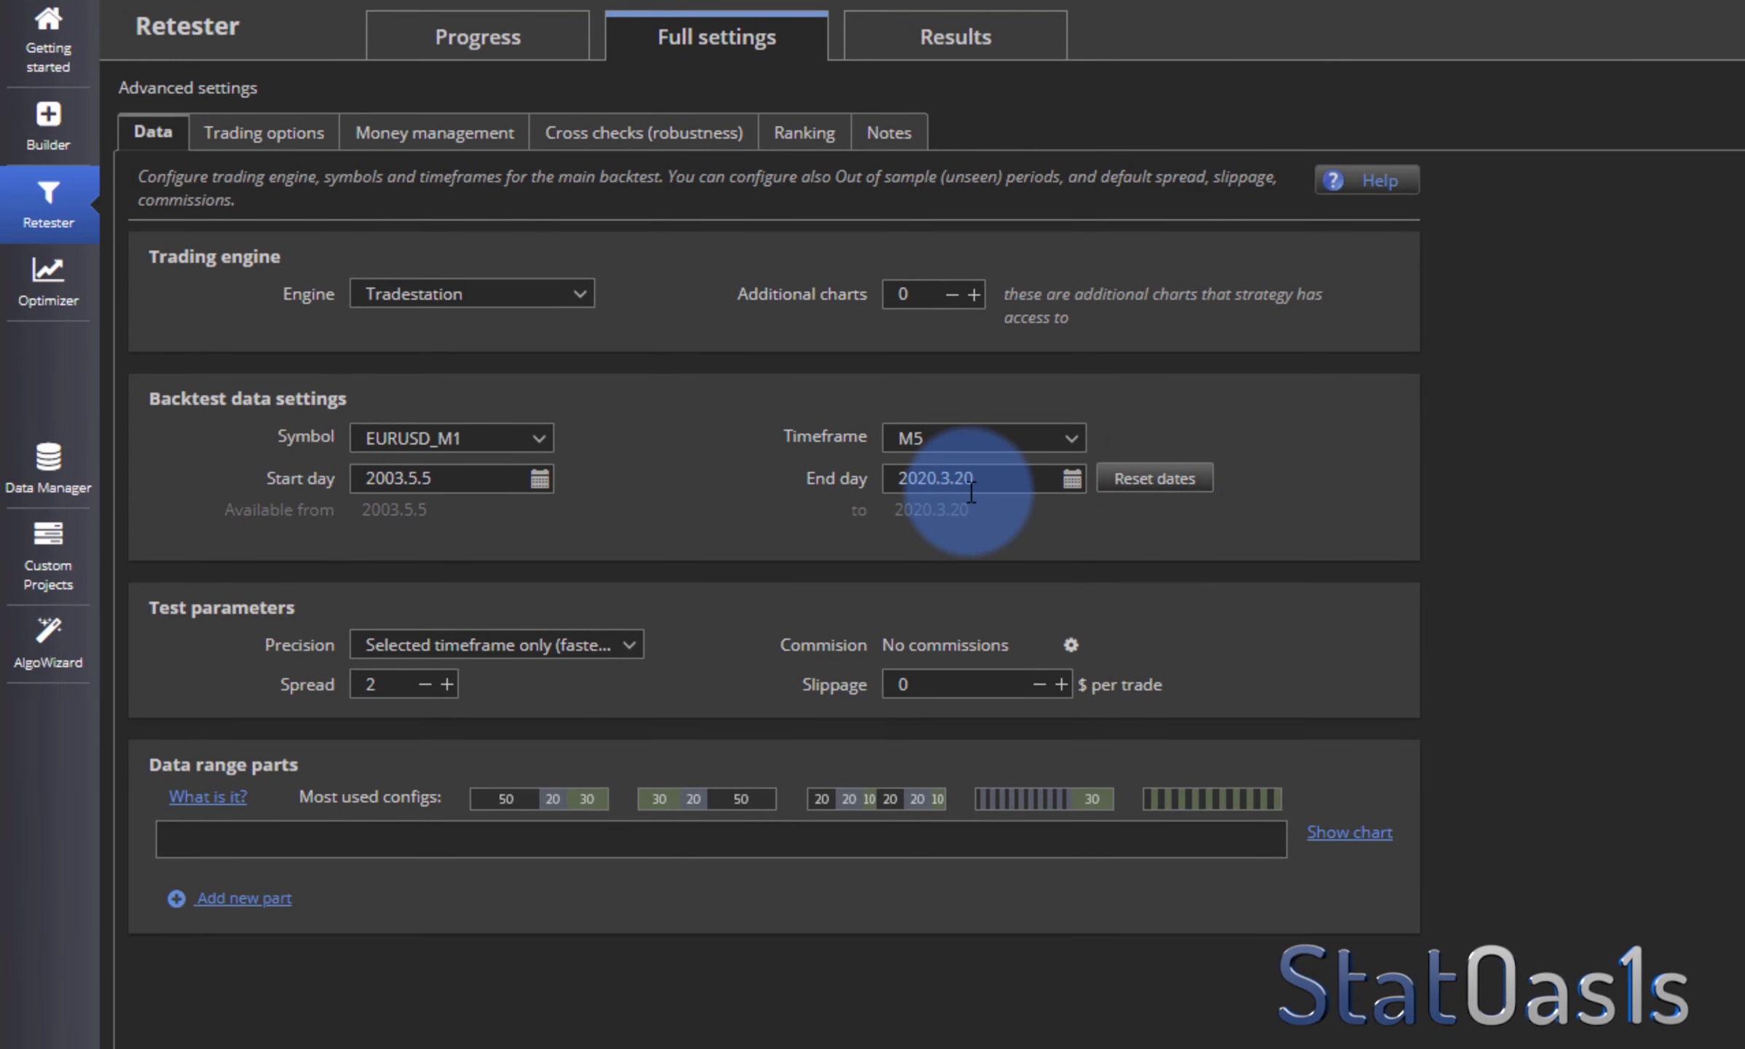
{"action": "left_click", "coordinate": [488, 35]}
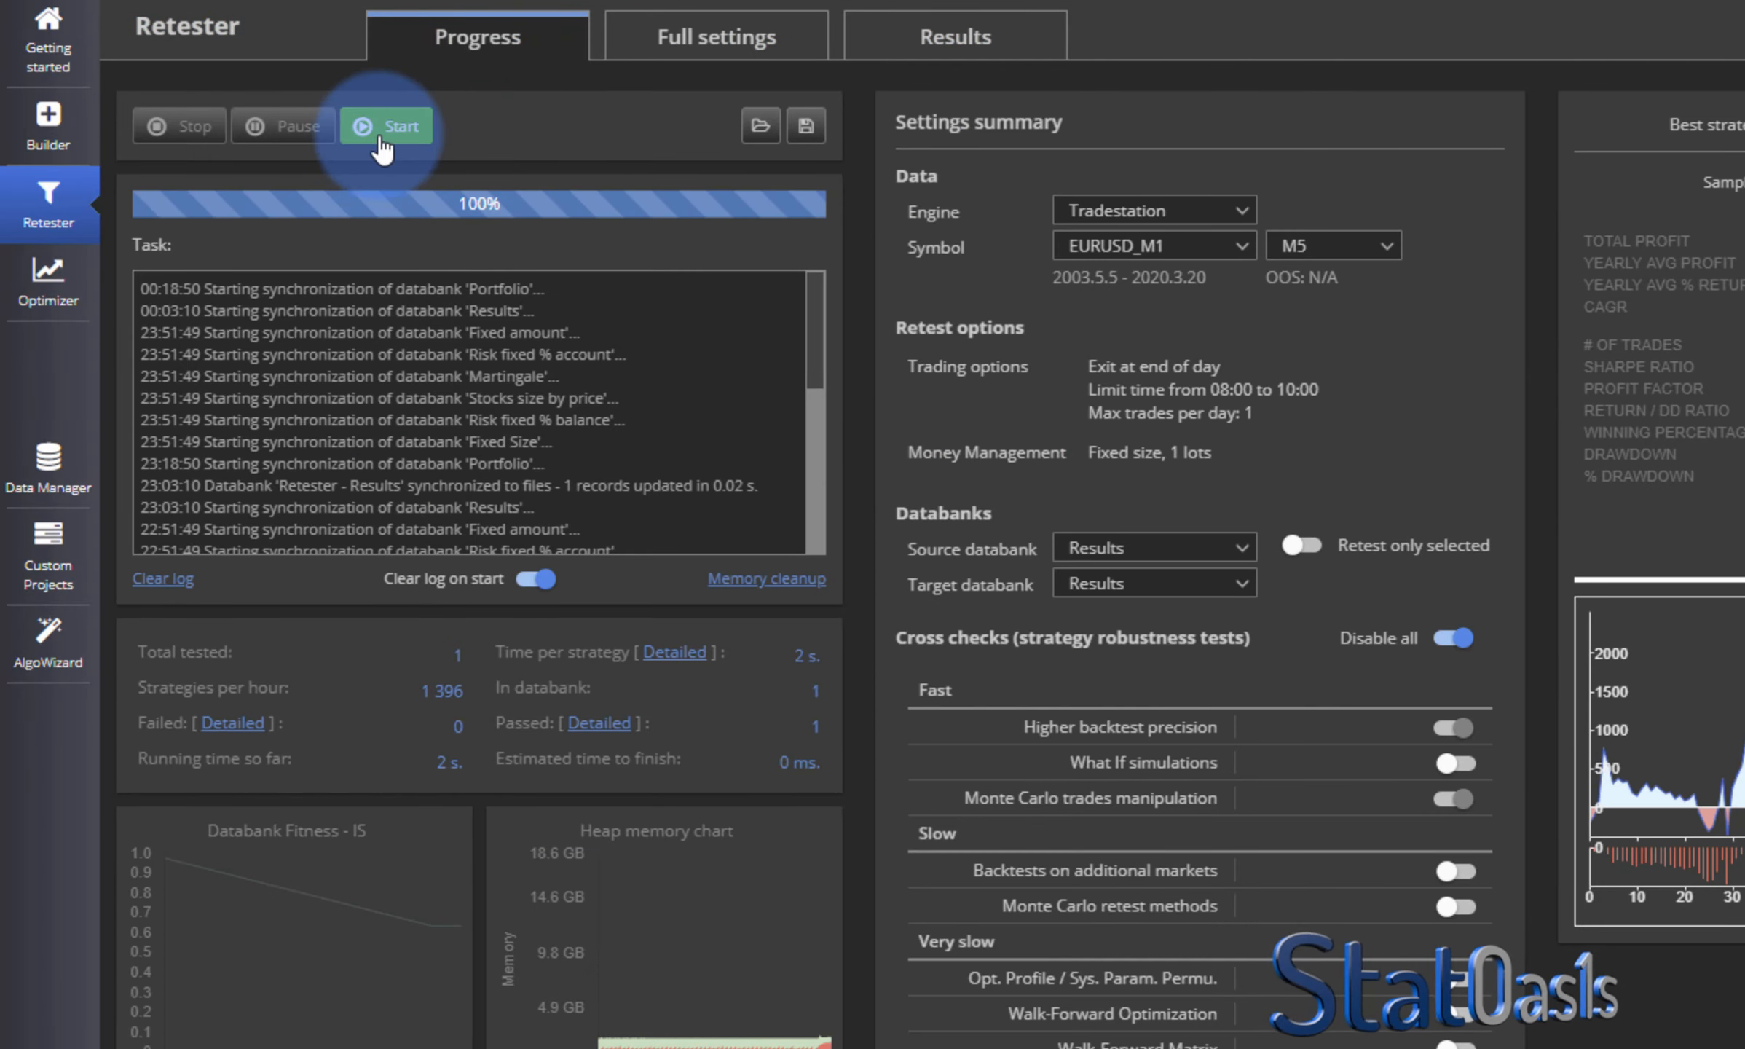
{"action": "left_click", "coordinate": [384, 131]}
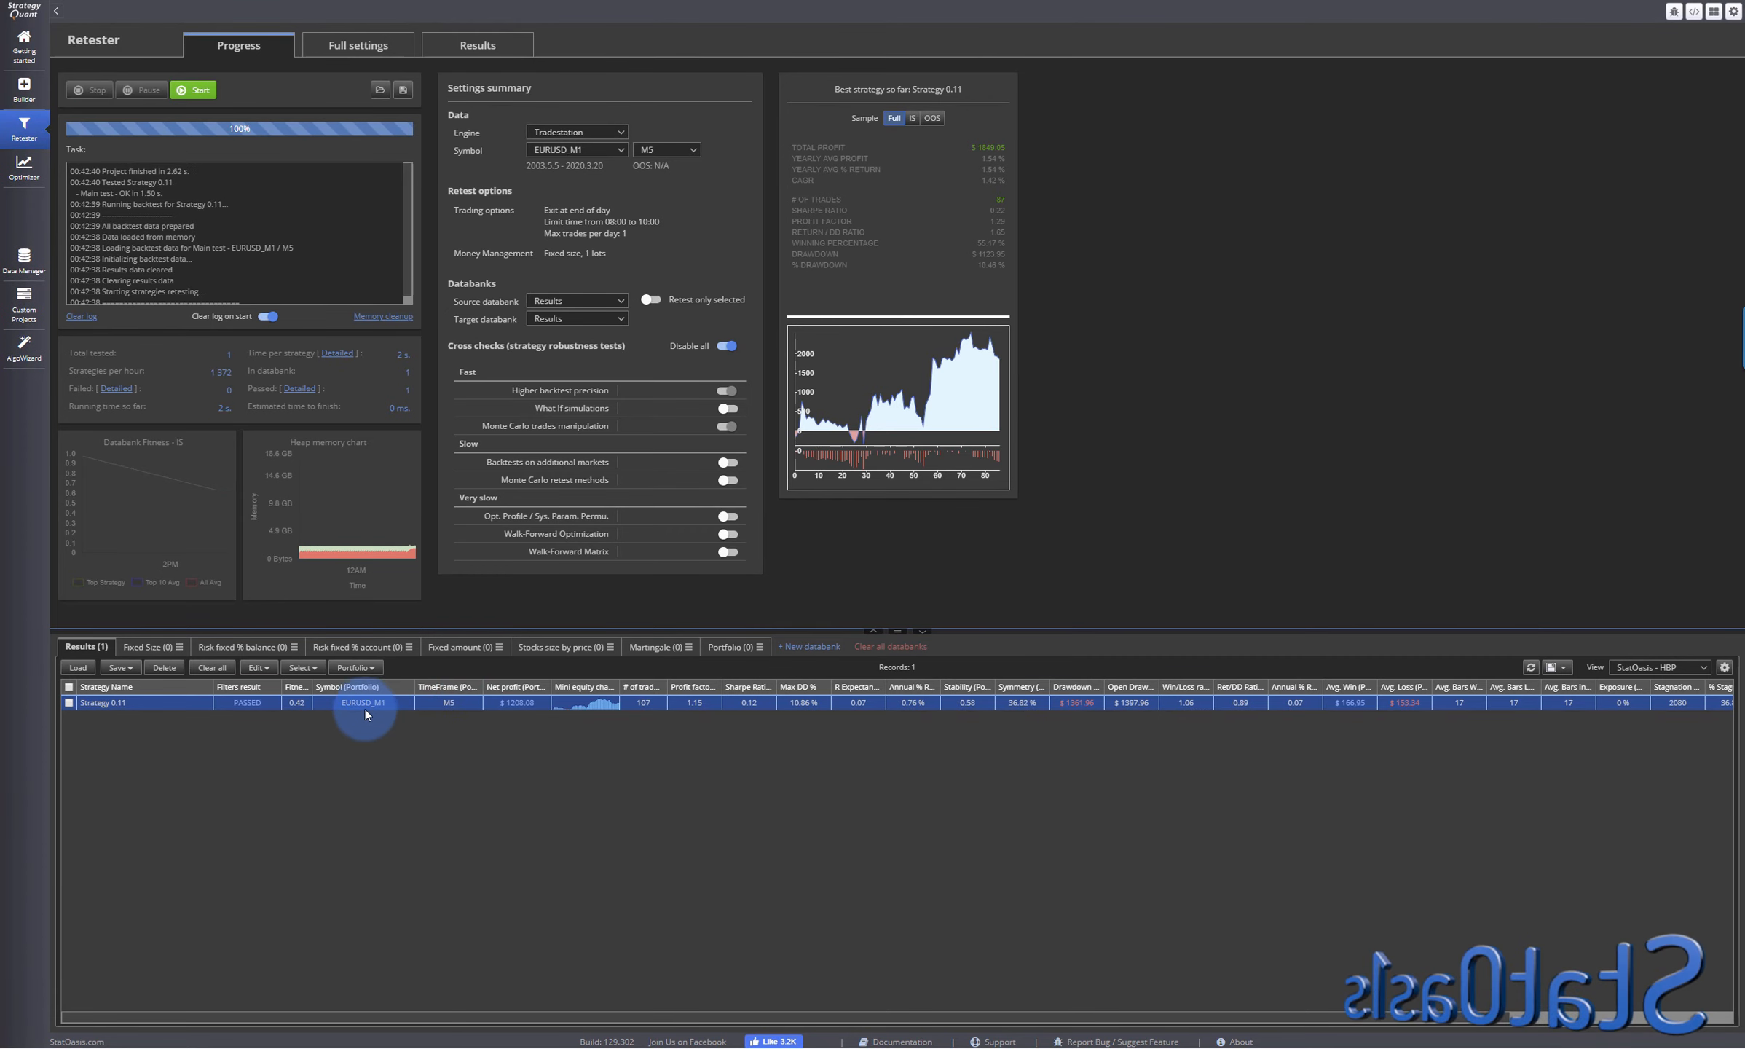
- Review the equity chart of the retested Strategy 0.11 and return to the retest progress overview
{"action": "double_click", "coordinate": [356, 705]}
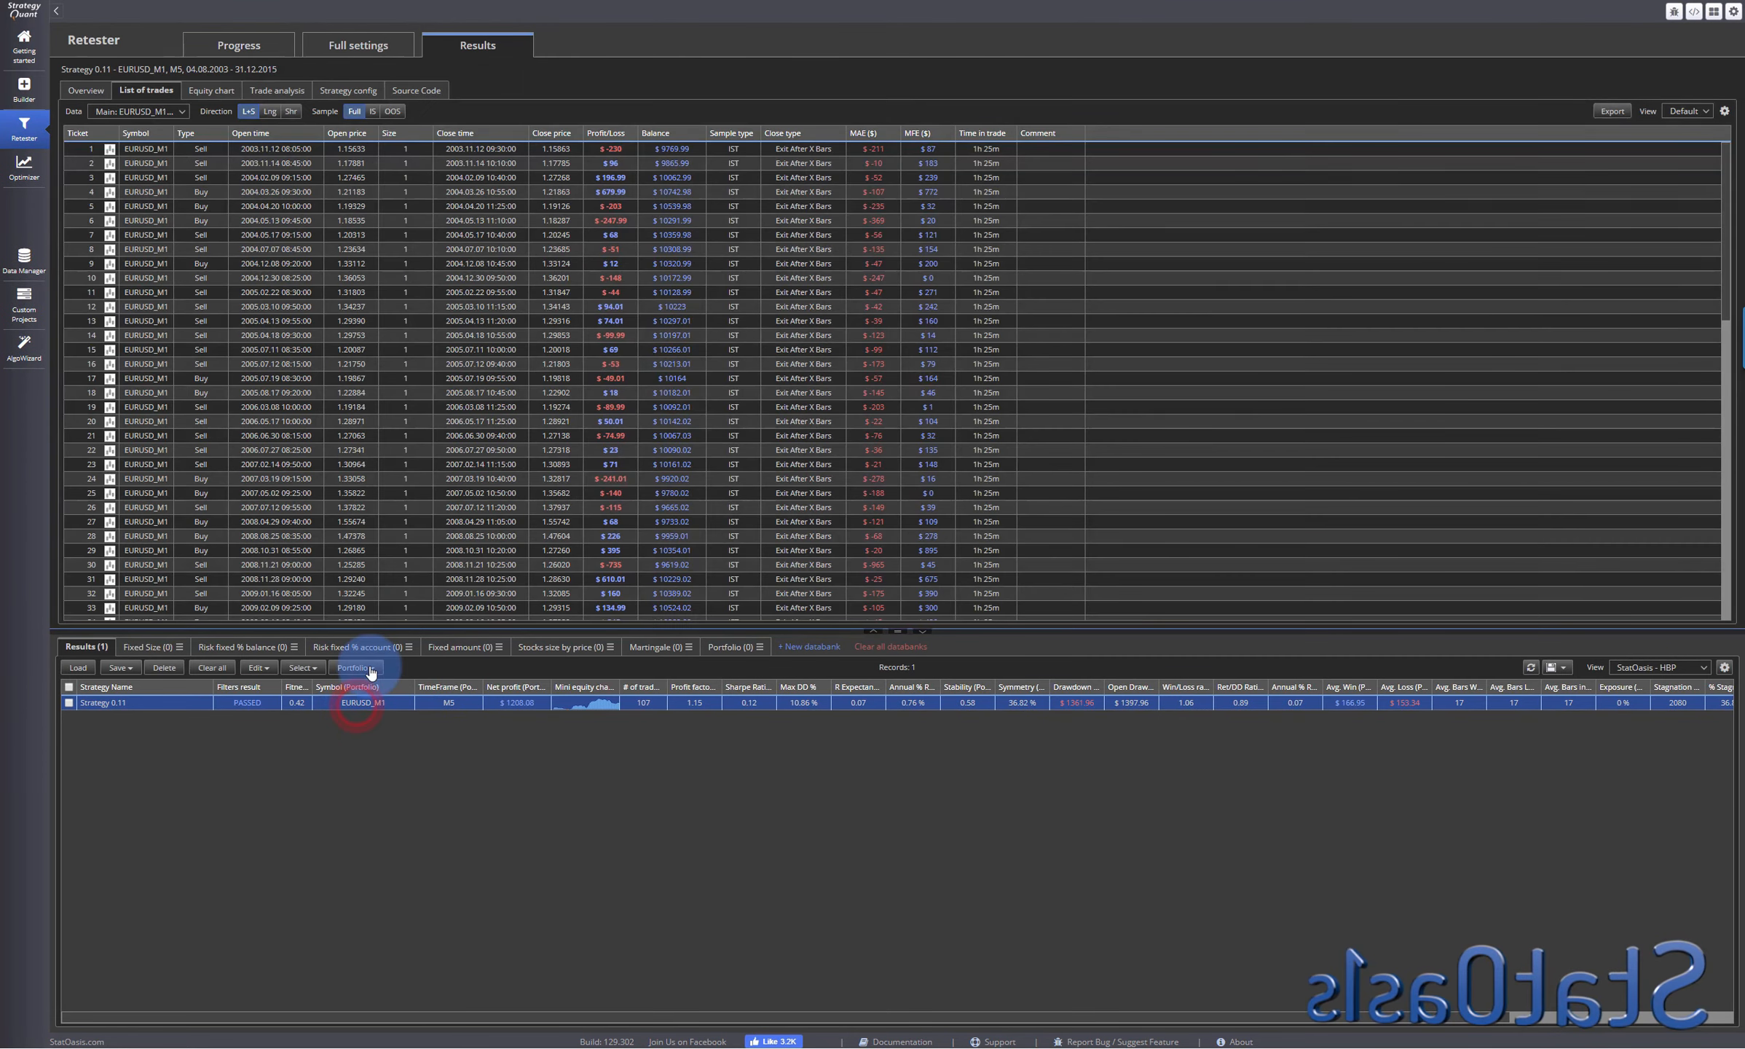
{"action": "left_click", "coordinate": [209, 88]}
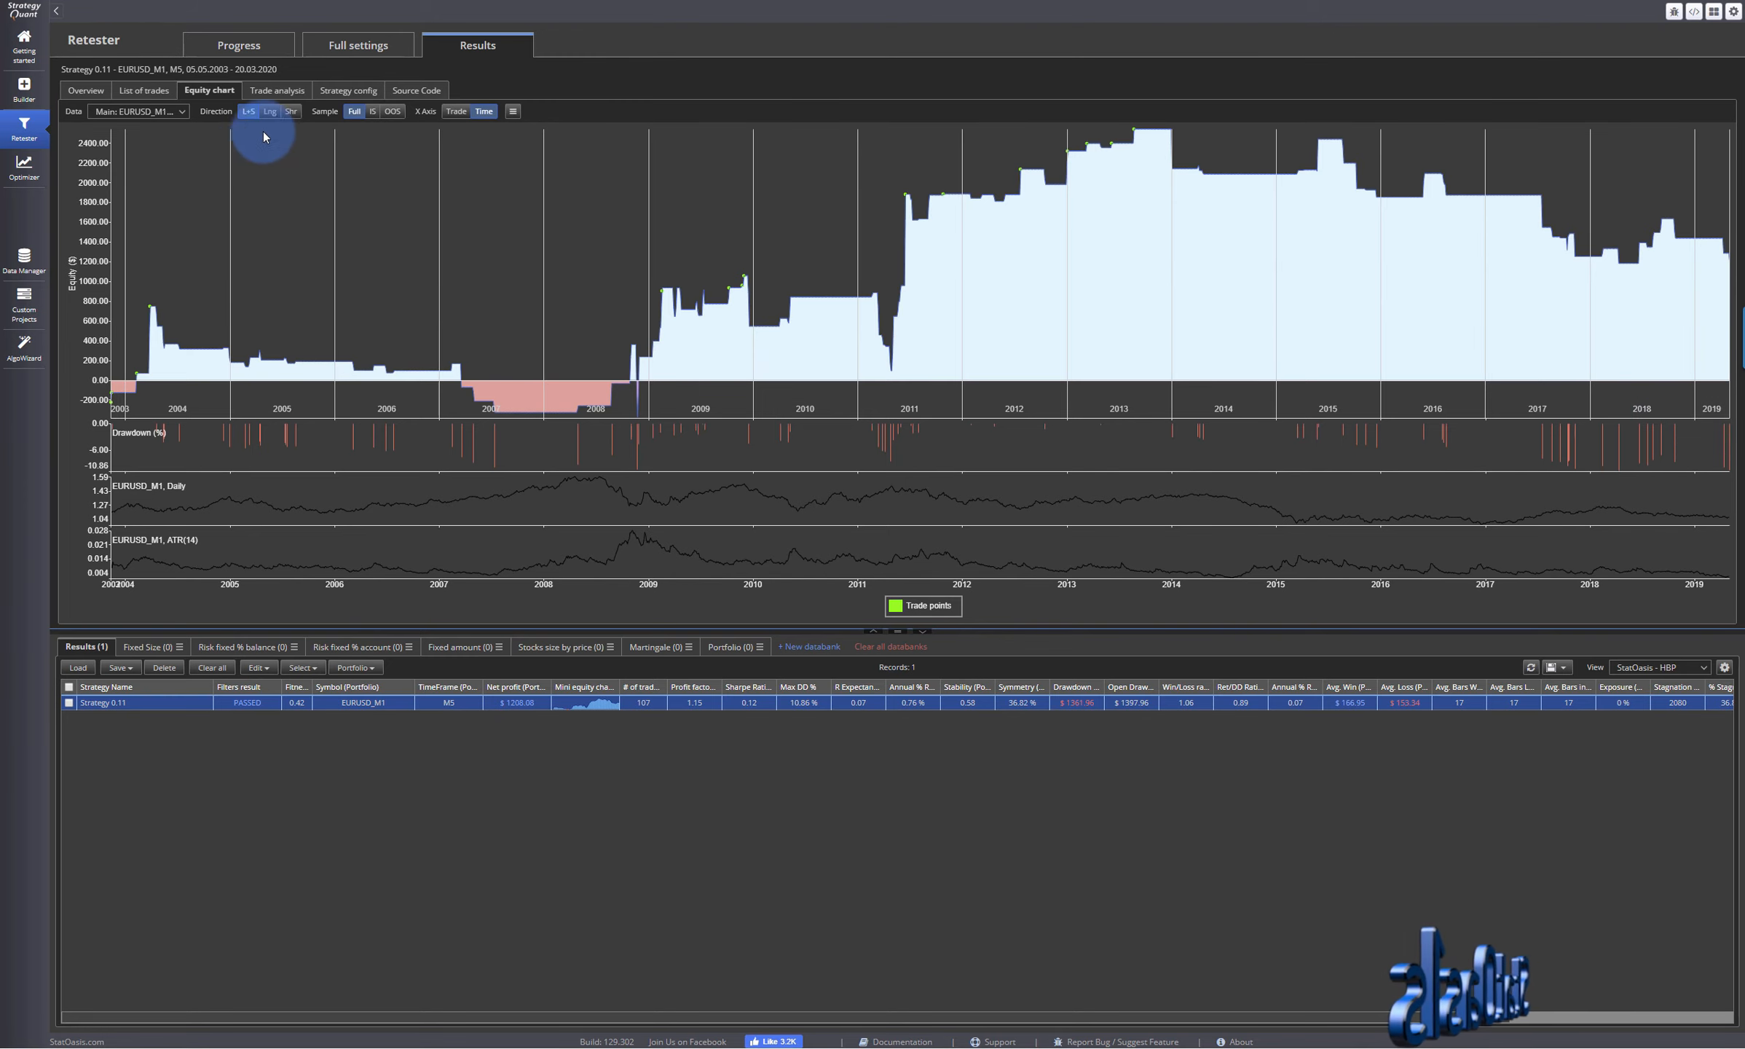
{"action": "left_click", "coordinate": [253, 41]}
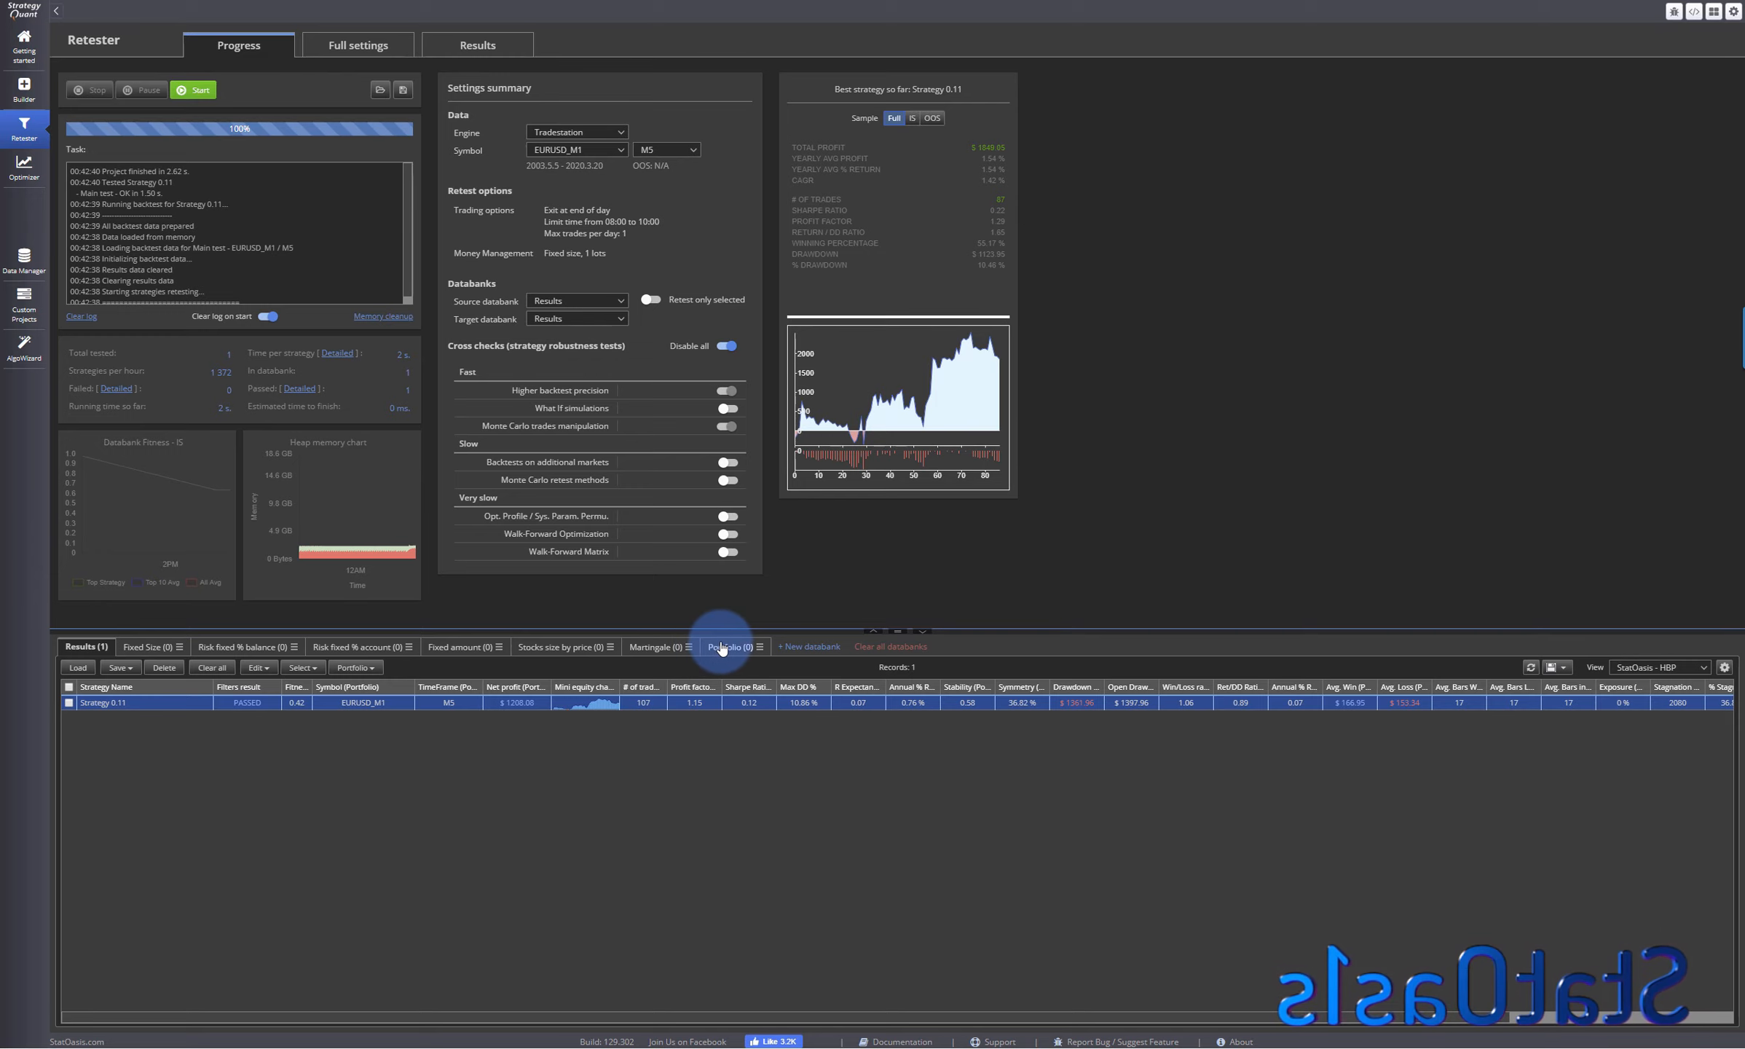
- Create a databank named "this is Aug test" and set it as the target databank
{"action": "left_click", "coordinate": [816, 647]}
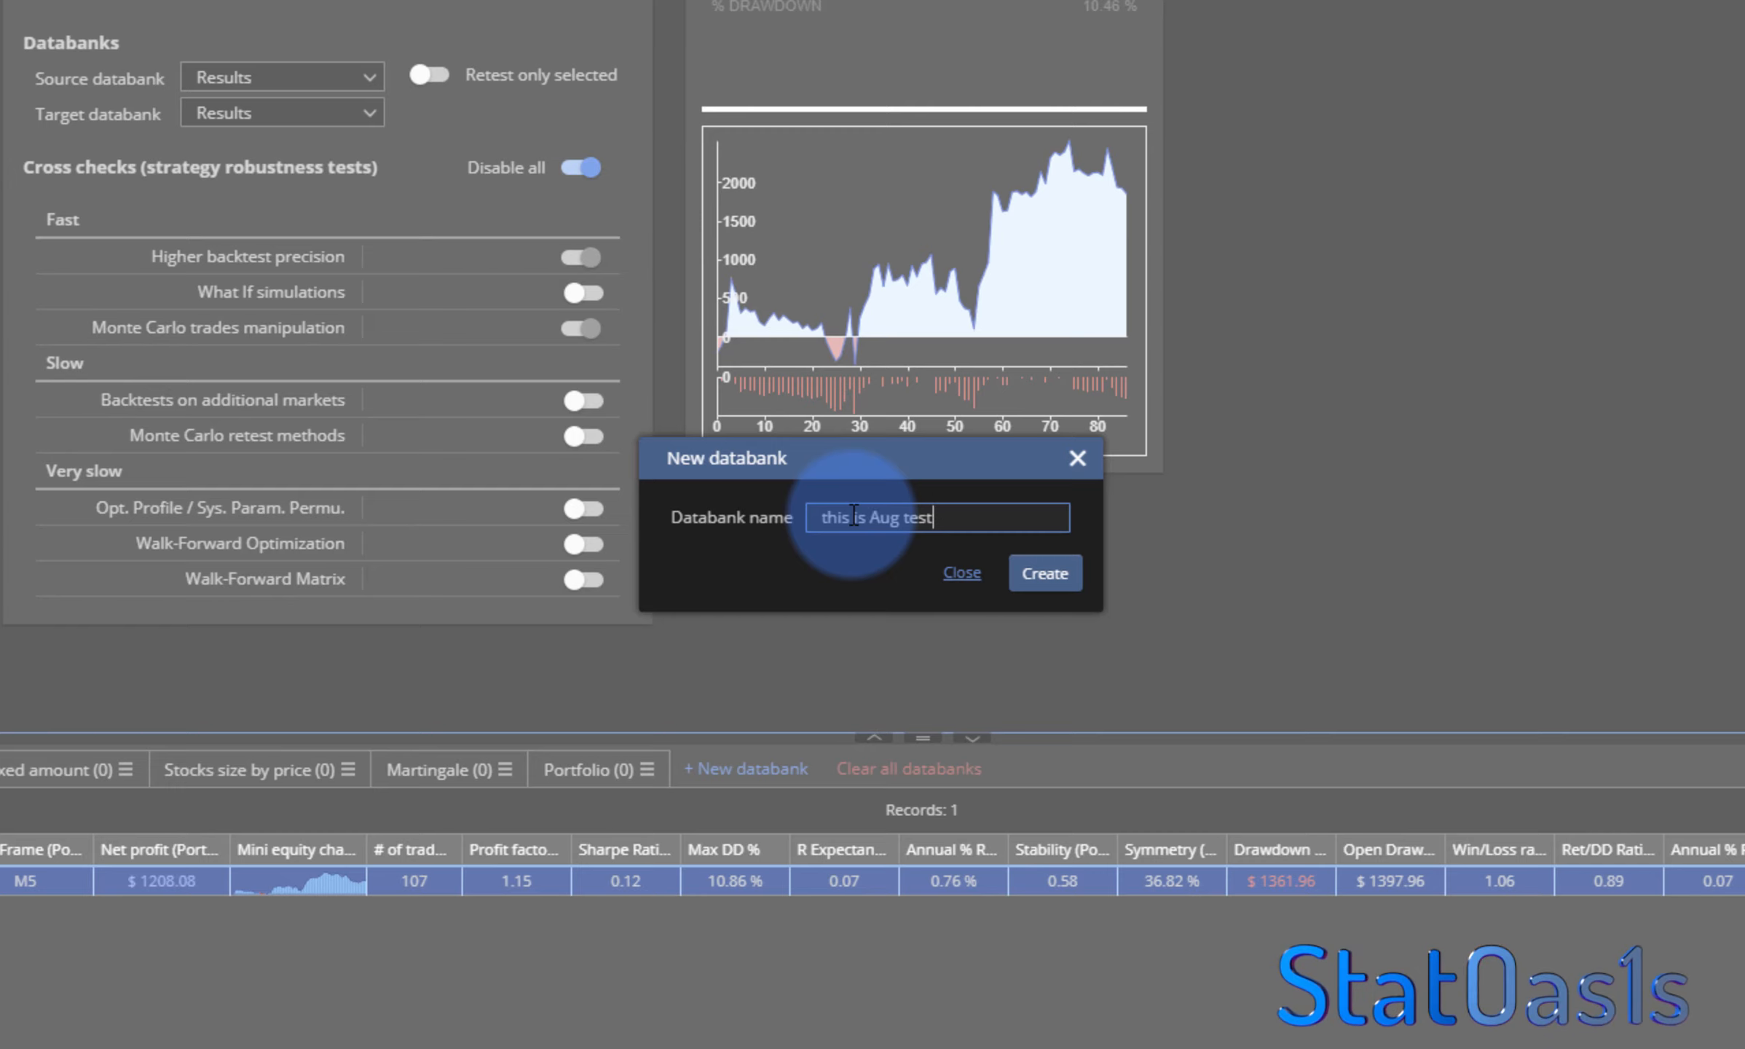
{"action": "left_click", "coordinate": [1045, 574]}
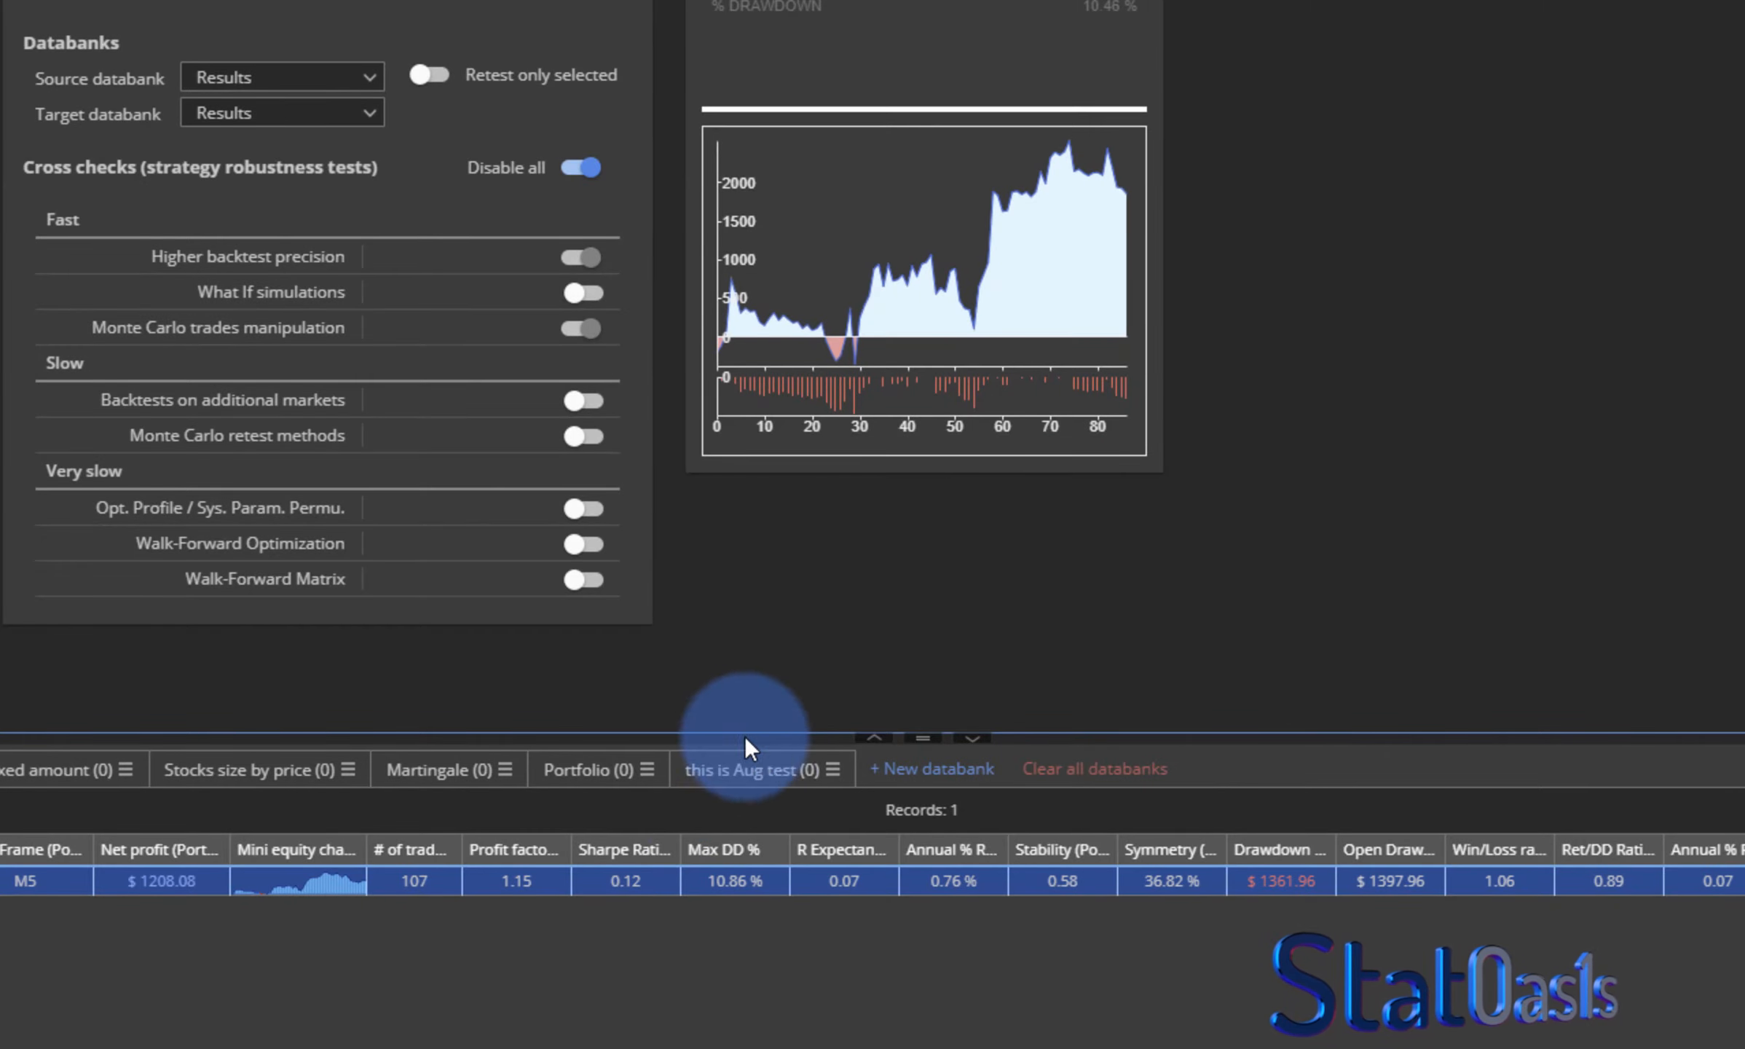
{"action": "left_click", "coordinate": [250, 115]}
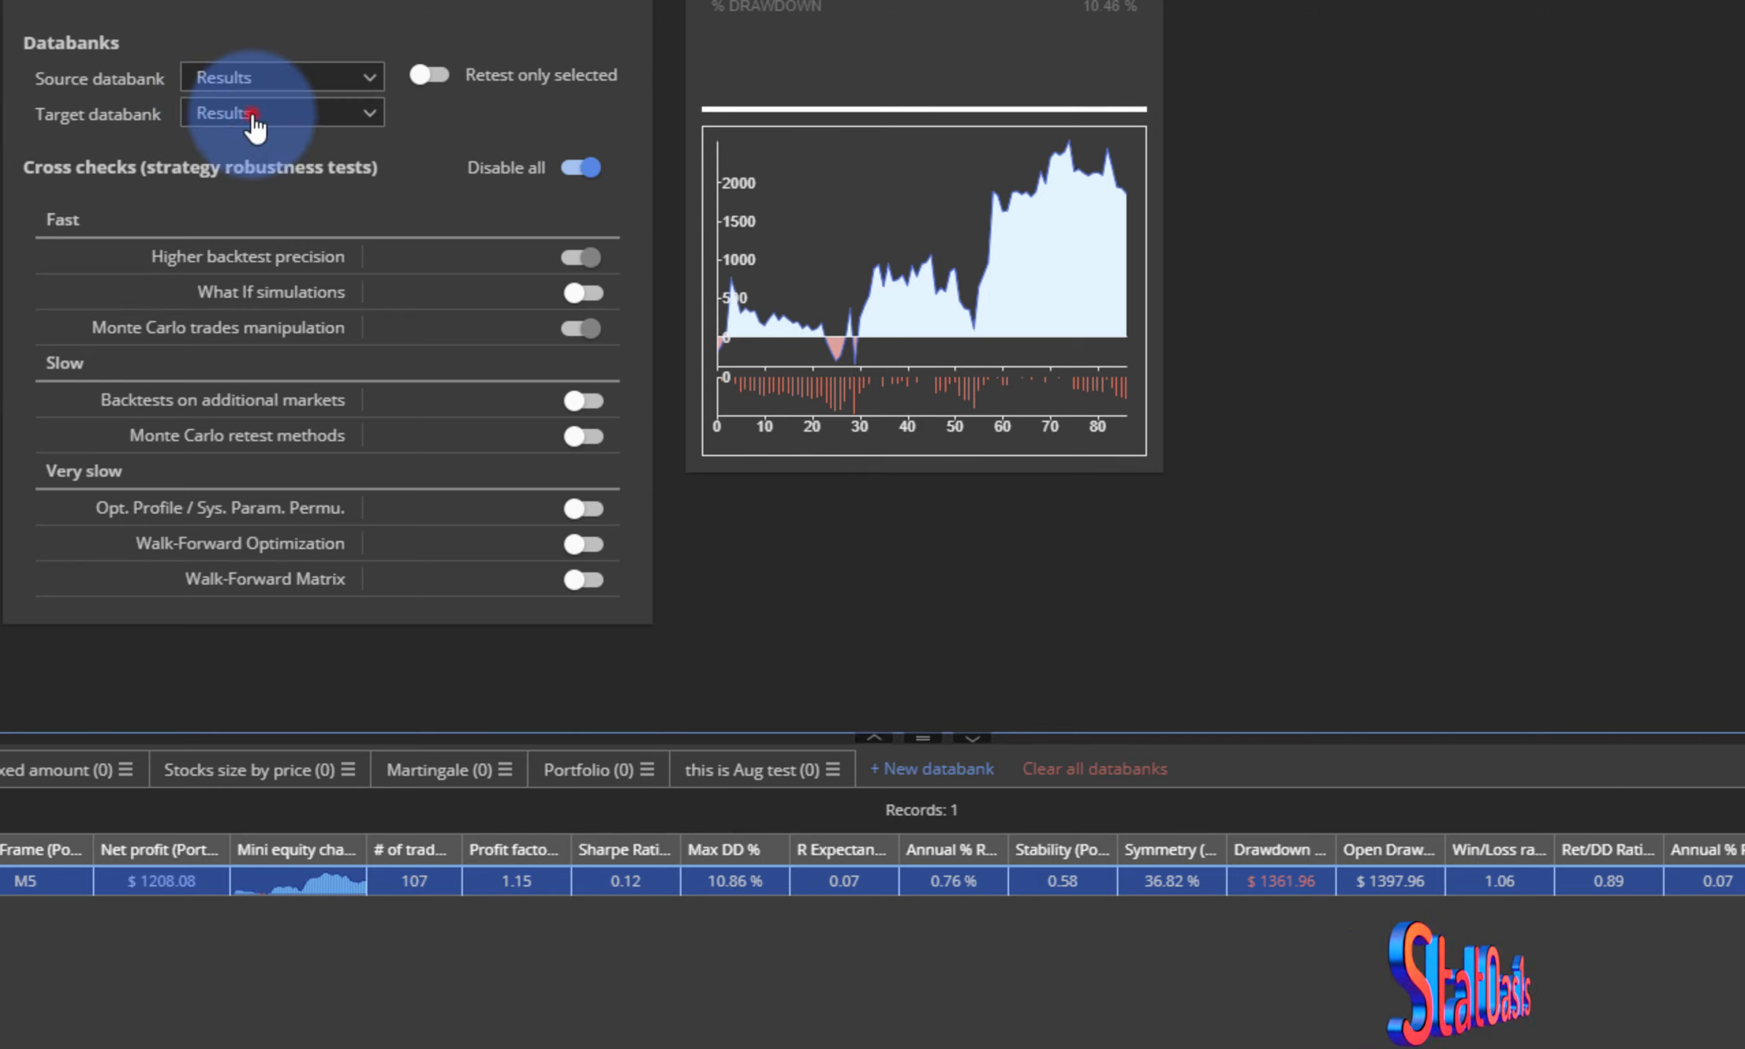
{"action": "left_click", "coordinate": [332, 357]}
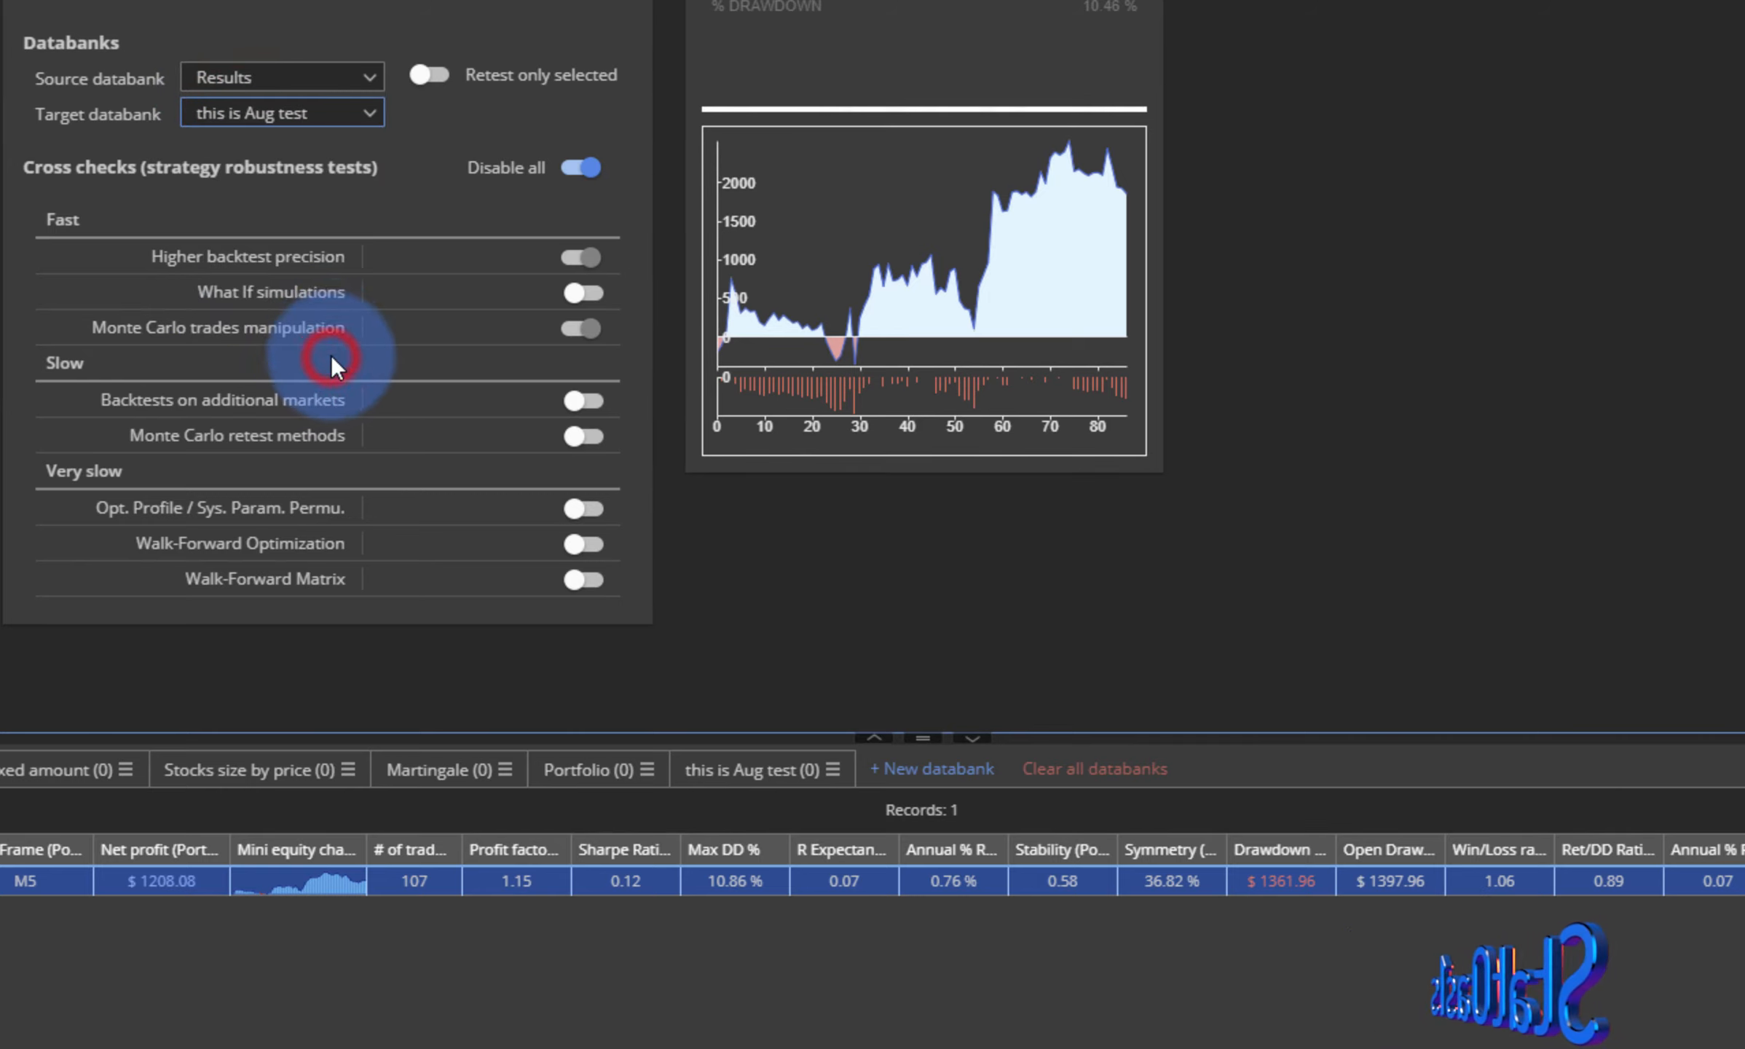
- Try to delete the "this is Aug test" databank while it is the target databank
{"action": "left_click", "coordinate": [838, 772]}
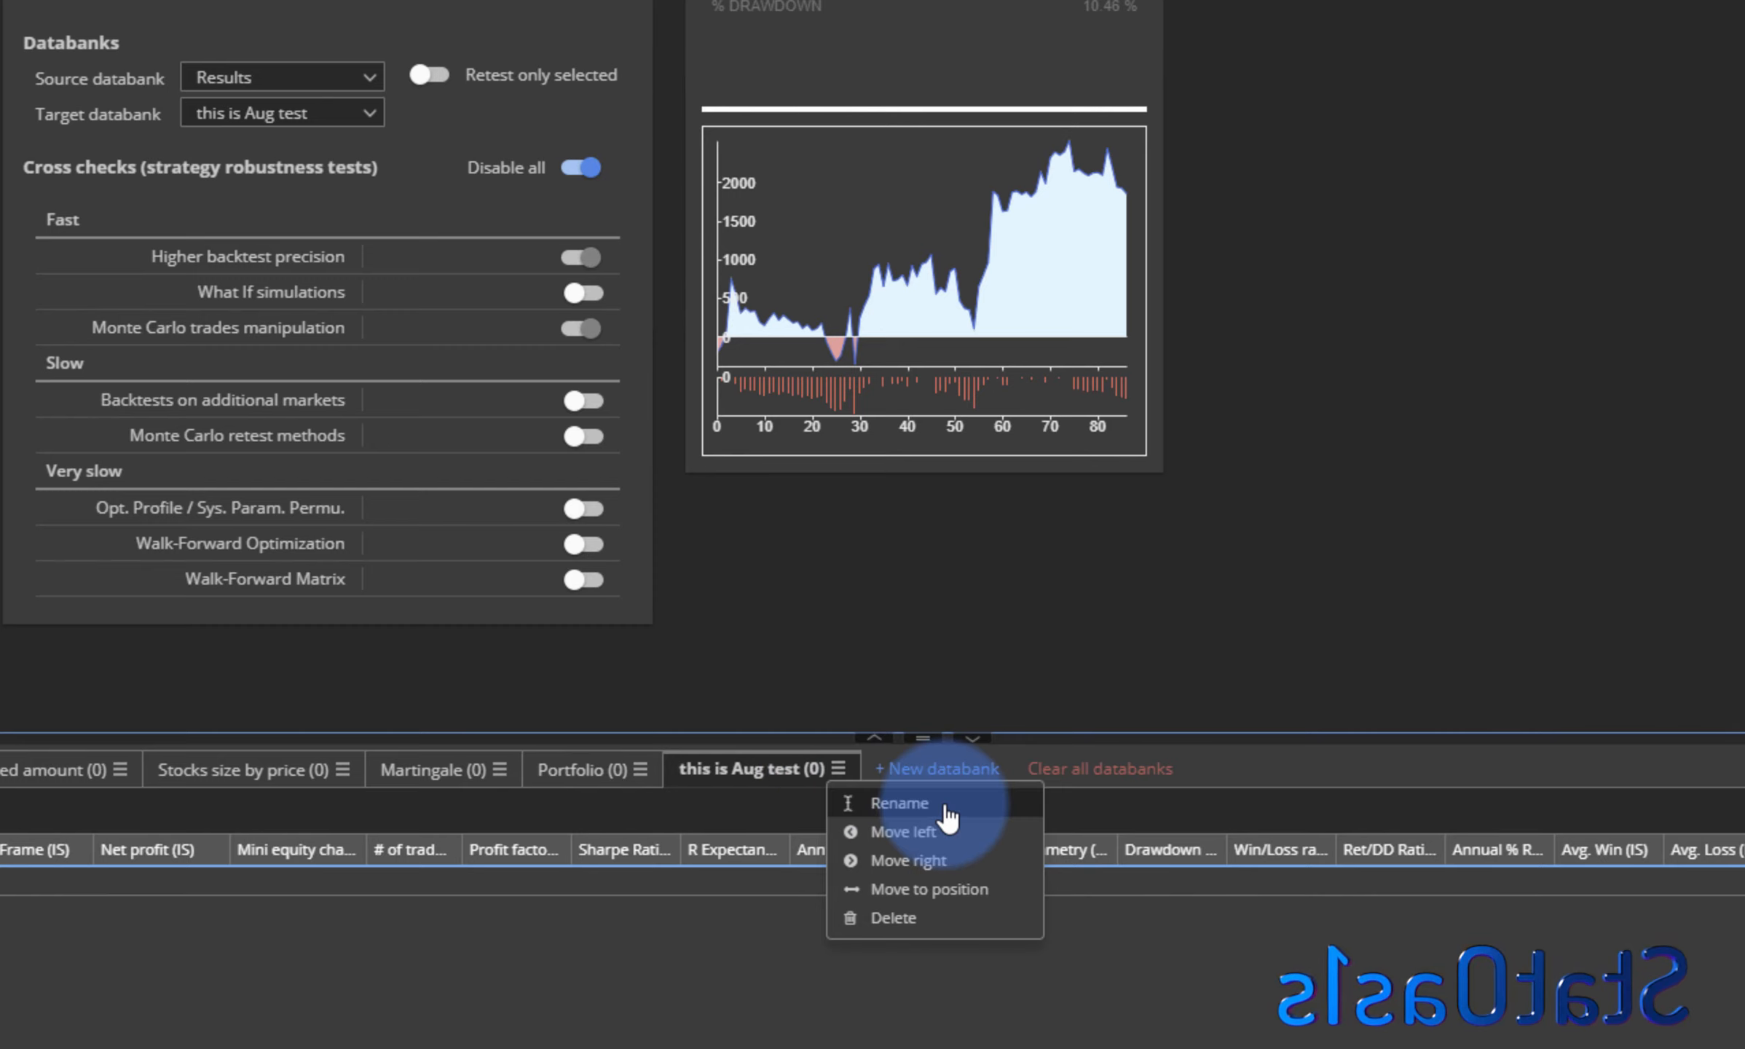
{"action": "left_click", "coordinate": [903, 919]}
{"action": "left_click", "coordinate": [1057, 597]}
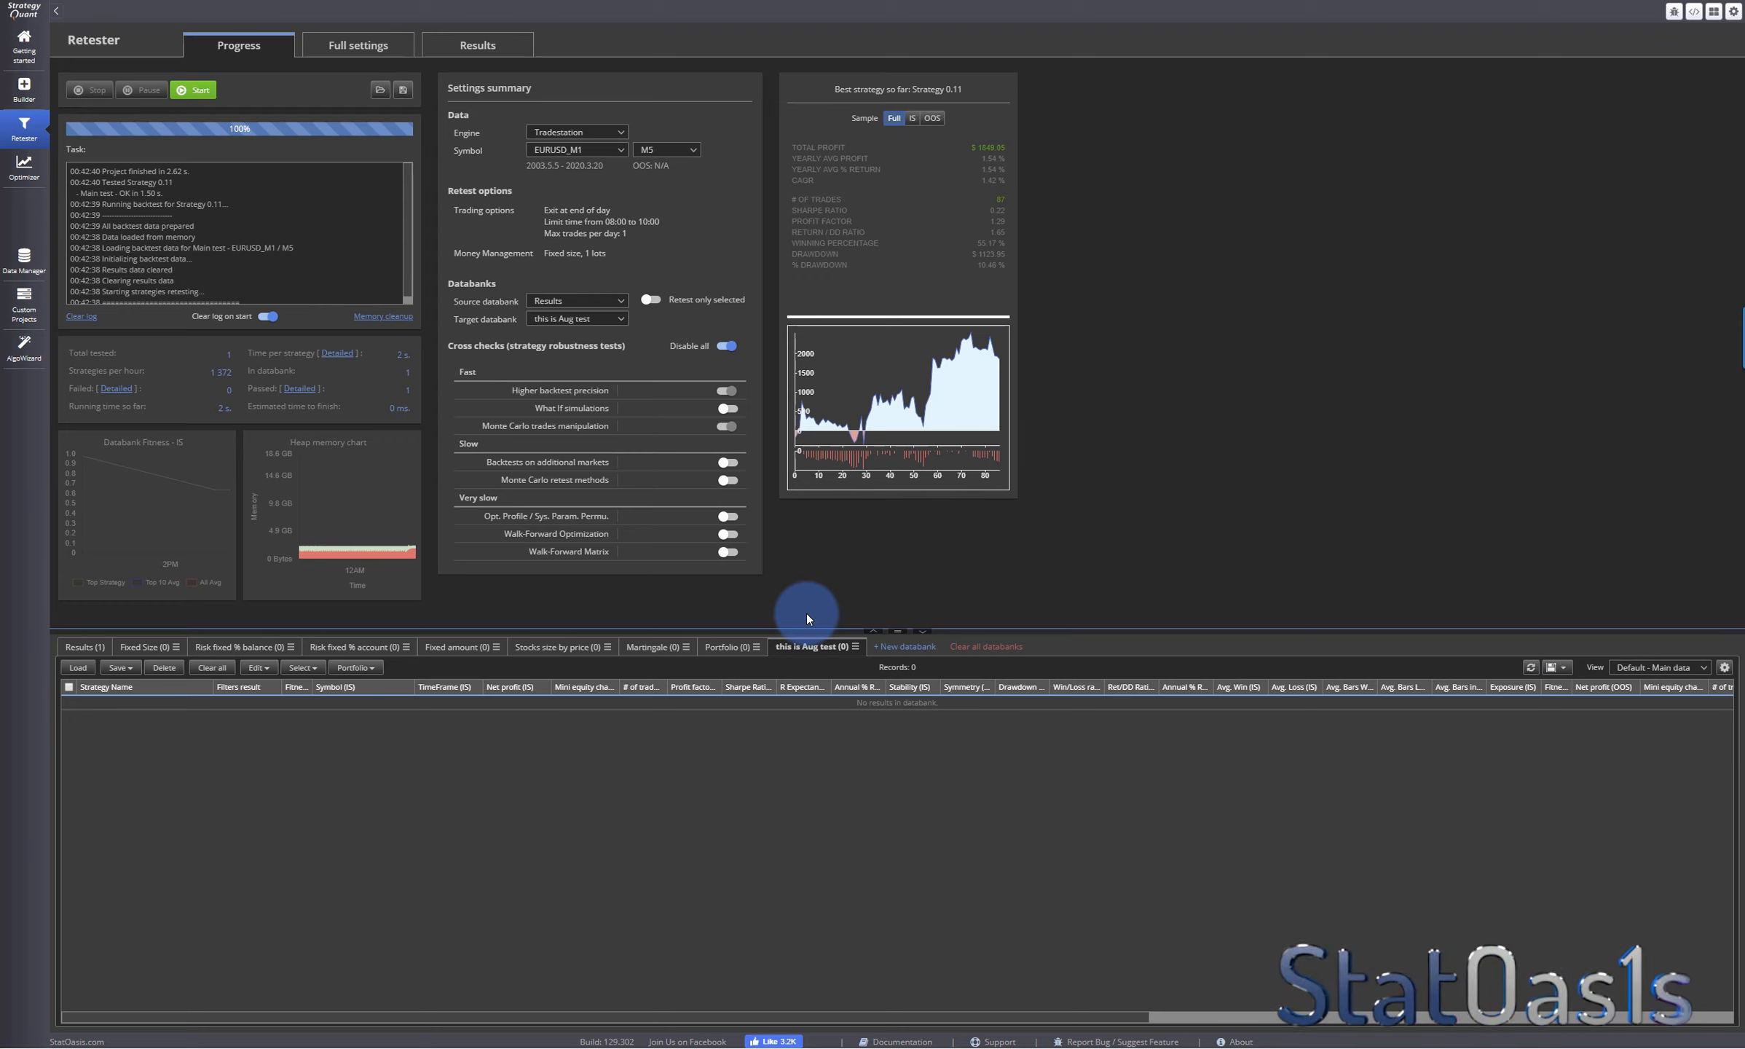
- Set the target databank to Portfolio and delete the "this is Aug test" databank
{"action": "left_click", "coordinate": [582, 319]}
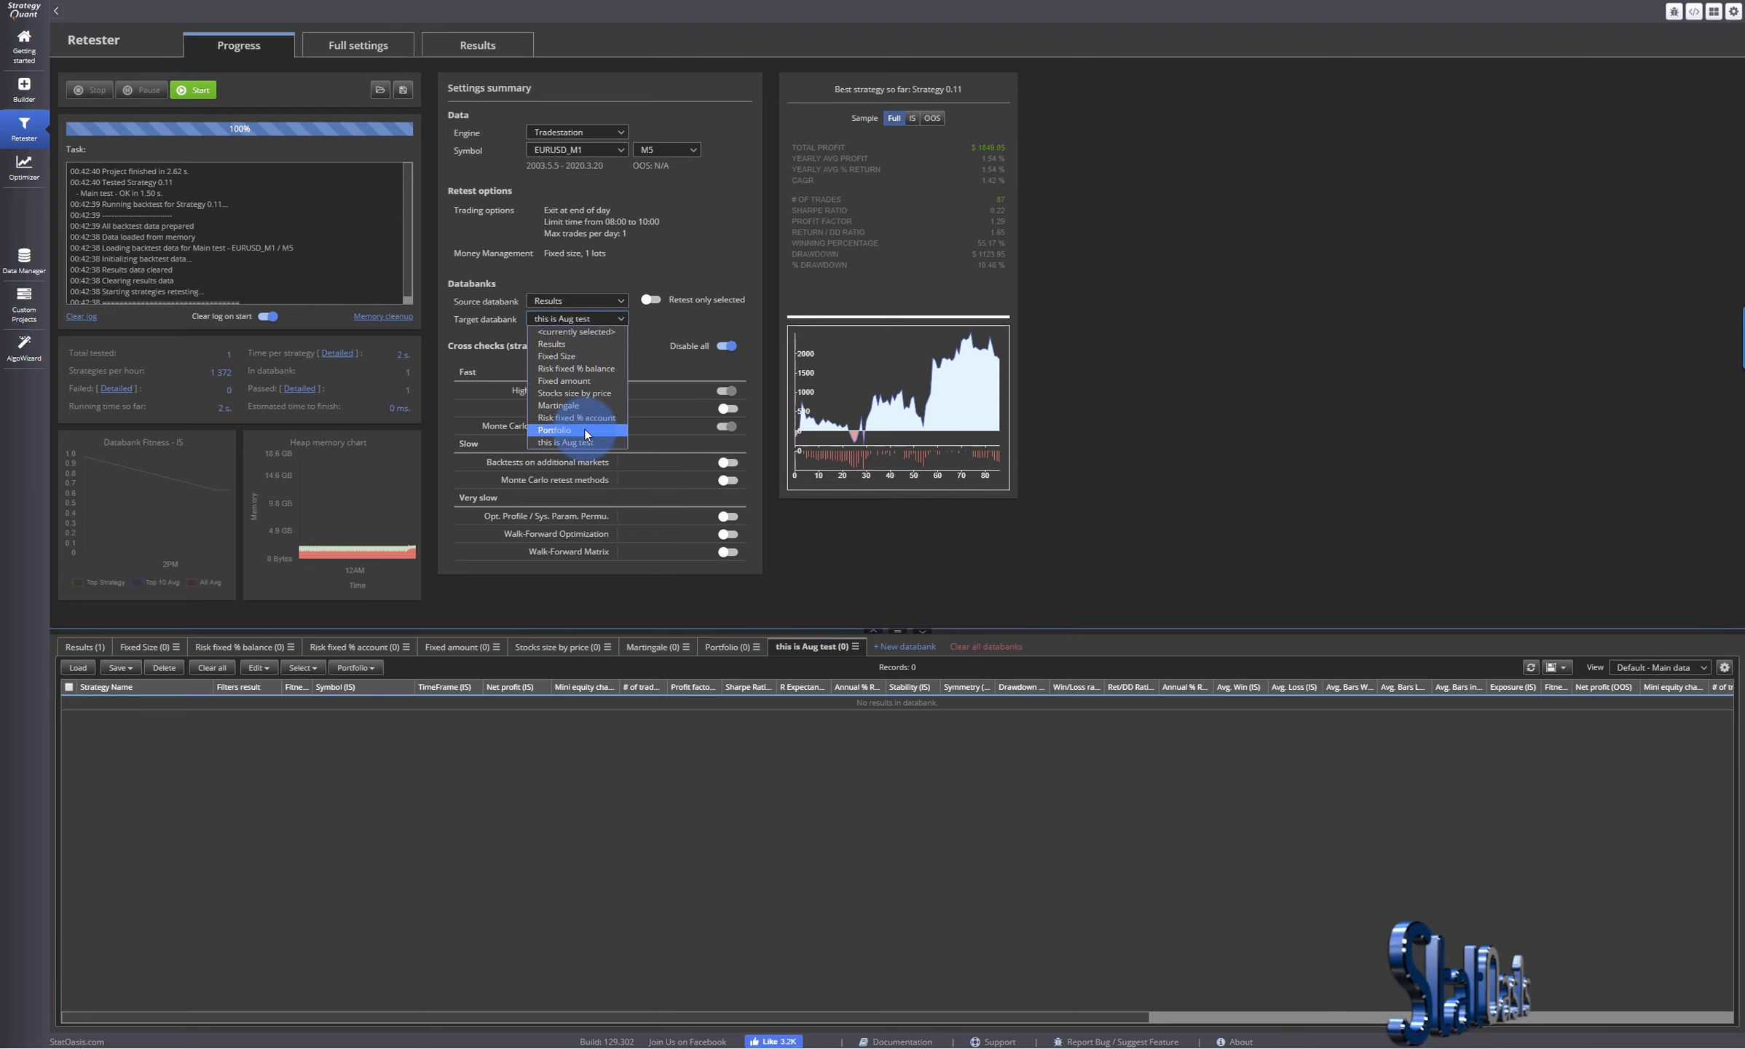
{"action": "left_click", "coordinate": [574, 430]}
{"action": "left_click", "coordinate": [856, 646]}
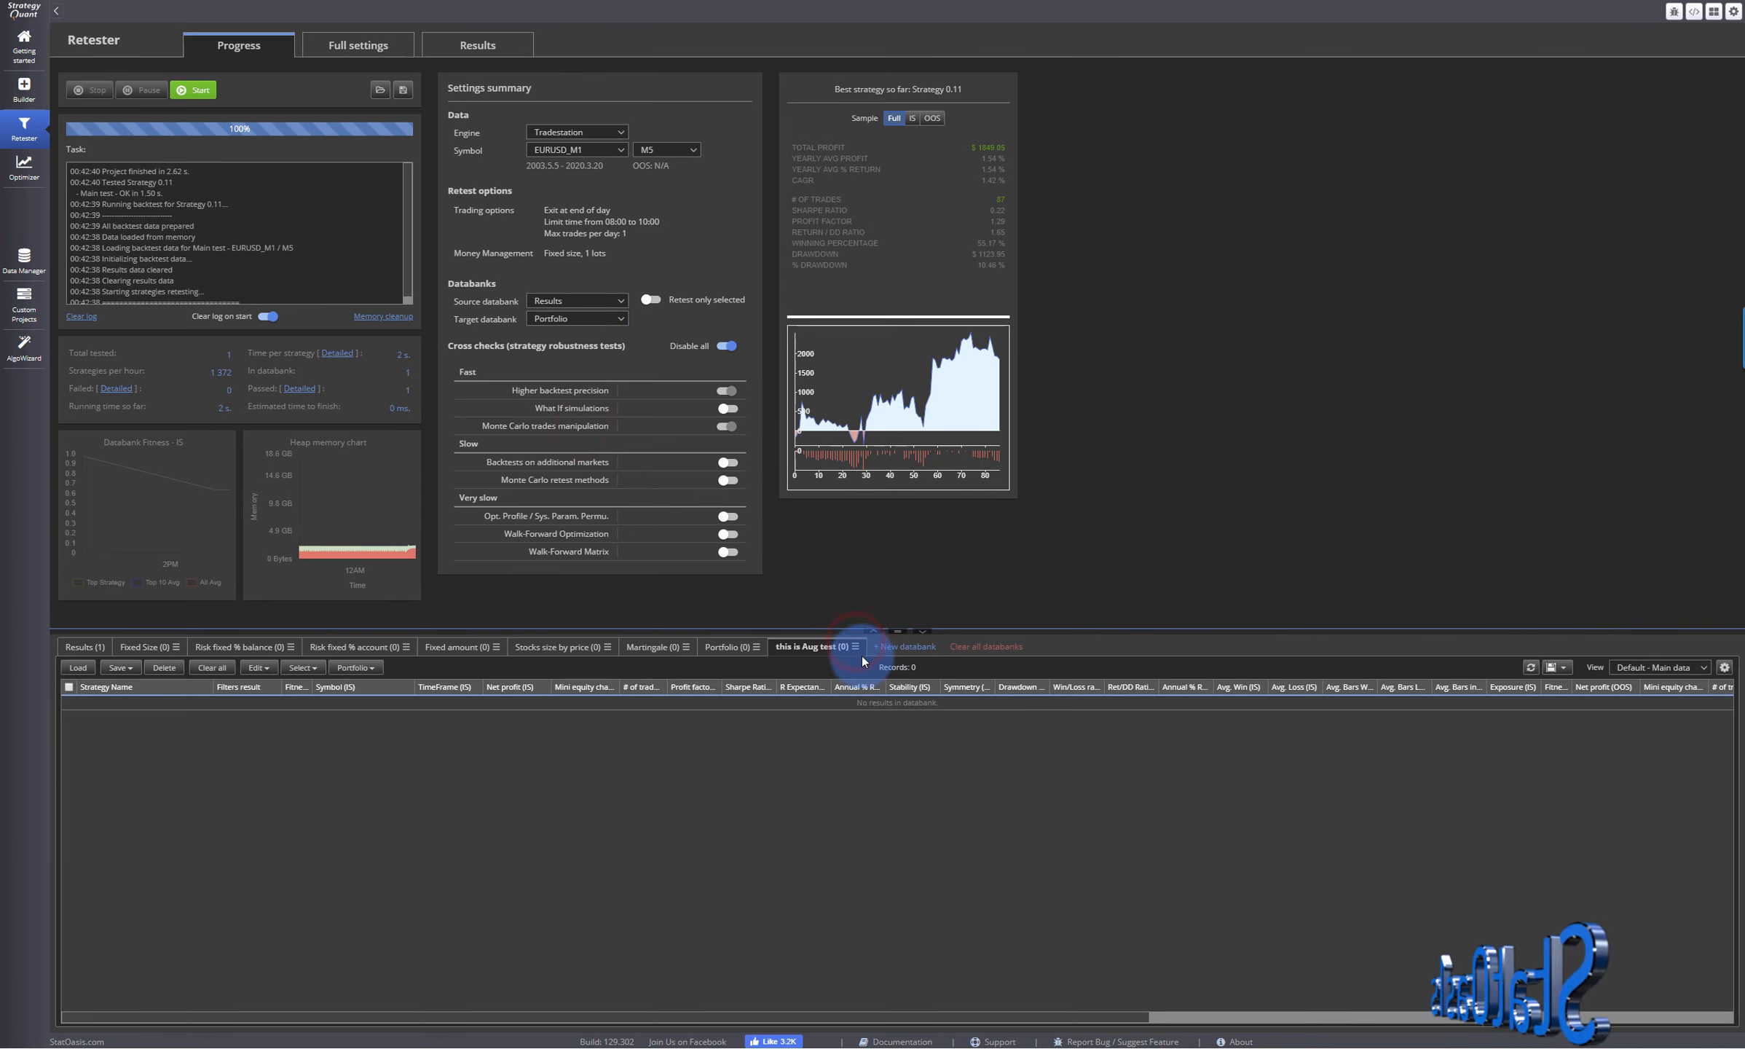
{"action": "left_click", "coordinate": [895, 721]}
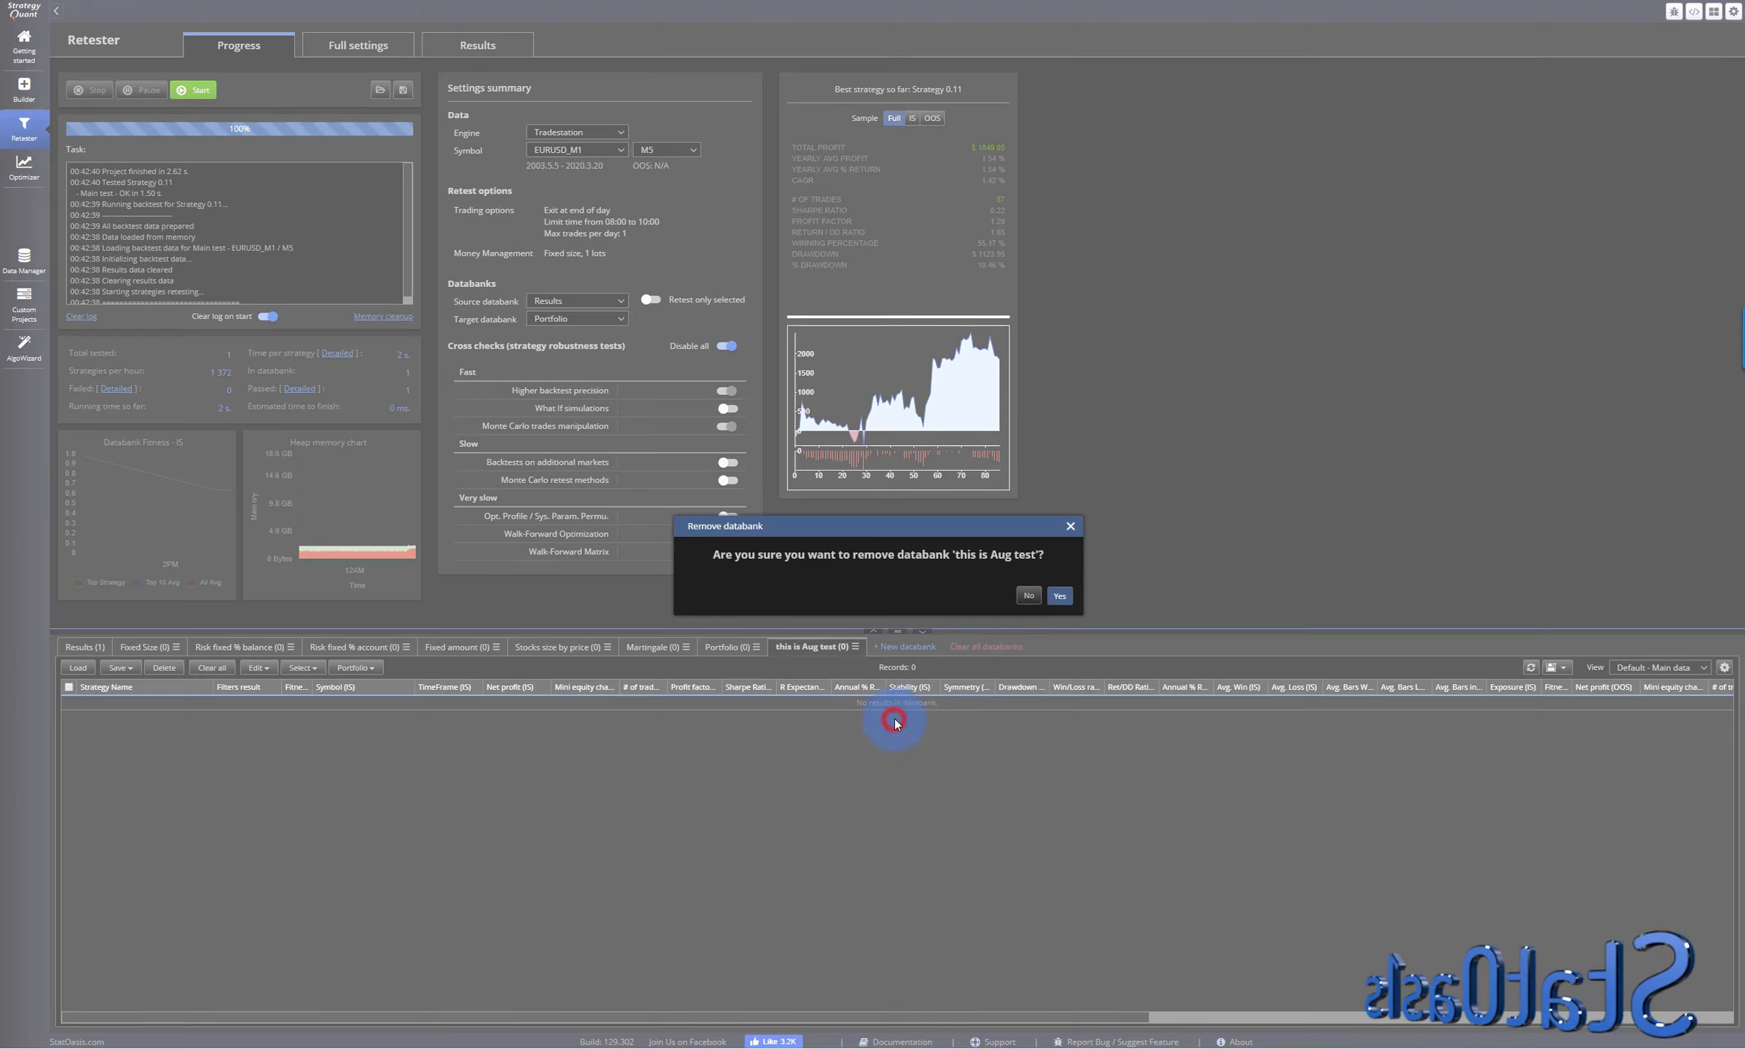
{"action": "left_click", "coordinate": [1060, 595]}
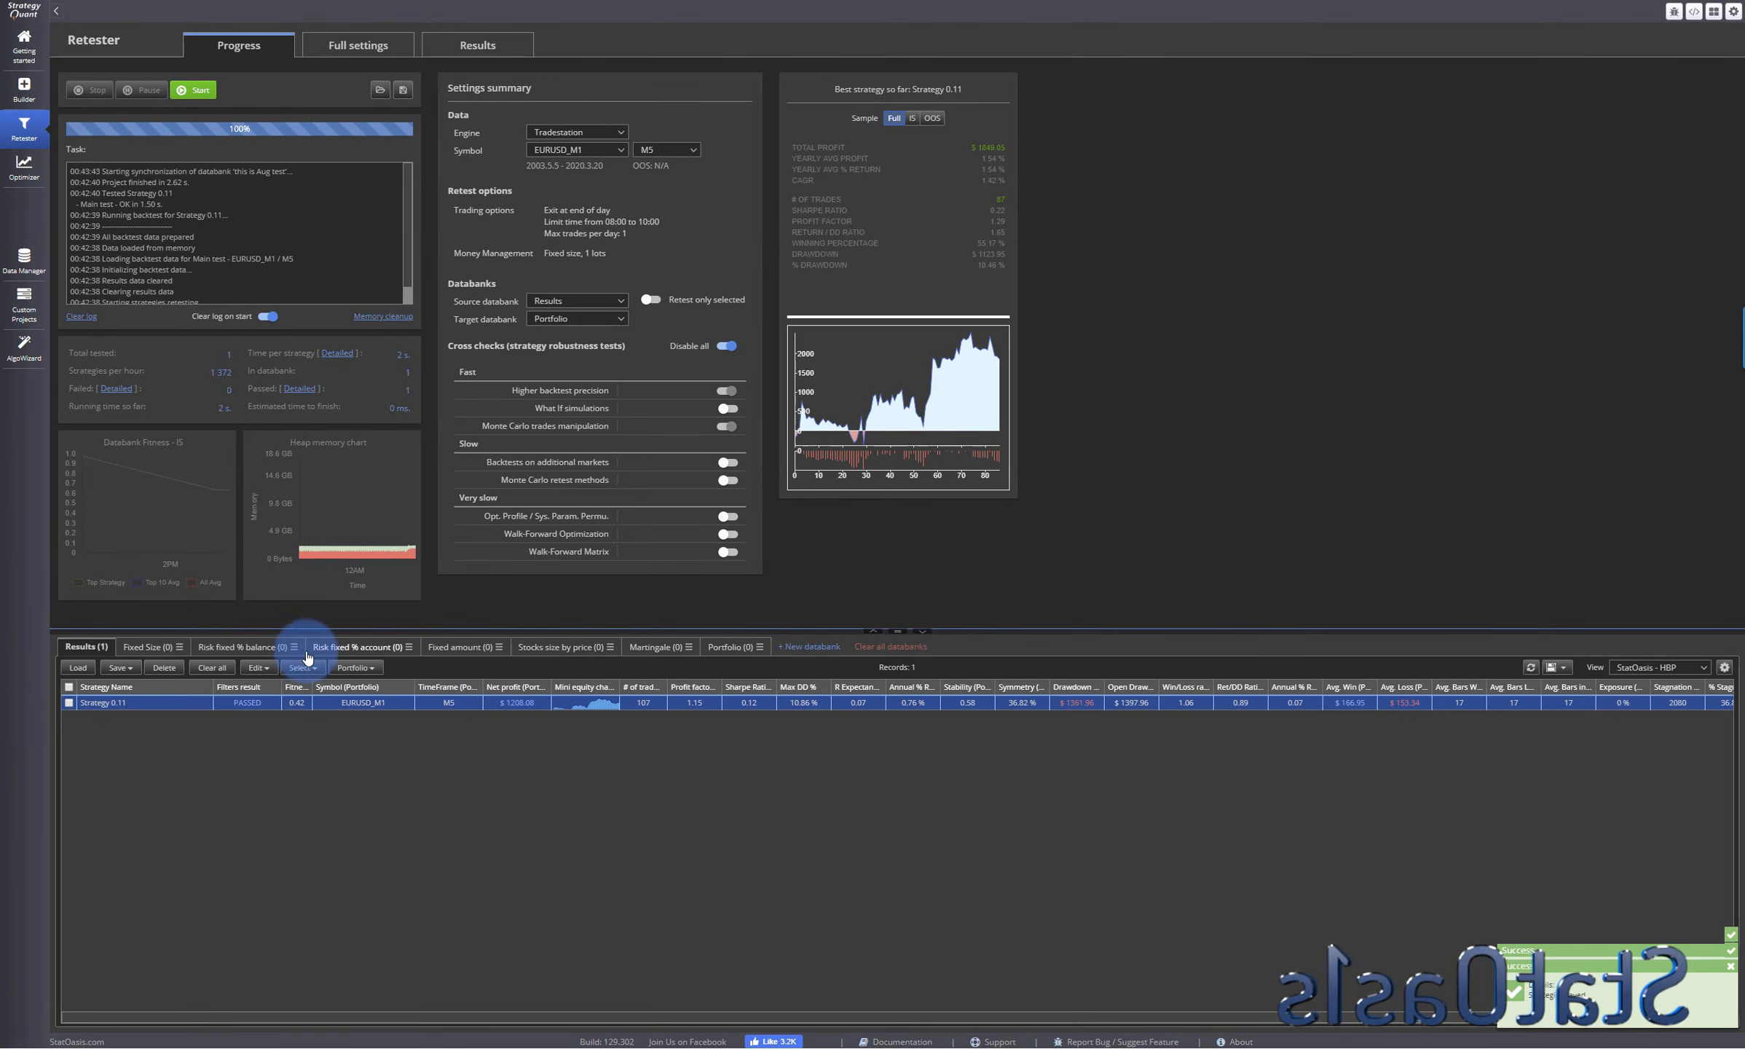
- Try limiting the retest to the selected Strategy 0.11 in the Results databank, and switch off both the option and the selection again
{"action": "left_click", "coordinate": [721, 647]}
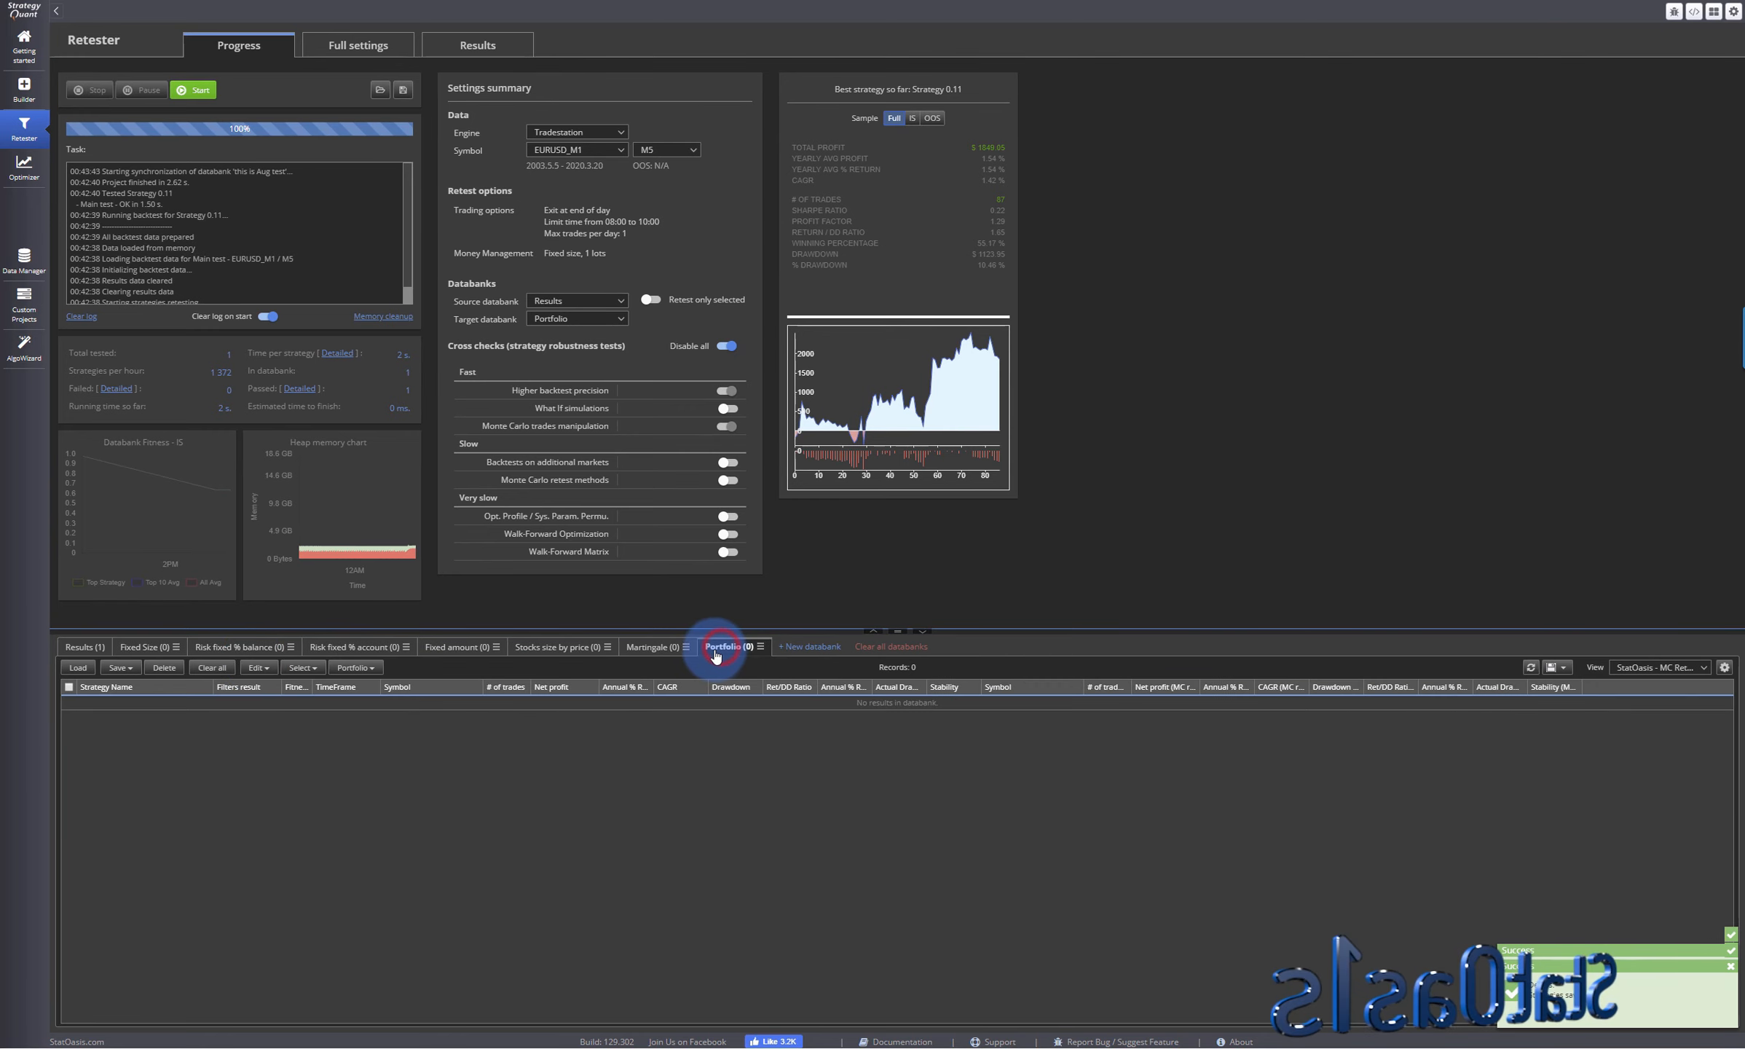
{"action": "left_click", "coordinate": [86, 646]}
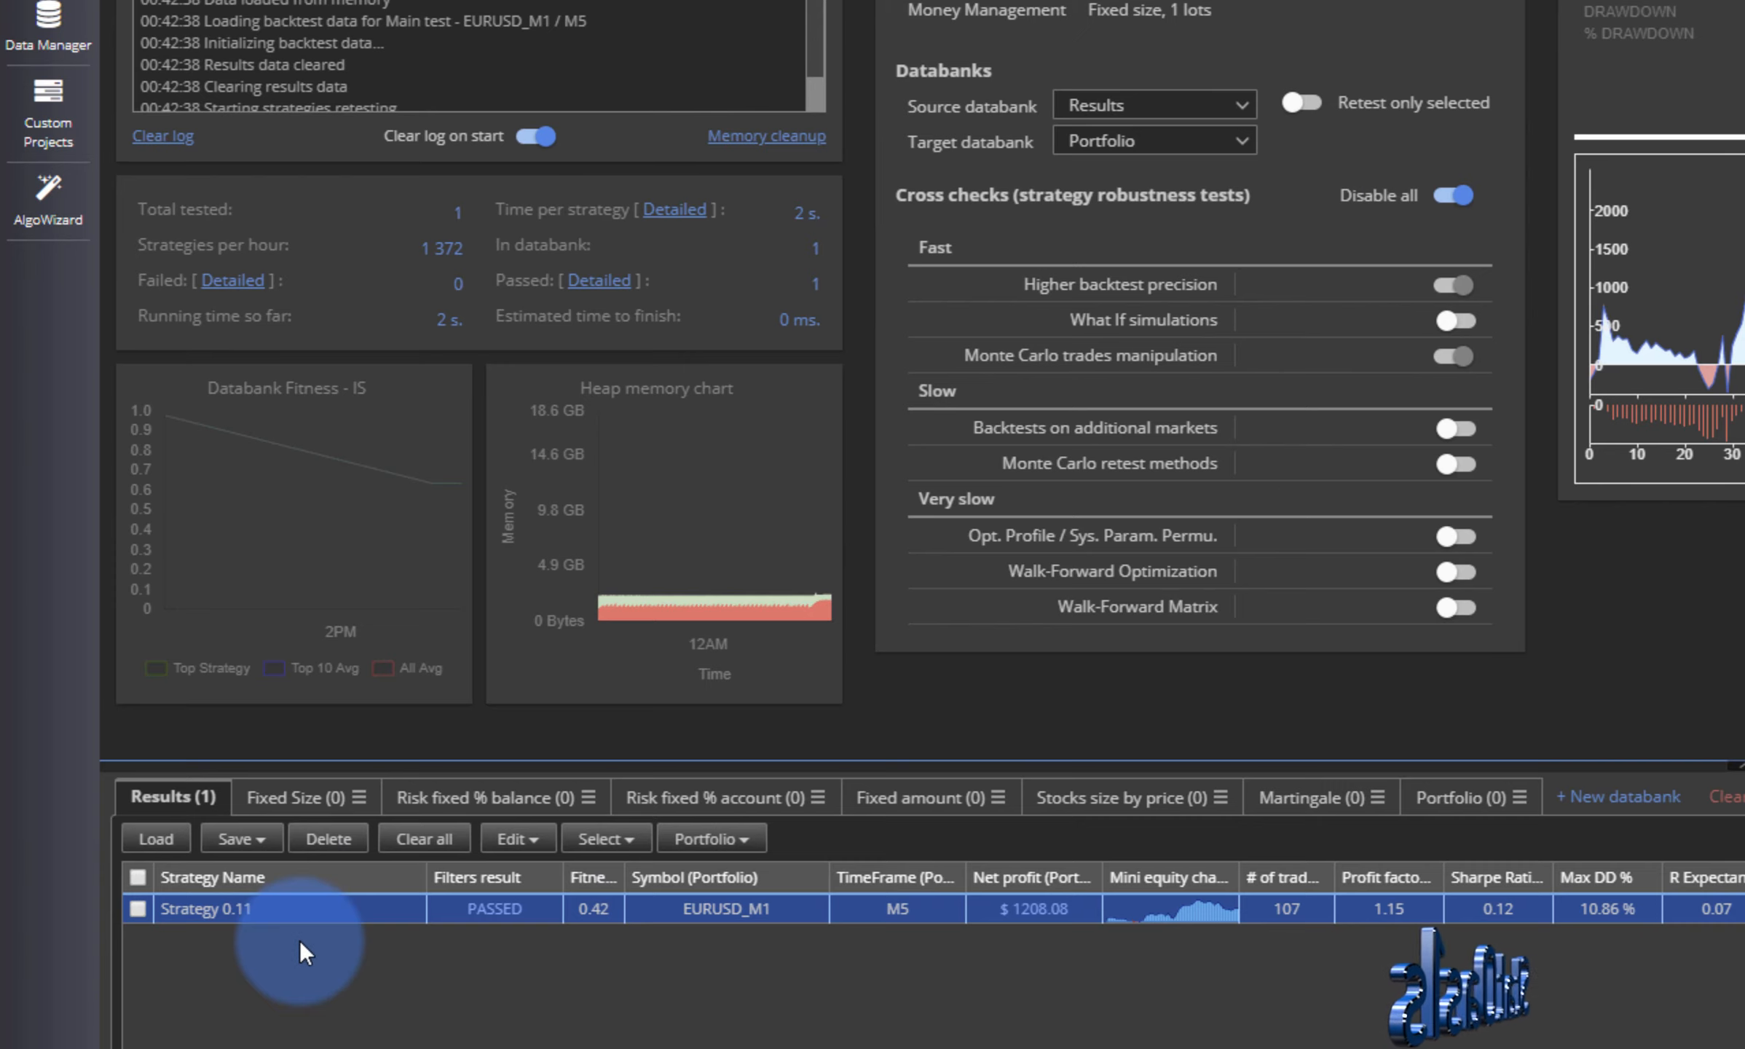
{"action": "left_click", "coordinate": [1304, 106]}
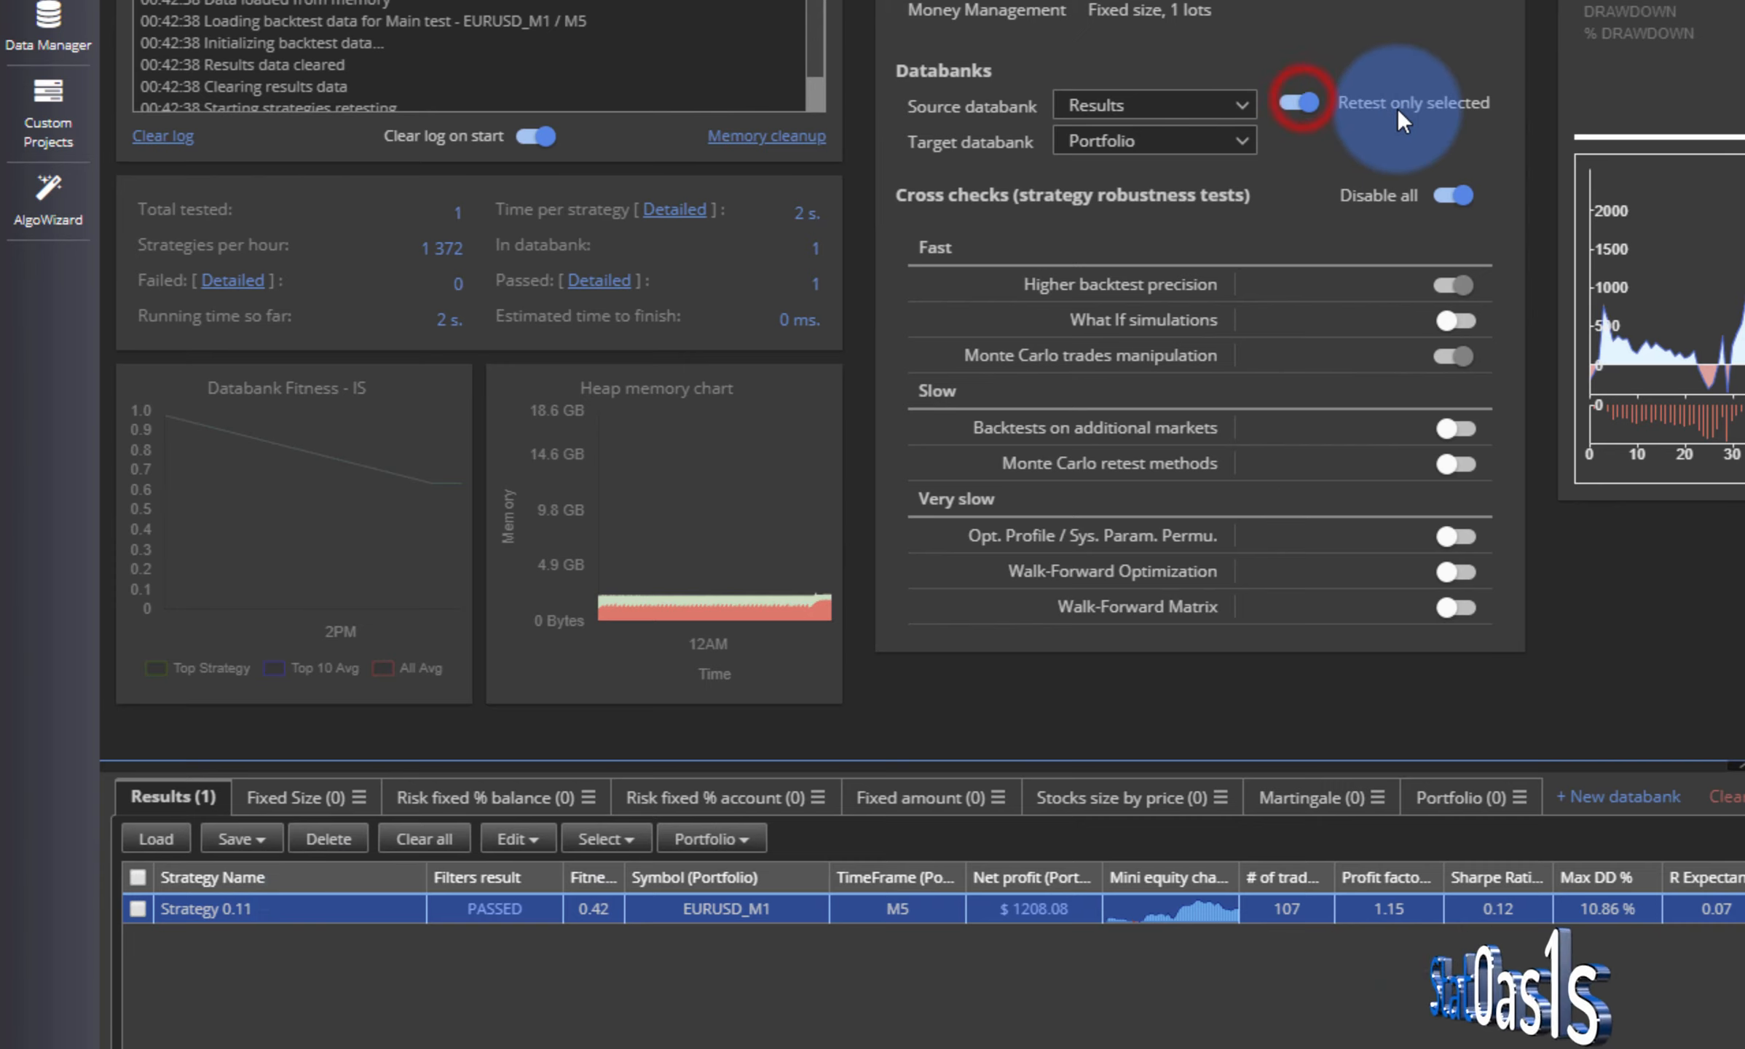
{"action": "left_click", "coordinate": [144, 908]}
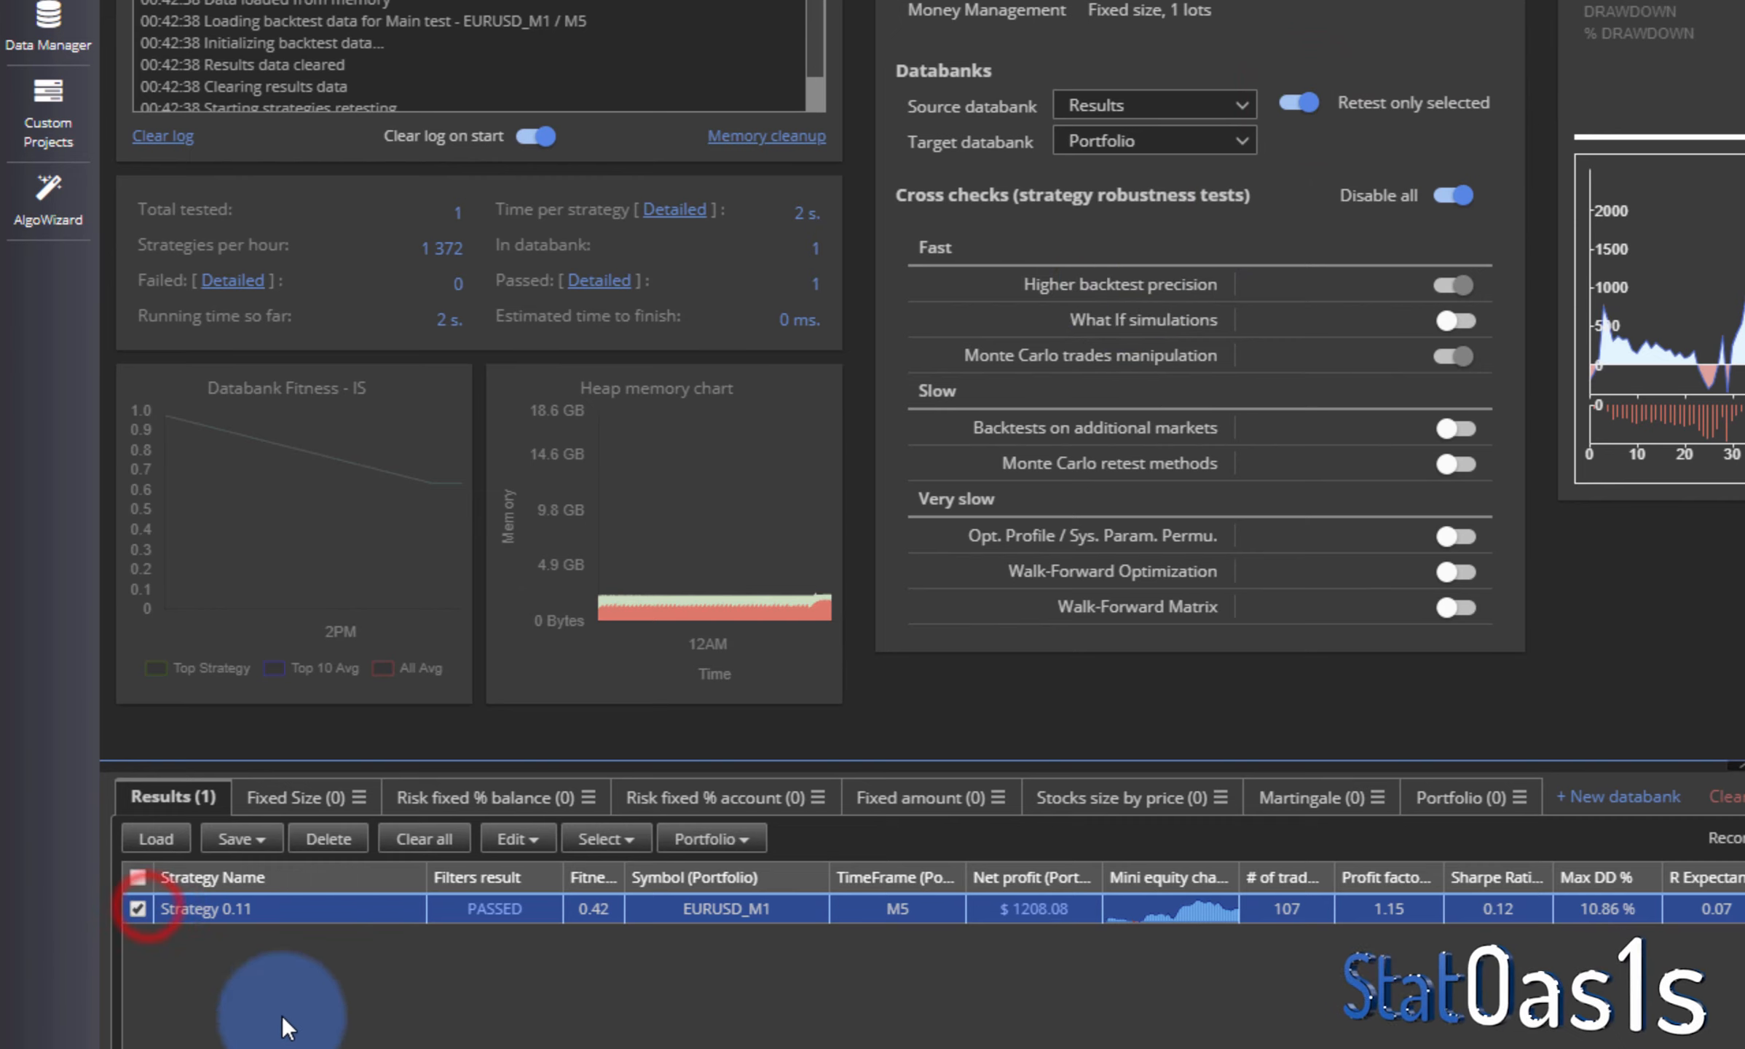
{"action": "left_click", "coordinate": [1304, 104]}
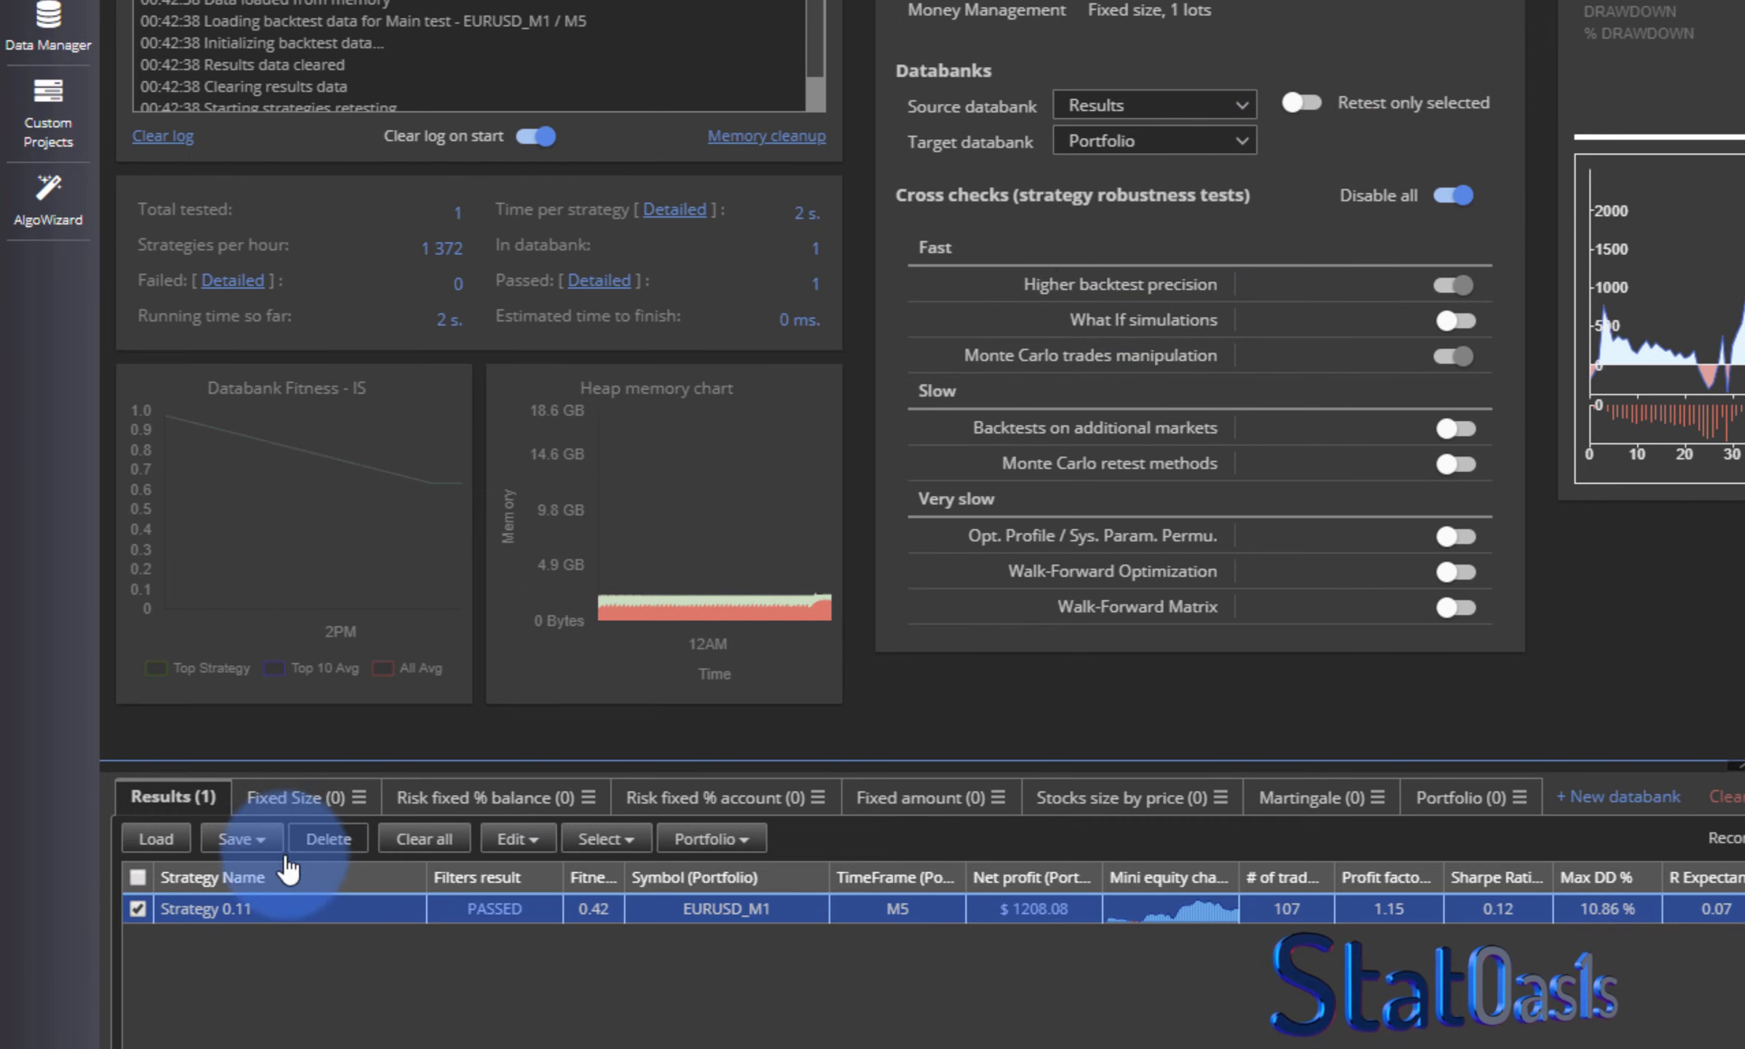
{"action": "left_click", "coordinate": [140, 910]}
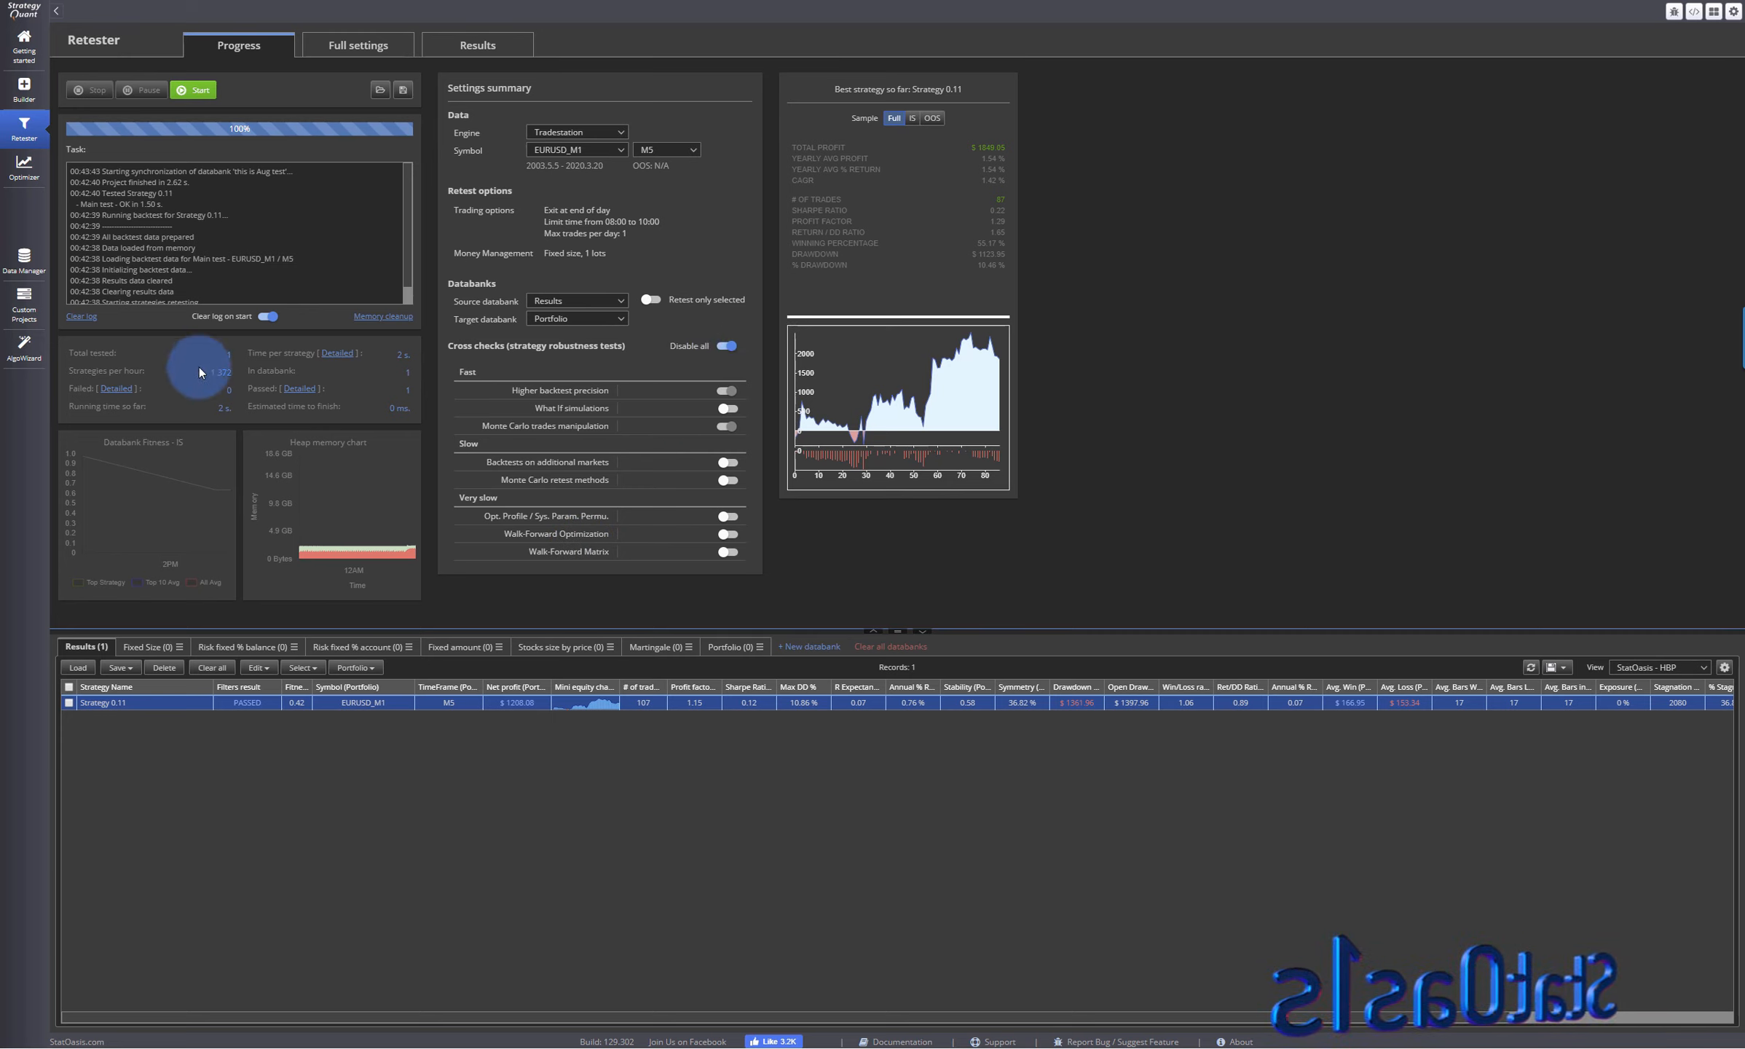
- In the full settings, re-enable cross checks and switch on What If simulations and Backtests on additional markets
{"action": "left_click", "coordinate": [339, 46]}
{"action": "left_click", "coordinate": [550, 21]}
{"action": "left_click", "coordinate": [166, 192]}
{"action": "left_click", "coordinate": [169, 420]}
{"action": "left_click", "coordinate": [166, 634]}
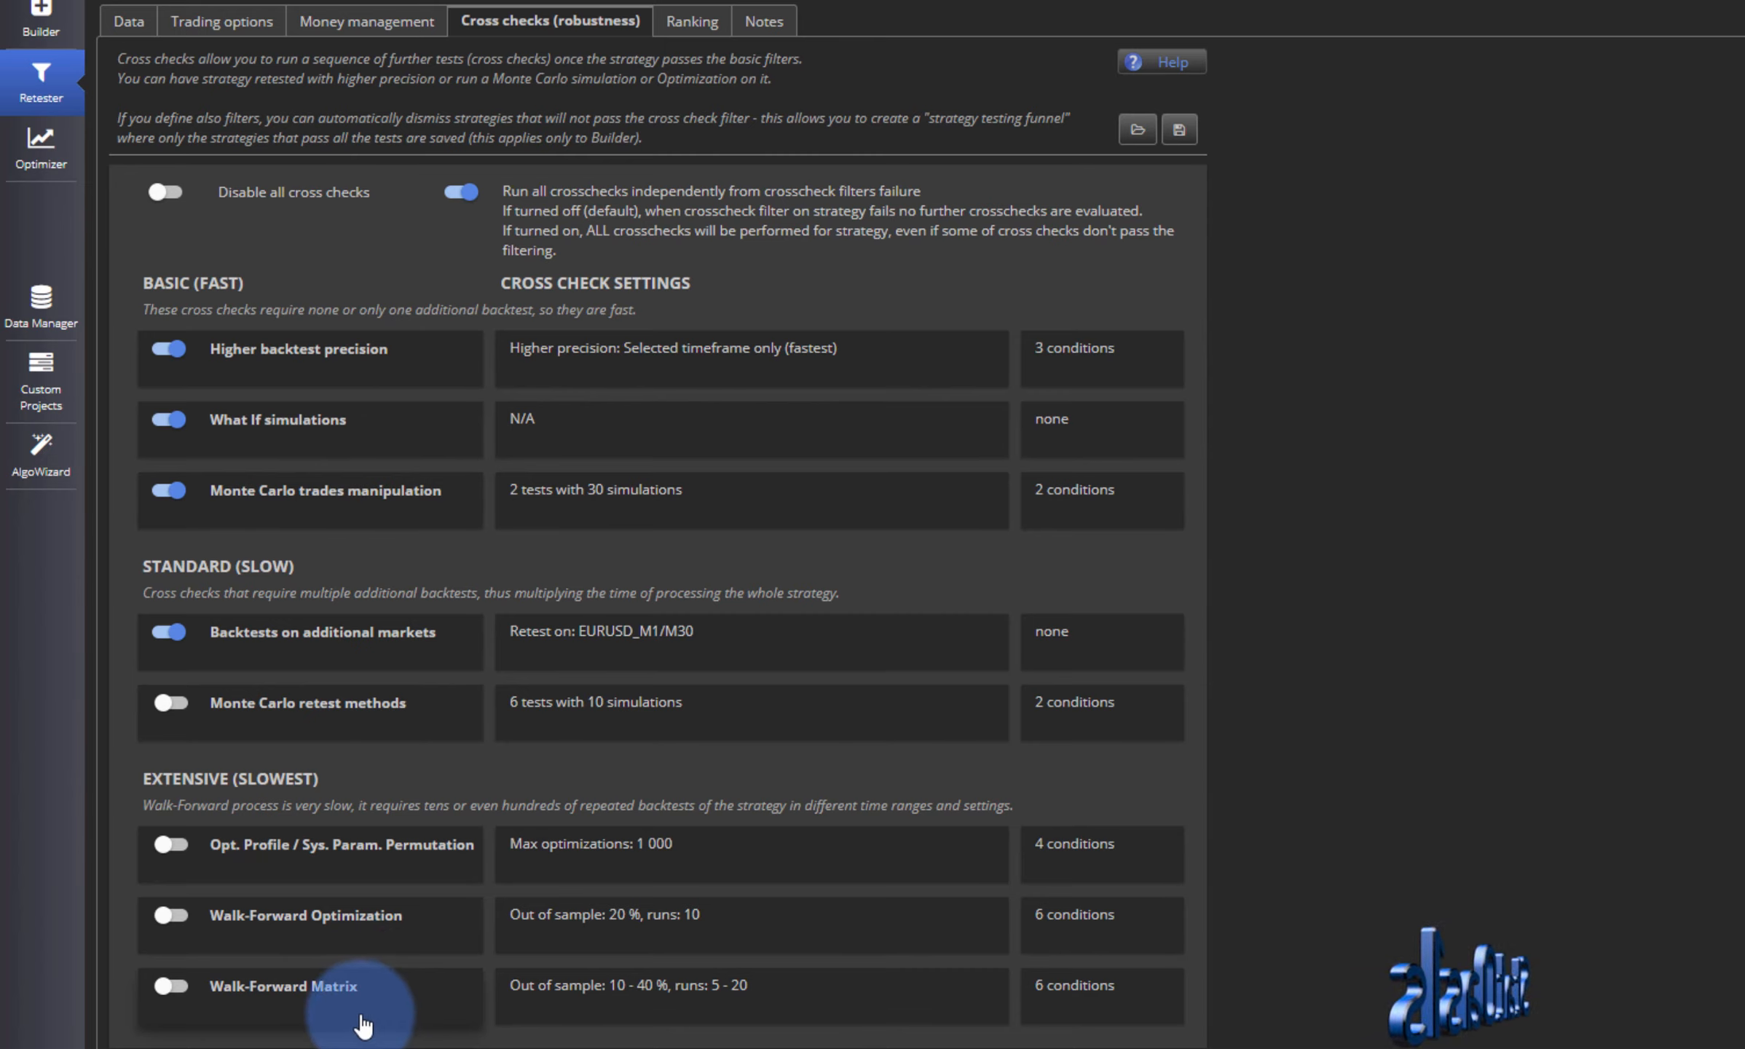
- Toggle the option to run all cross checks independently from filter failure, leaving it switched off
{"action": "left_click", "coordinate": [461, 194]}
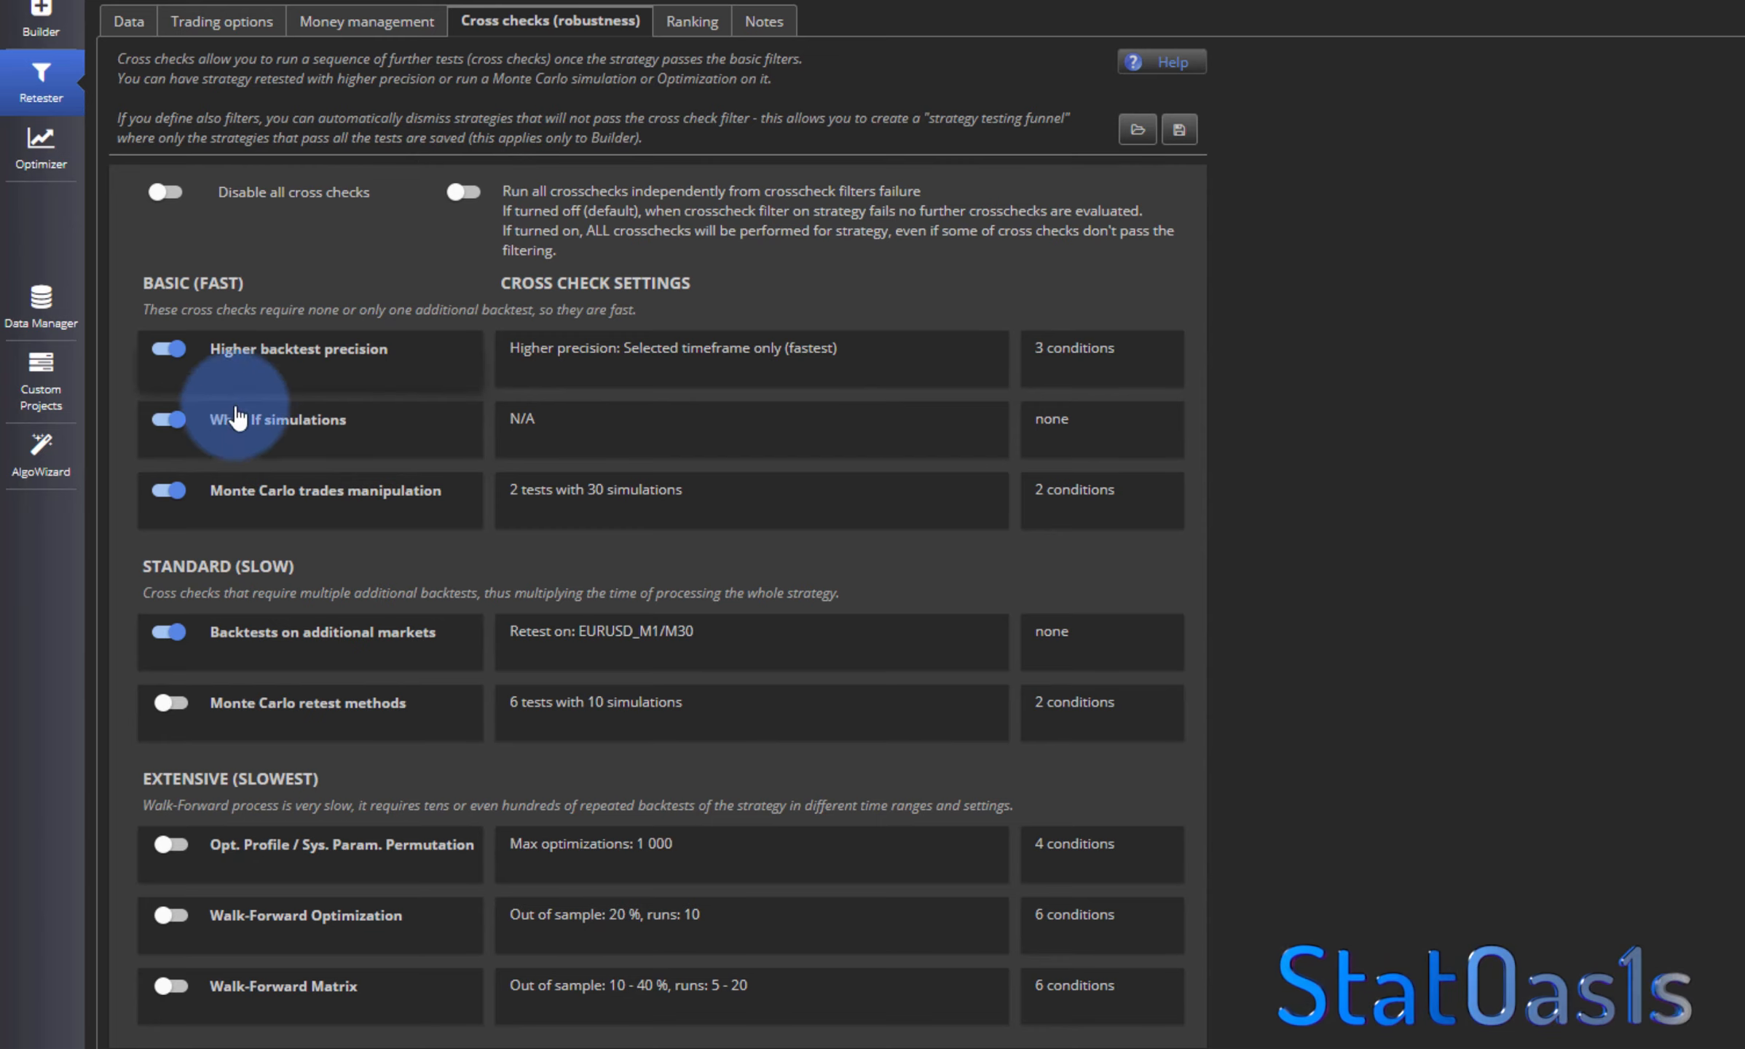
{"action": "left_click", "coordinate": [462, 192]}
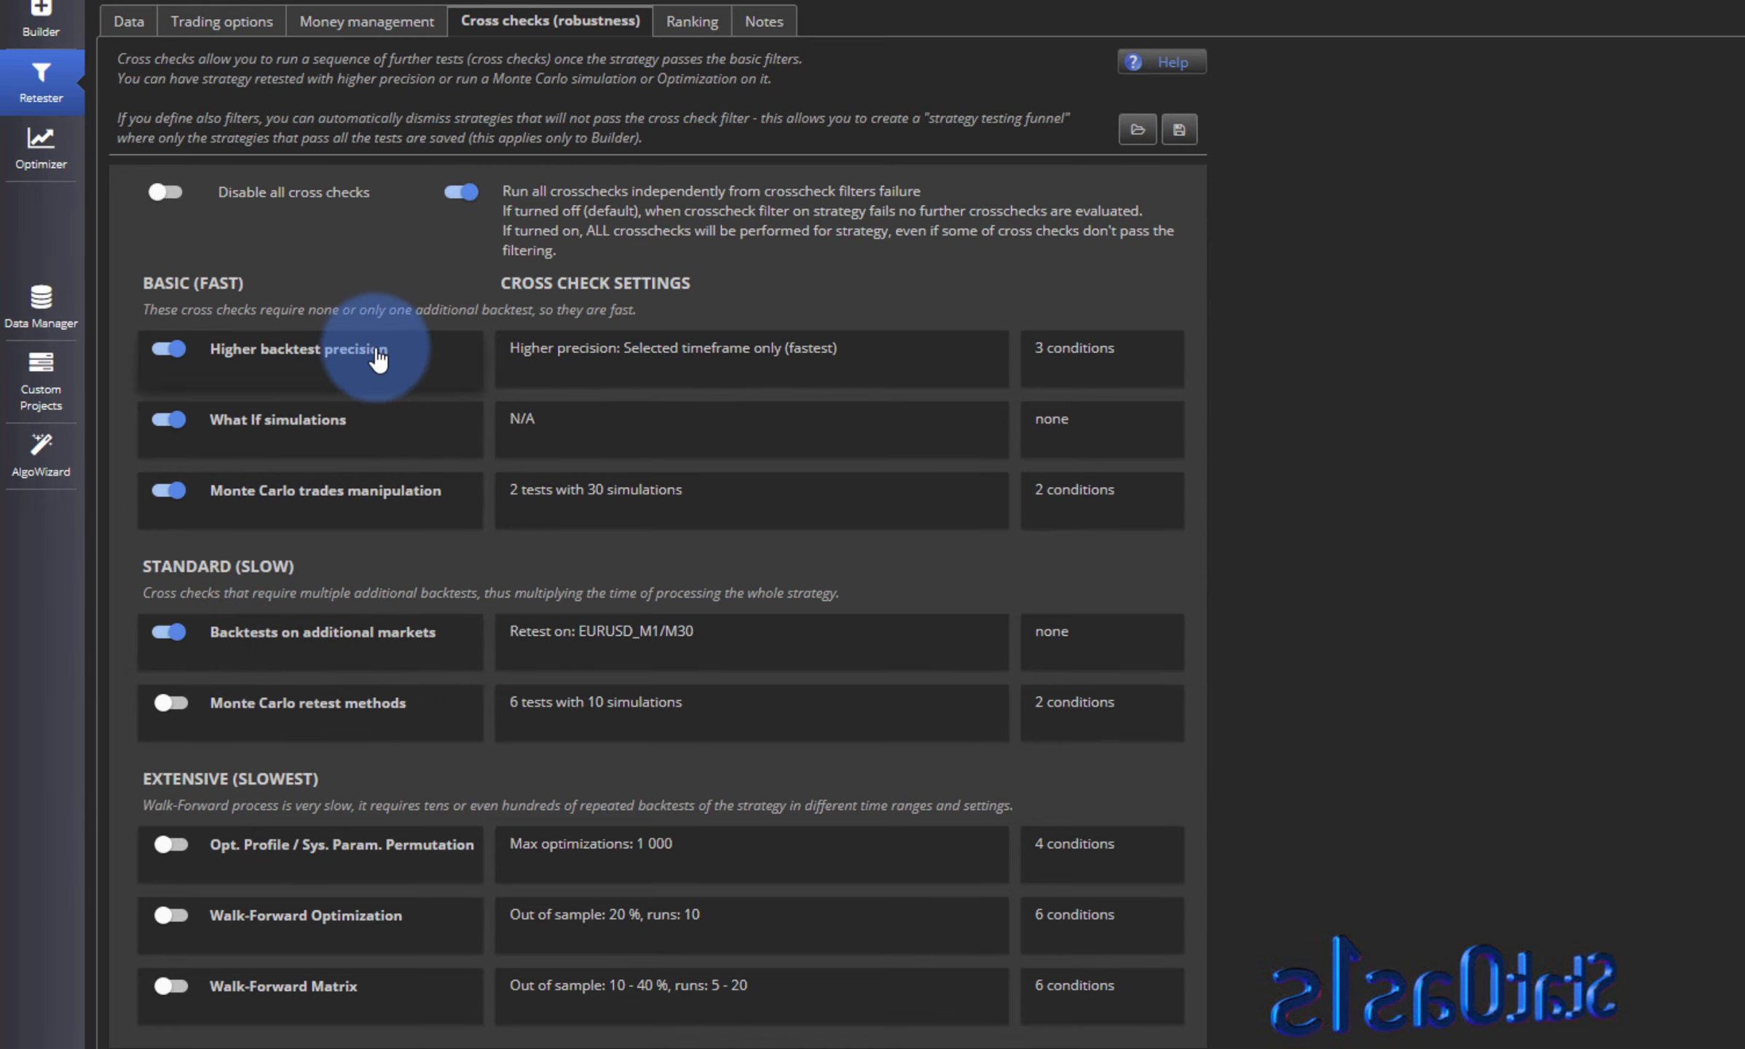
{"action": "left_click", "coordinate": [461, 191]}
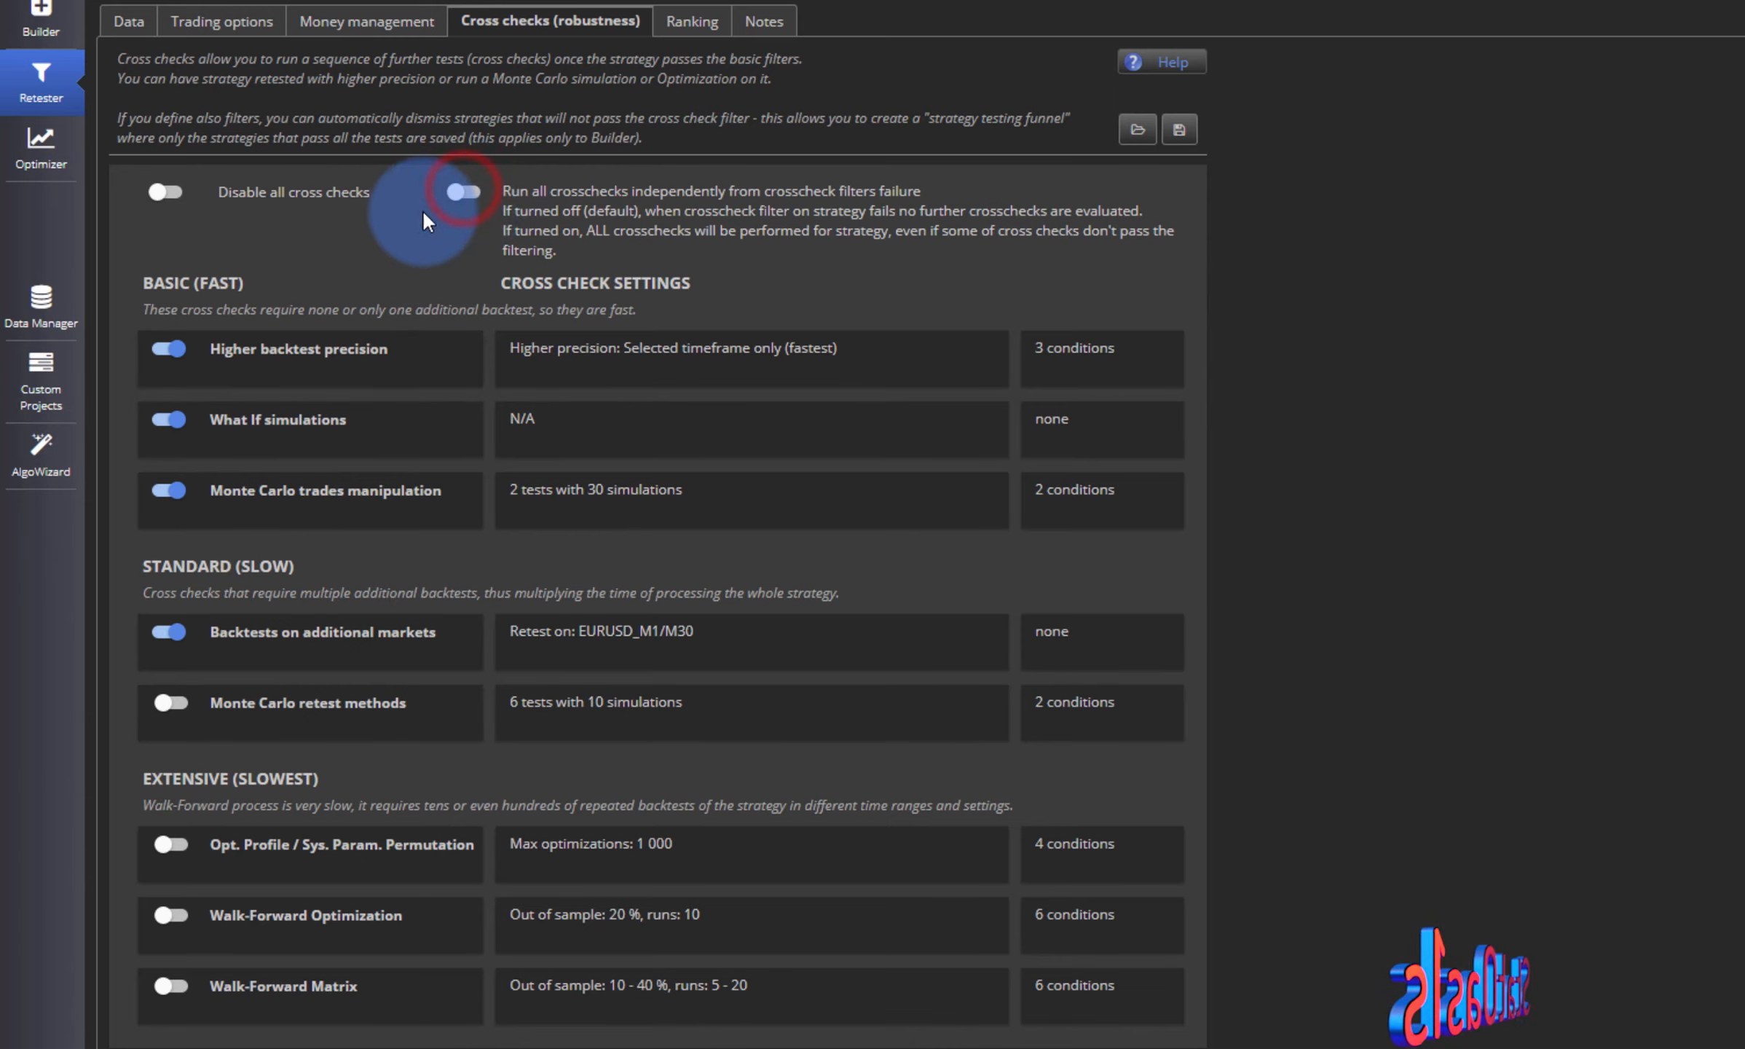
- Disable the What If simulations, Monte Carlo trades manipulation and Backtests on additional markets cross checks
{"action": "left_click", "coordinate": [169, 419]}
{"action": "left_click", "coordinate": [169, 490]}
{"action": "left_click", "coordinate": [169, 631]}
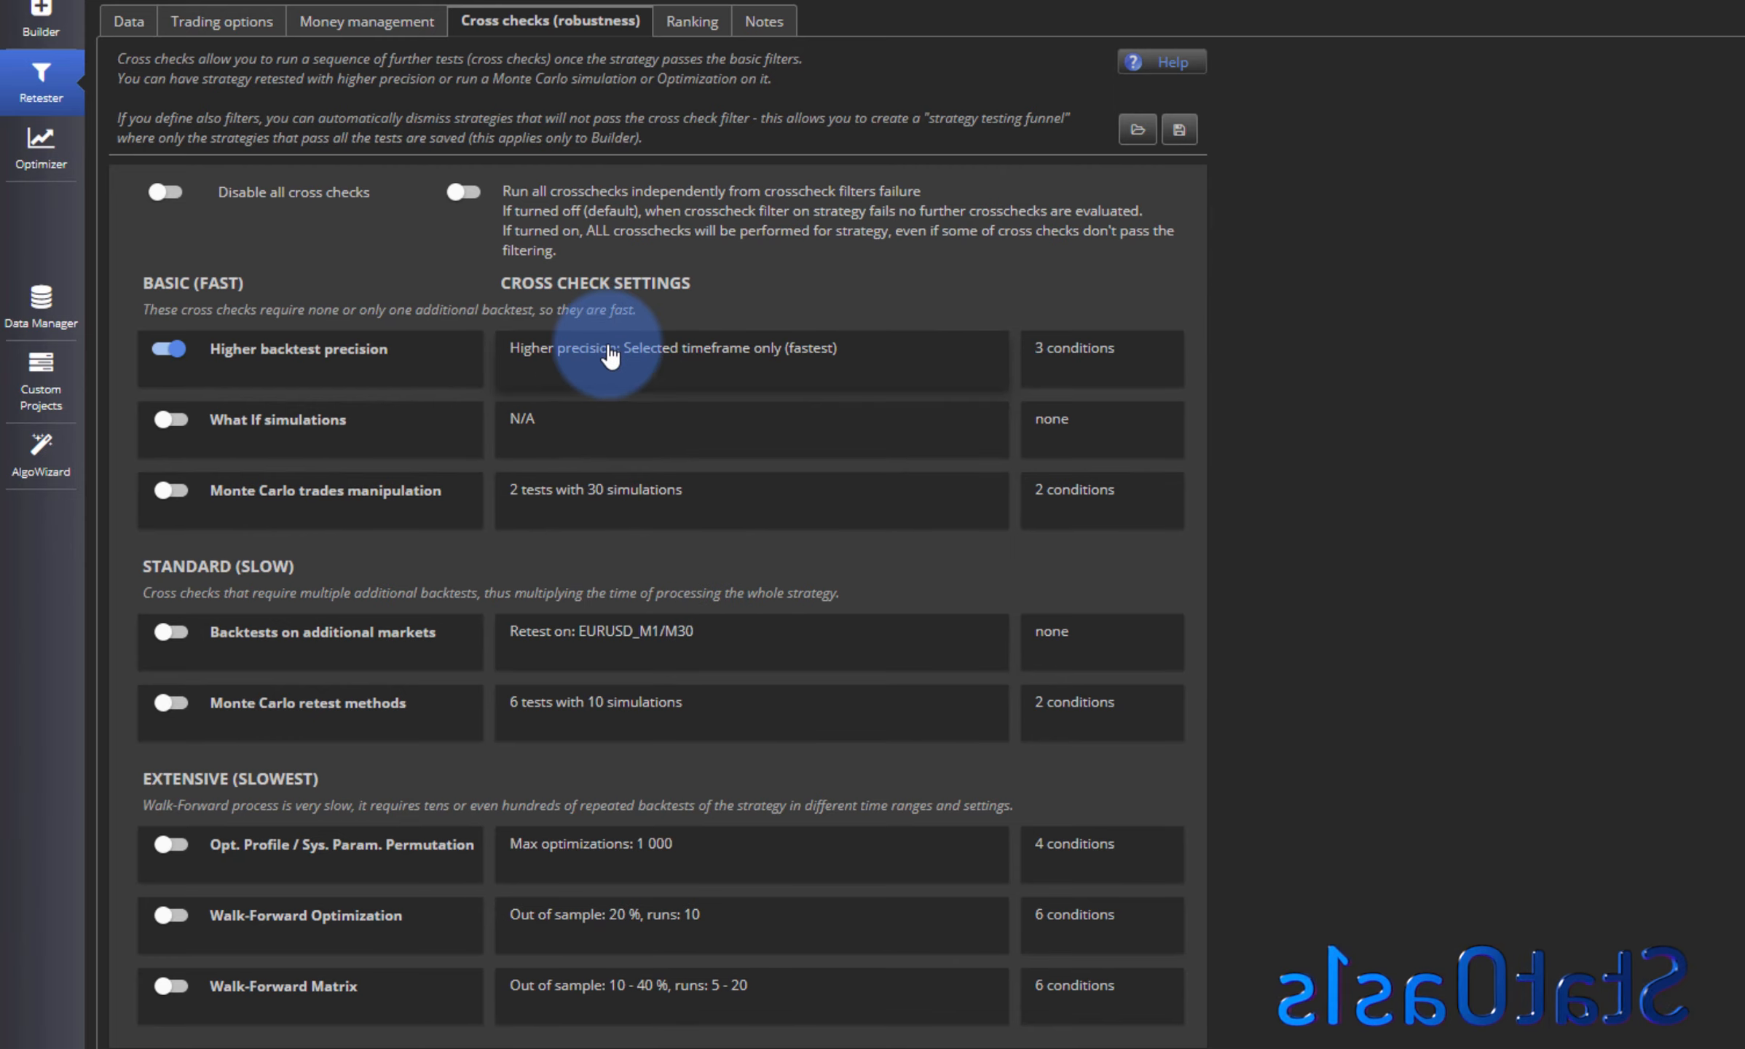
- Examine the available precision choices and the filtering conditions of the Higher backtest precision cross check, and close its dialog
{"action": "left_click", "coordinate": [591, 368]}
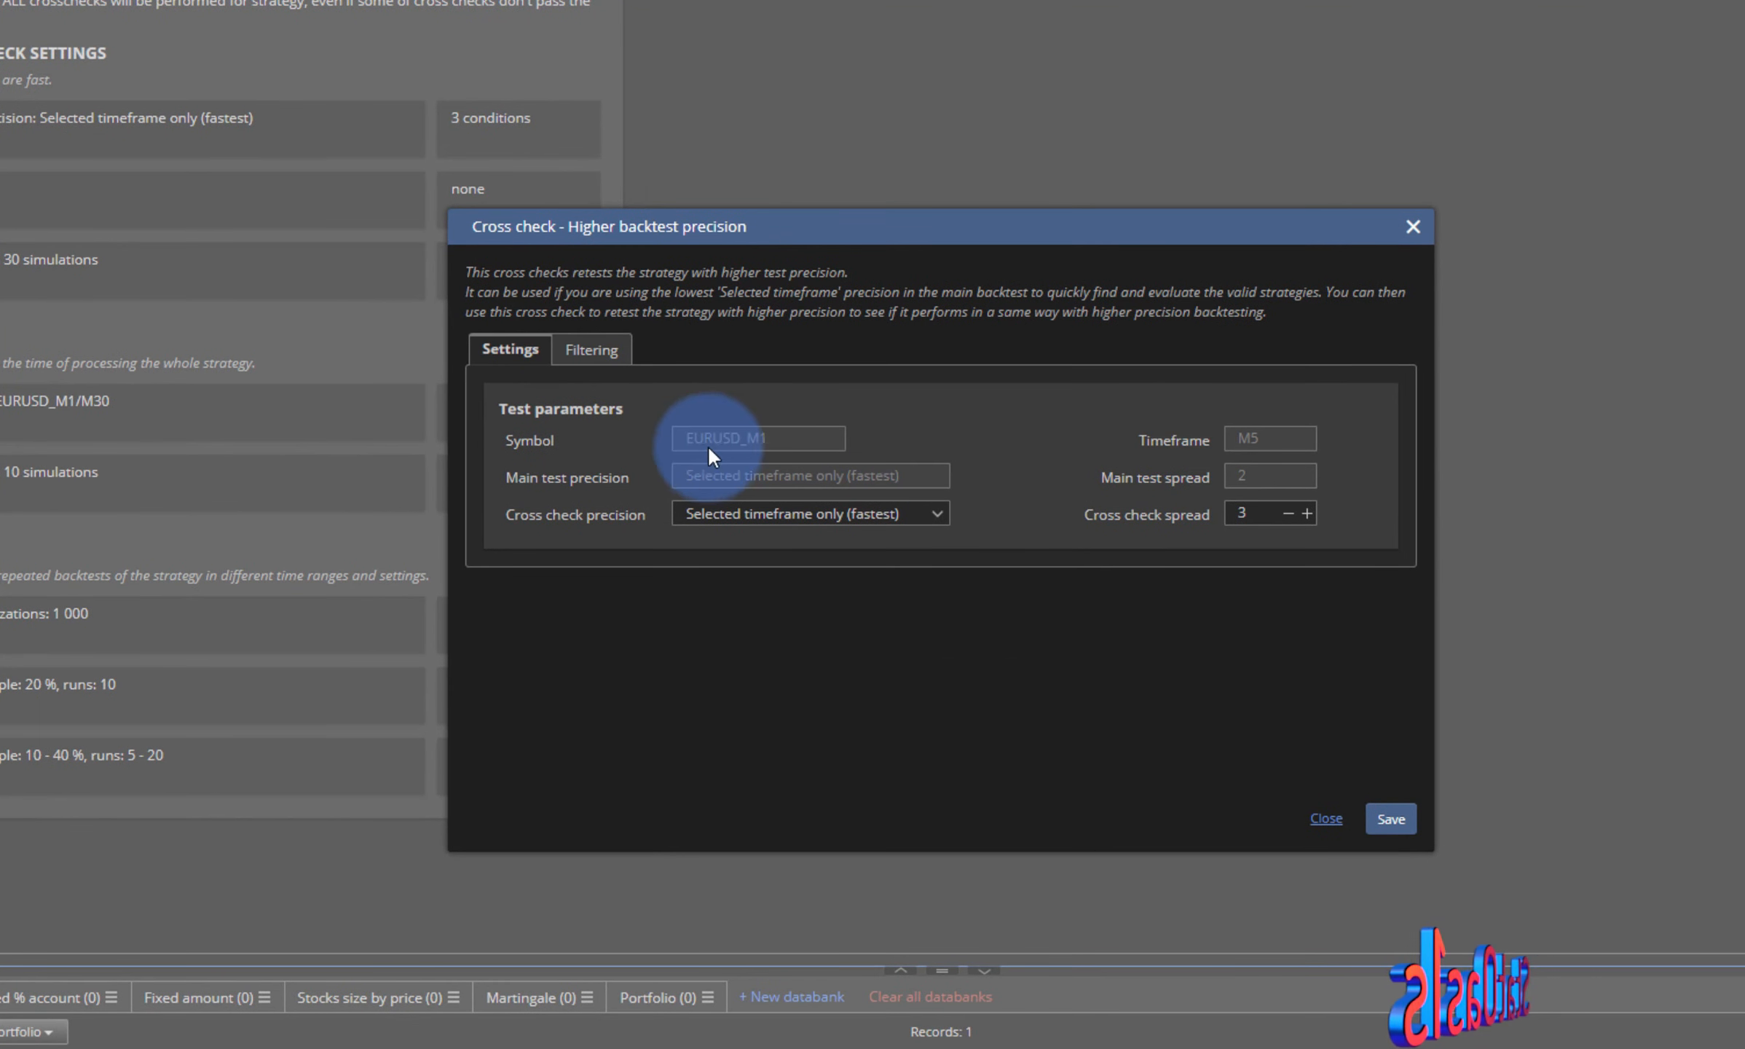
{"action": "left_click", "coordinate": [863, 515]}
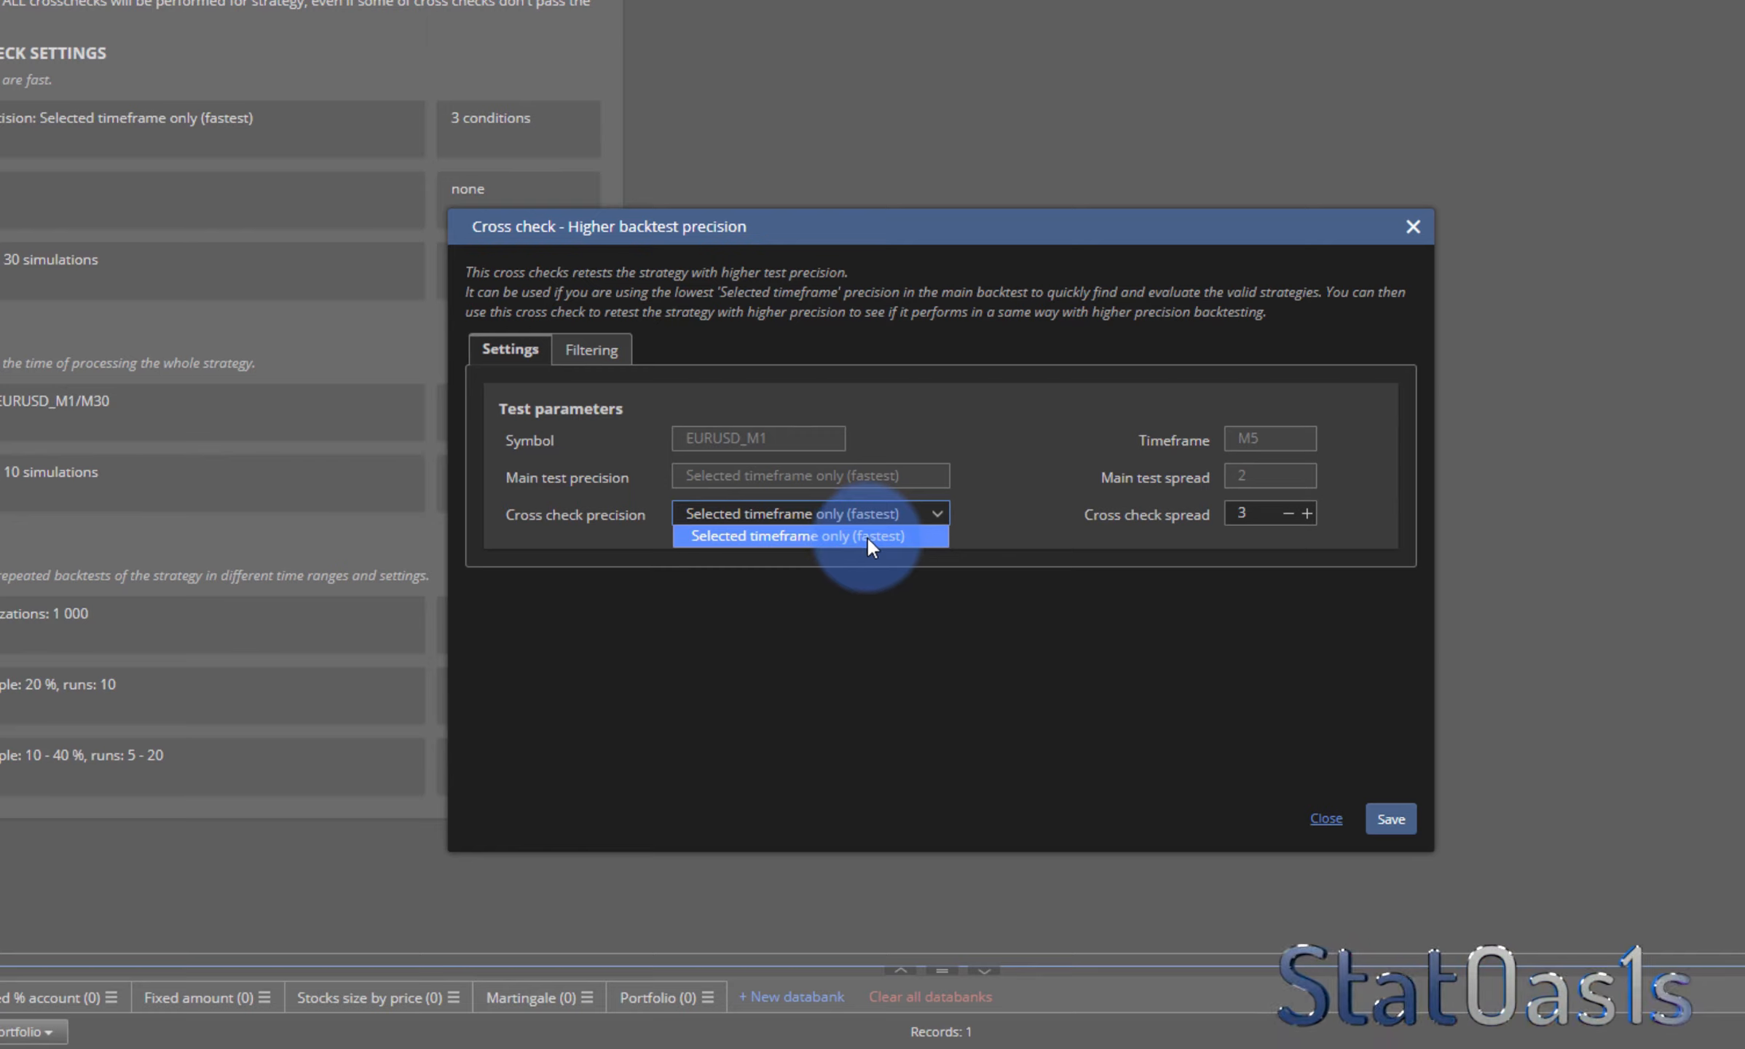
{"action": "left_click", "coordinate": [964, 510]}
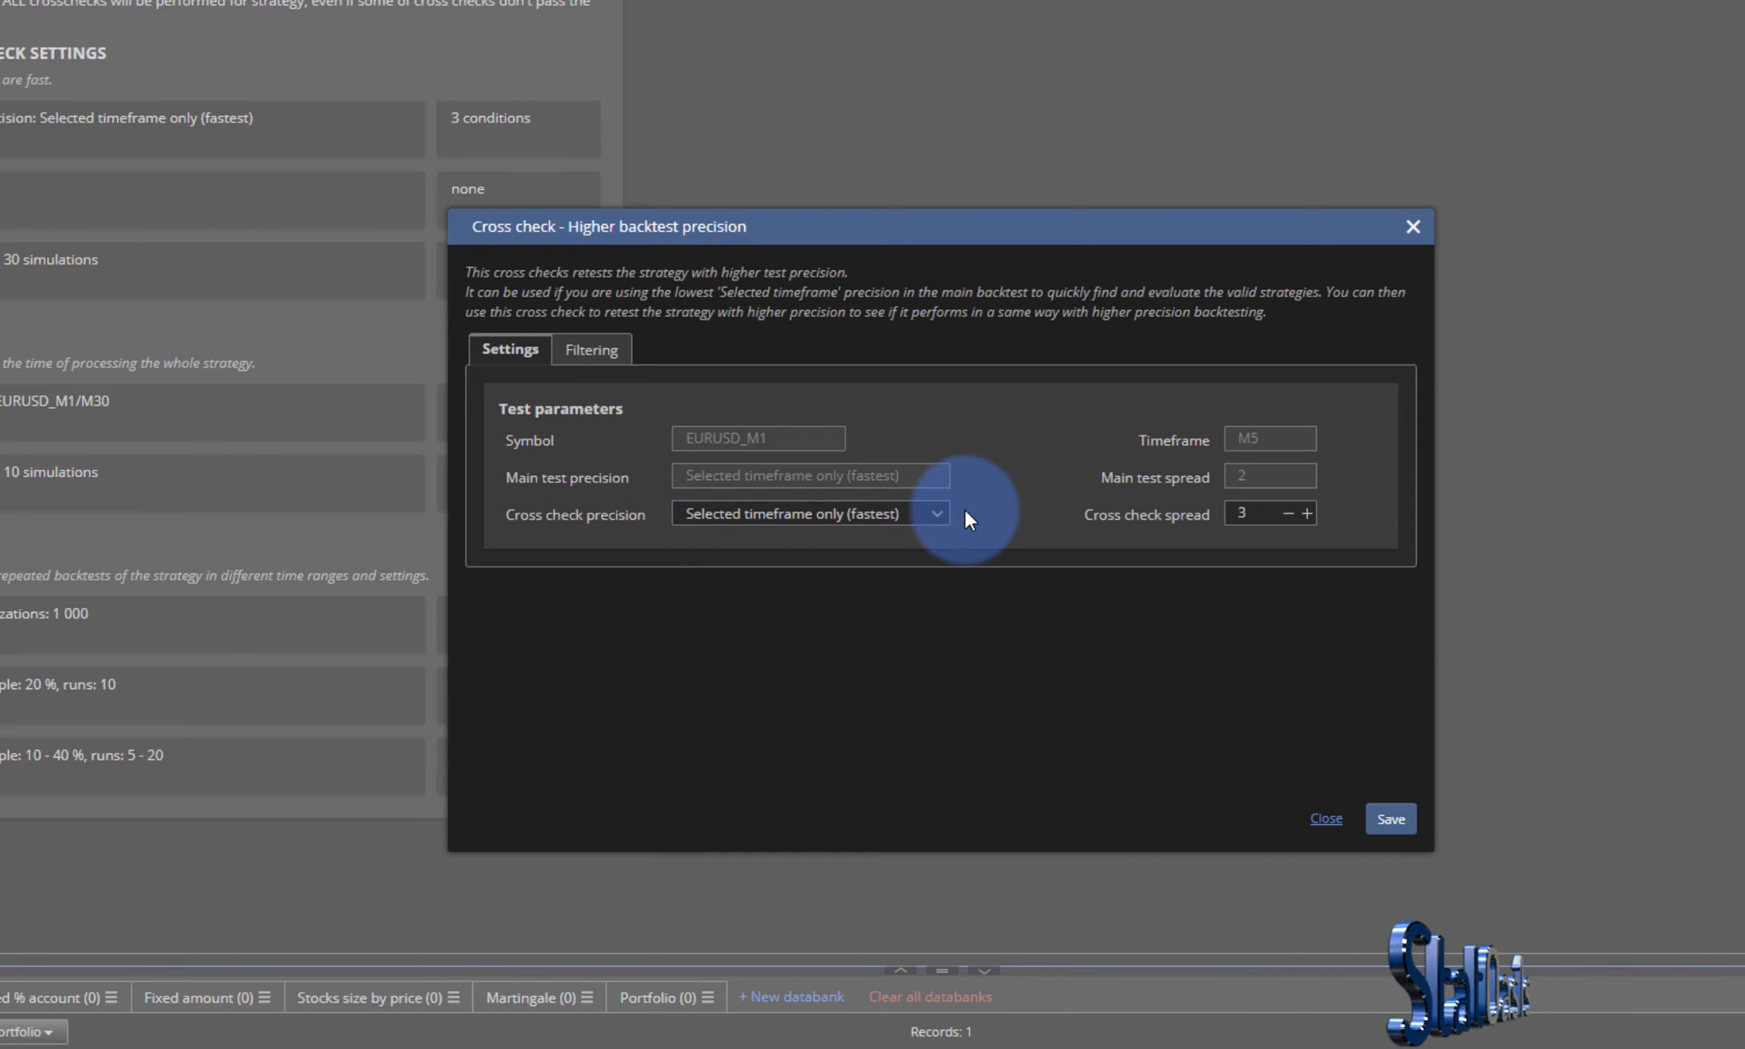
{"action": "left_click", "coordinate": [935, 514]}
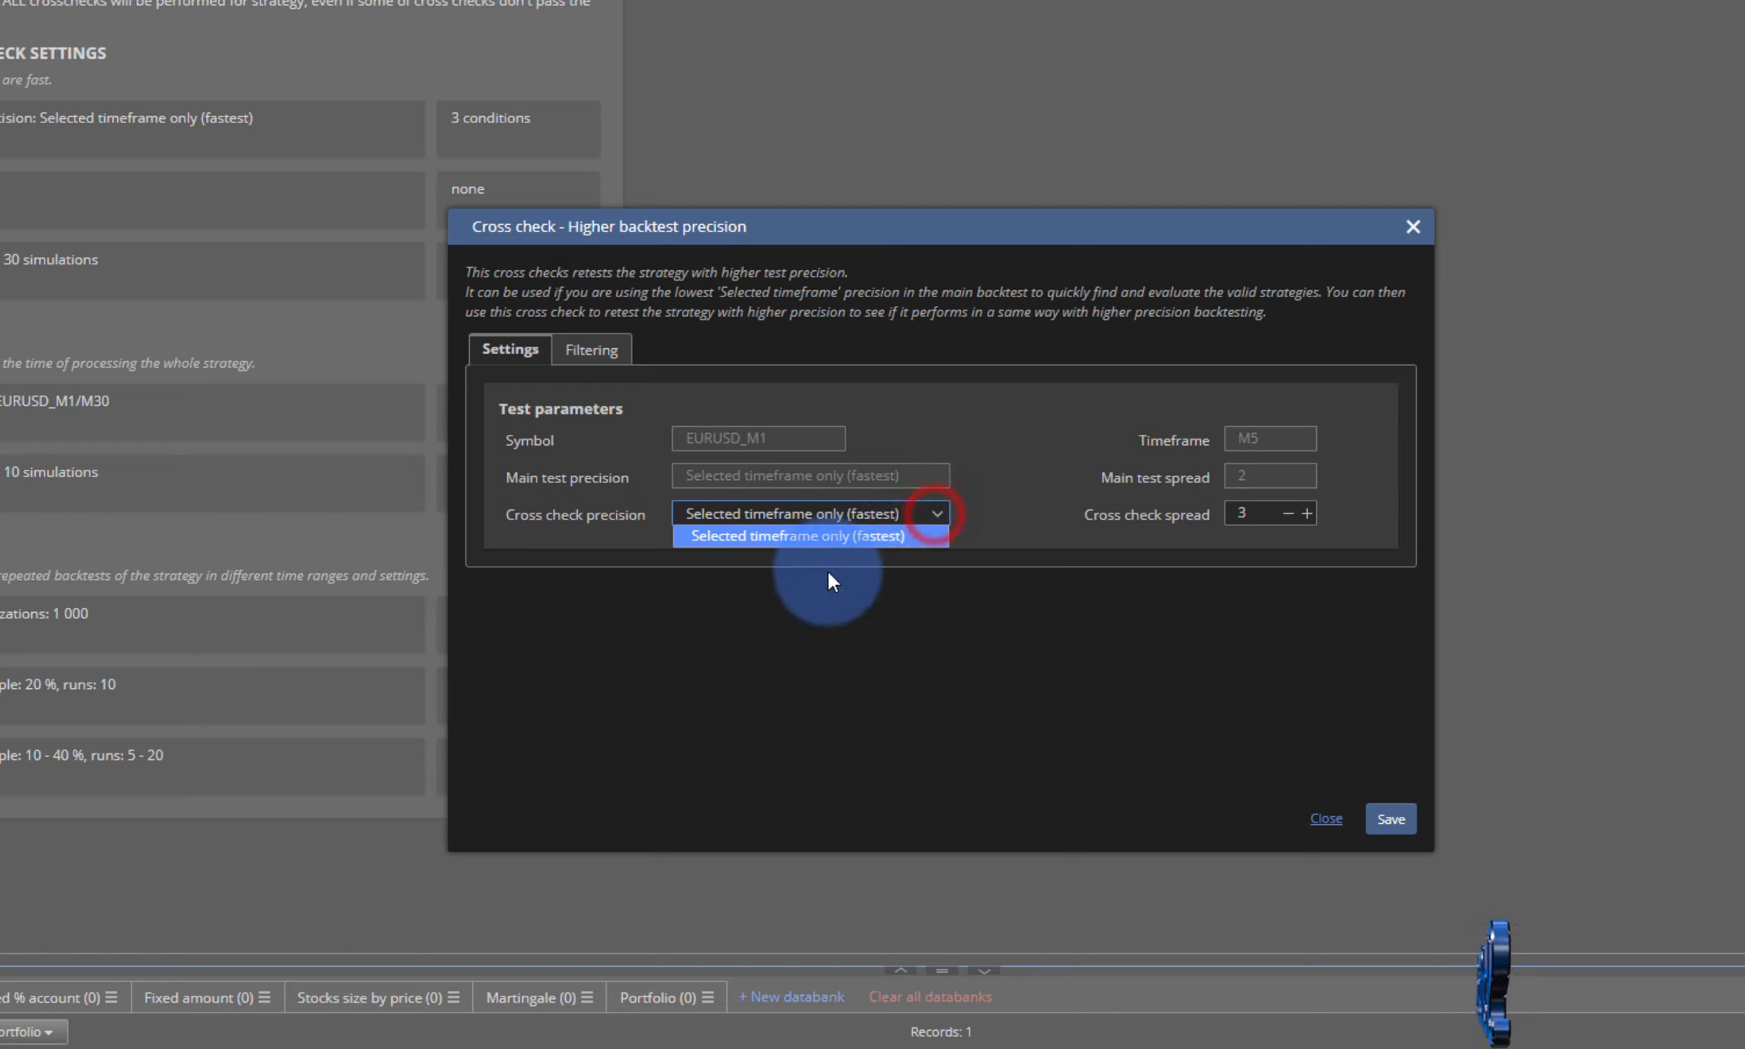
{"action": "left_click", "coordinate": [984, 500]}
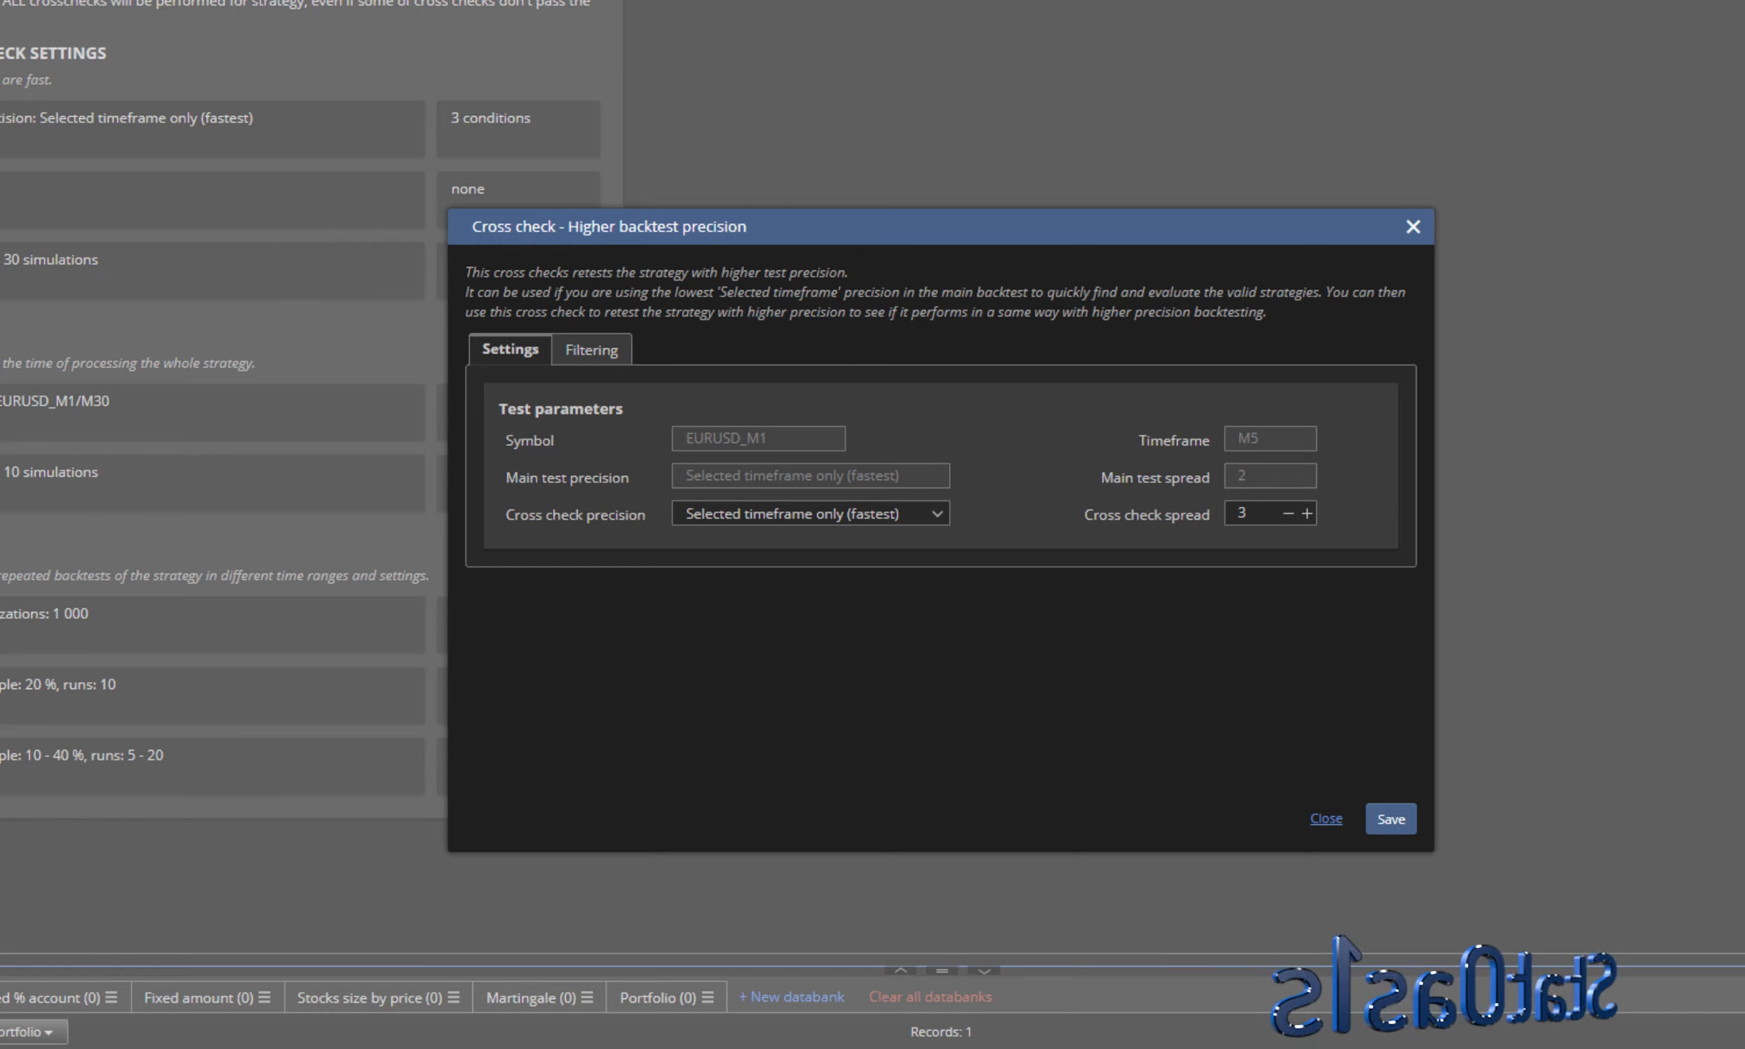
{"action": "left_click", "coordinate": [594, 351]}
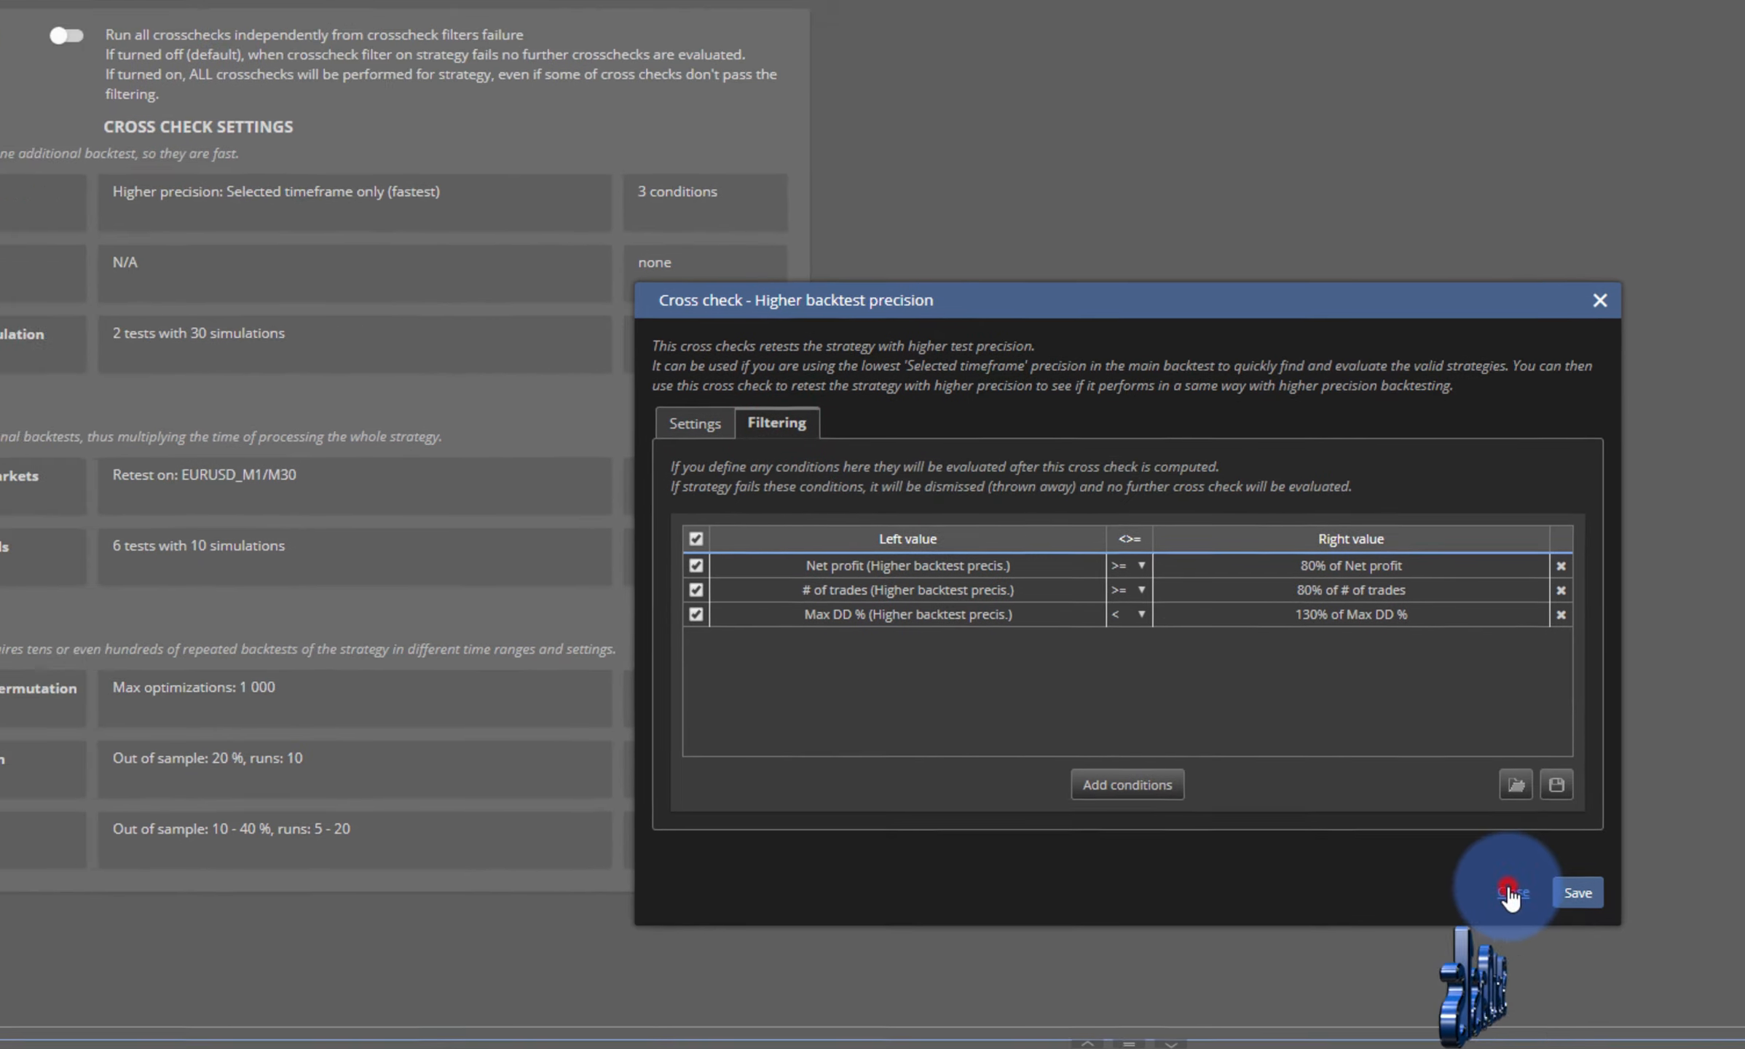
{"action": "left_click", "coordinate": [1390, 818]}
- Enable all custom filters in the strategy ranking settings
{"action": "left_click", "coordinate": [696, 18]}
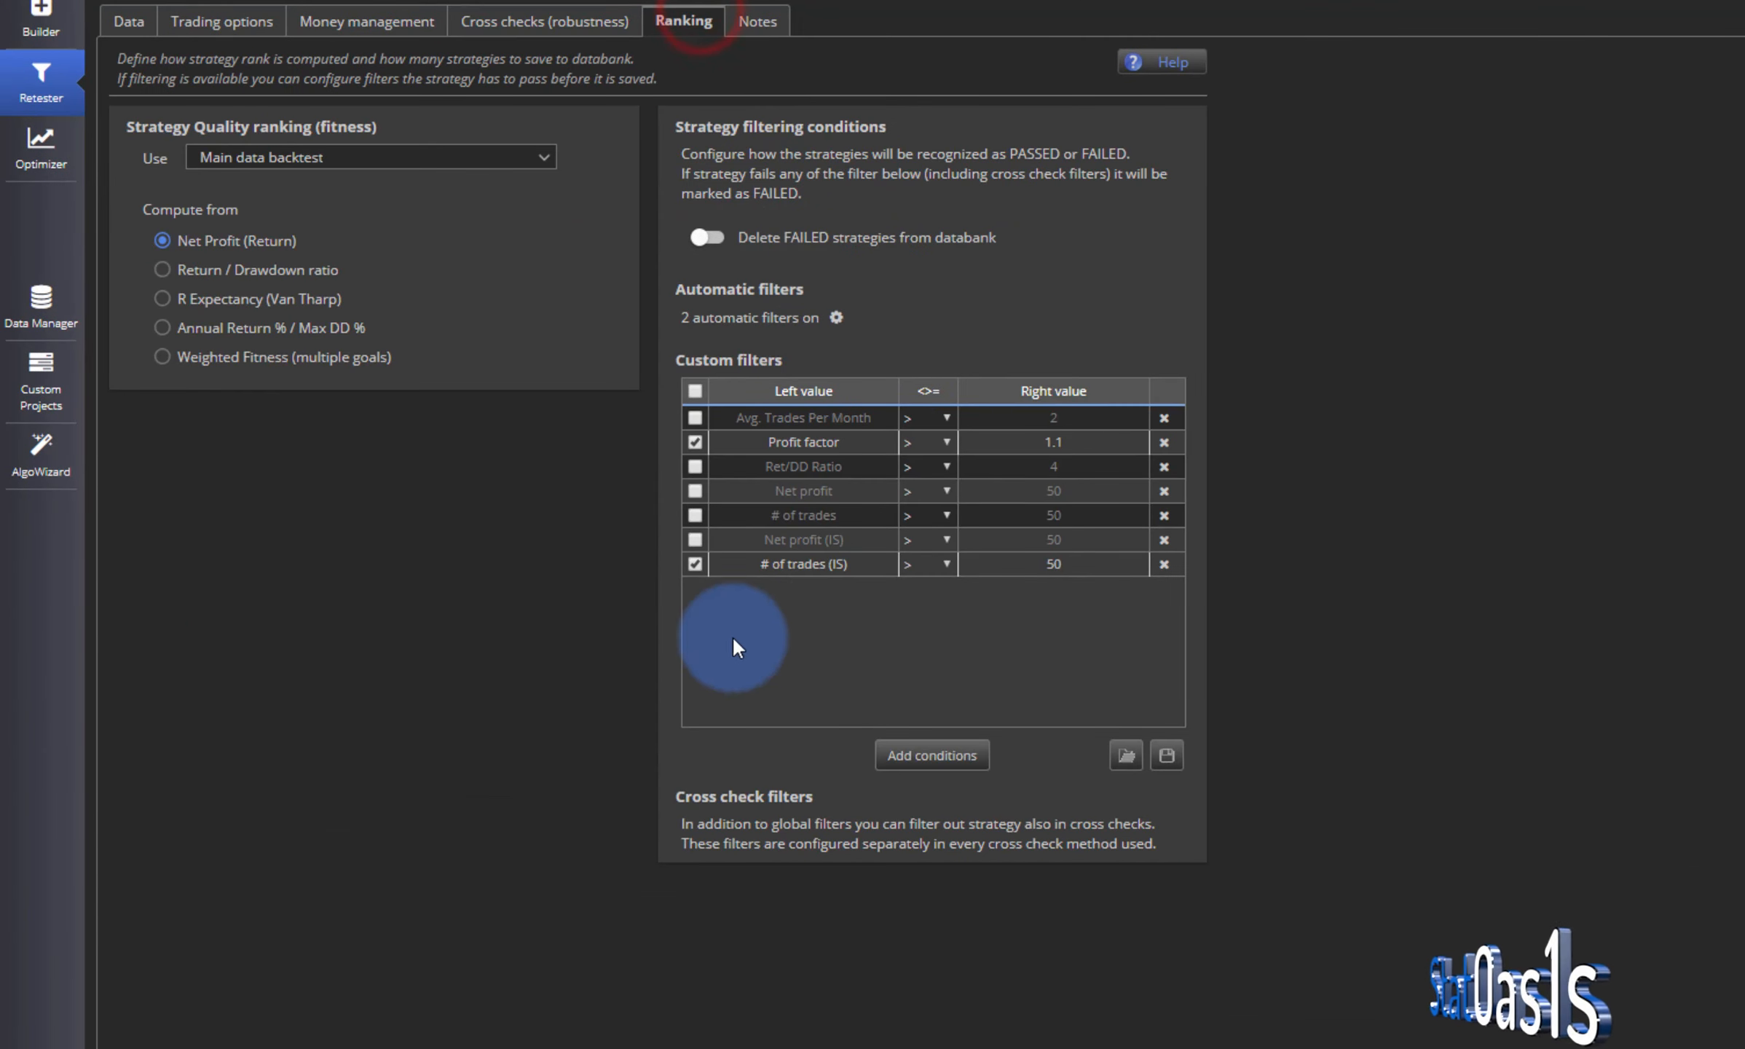
{"action": "left_click", "coordinate": [696, 390]}
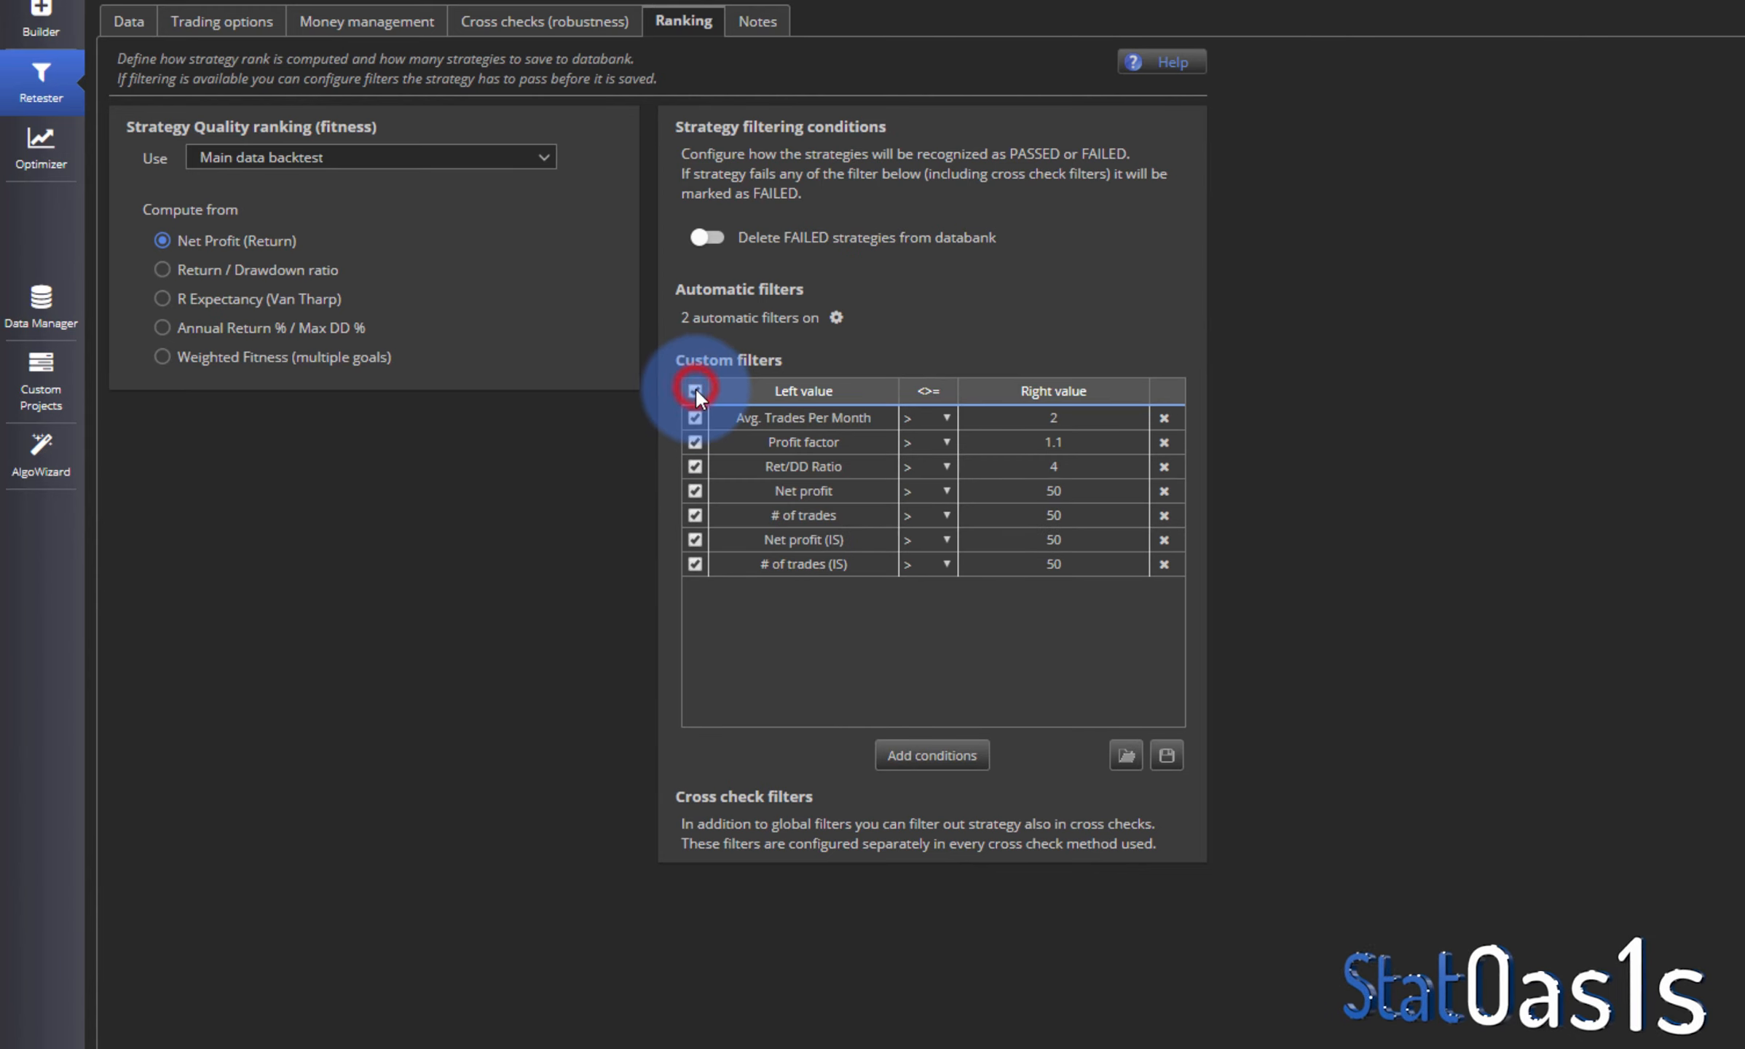
- Disable all custom ranking filters and compare them with the filtering conditions of the Higher backtest precision cross check
{"action": "left_click", "coordinate": [696, 390]}
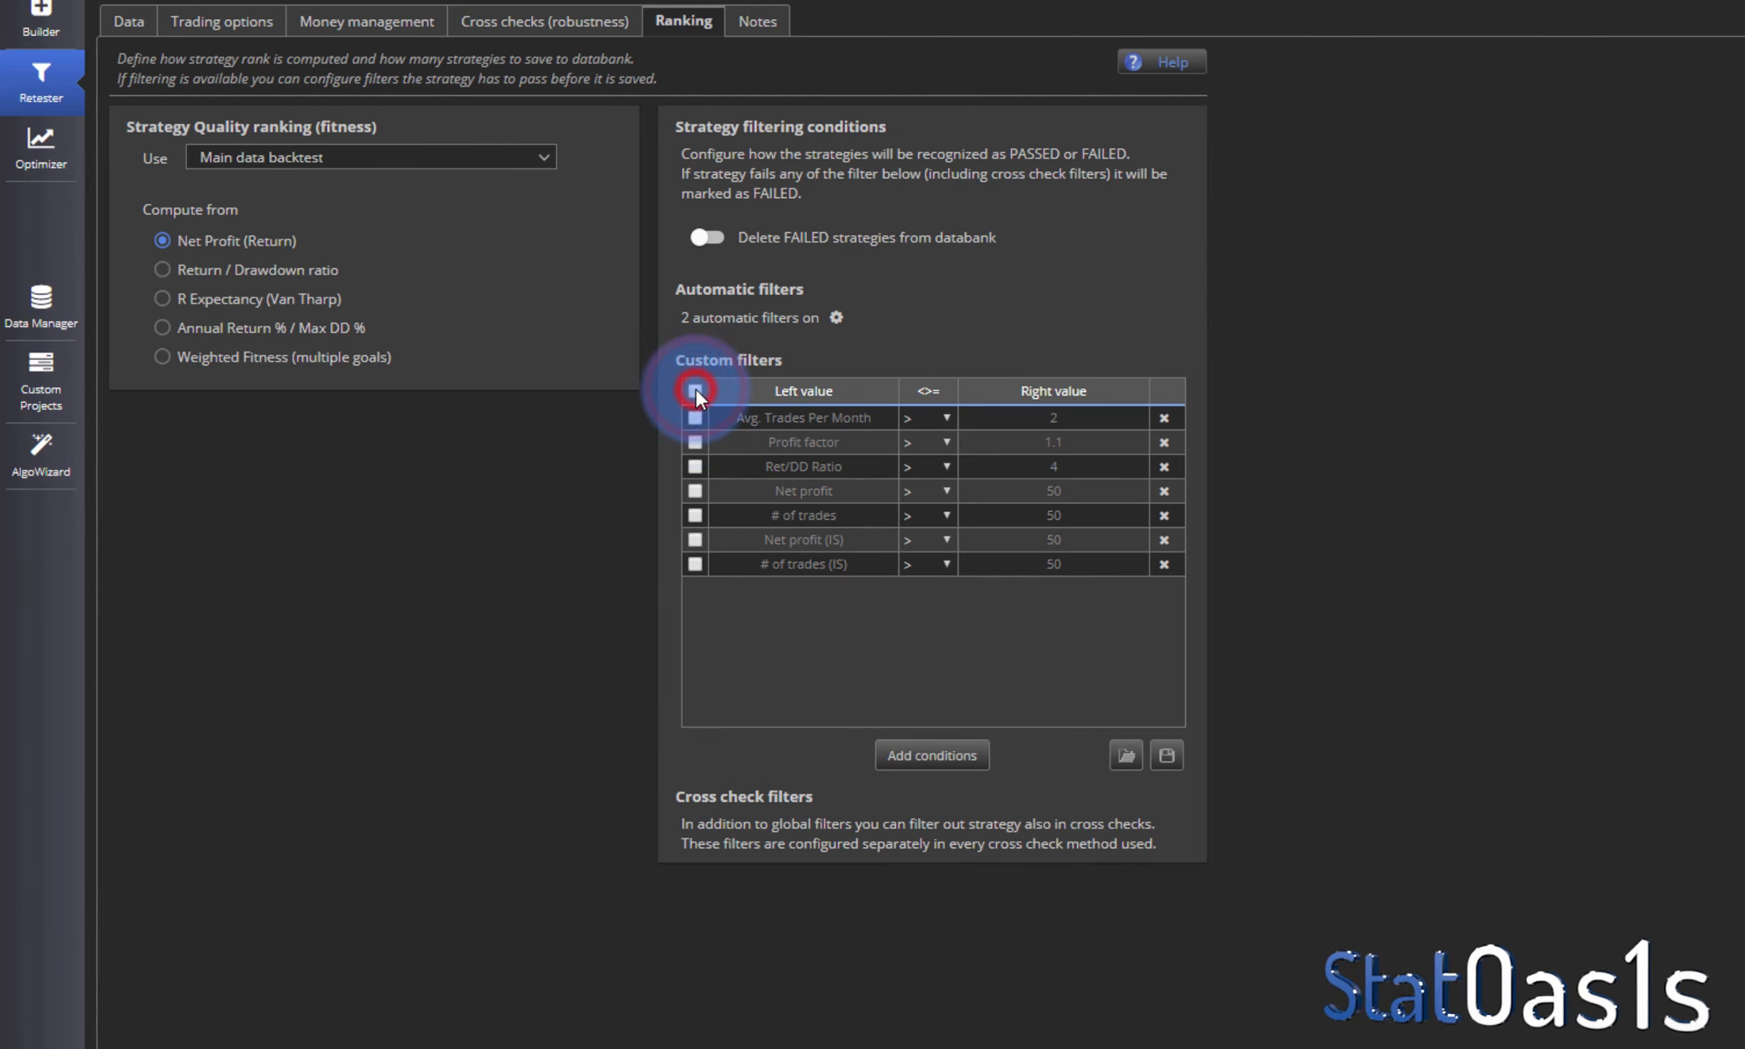
{"action": "left_click", "coordinate": [545, 19]}
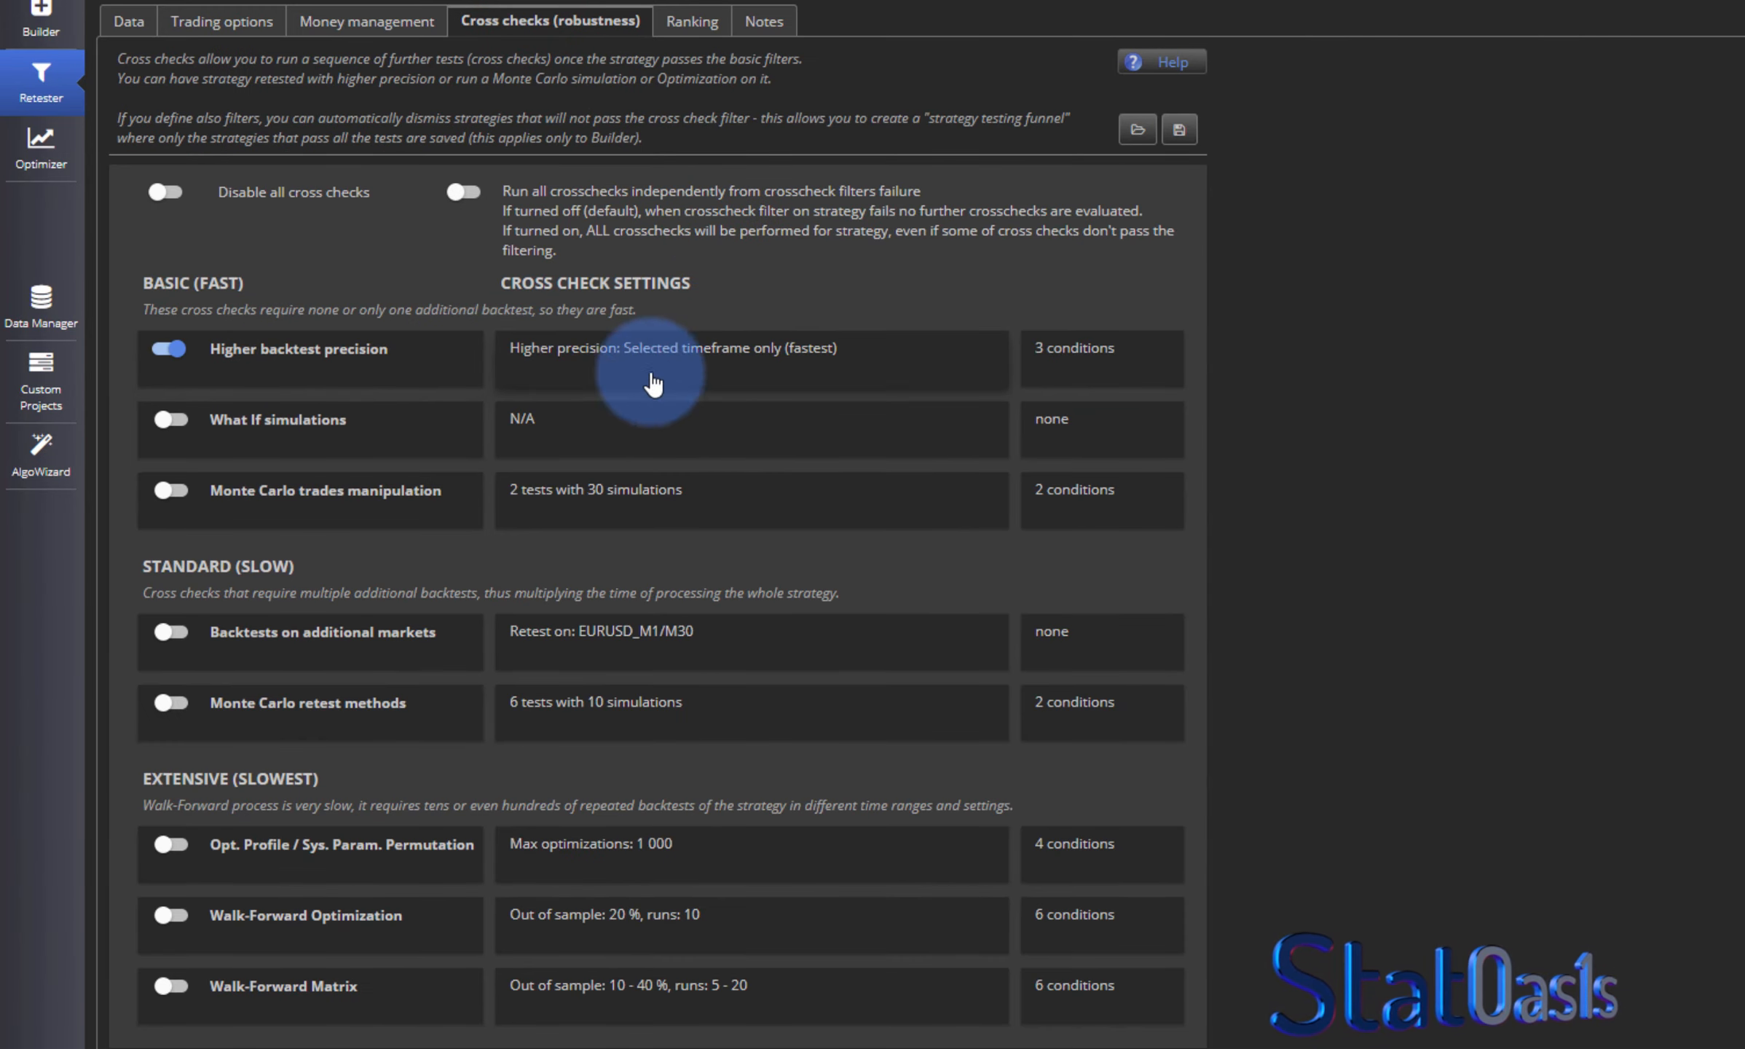
{"action": "left_click", "coordinate": [720, 368]}
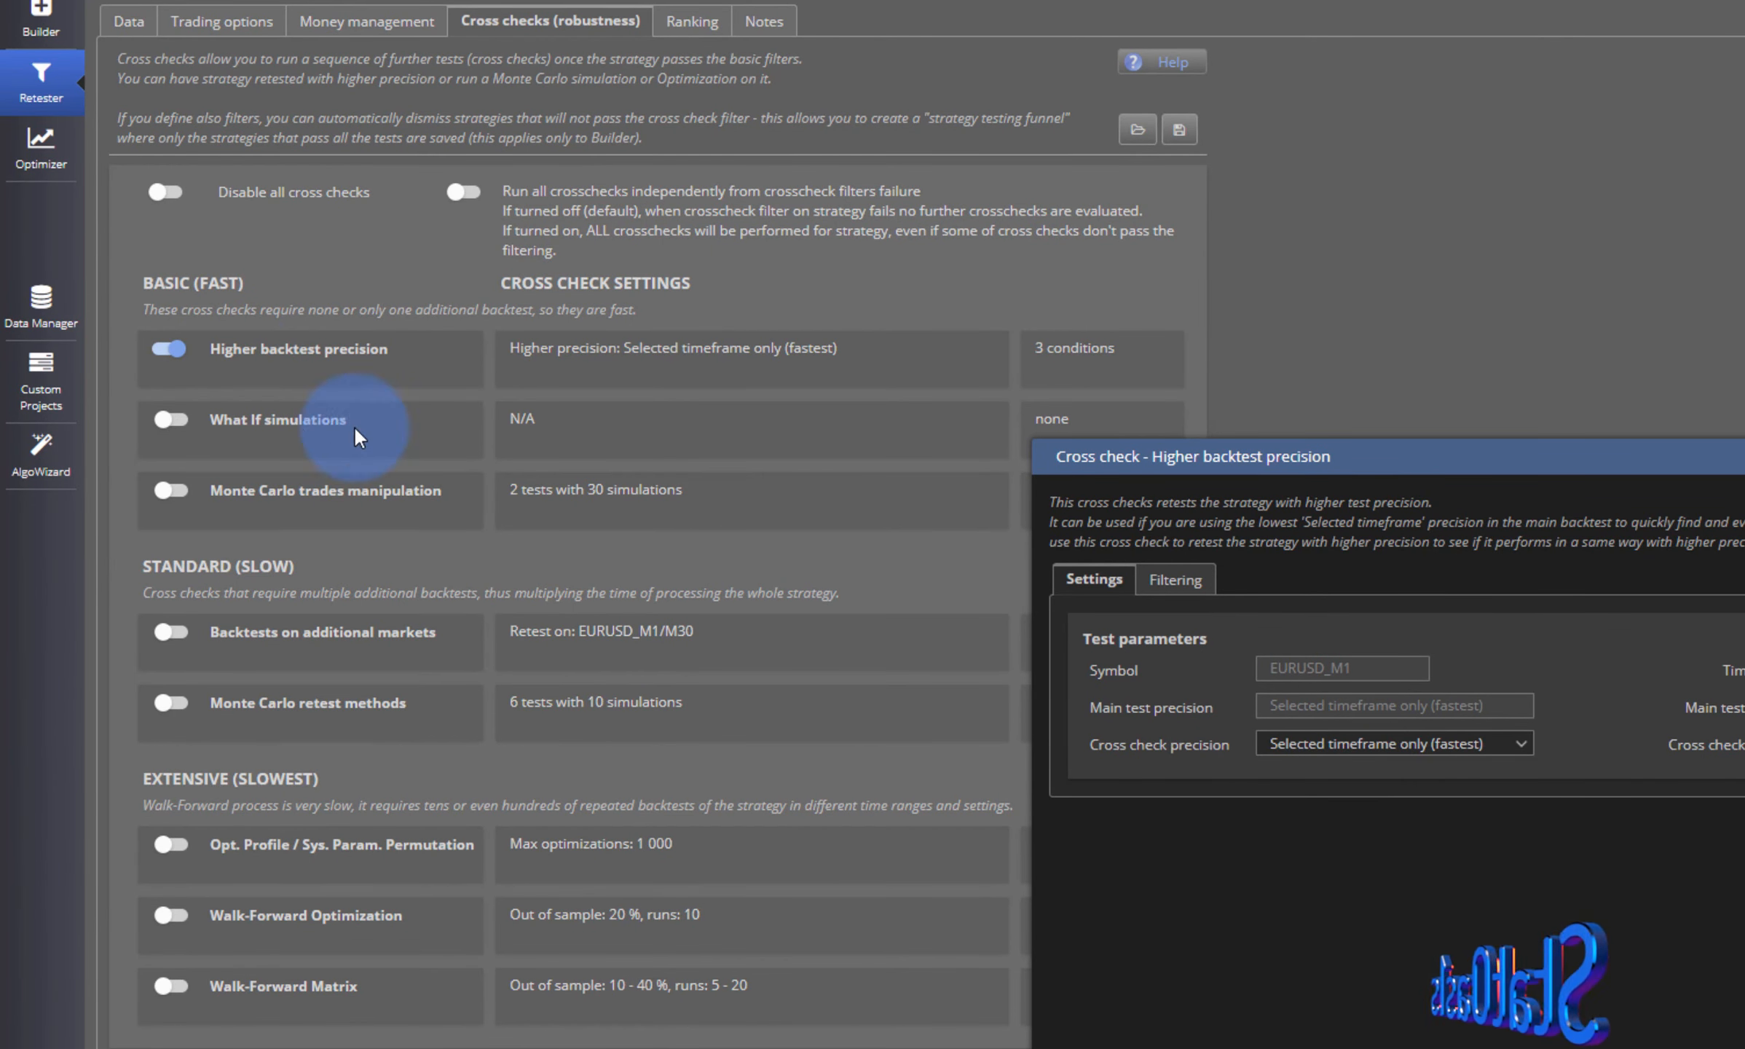
{"action": "left_click", "coordinate": [1174, 579]}
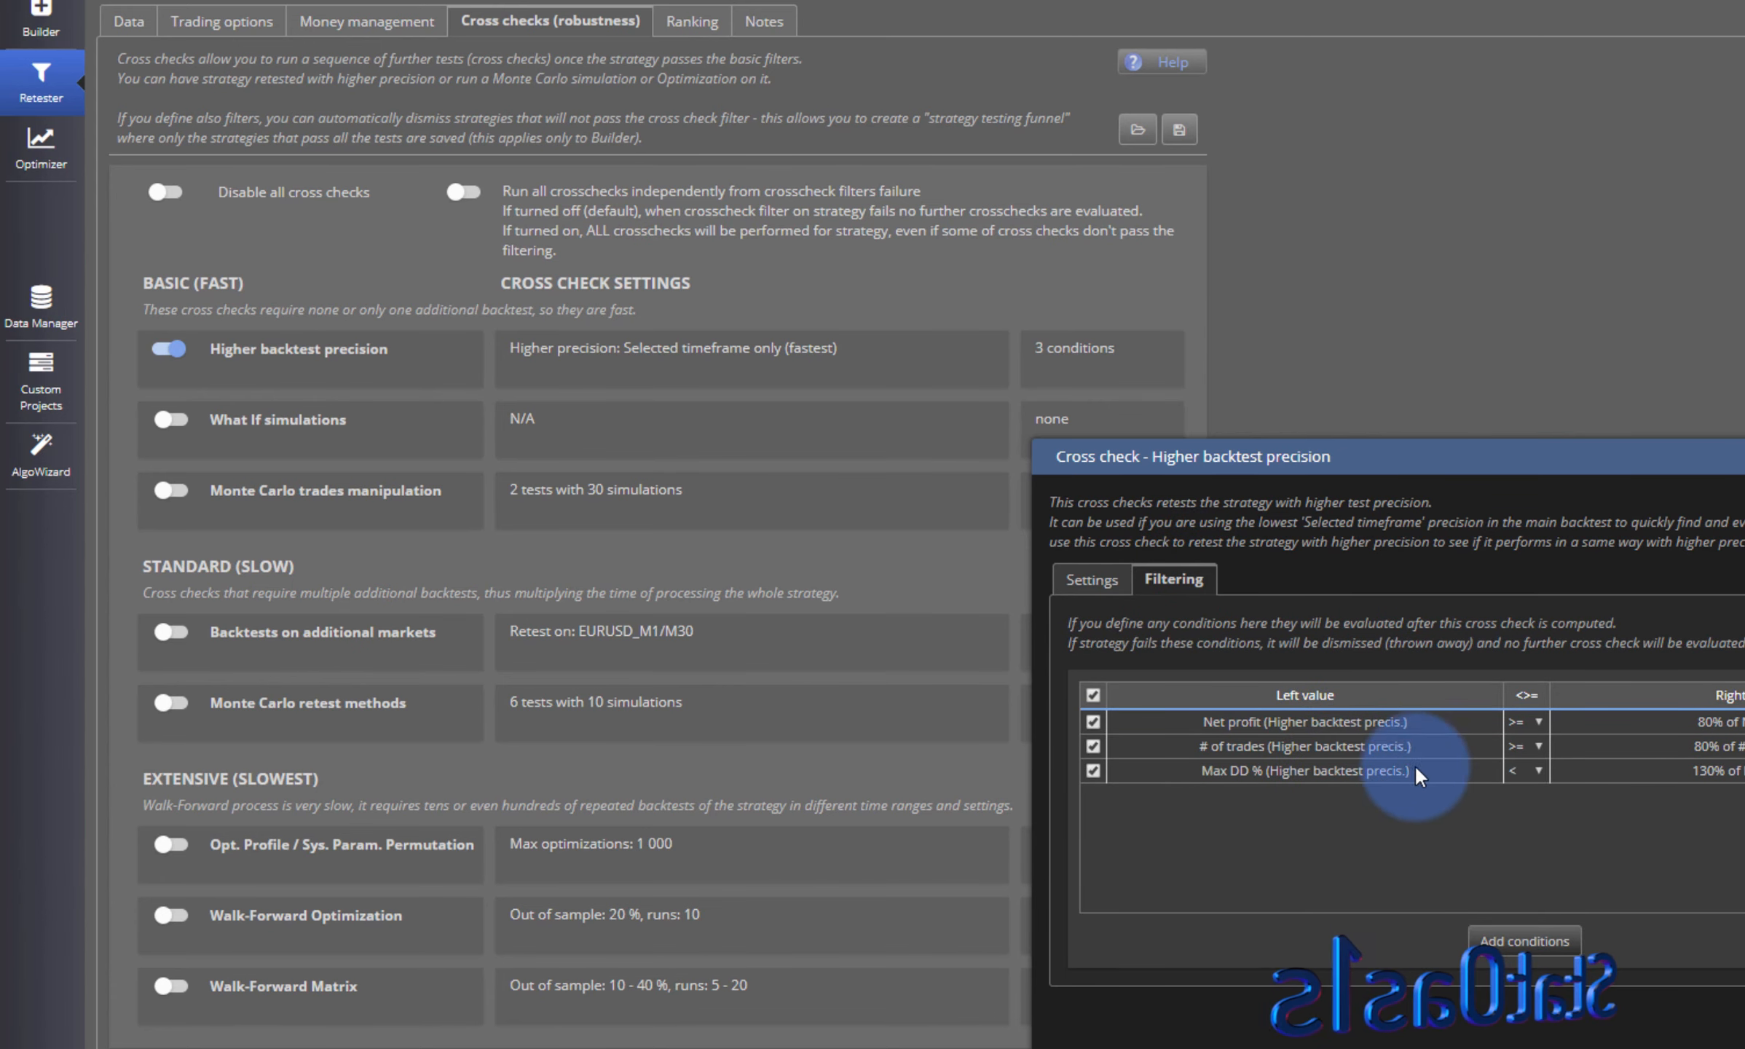
{"action": "left_click", "coordinate": [1639, 996]}
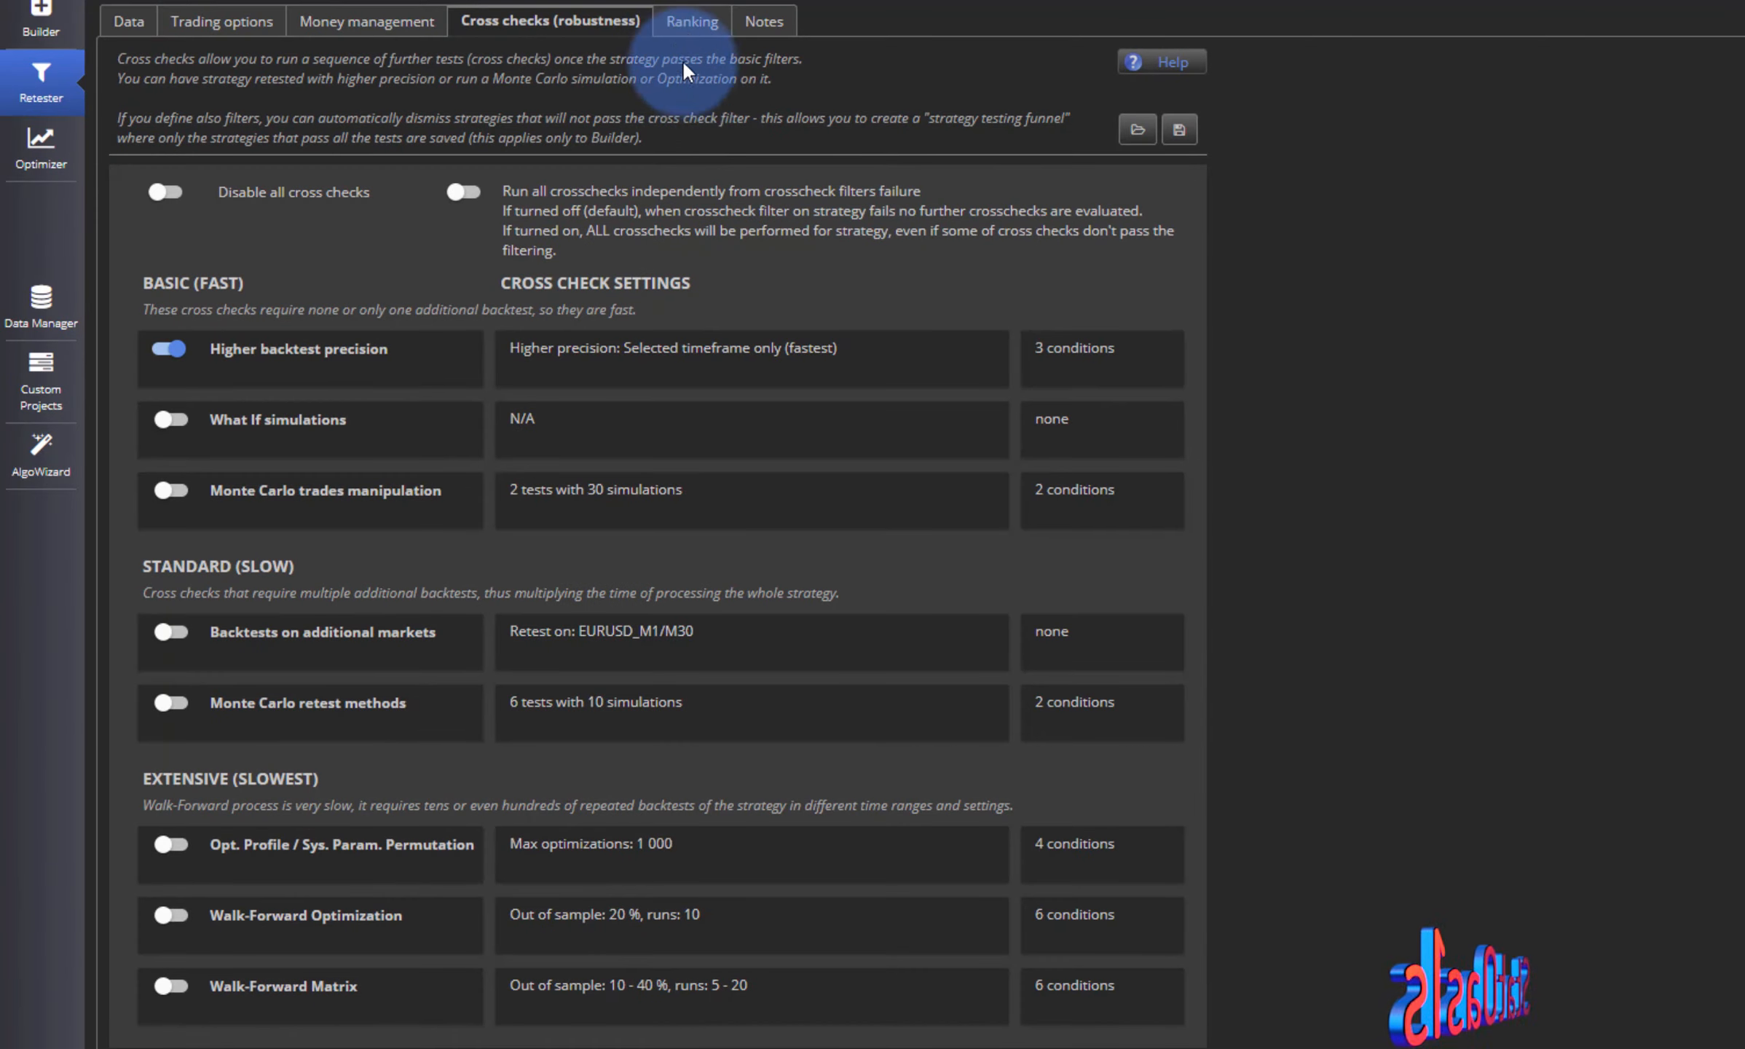
{"action": "left_click", "coordinate": [683, 29]}
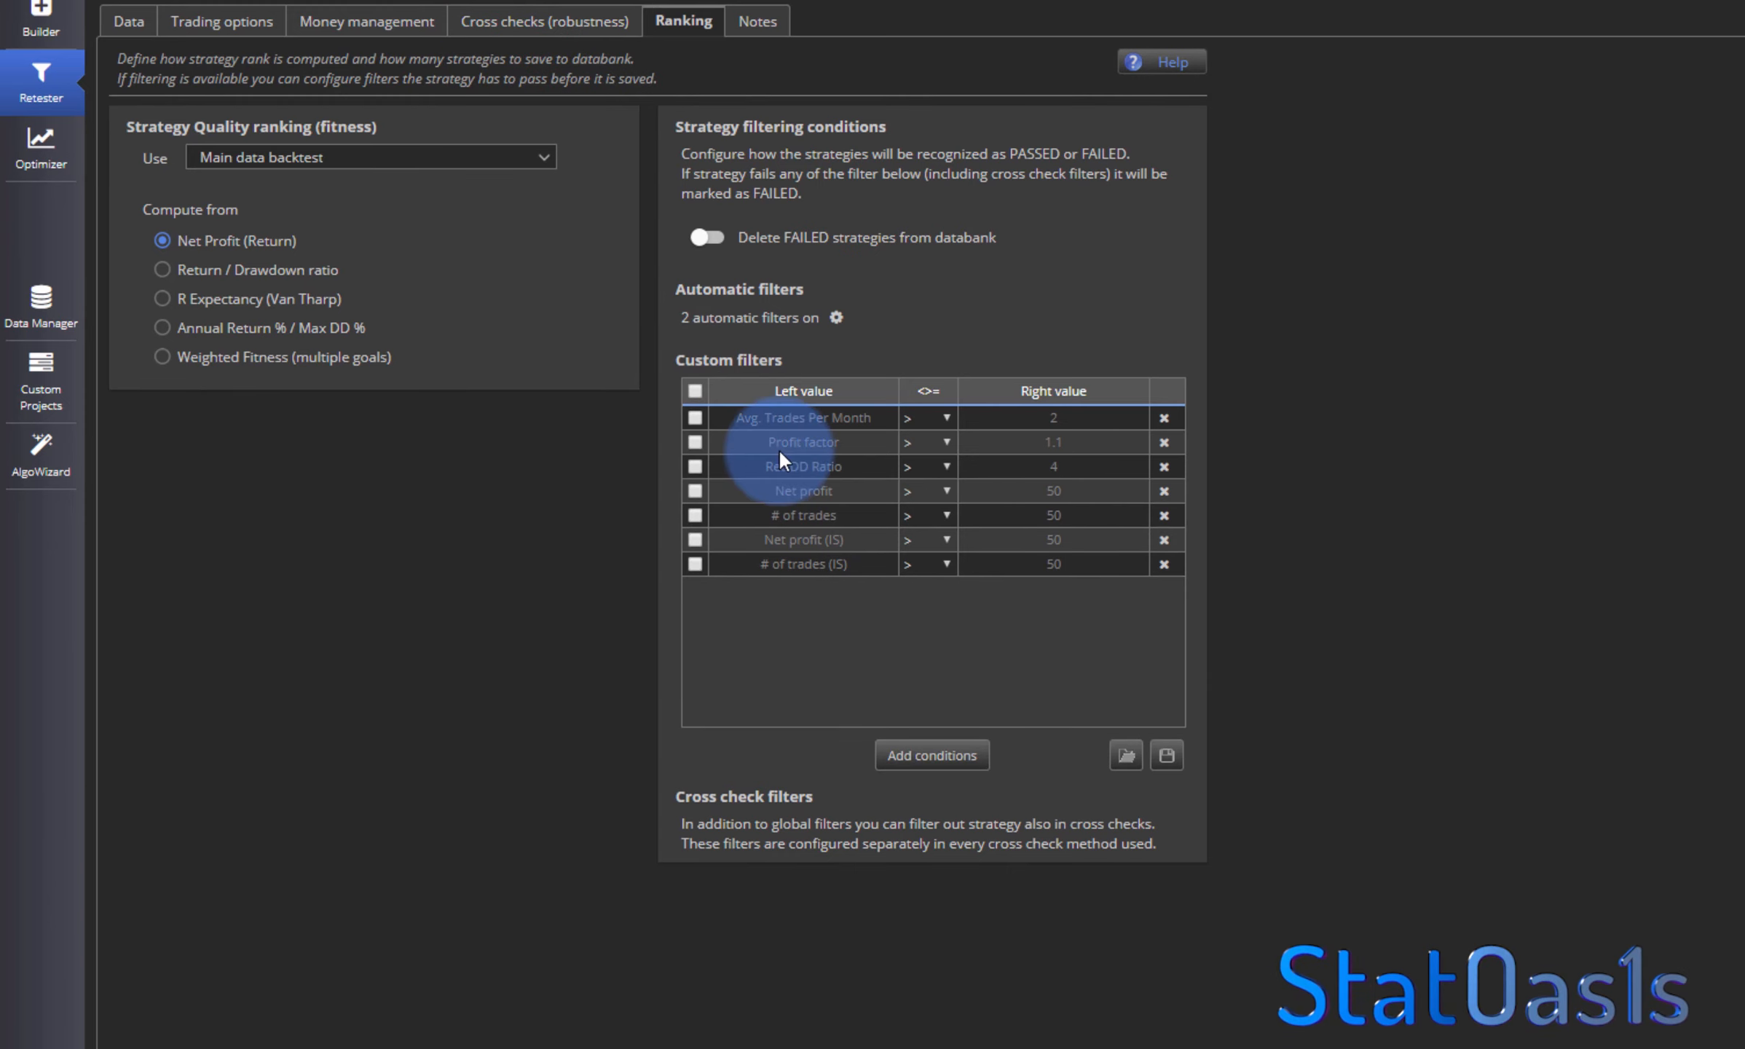
{"action": "left_click", "coordinate": [572, 29]}
- Add a StandardDev condition to the filtering conditions of the Higher backtest precision cross check
{"action": "left_click", "coordinate": [667, 350]}
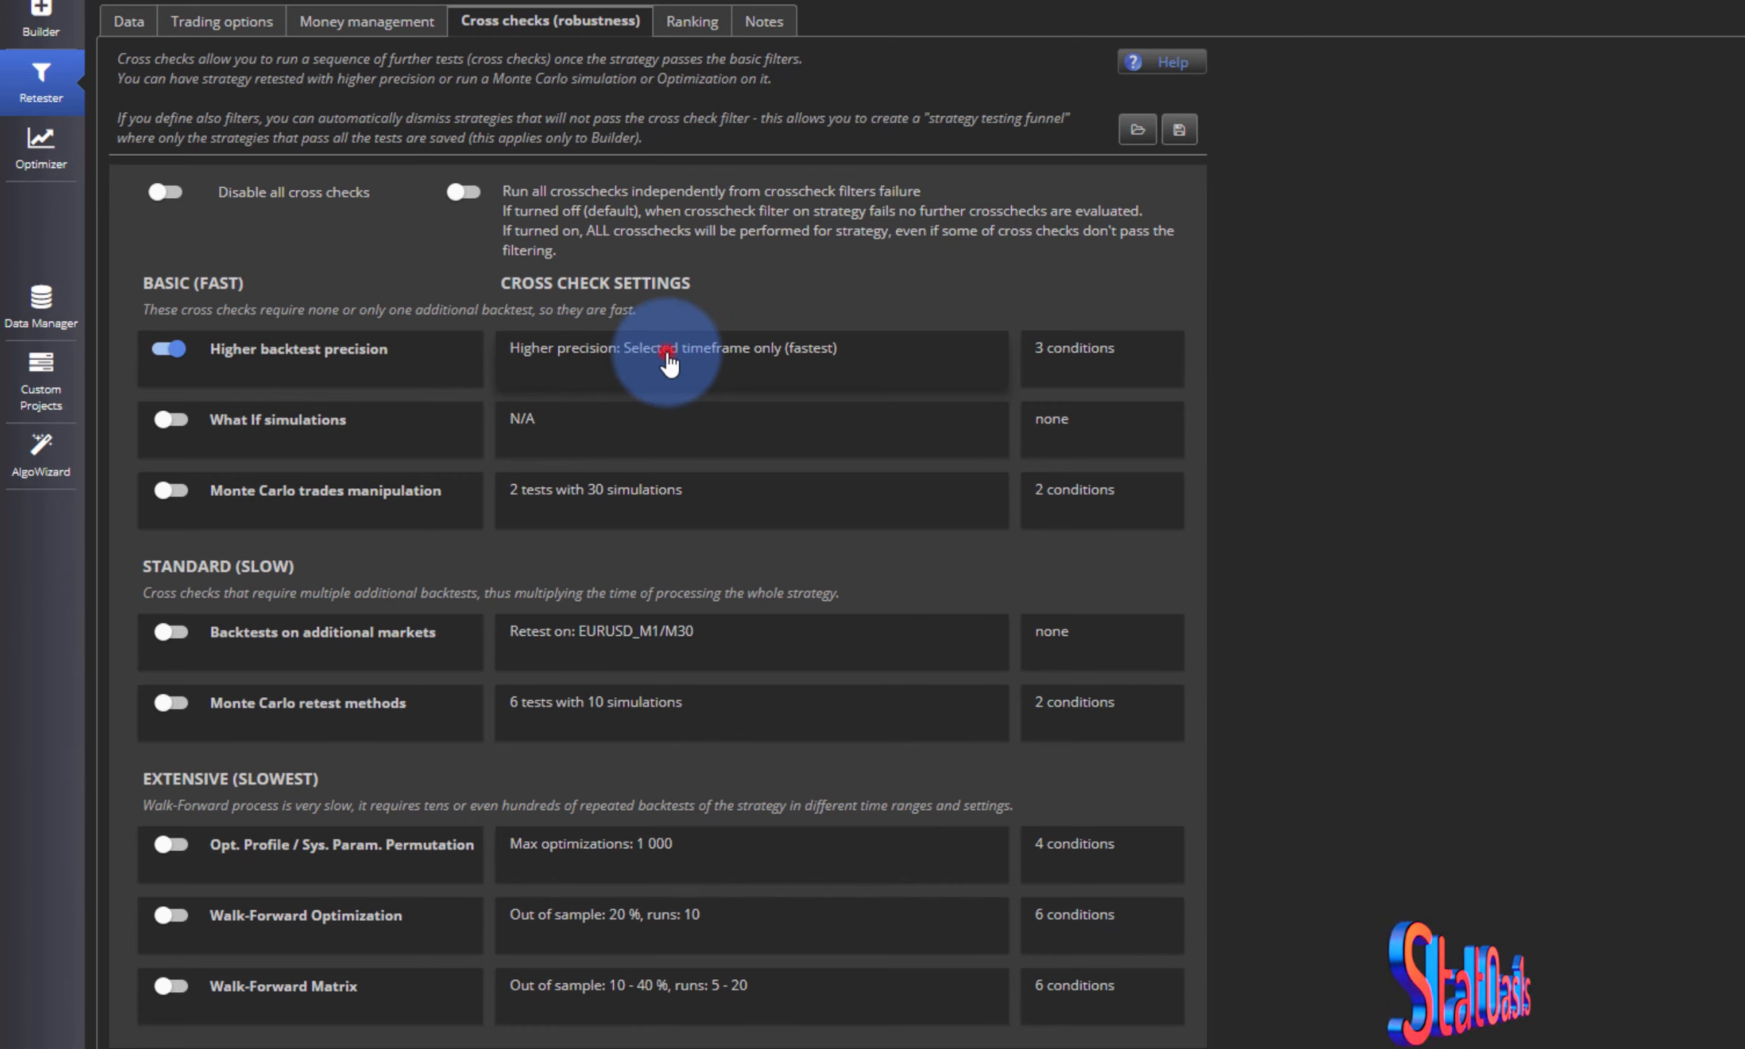
{"action": "left_click", "coordinate": [1175, 580]}
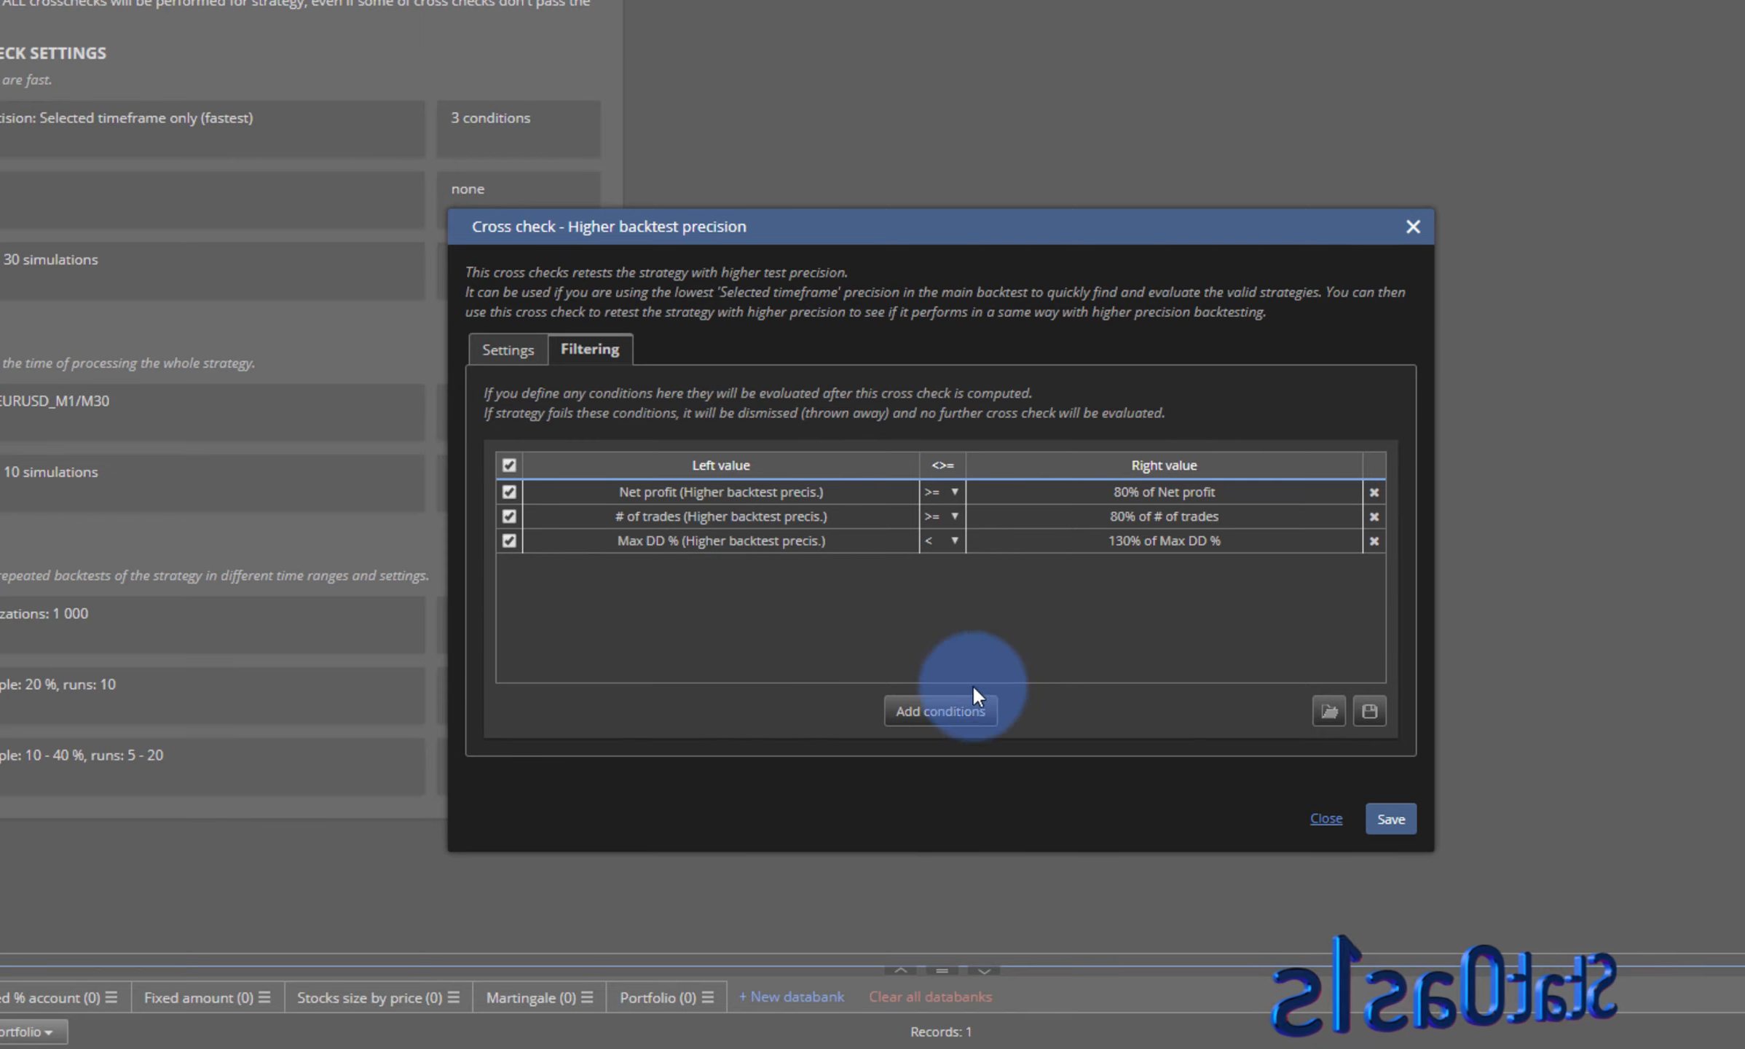
{"action": "left_click", "coordinate": [947, 711]}
{"action": "left_click", "coordinate": [875, 413]}
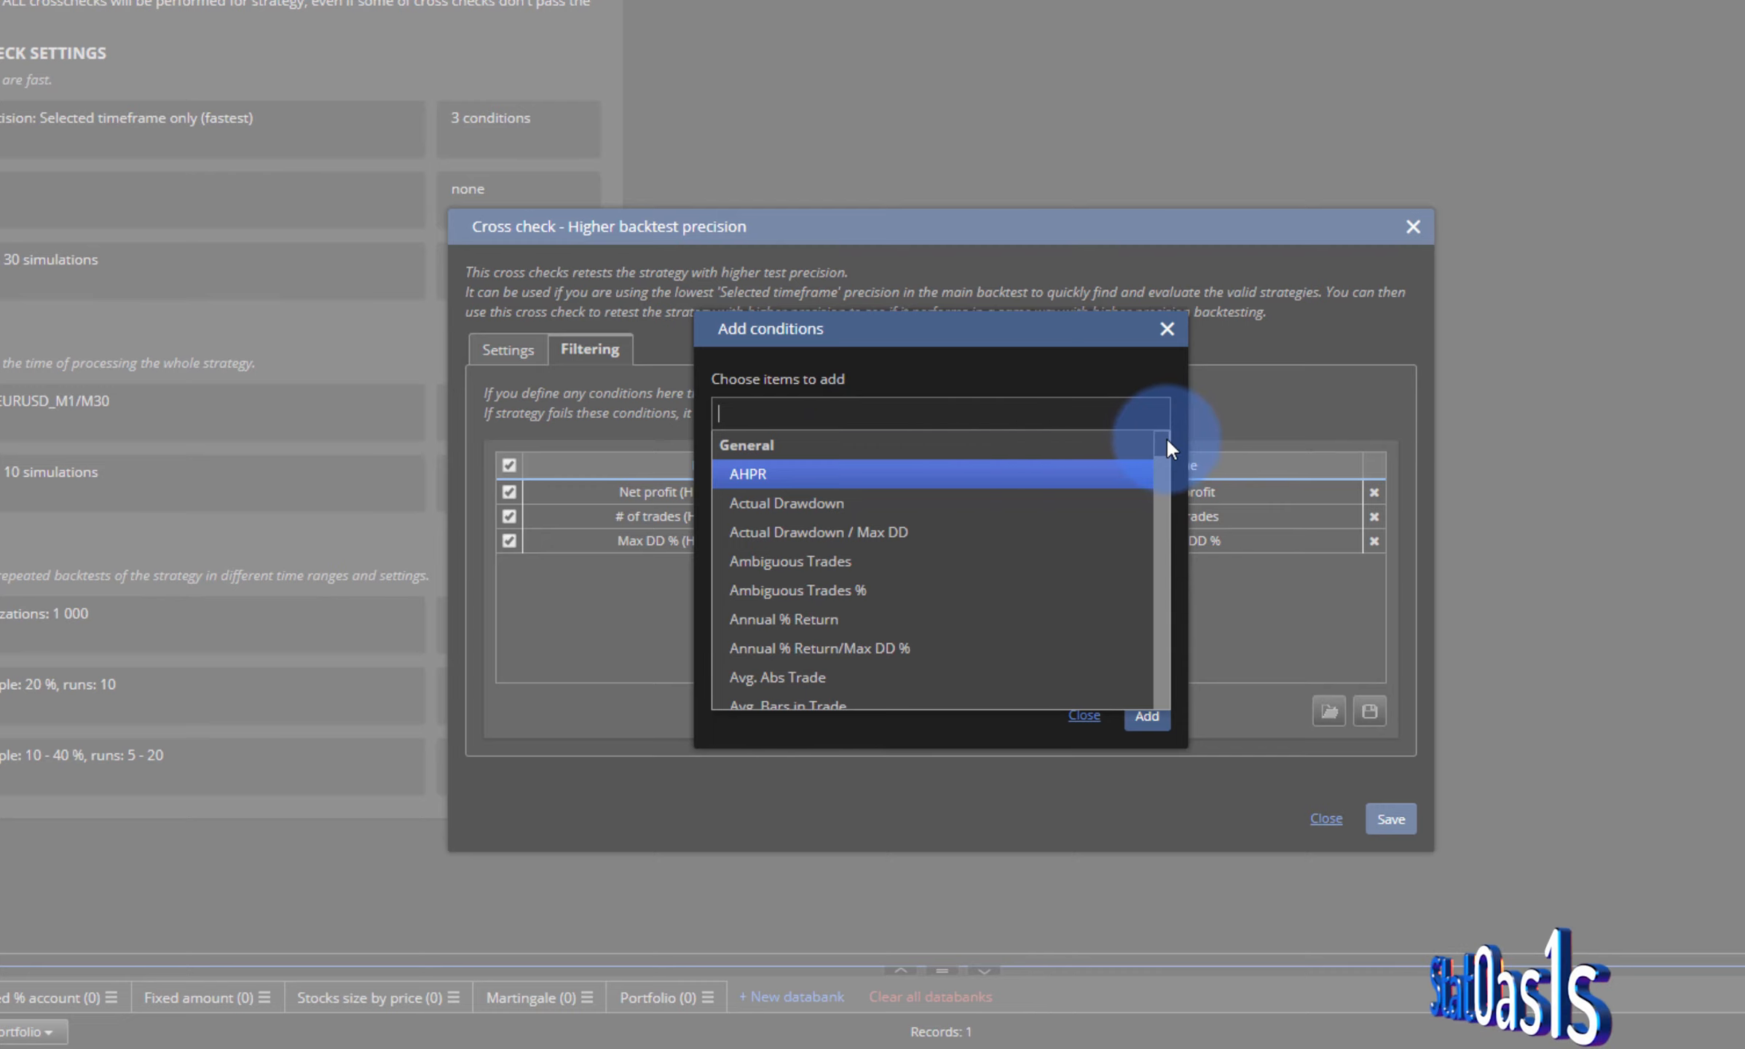
{"action": "left_click_drag", "start_coordinate": [1163, 437], "coordinate": [1165, 642]}
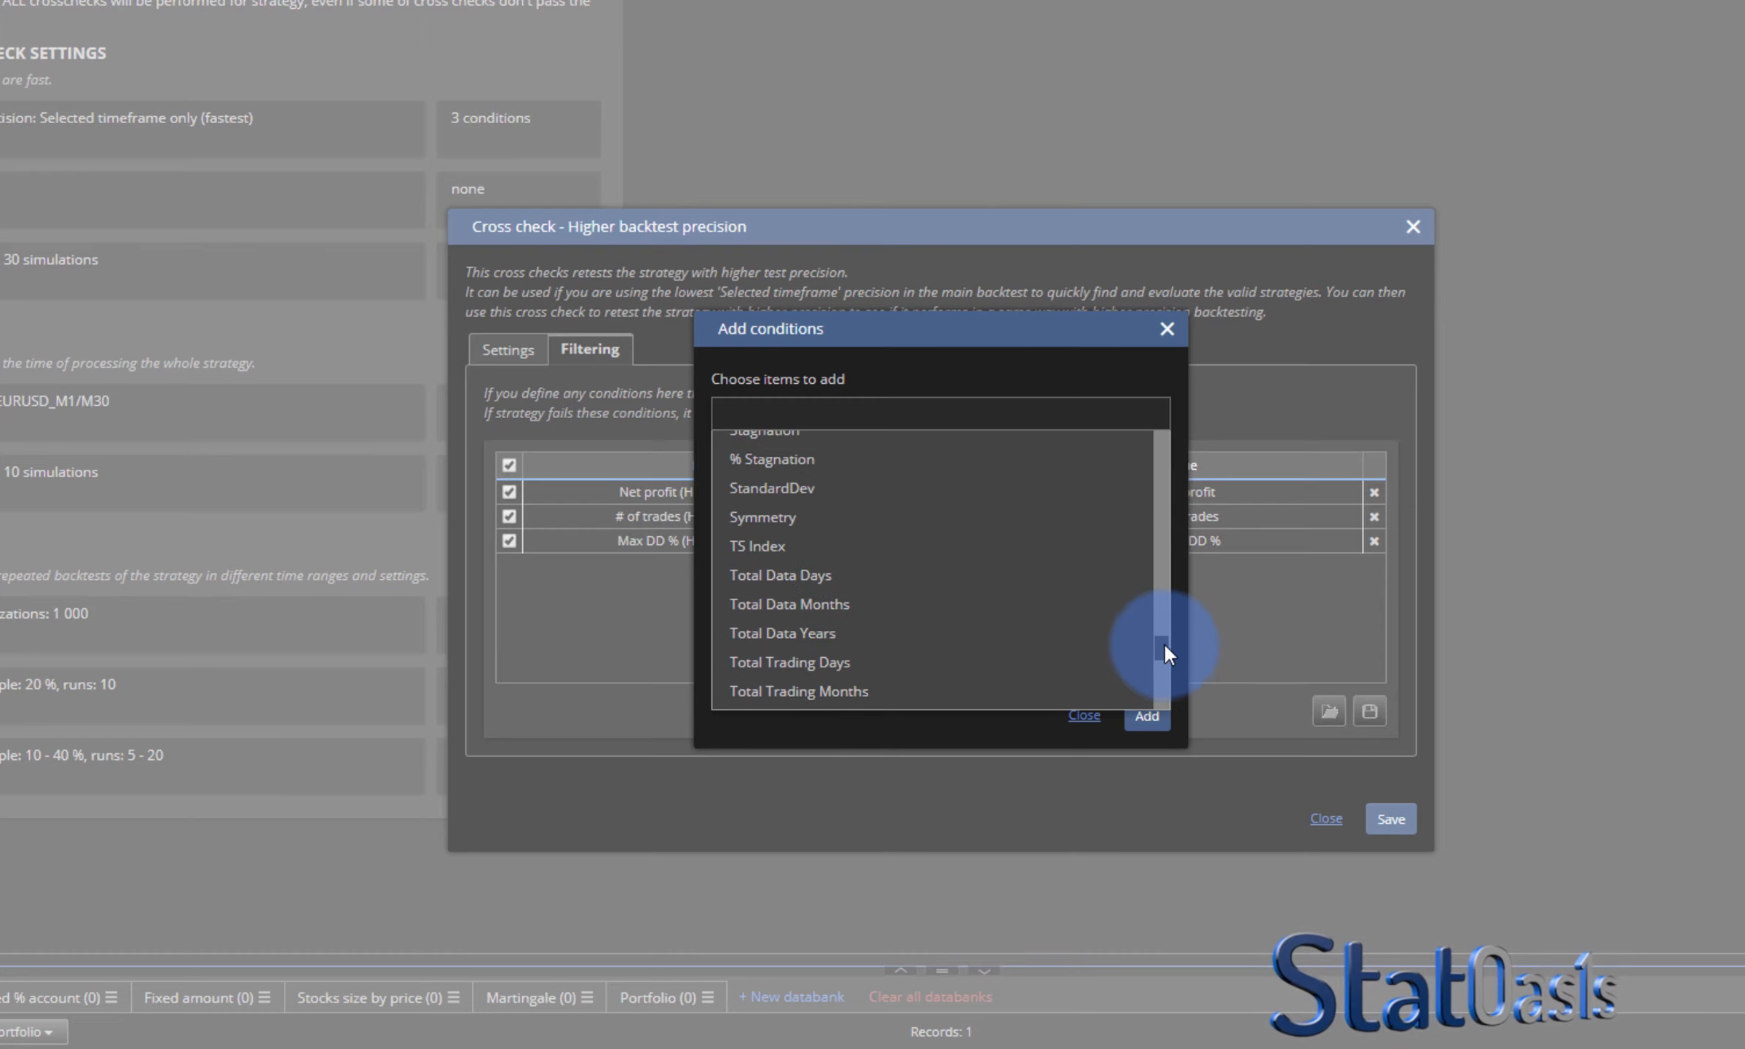
{"action": "left_click", "coordinate": [903, 575]}
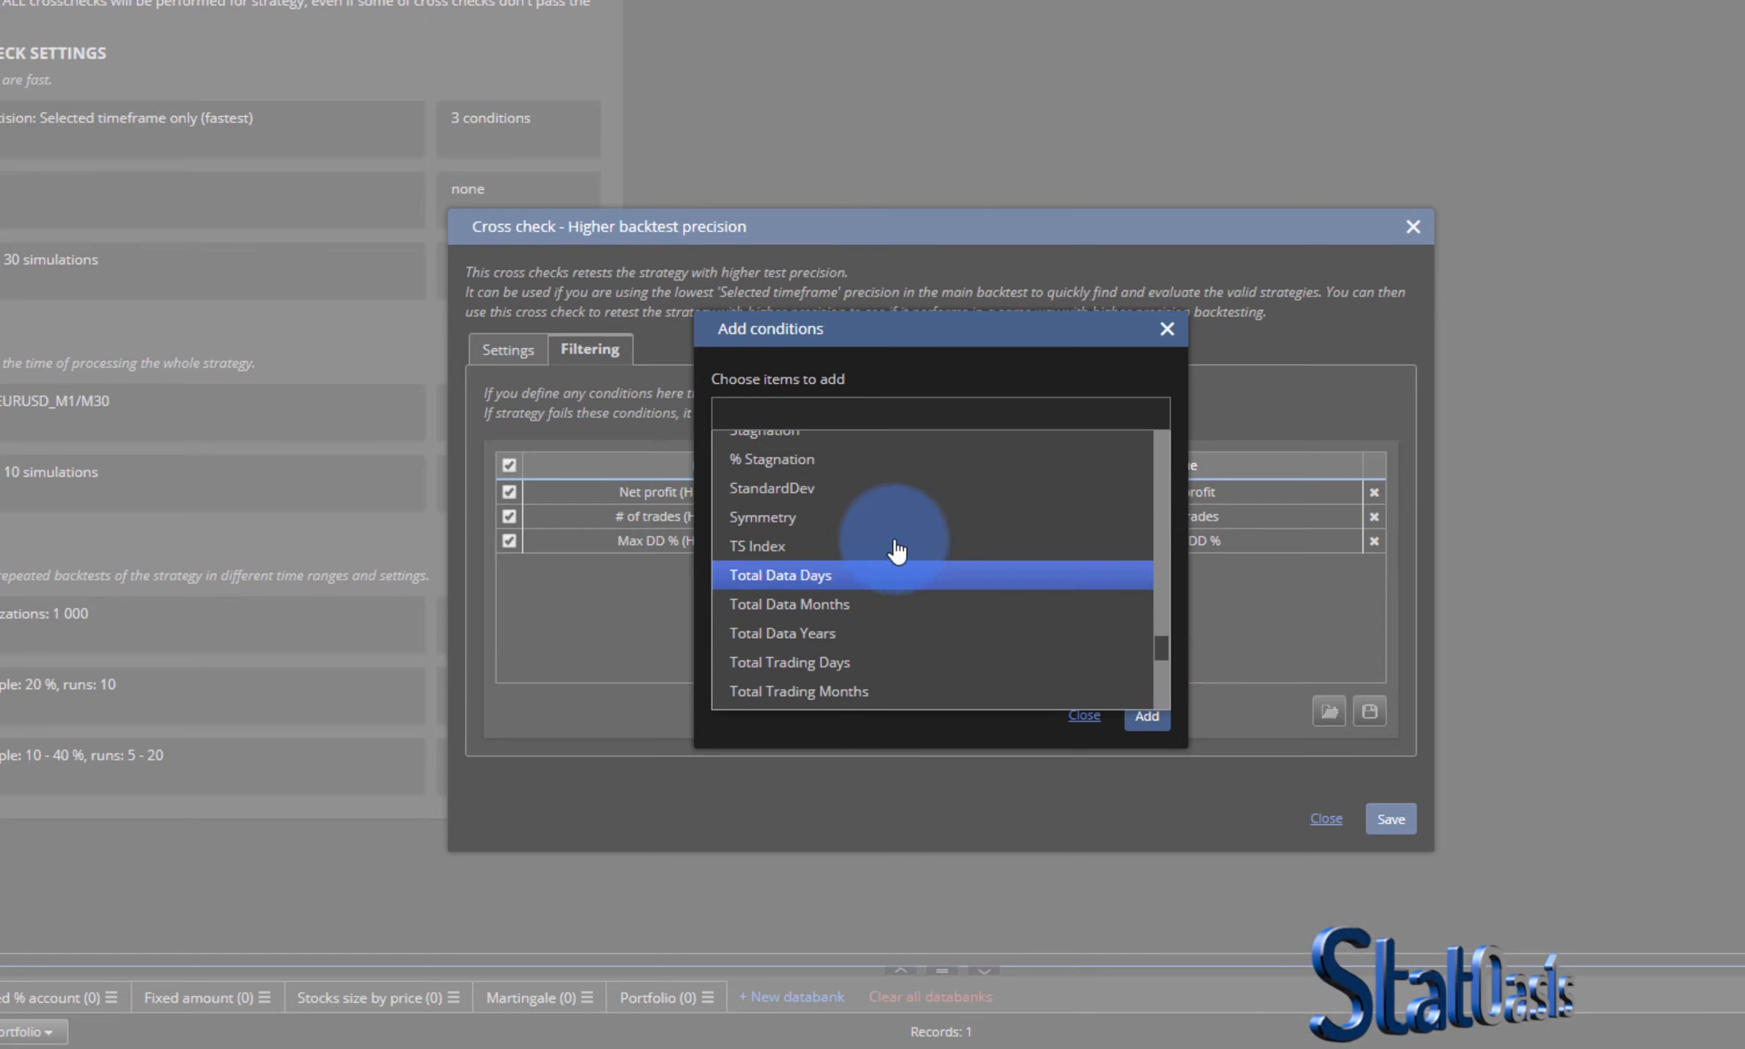
{"action": "left_click", "coordinate": [830, 490]}
{"action": "left_click", "coordinate": [1148, 715]}
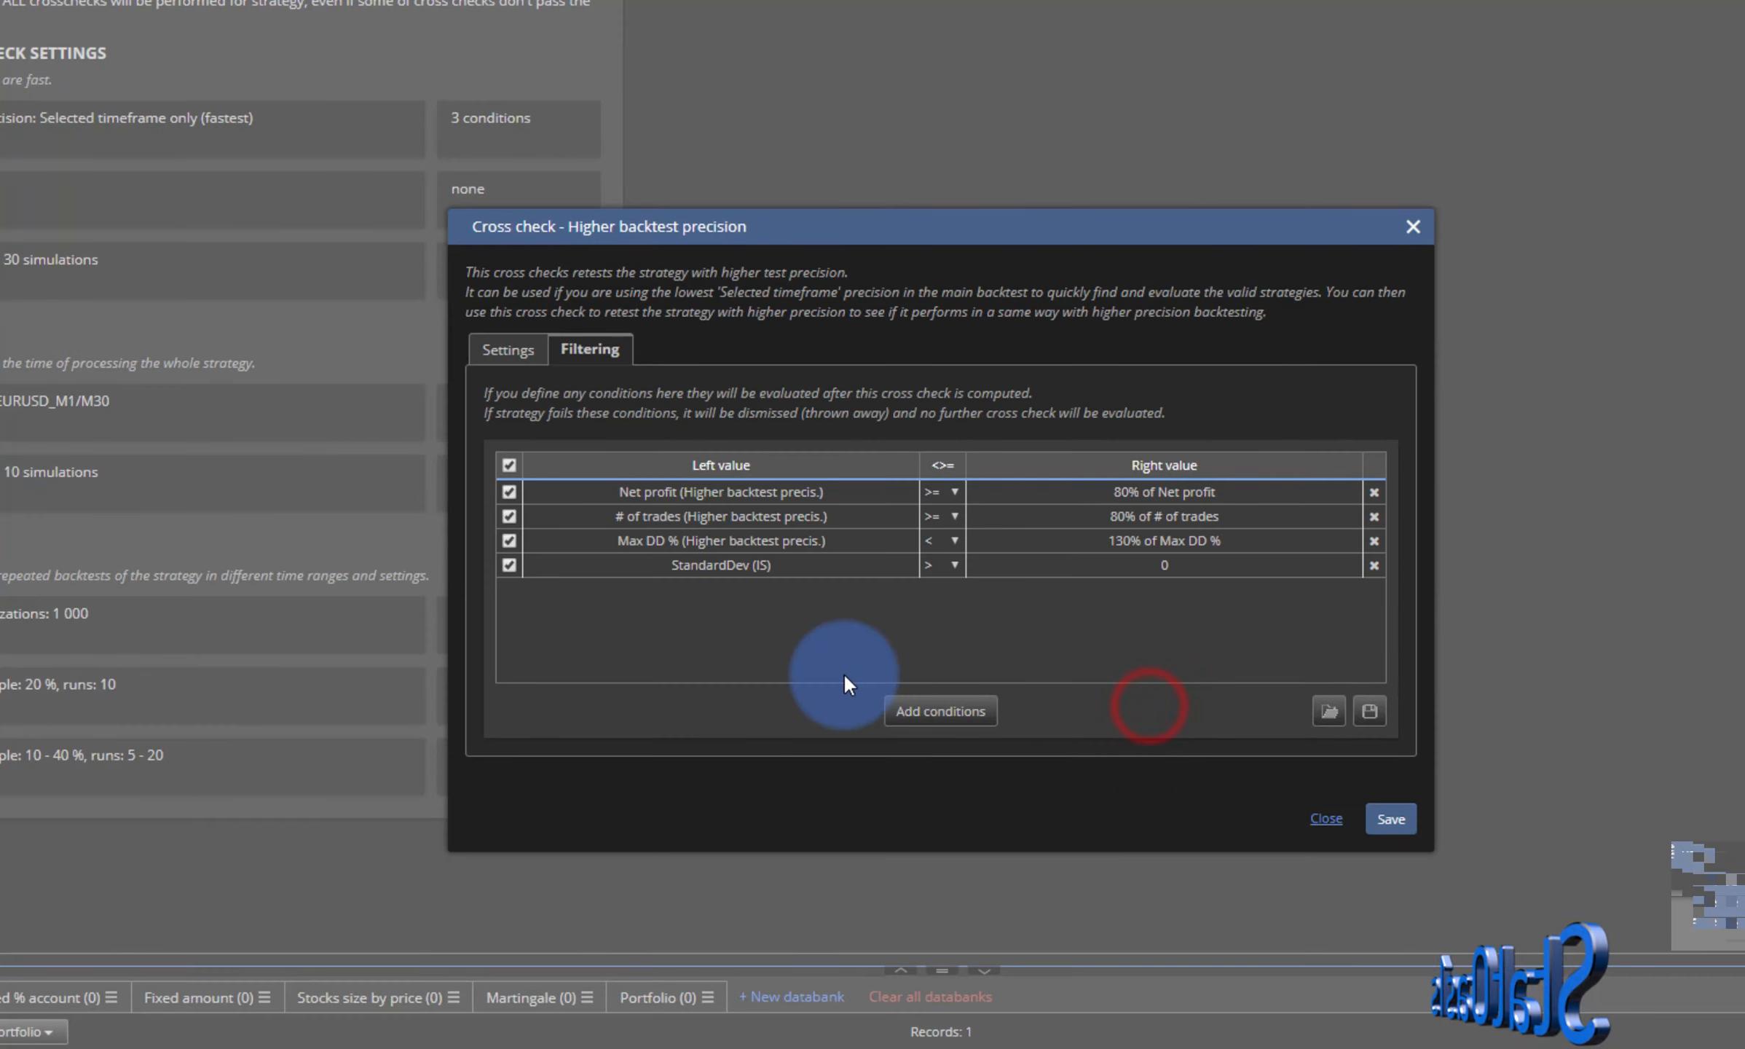
- Configure the StandardDev condition's left value with the IS sample, Long direction and a 60% percentage ratio
{"action": "left_click", "coordinate": [736, 566]}
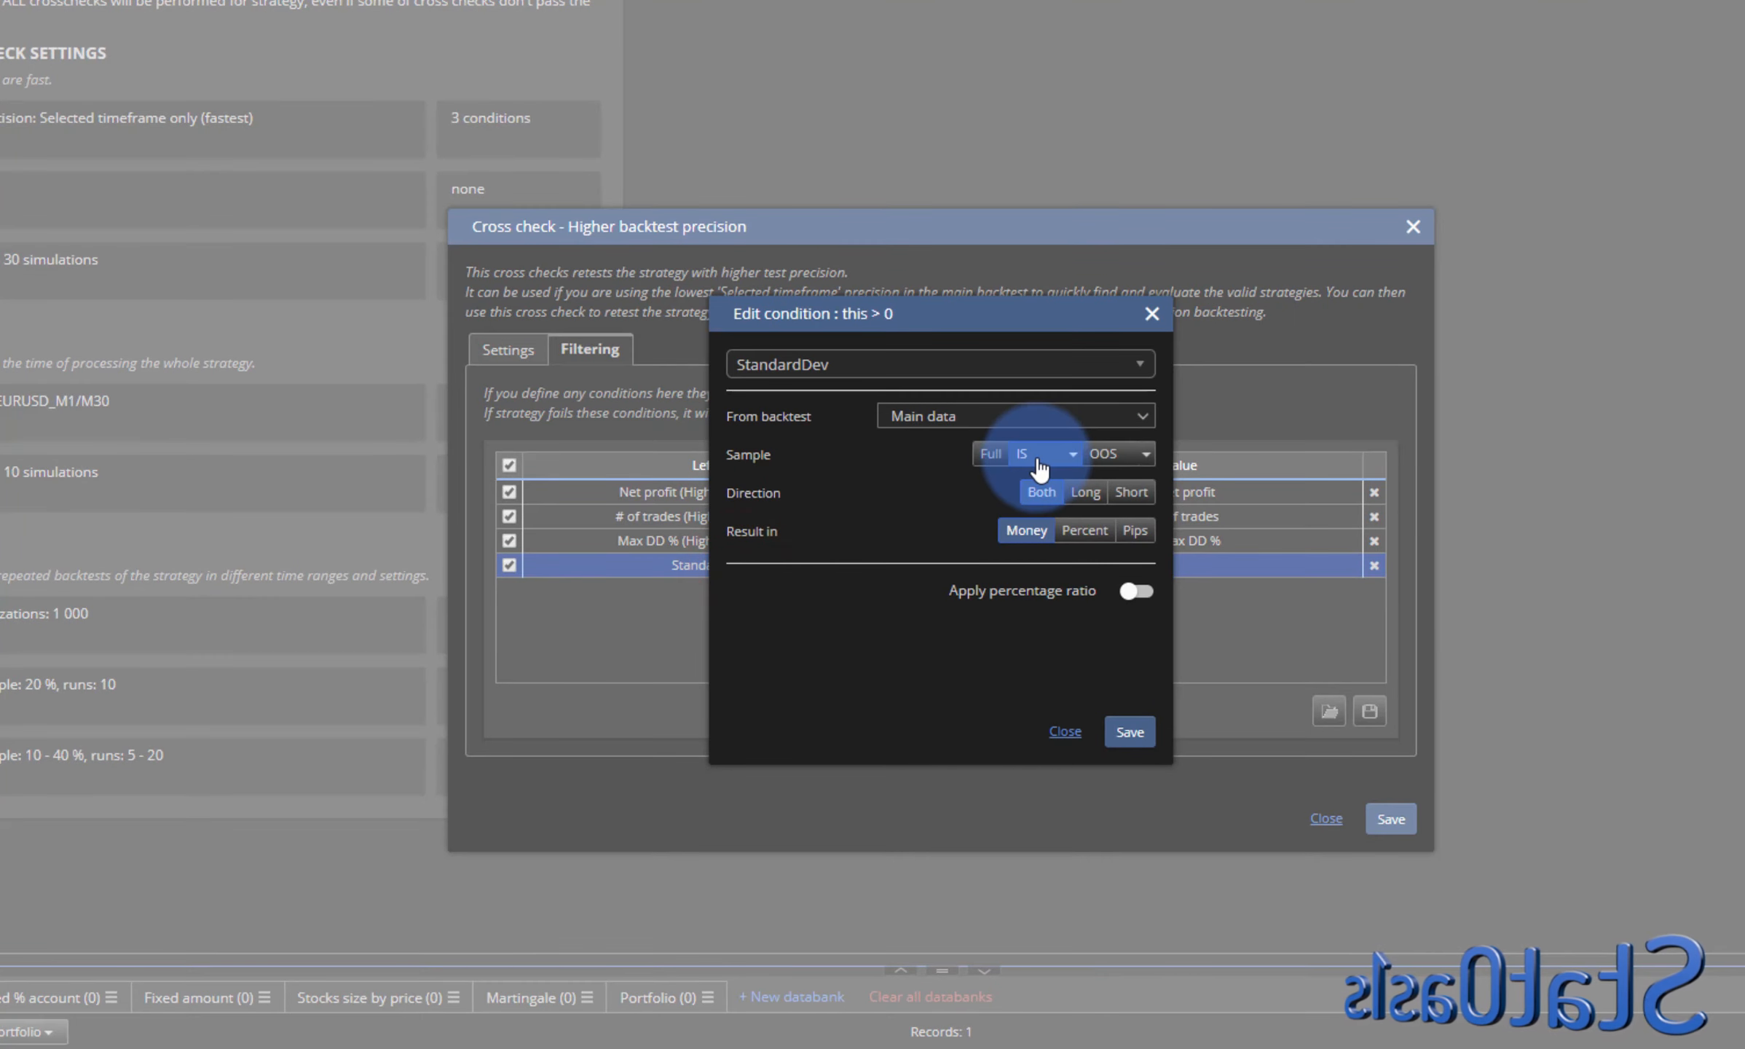
{"action": "left_click", "coordinate": [999, 456]}
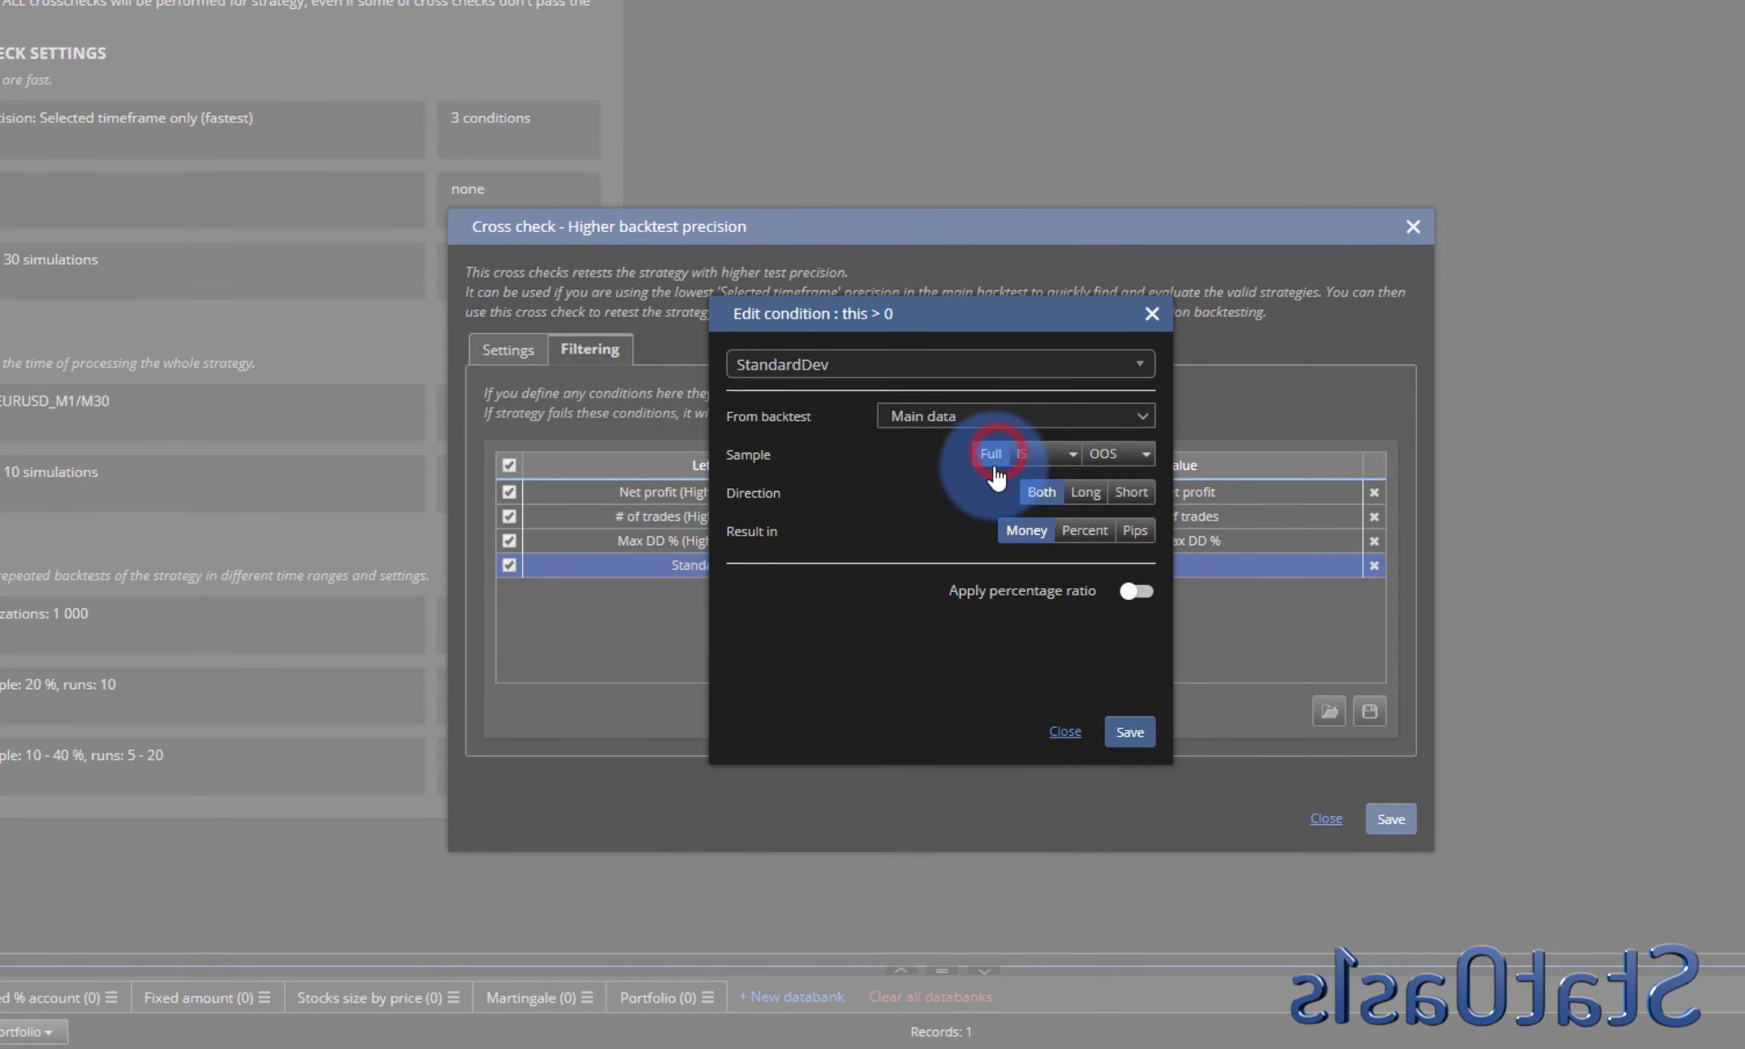
{"action": "left_click", "coordinate": [1038, 453]}
{"action": "left_click", "coordinate": [1084, 495]}
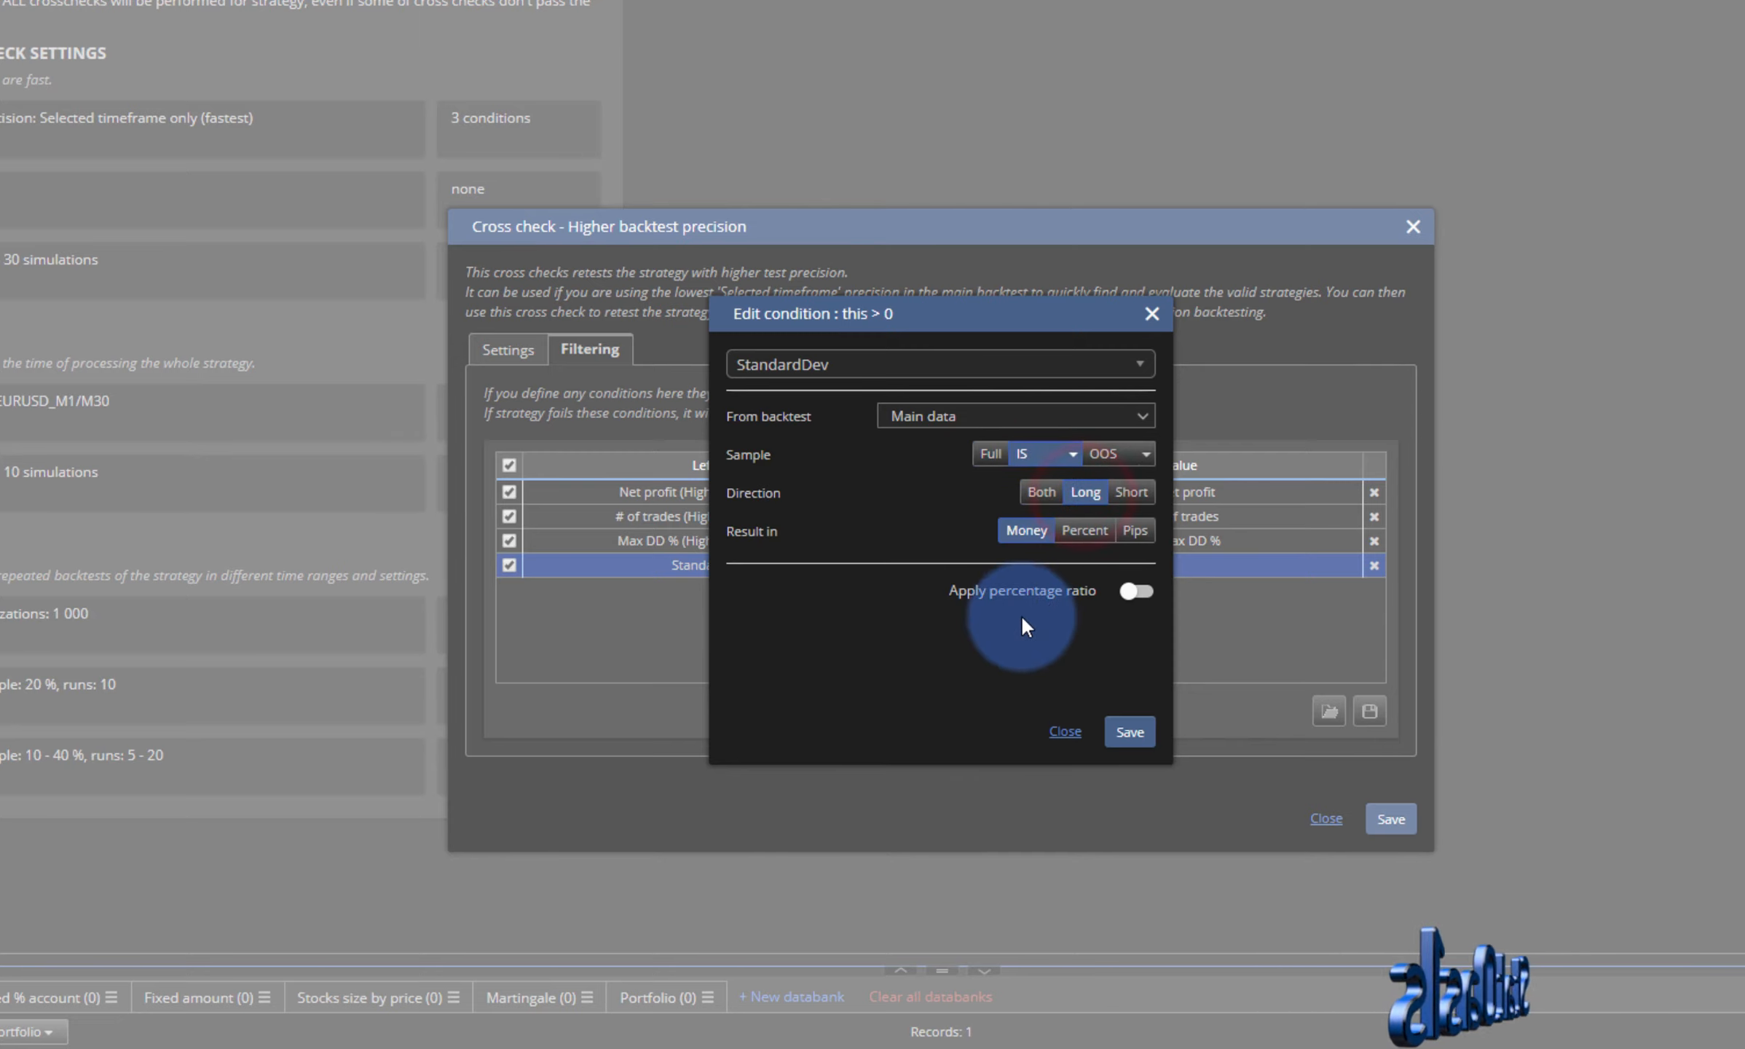
{"action": "left_click", "coordinate": [1137, 590]}
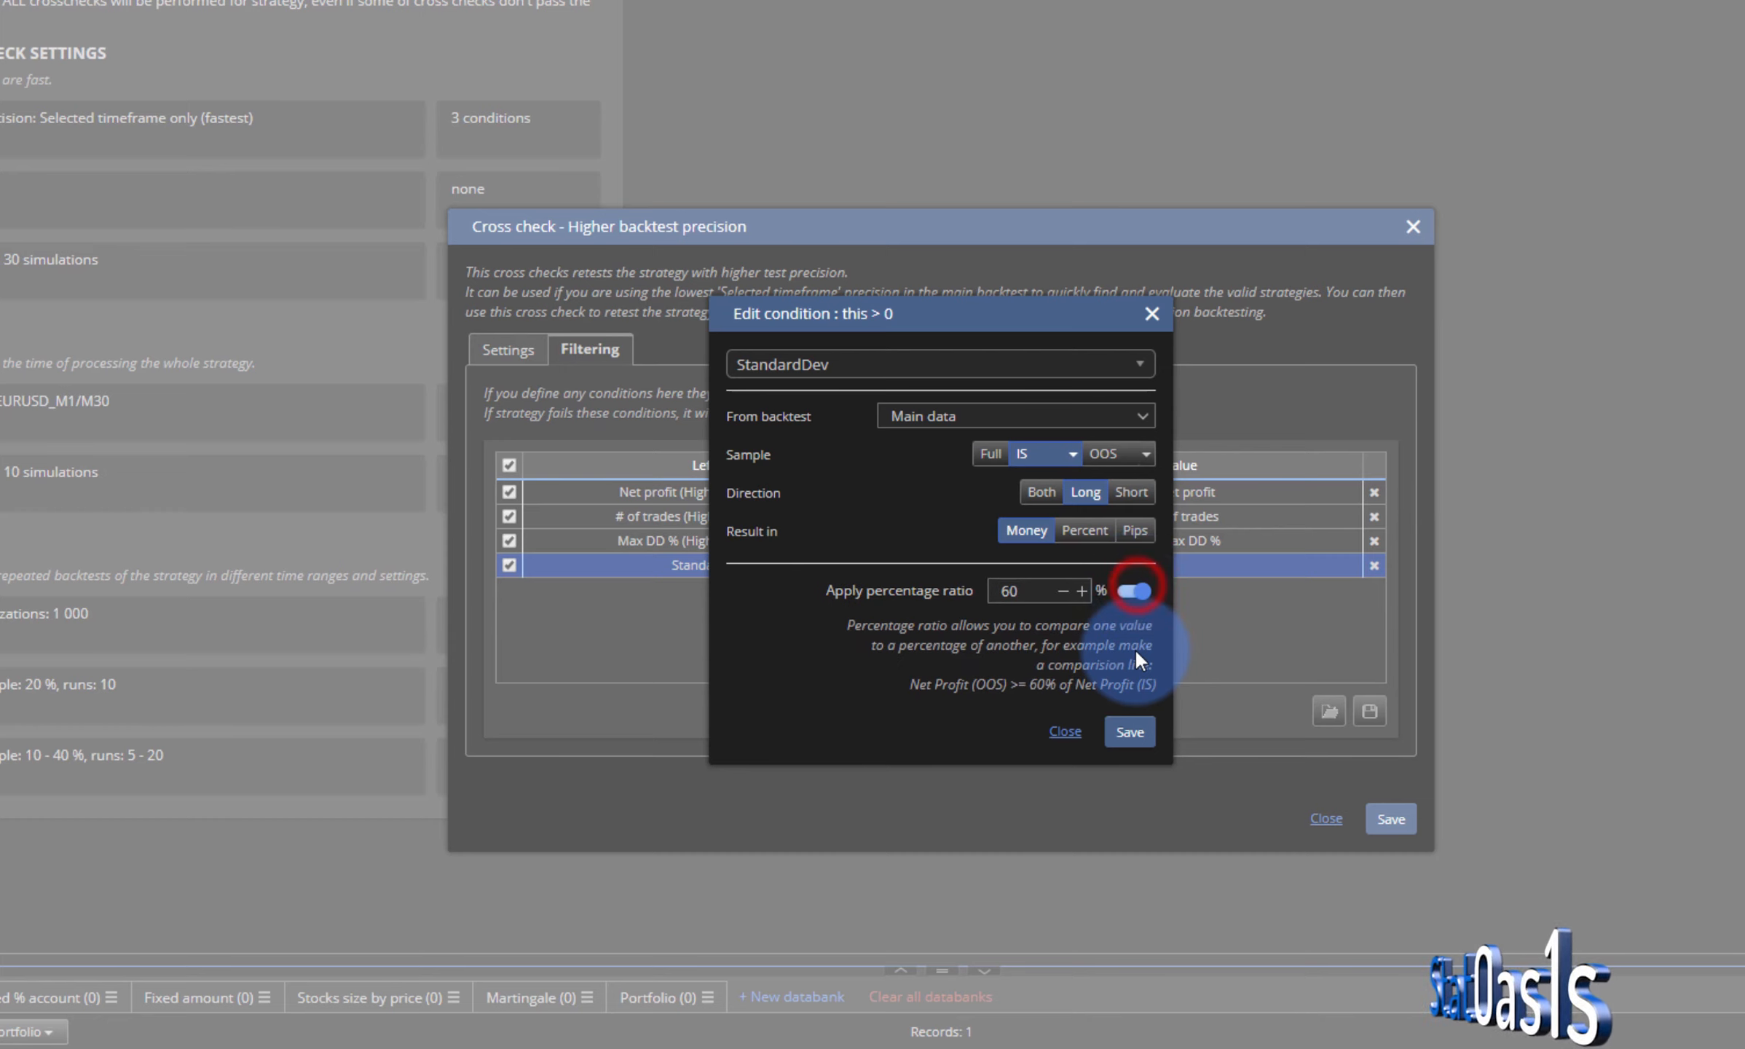
{"action": "left_click", "coordinate": [1129, 732]}
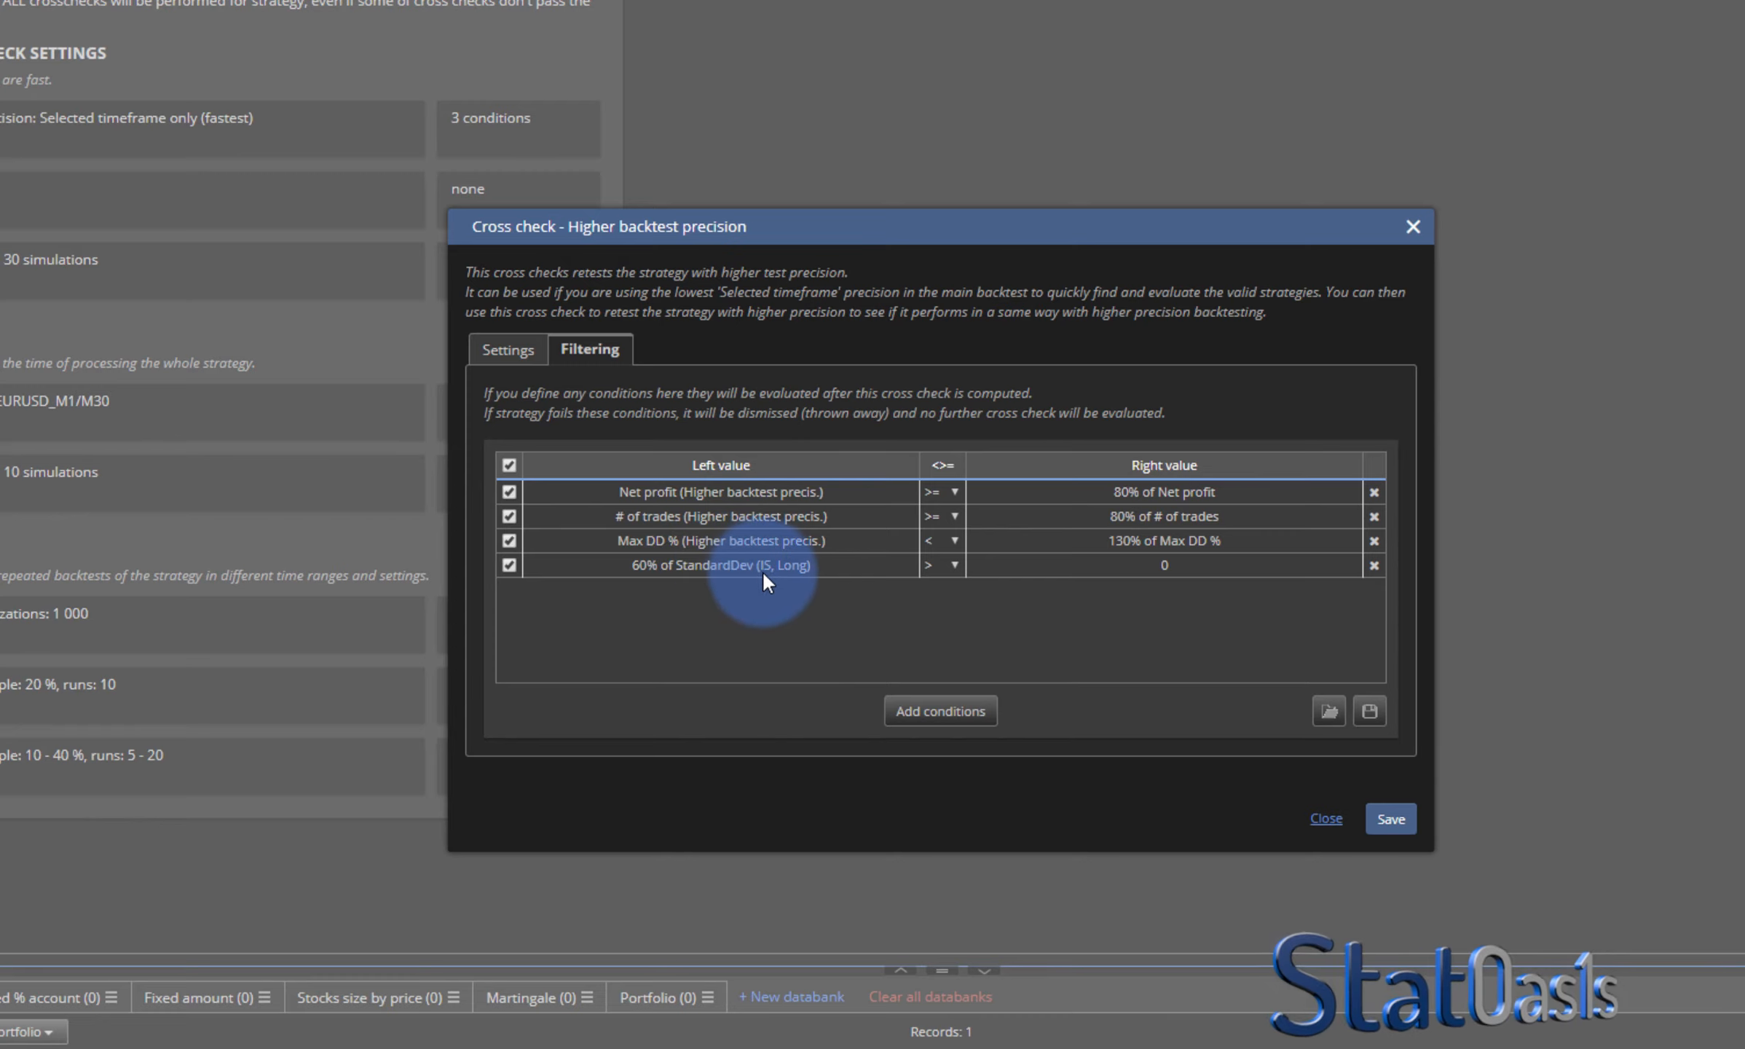
- Set the right value of the StandardDev condition to the number 2
{"action": "left_click", "coordinate": [1128, 564]}
{"action": "left_click", "coordinate": [839, 372]}
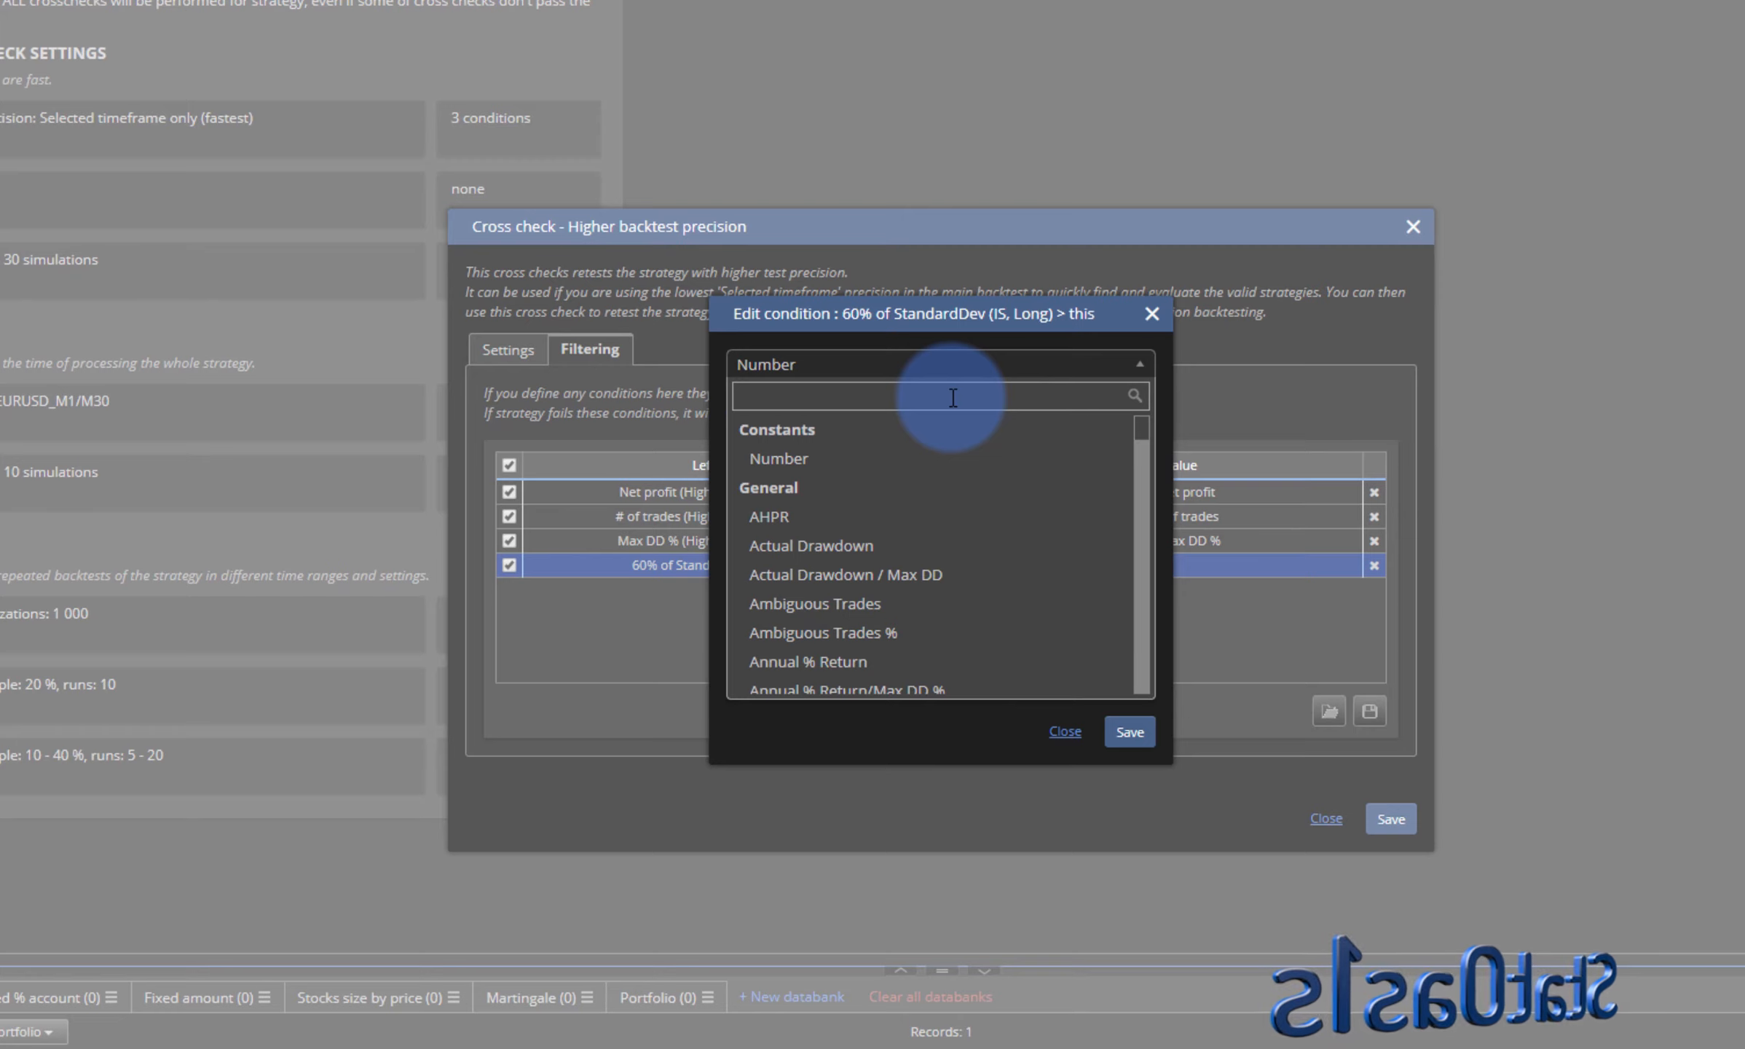
{"action": "type", "text": "0"}
{"action": "left_click", "coordinate": [1128, 730]}
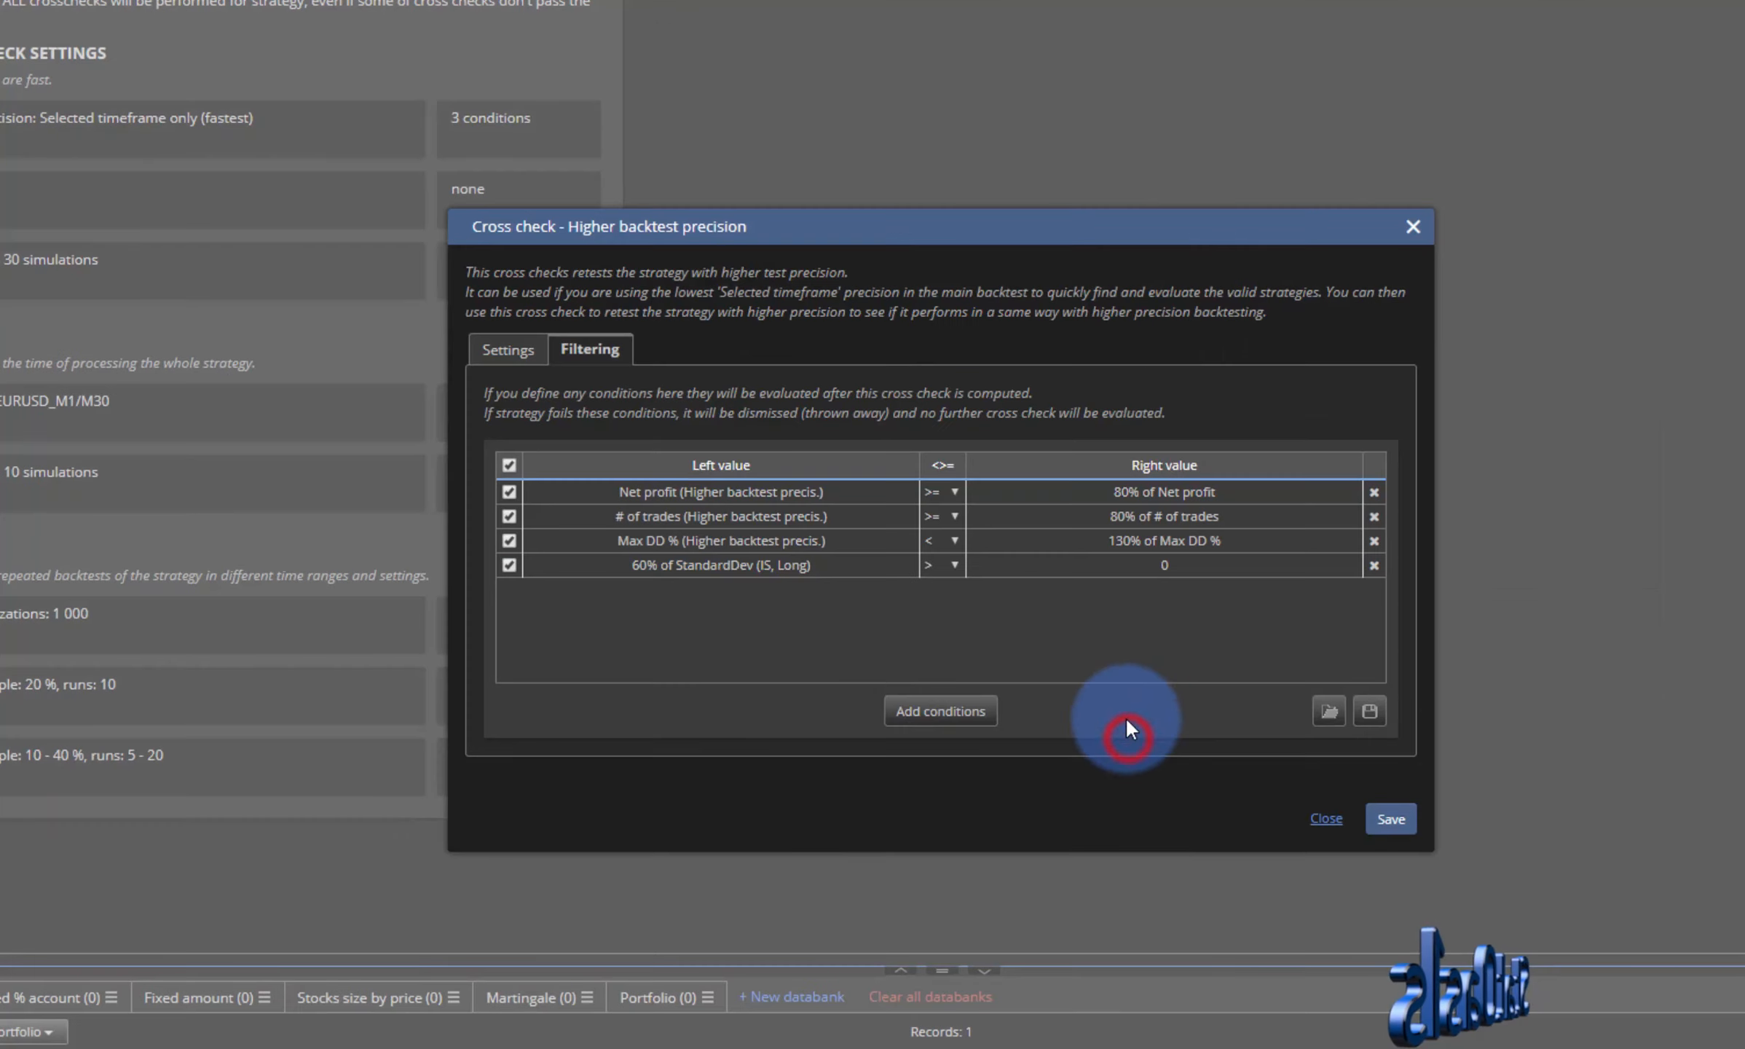
{"action": "double_click", "coordinate": [1146, 562]}
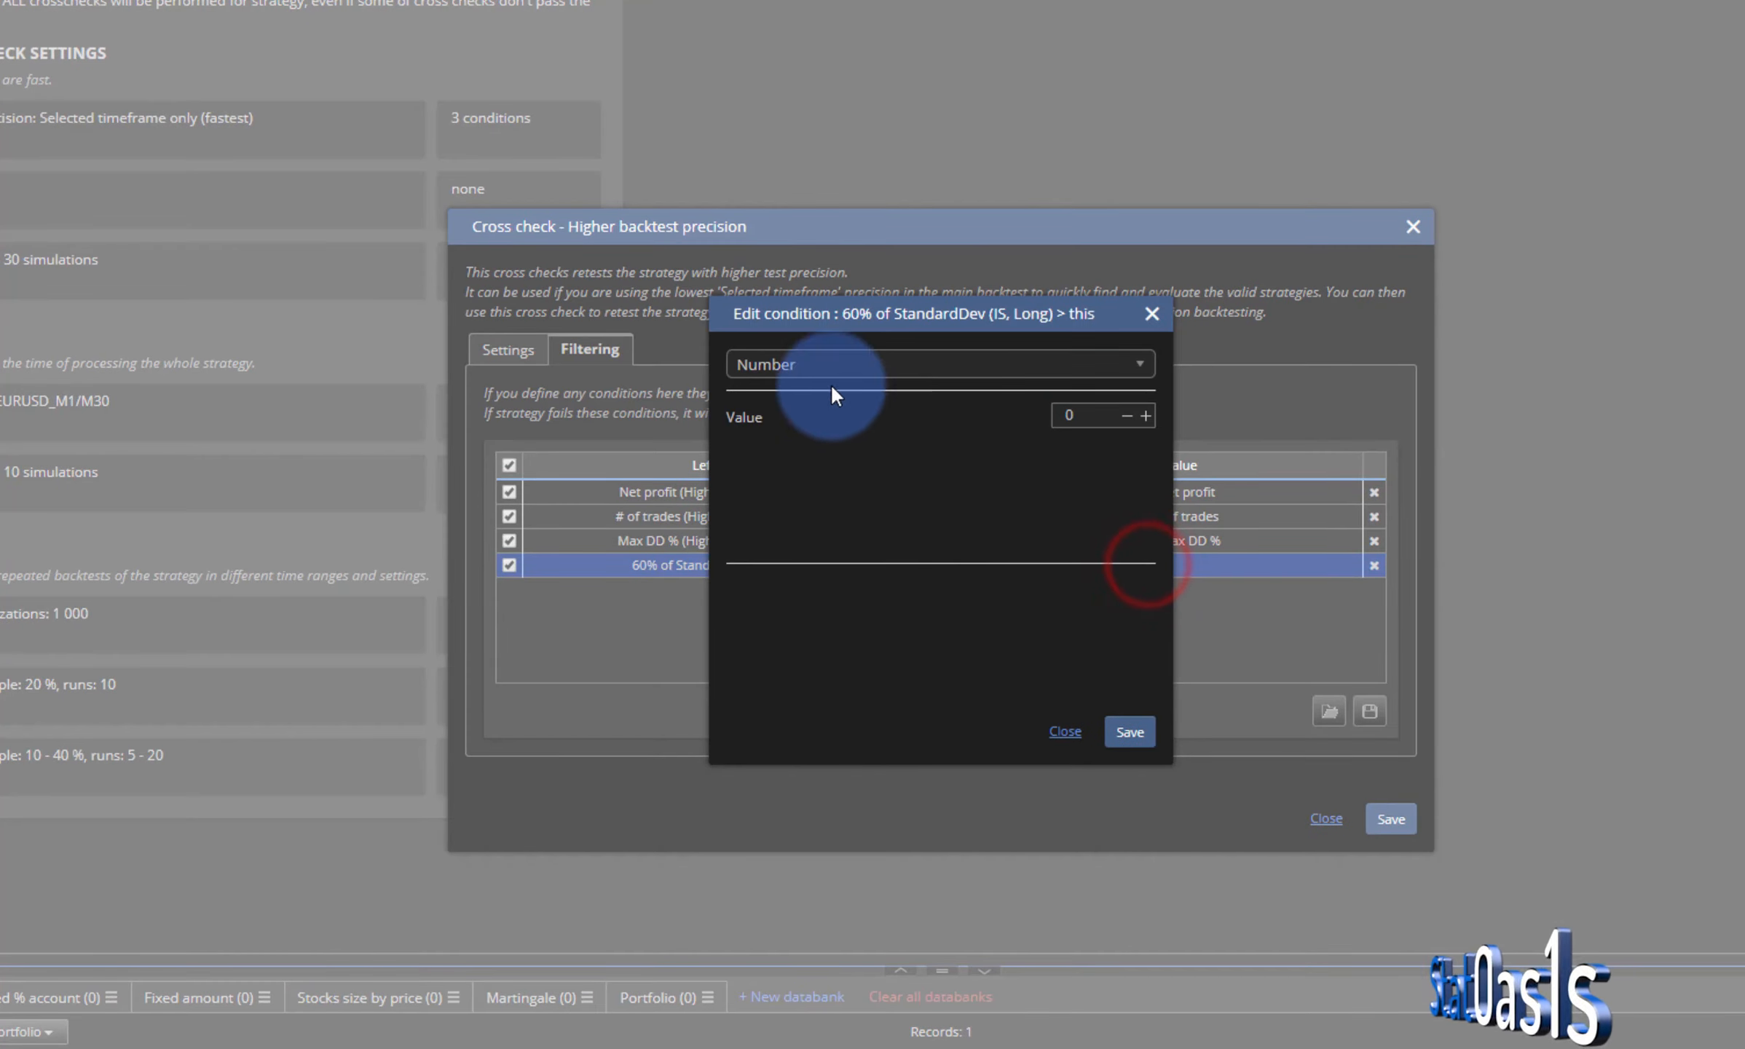
{"action": "left_click", "coordinate": [1149, 417]}
{"action": "left_click", "coordinate": [1150, 417]}
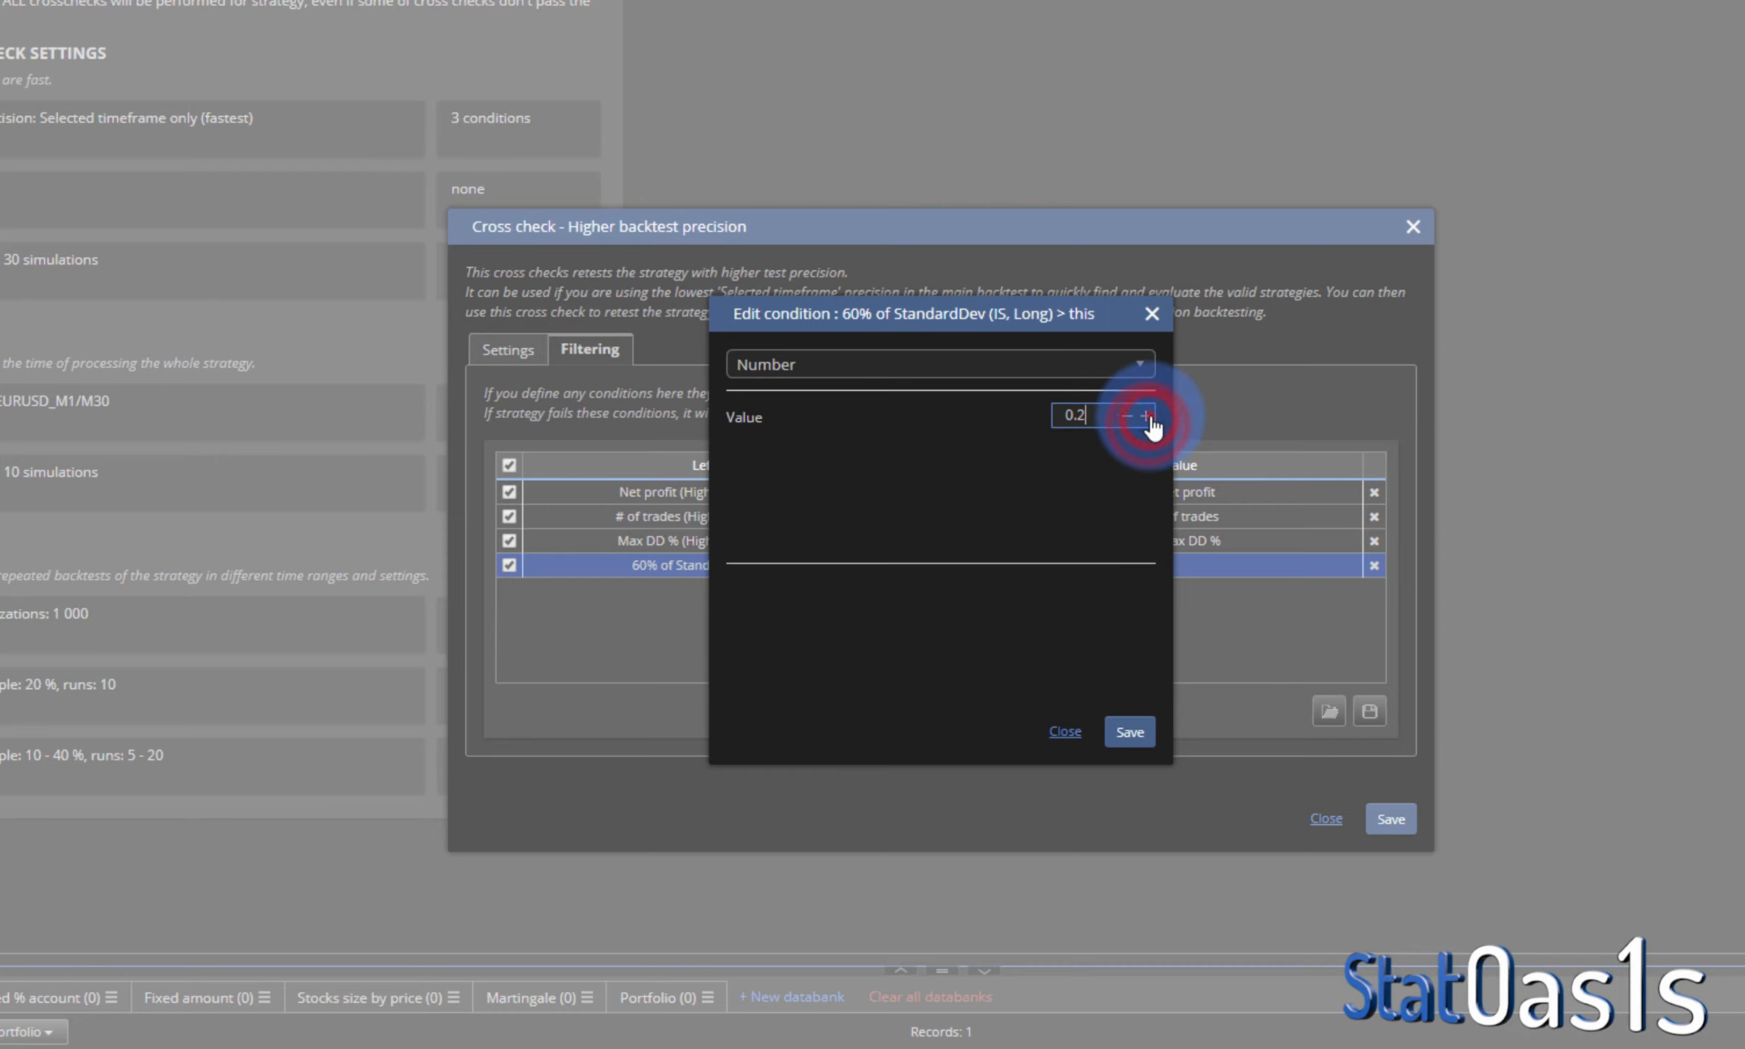
{"action": "double_click", "coordinate": [1056, 417]}
{"action": "type", "text": "2"}
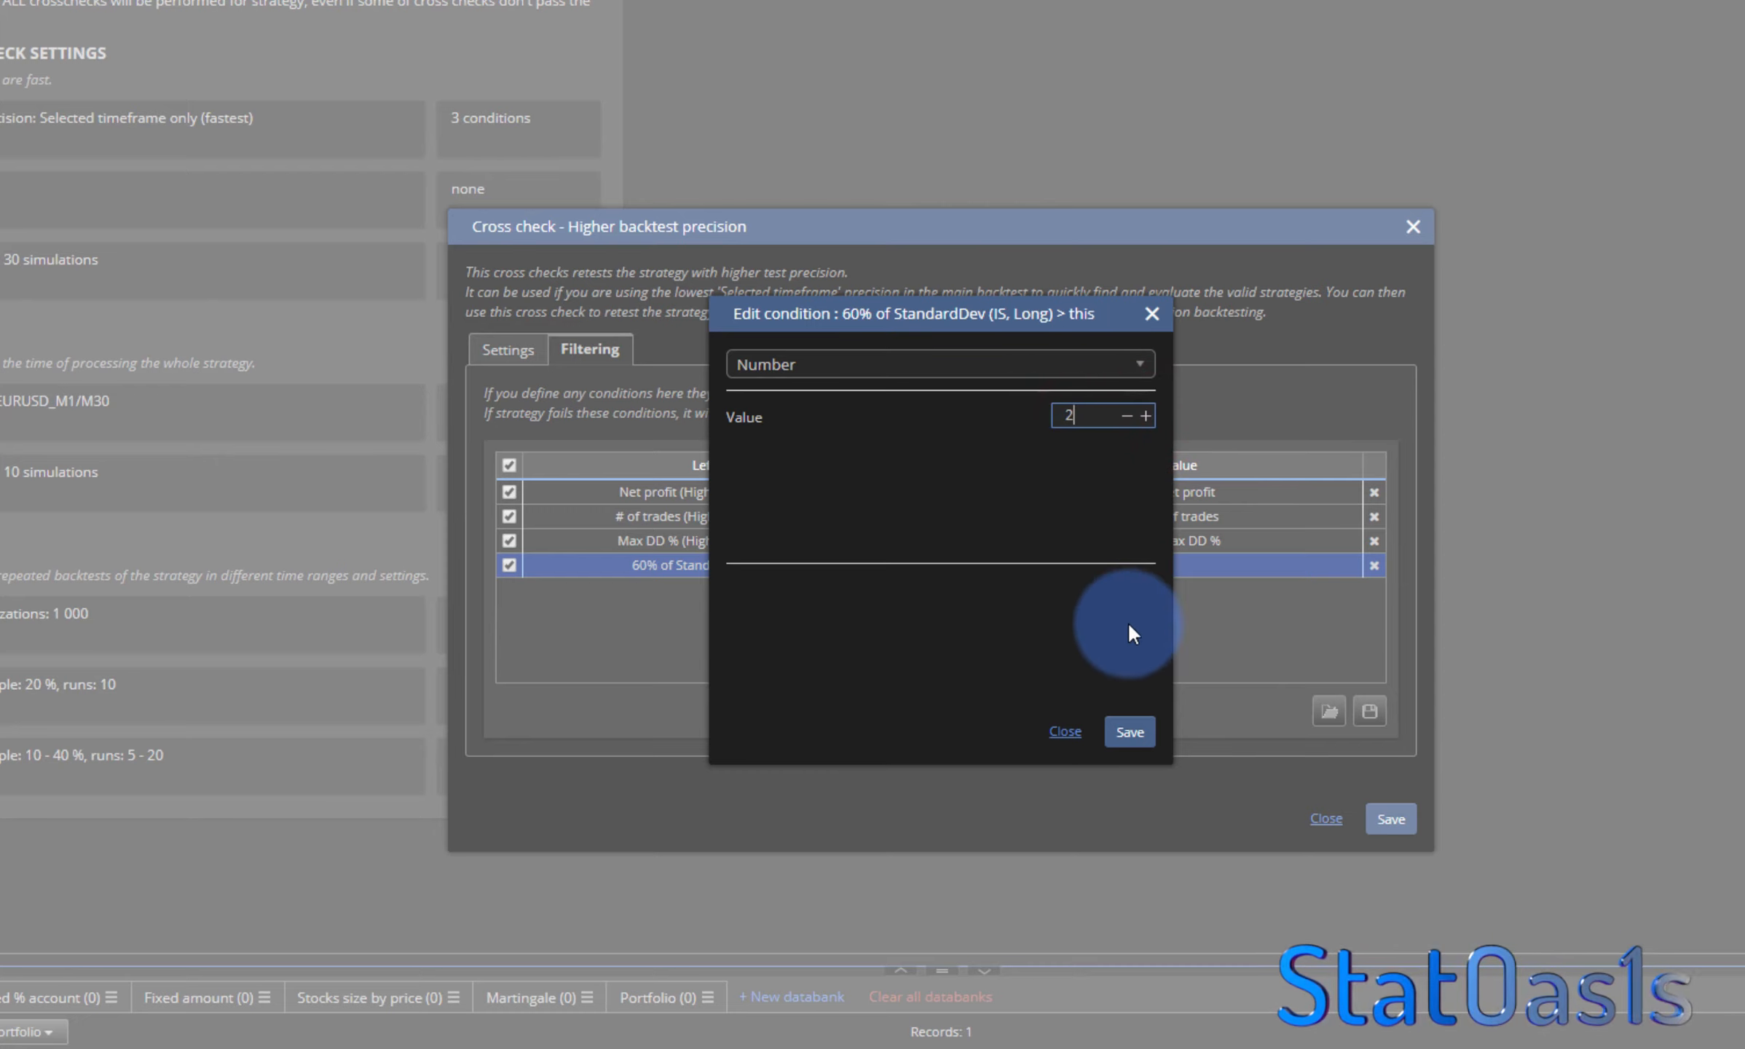
{"action": "left_click", "coordinate": [1129, 732]}
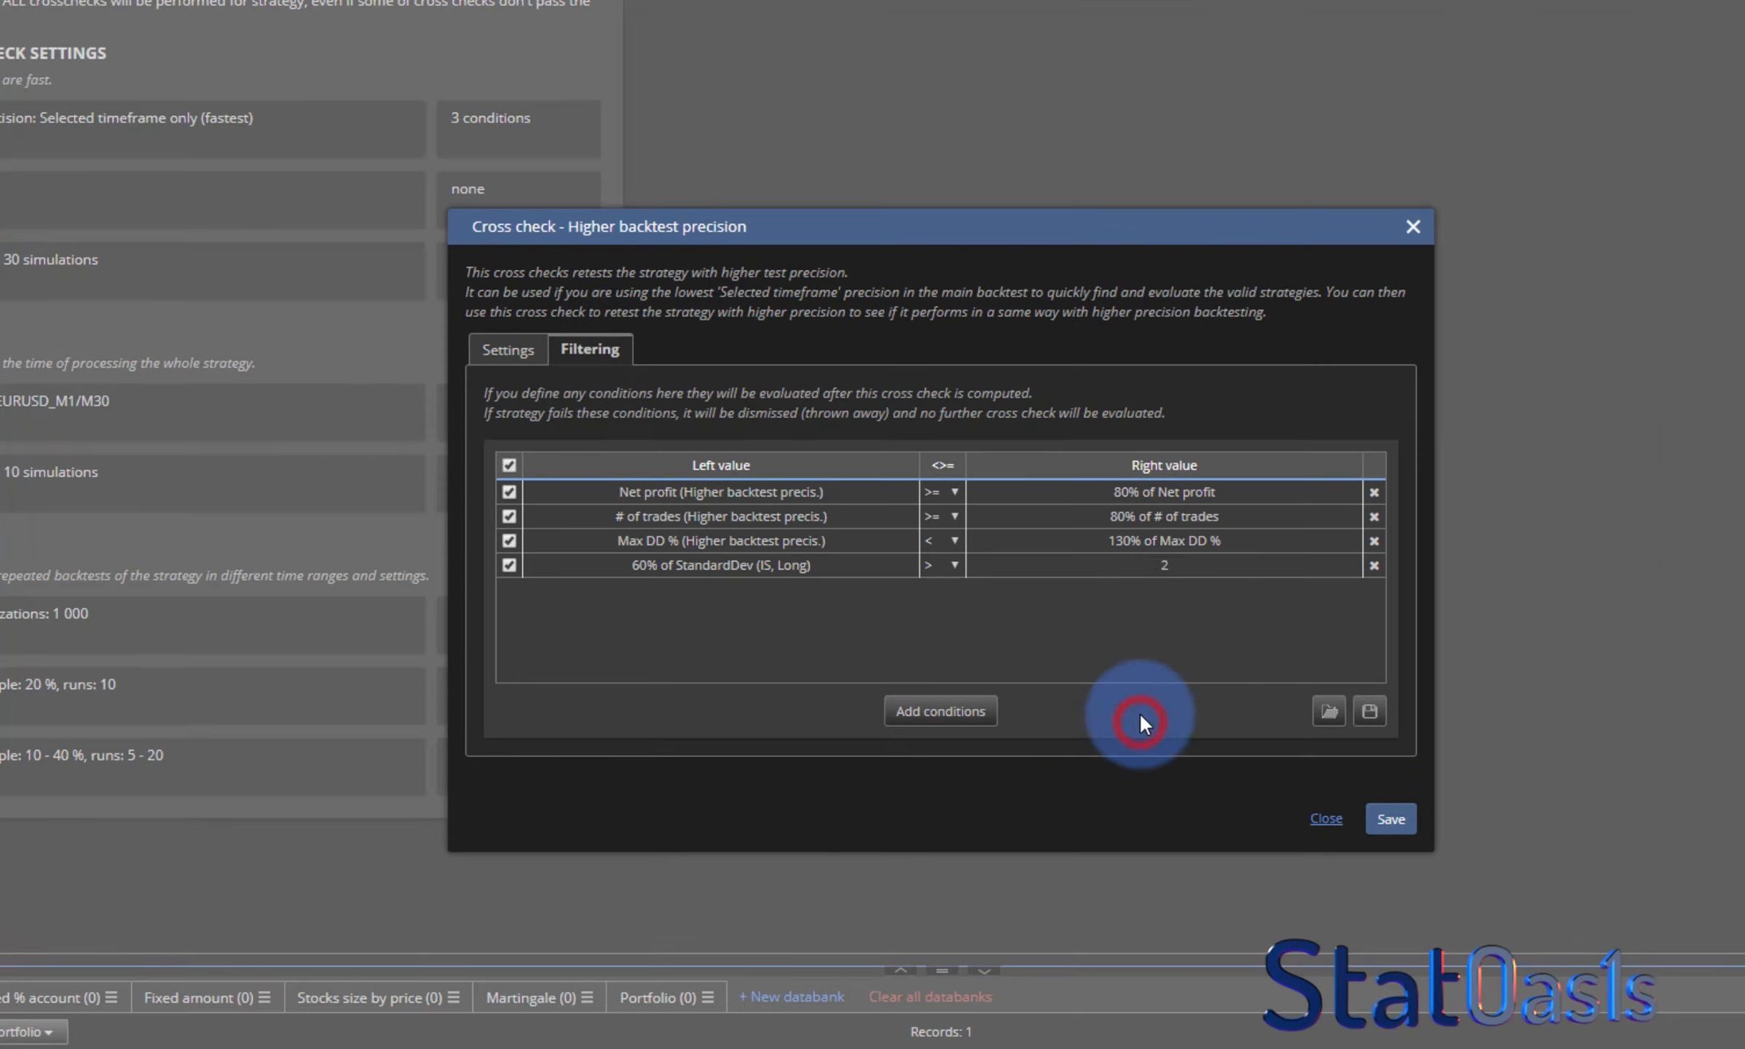
- Set the StandardDev condition's comparison operator to >= and toggle the condition off and on again
{"action": "left_click", "coordinate": [949, 563]}
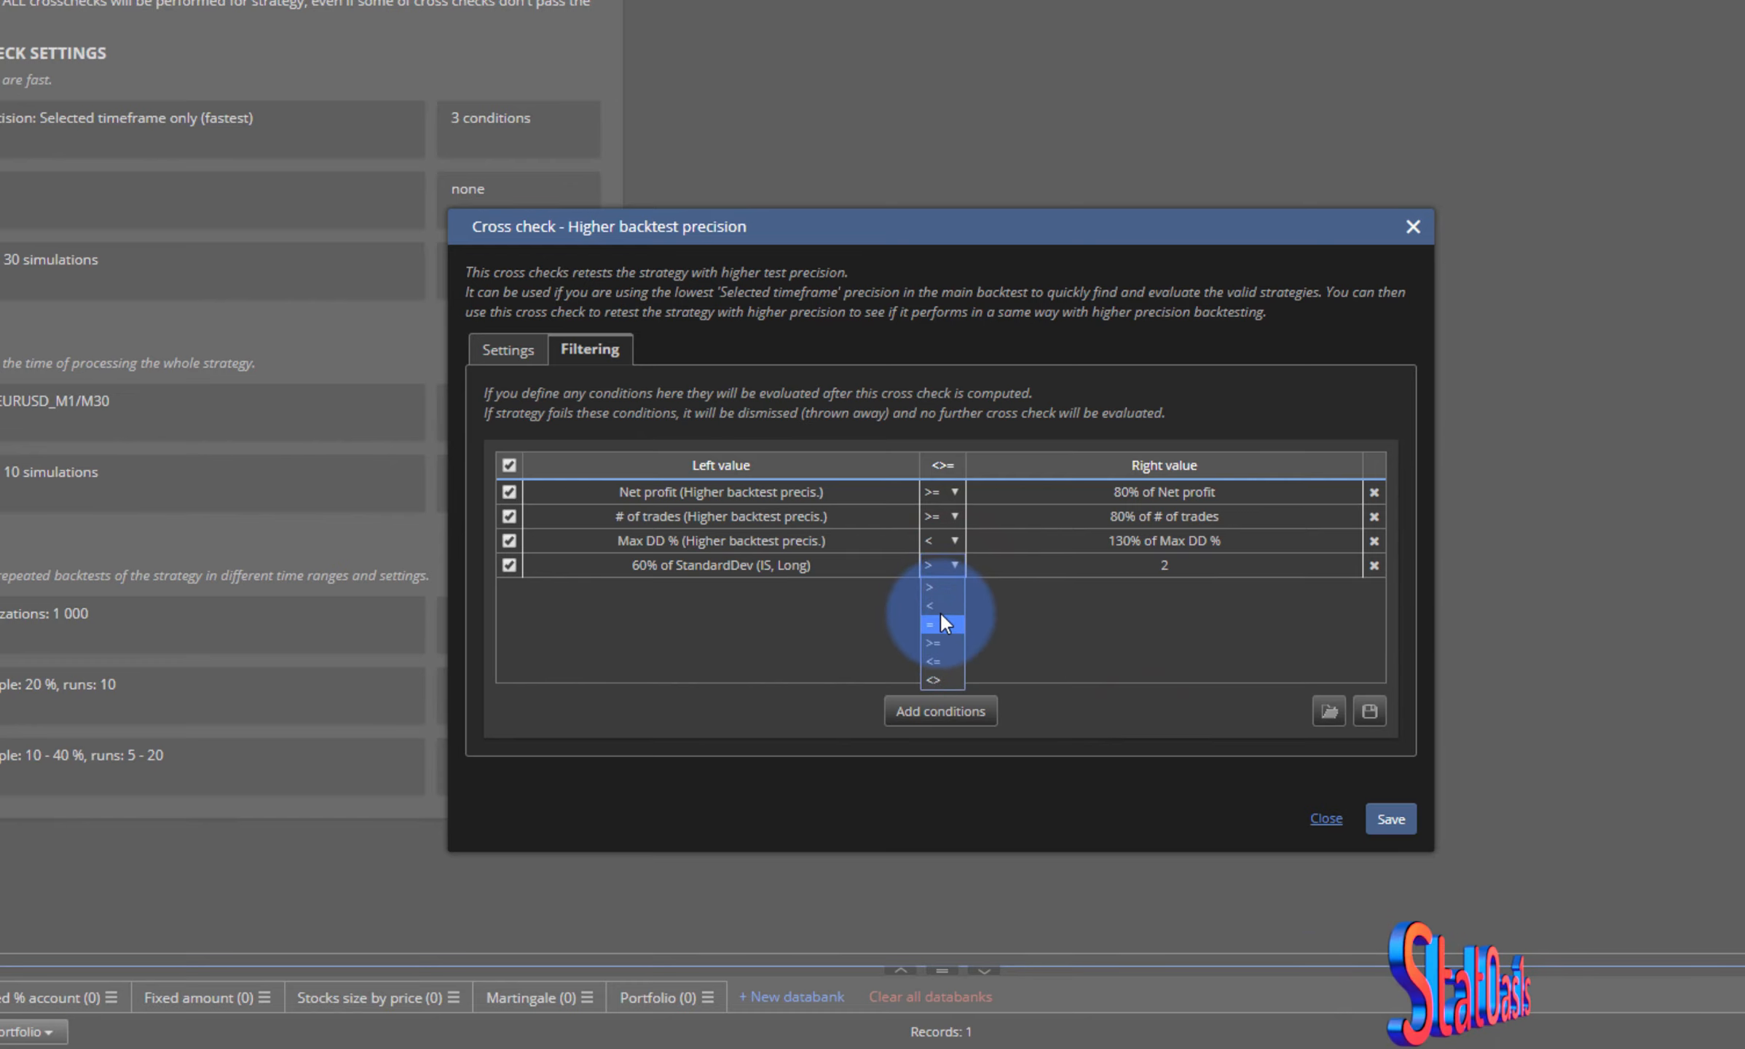
{"action": "left_click", "coordinate": [936, 643]}
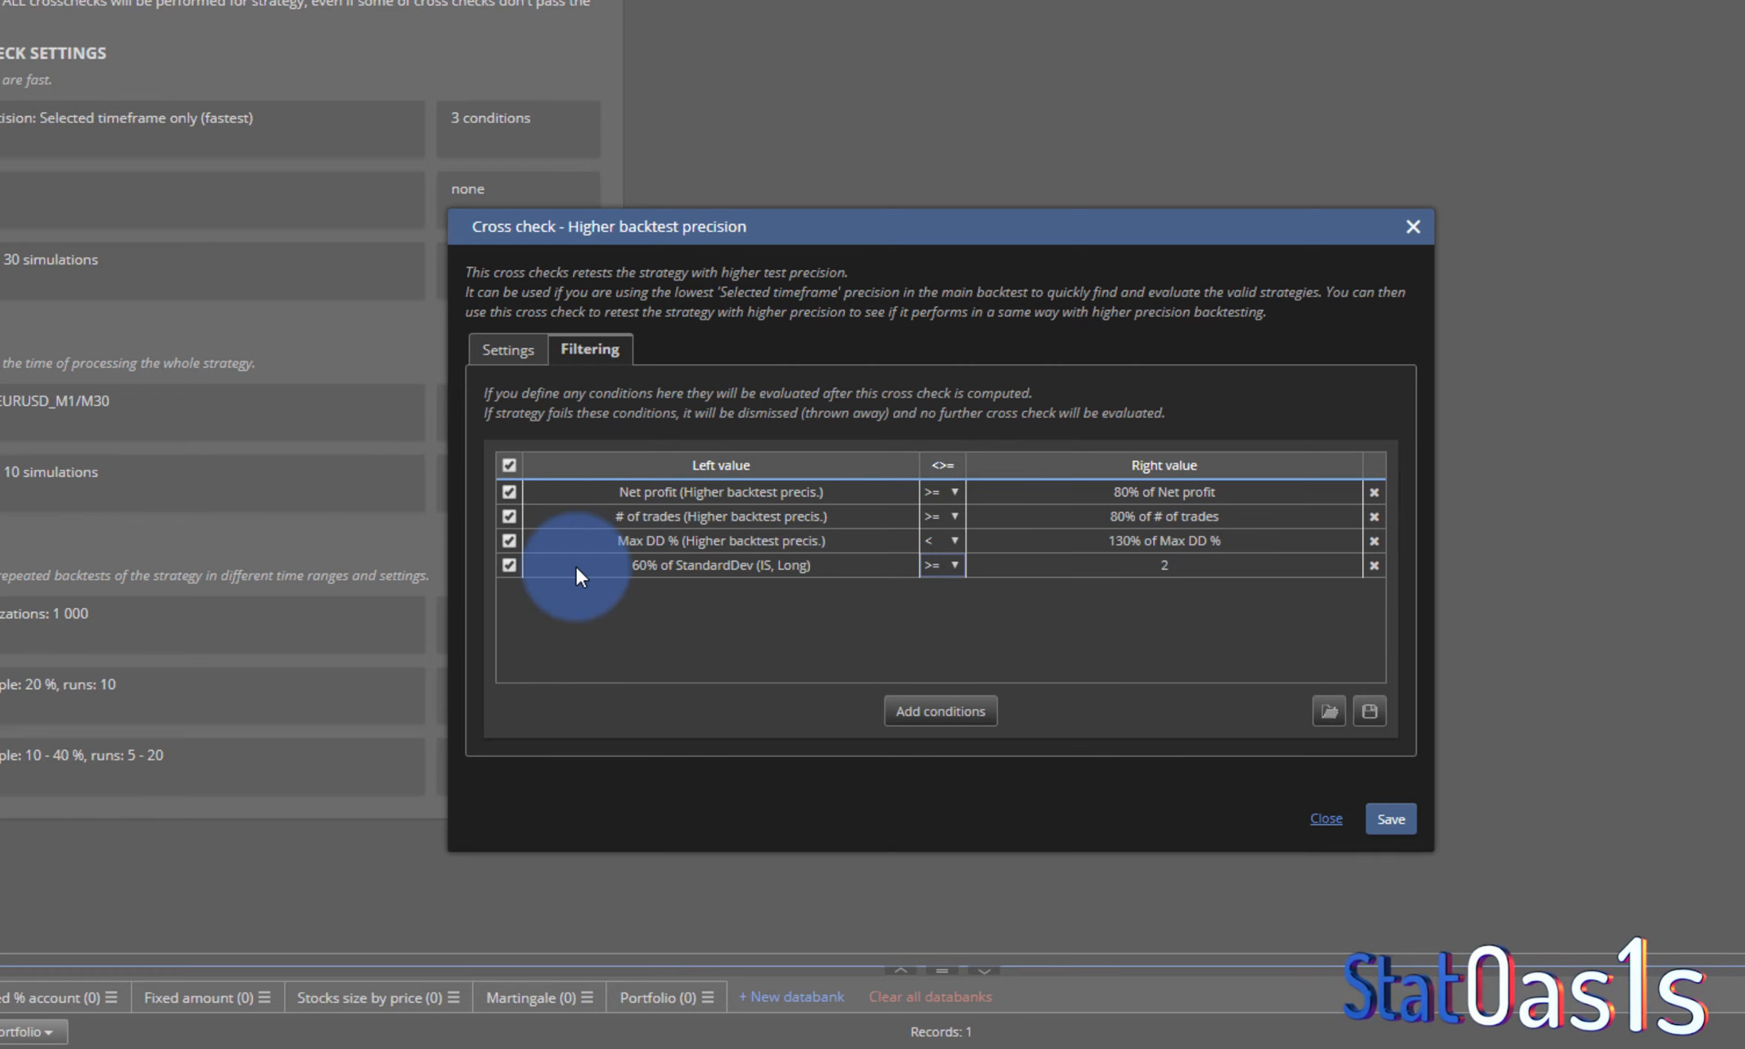
{"action": "left_click", "coordinate": [509, 566]}
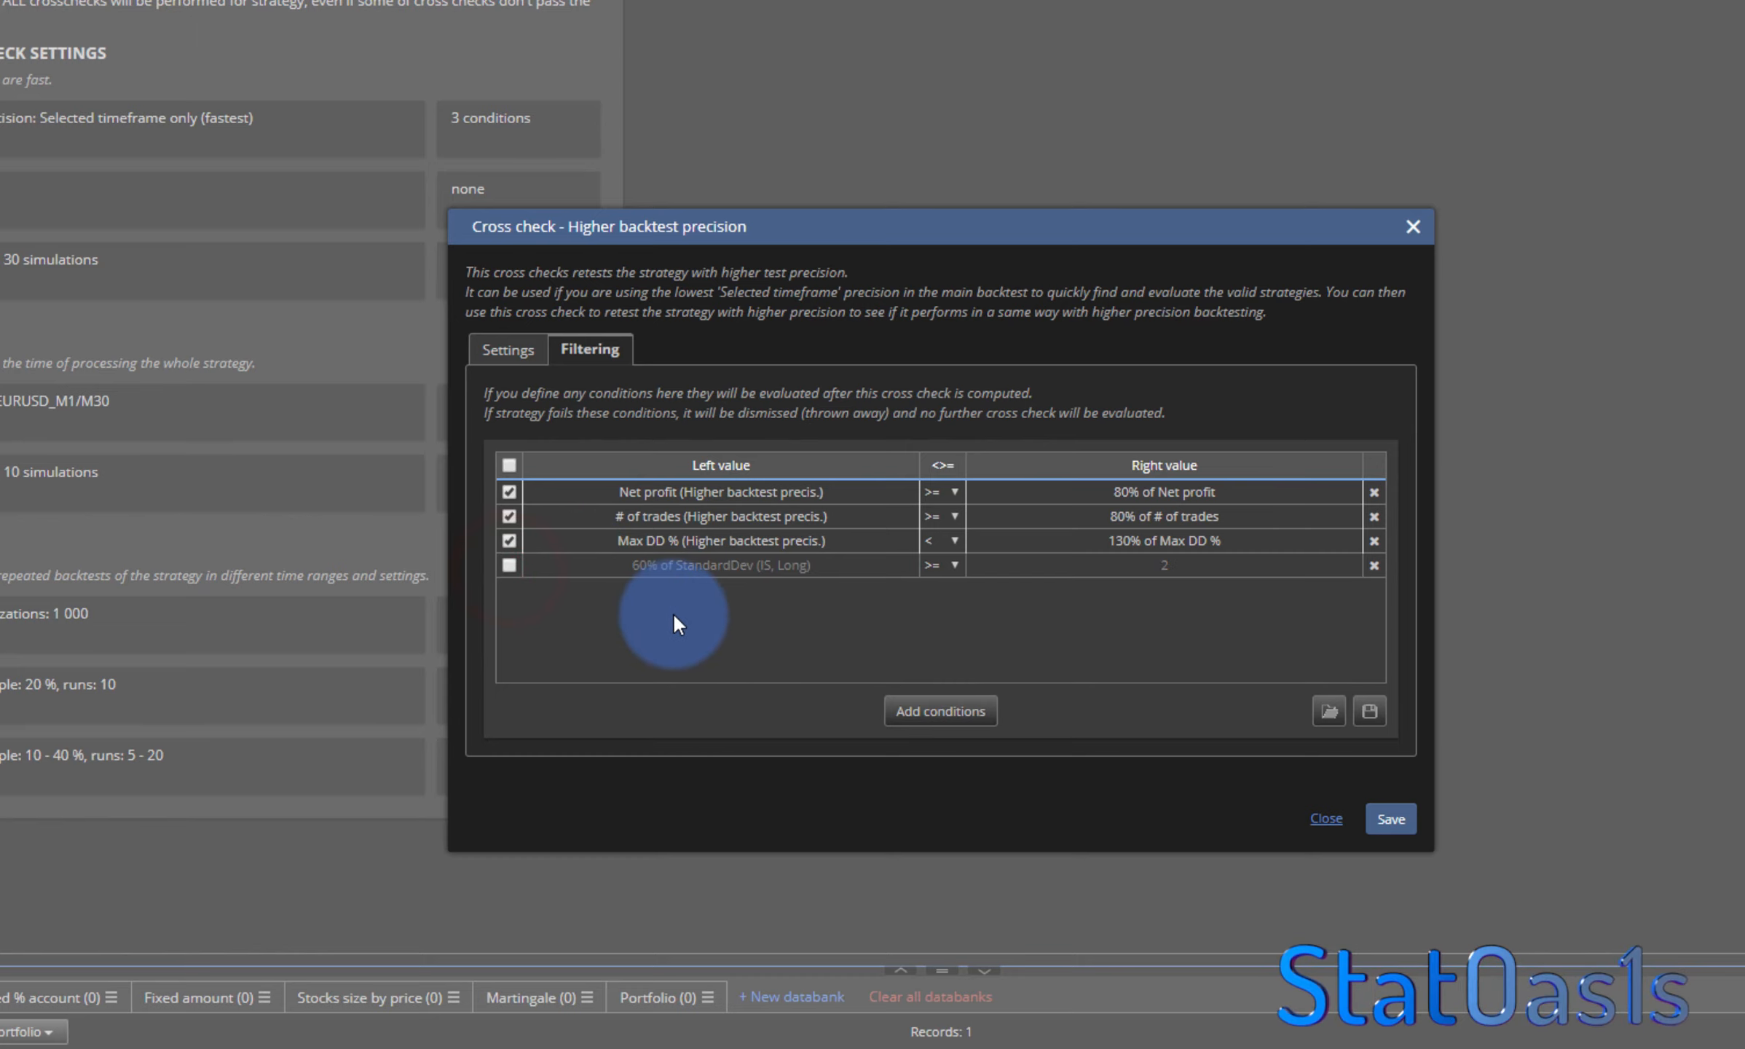
{"action": "left_click", "coordinate": [509, 565]}
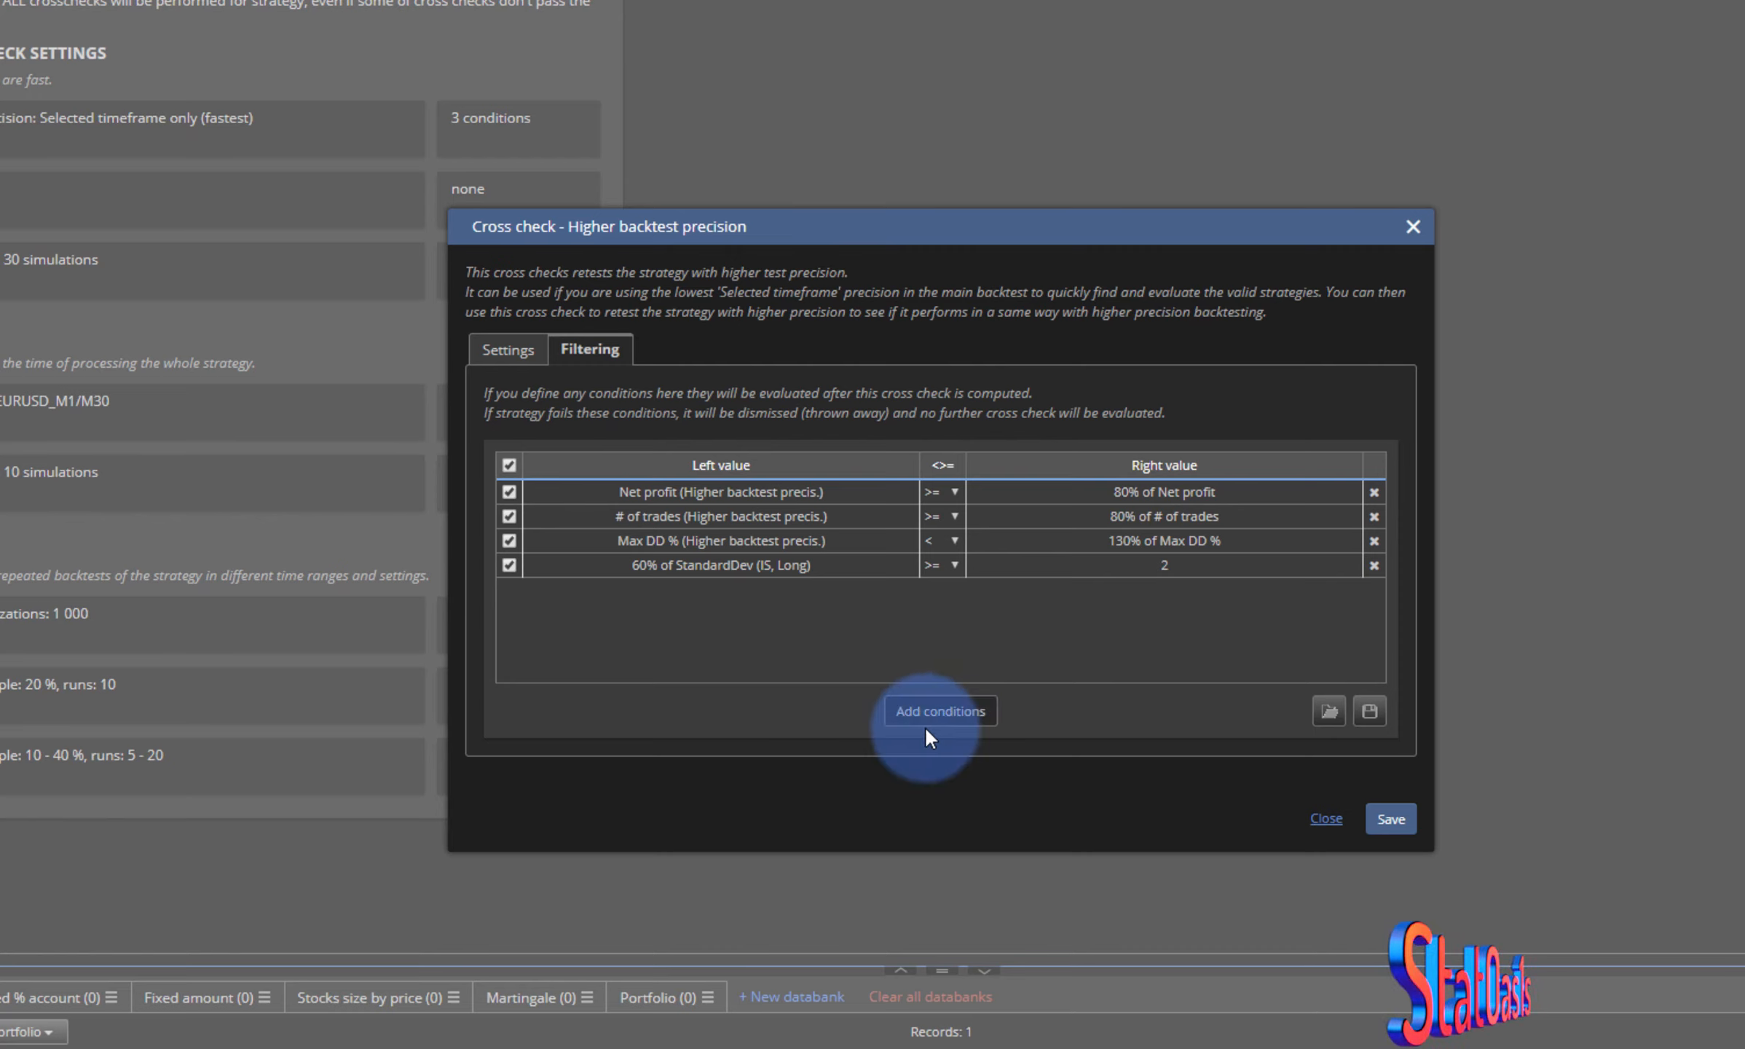
- Check the frequently used conditions available to add, and disable all filtering conditions of the Higher backtest precision cross check
{"action": "left_click", "coordinate": [937, 713]}
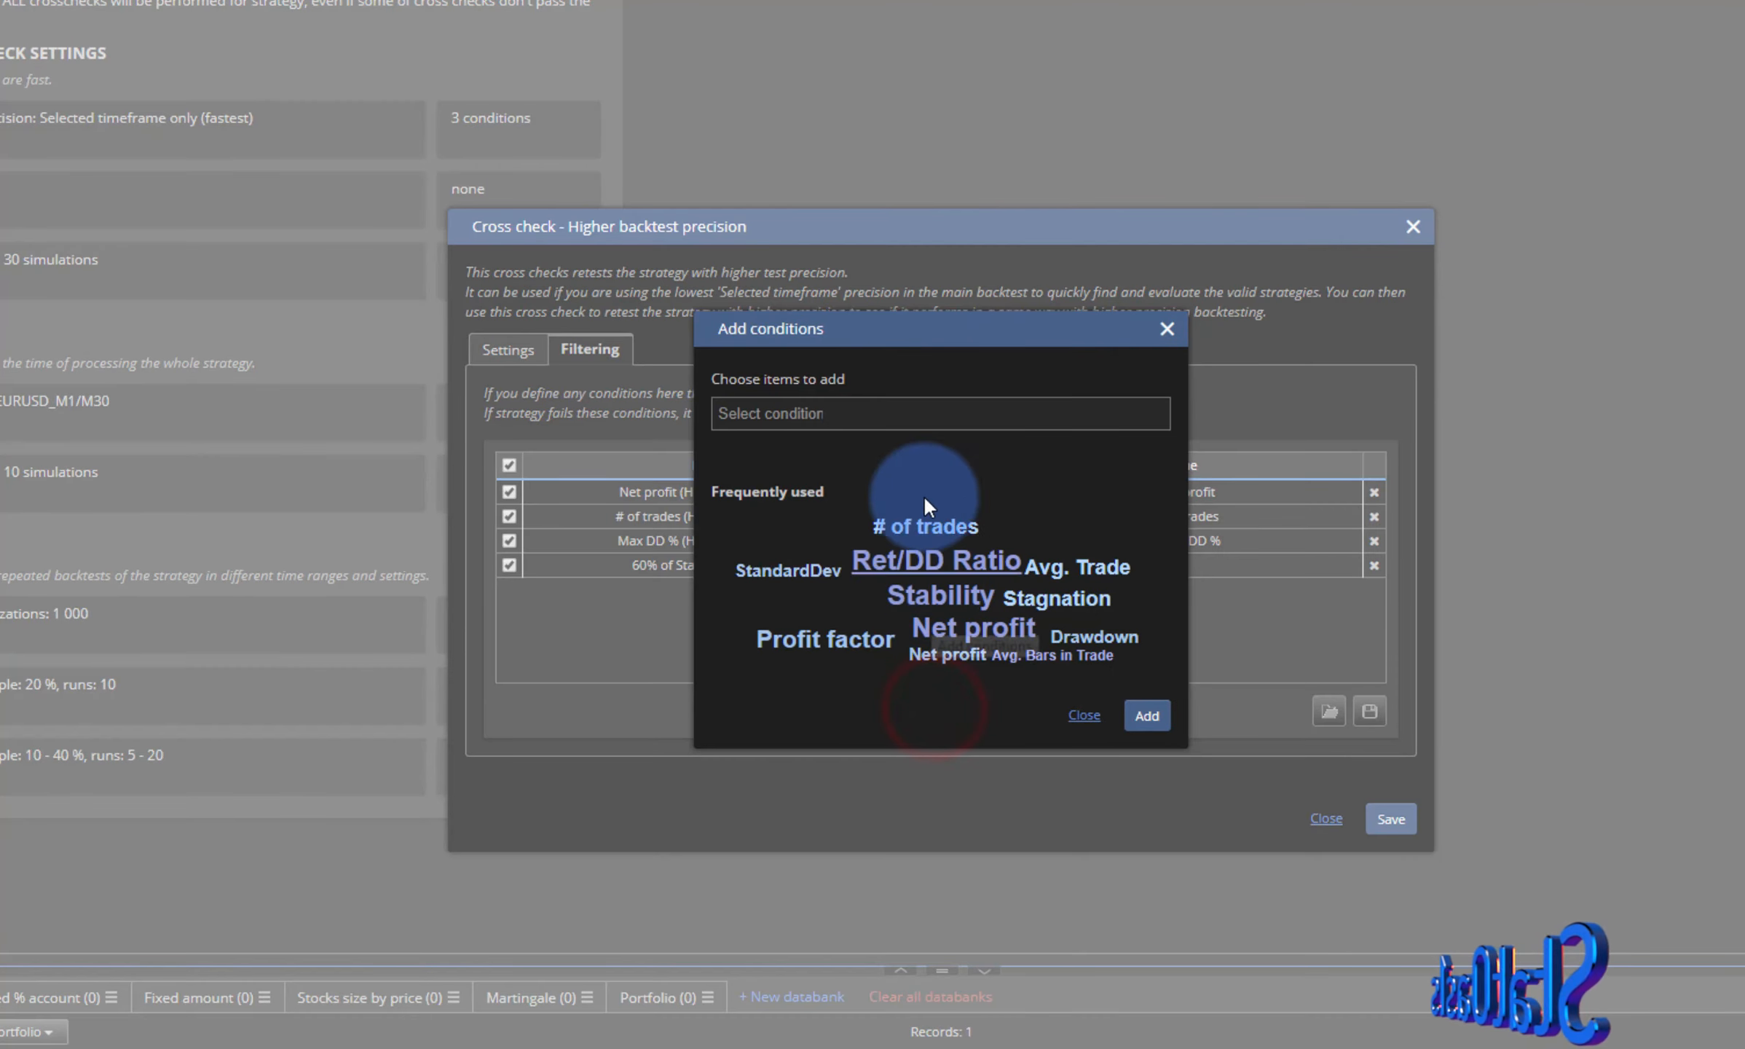
{"action": "left_click", "coordinate": [1082, 715]}
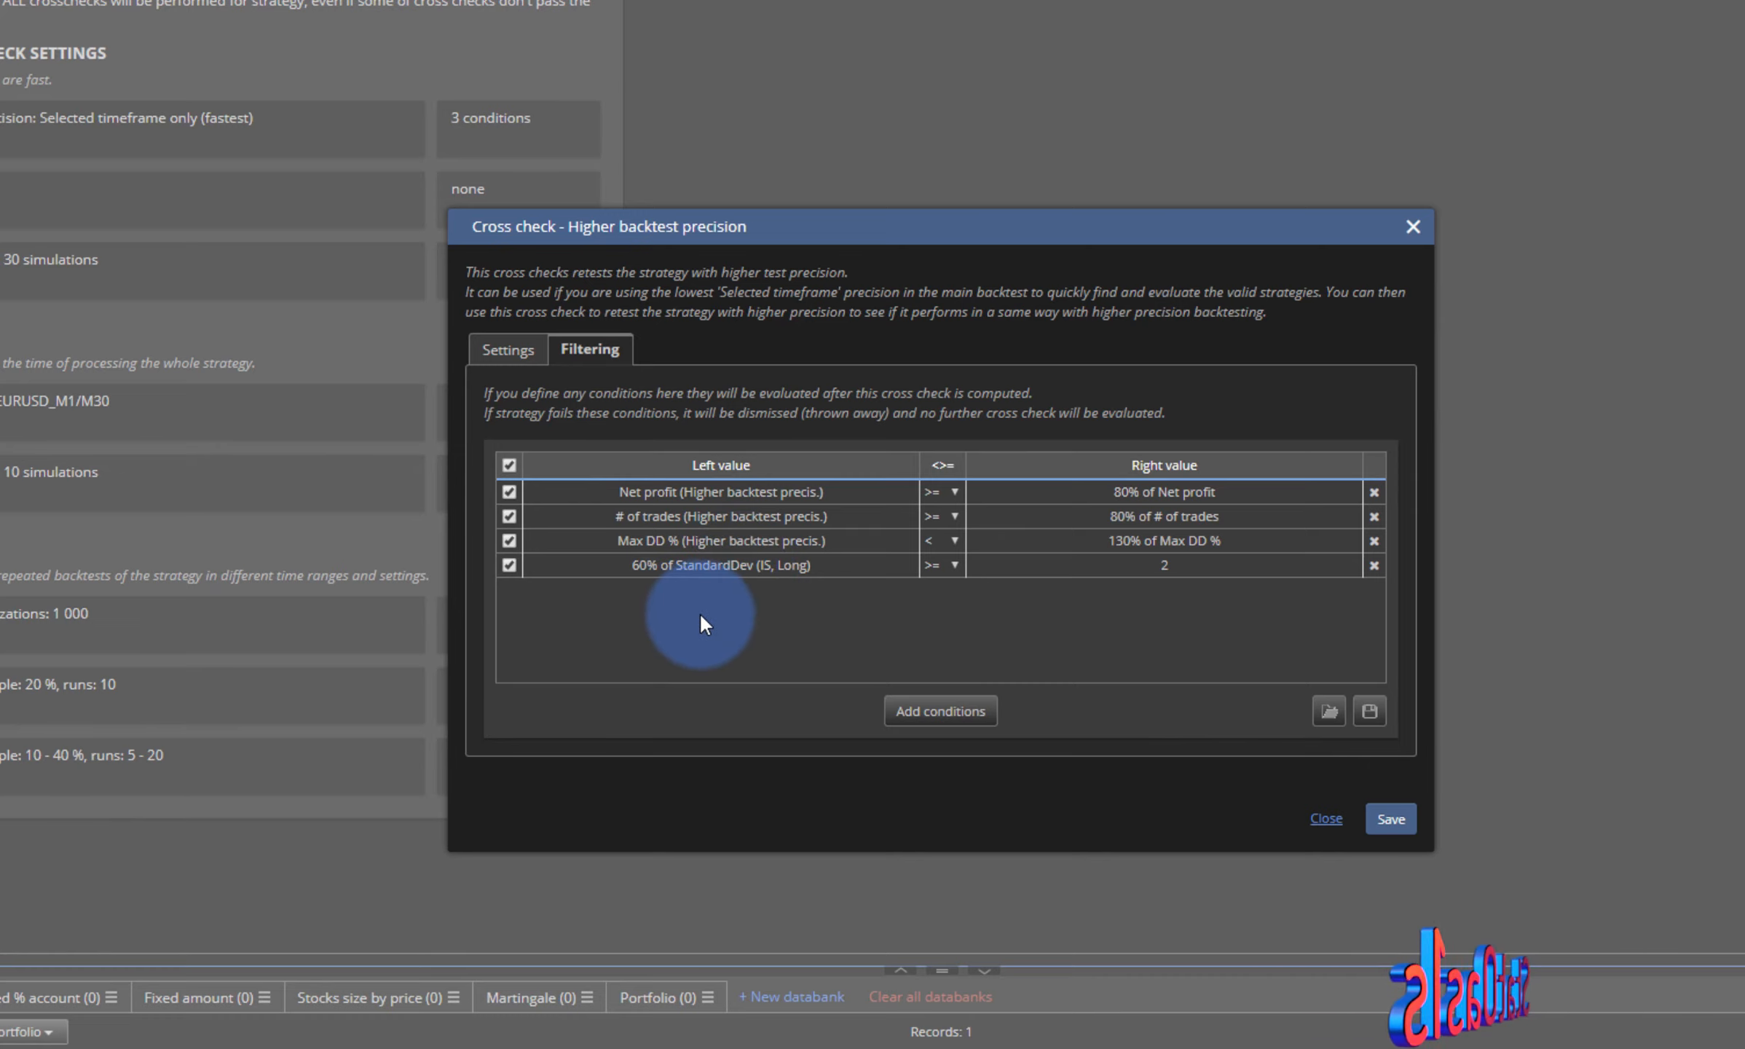
{"action": "left_click", "coordinate": [509, 464]}
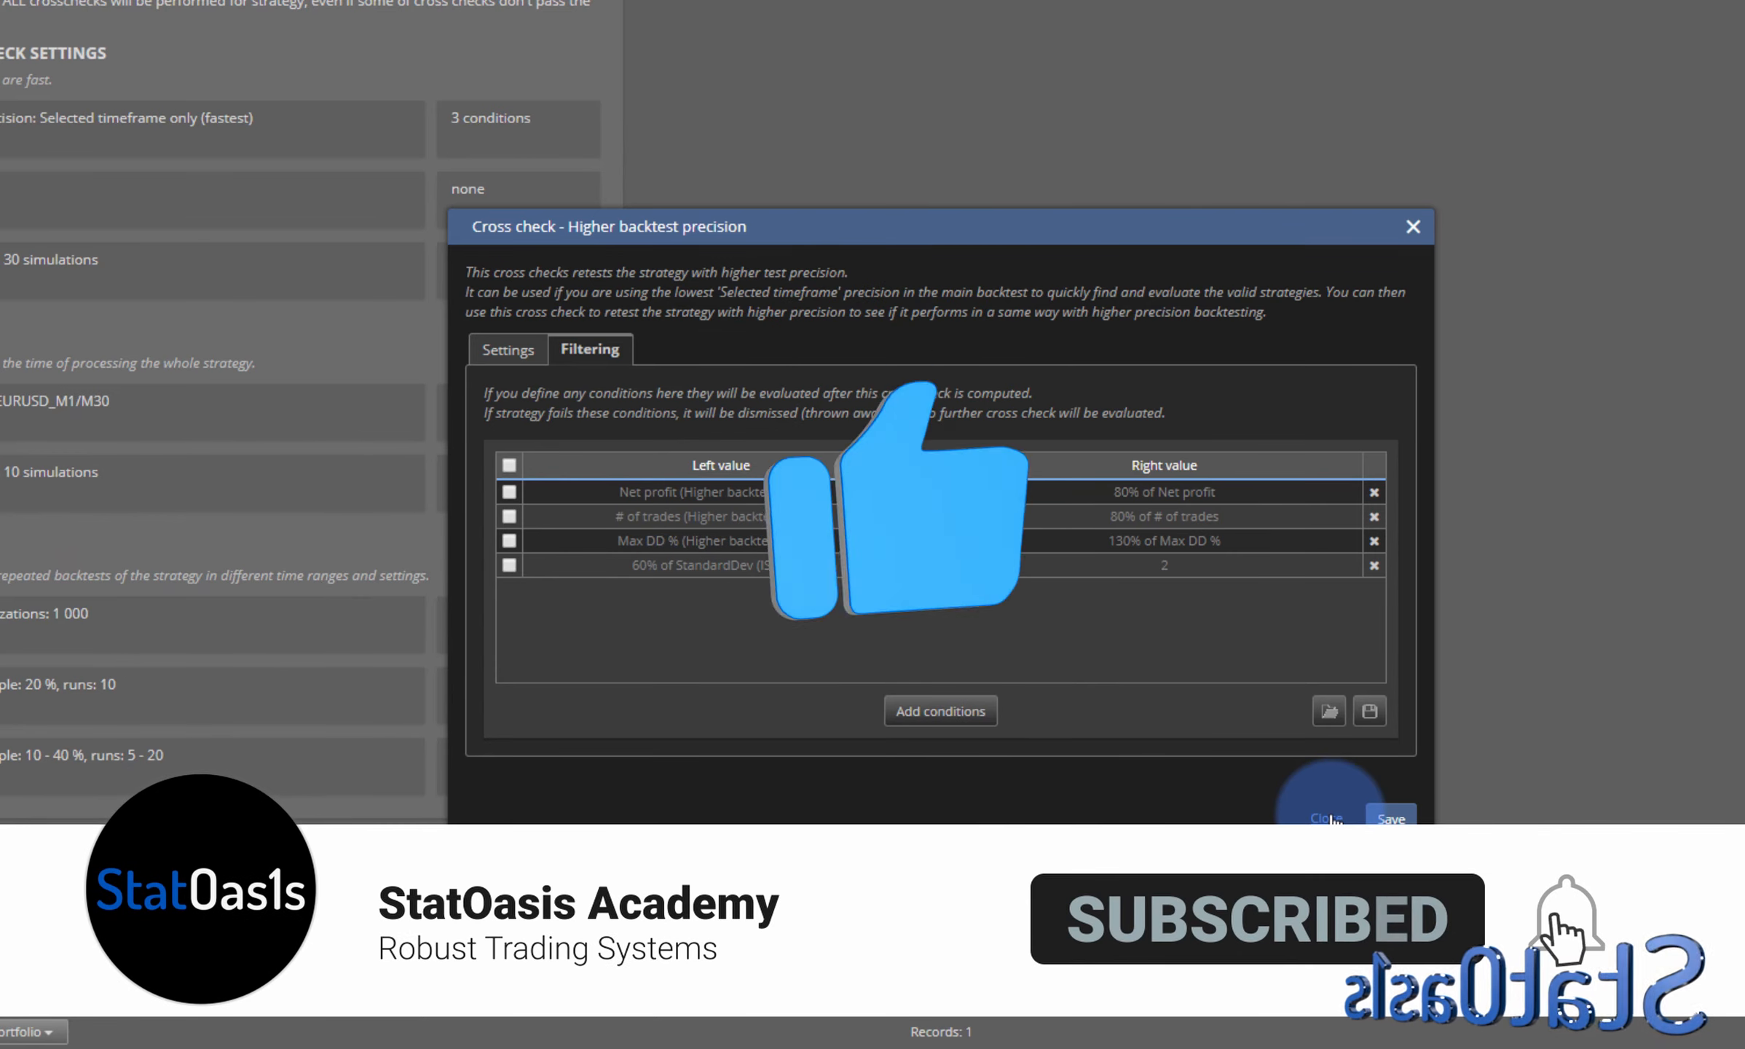
{"action": "left_click", "coordinate": [508, 350]}
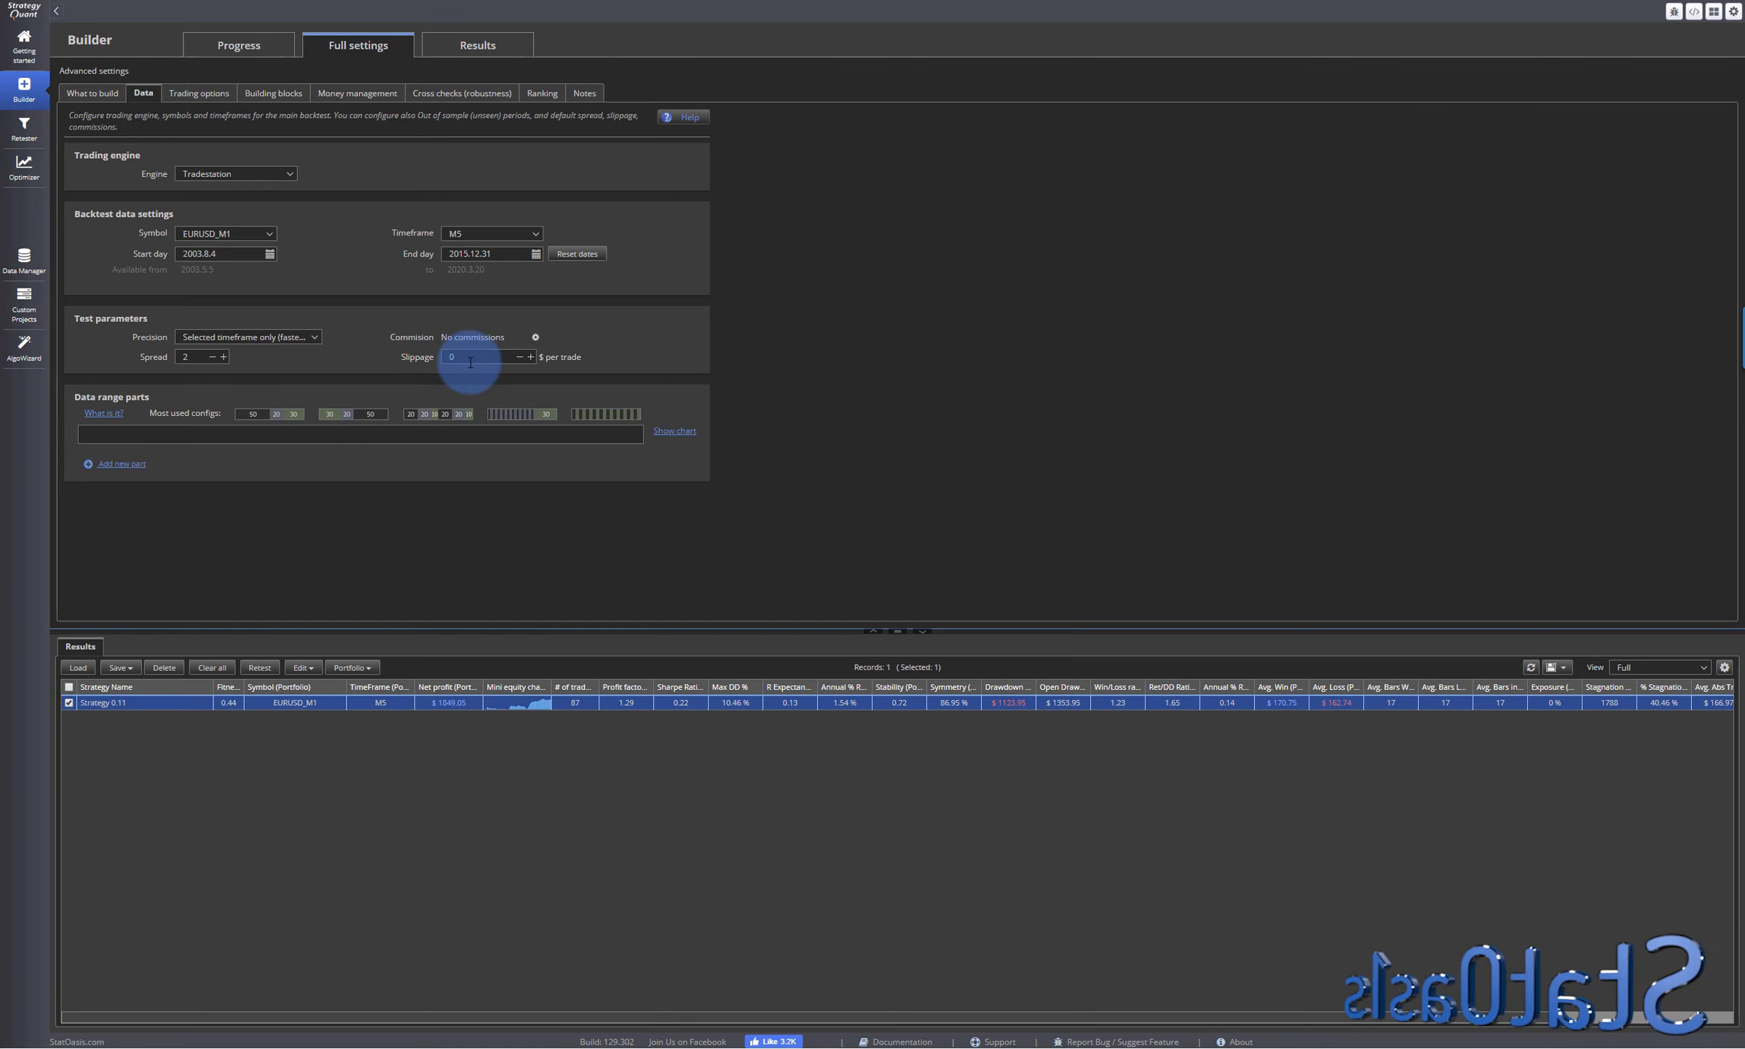
- Inspect the spread setting in the Builder's test parameters and return to the Retester's progress overview
{"action": "left_click", "coordinate": [210, 360]}
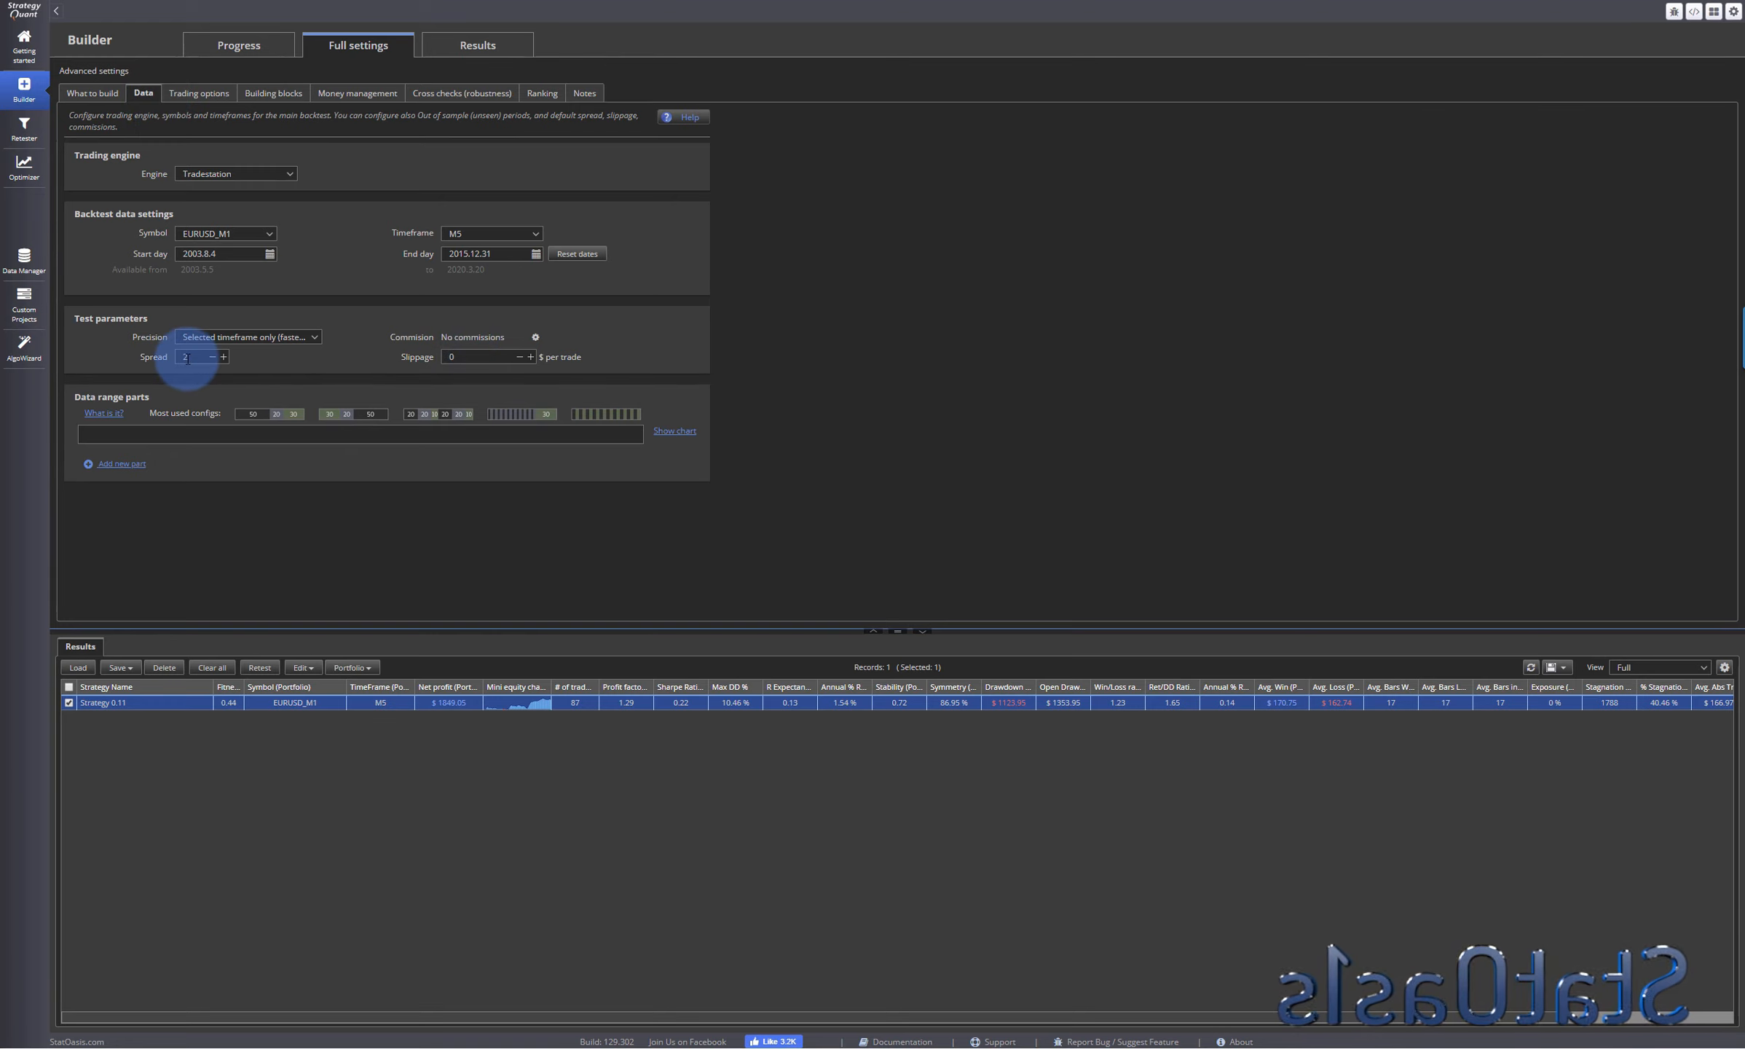
{"action": "left_click", "coordinate": [229, 51]}
{"action": "left_click", "coordinate": [24, 129]}
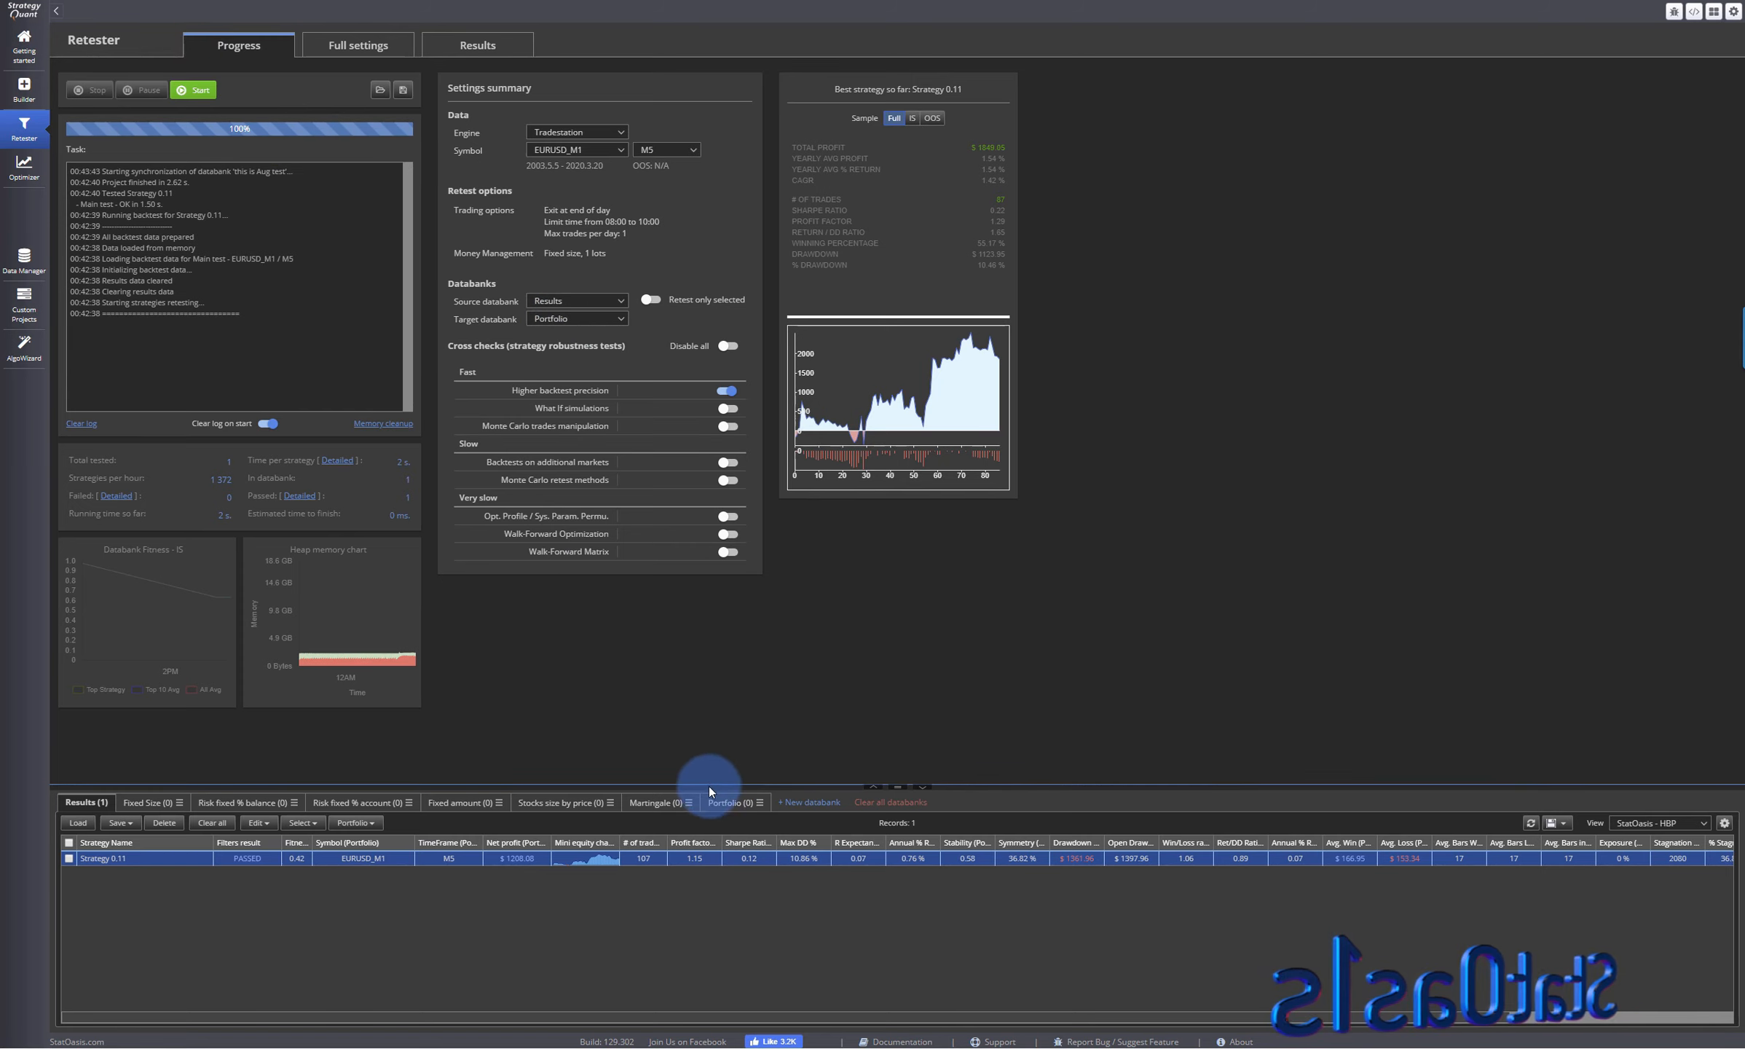
- Compare Strategy 0.11's metrics in the Portfolio databank with those in the Results databank
{"action": "left_click", "coordinate": [720, 802]}
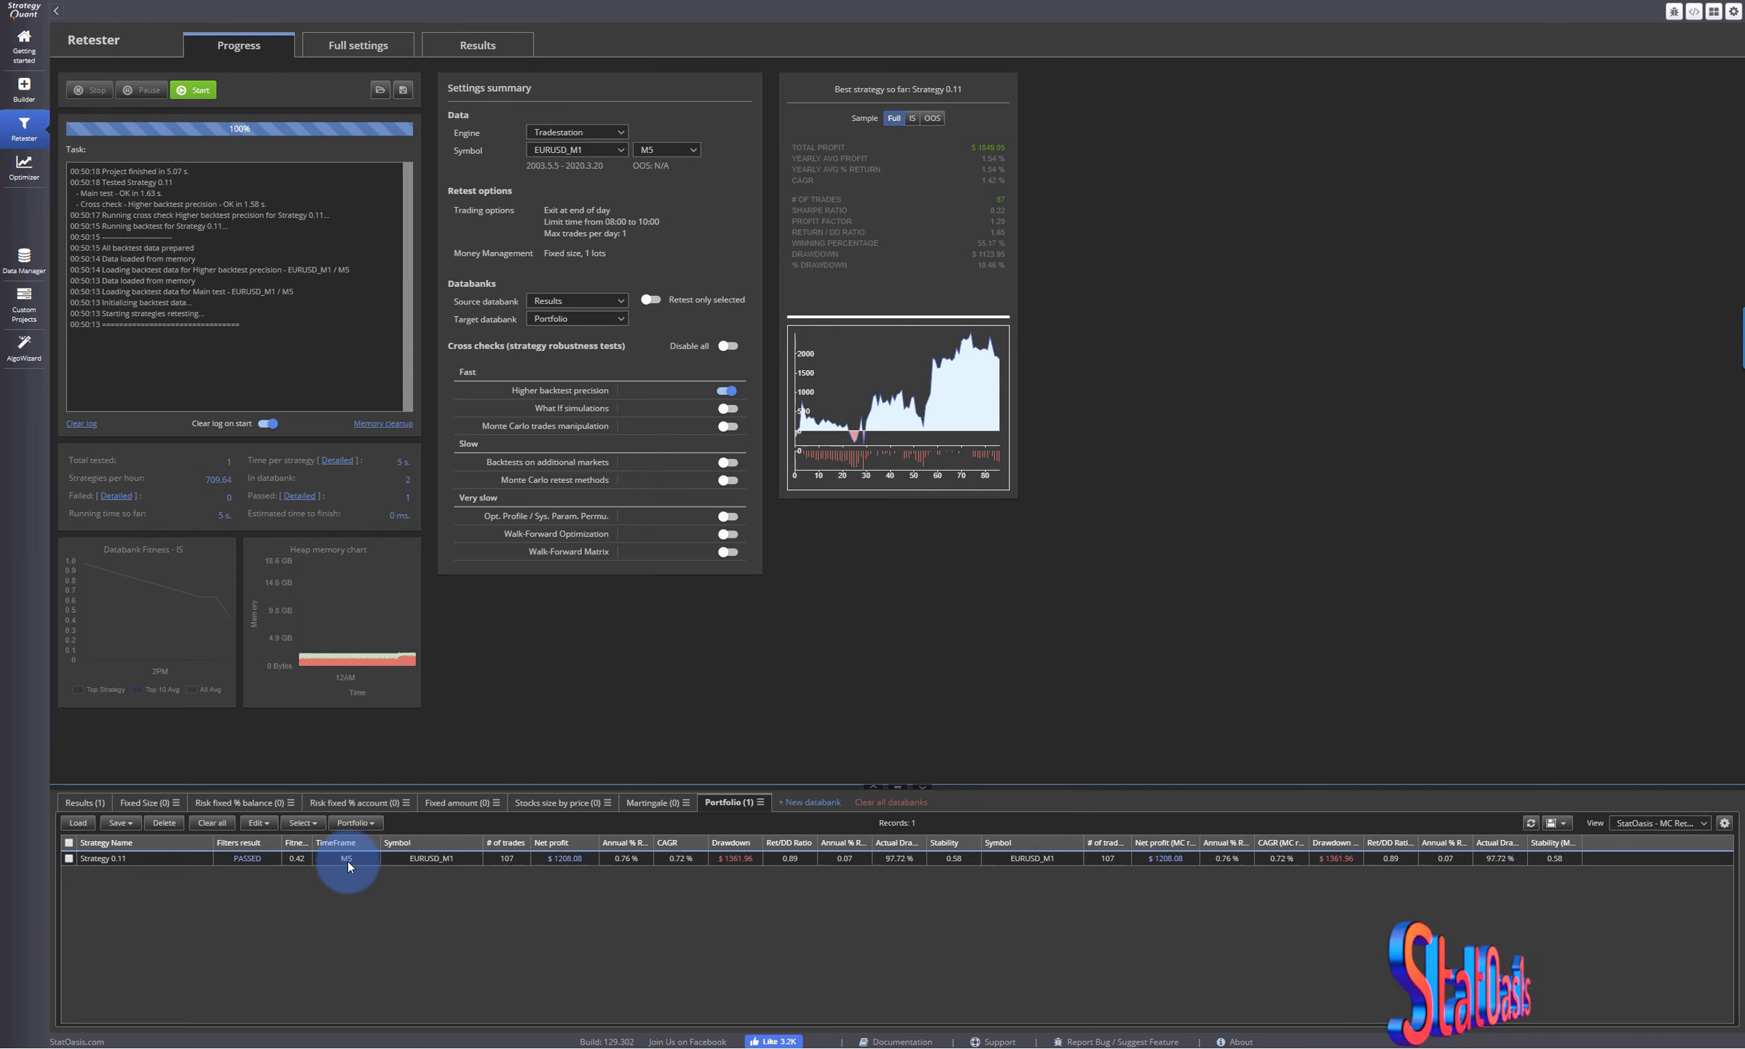
{"action": "left_click", "coordinate": [82, 806]}
{"action": "left_click", "coordinate": [513, 861]}
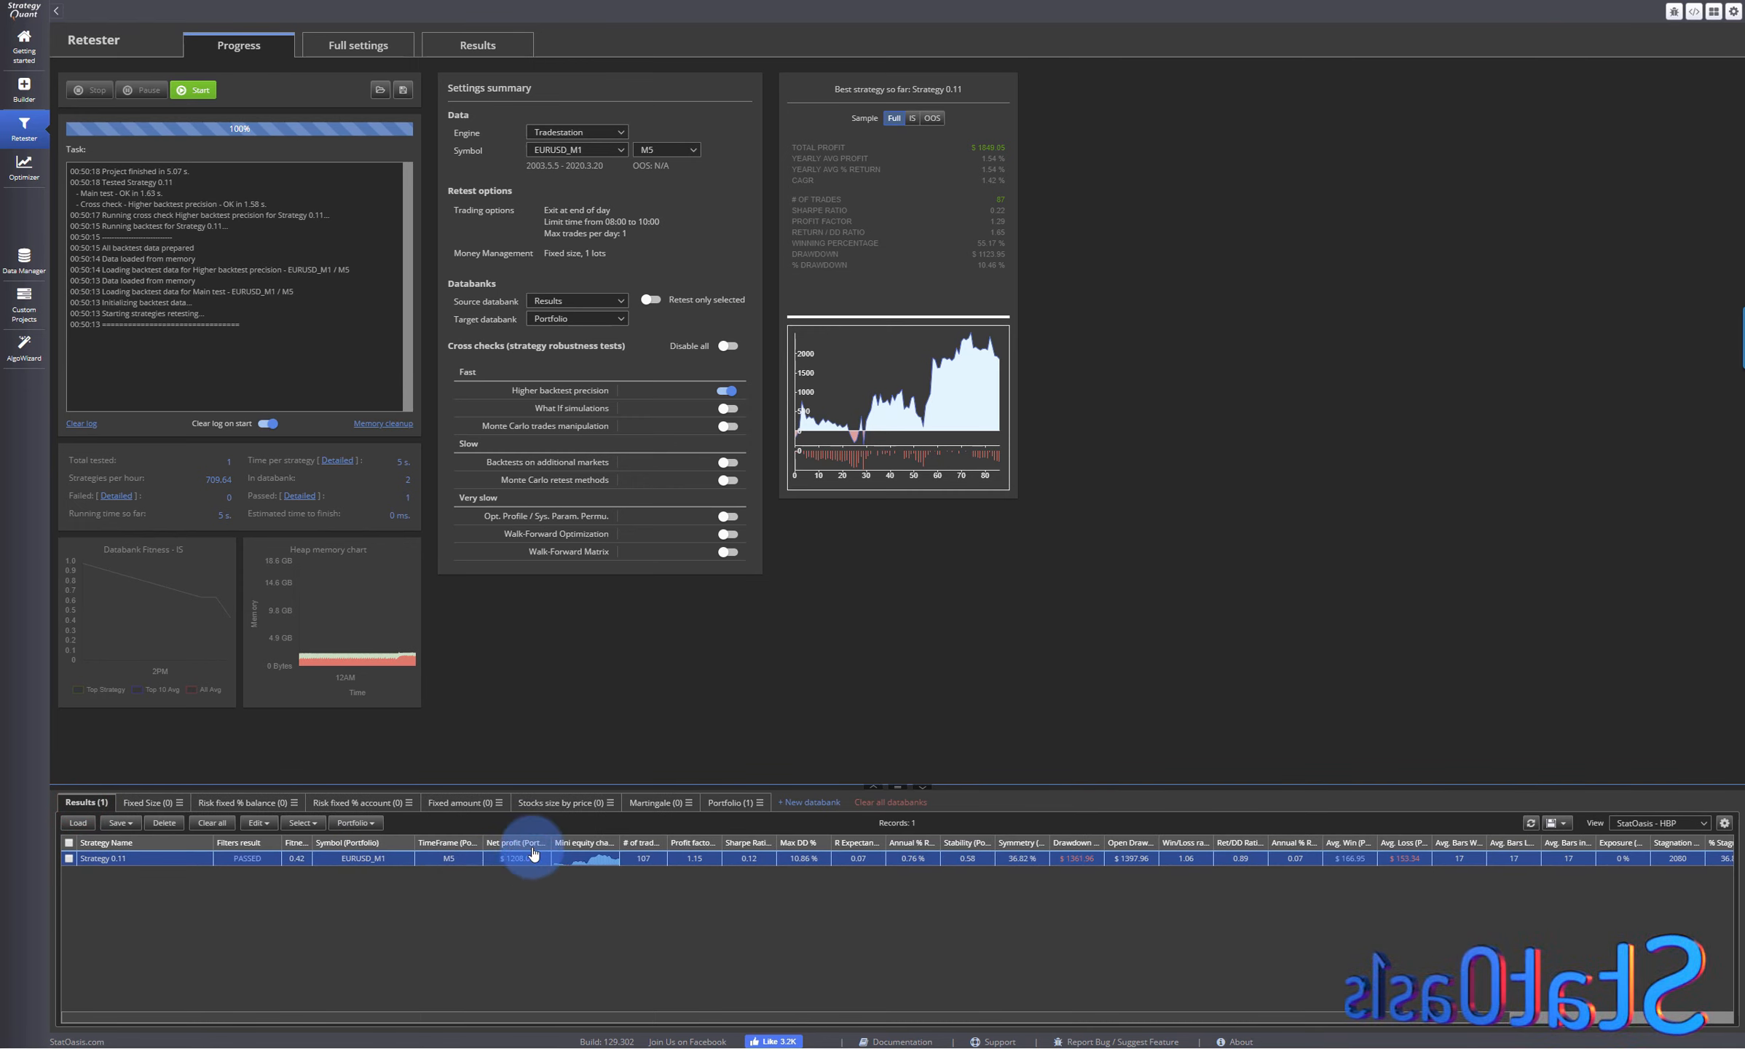
- Display the Portfolio databank with the StatOasis - HBP view
{"action": "left_click", "coordinate": [710, 804]}
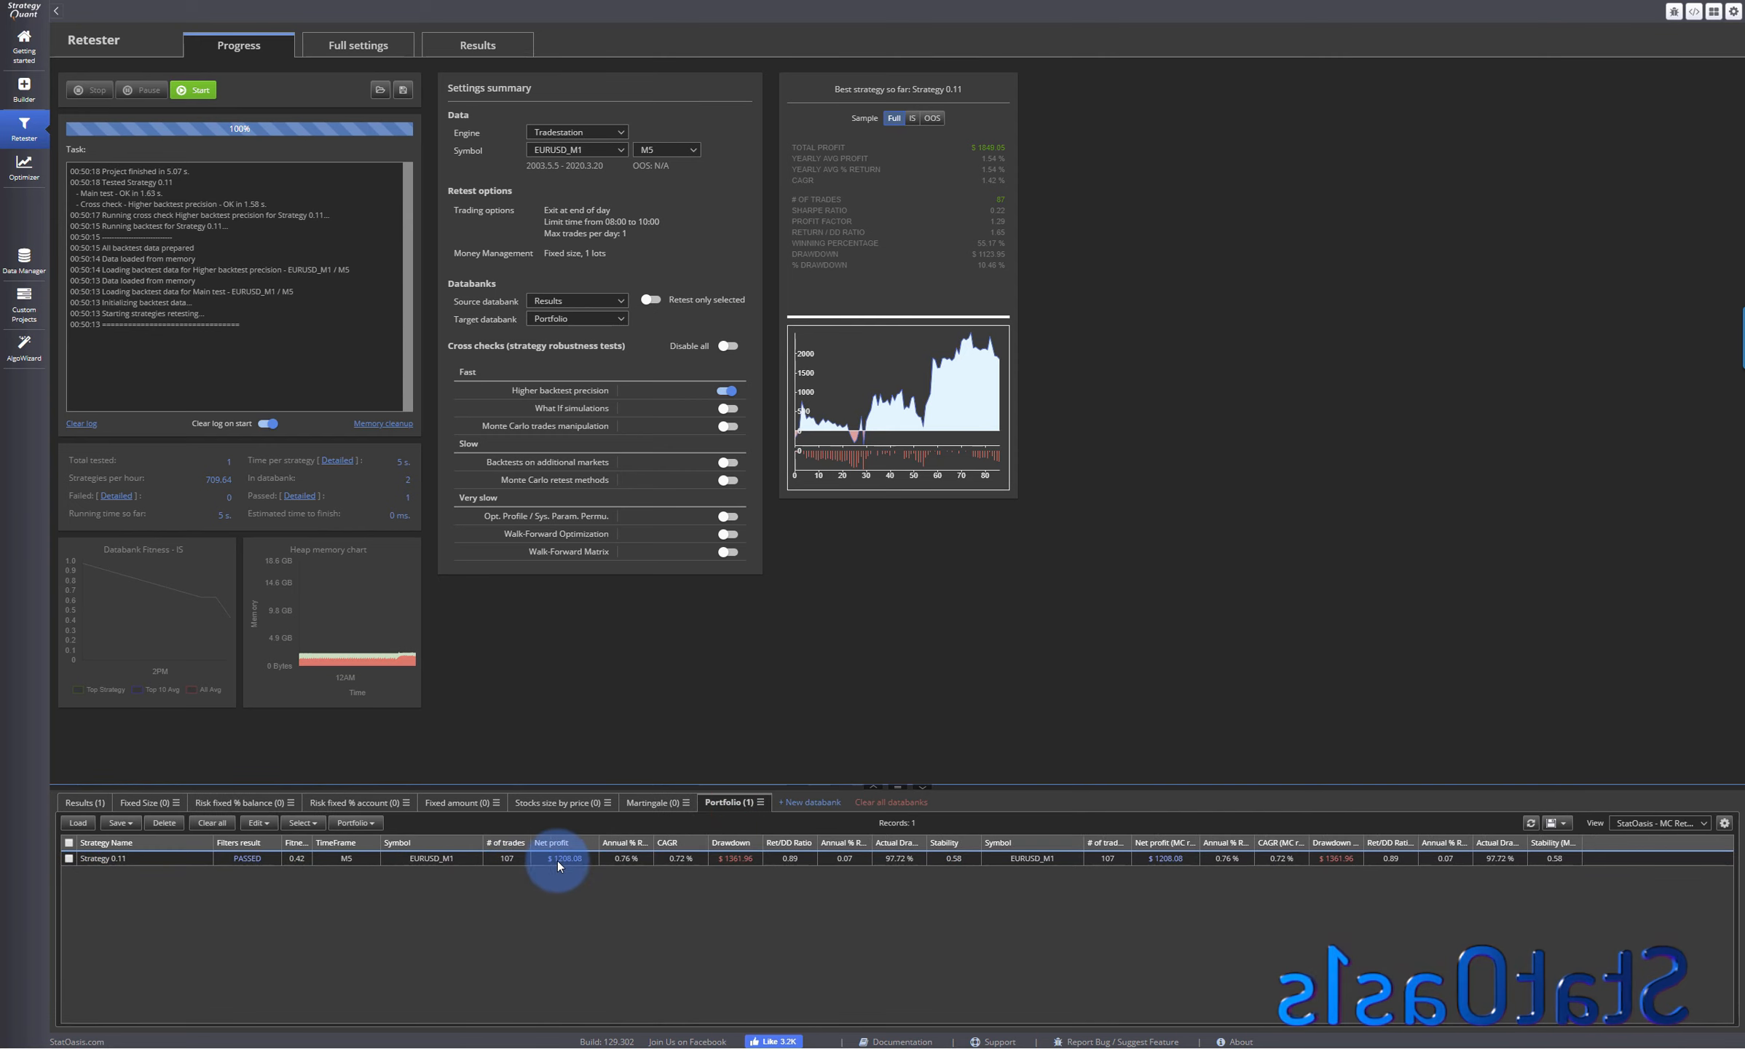
{"action": "left_click", "coordinate": [1666, 824]}
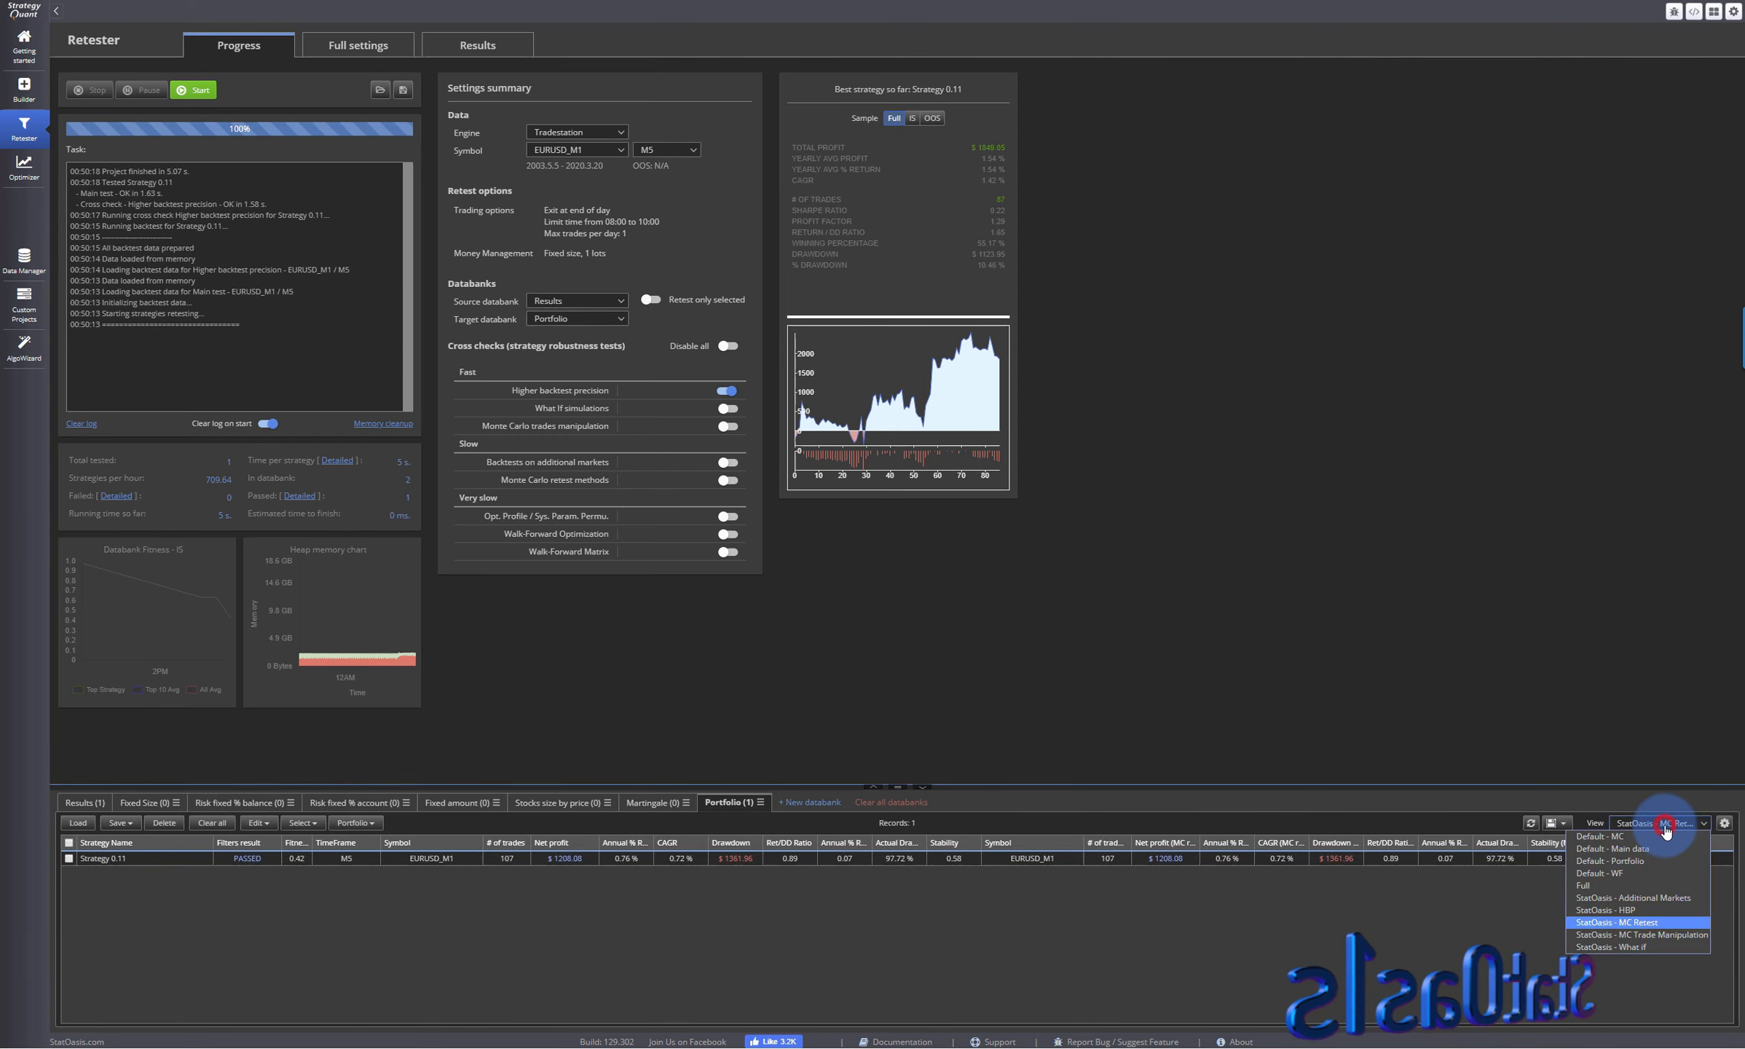
{"action": "left_click", "coordinate": [1650, 910]}
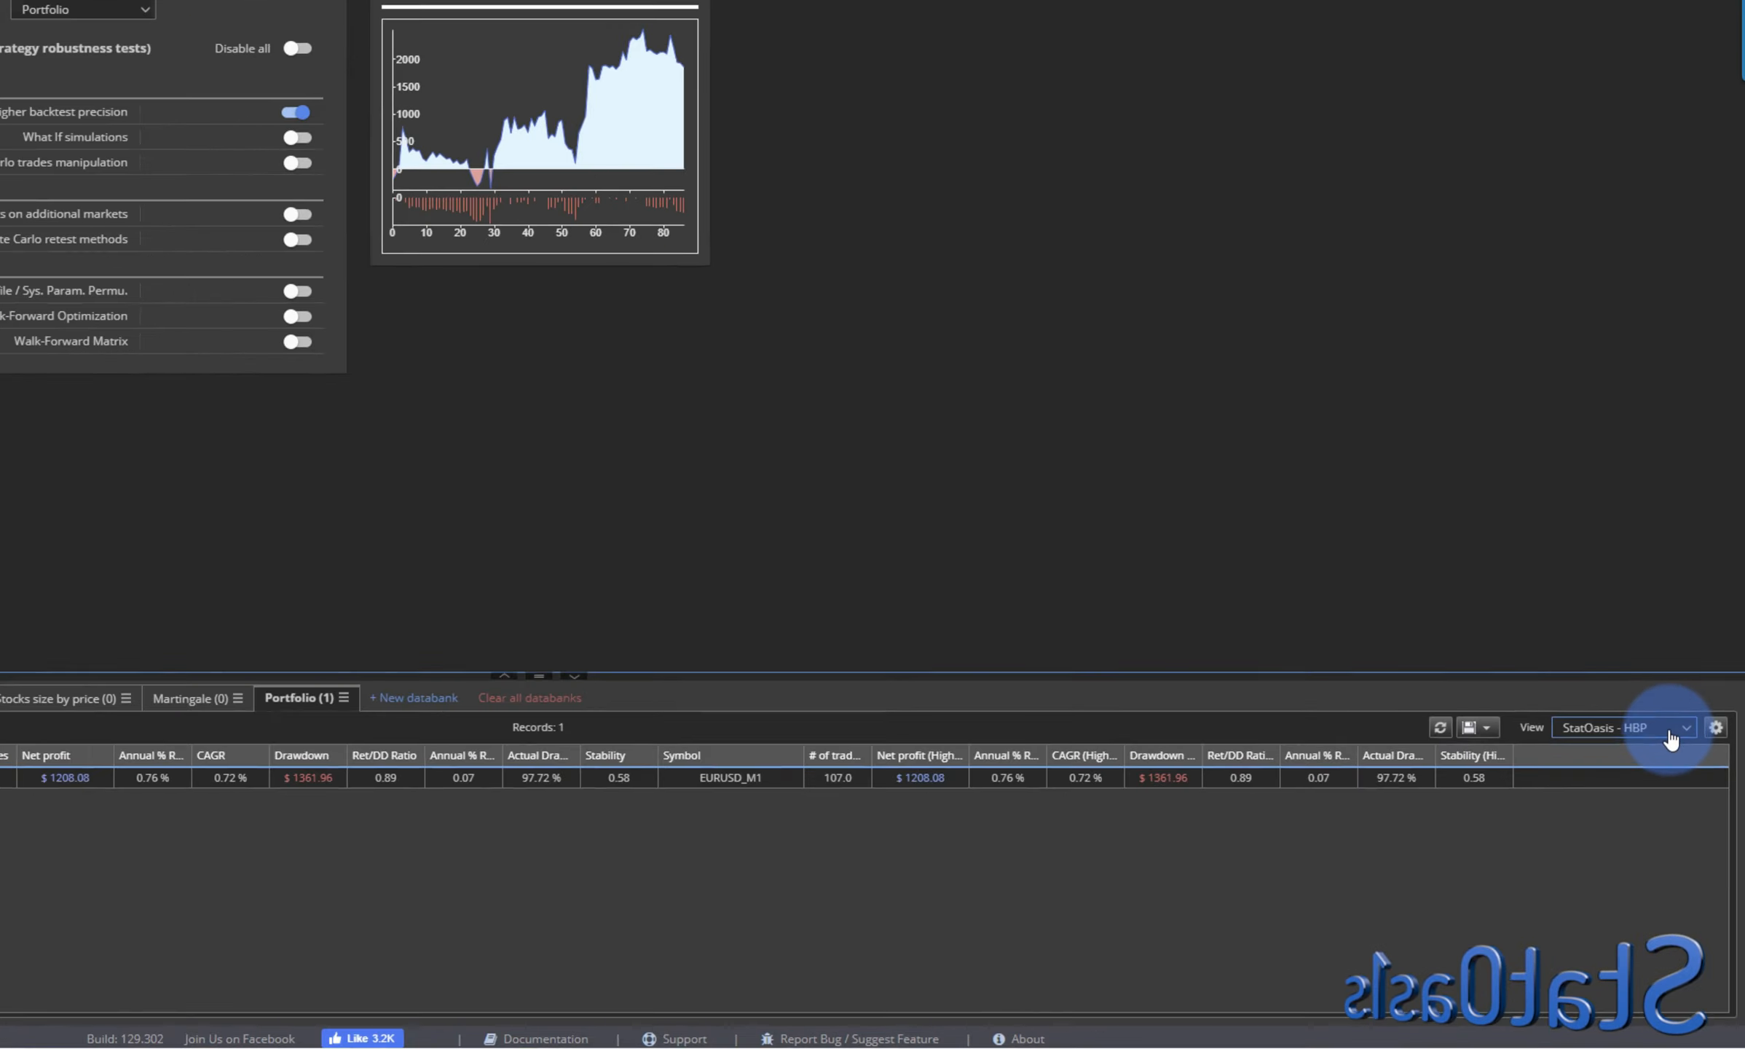
- Try the Default - MC and StatOasis - HBP views on the Portfolio databank and settle on Default - Main data
{"action": "left_click", "coordinate": [1698, 824]}
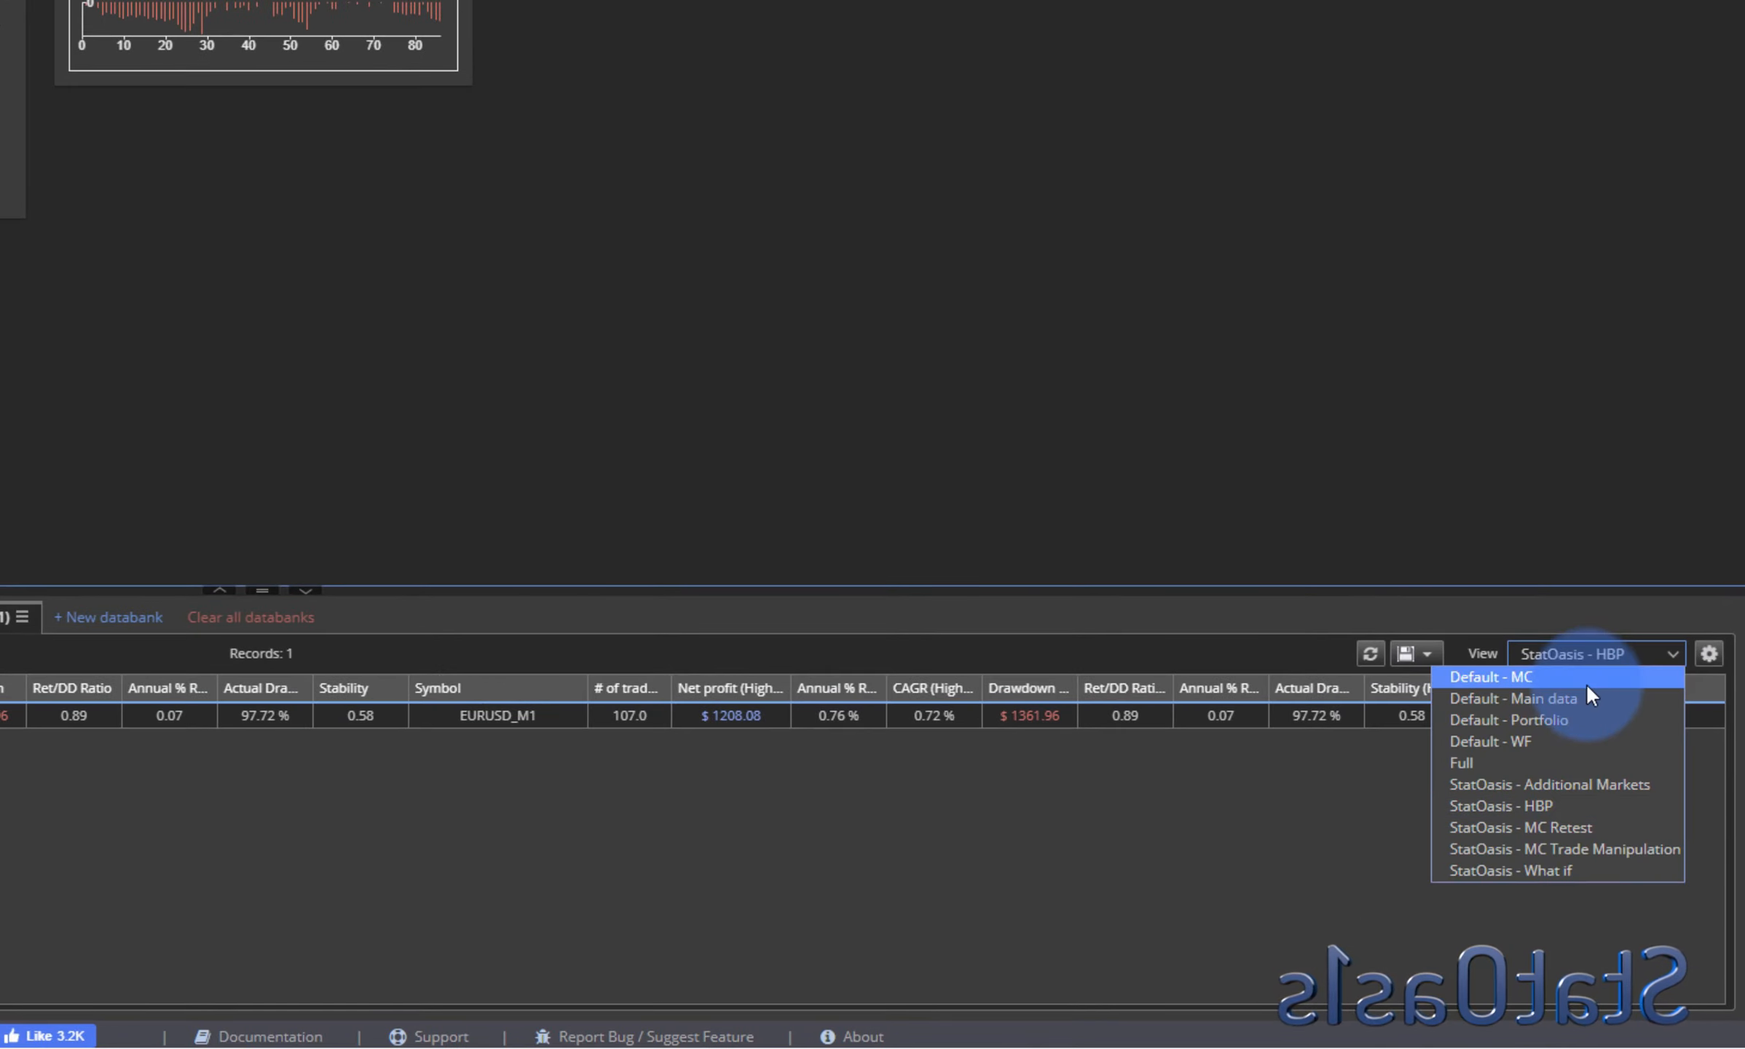
{"action": "left_click", "coordinate": [1586, 683]}
{"action": "left_click", "coordinate": [1603, 660]}
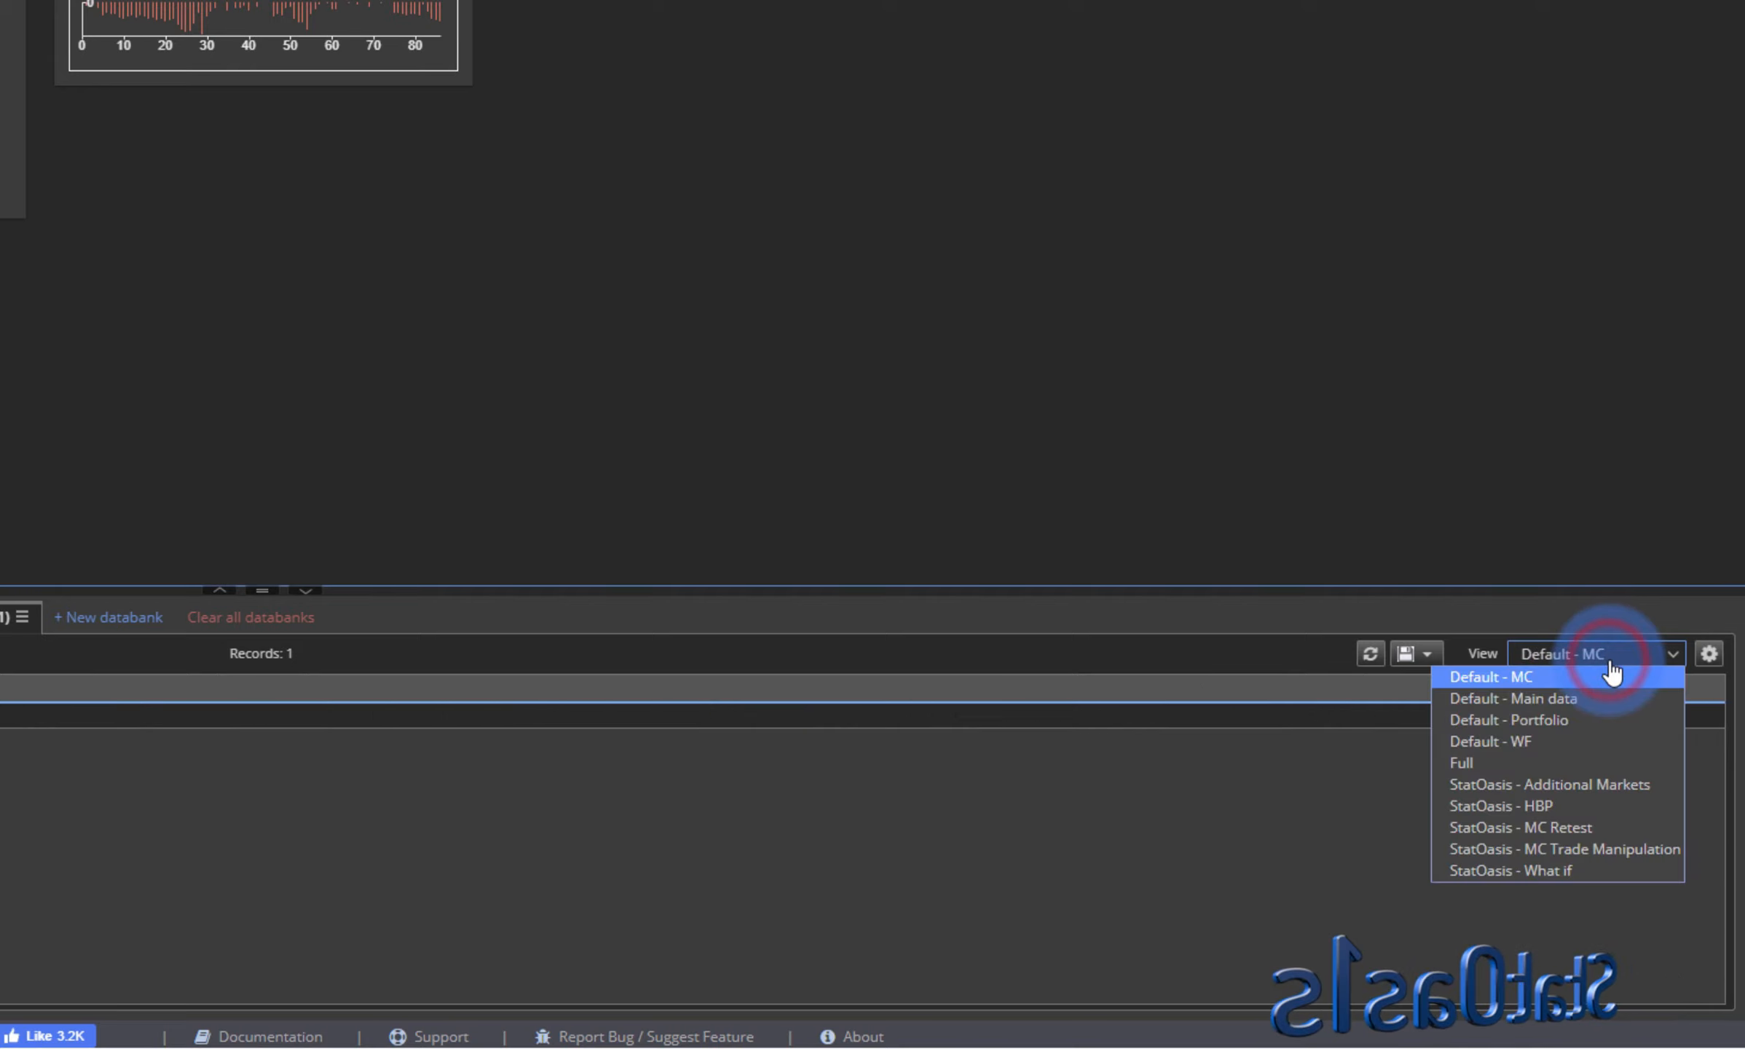
{"action": "left_click", "coordinate": [1598, 695]}
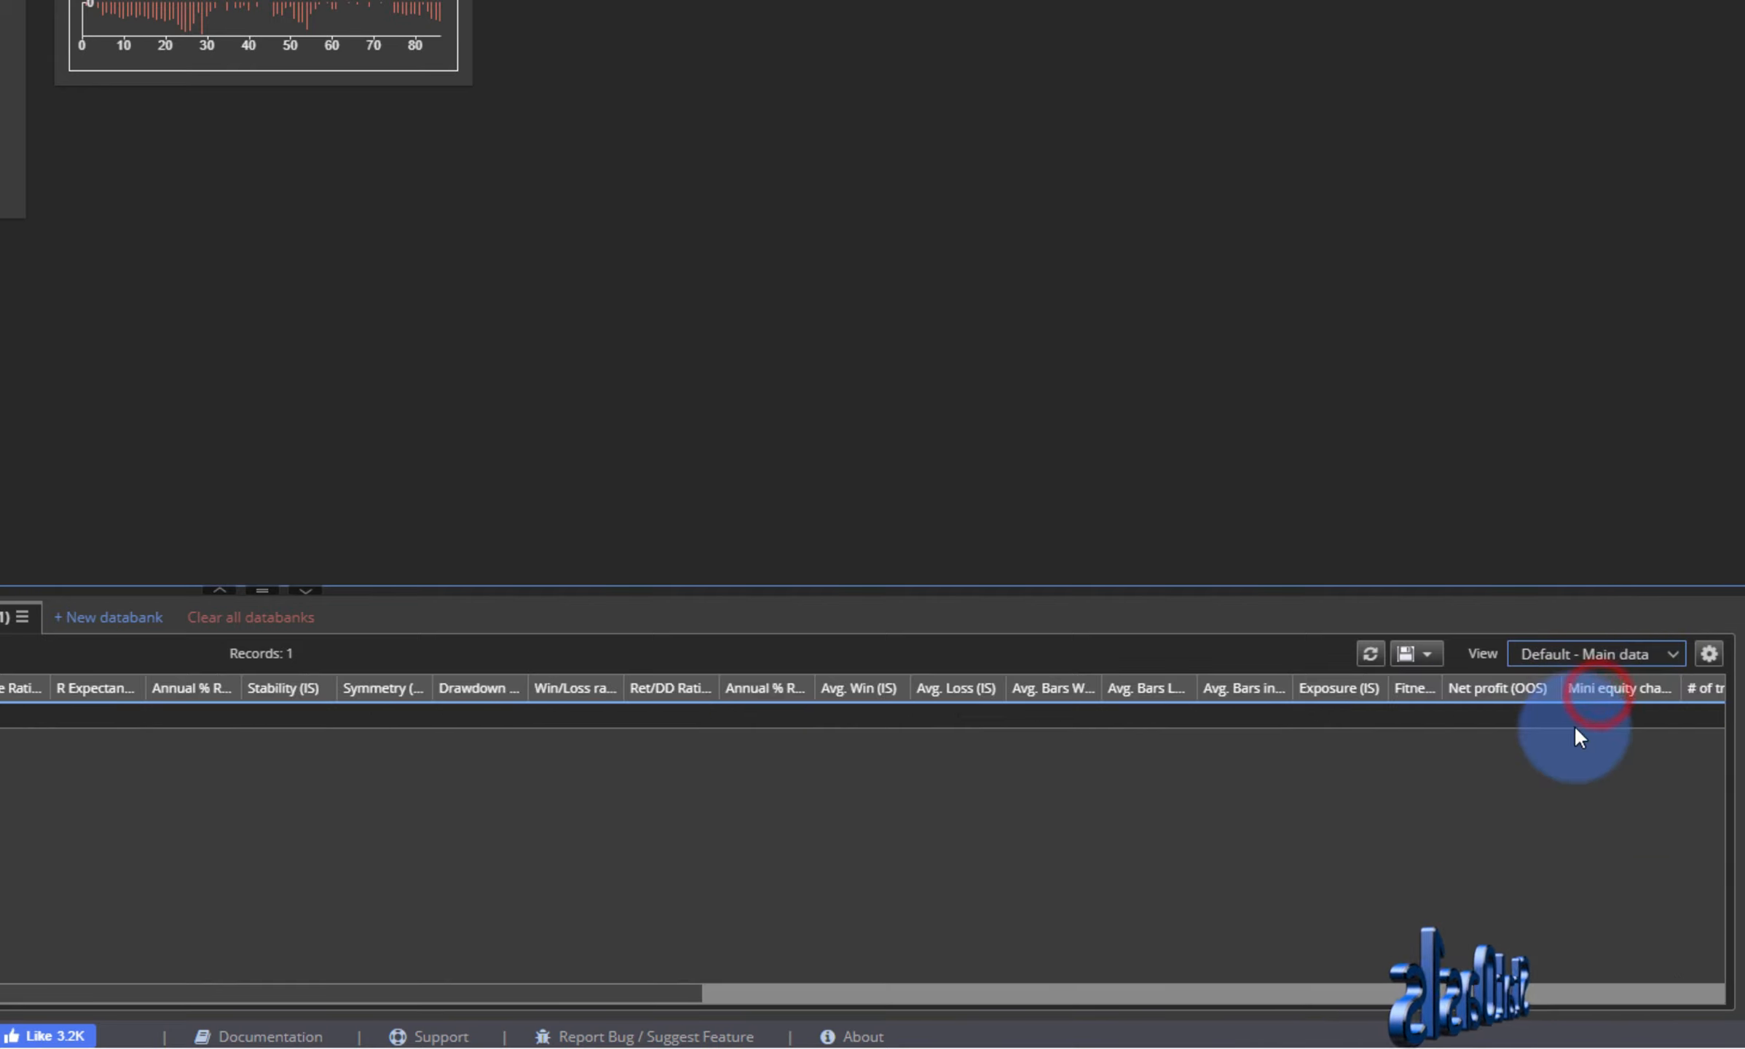
{"action": "left_click", "coordinate": [1610, 656]}
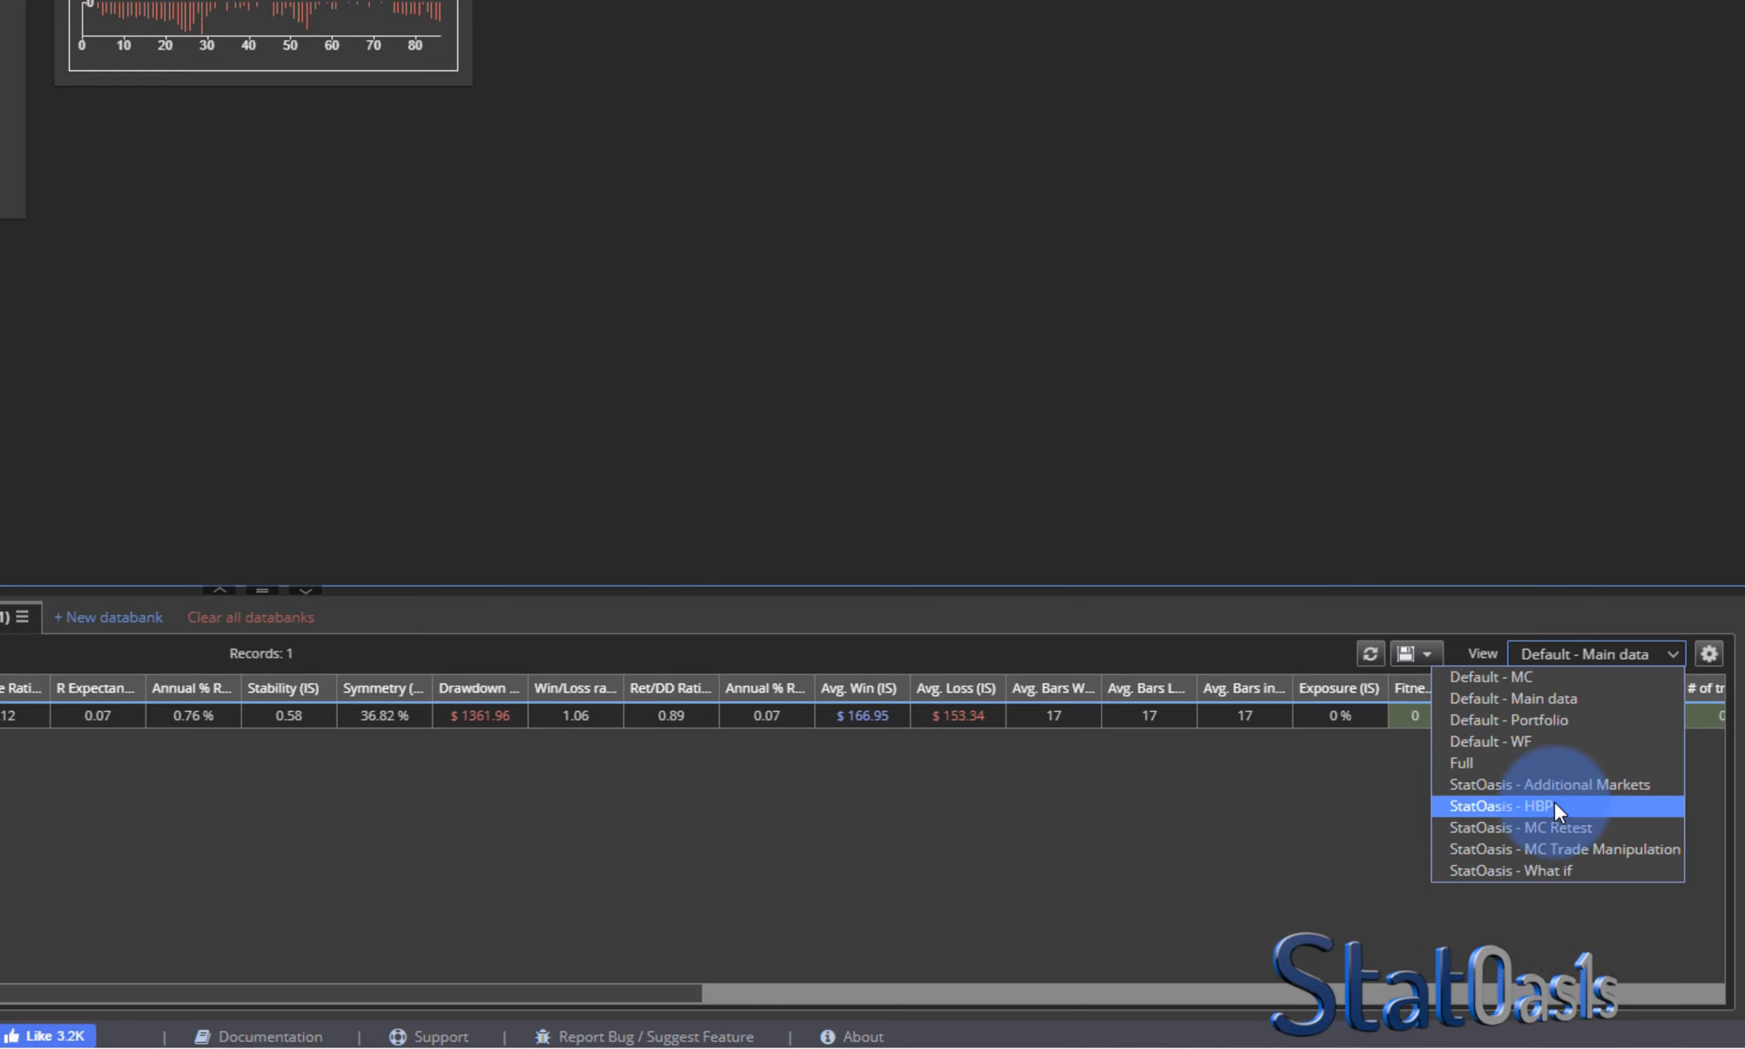
{"action": "left_click", "coordinate": [1553, 804]}
{"action": "left_click", "coordinate": [1593, 659]}
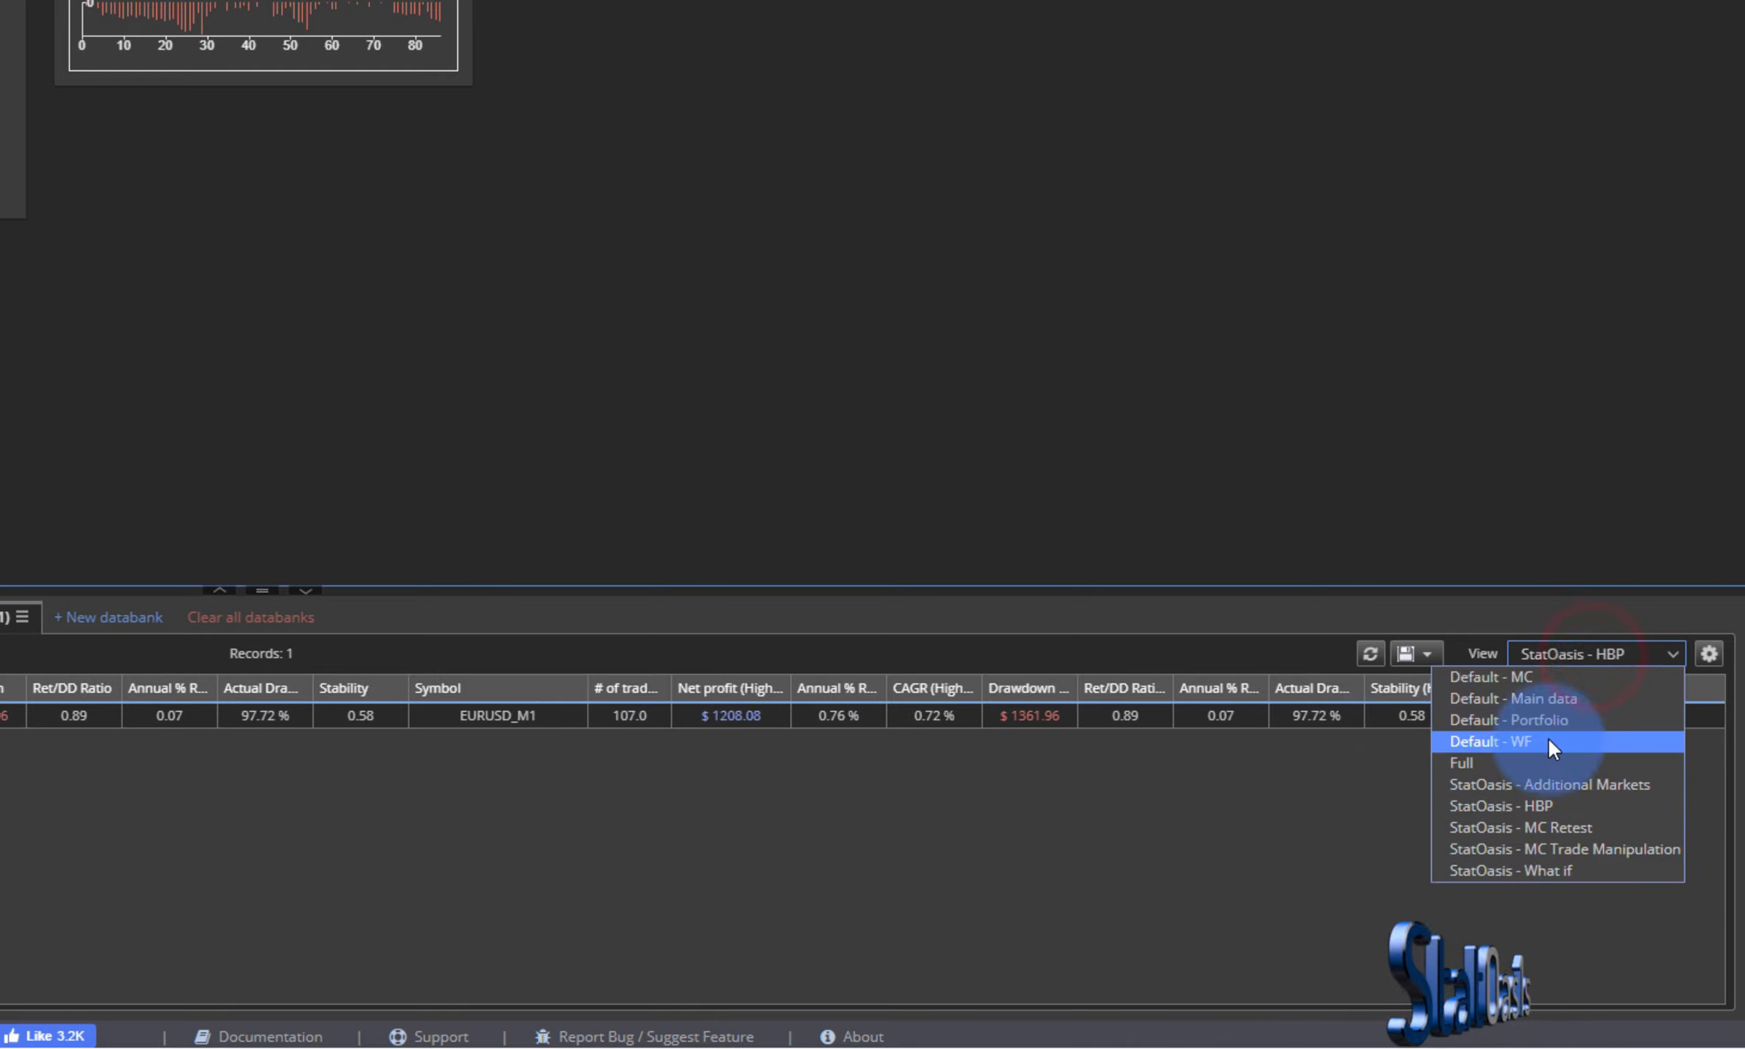
{"action": "left_click", "coordinate": [1564, 697]}
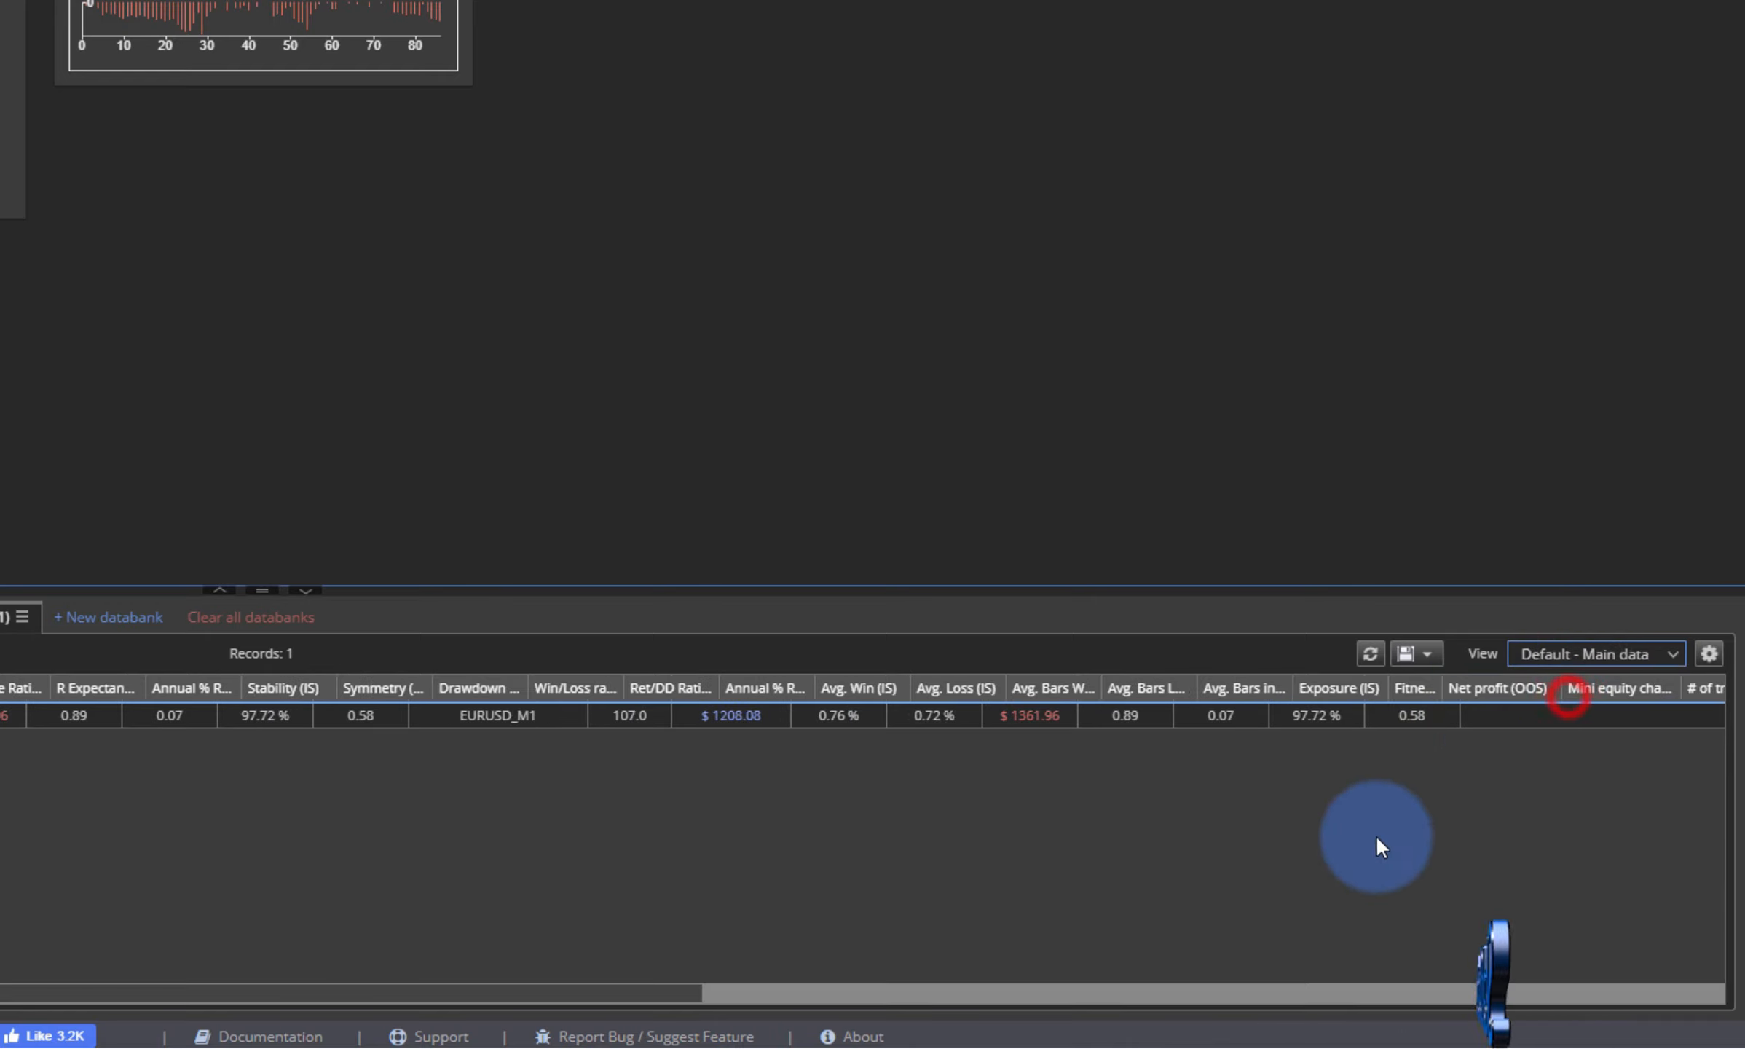
- Clone the Default - Main data view and name the copy "Default - client"
{"action": "left_click", "coordinate": [1708, 657]}
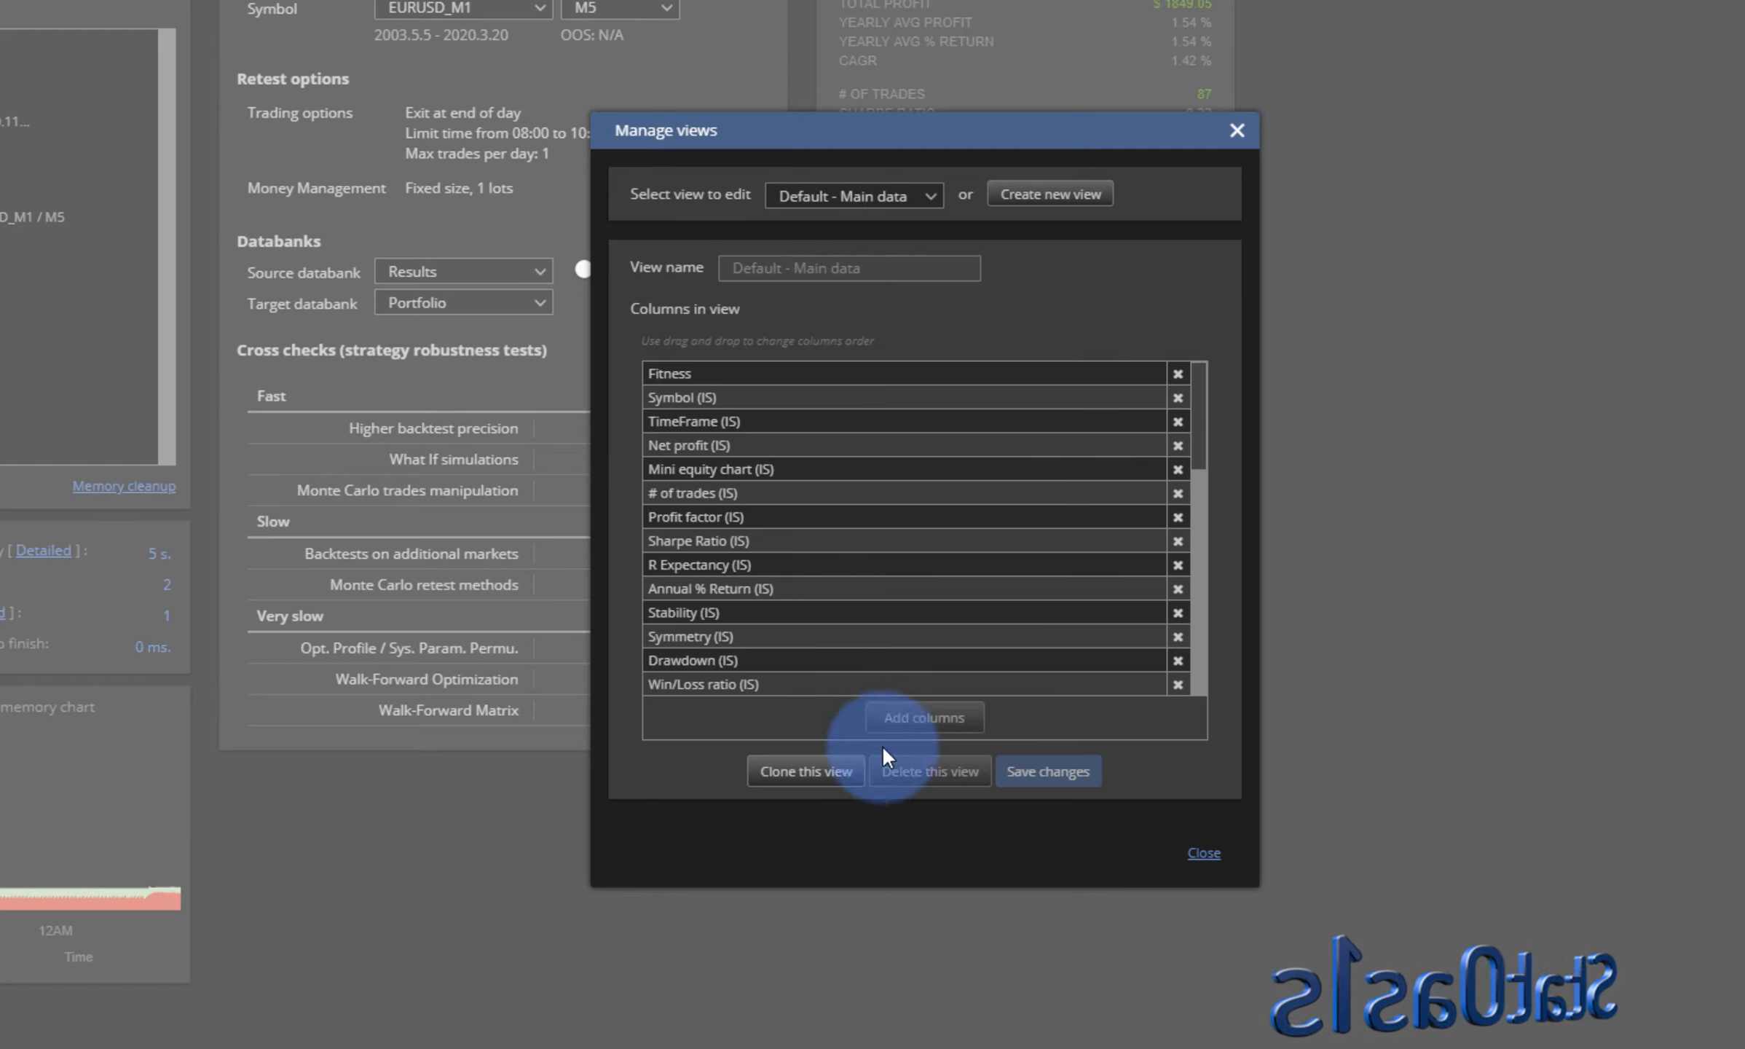
{"action": "left_click", "coordinate": [819, 773]}
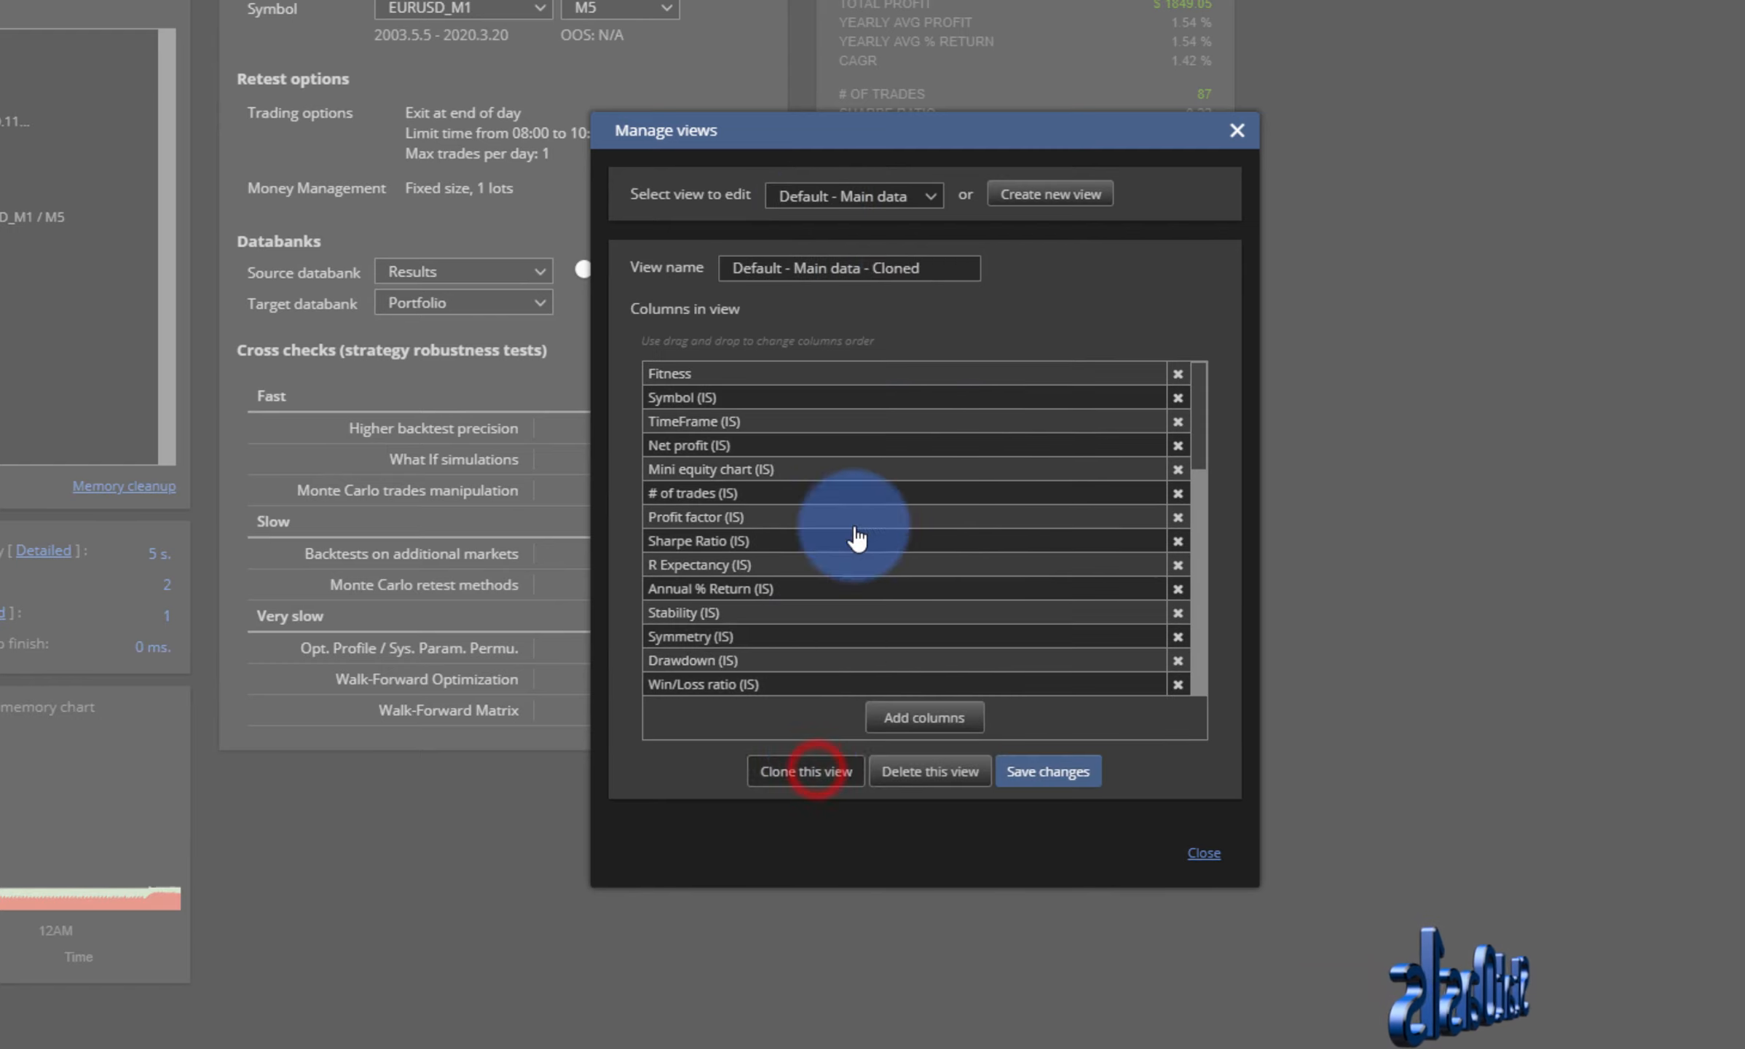
{"action": "left_click_drag", "start_coordinate": [874, 269], "coordinate": [931, 277]}
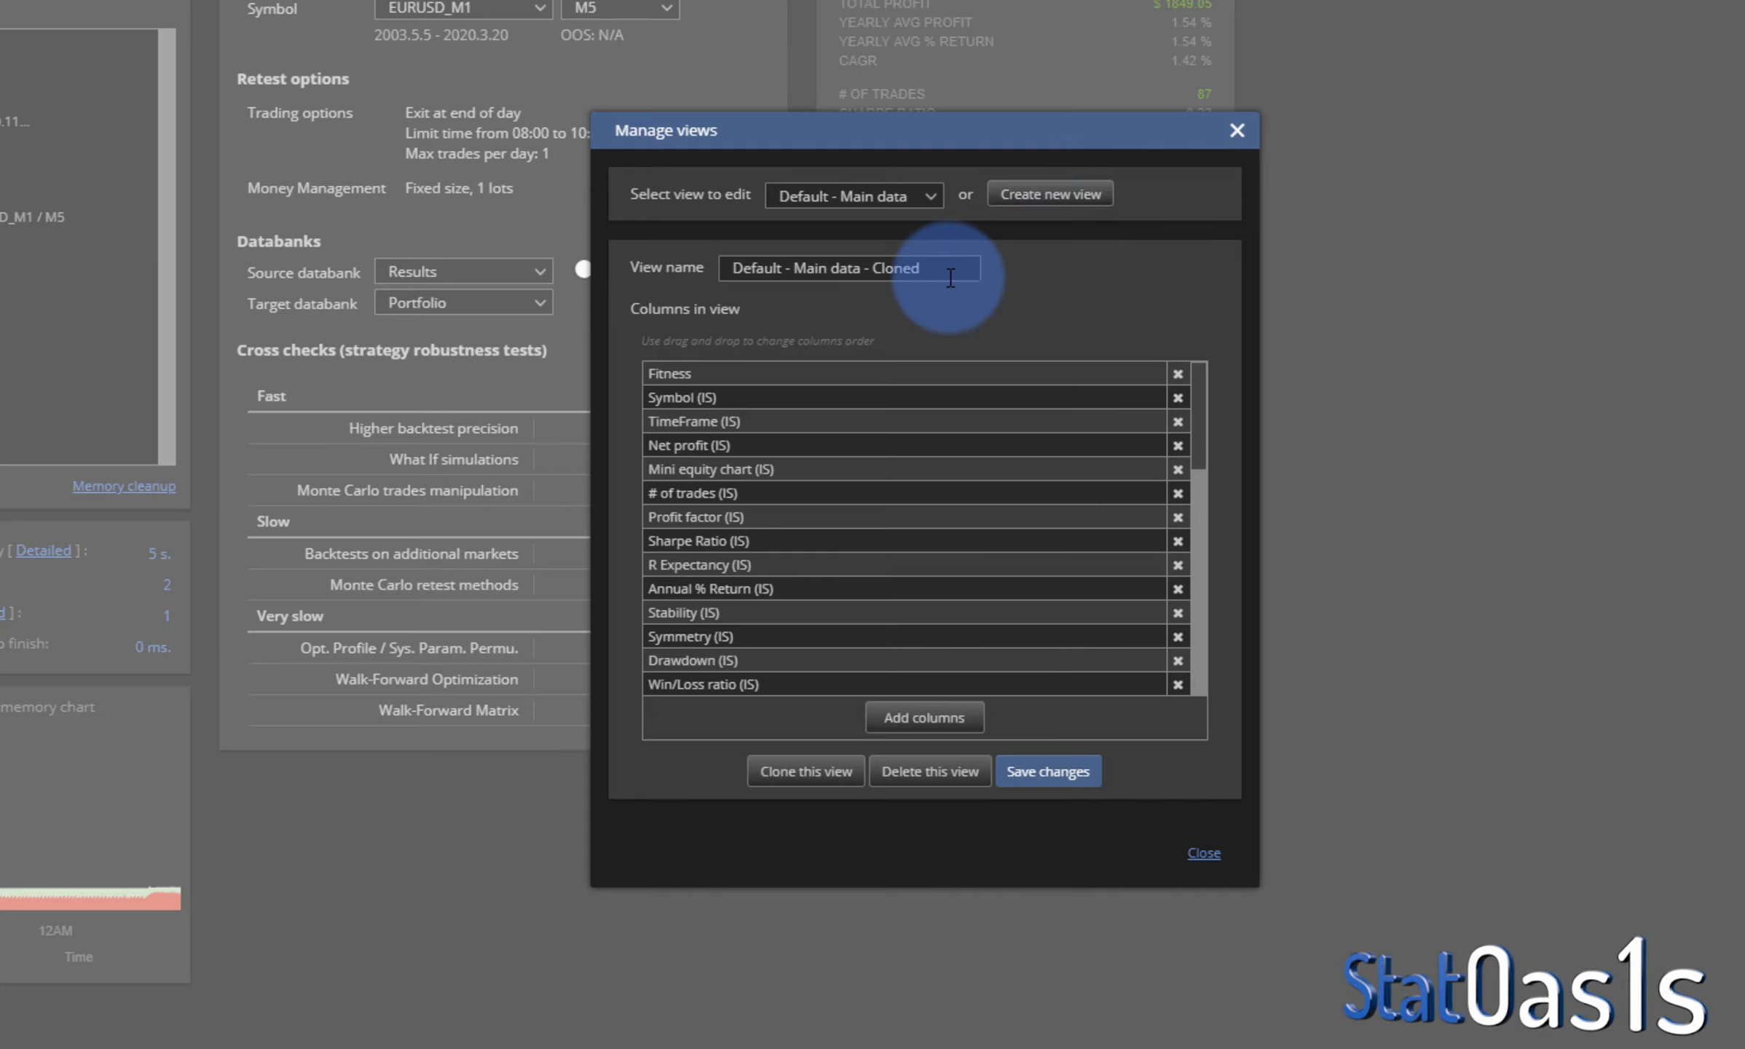
{"action": "left_click_drag", "start_coordinate": [935, 271], "coordinate": [796, 269]}
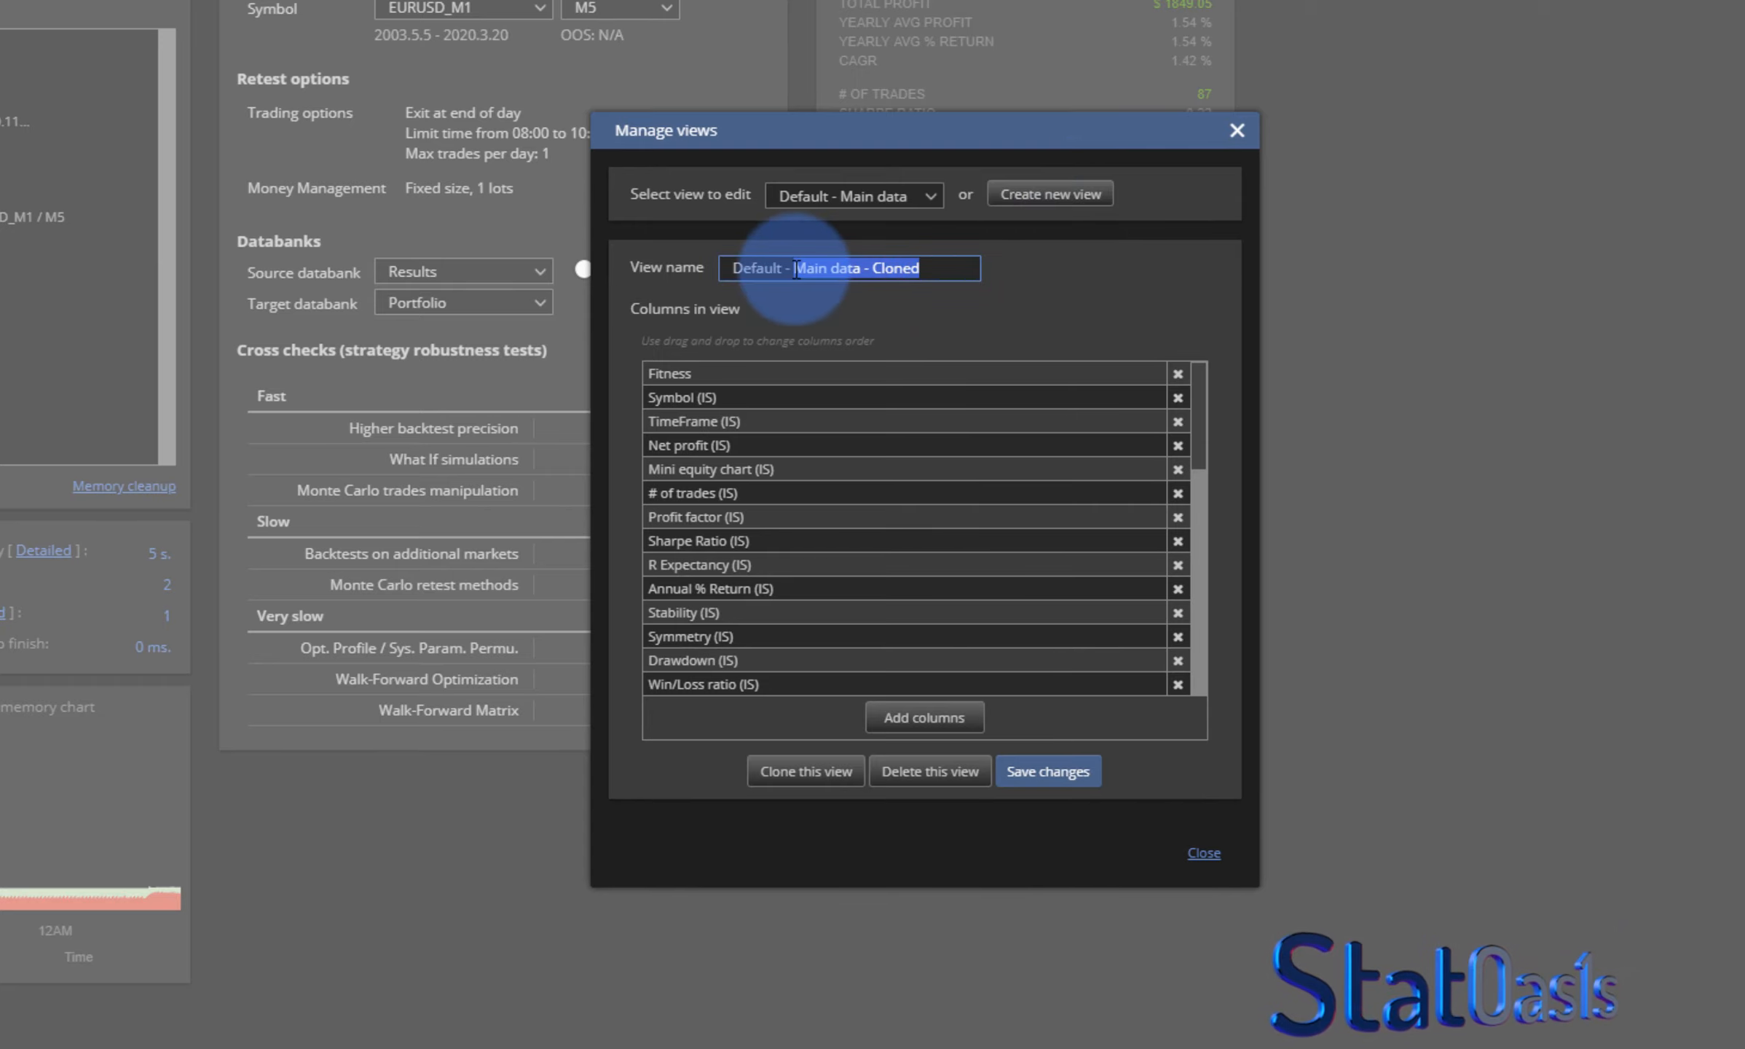
{"action": "type", "text": "di"}
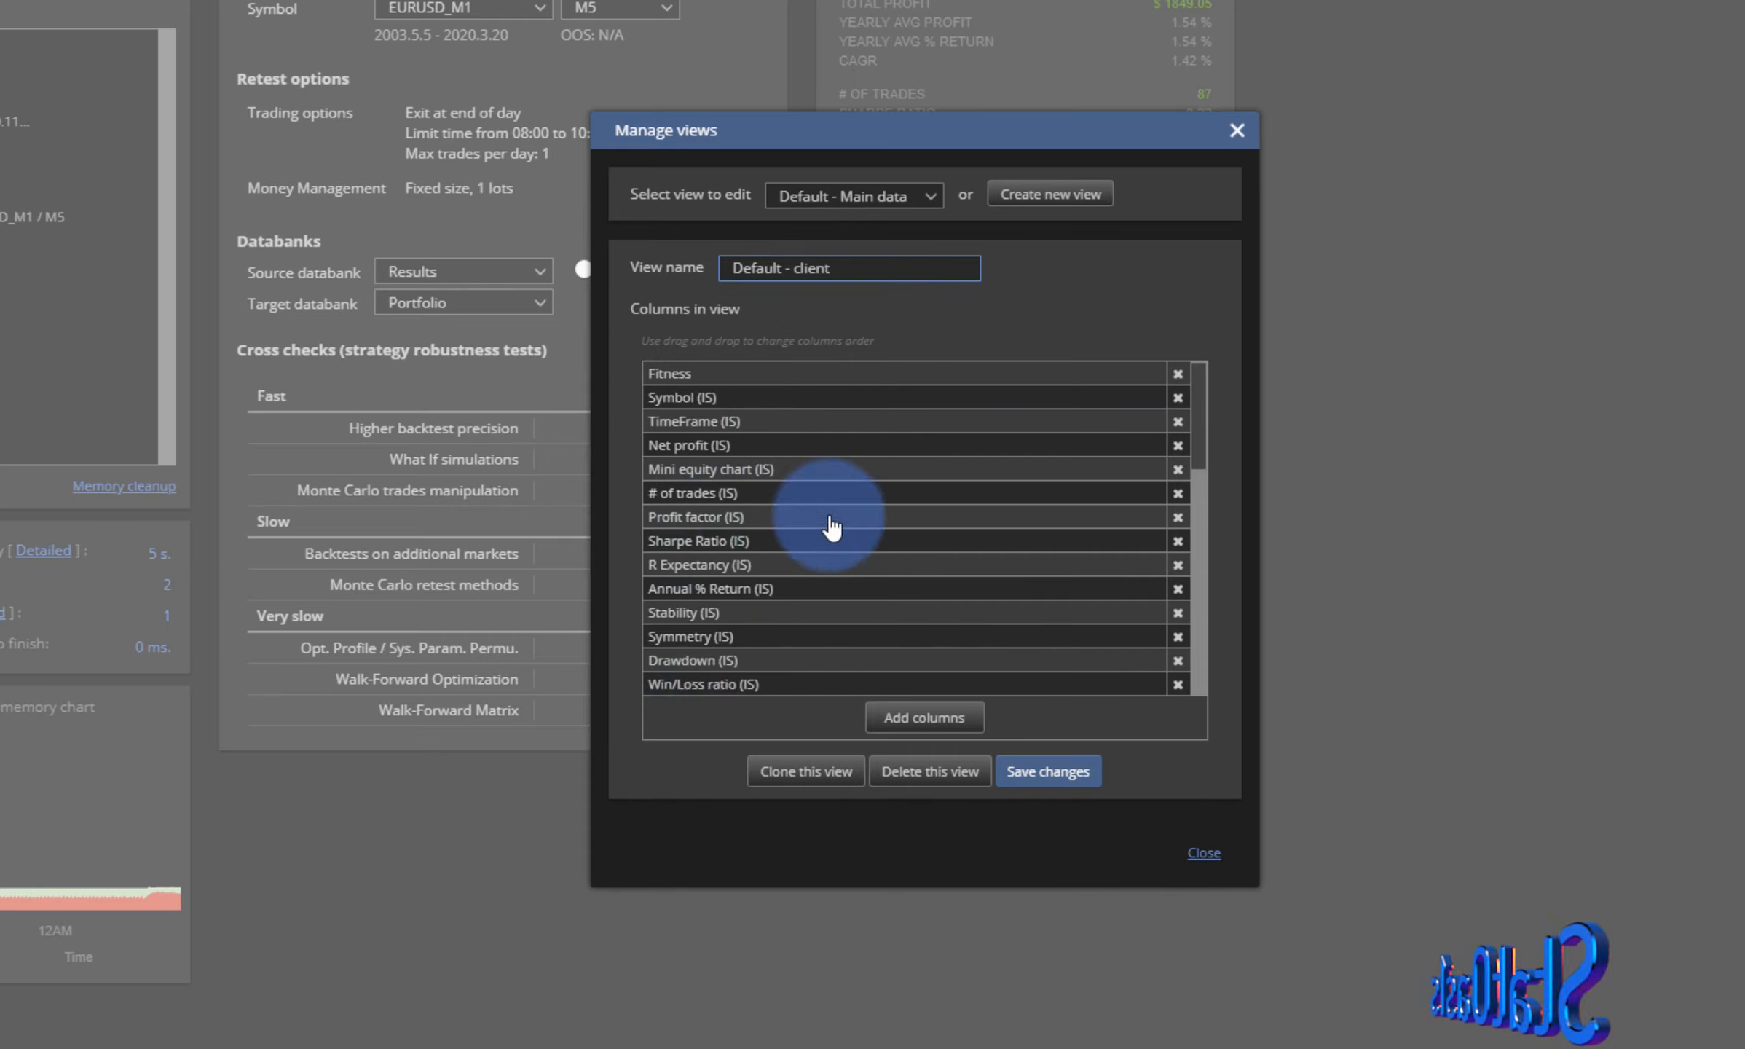
- Examine the cloned view's columns and the columns available to add, and close the view manager without saving
{"action": "left_click_drag", "start_coordinate": [1201, 421], "coordinate": [1214, 500]}
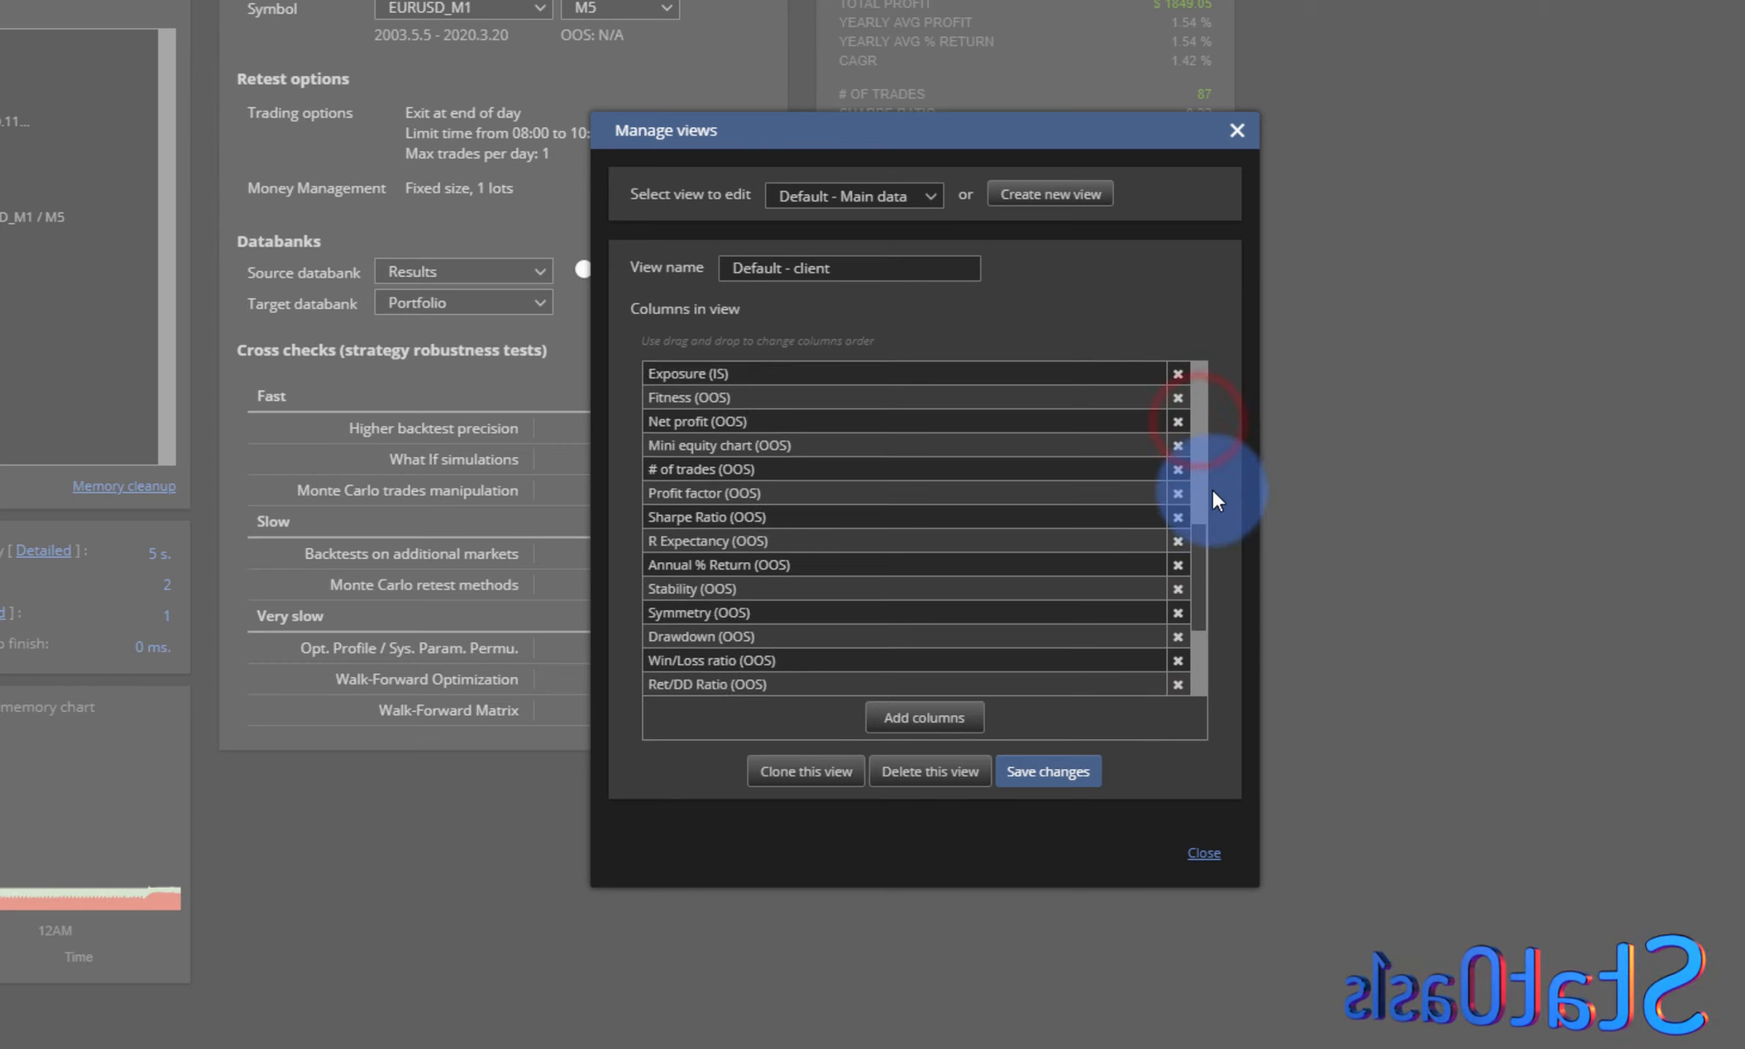
{"action": "scroll", "coordinate": [967, 682], "scroll_direction": "up", "scroll_amount": 5}
{"action": "left_click", "coordinate": [903, 722]}
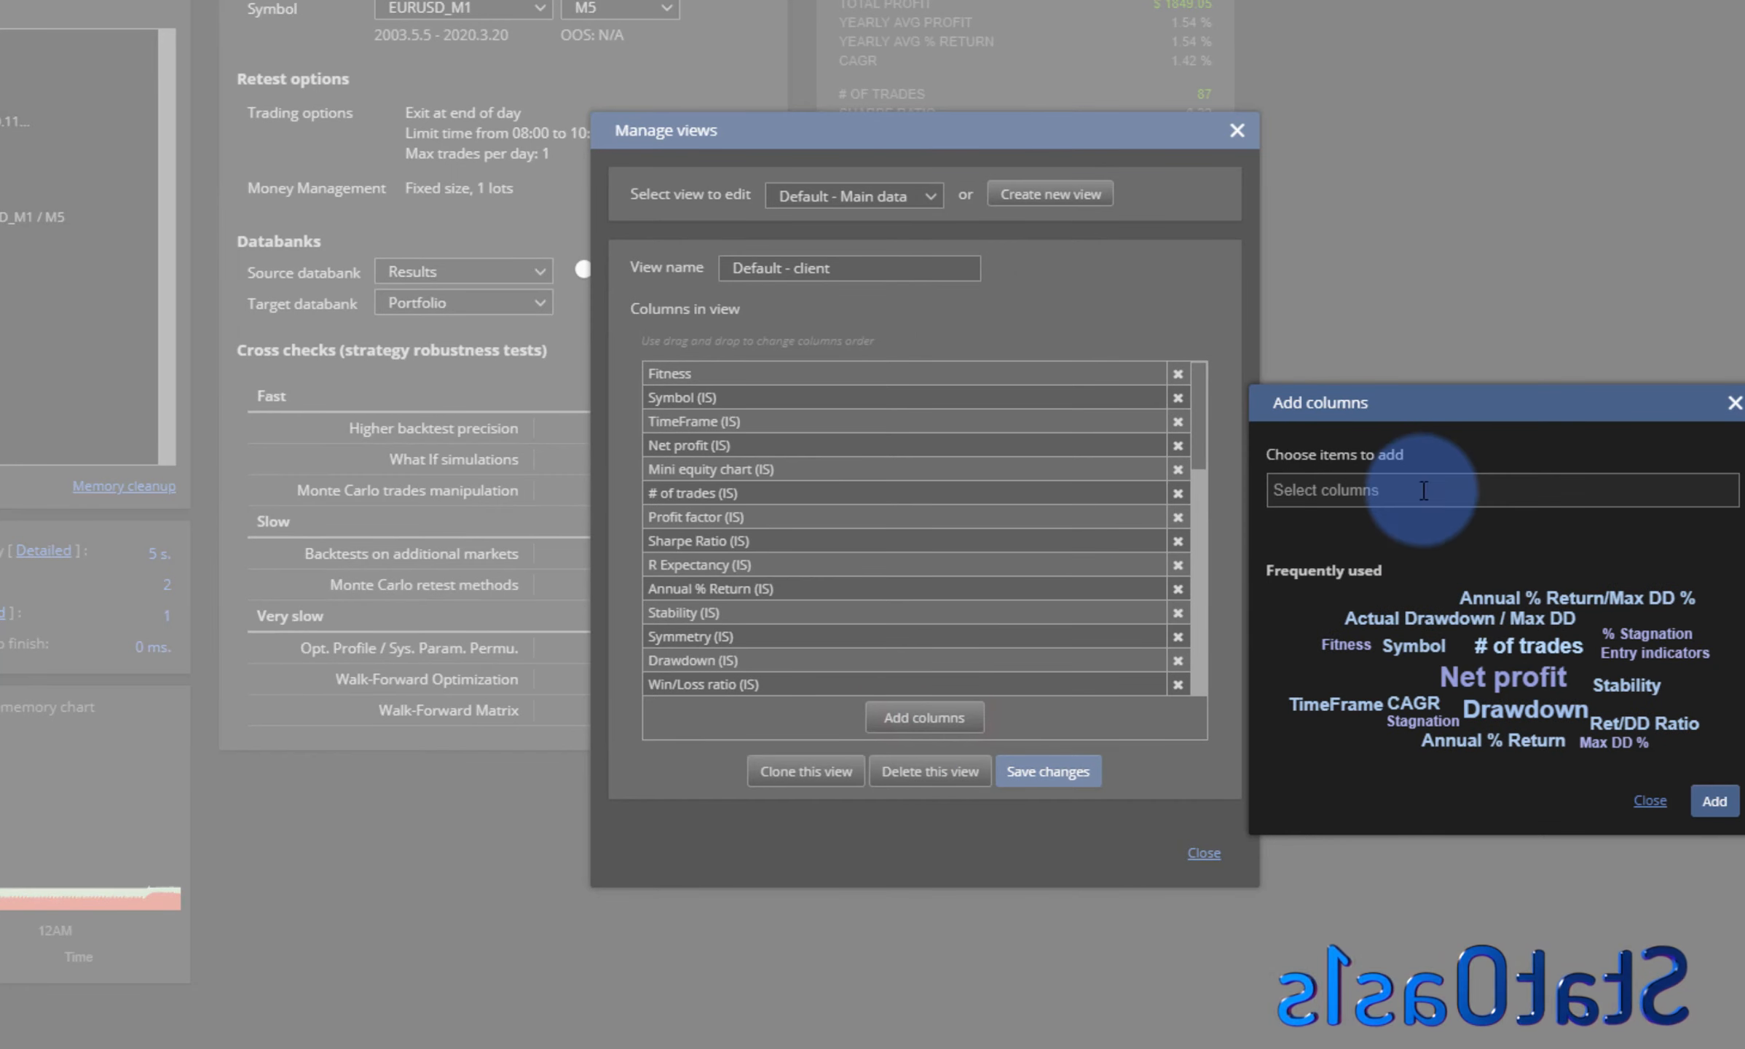
{"action": "left_click", "coordinate": [1423, 490]}
{"action": "mouse_move", "coordinate": [1728, 516]}
{"action": "left_mouse_down"}
{"action": "mouse_move", "coordinate": [1734, 699]}
{"action": "mouse_move", "coordinate": [1731, 510]}
{"action": "left_mouse_up"}
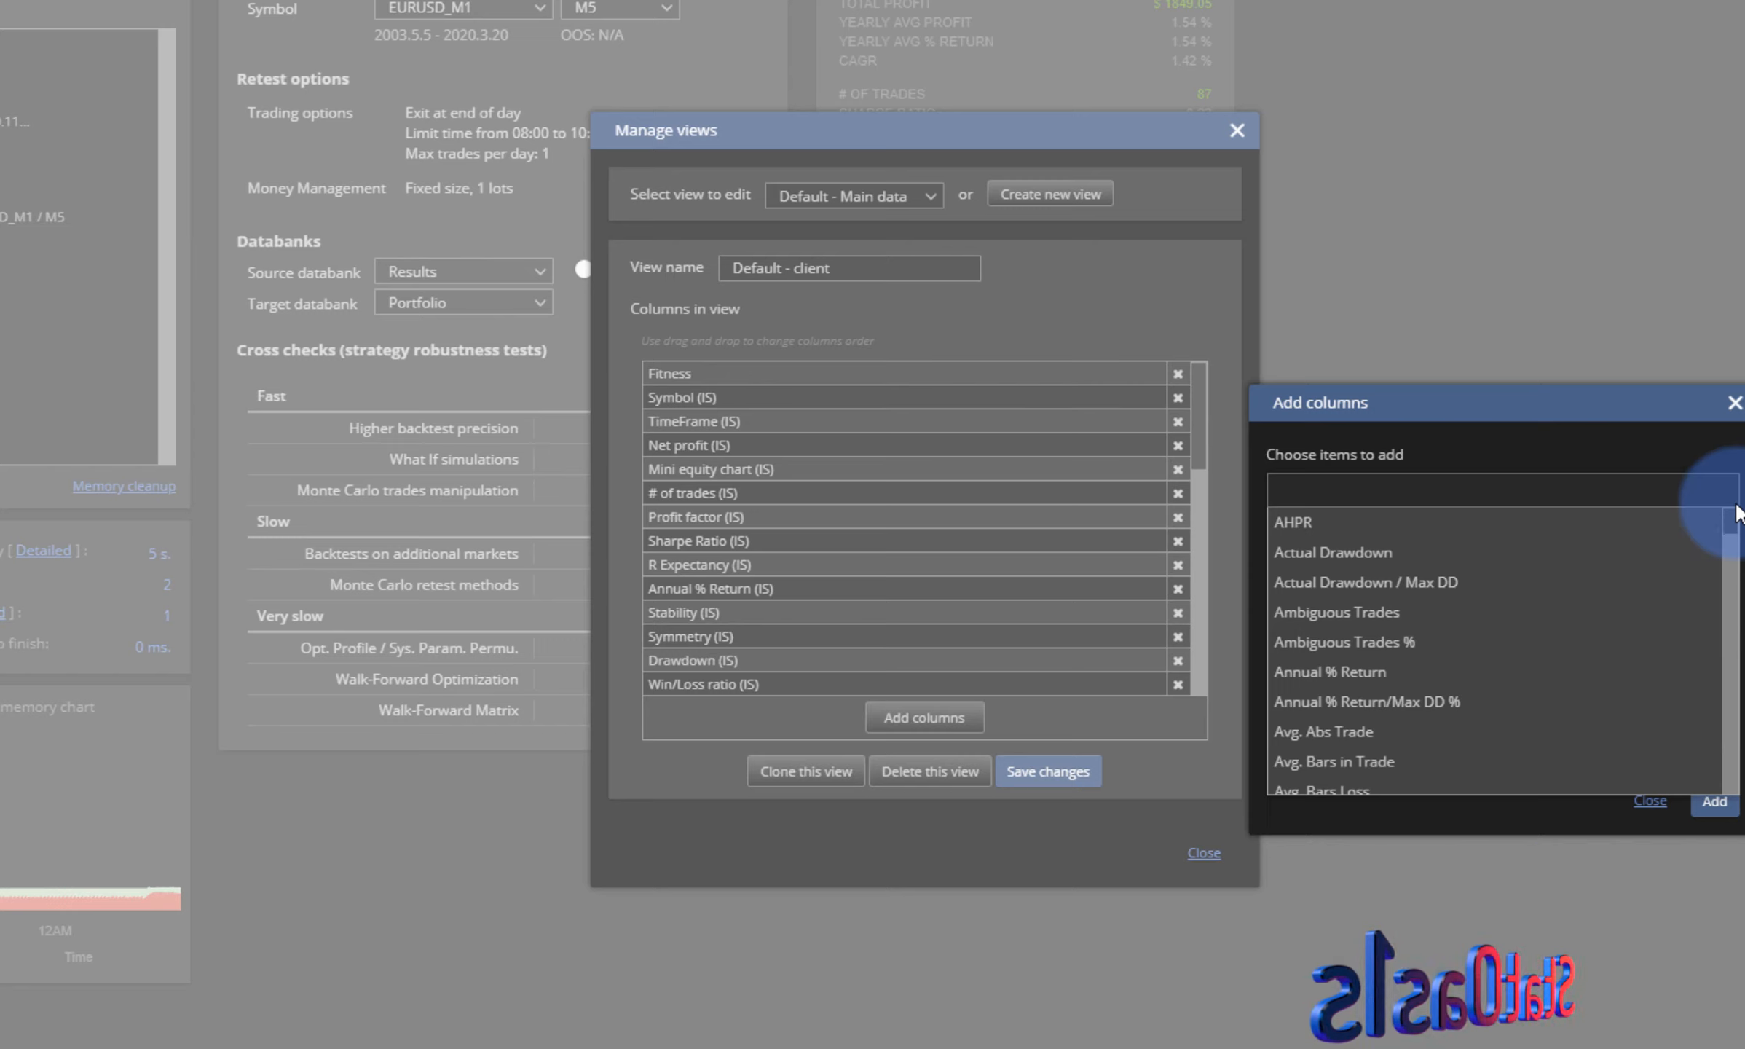
{"action": "left_click", "coordinate": [1652, 802]}
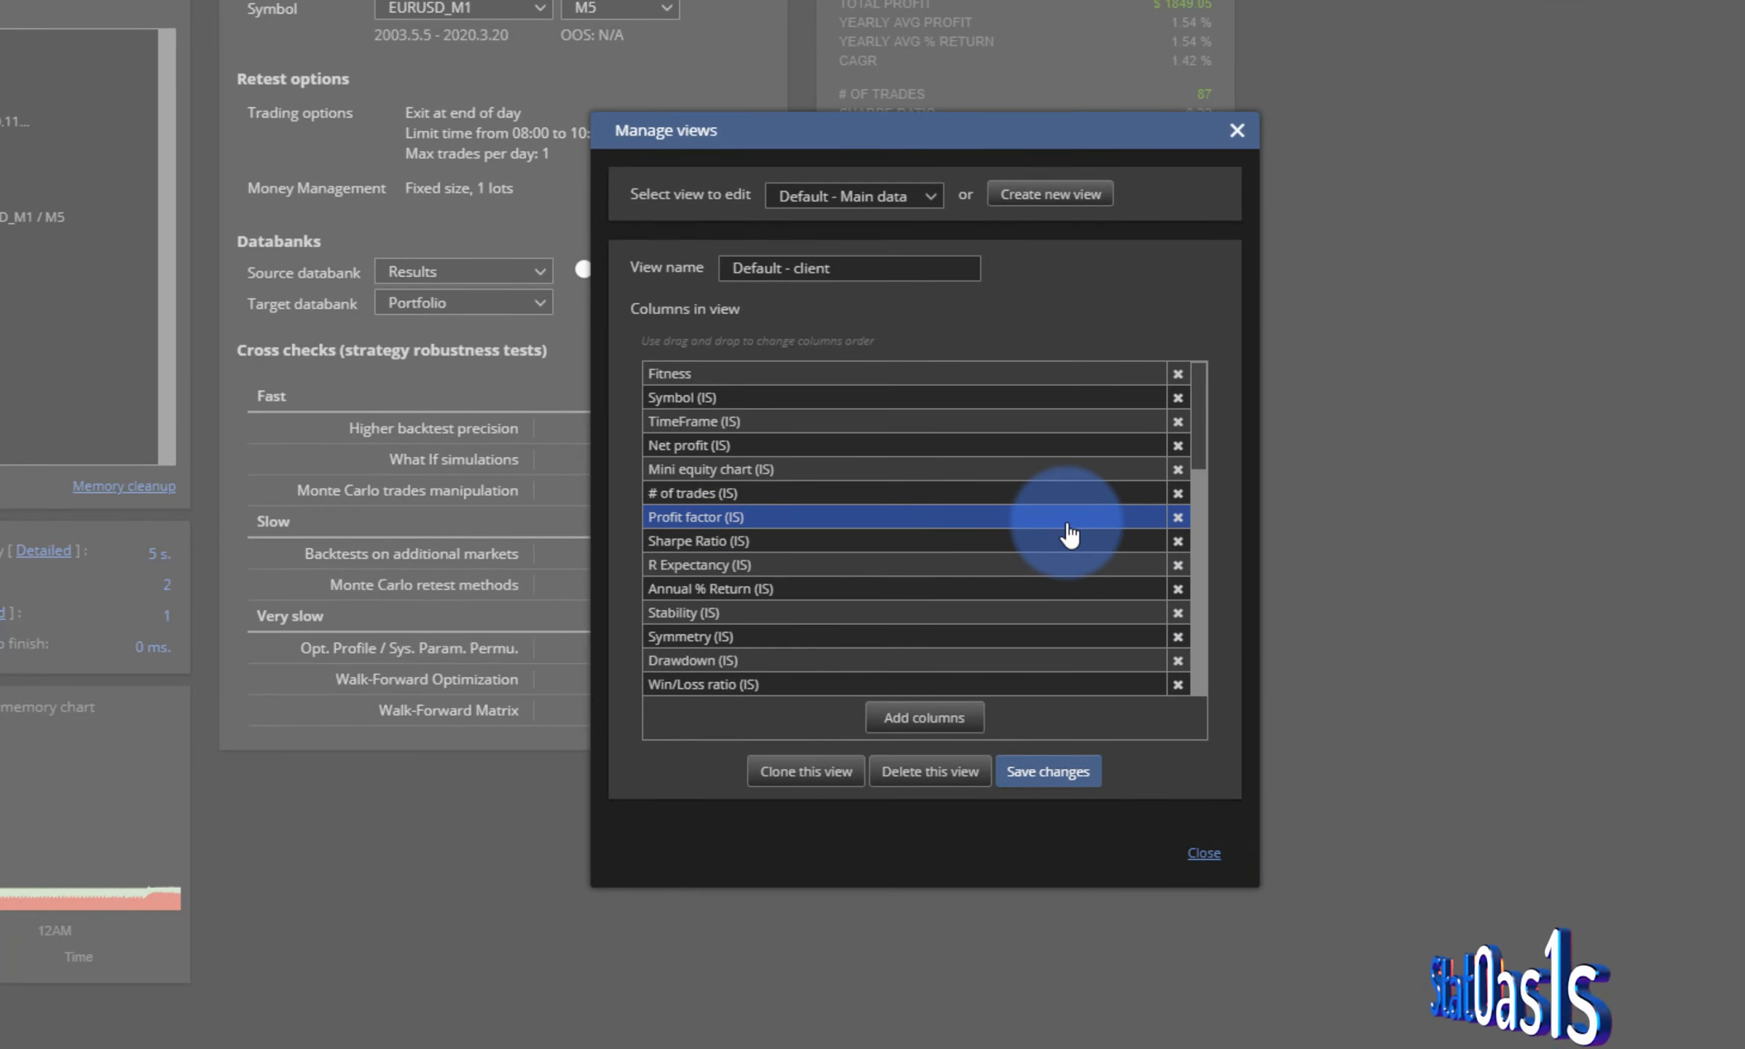
{"action": "left_click", "coordinate": [1206, 854]}
{"action": "left_click", "coordinate": [1244, 783]}
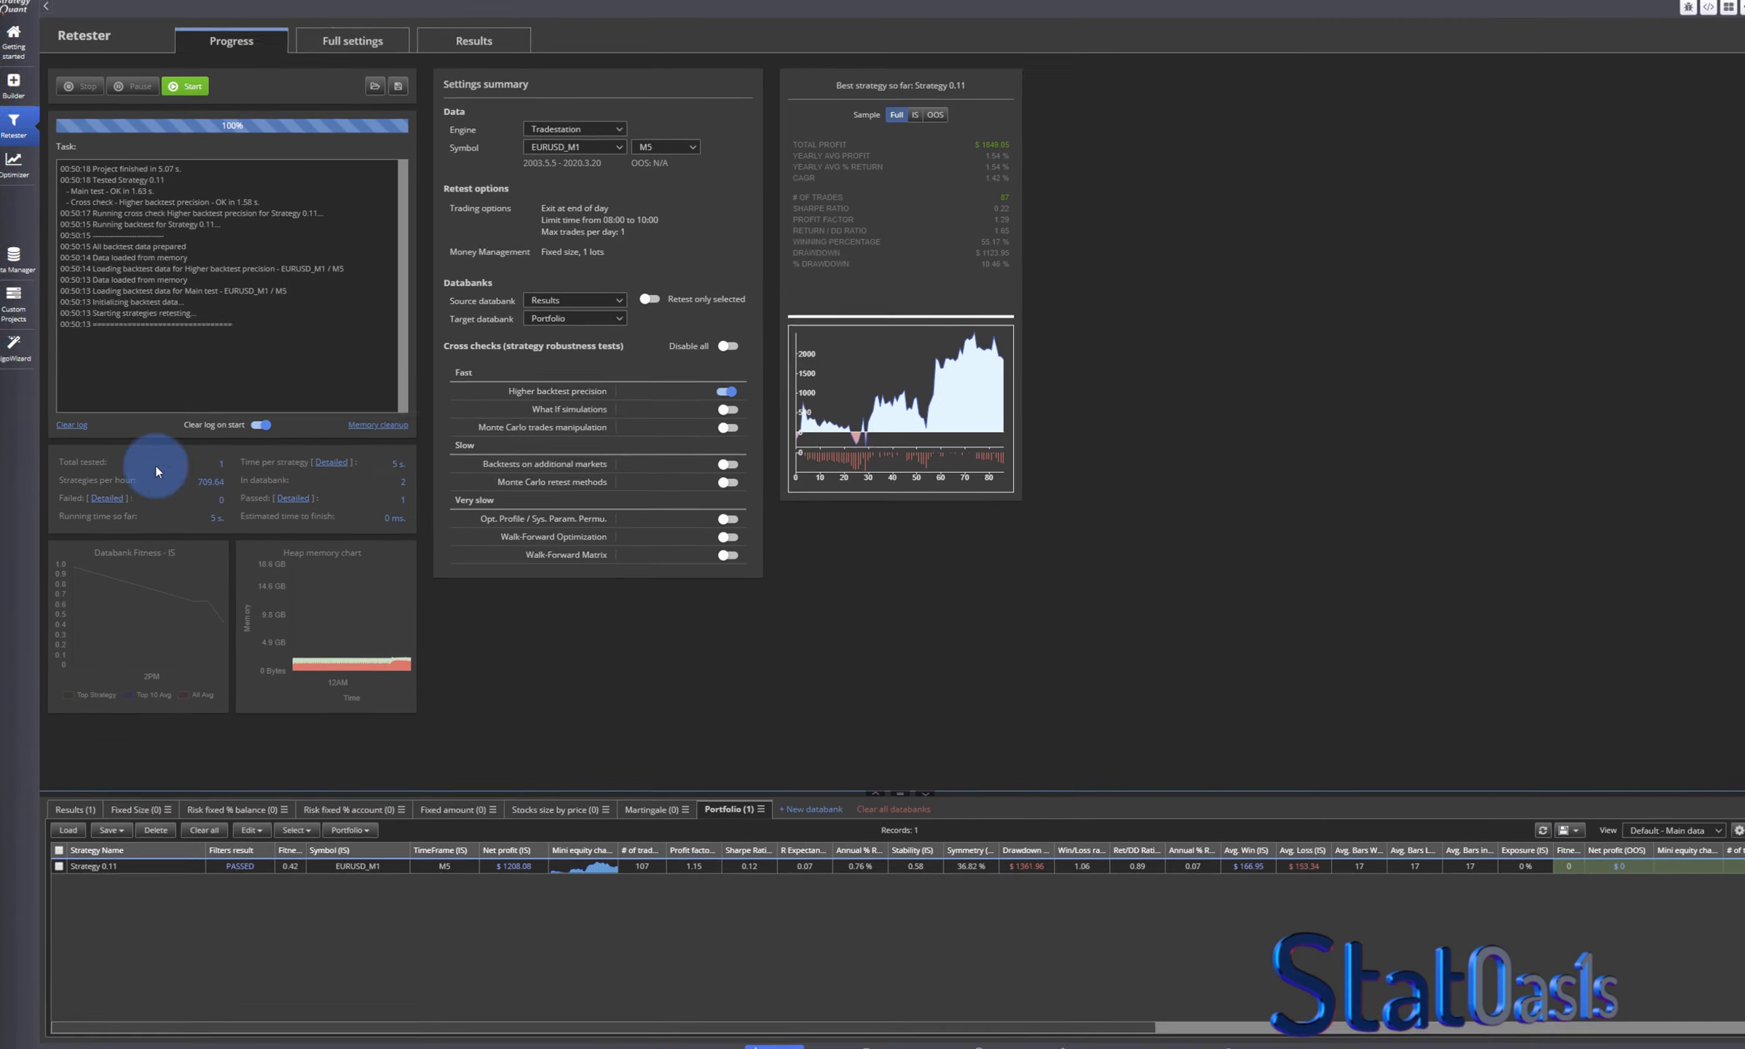
- Review the cross check settings and compare Strategy 0.11's net profit in the Portfolio and Results databanks
{"action": "left_click", "coordinate": [324, 45]}
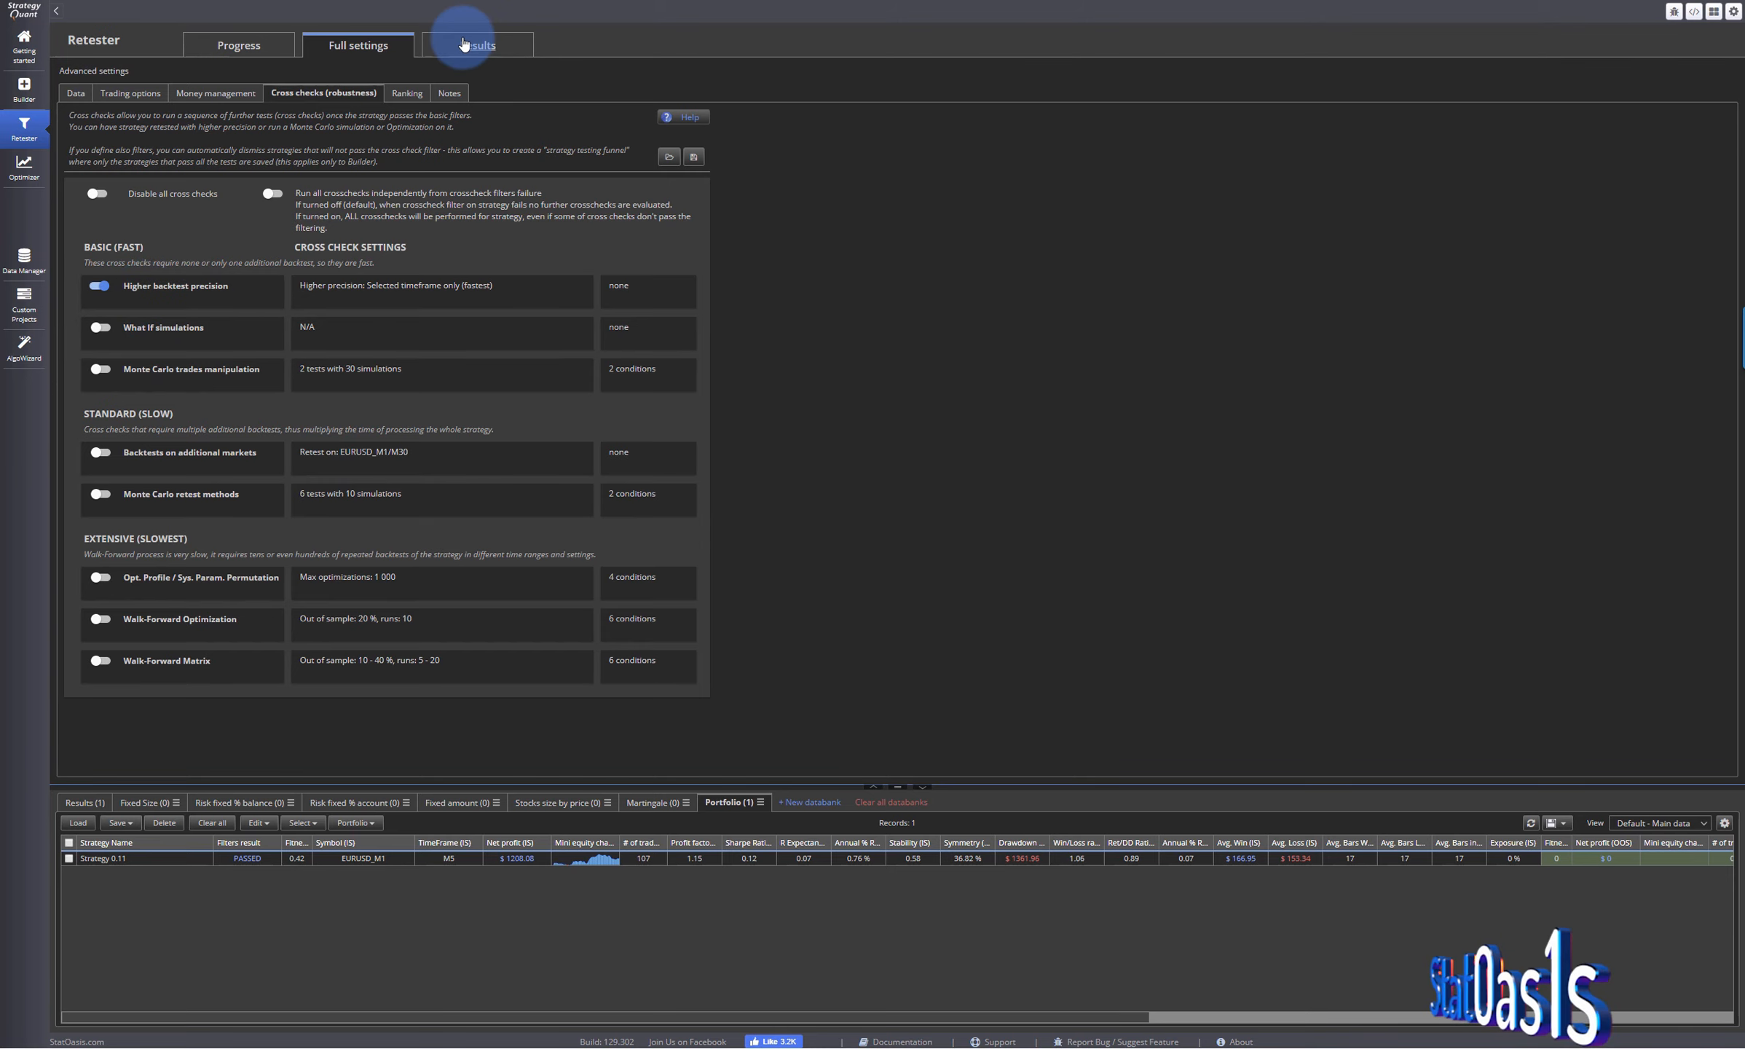
{"action": "left_click", "coordinate": [604, 858]}
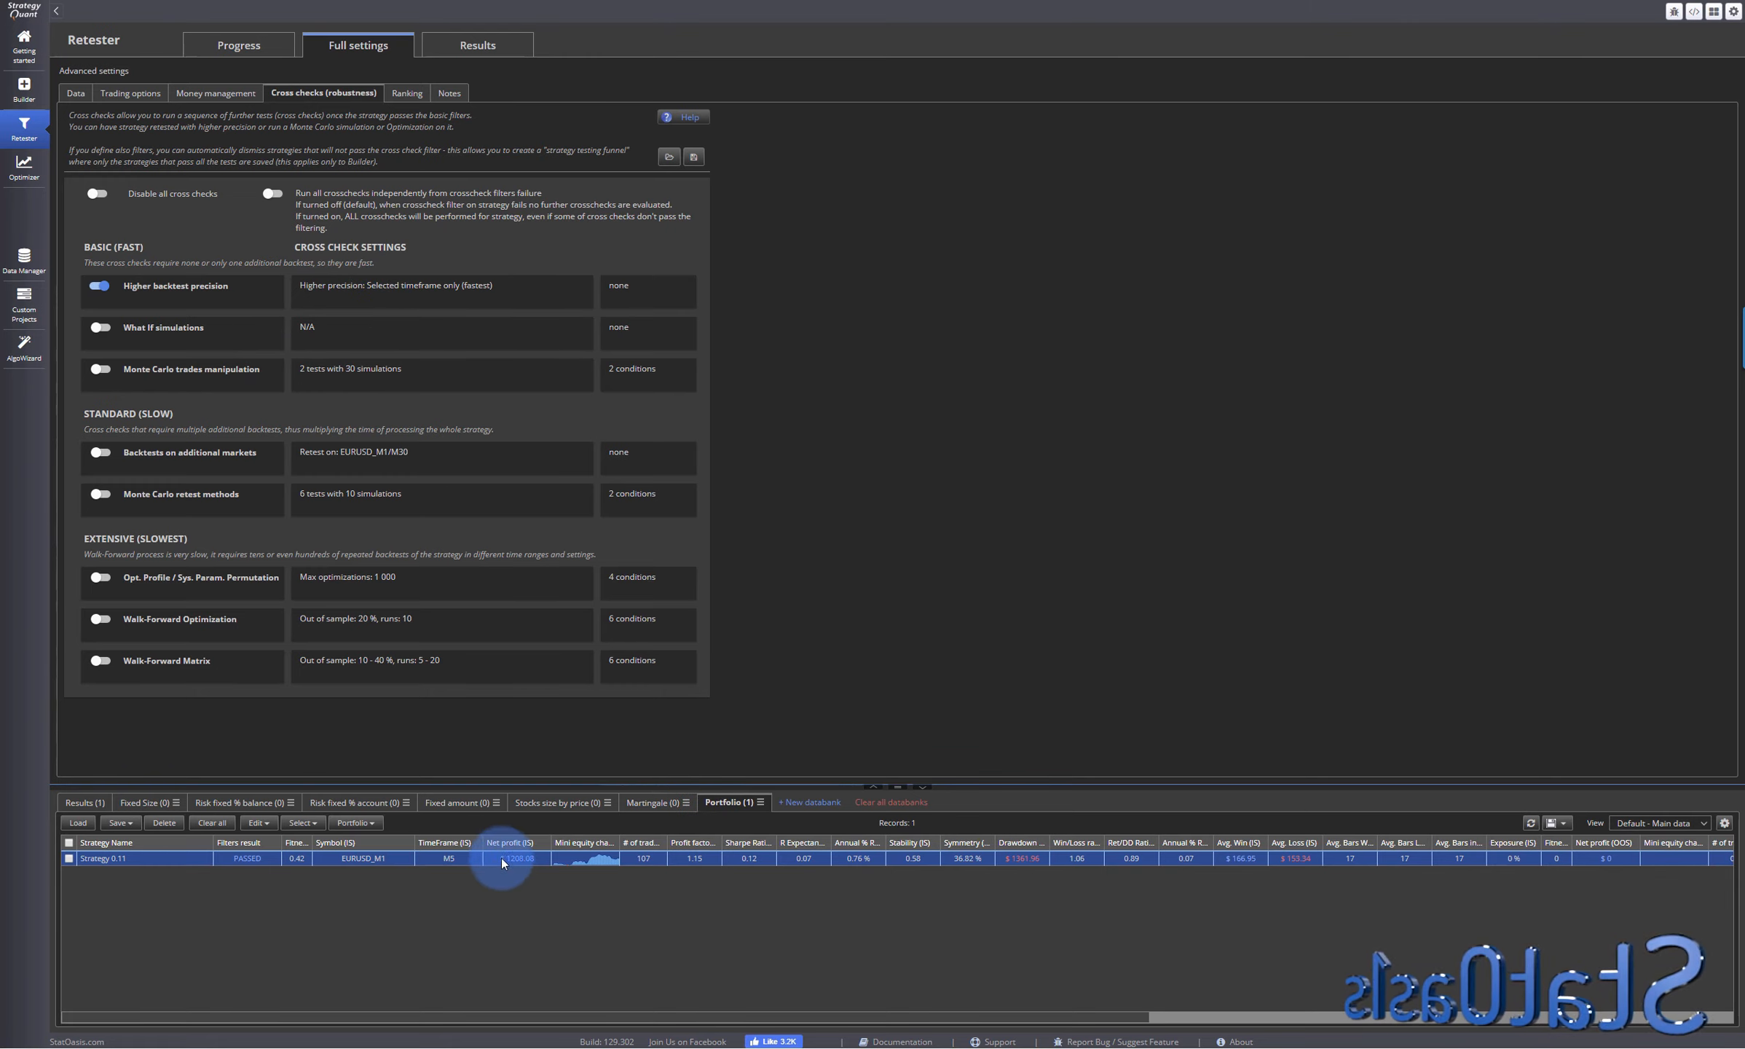
{"action": "left_click", "coordinate": [86, 802]}
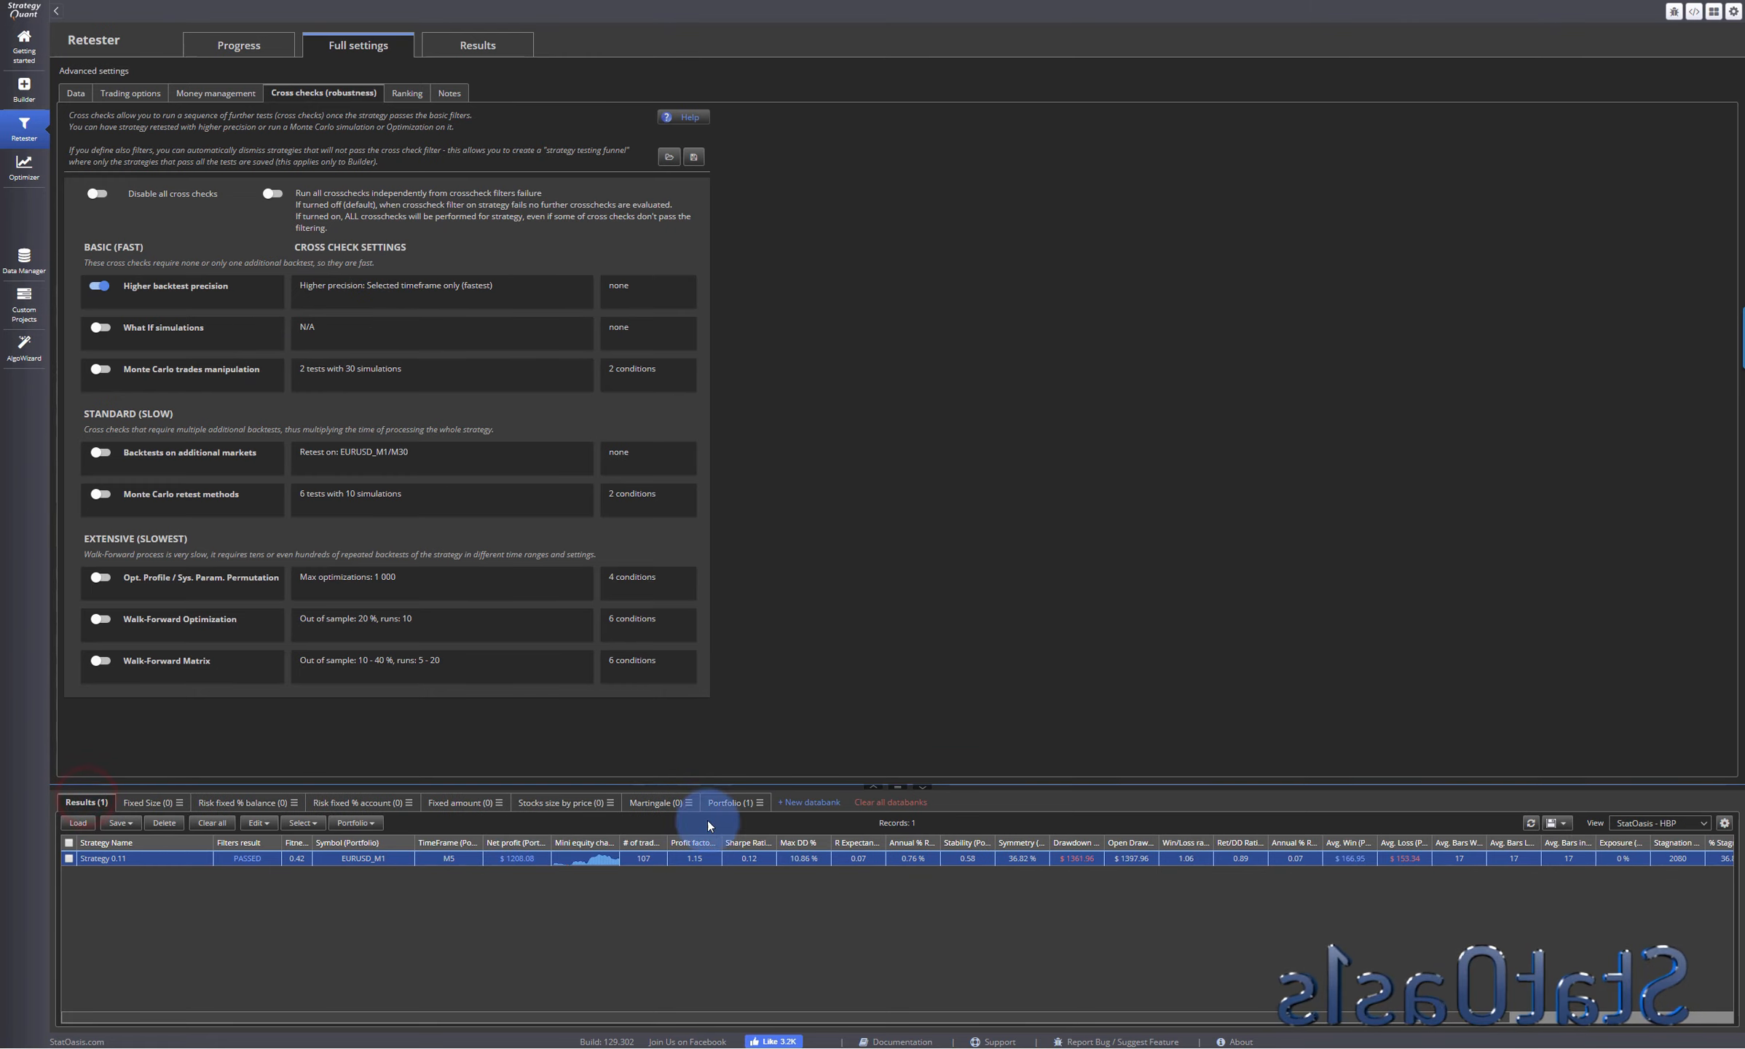
{"action": "left_click", "coordinate": [731, 806]}
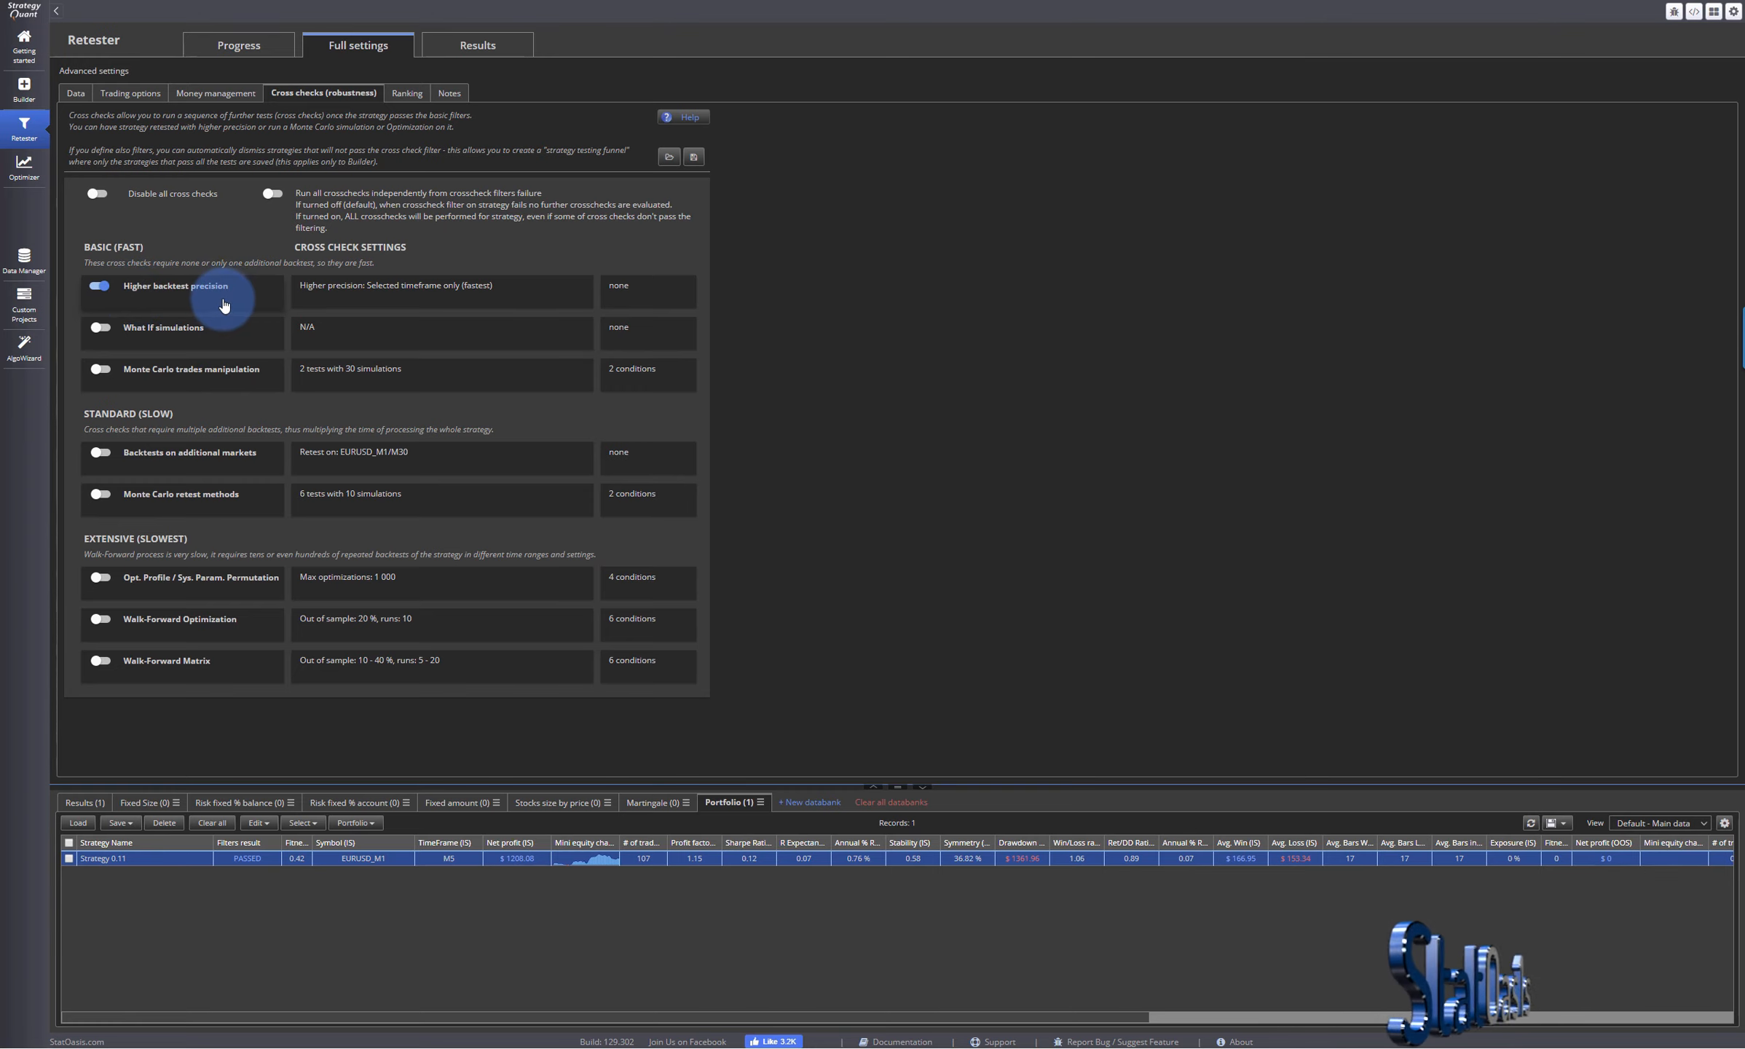
- Set the Higher backtest precision cross check's spread to 4 and save the settings
{"action": "left_click", "coordinate": [251, 46]}
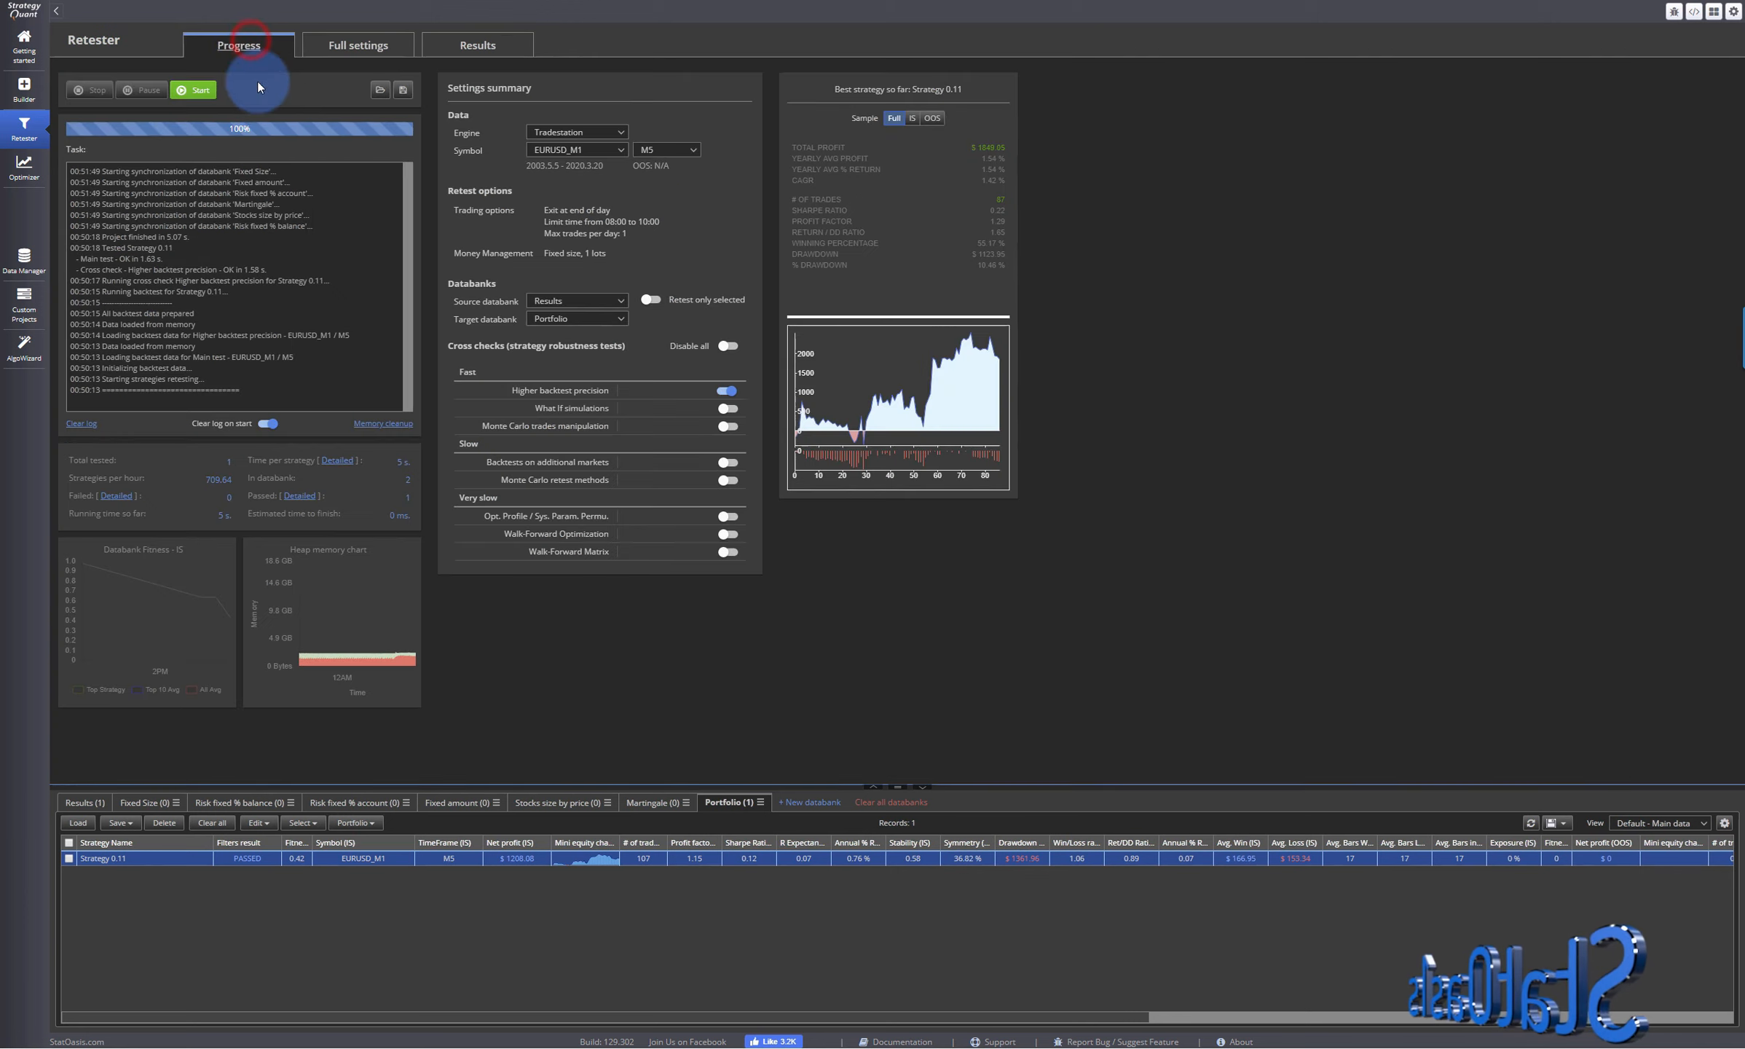
{"action": "left_click", "coordinate": [378, 46]}
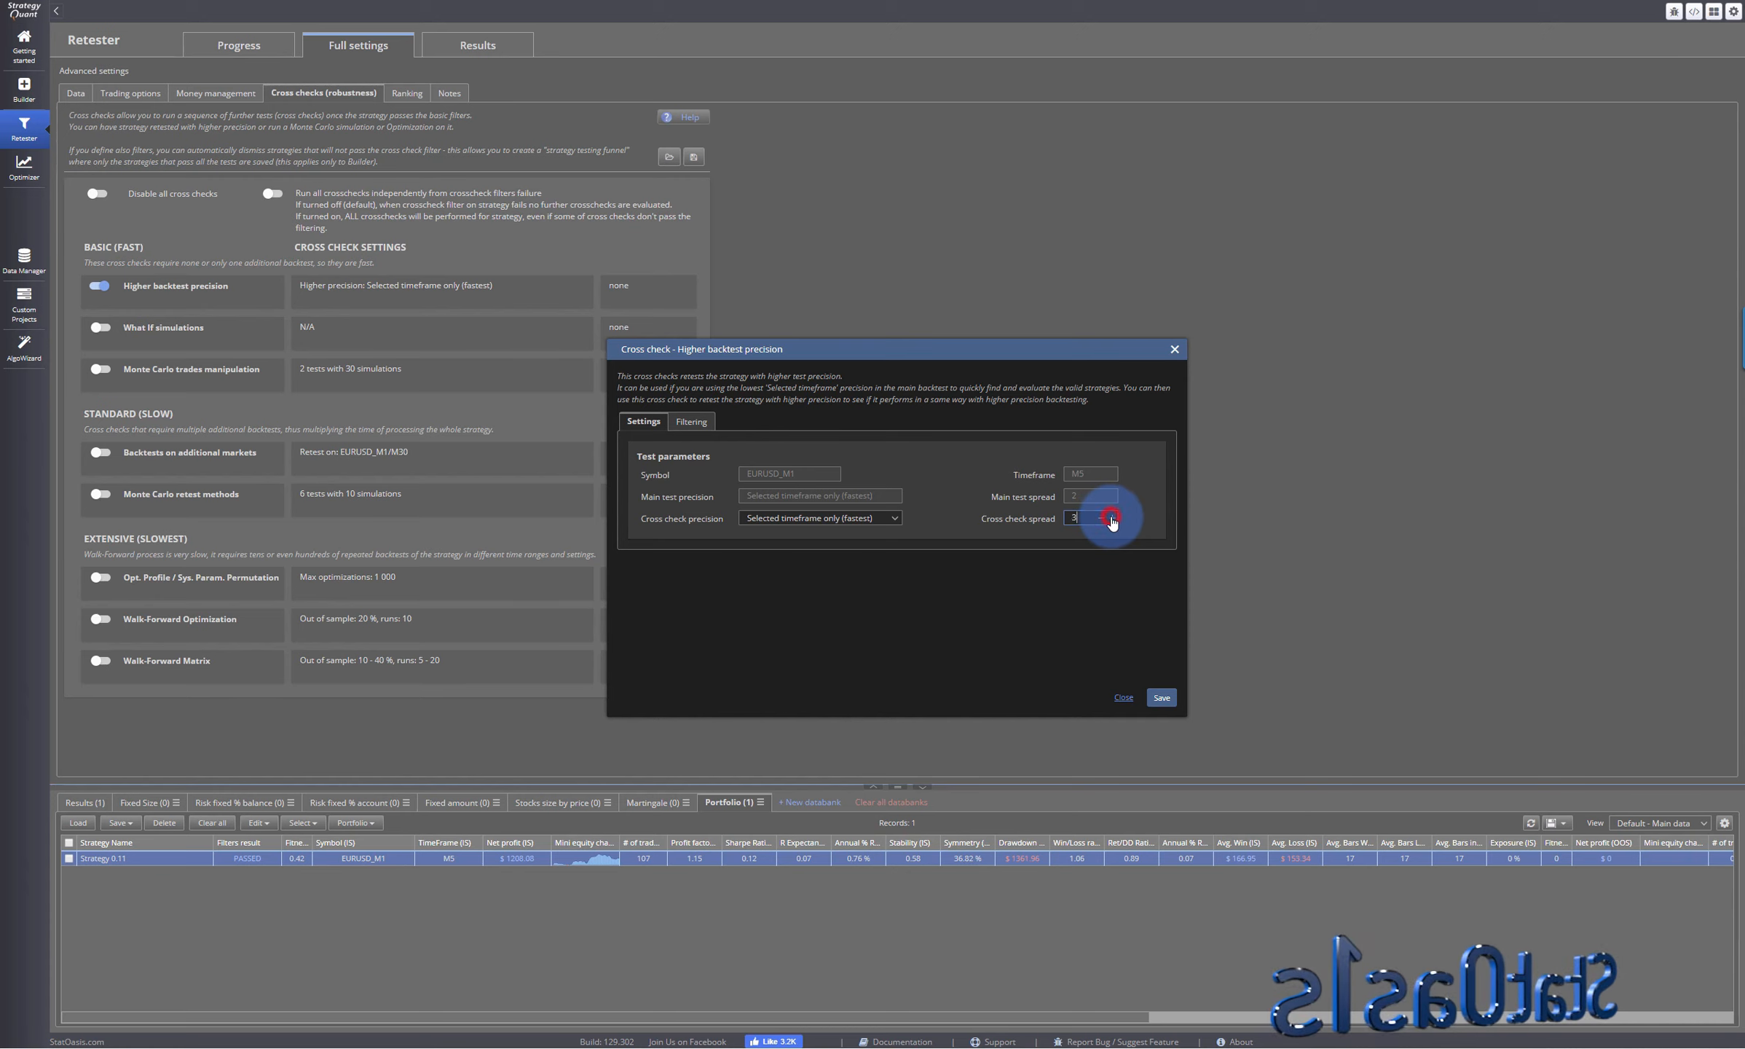
{"action": "left_click", "coordinate": [1112, 517]}
{"action": "left_click", "coordinate": [1158, 698]}
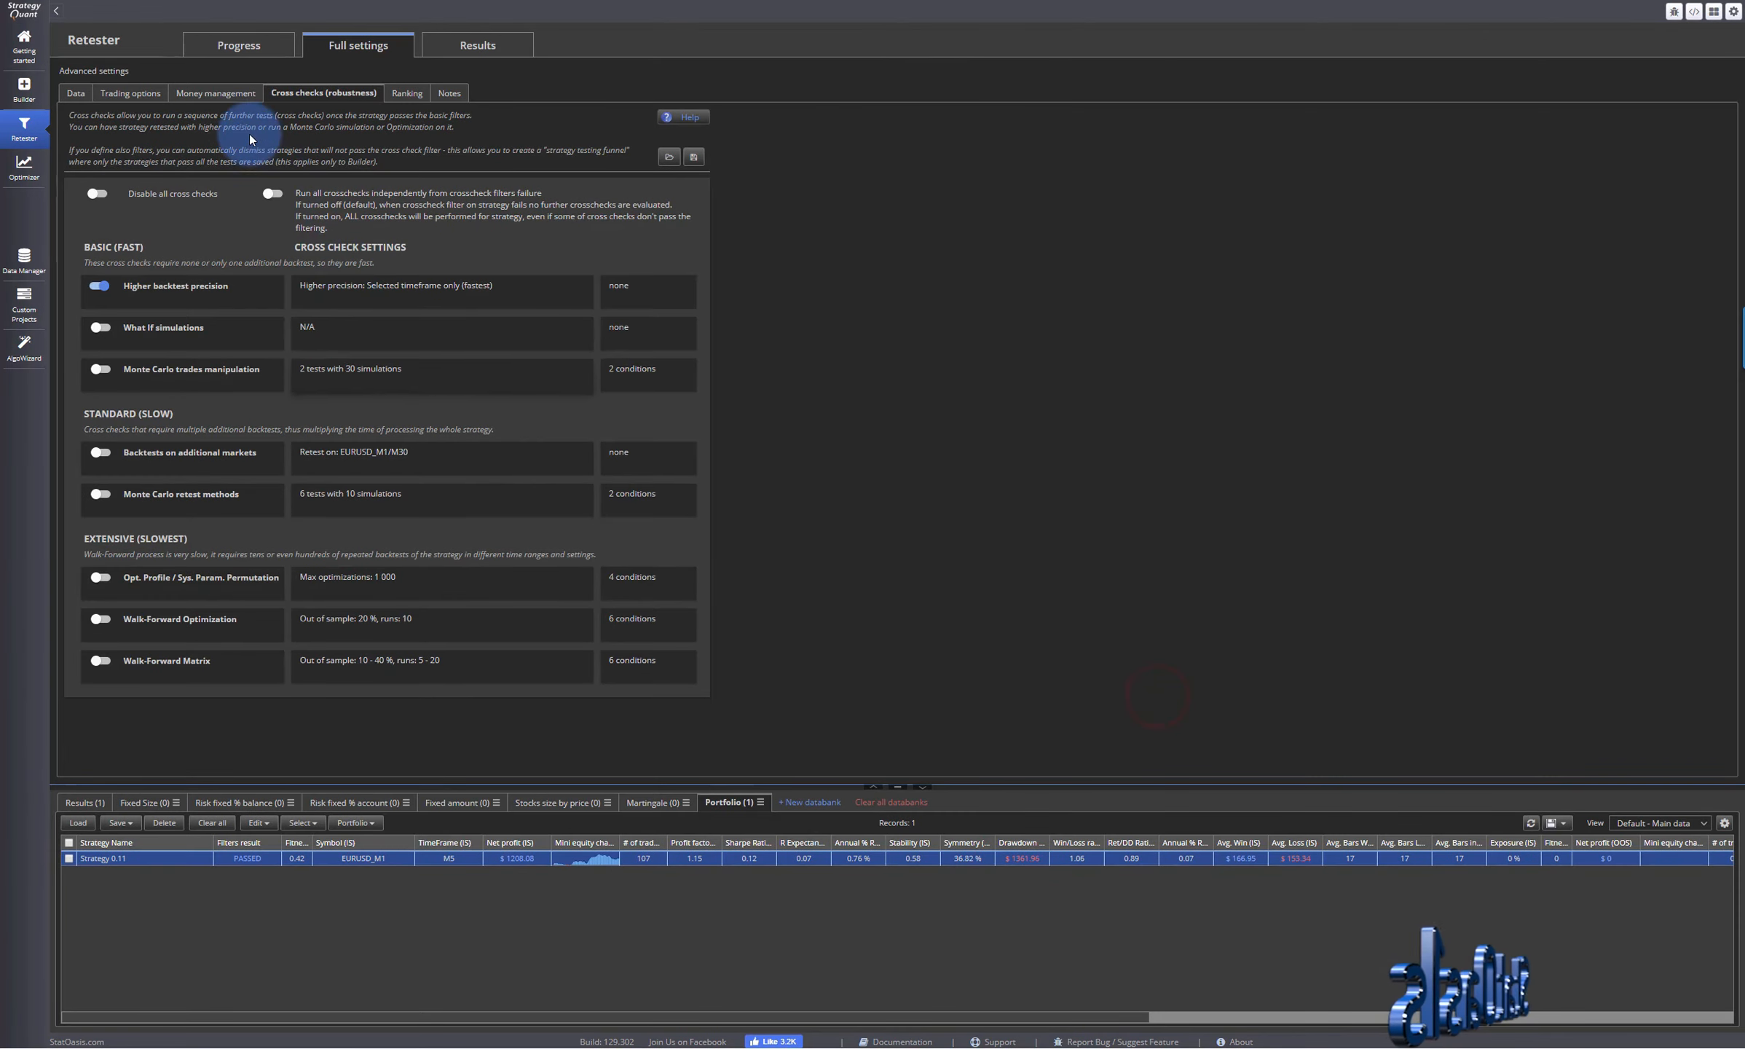
- Run the retest of Strategy 0.11 again and check the Results and Portfolio databanks
{"action": "left_click", "coordinate": [229, 47]}
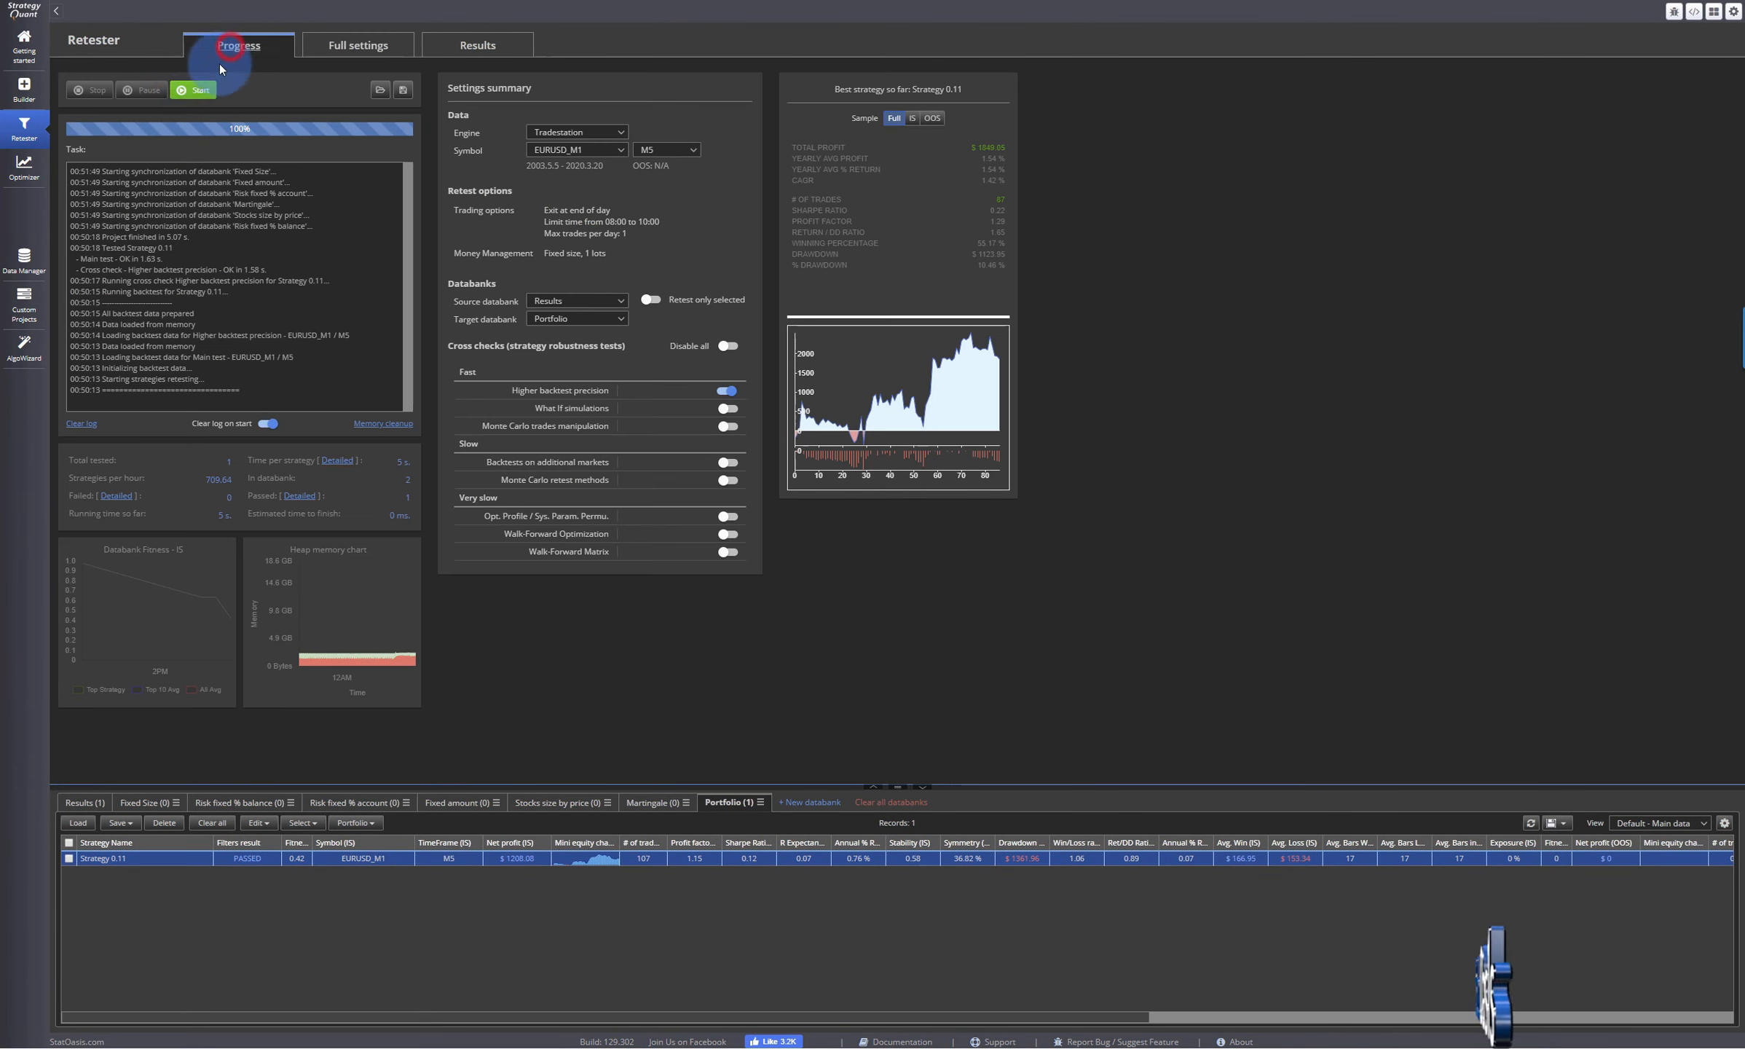
{"action": "left_click", "coordinate": [191, 91]}
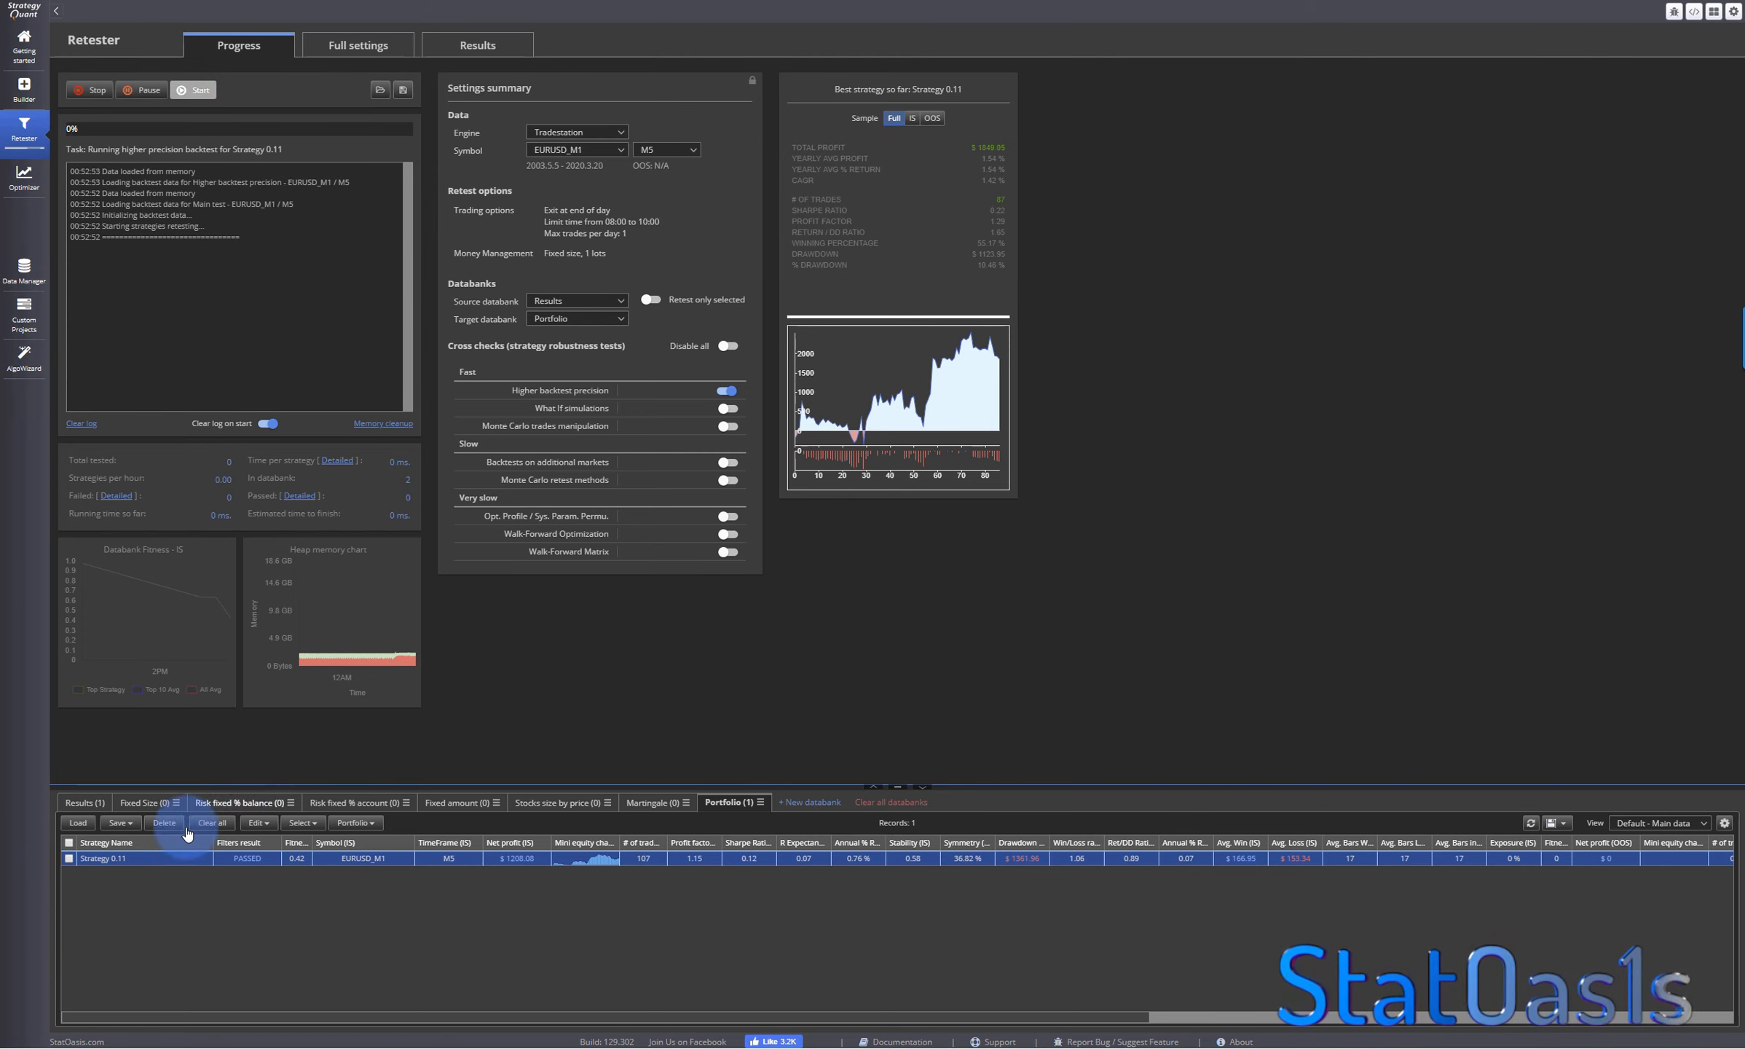
{"action": "left_click", "coordinate": [85, 802]}
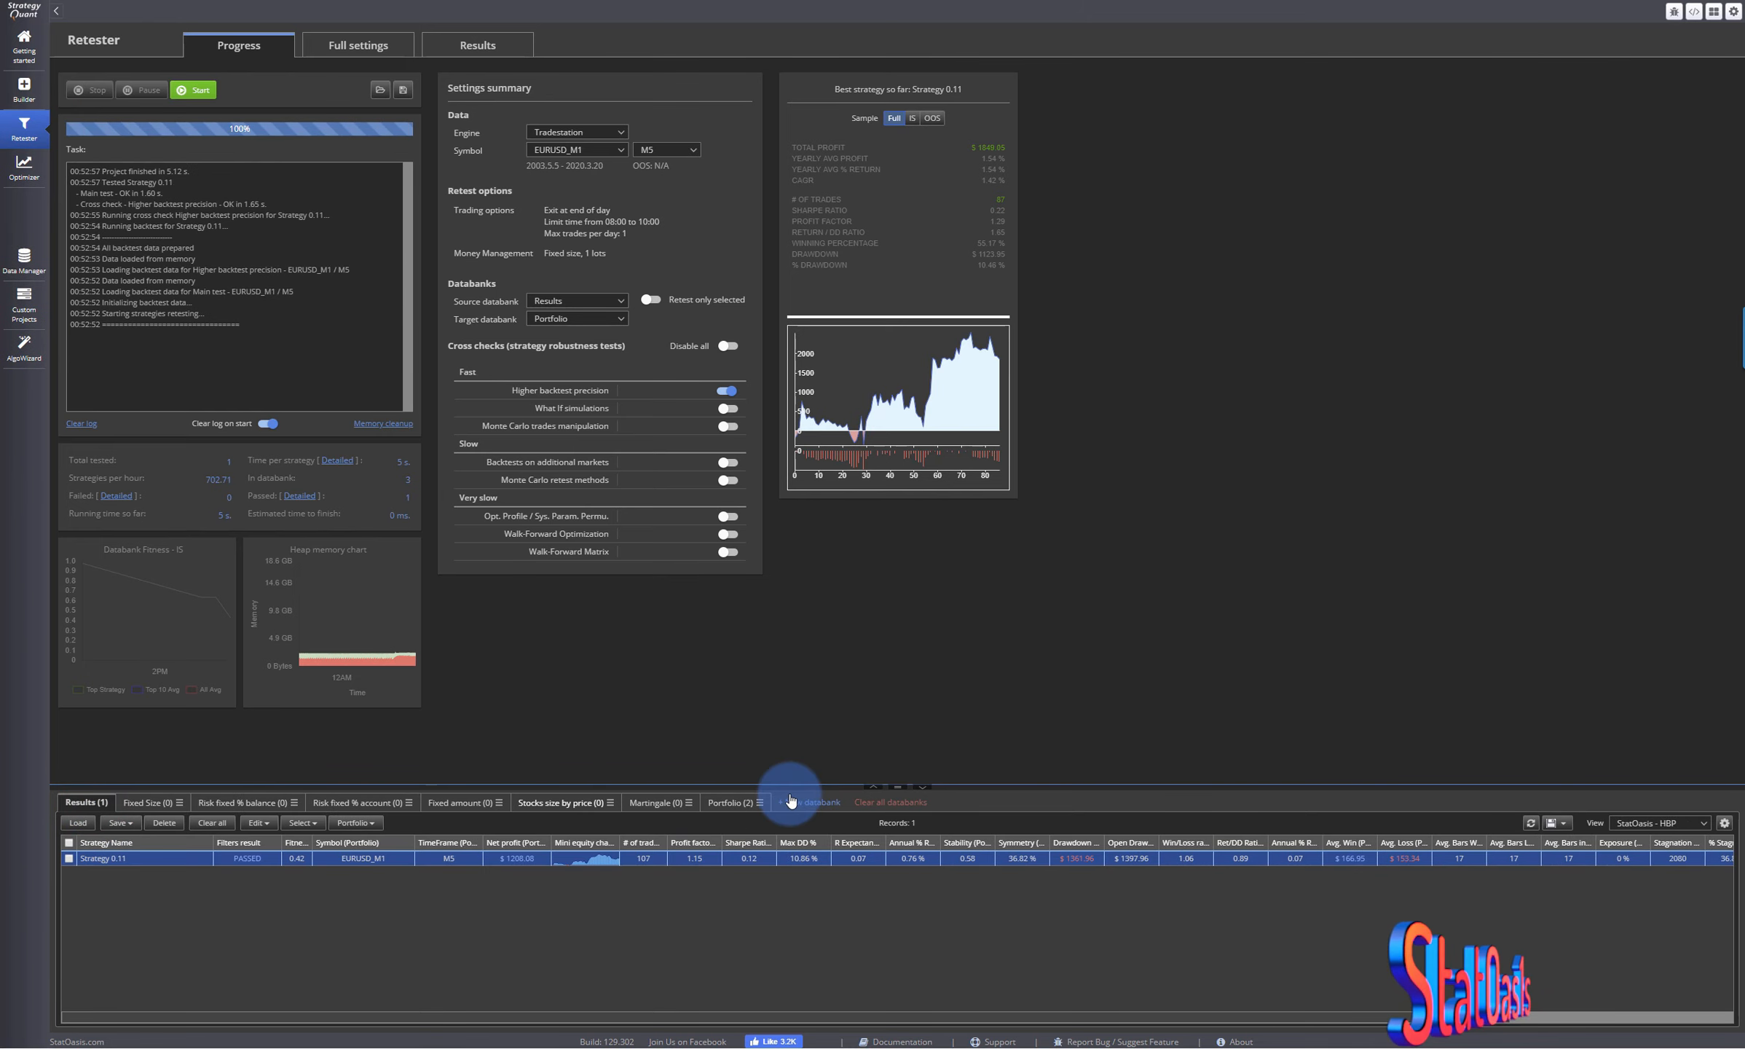
{"action": "left_click", "coordinate": [746, 800]}
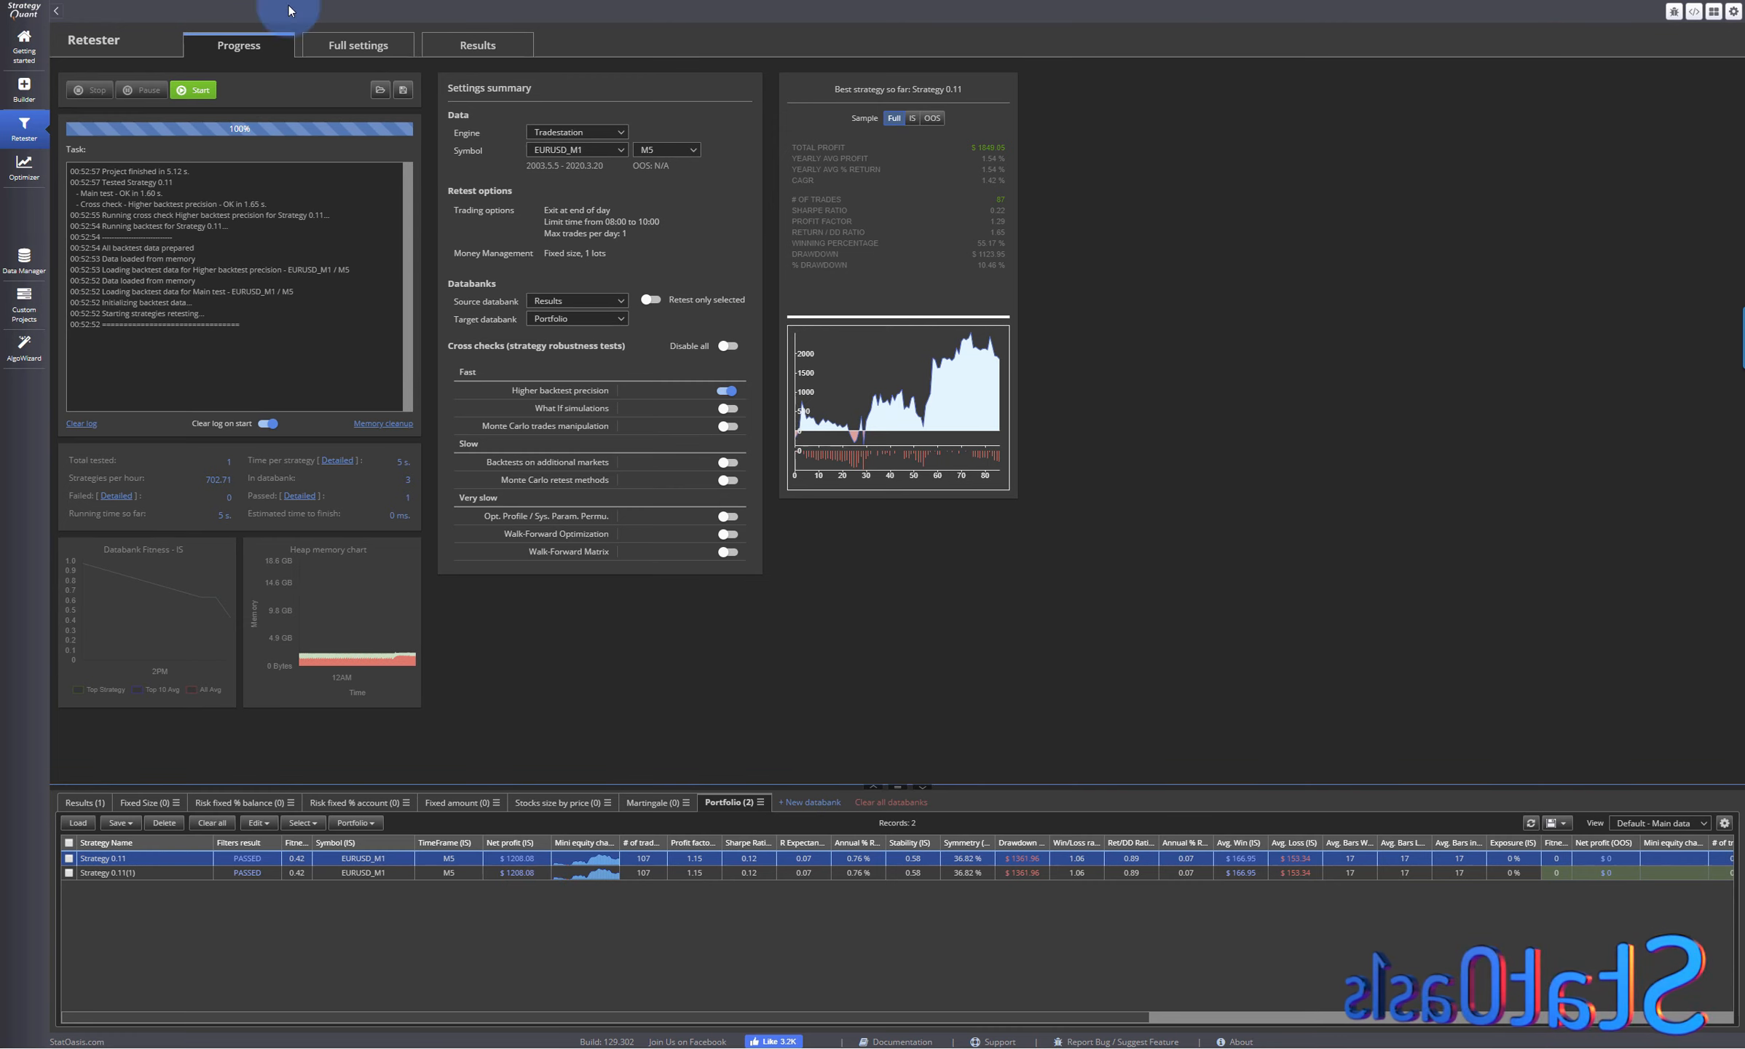
- Check the Higher backtest precision cross check's spread setting and examine the metrics of Strategy 0.11(1) in the Portfolio databank
{"action": "left_click", "coordinate": [360, 45]}
{"action": "left_click", "coordinate": [388, 298]}
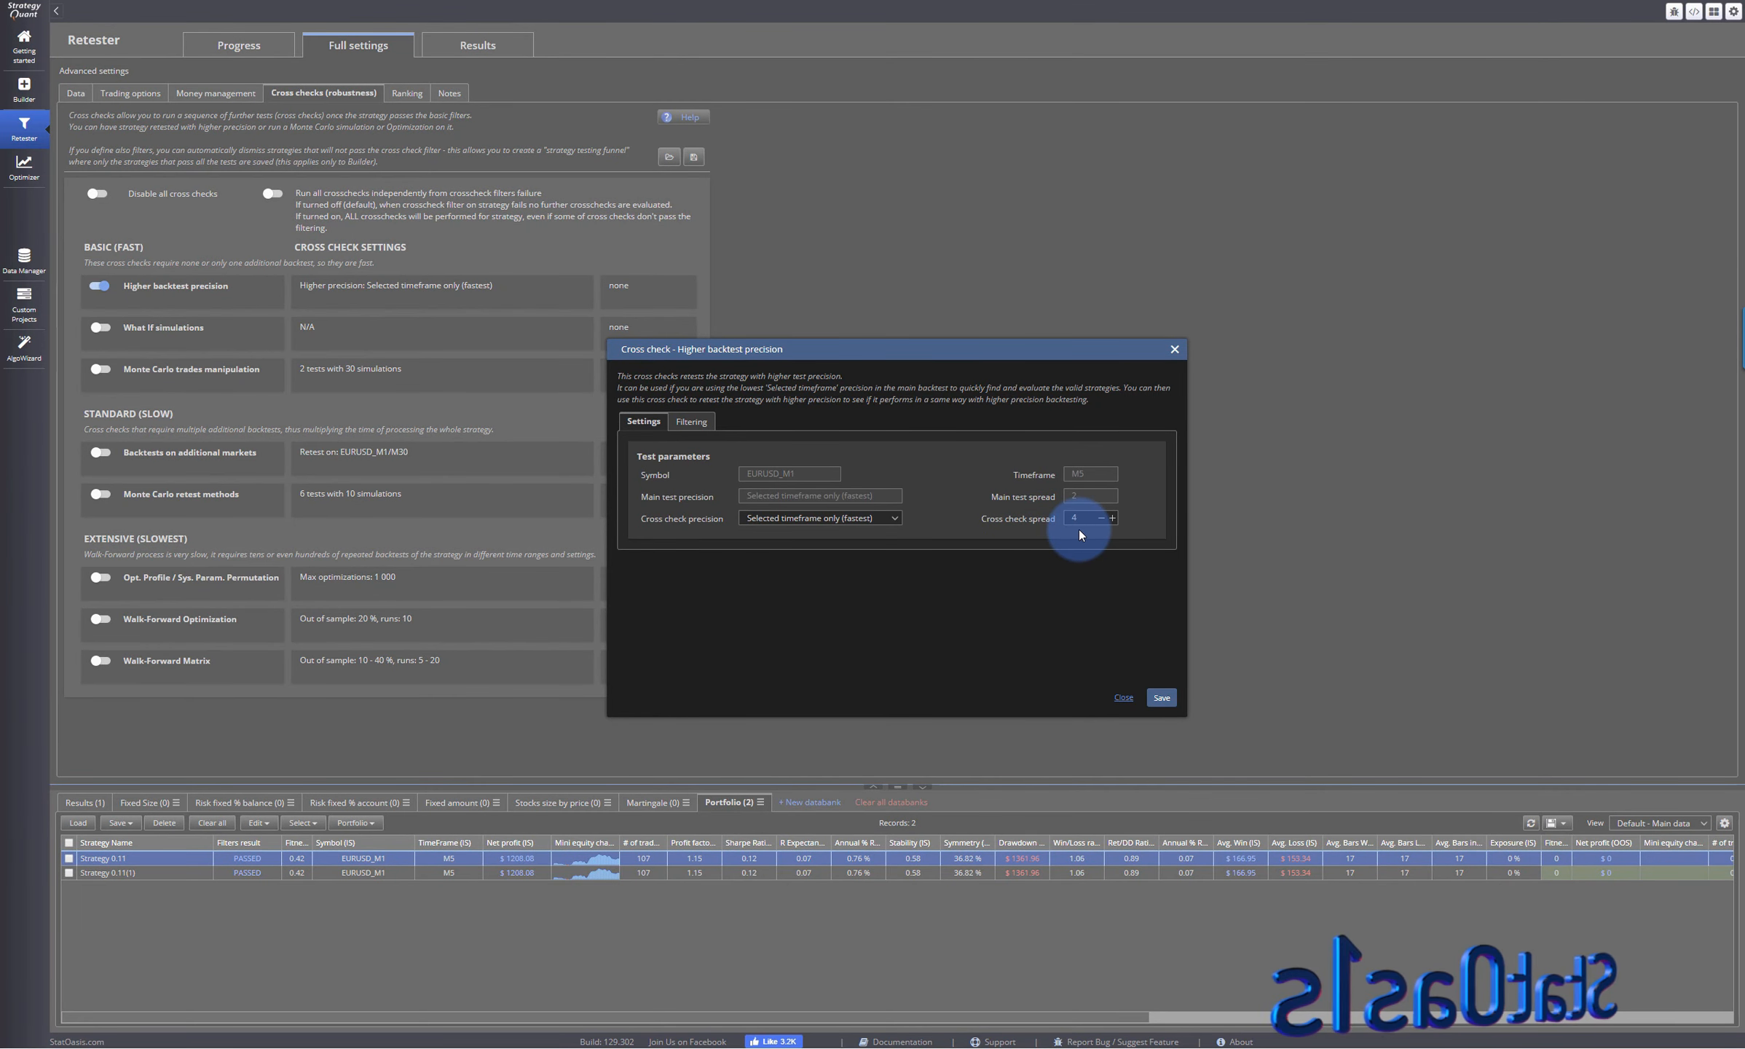
{"action": "left_click", "coordinate": [1123, 698]}
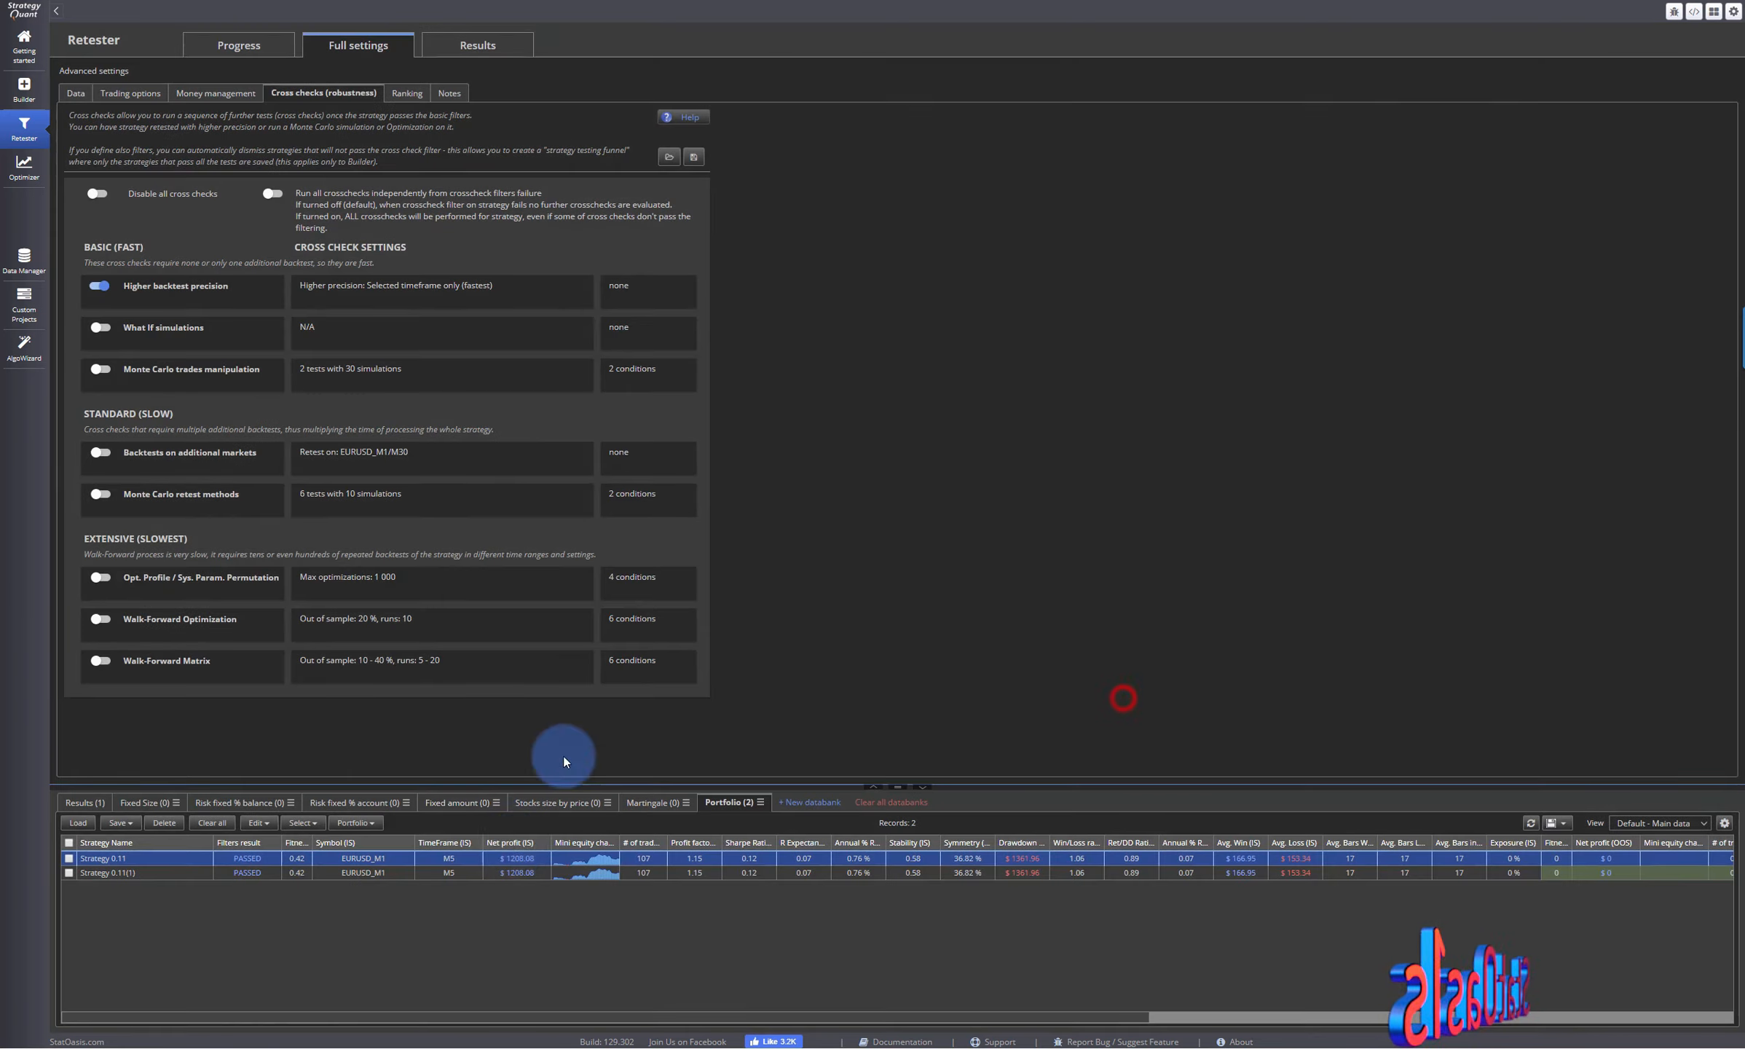
{"action": "left_click", "coordinate": [513, 873]}
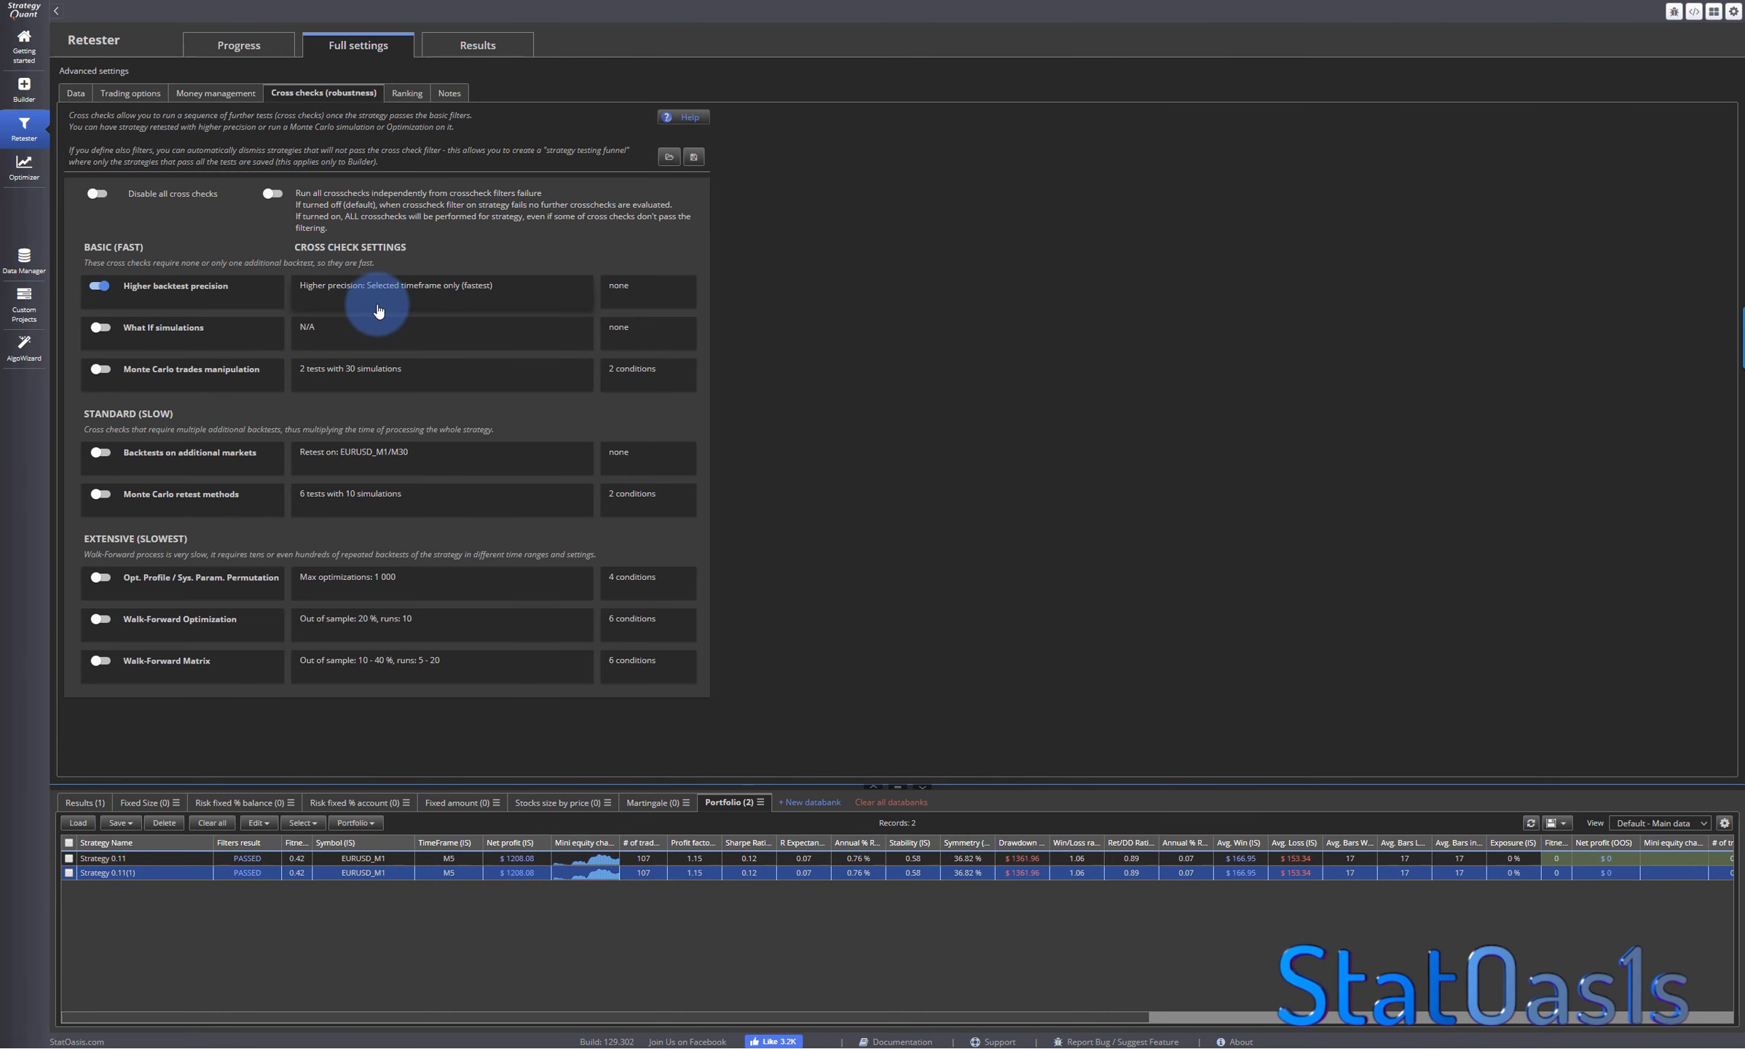
- Create a new databank view named "higher backtest precesion"
{"action": "left_click", "coordinate": [1724, 824]}
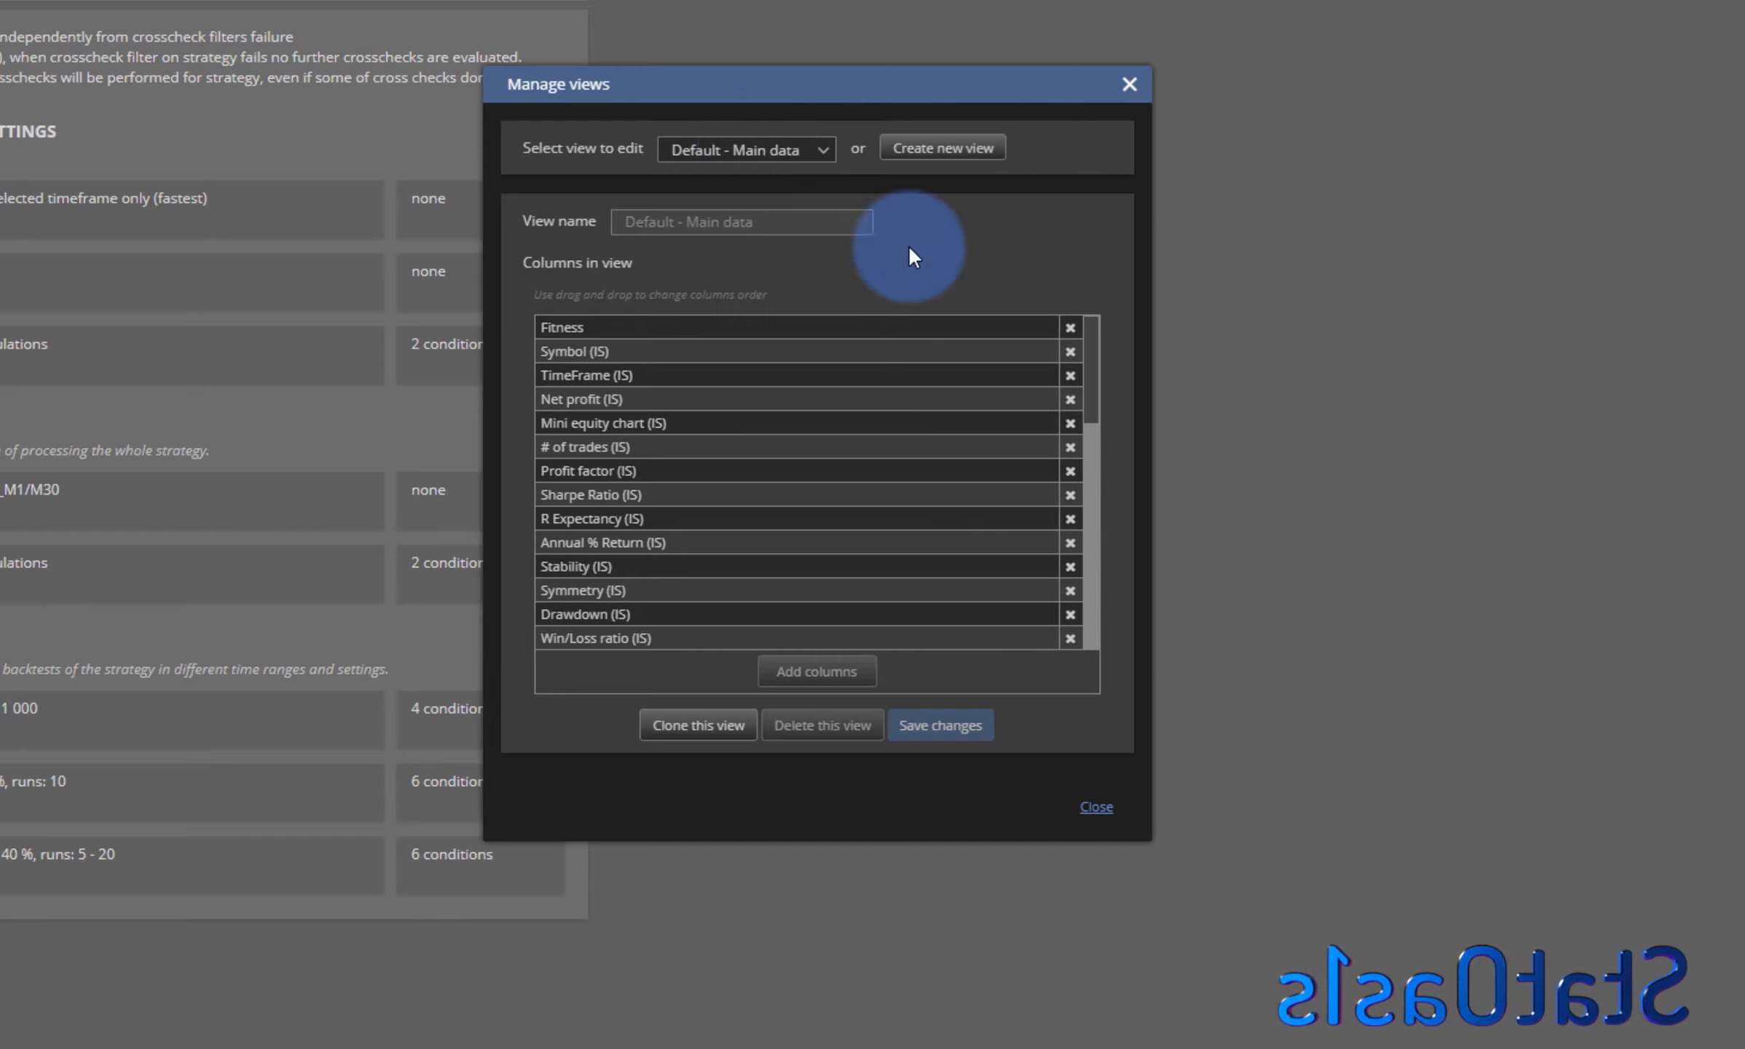
{"action": "left_click", "coordinate": [912, 150]}
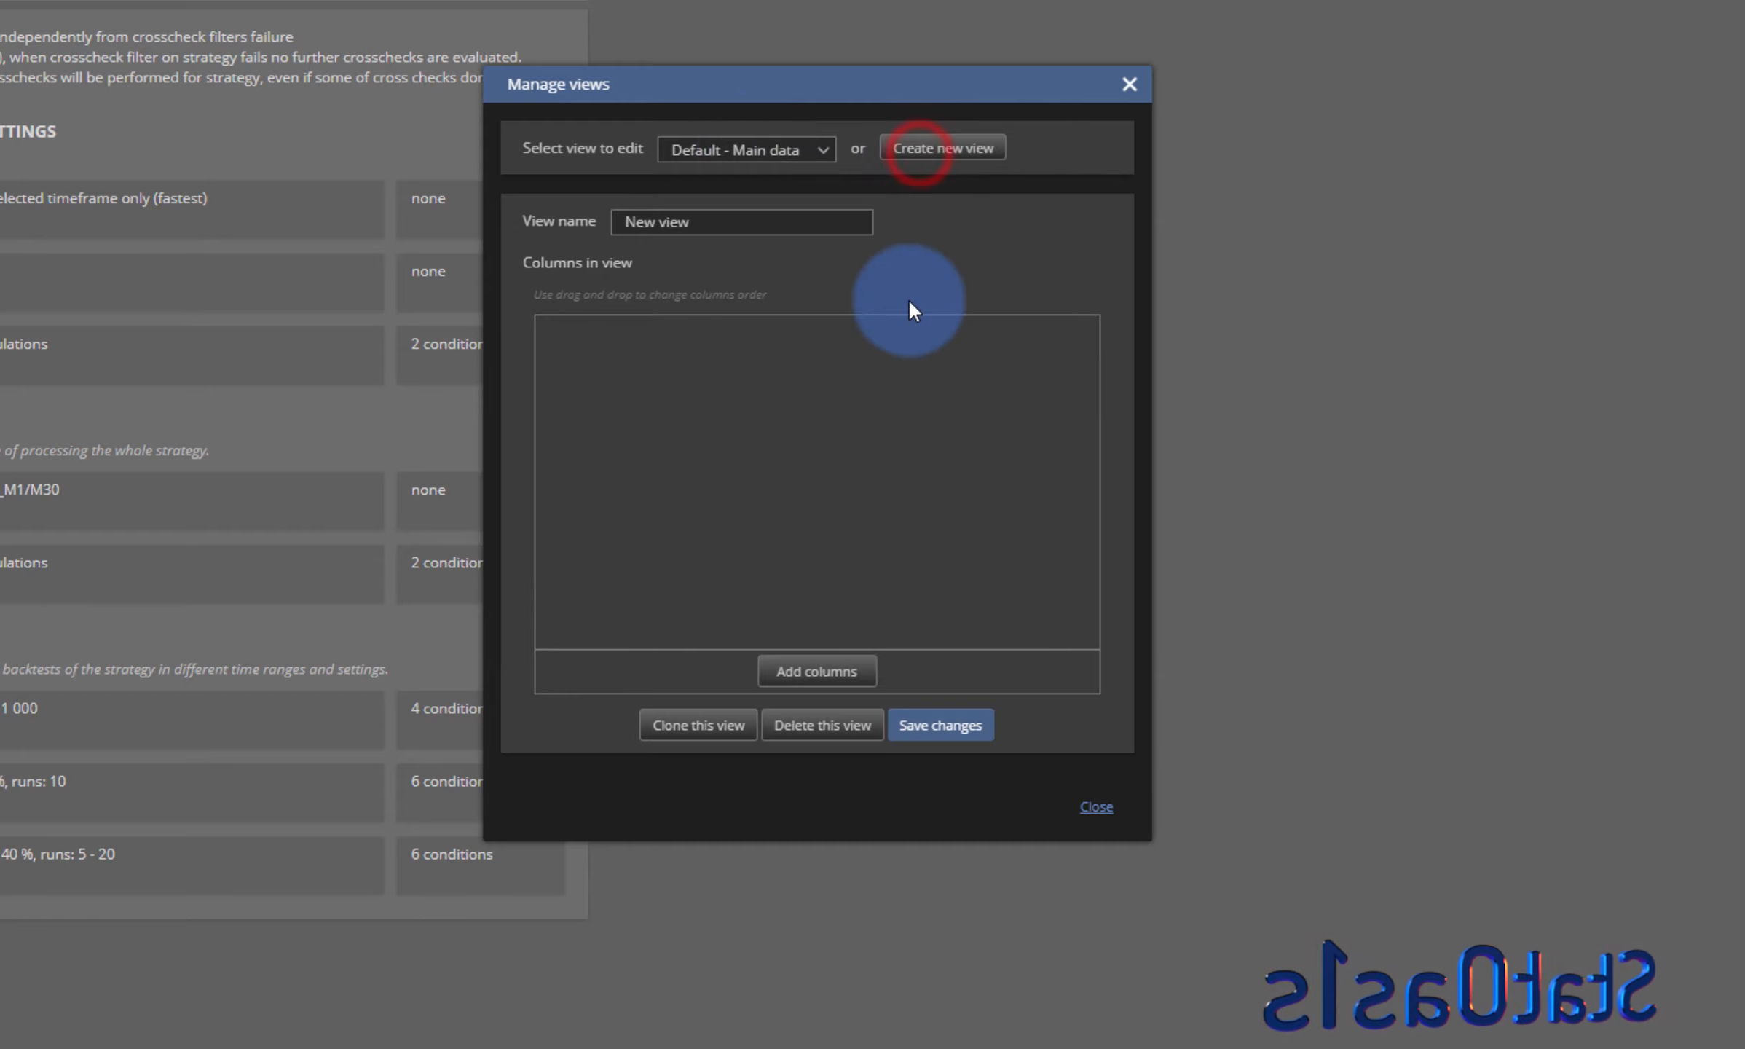
{"action": "triple_click", "coordinate": [698, 222]}
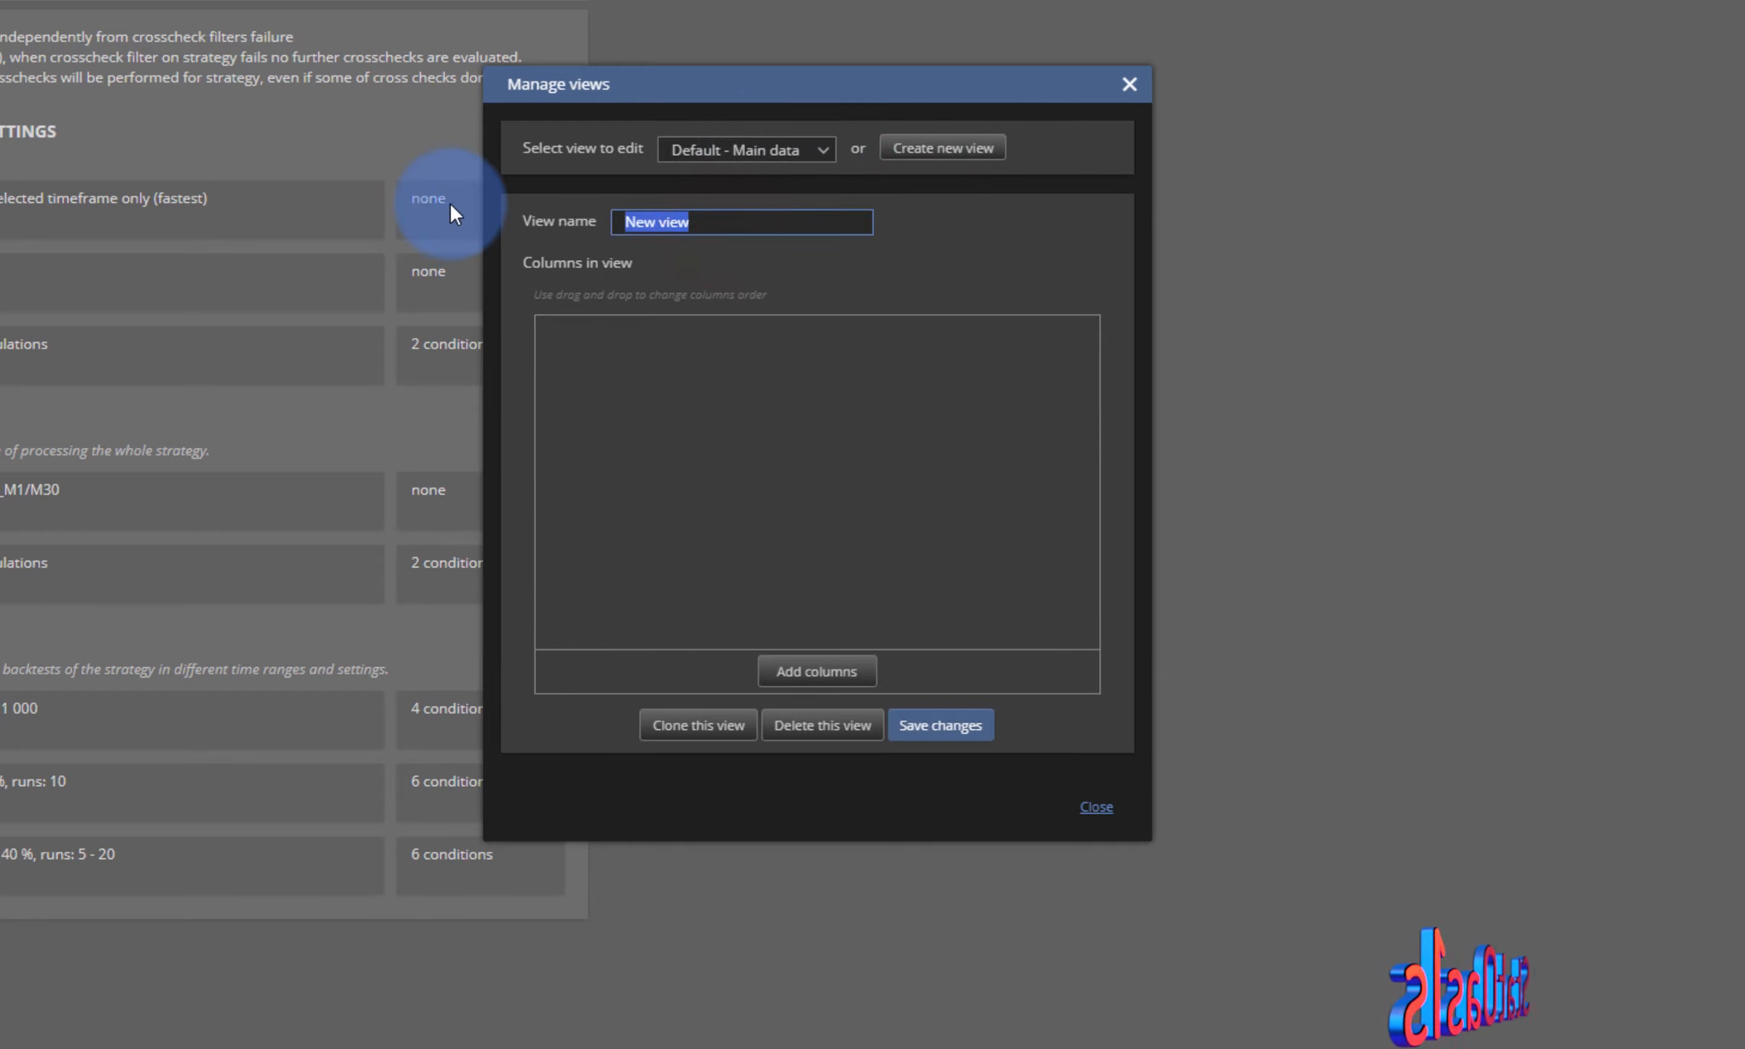
{"action": "type", "text": "high"}
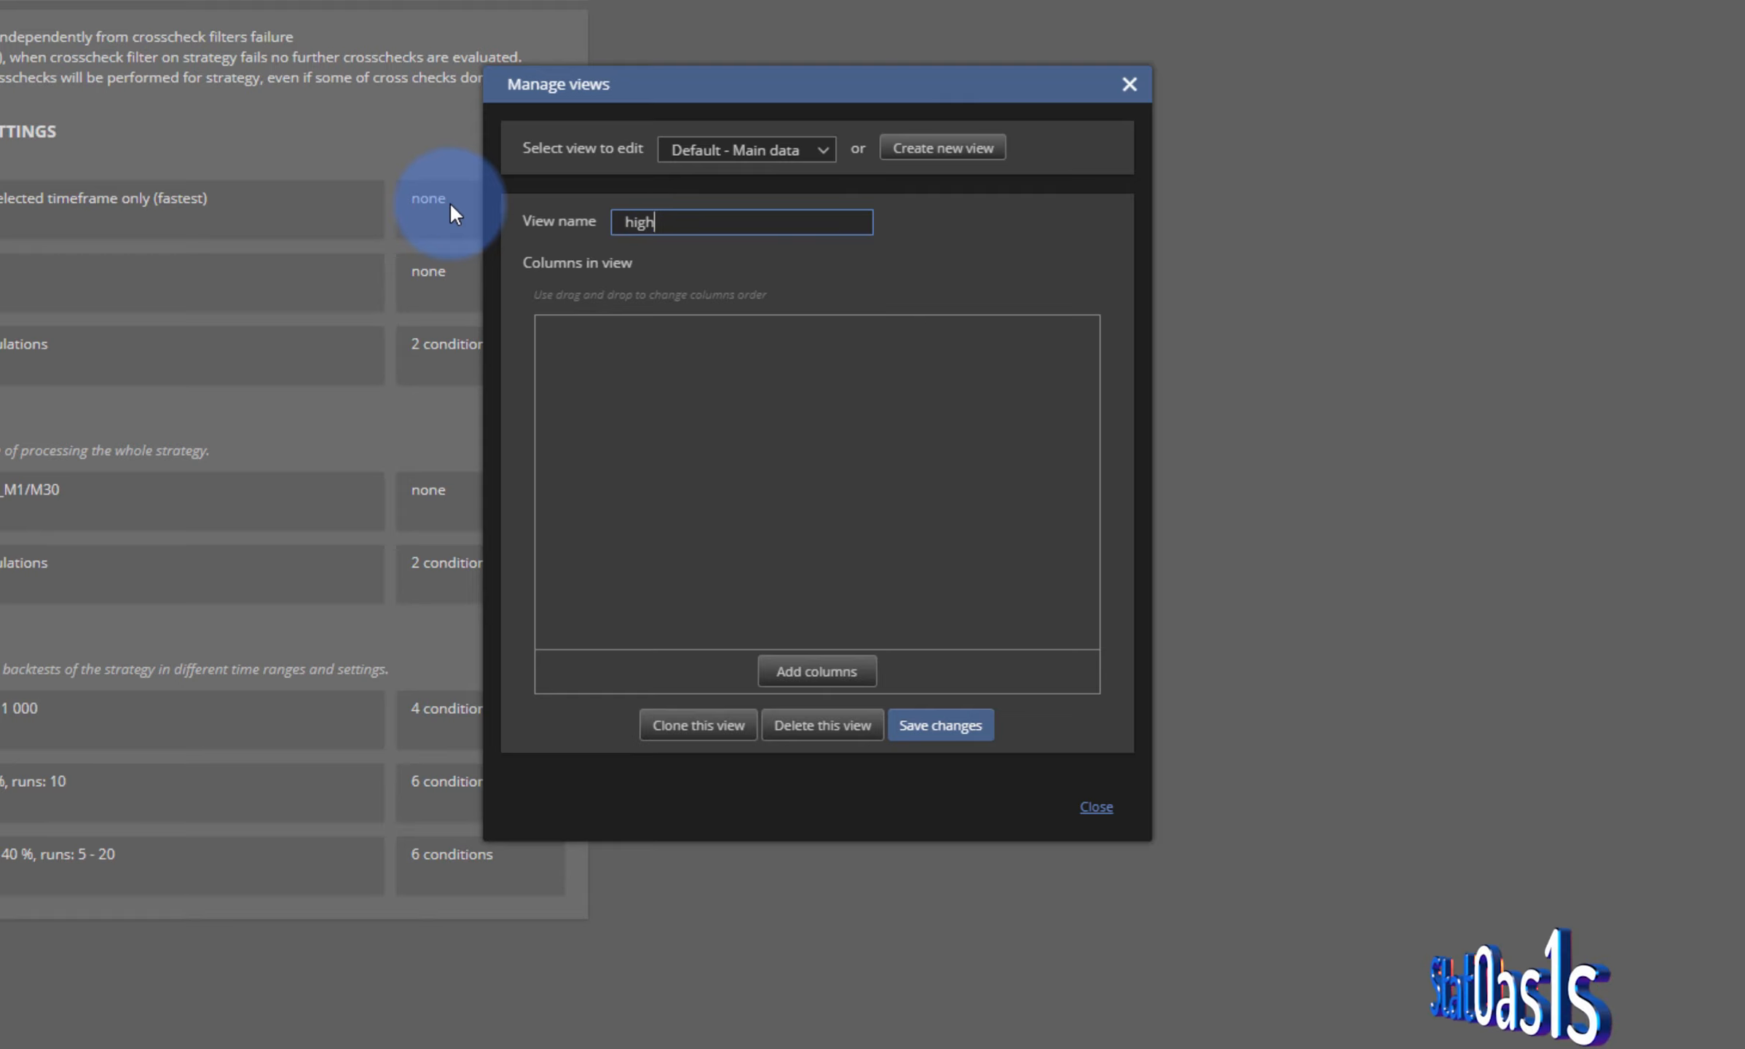
{"action": "type", "text": "er backtest precesion"}
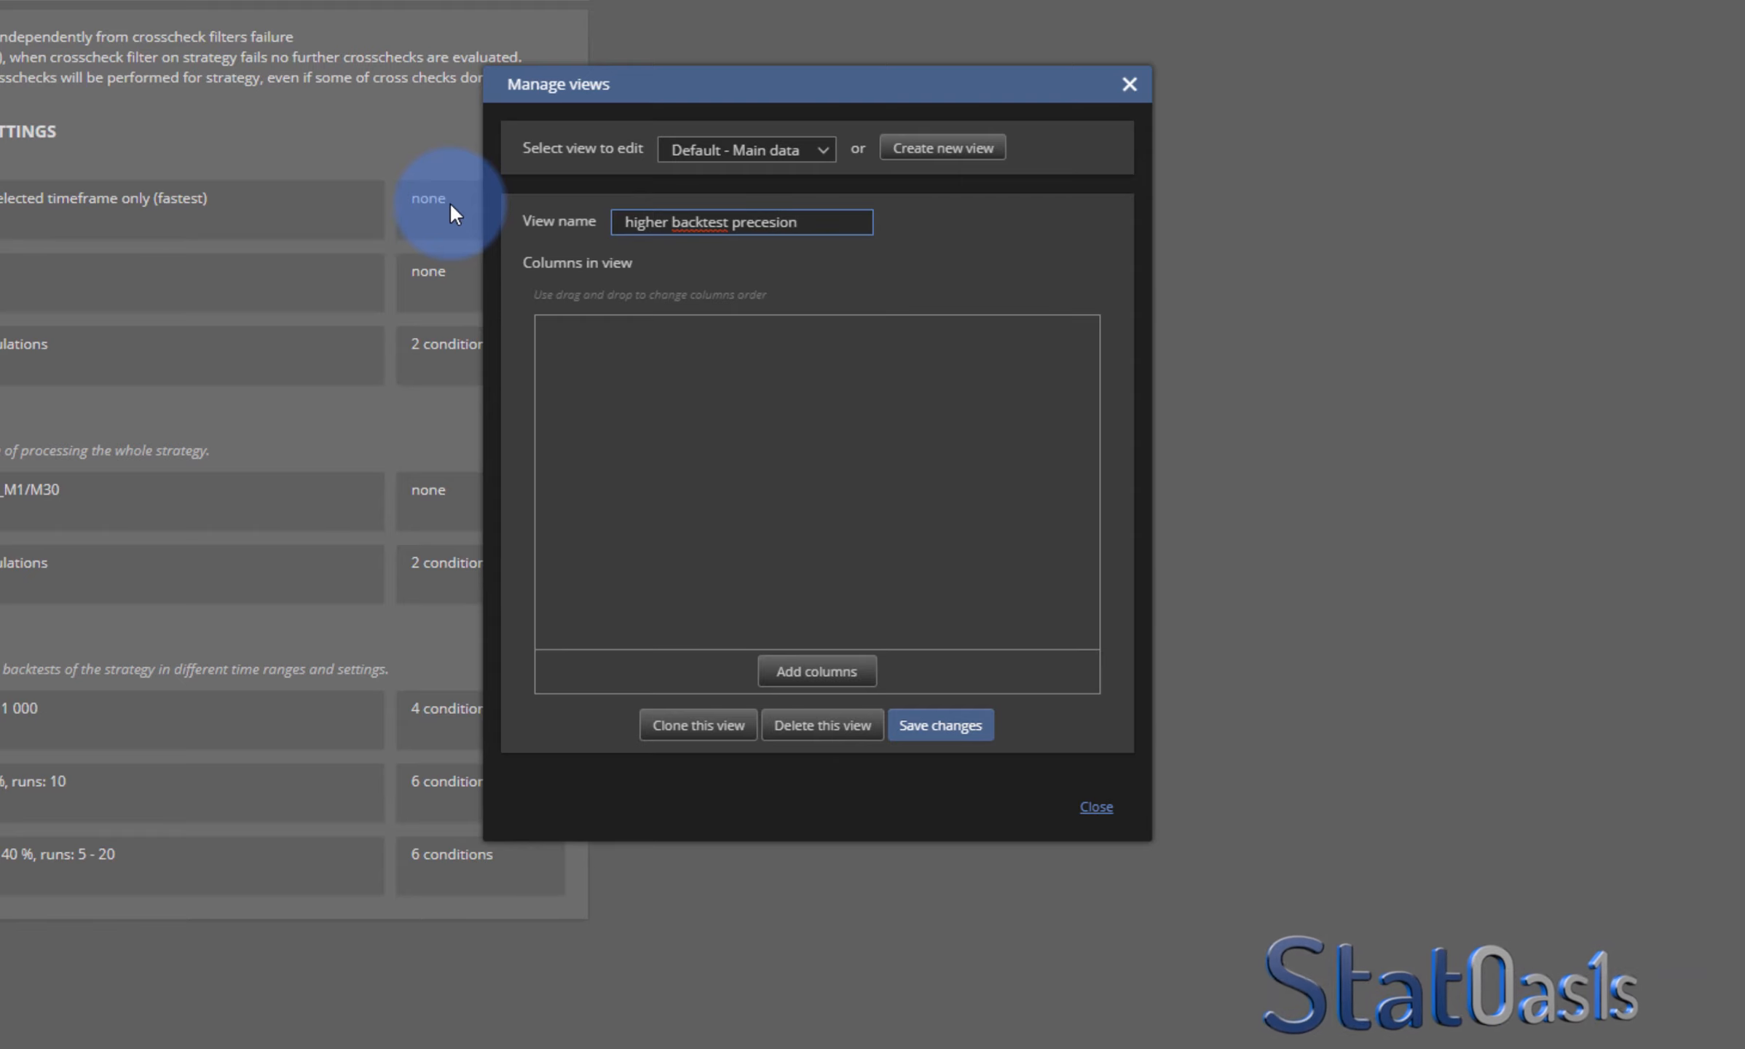
- Add the columns Net profit, # of trades, Profit factor and Annual % Return/Max DD % to the new view
{"action": "left_click", "coordinate": [809, 674]}
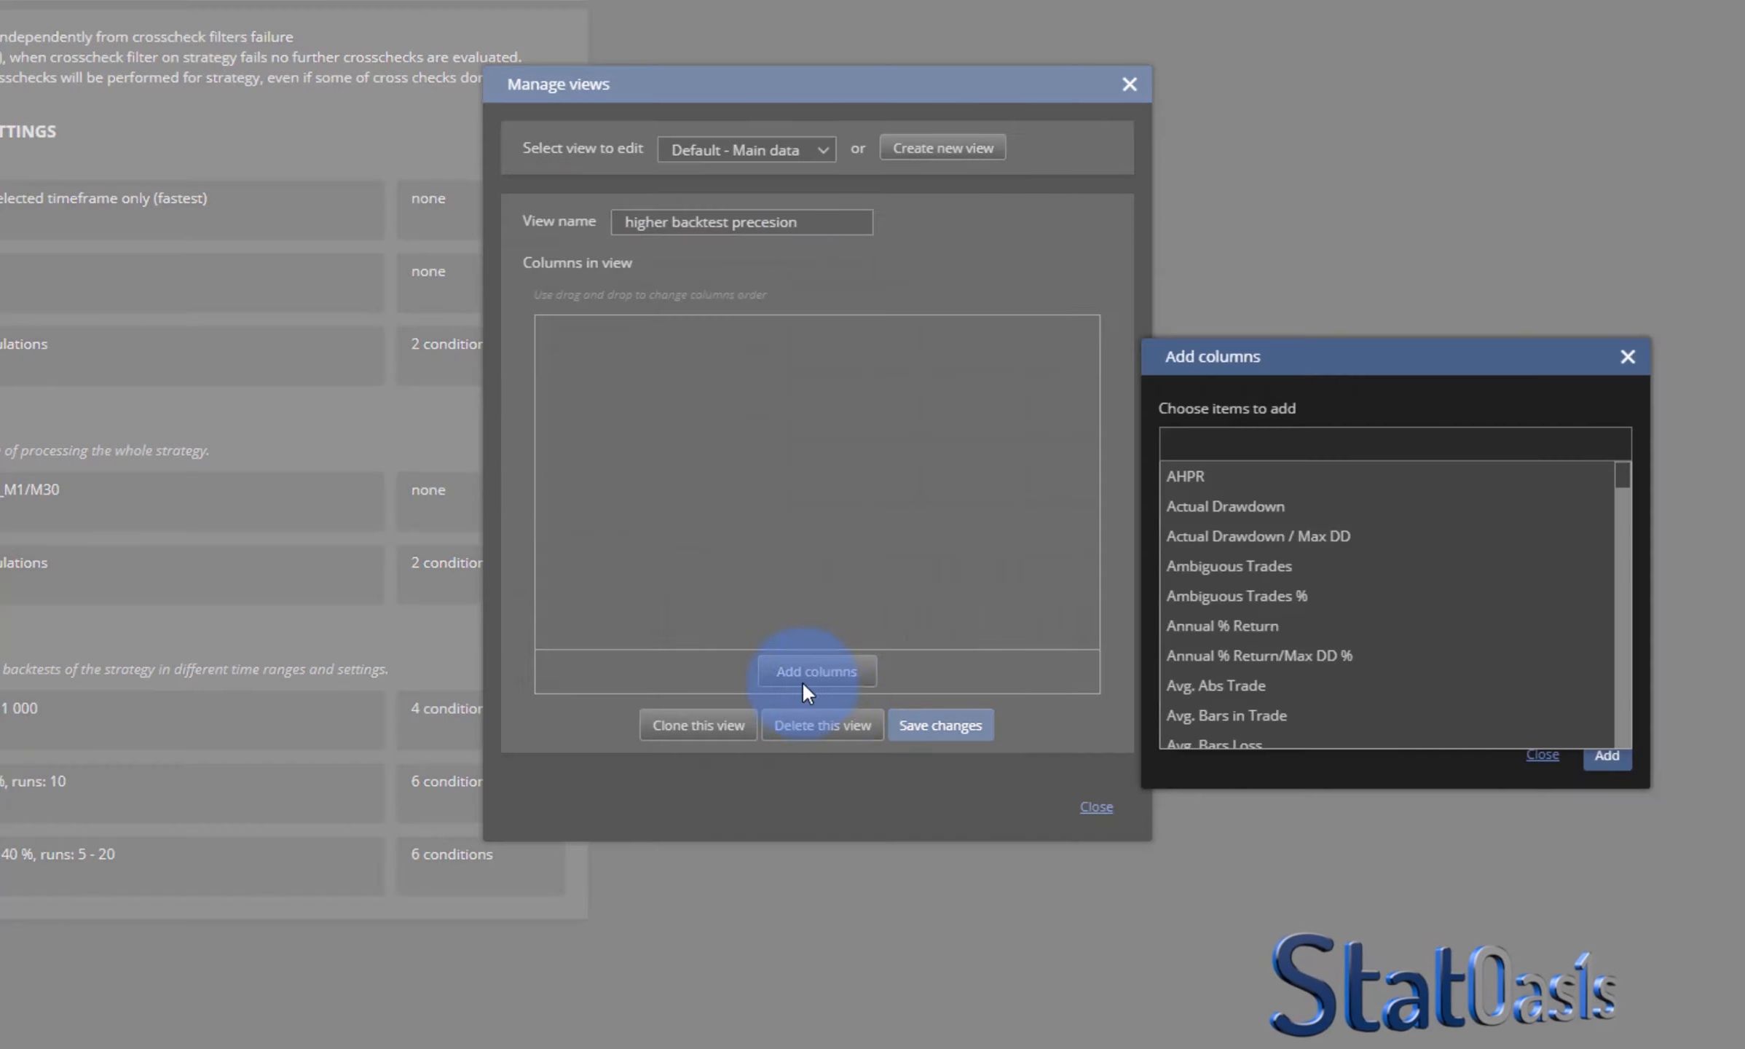
{"action": "left_click", "coordinate": [1244, 443]}
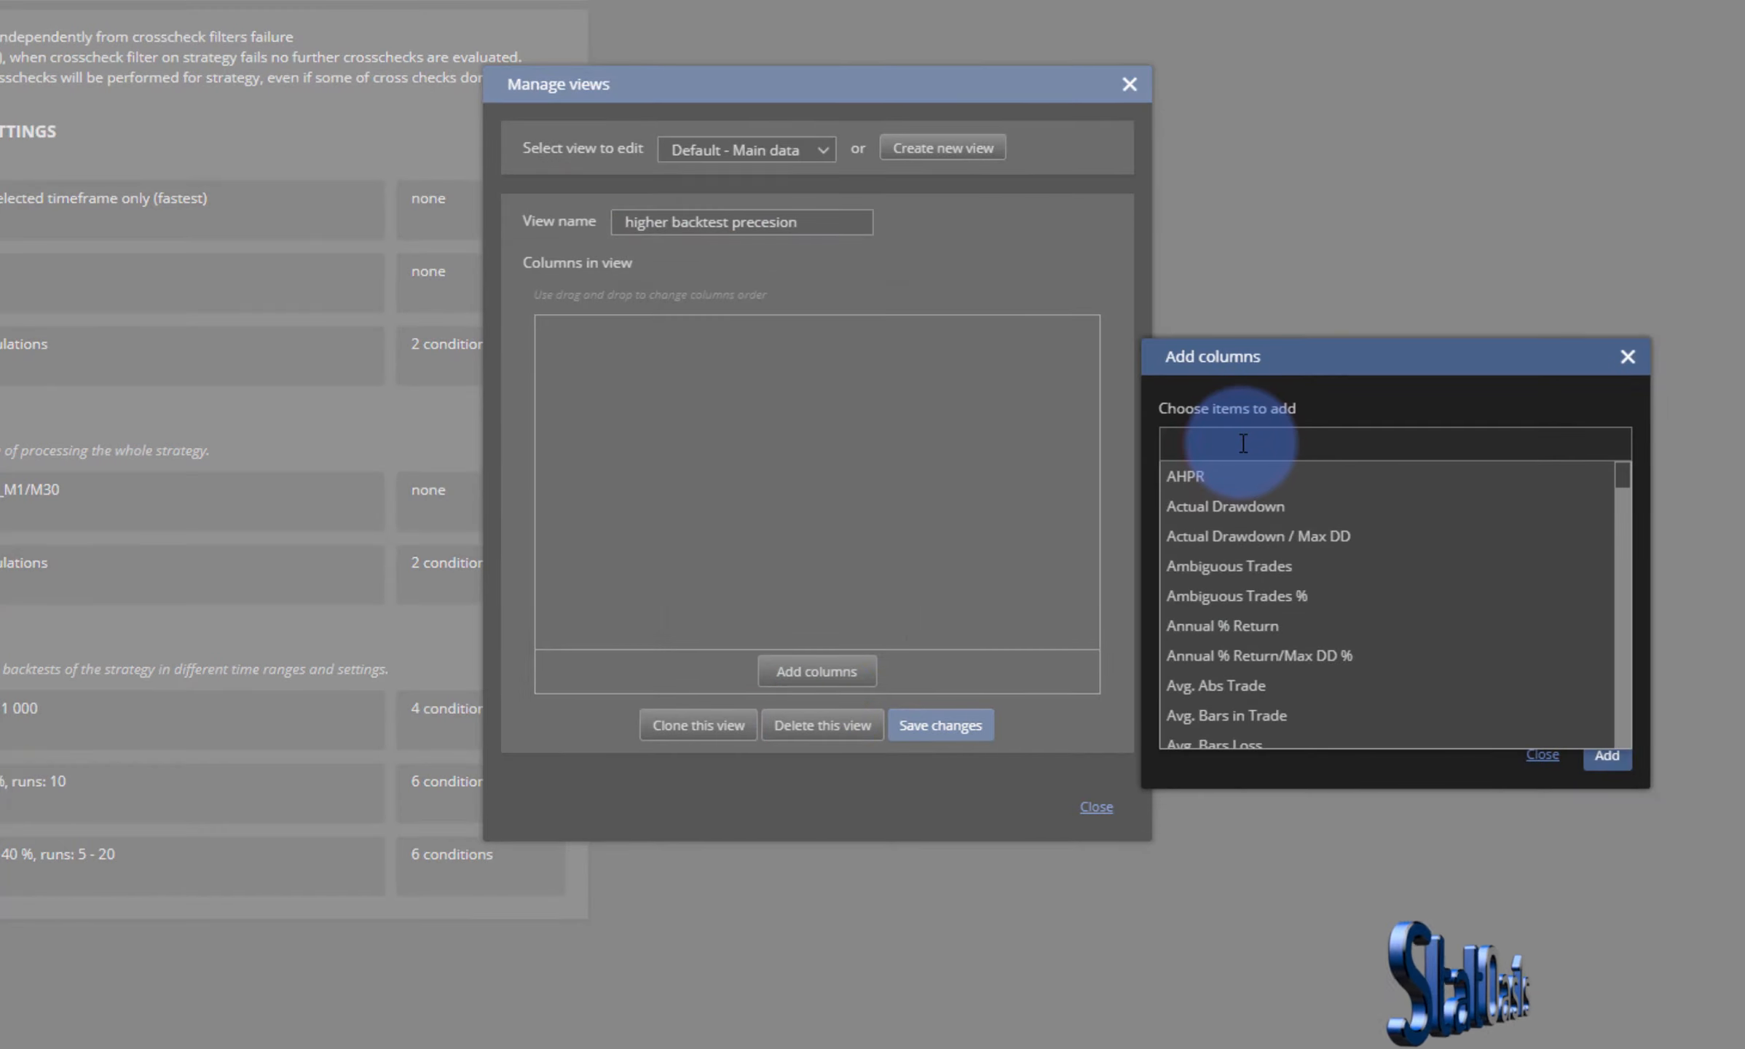
{"action": "type", "text": "net"}
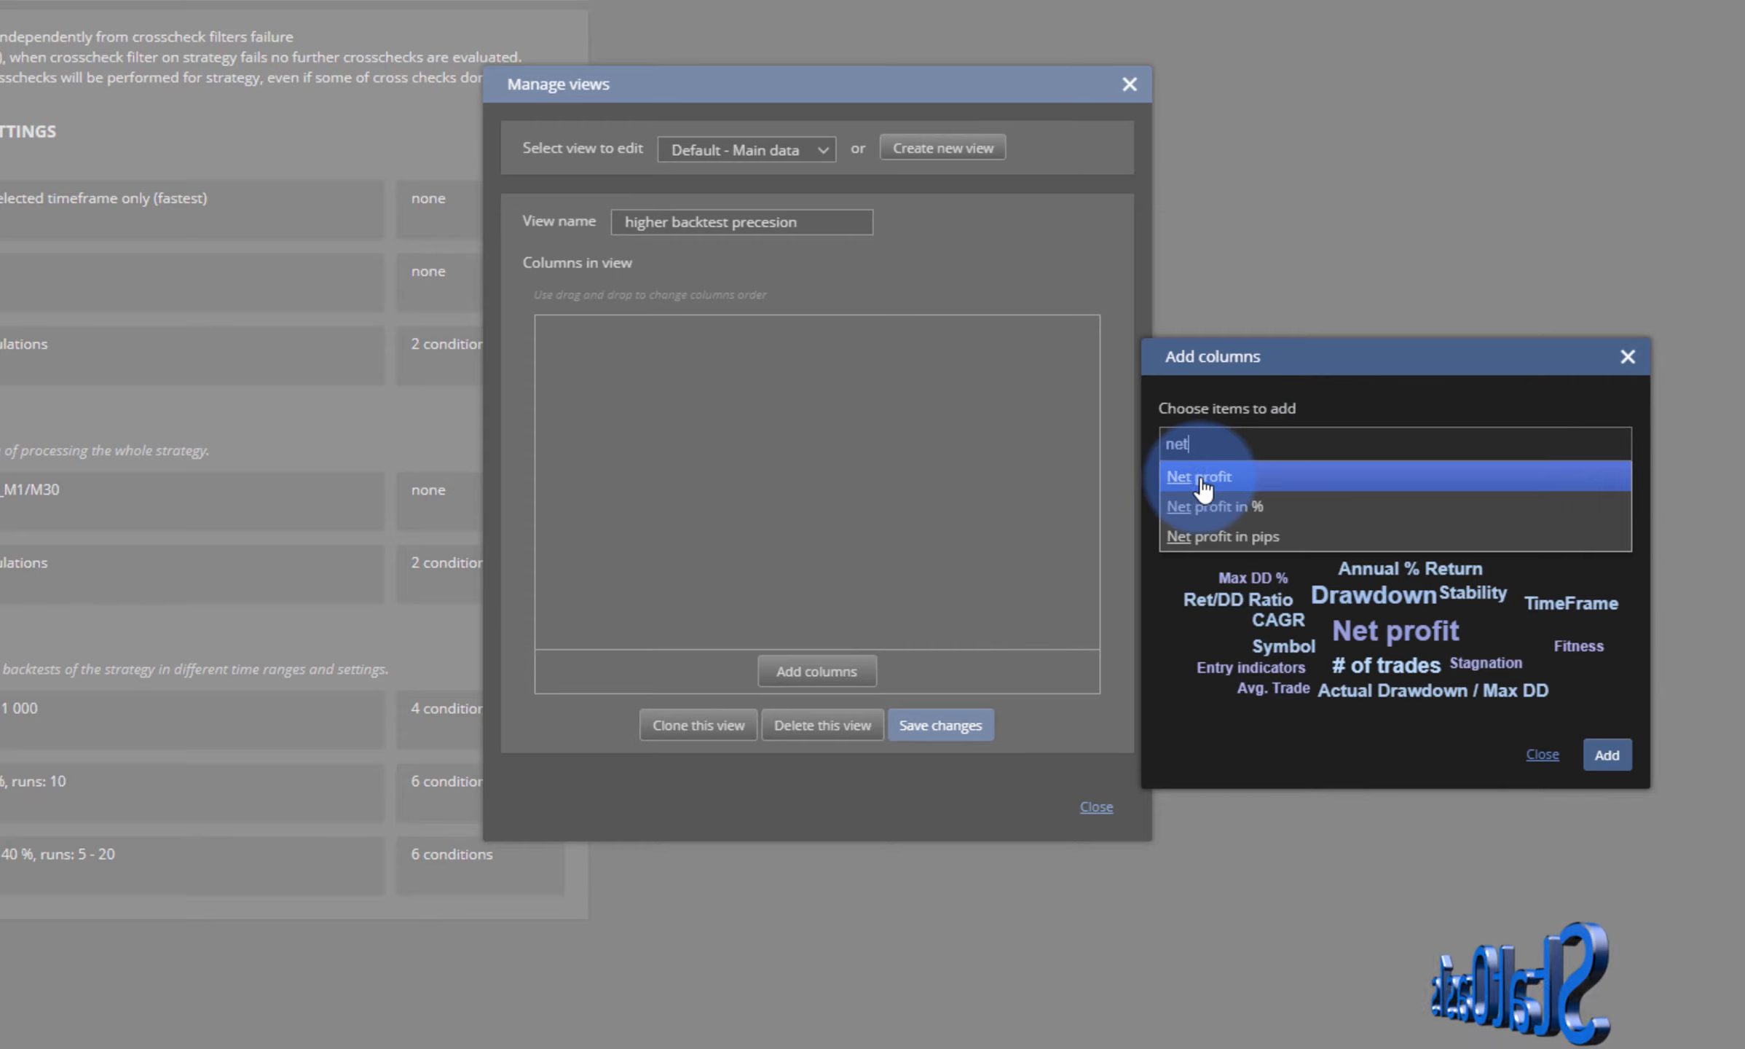
{"action": "left_click", "coordinate": [1250, 476]}
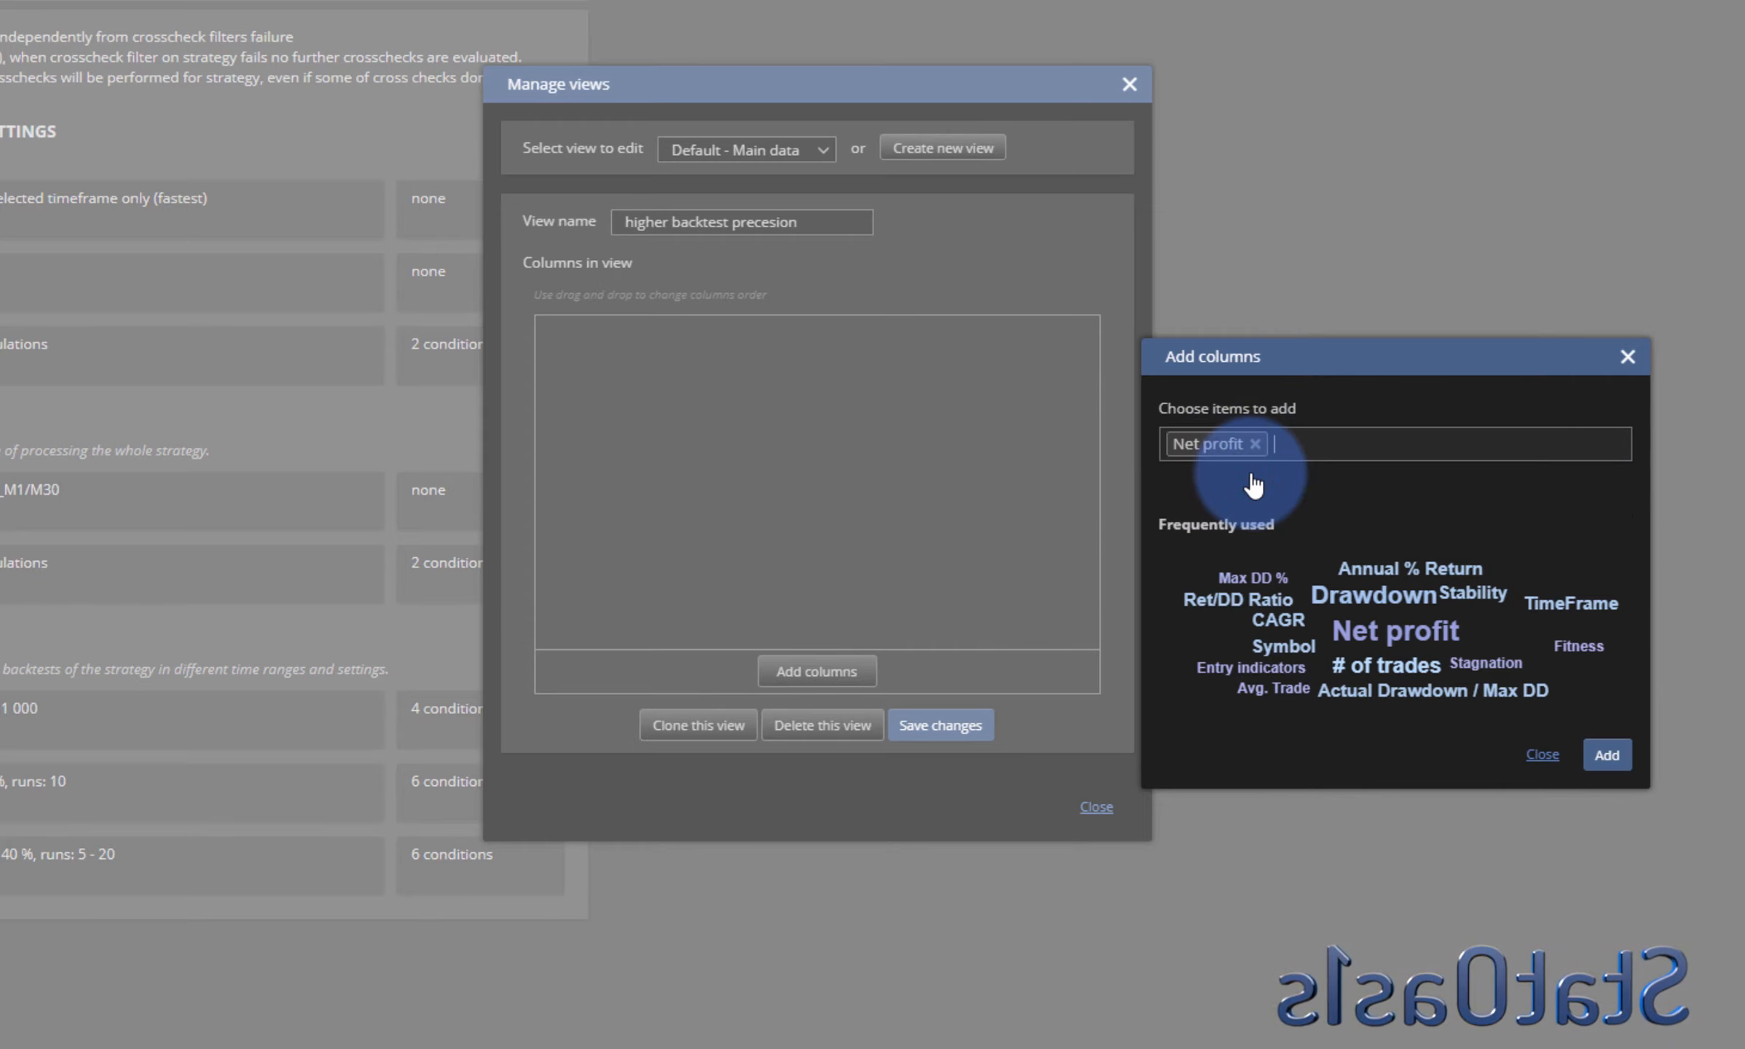
{"action": "type", "text": "#"}
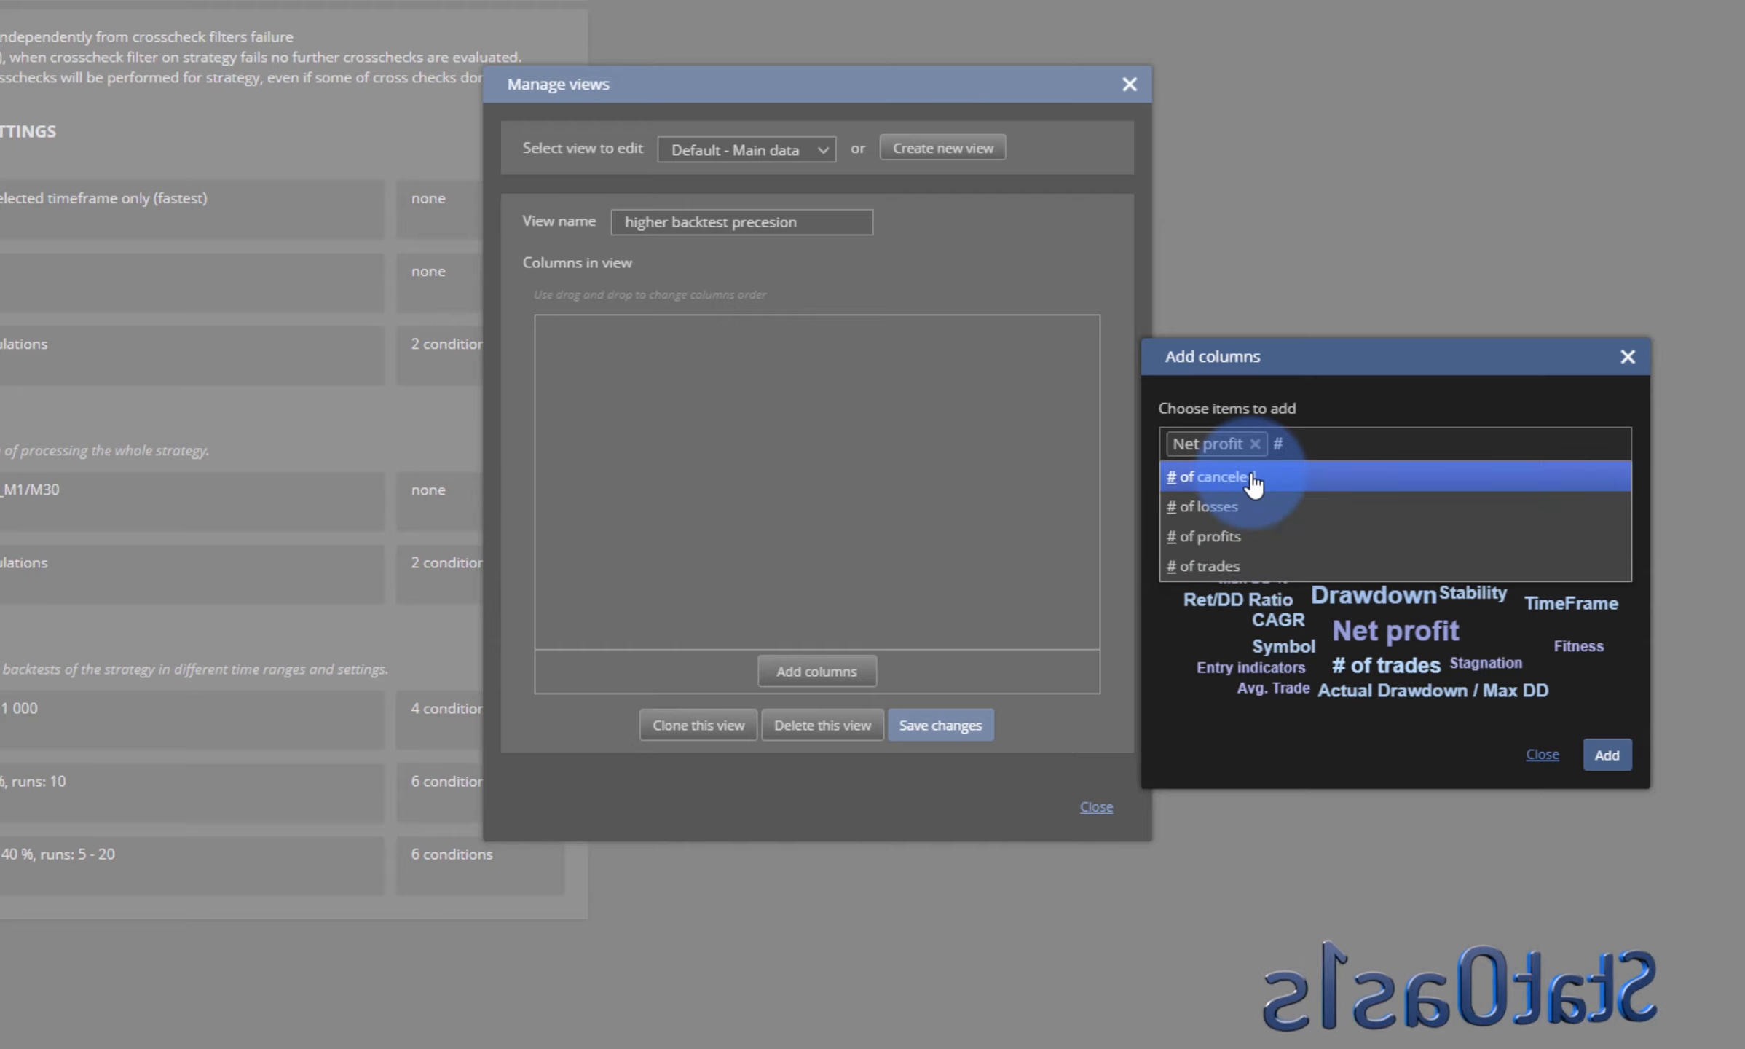
{"action": "left_click", "coordinate": [1238, 565]}
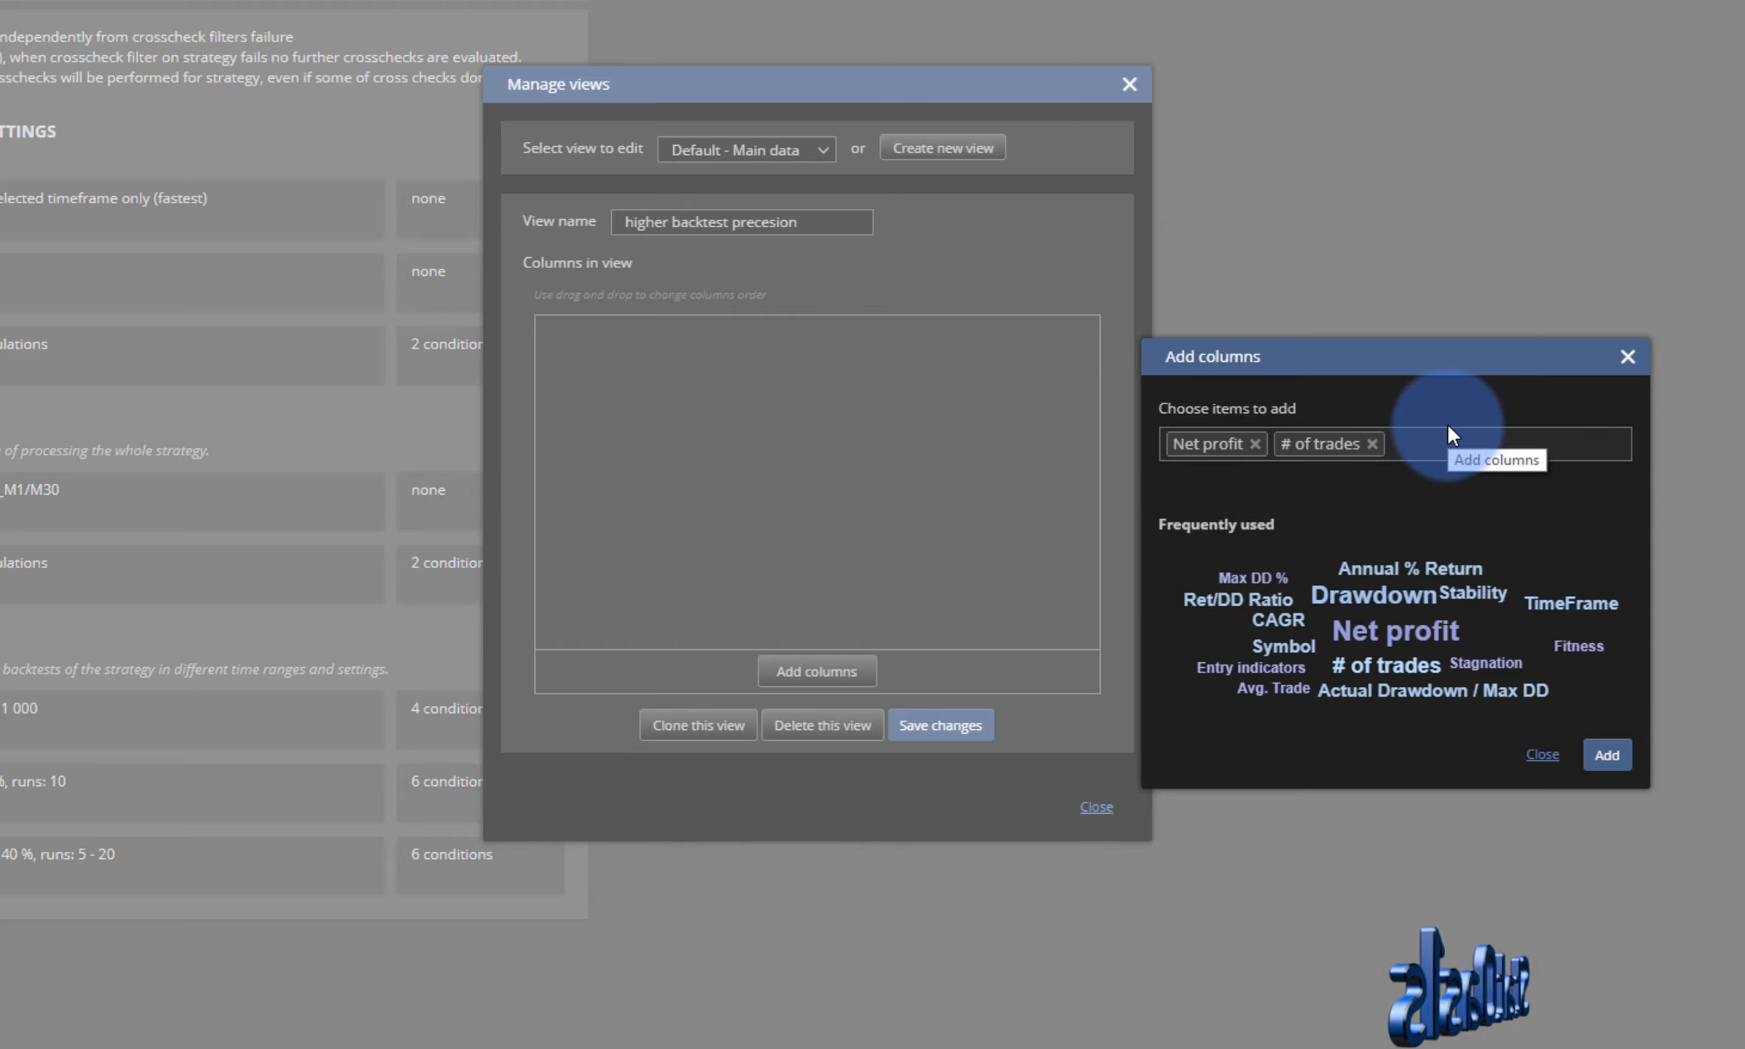
{"action": "type", "text": "prof"}
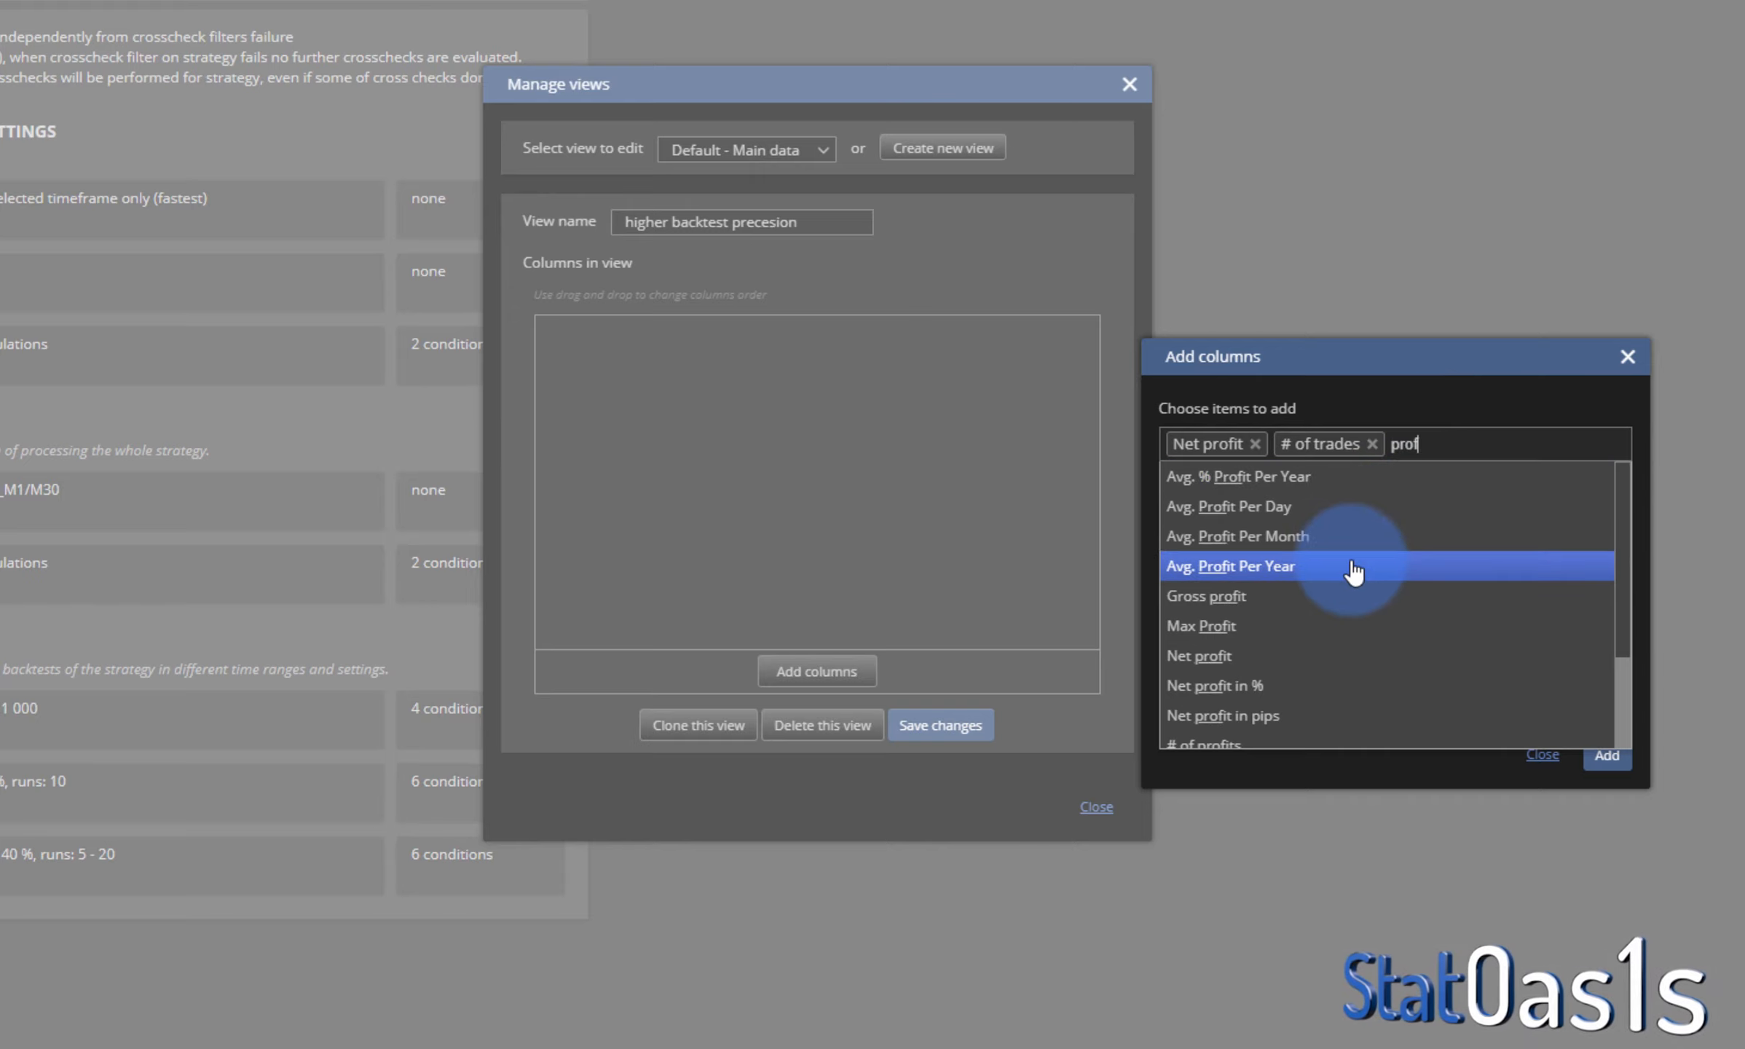
{"action": "scroll", "coordinate": [1355, 667], "scroll_direction": "down", "scroll_amount": 2}
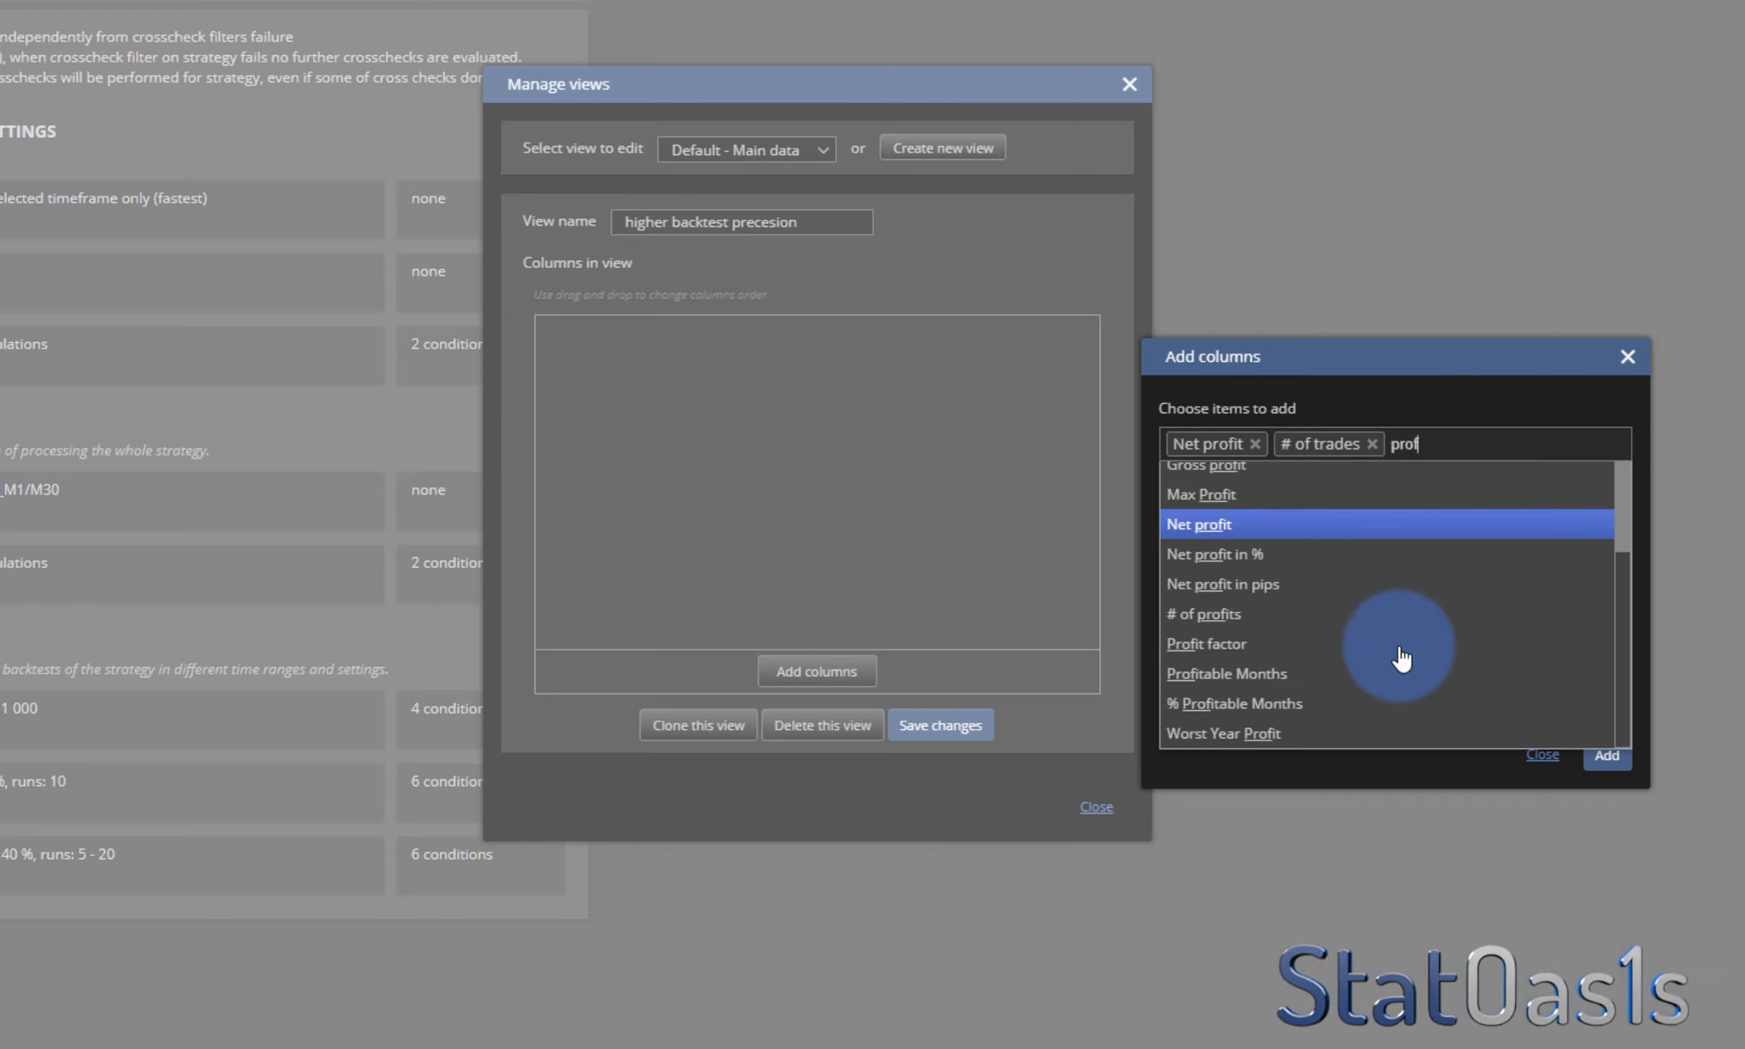
{"action": "left_click", "coordinate": [1295, 645]}
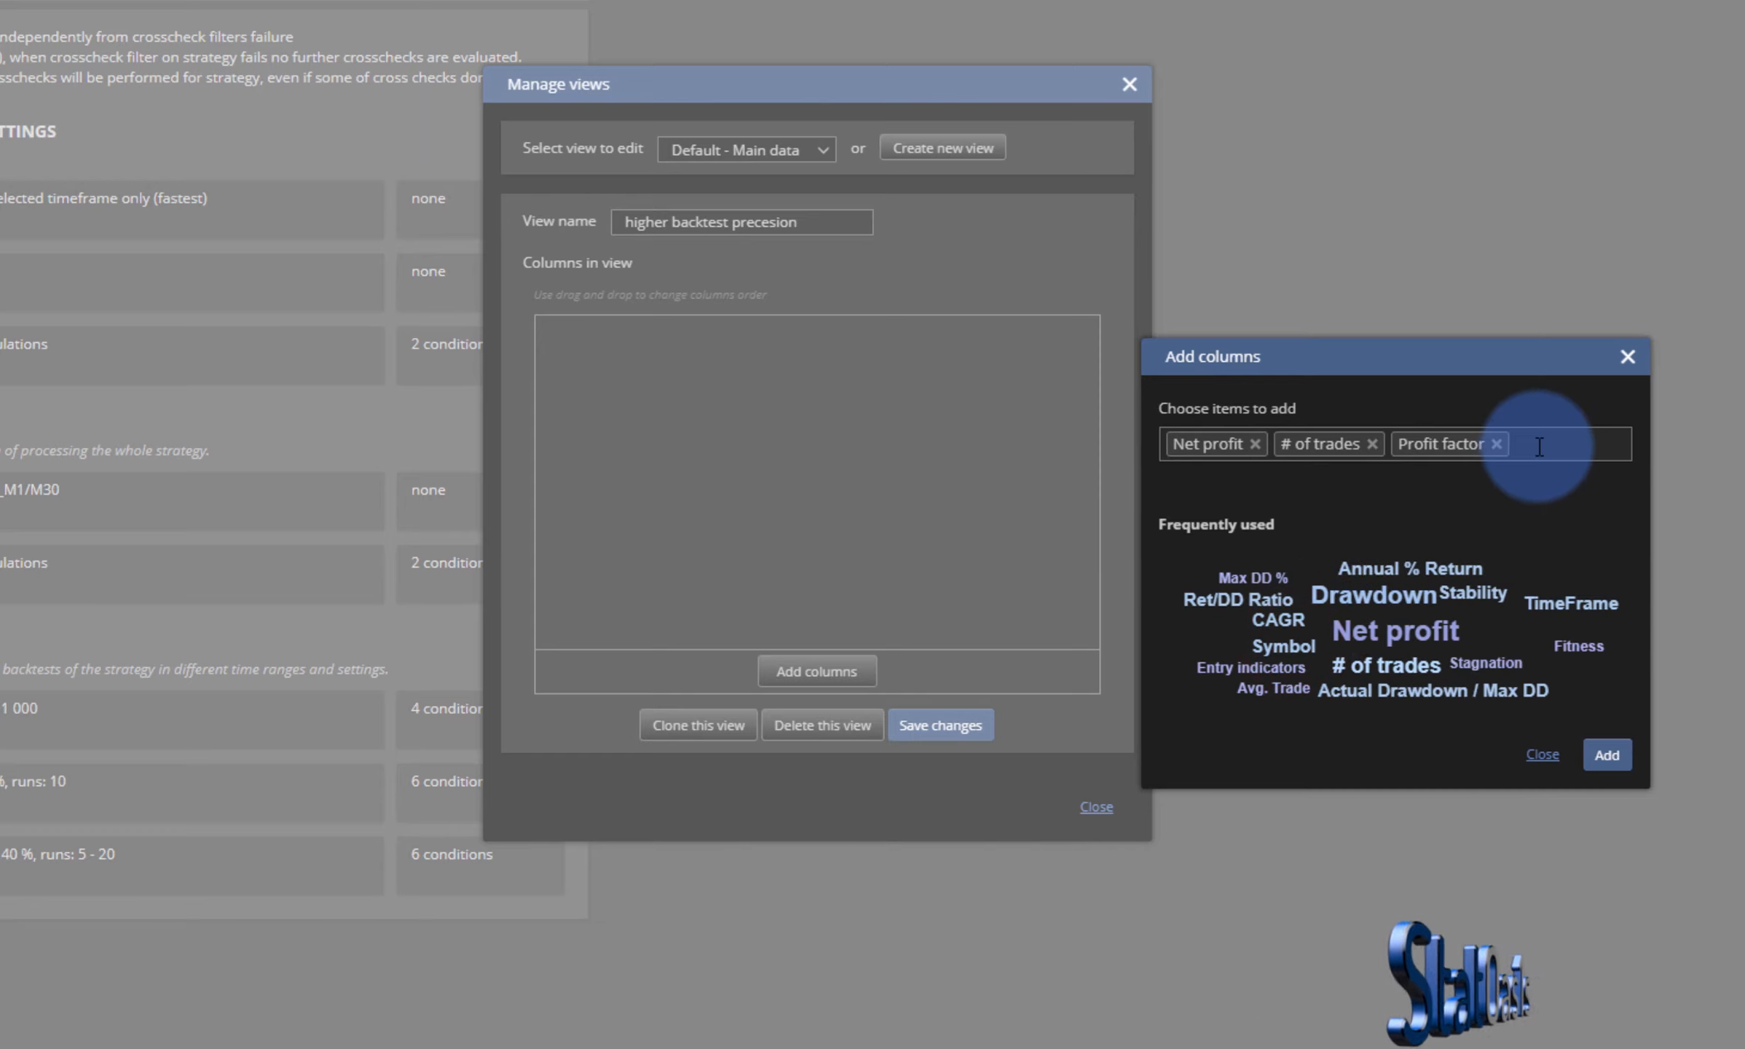
{"action": "type", "text": "dd"}
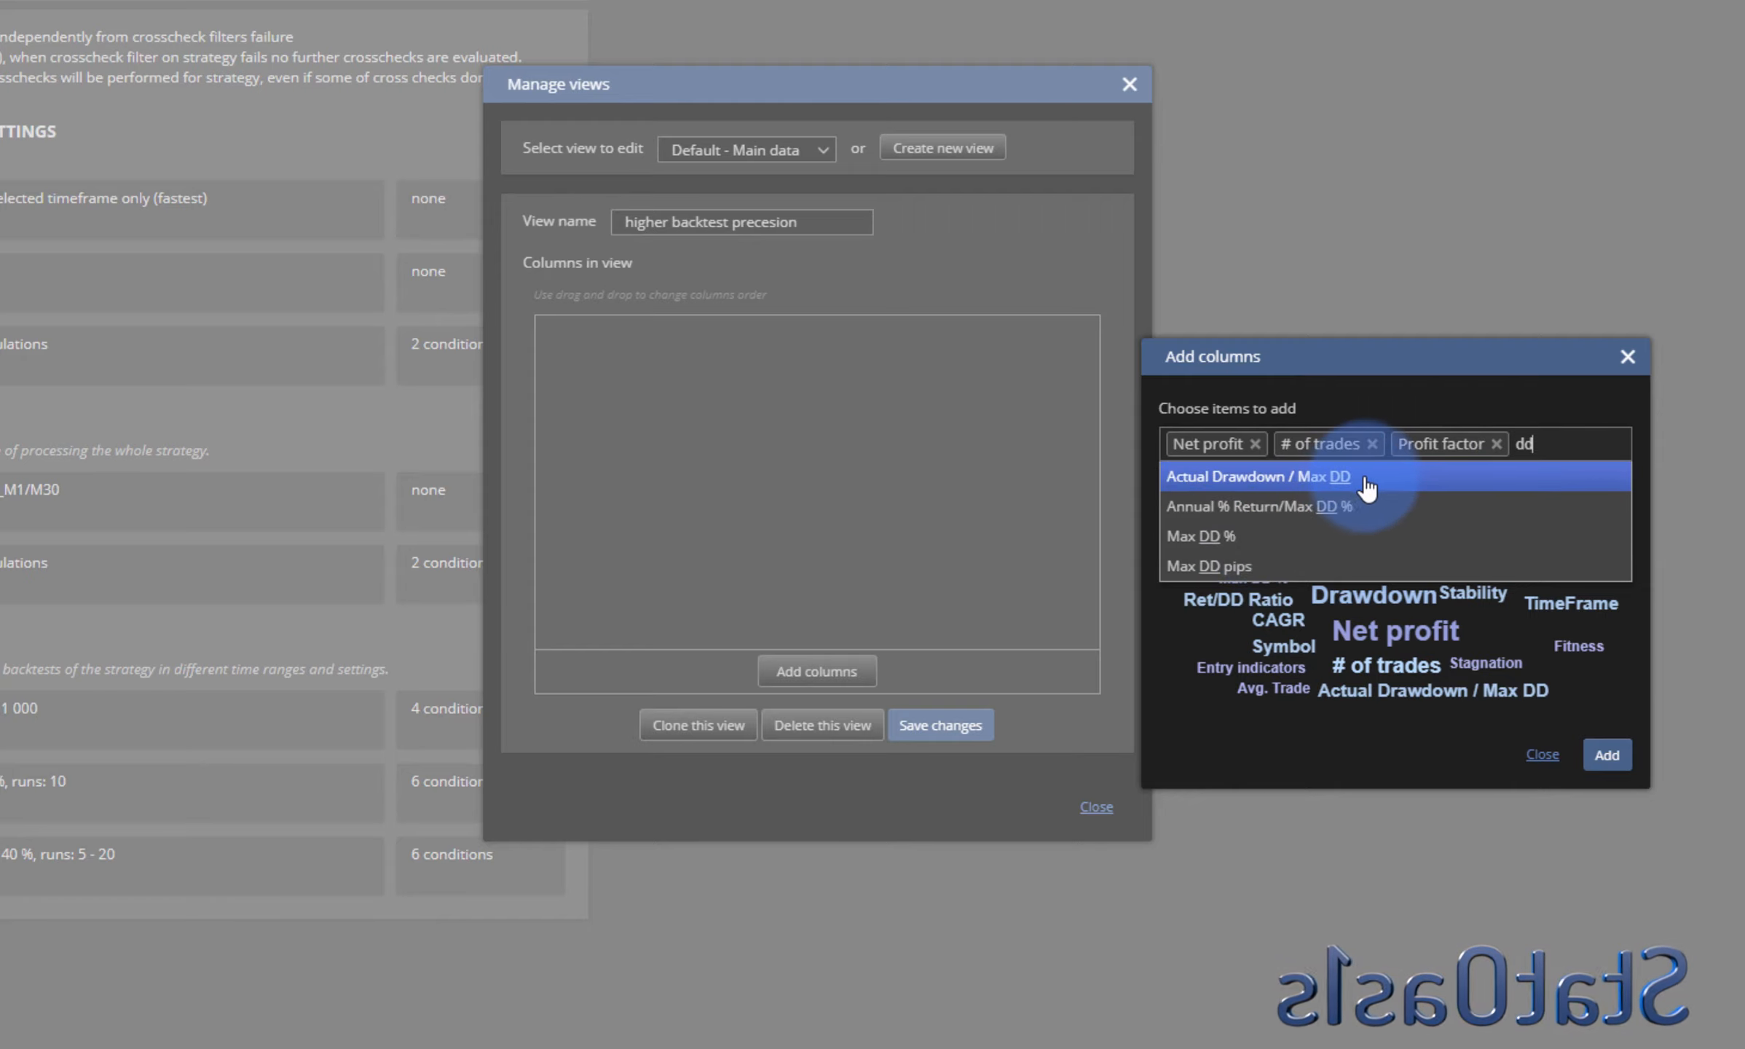
{"action": "left_click", "coordinate": [1343, 504]}
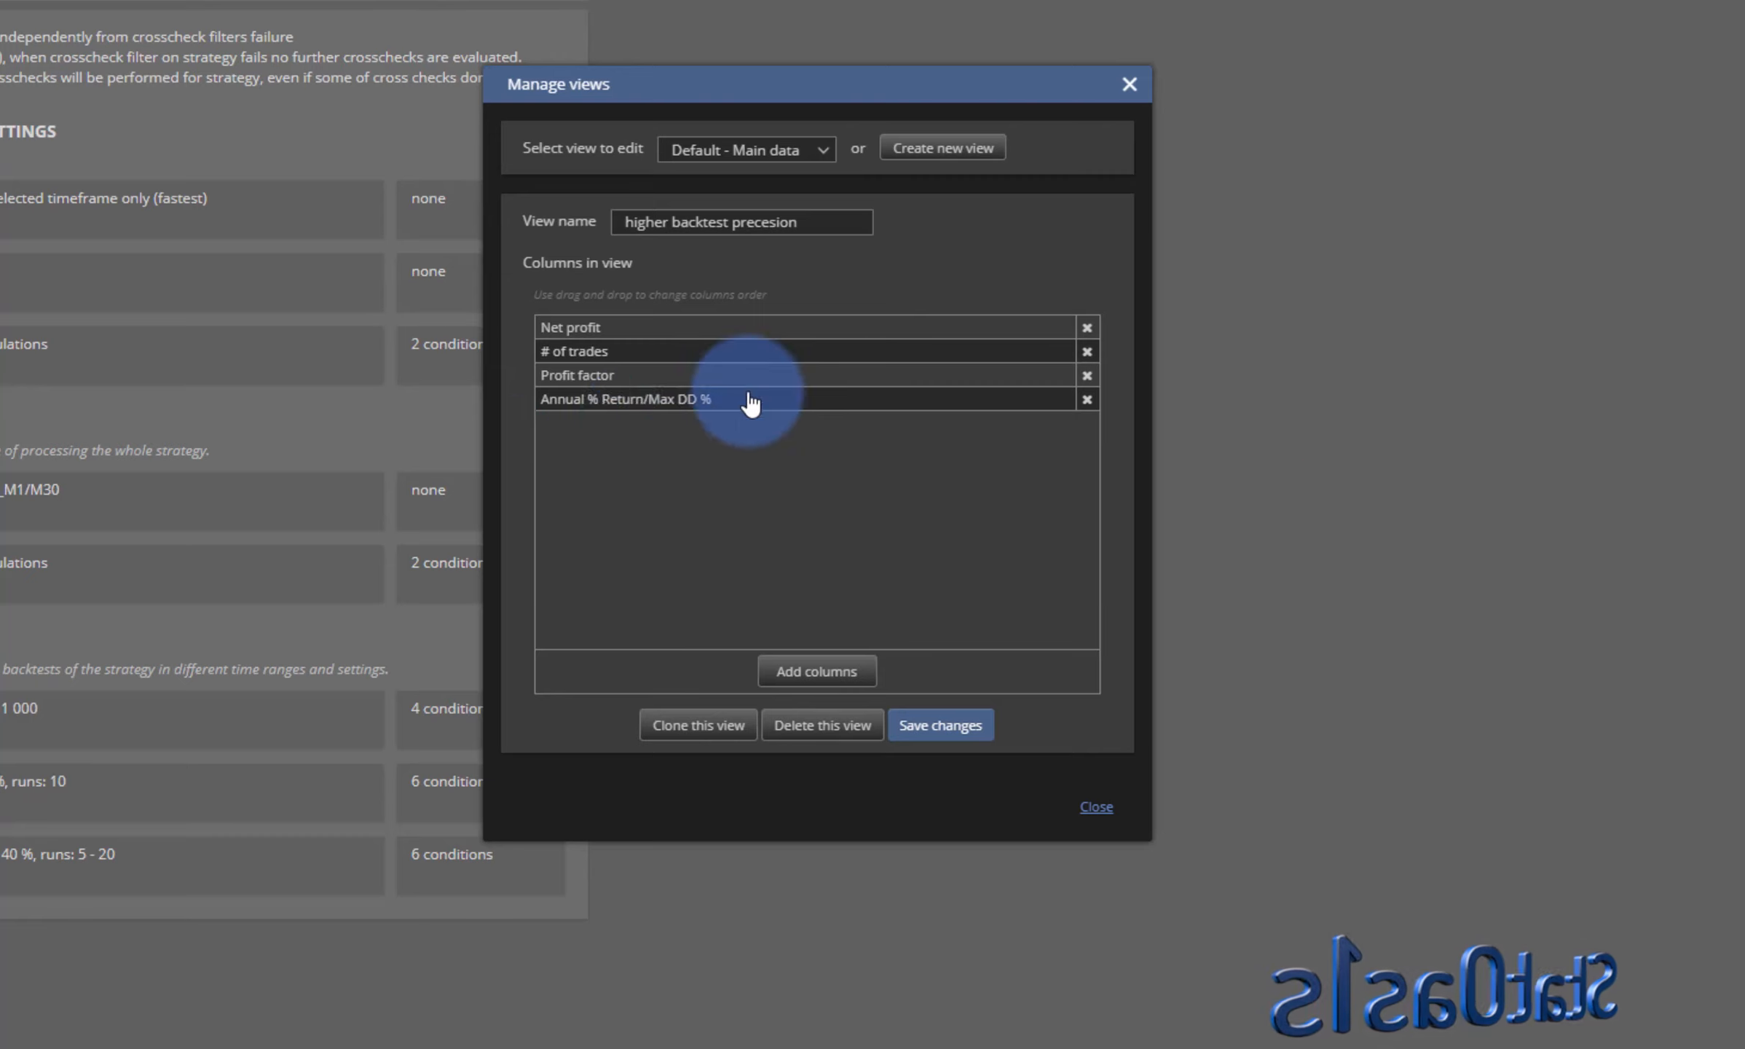
- Set the Net profit column to take its data from the Higher backtest precision backtest
{"action": "left_click", "coordinate": [690, 330]}
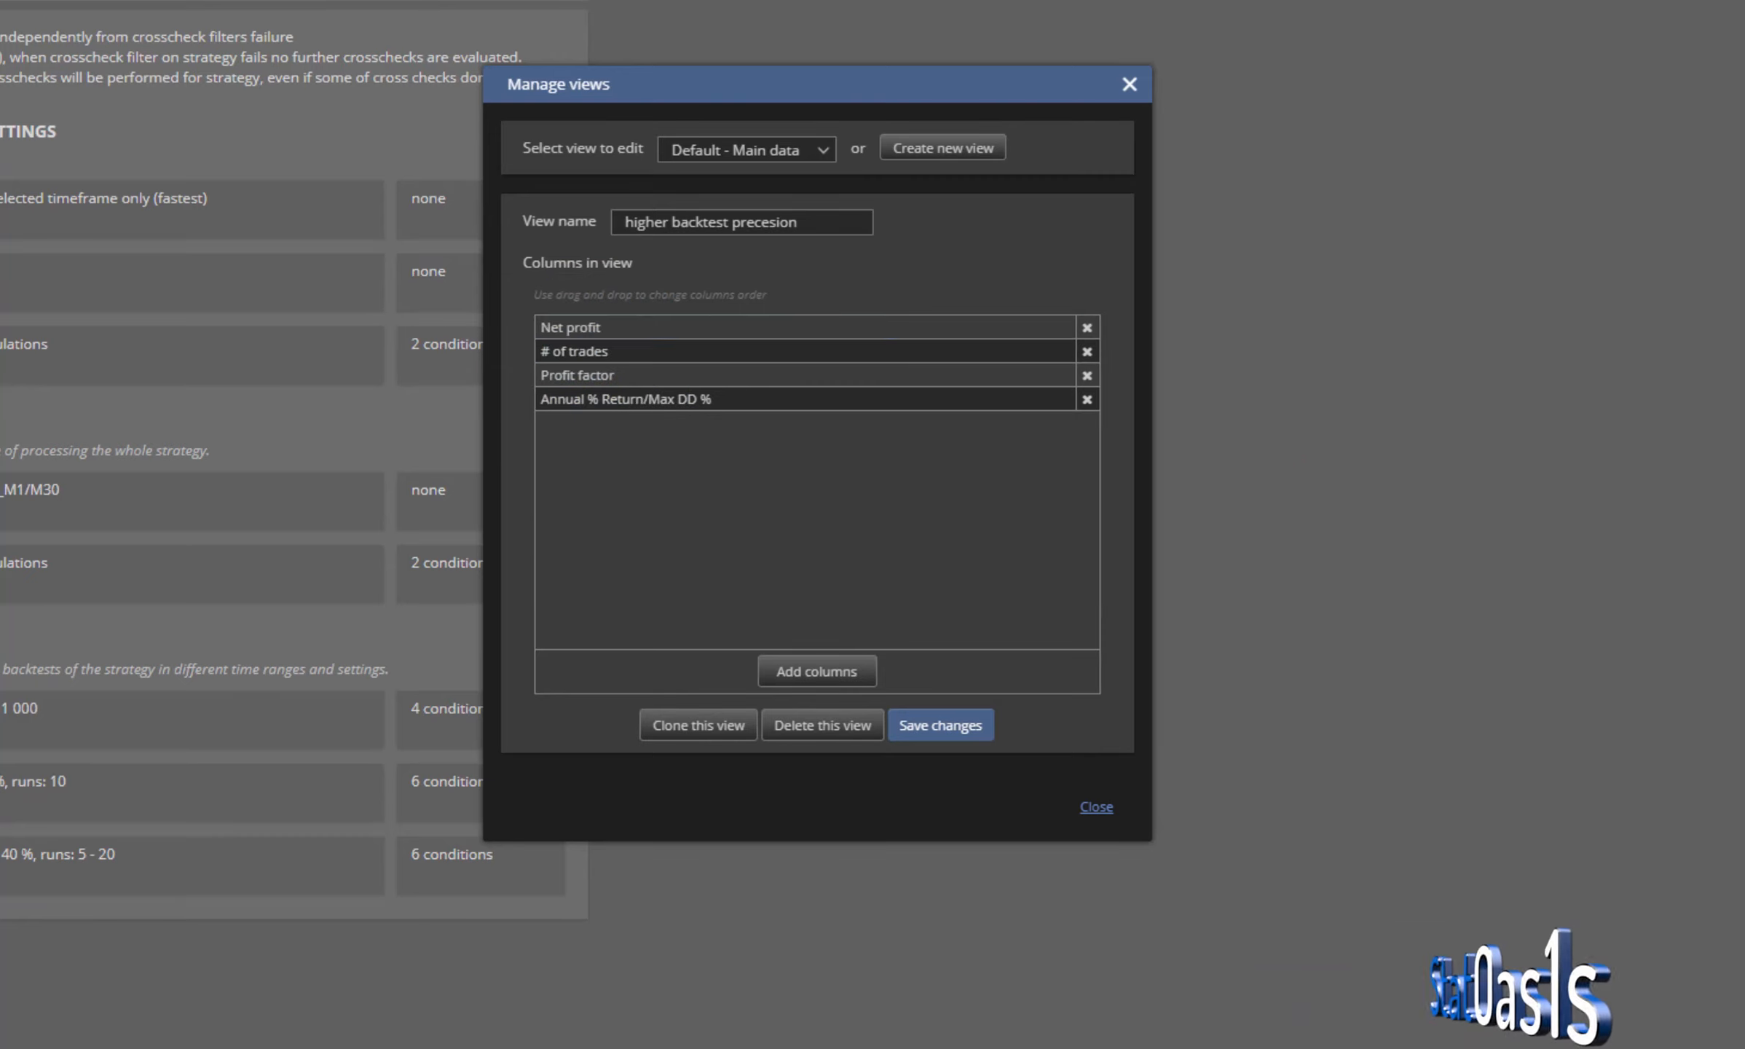
{"action": "double_click", "coordinate": [652, 326]}
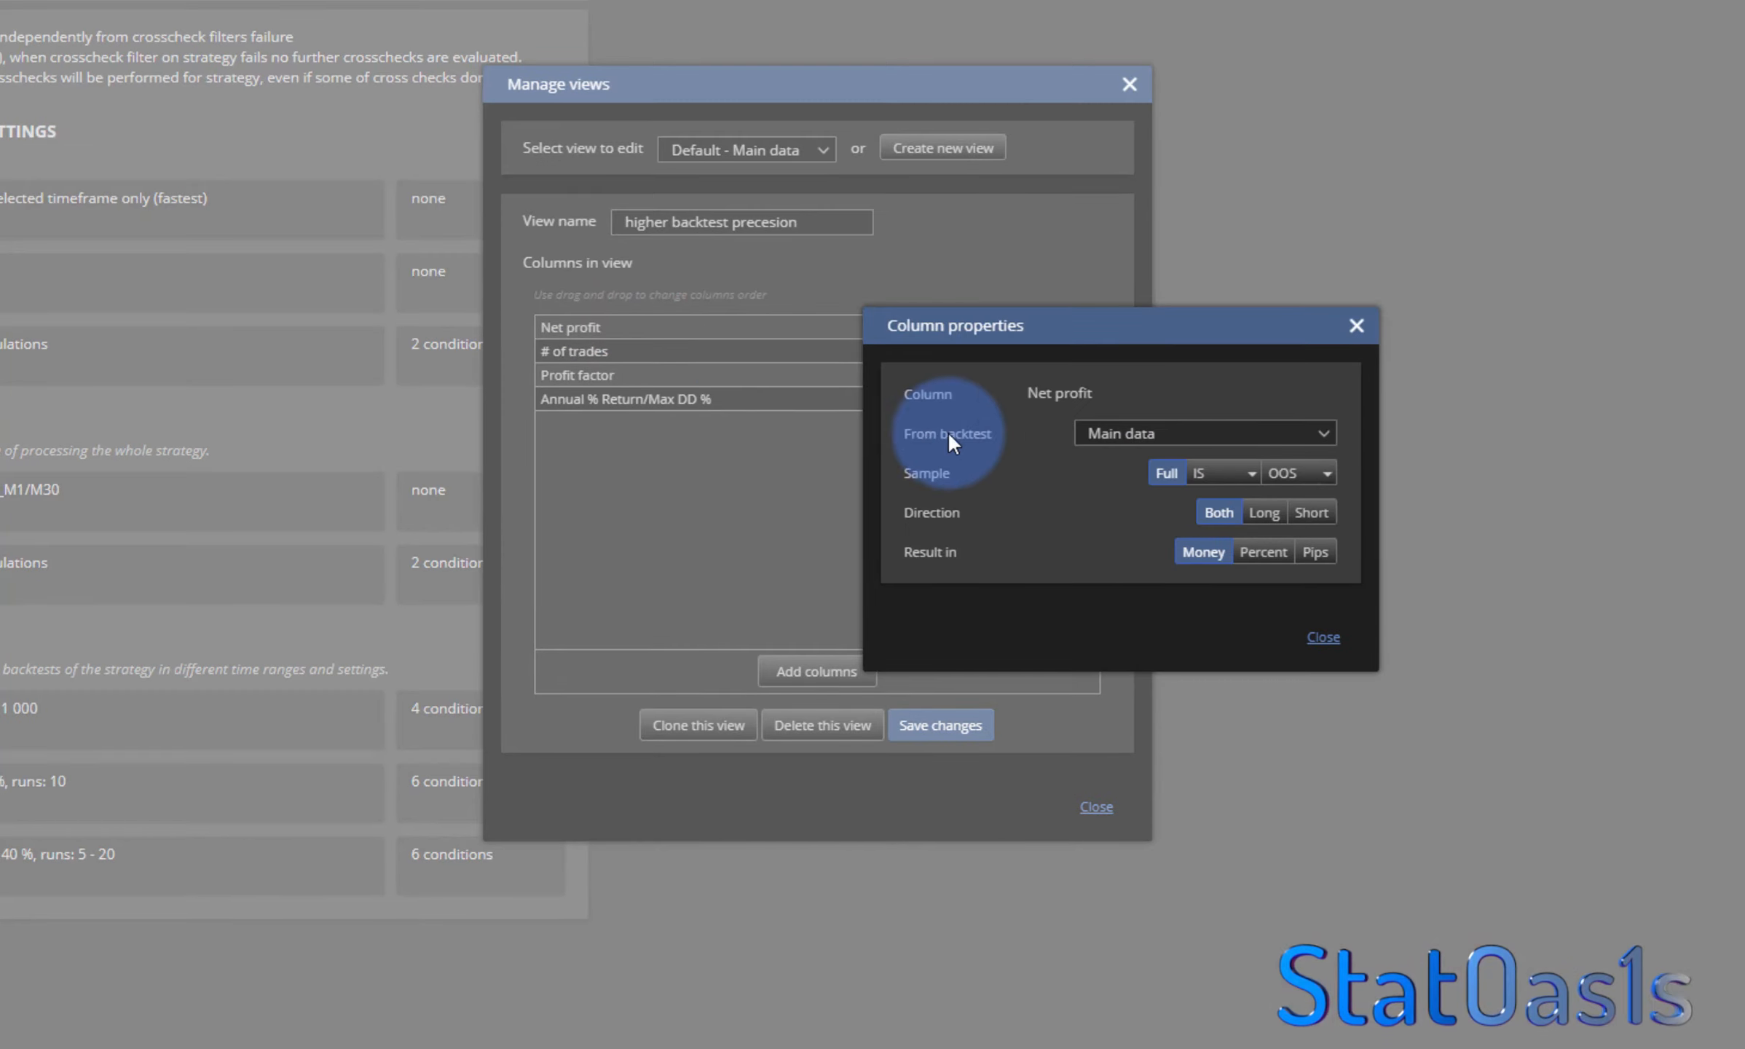
{"action": "left_click", "coordinate": [1168, 437]}
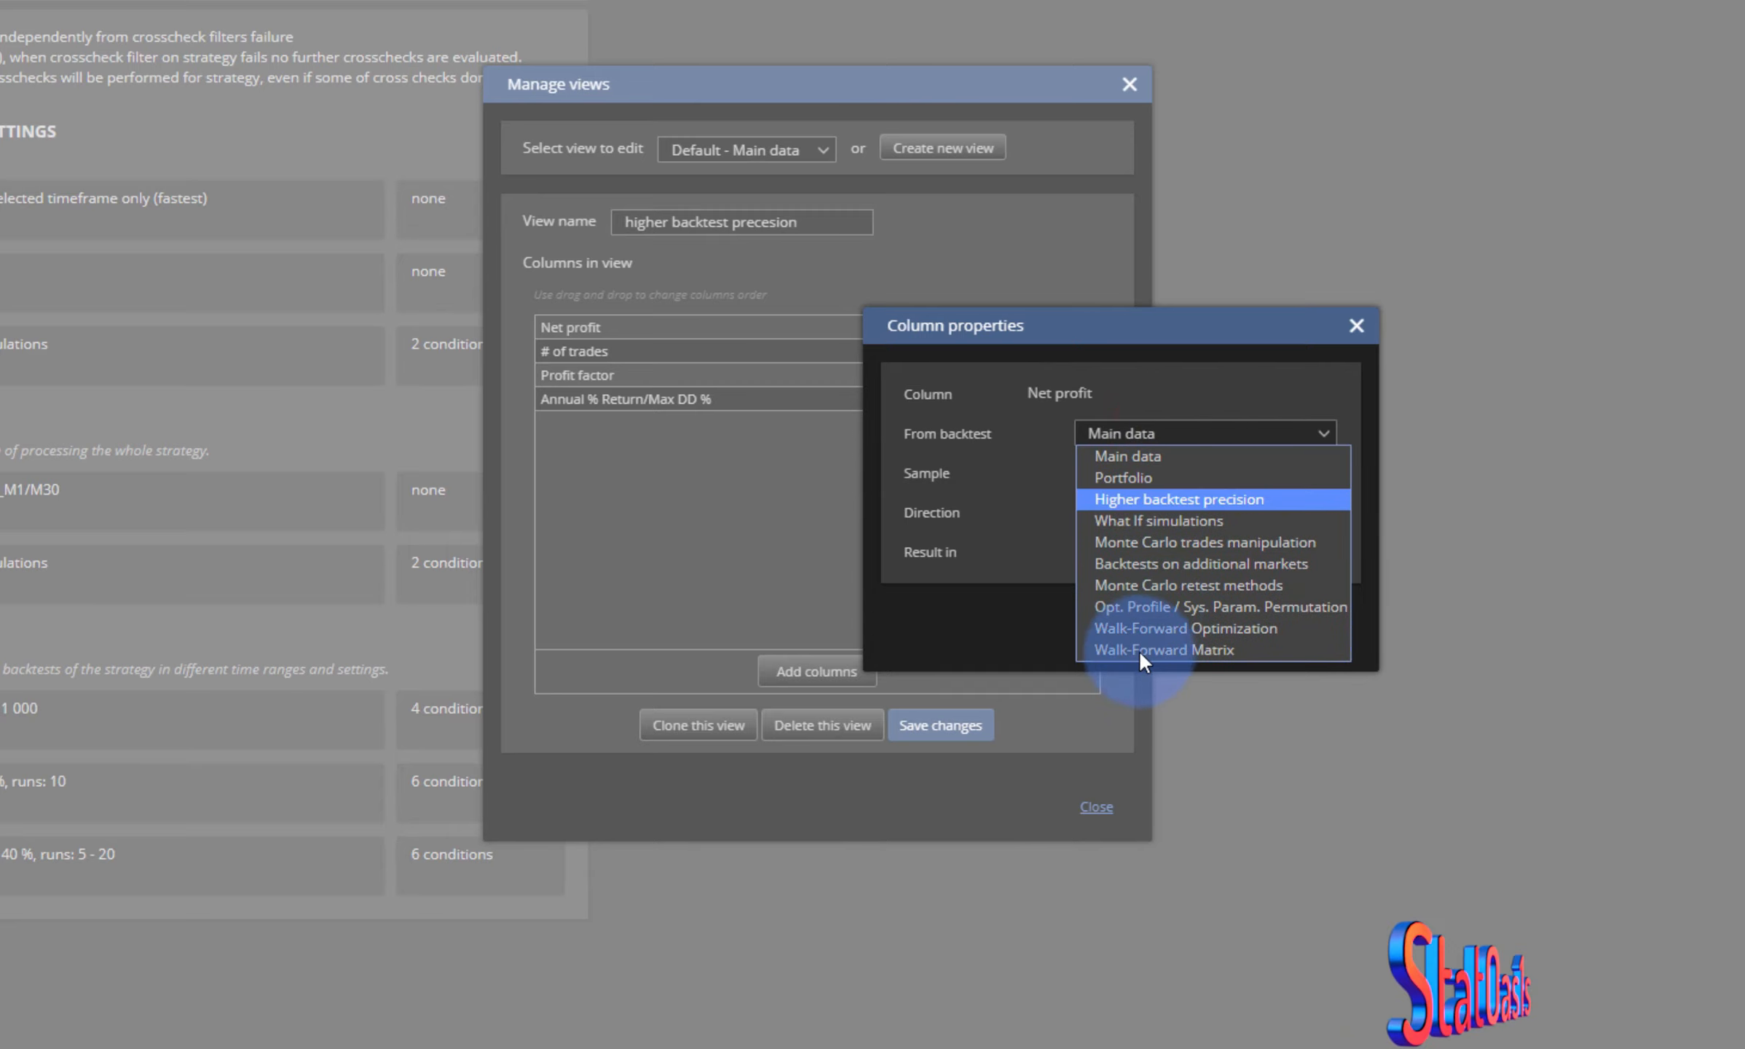
{"action": "key", "text": "Down"}
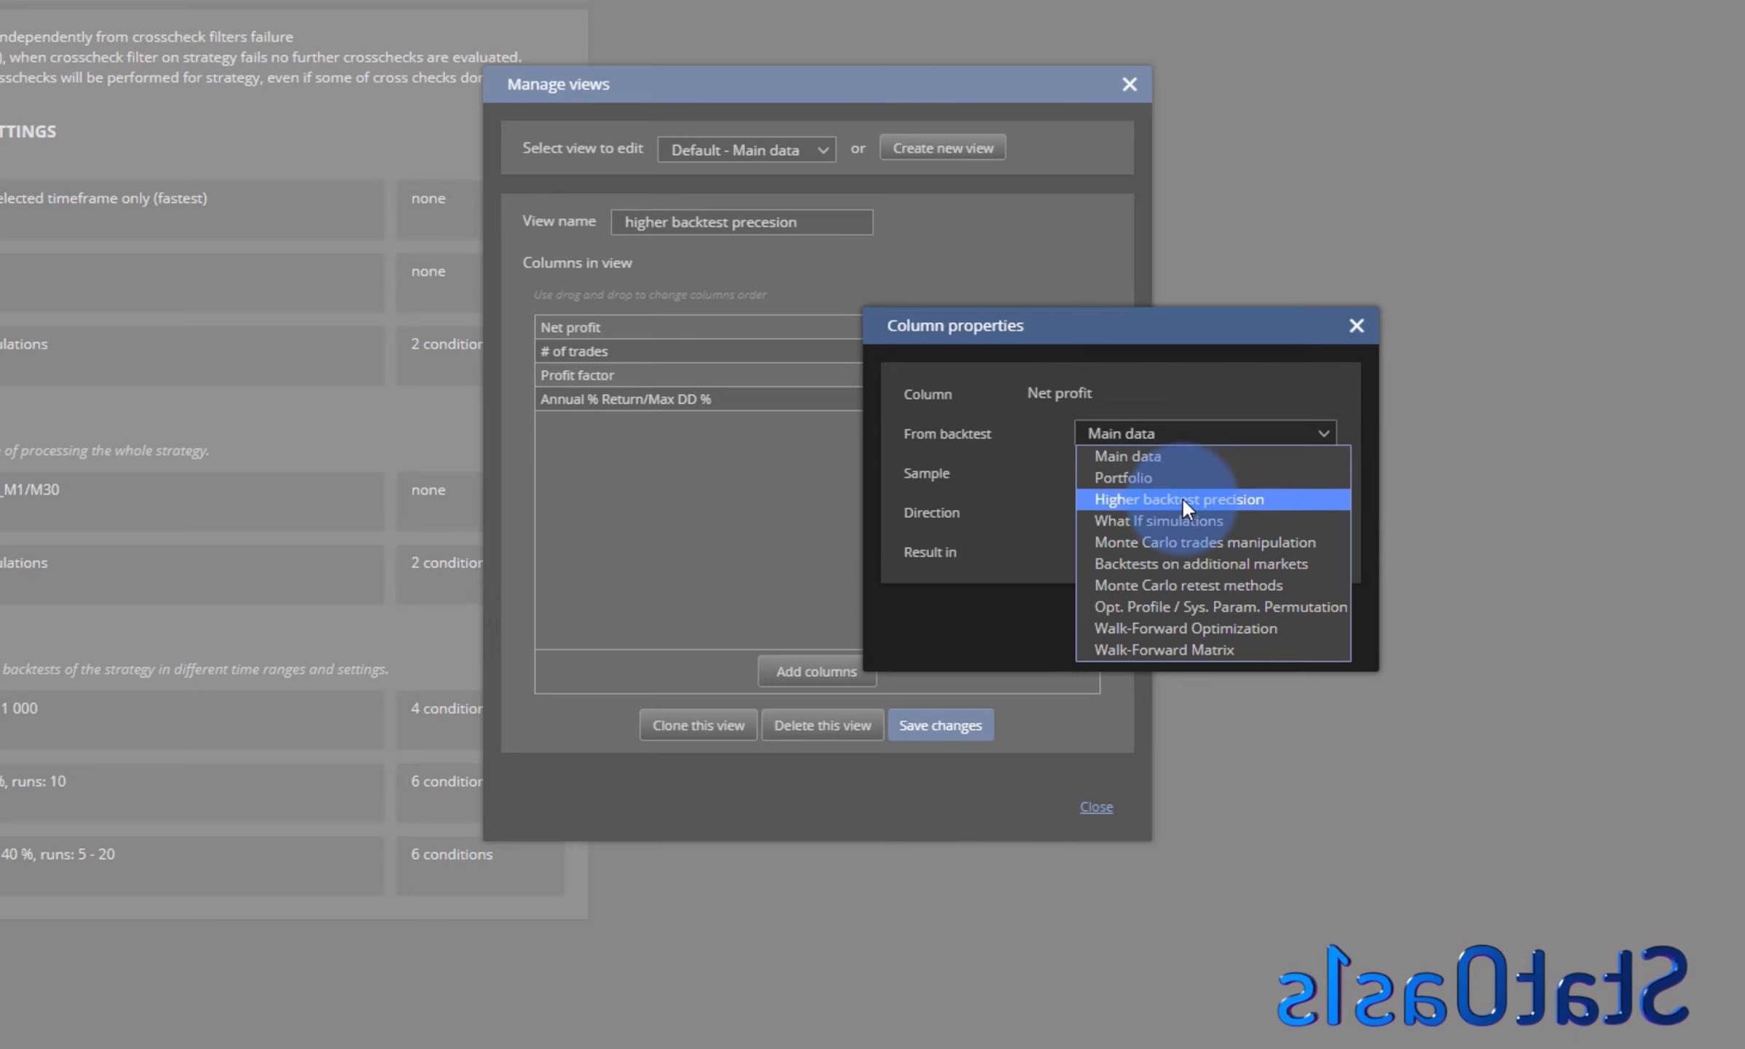
{"action": "left_click", "coordinate": [1209, 498]}
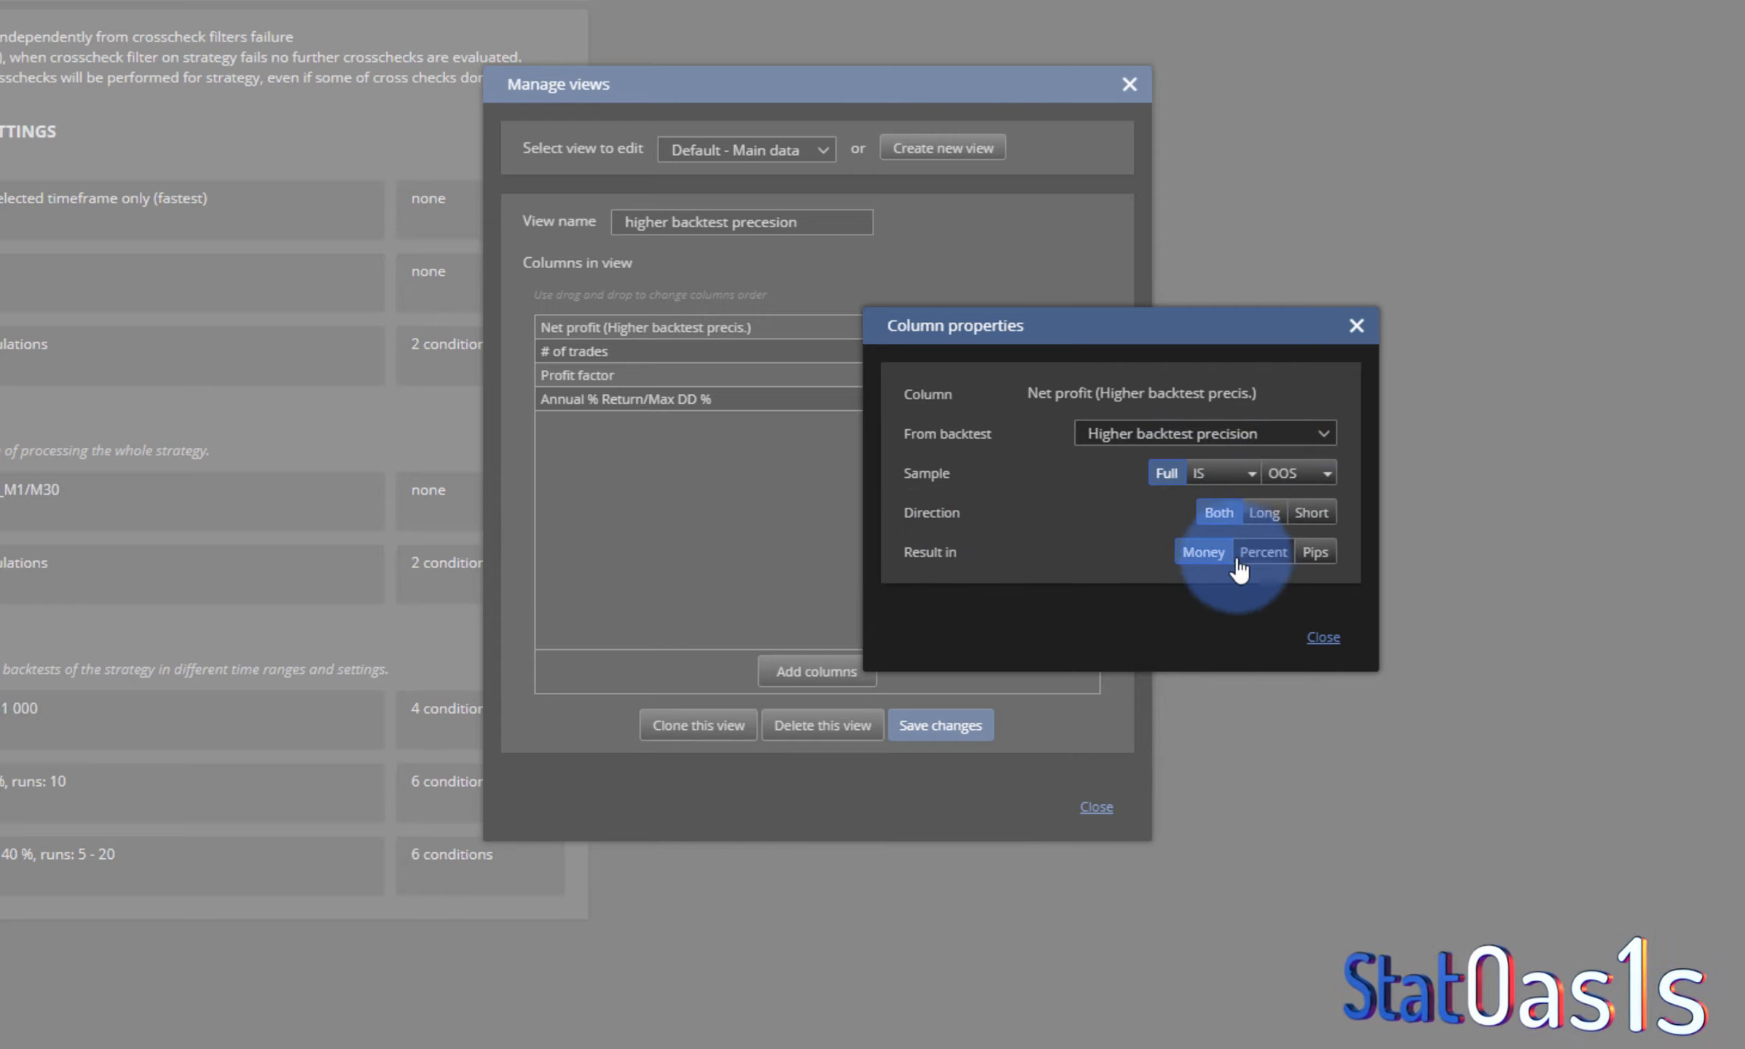
{"action": "left_click", "coordinate": [1317, 635]}
- Set the # of trades and Profit factor columns to take their data from the Higher backtest precision backtest
{"action": "double_click", "coordinate": [729, 351]}
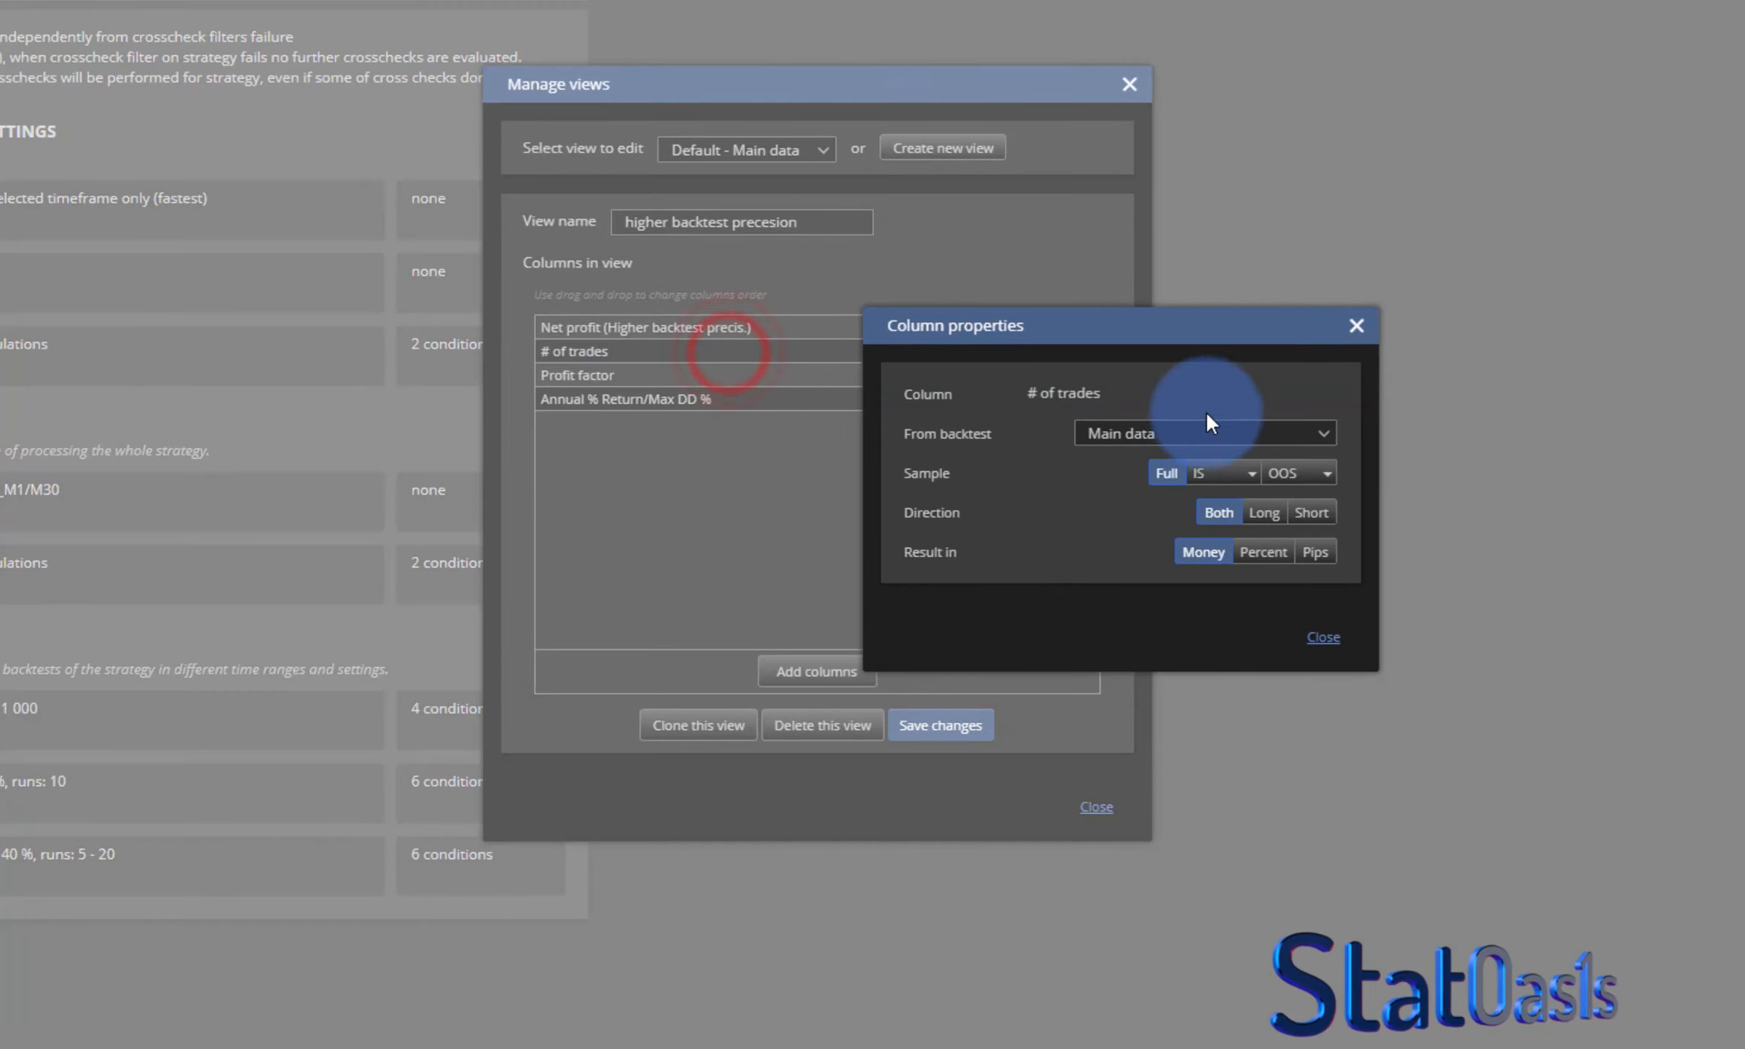
{"action": "left_click", "coordinate": [1203, 432]}
{"action": "left_click", "coordinate": [1161, 498]}
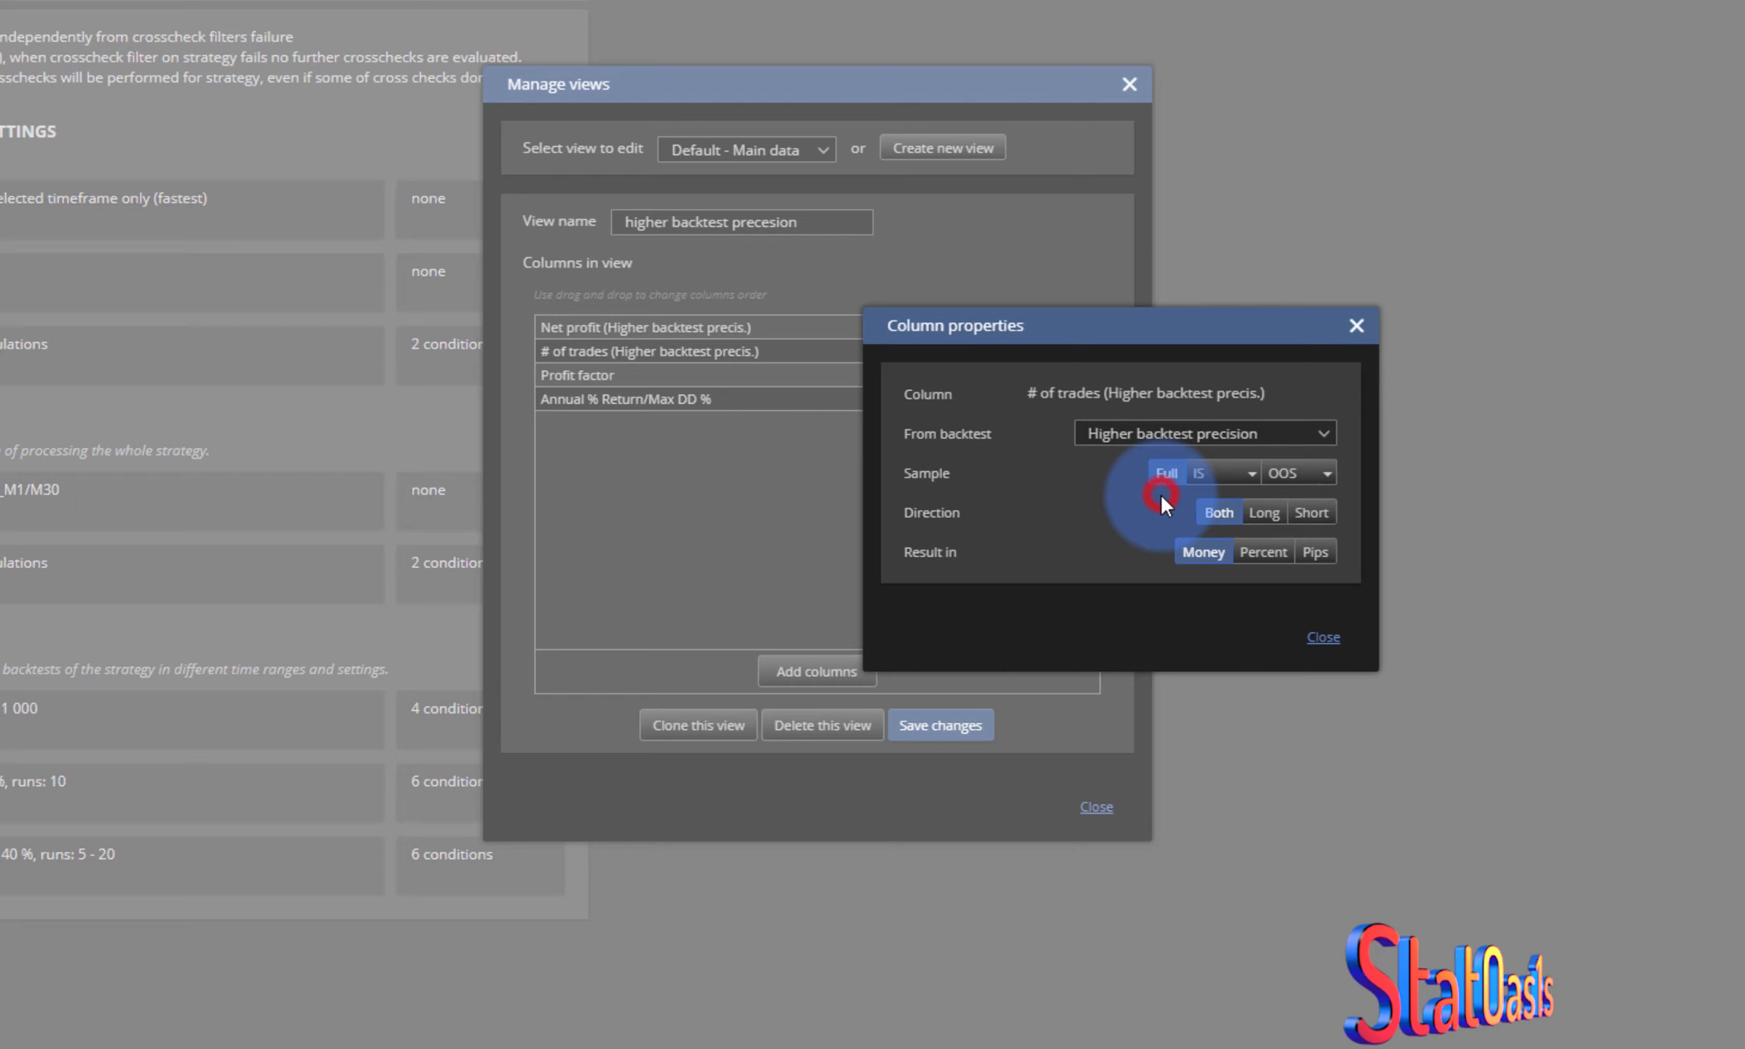
{"action": "left_click", "coordinate": [1330, 635]}
{"action": "double_click", "coordinate": [710, 375]}
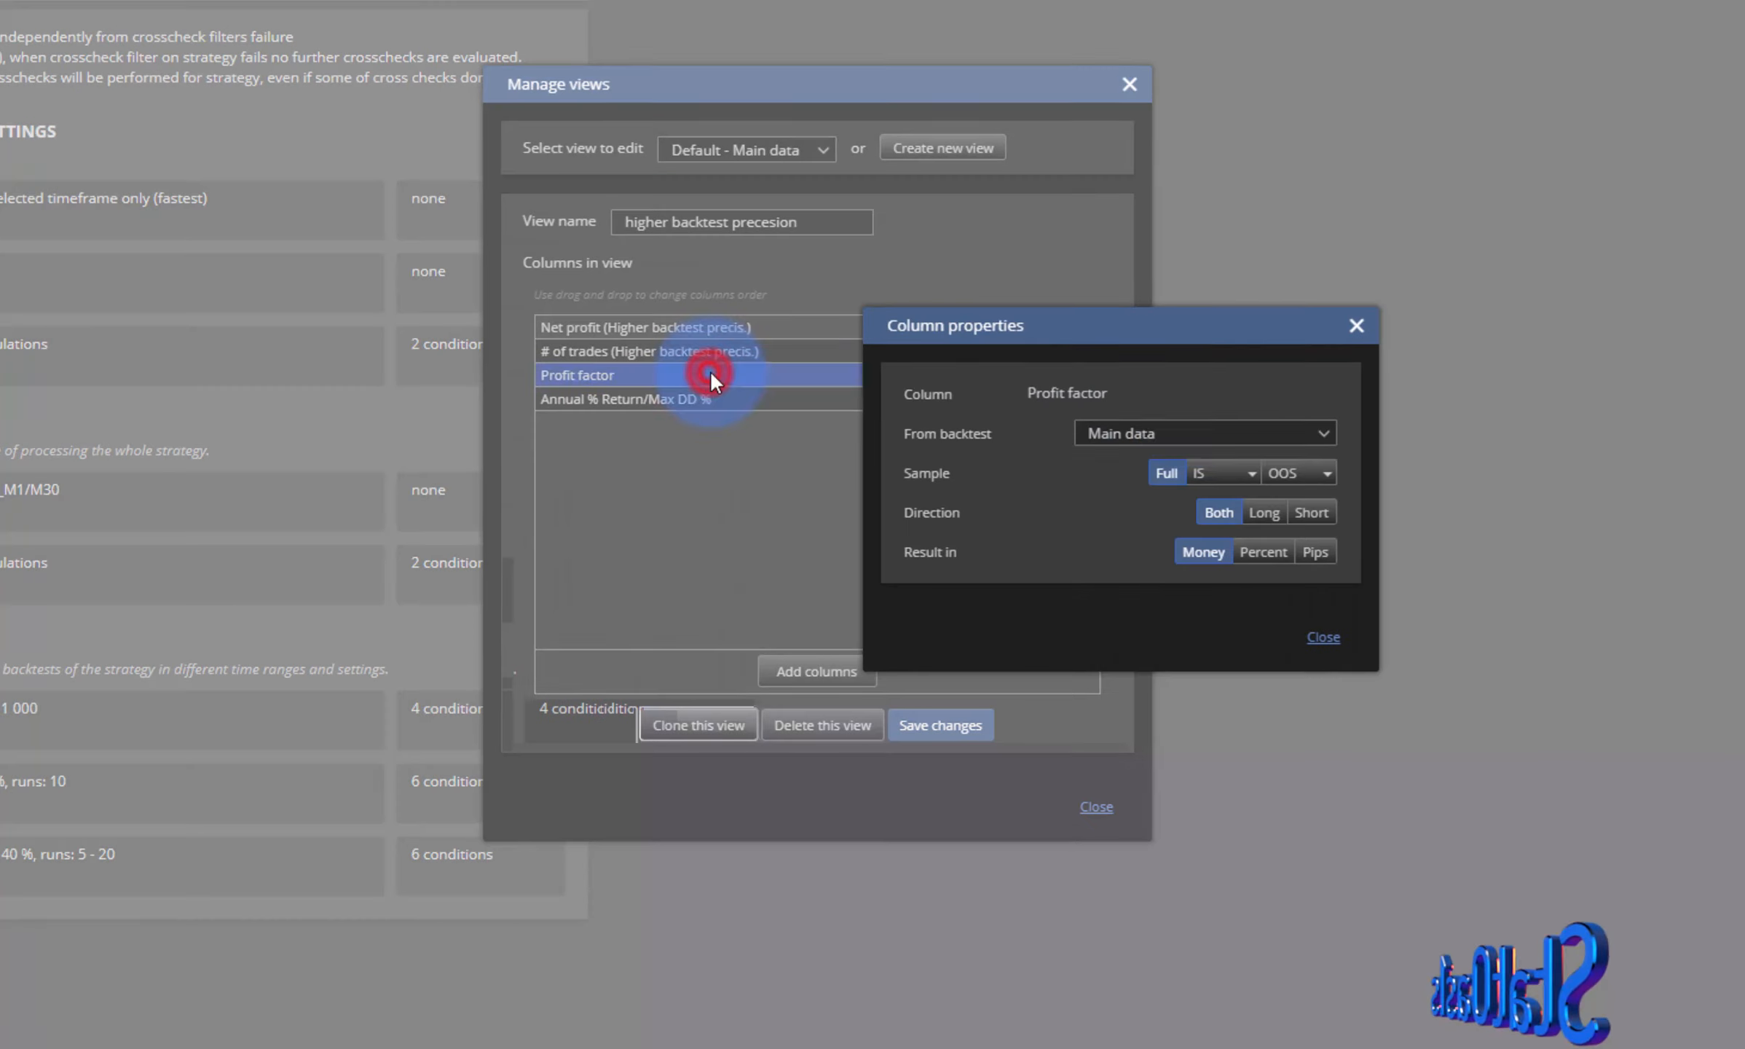
{"action": "left_click", "coordinate": [1215, 437]}
{"action": "left_click", "coordinate": [1161, 485]}
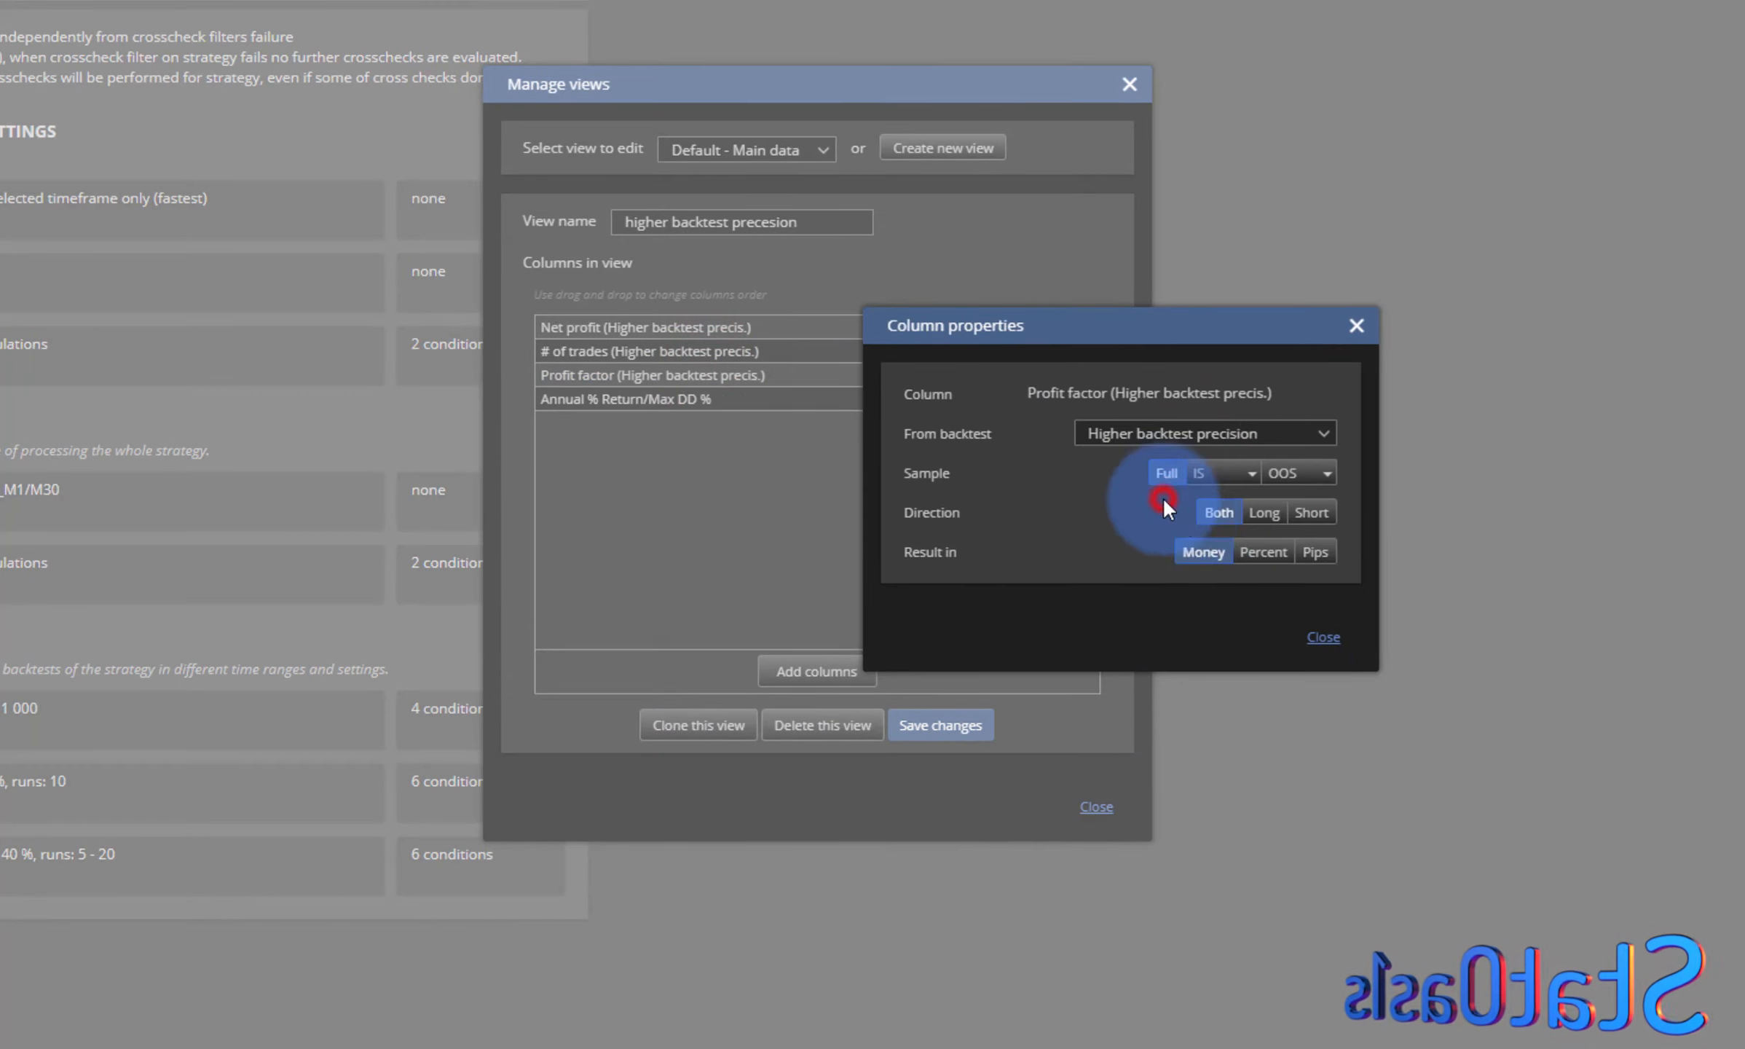
{"action": "left_click", "coordinate": [1317, 638]}
- Set the Annual % Return/Max DD % column to take its data from the Higher backtest precision backtest
{"action": "double_click", "coordinate": [750, 399]}
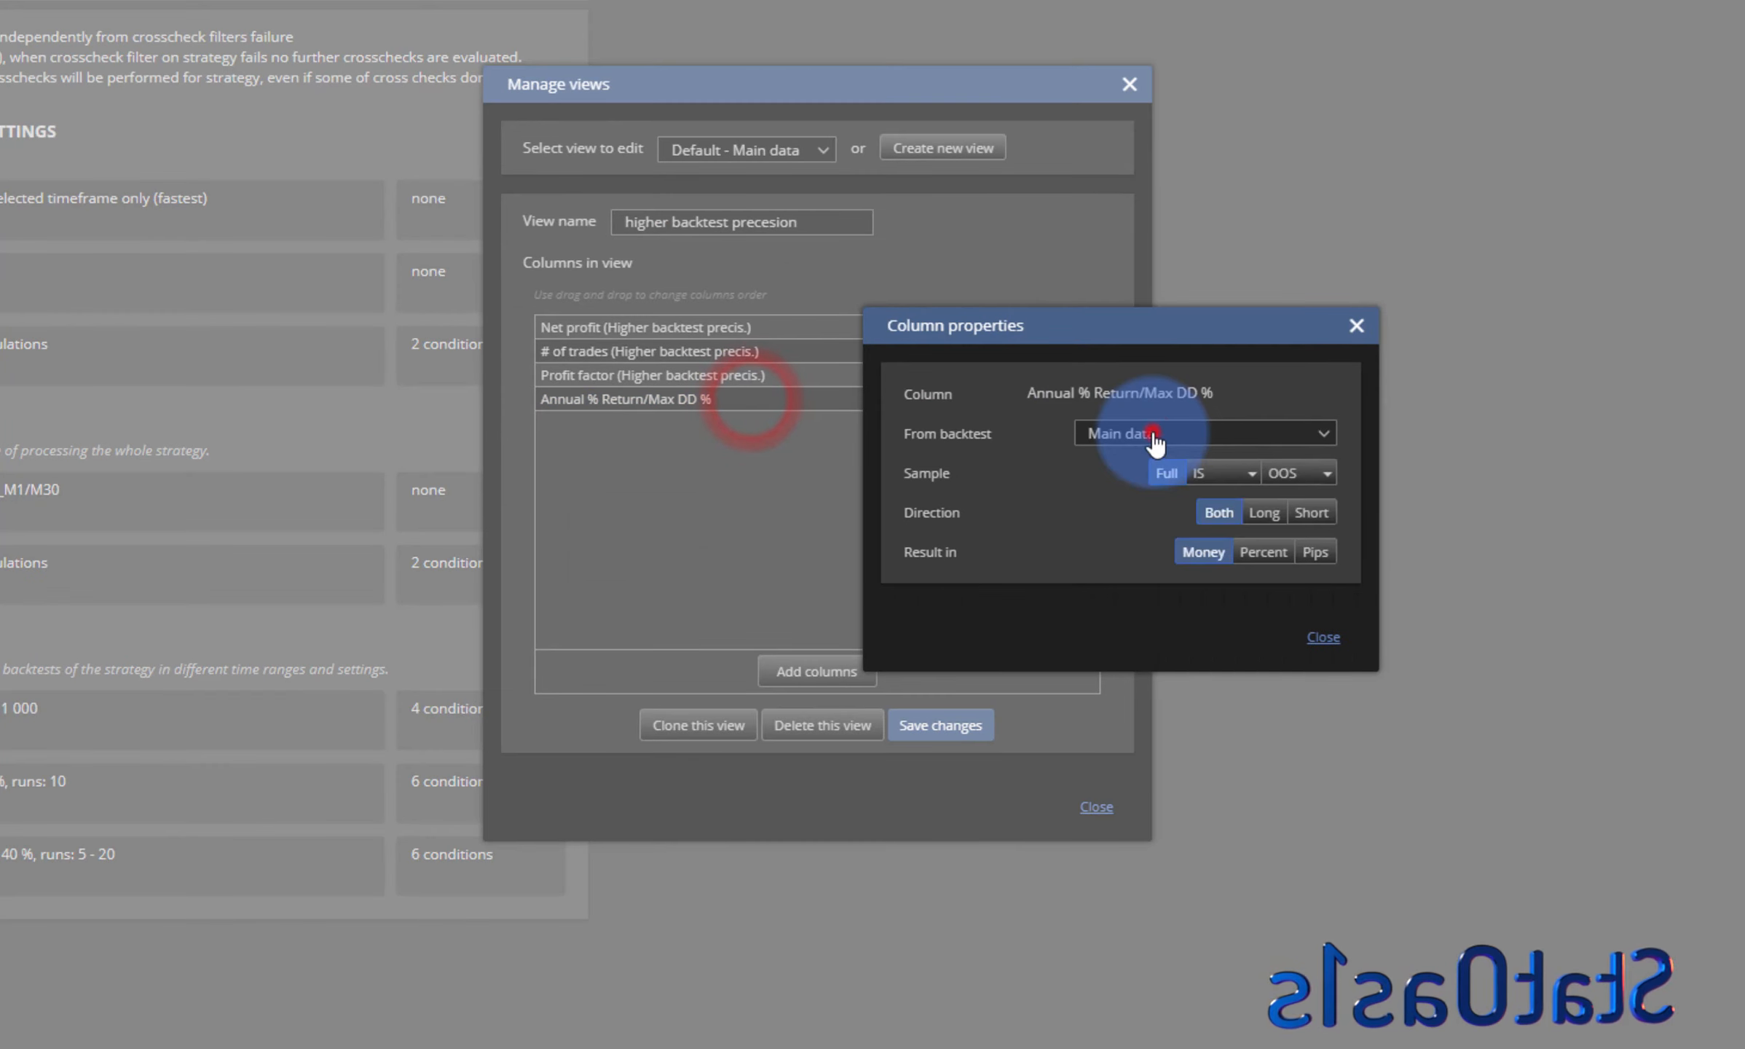
{"action": "left_click", "coordinate": [1154, 437]}
{"action": "left_click", "coordinate": [1186, 494]}
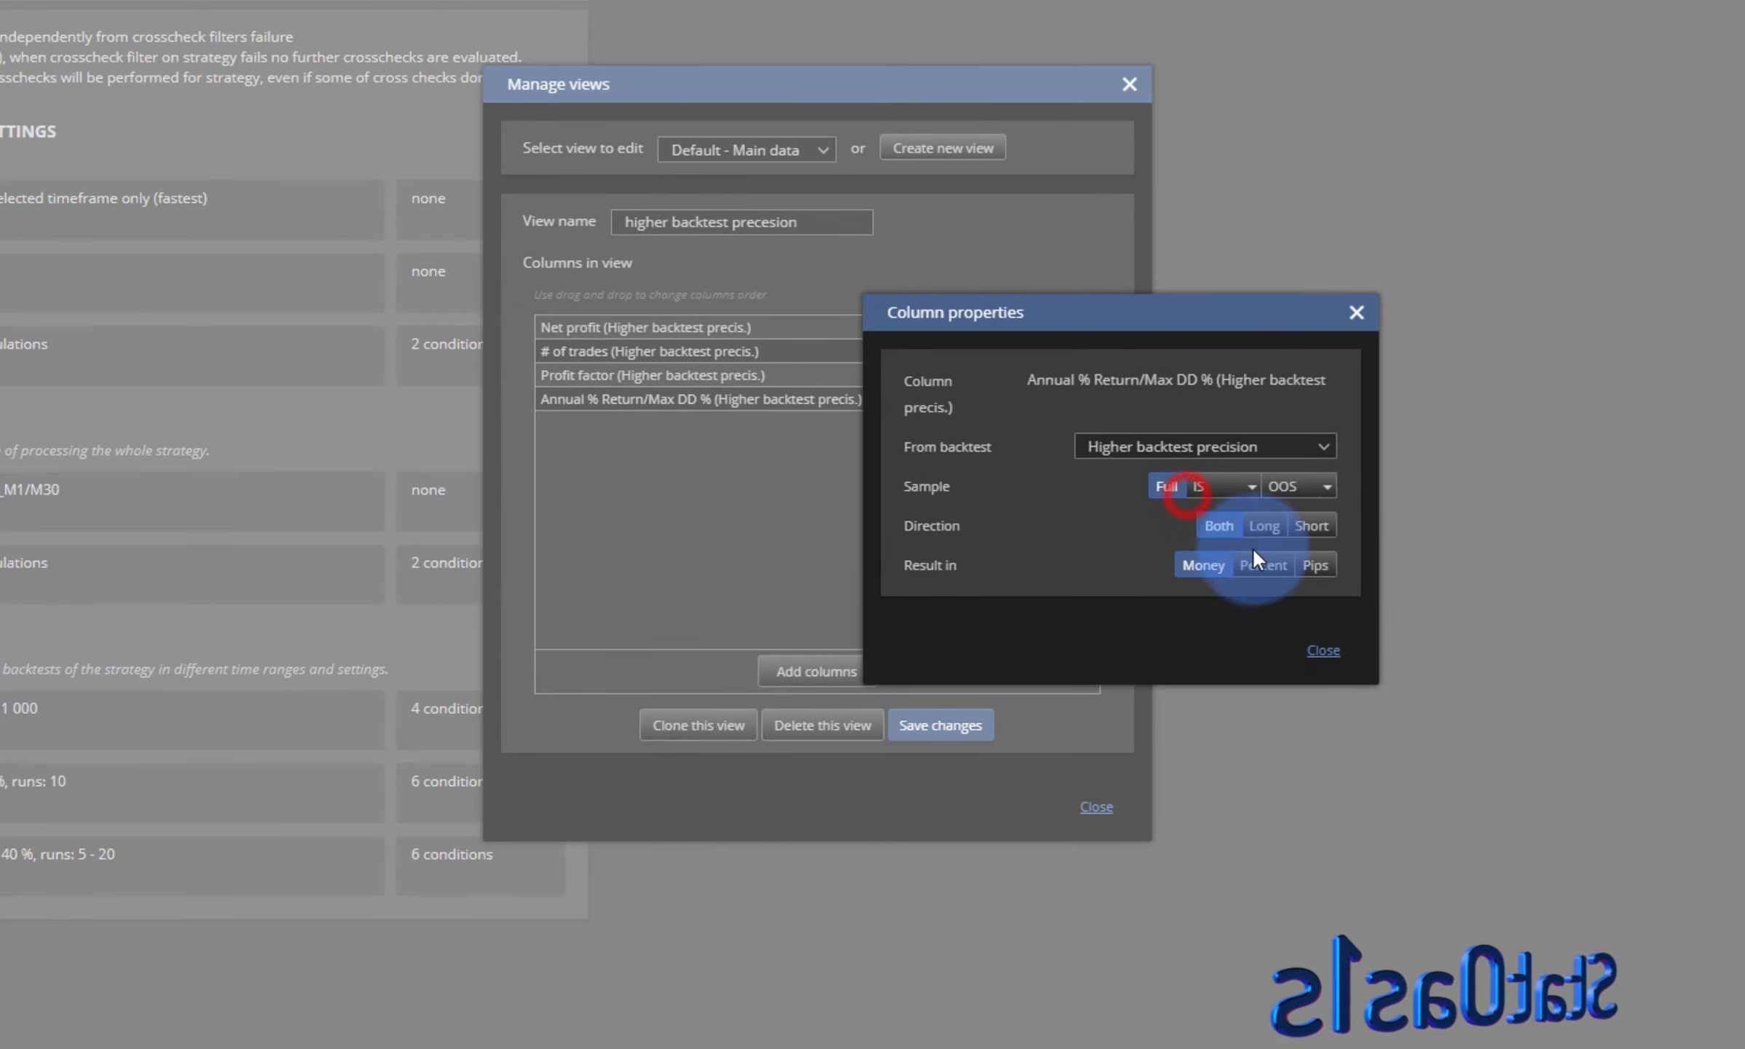
{"action": "left_click", "coordinate": [1323, 650]}
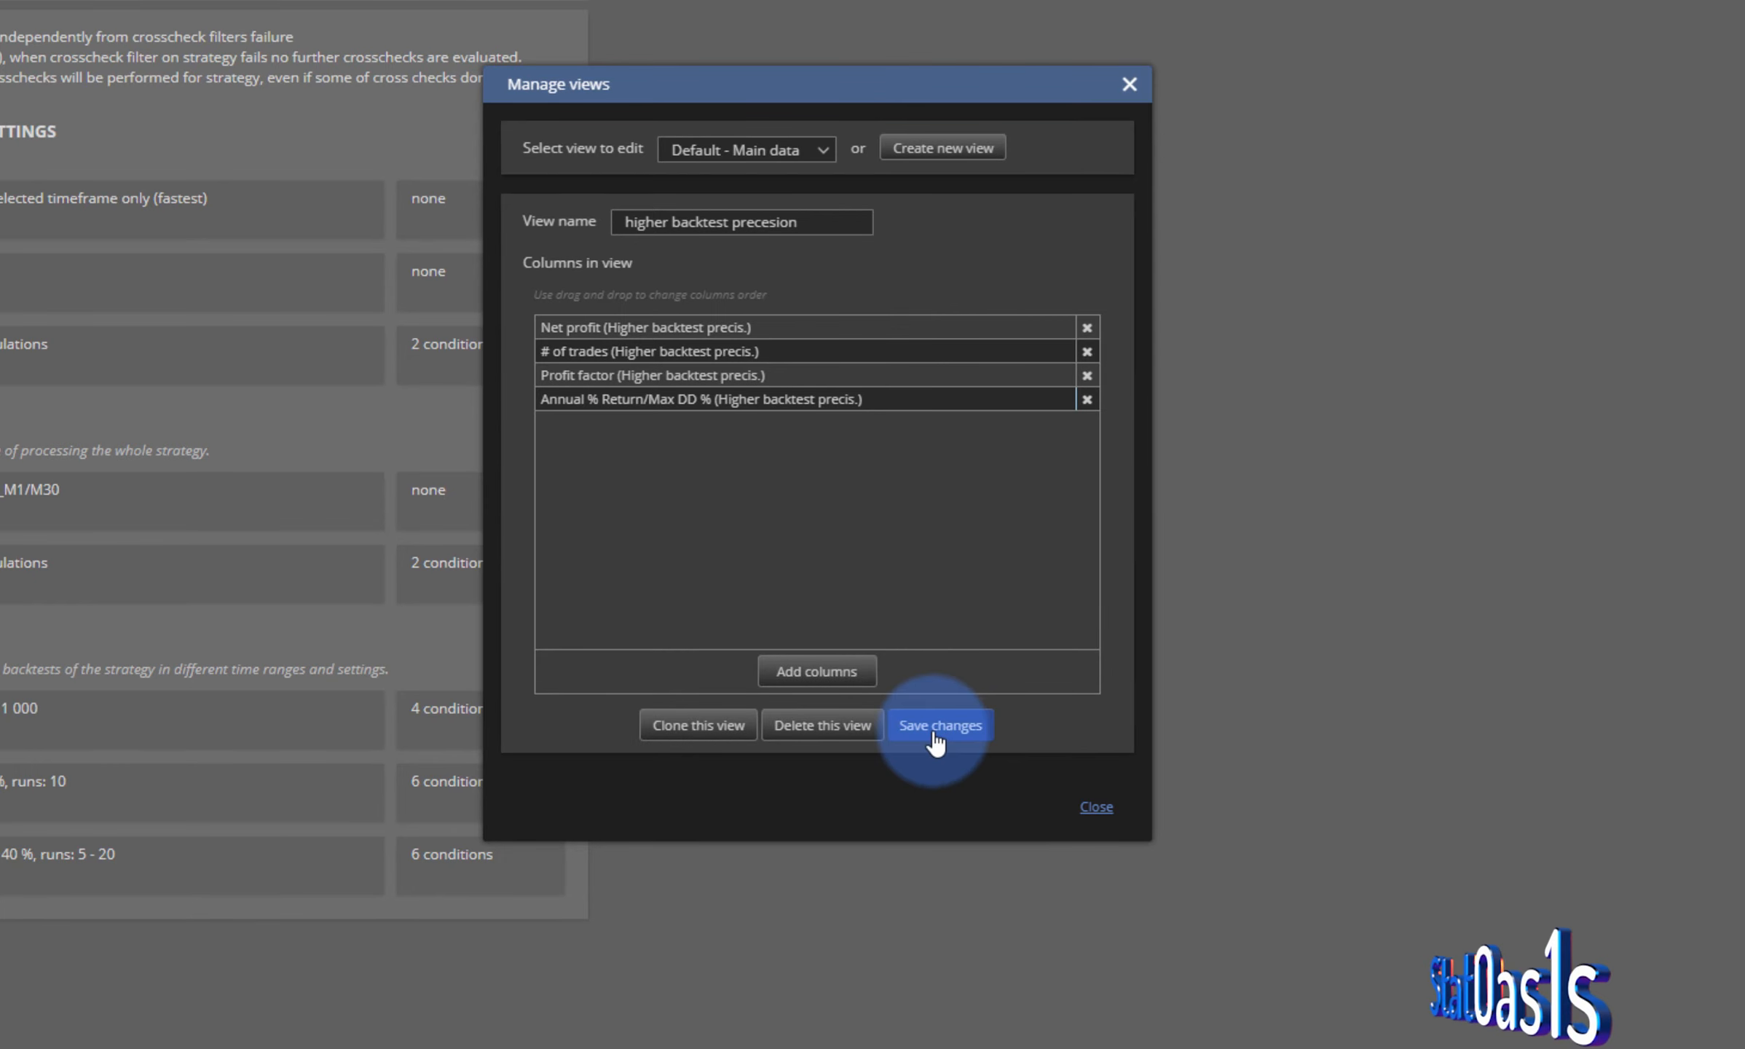
- Save the new view and use it in the Portfolio databank to compare Strategy 0.11 with Strategy 0.11(1)
{"action": "left_click", "coordinate": [928, 704]}
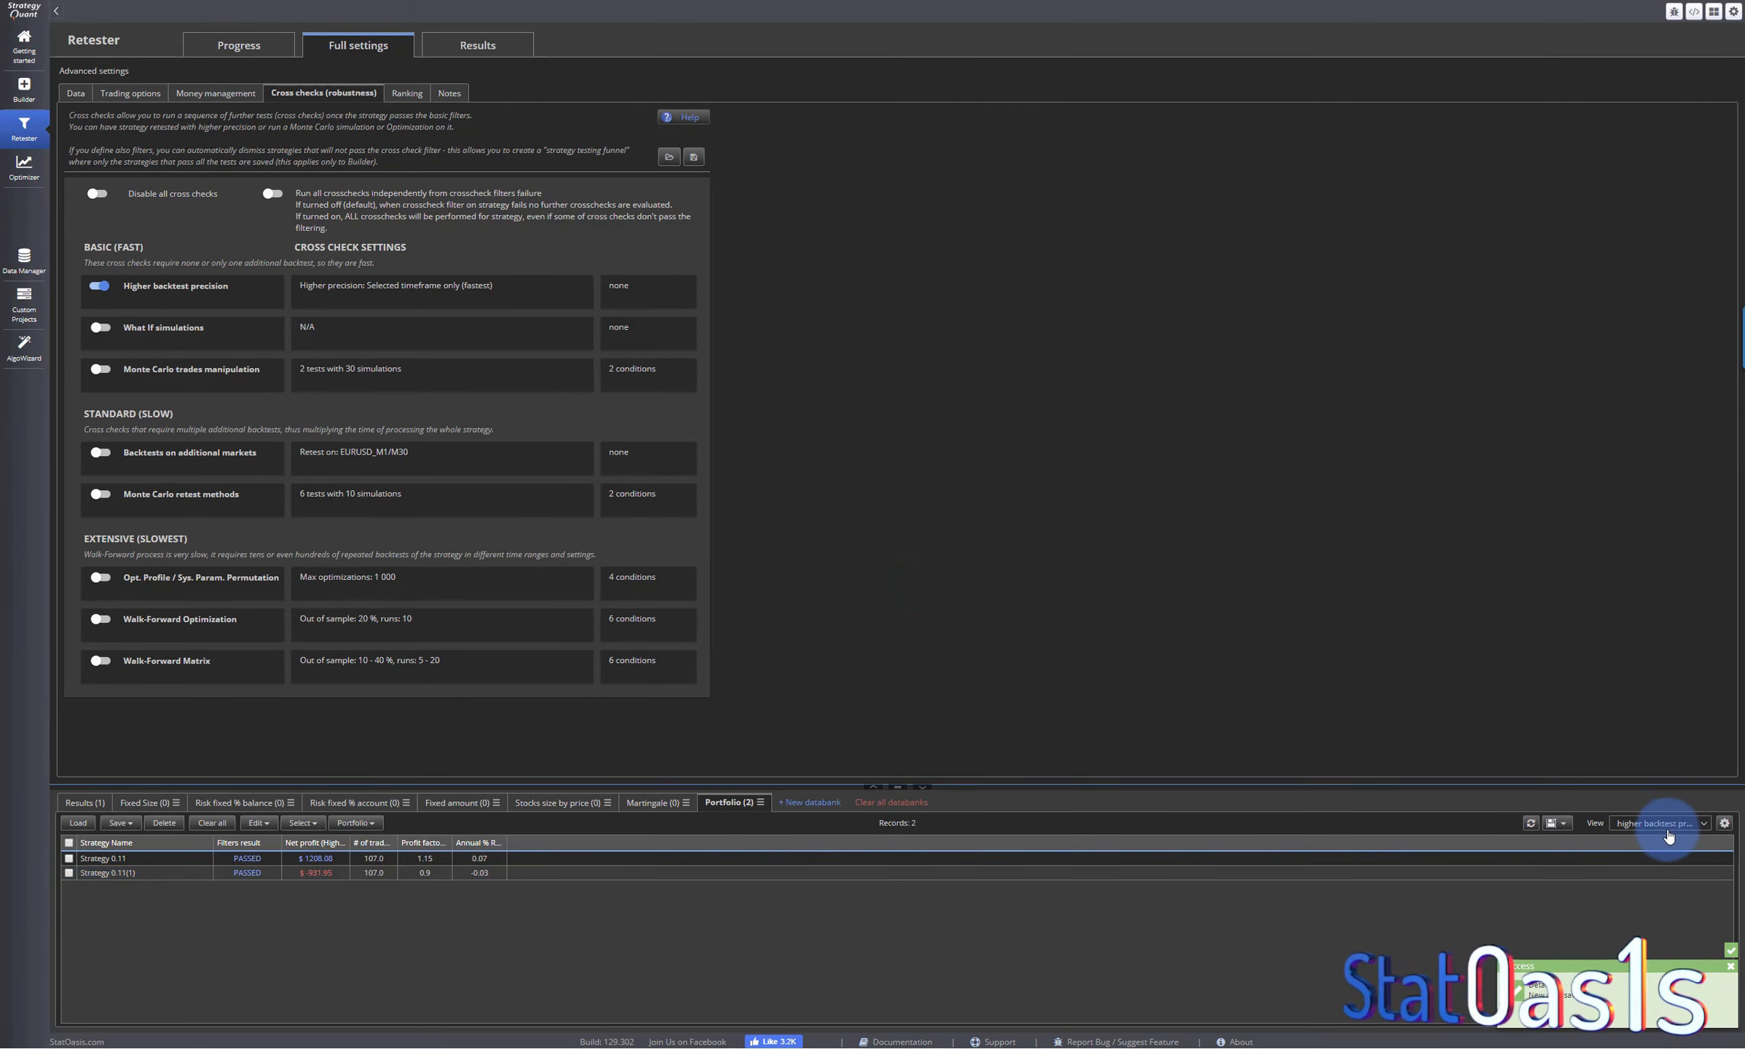
{"action": "left_click", "coordinate": [1661, 825]}
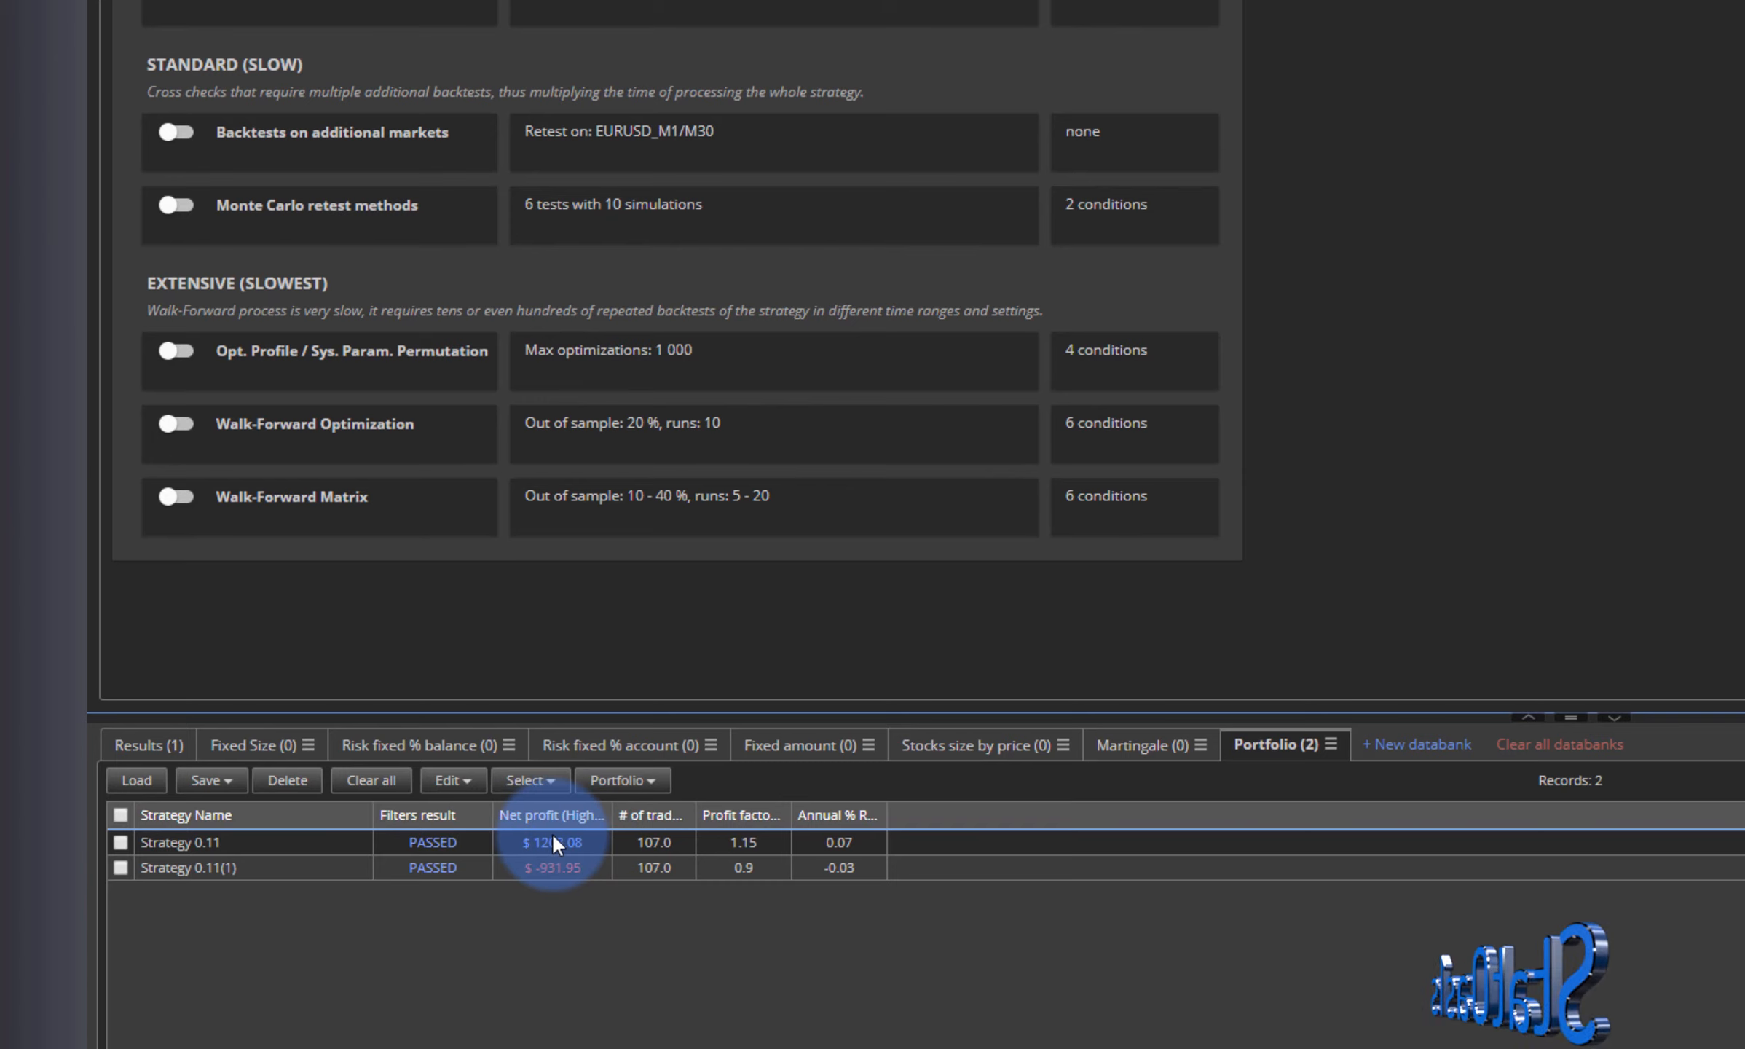
{"action": "left_click", "coordinate": [316, 856]}
{"action": "left_click", "coordinate": [561, 868]}
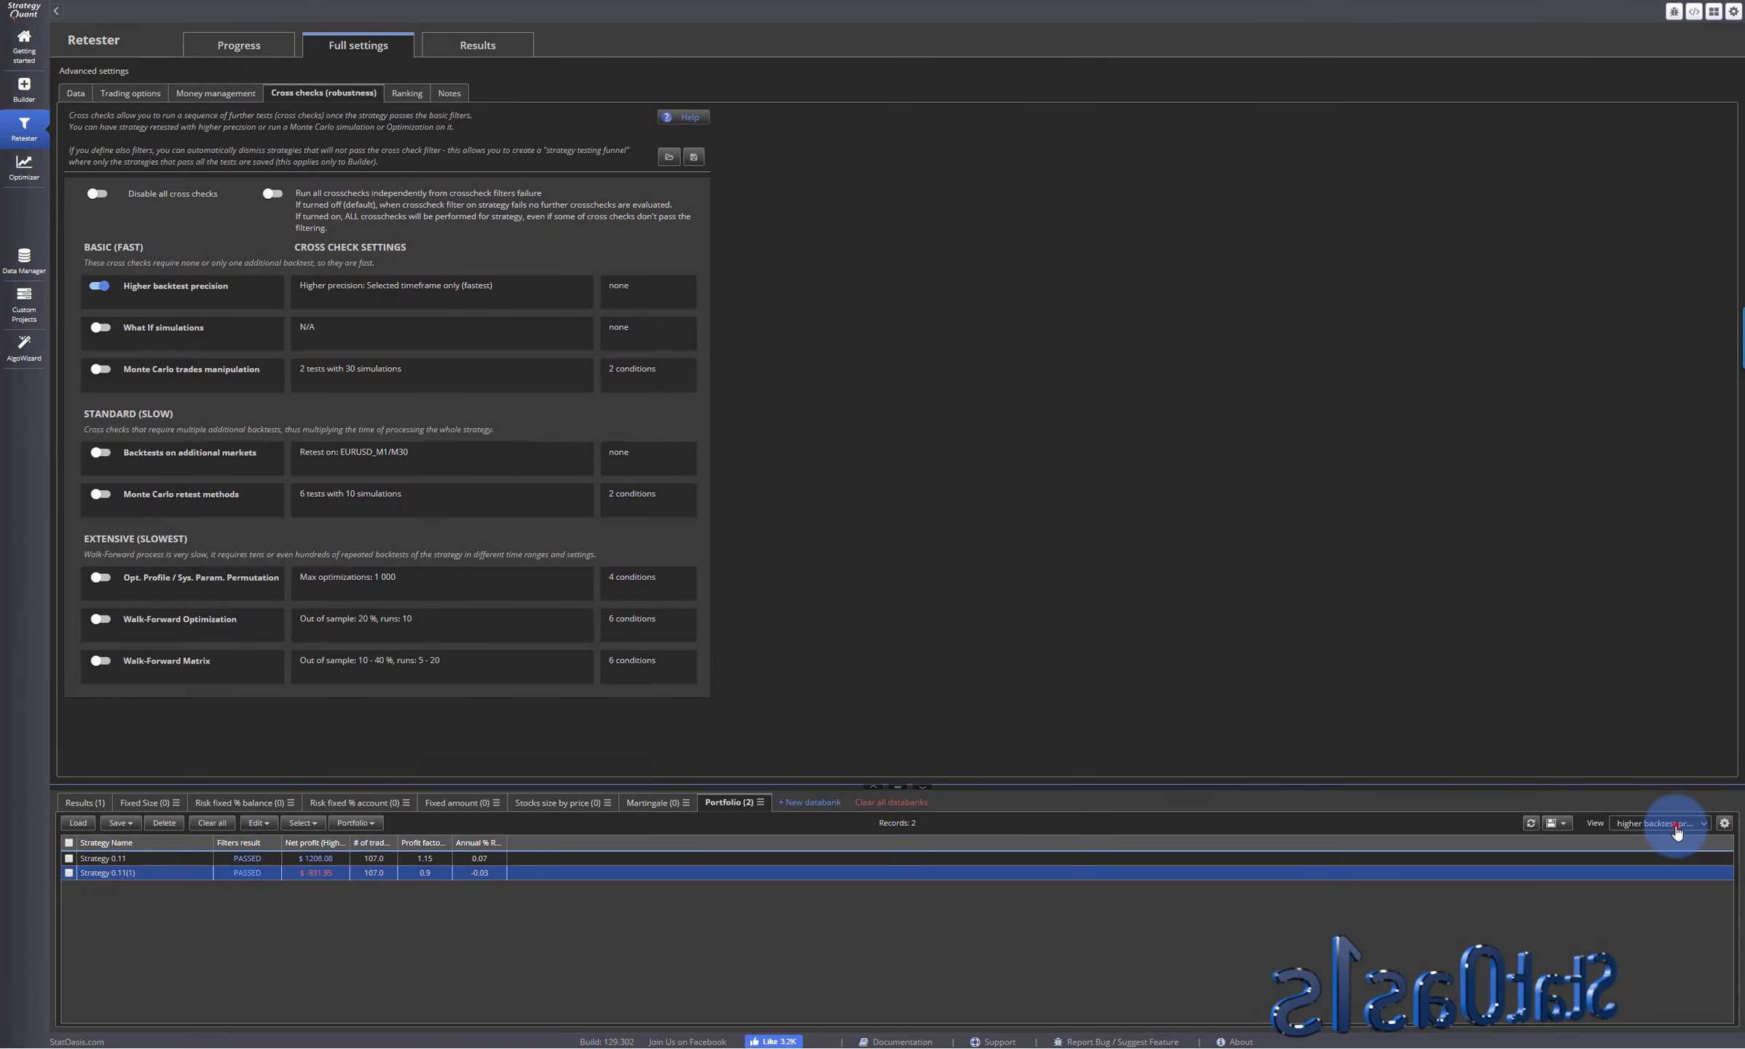
- Open the StatOasis - HBP view for editing and examine its main-data and Higher backtest precision columns
{"action": "left_click", "coordinate": [1675, 825]}
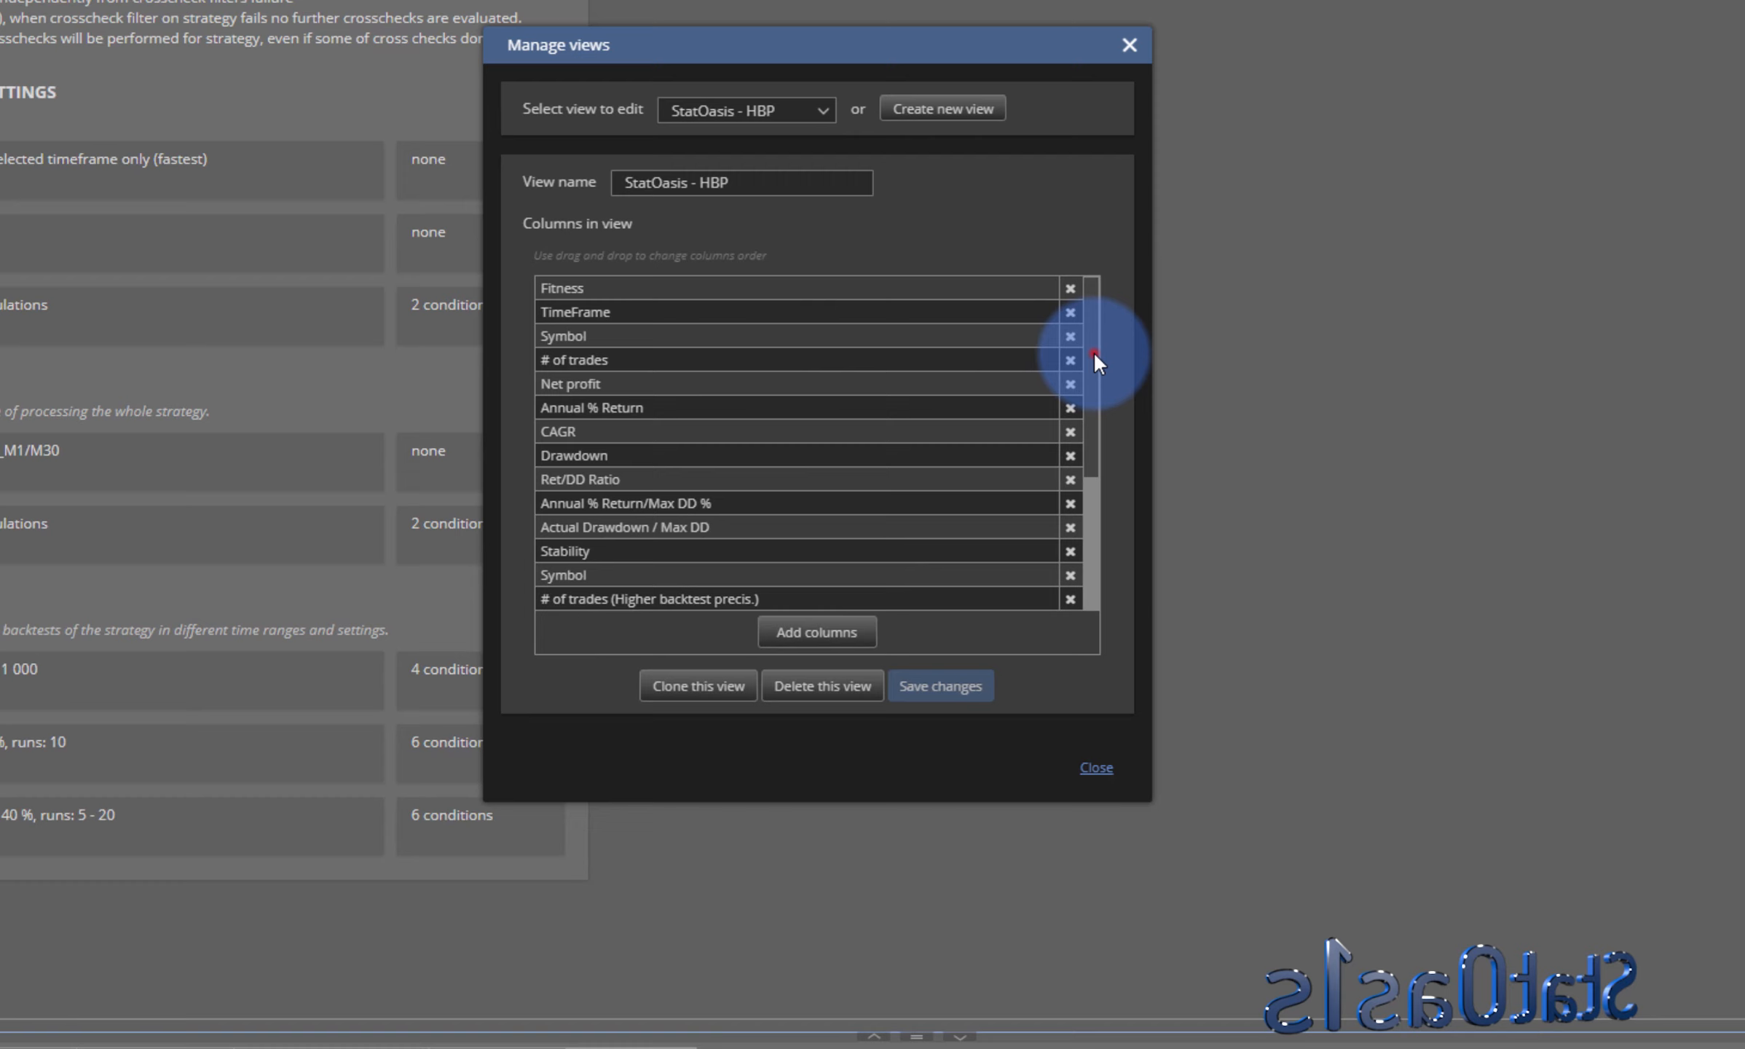
{"action": "left_click_drag", "start_coordinate": [1093, 350], "coordinate": [1085, 494]}
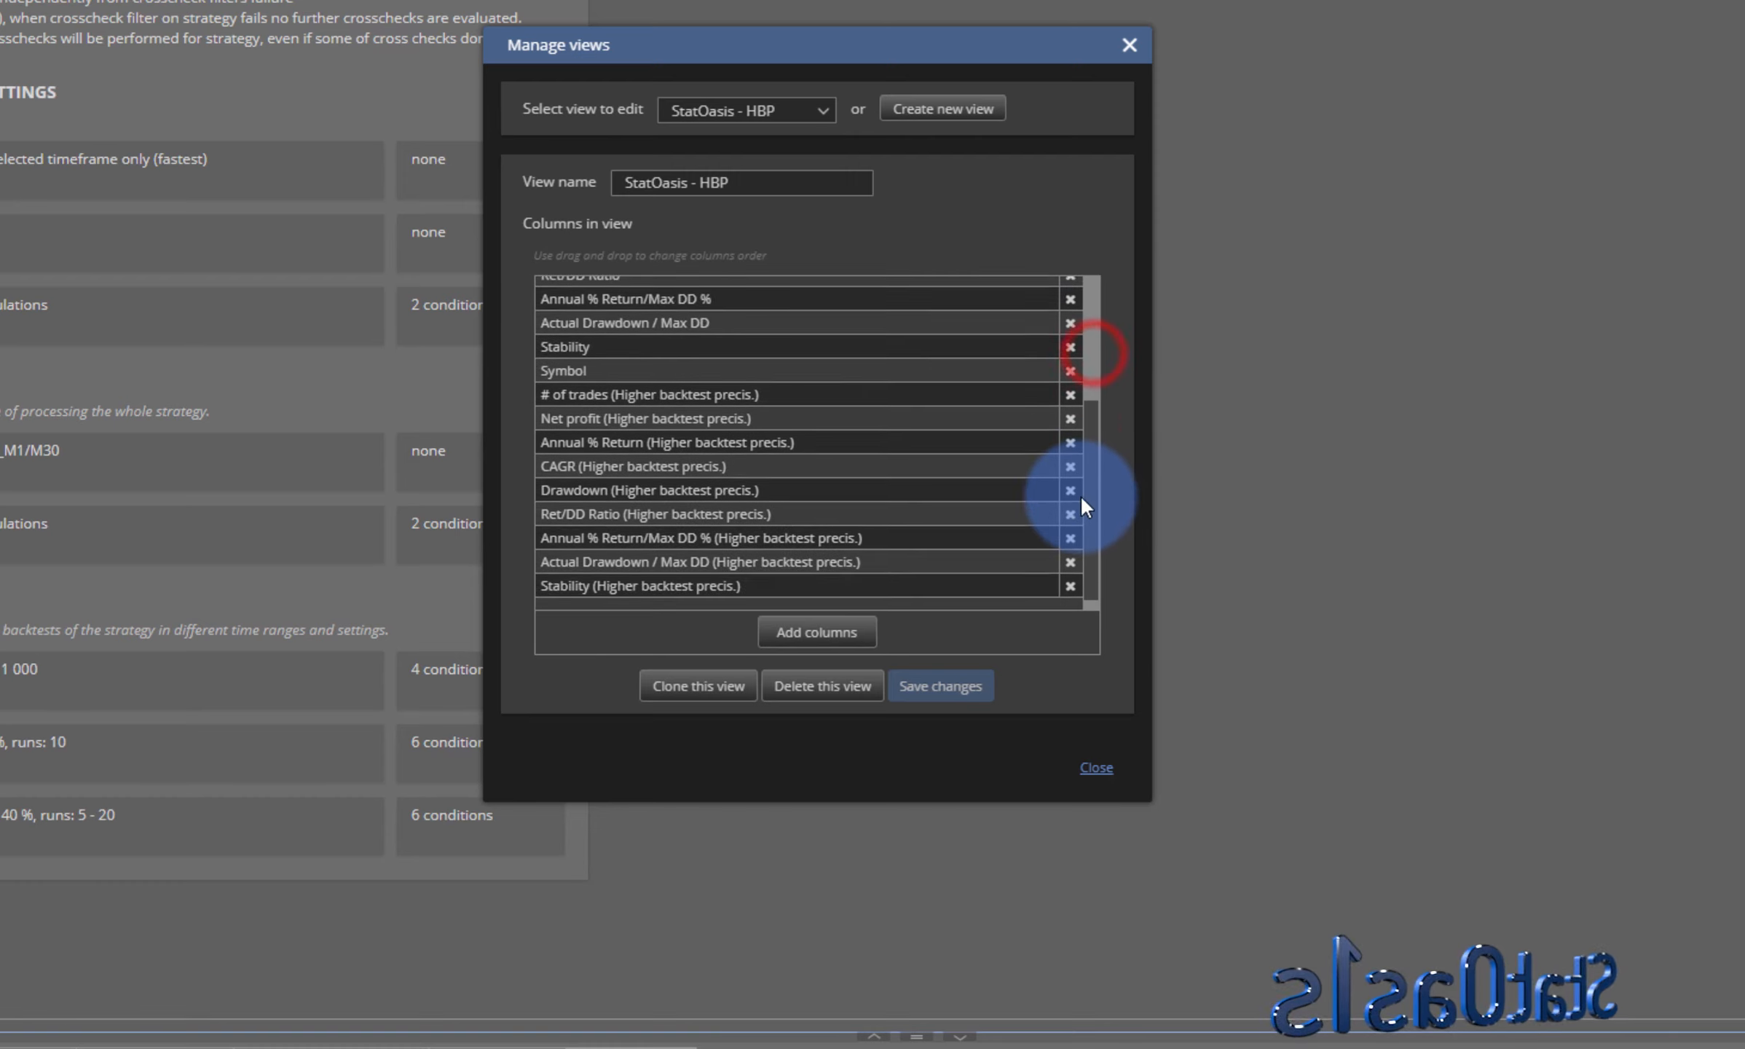
{"action": "left_click", "coordinate": [651, 359]}
{"action": "left_click", "coordinate": [643, 382]}
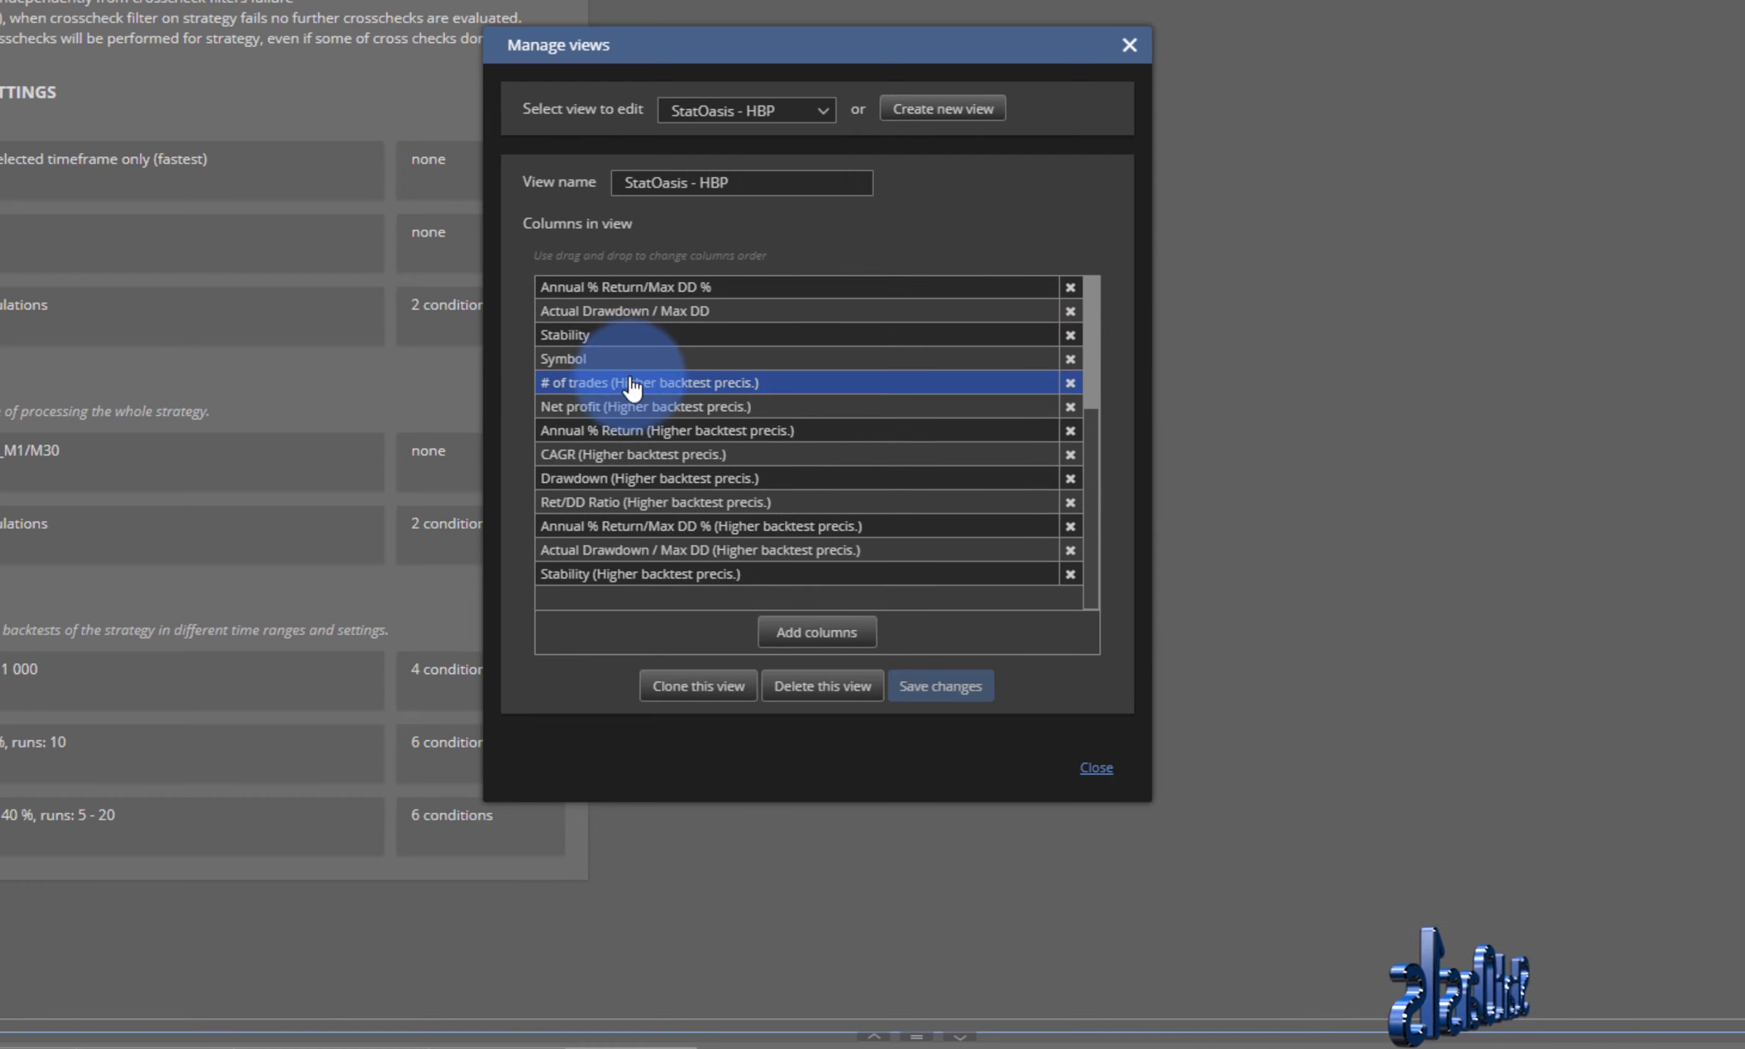
{"action": "left_click", "coordinate": [688, 406]}
{"action": "left_click", "coordinate": [718, 431]}
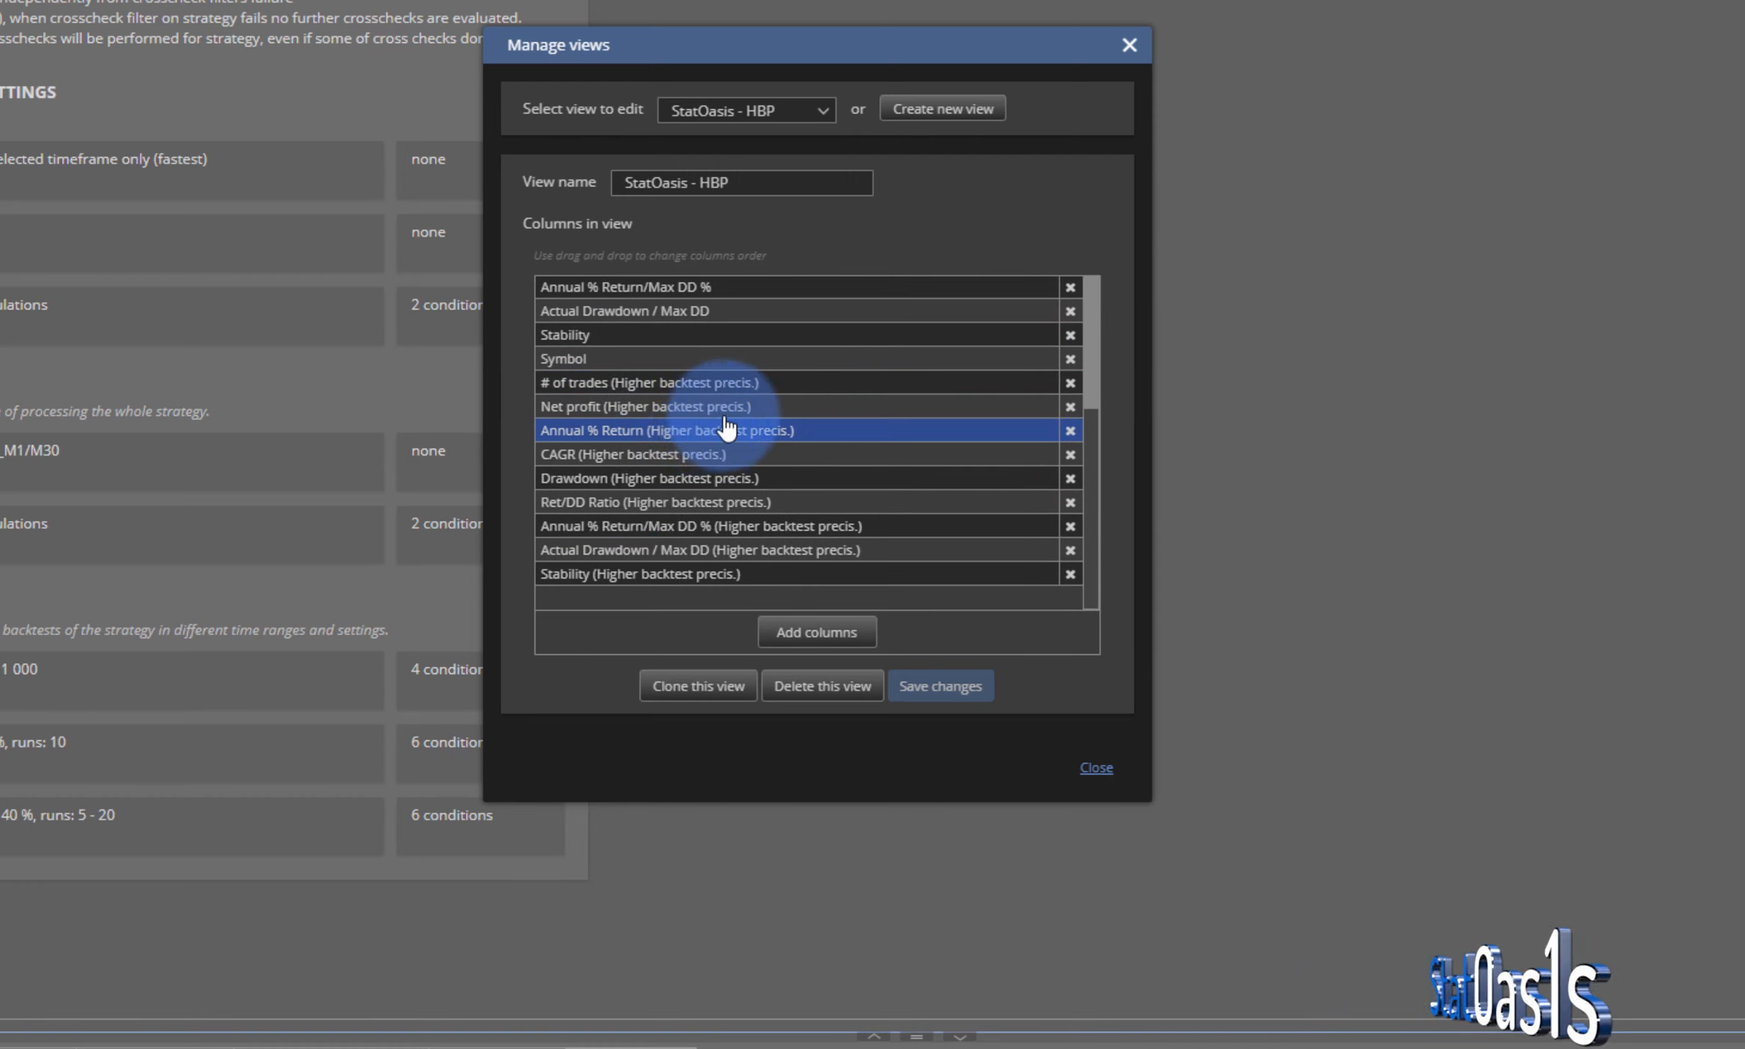
- Close the StatOasis - HBP view settings and compare the main and higher-precision results of both strategies in the Portfolio databank
{"action": "left_click", "coordinate": [703, 453]}
{"action": "left_click", "coordinate": [869, 686]}
{"action": "left_click", "coordinate": [1096, 767]}
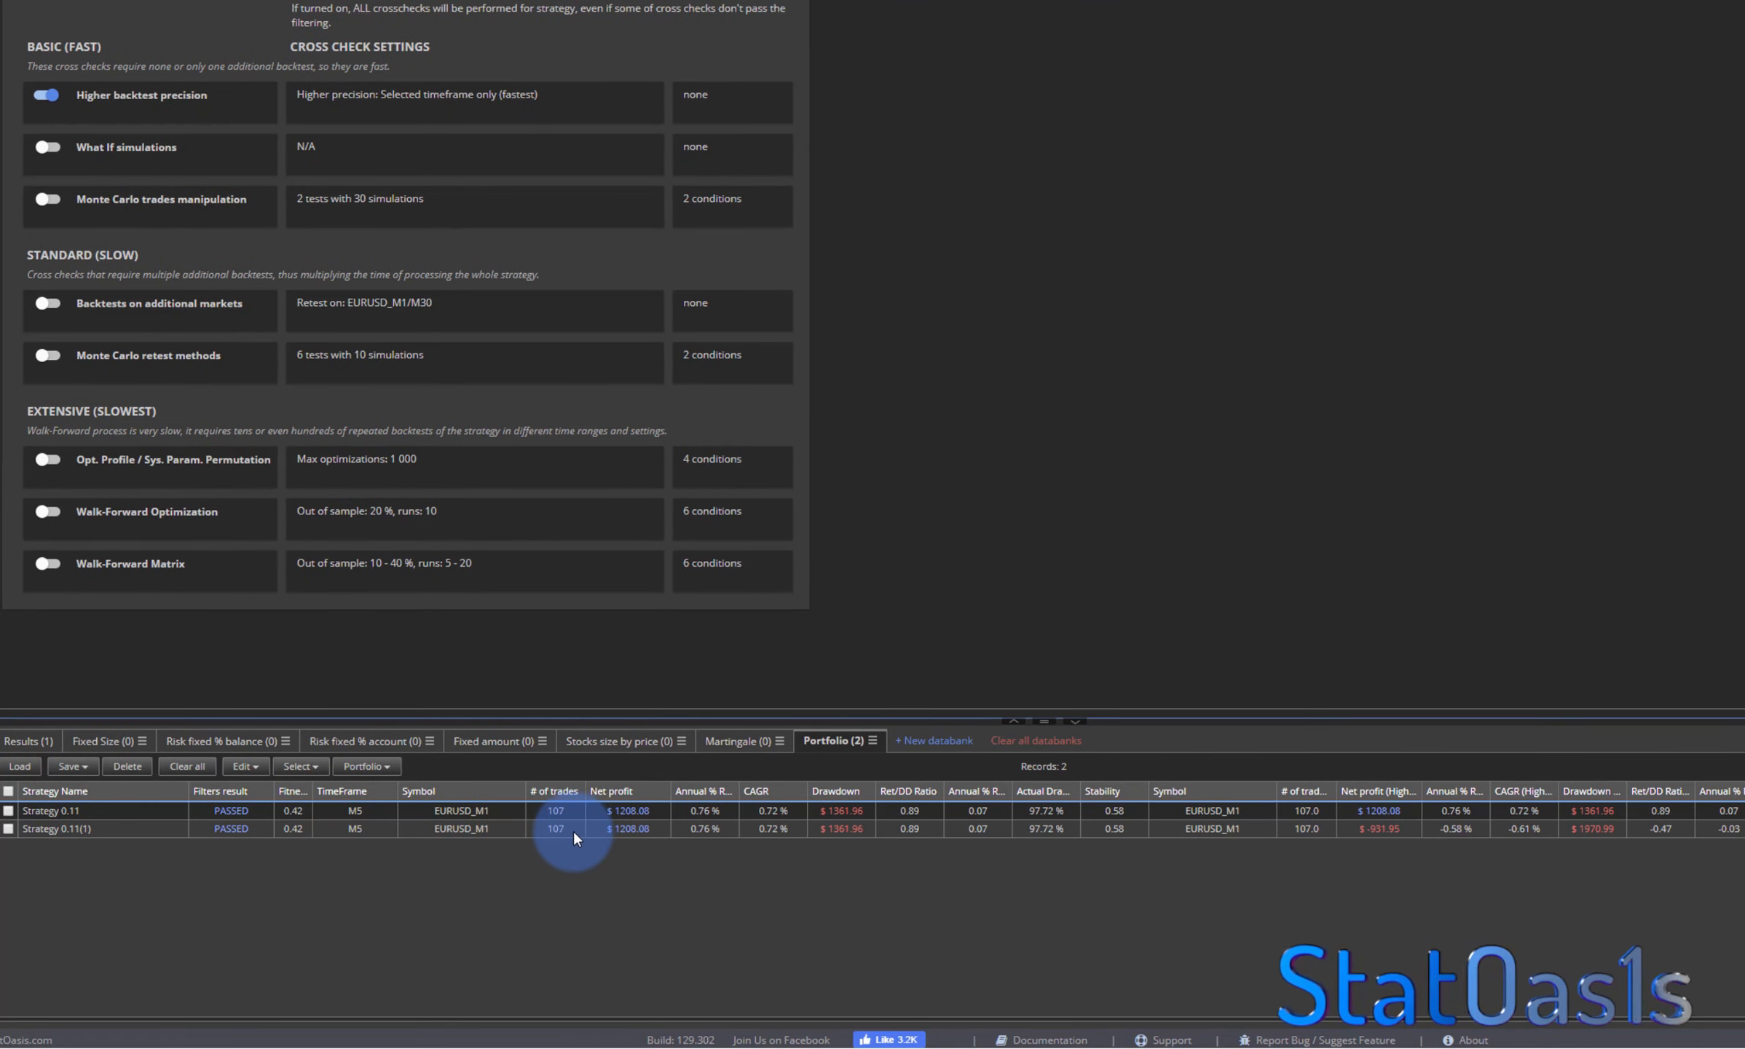
{"action": "left_click", "coordinate": [619, 829]}
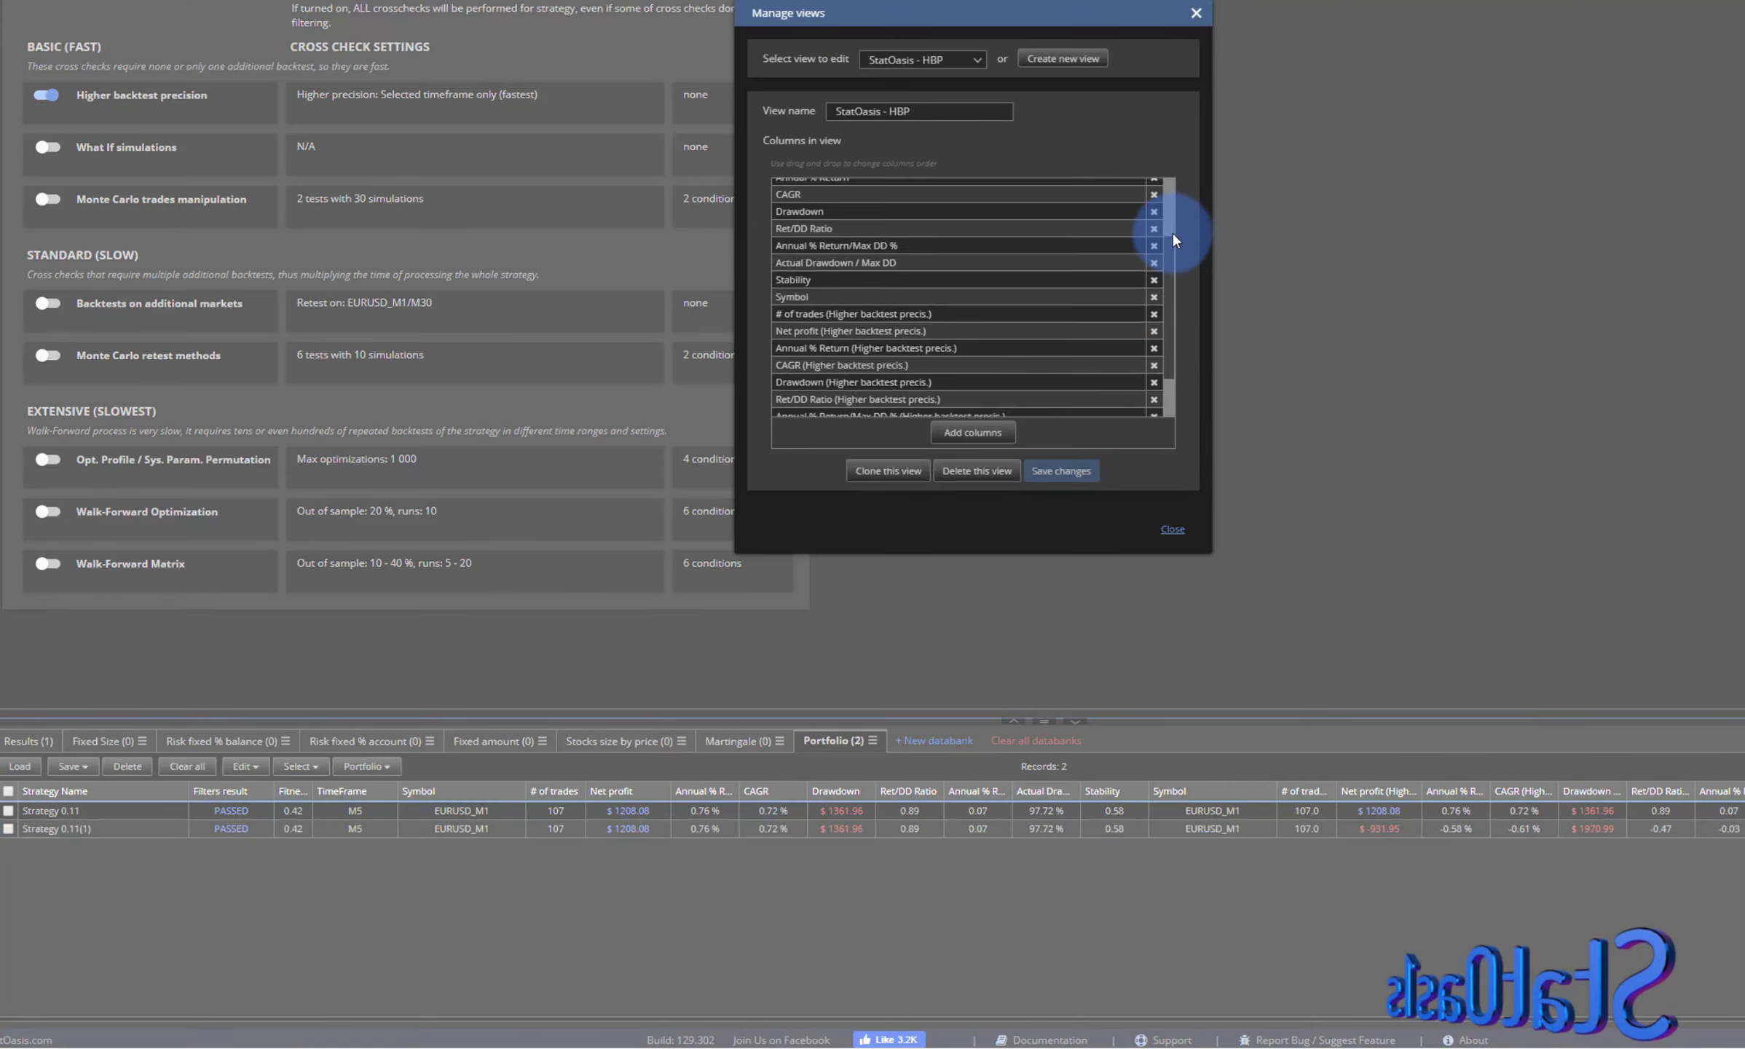
- Examine the columns of the StatOasis - HBP view and then of the StatOasis - MC Retest view in the view editor
{"action": "scroll", "coordinate": [1173, 236], "scroll_direction": "up", "scroll_amount": 3}
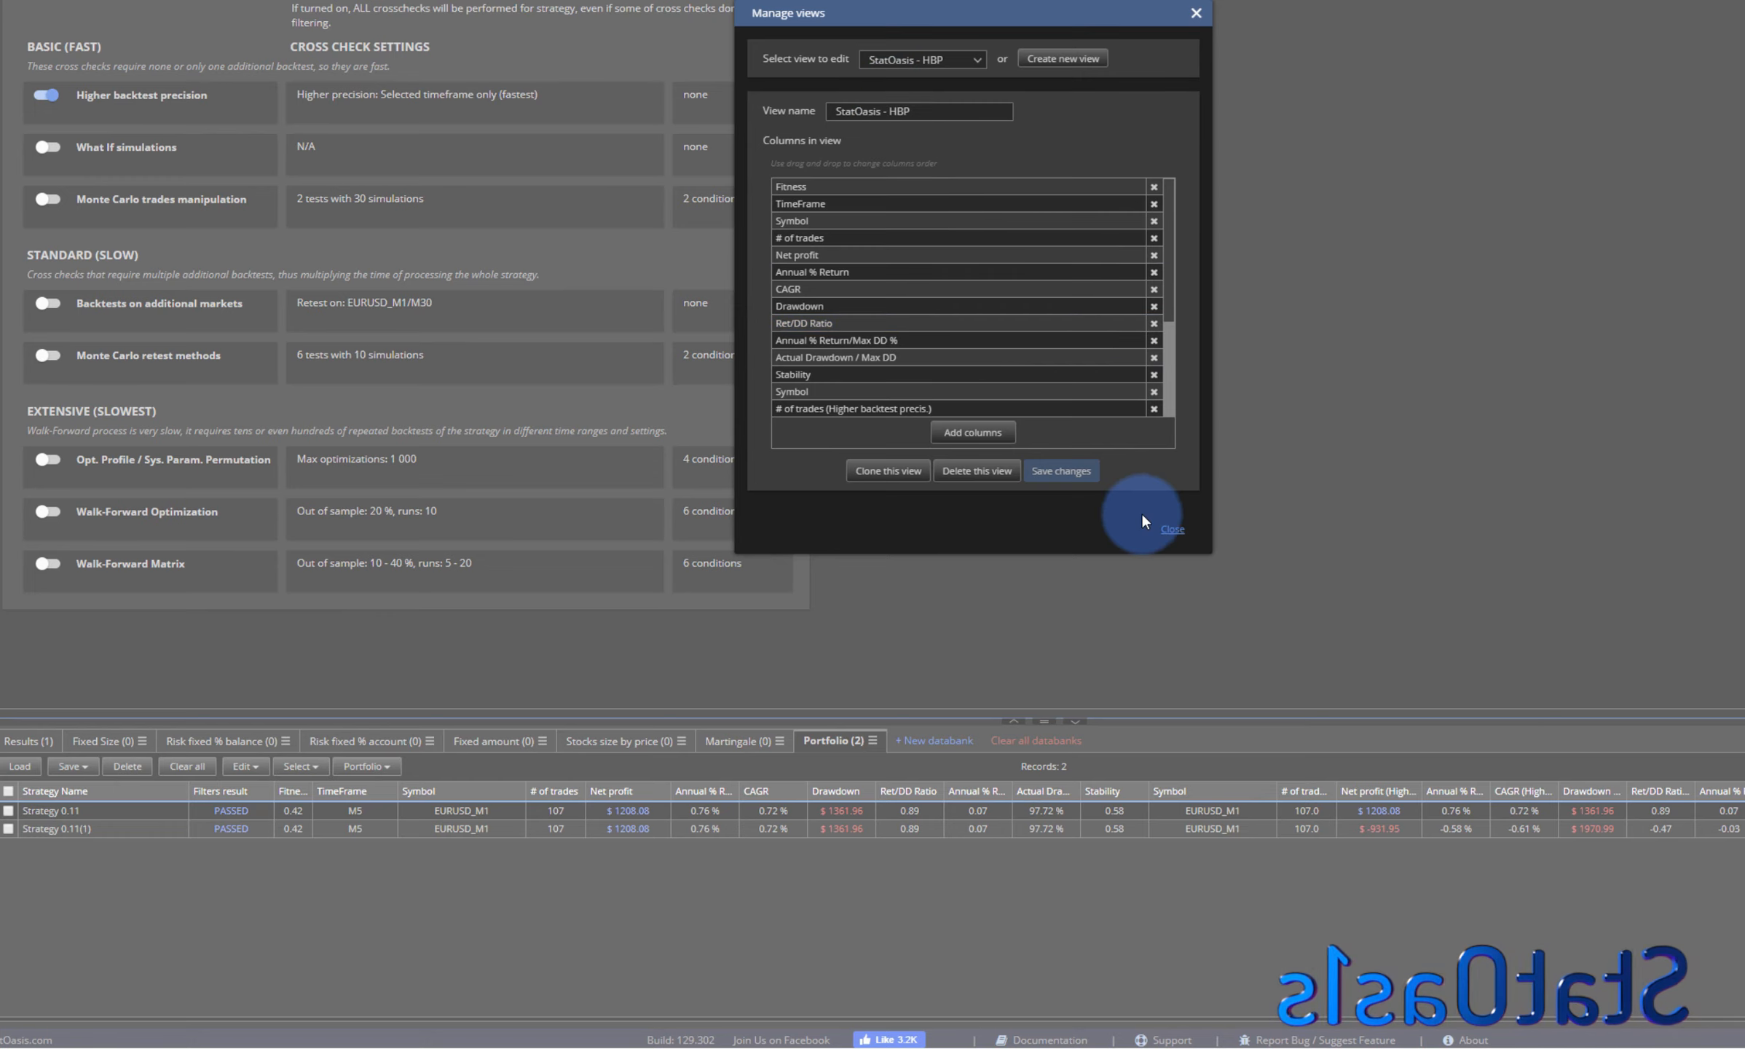
{"action": "left_click", "coordinate": [962, 59]}
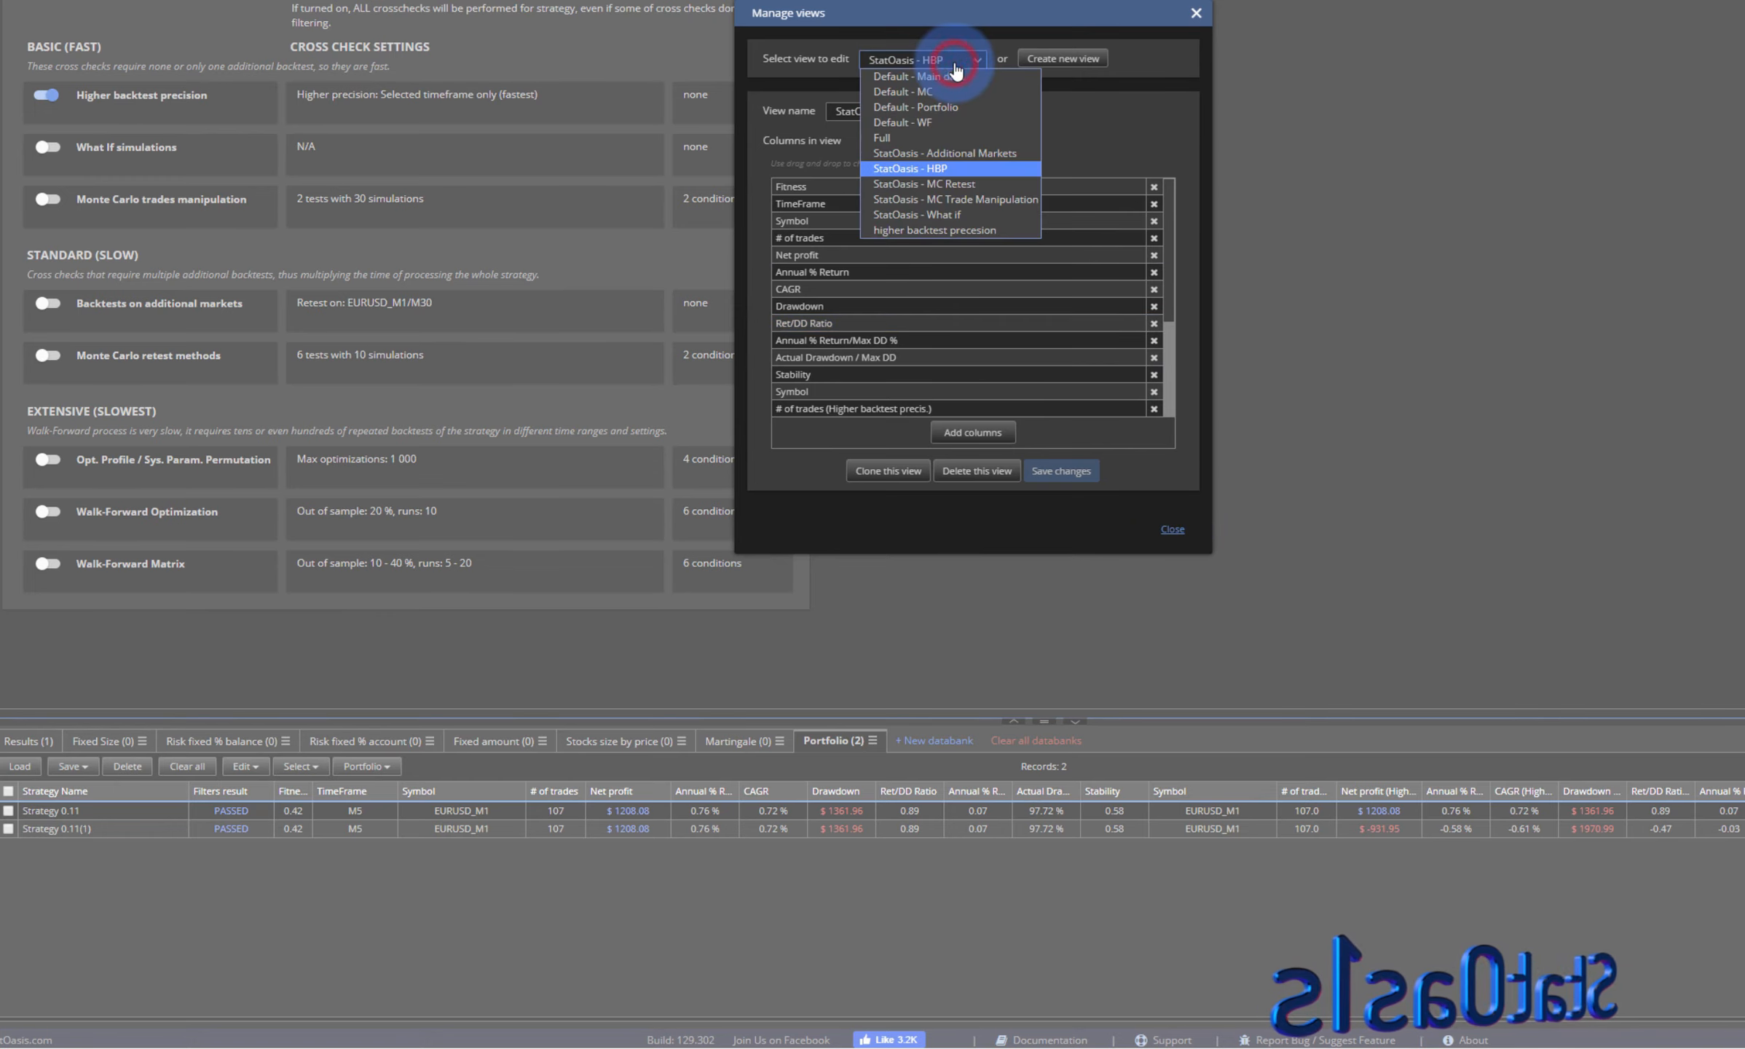
{"action": "left_click", "coordinate": [943, 186]}
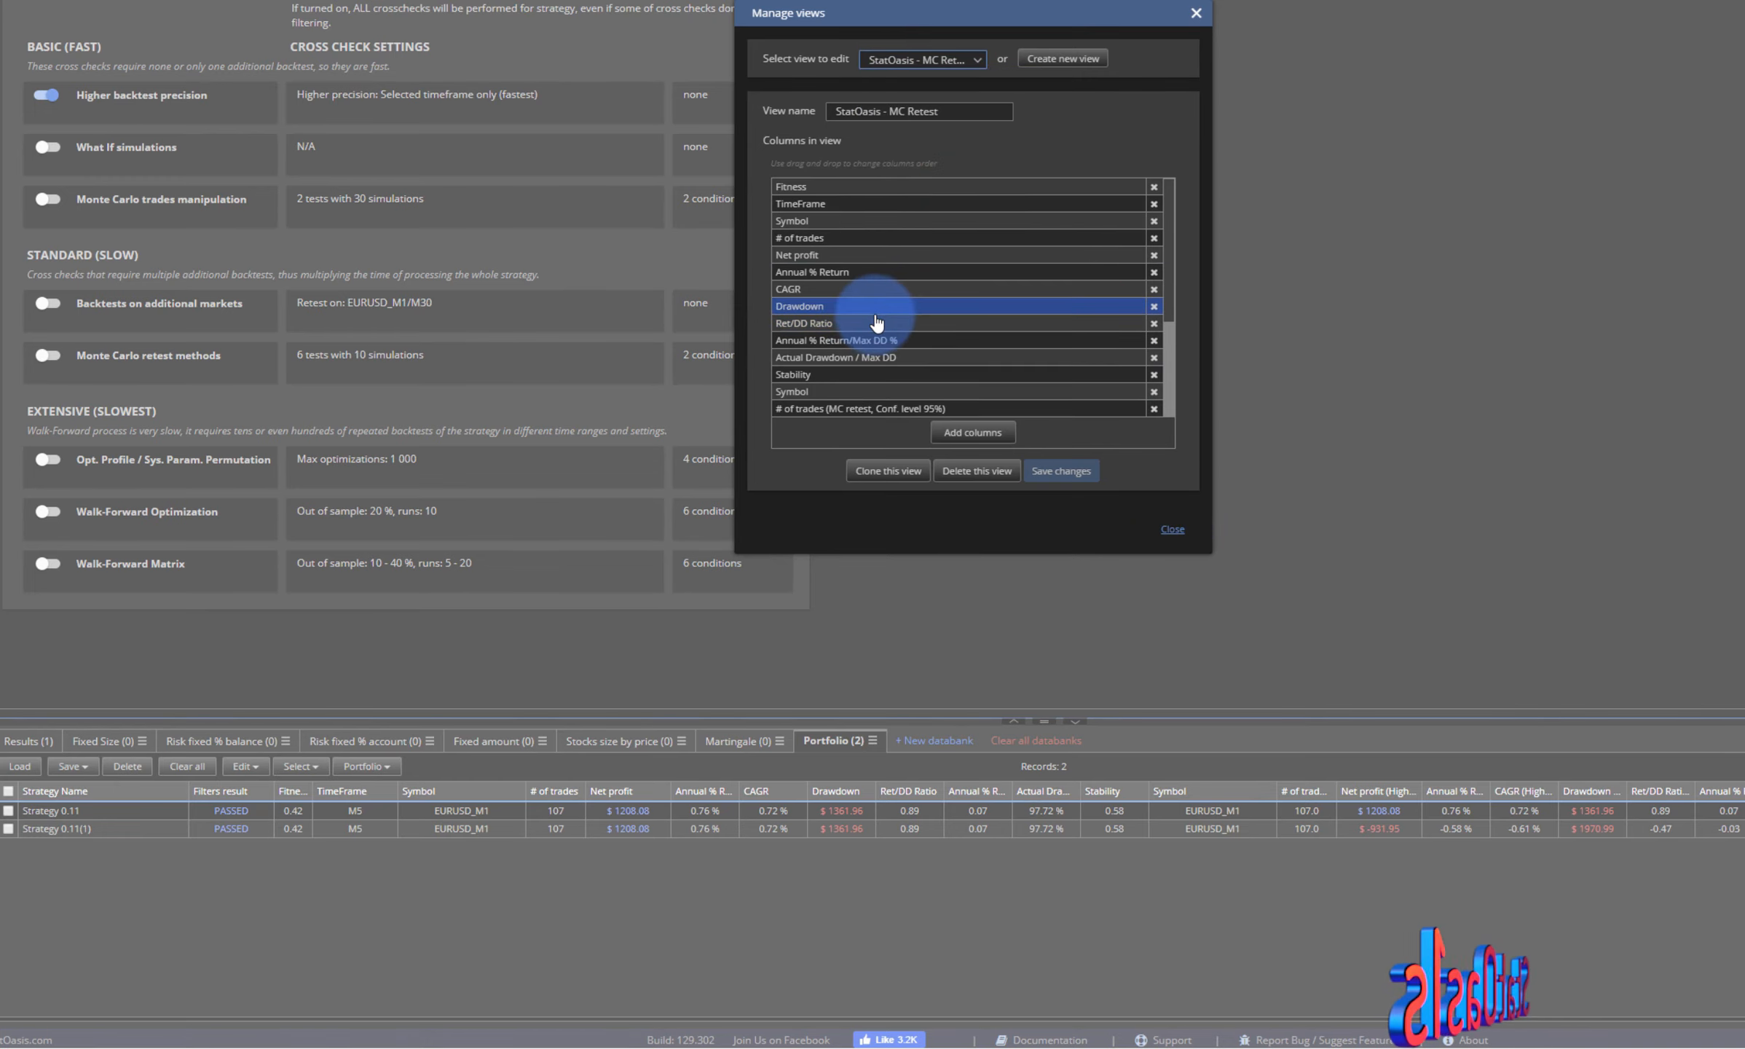
{"action": "left_click", "coordinate": [960, 64]}
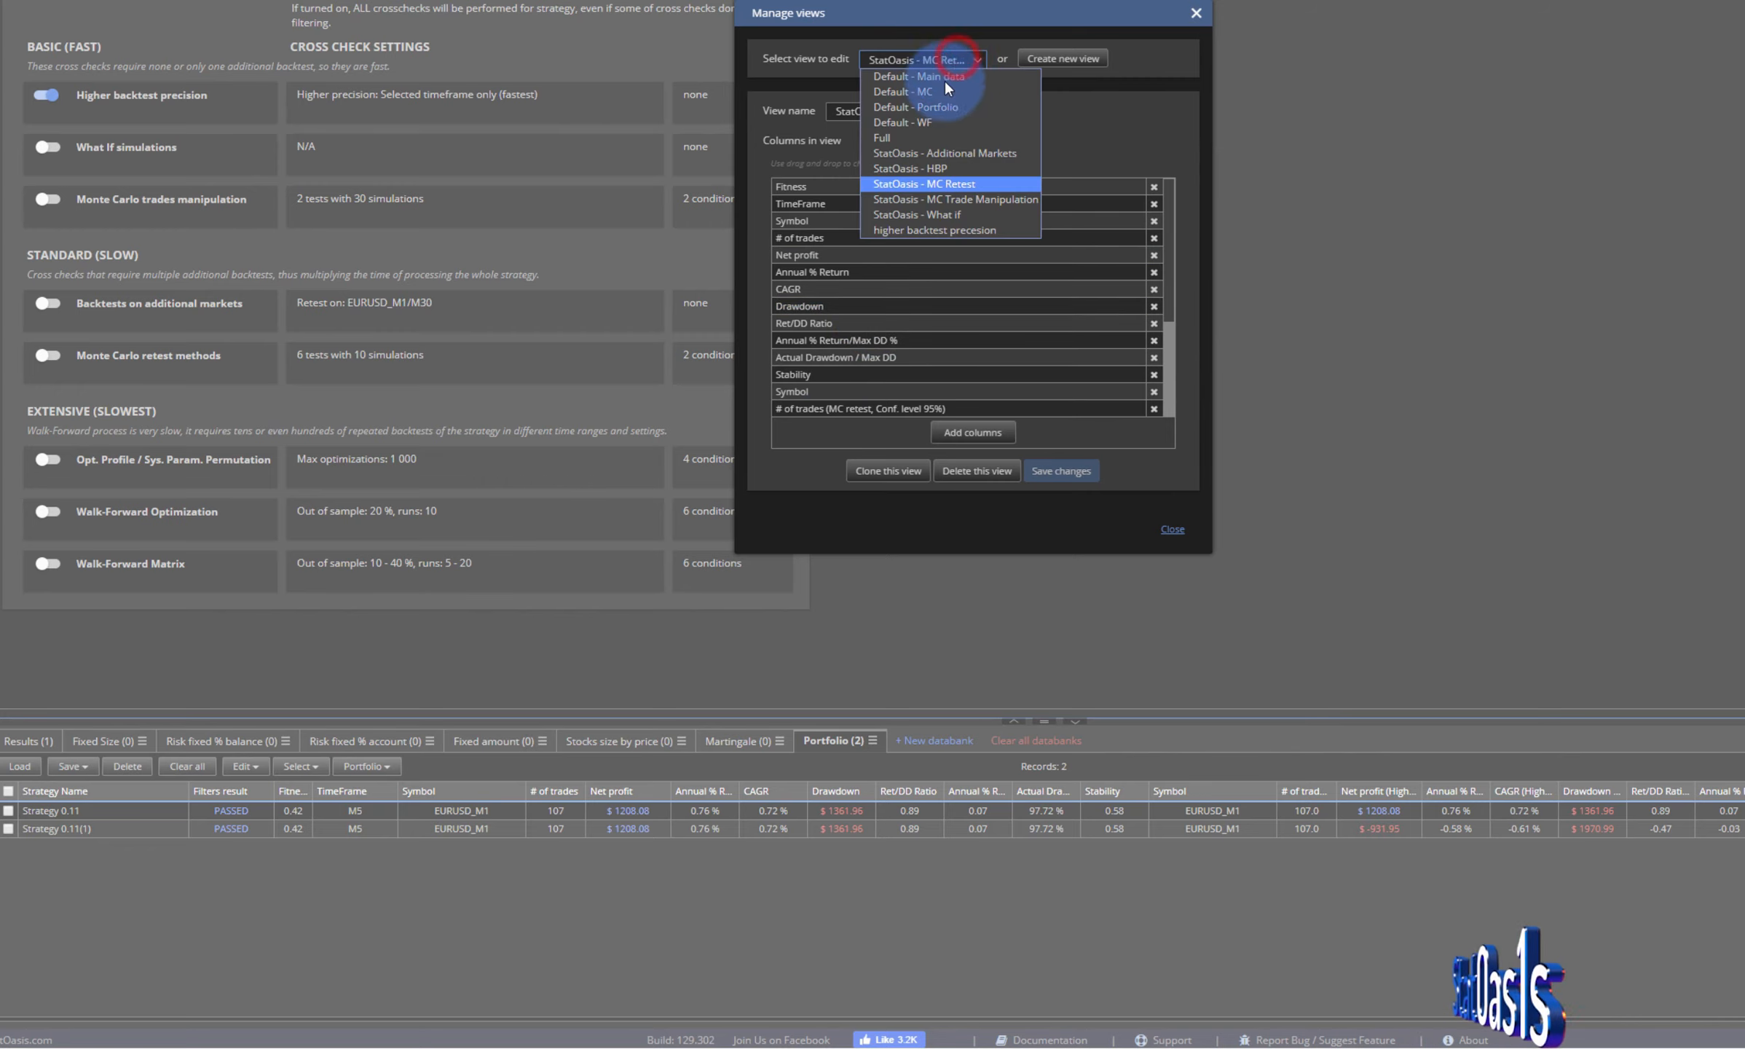
{"action": "left_click", "coordinate": [941, 167]}
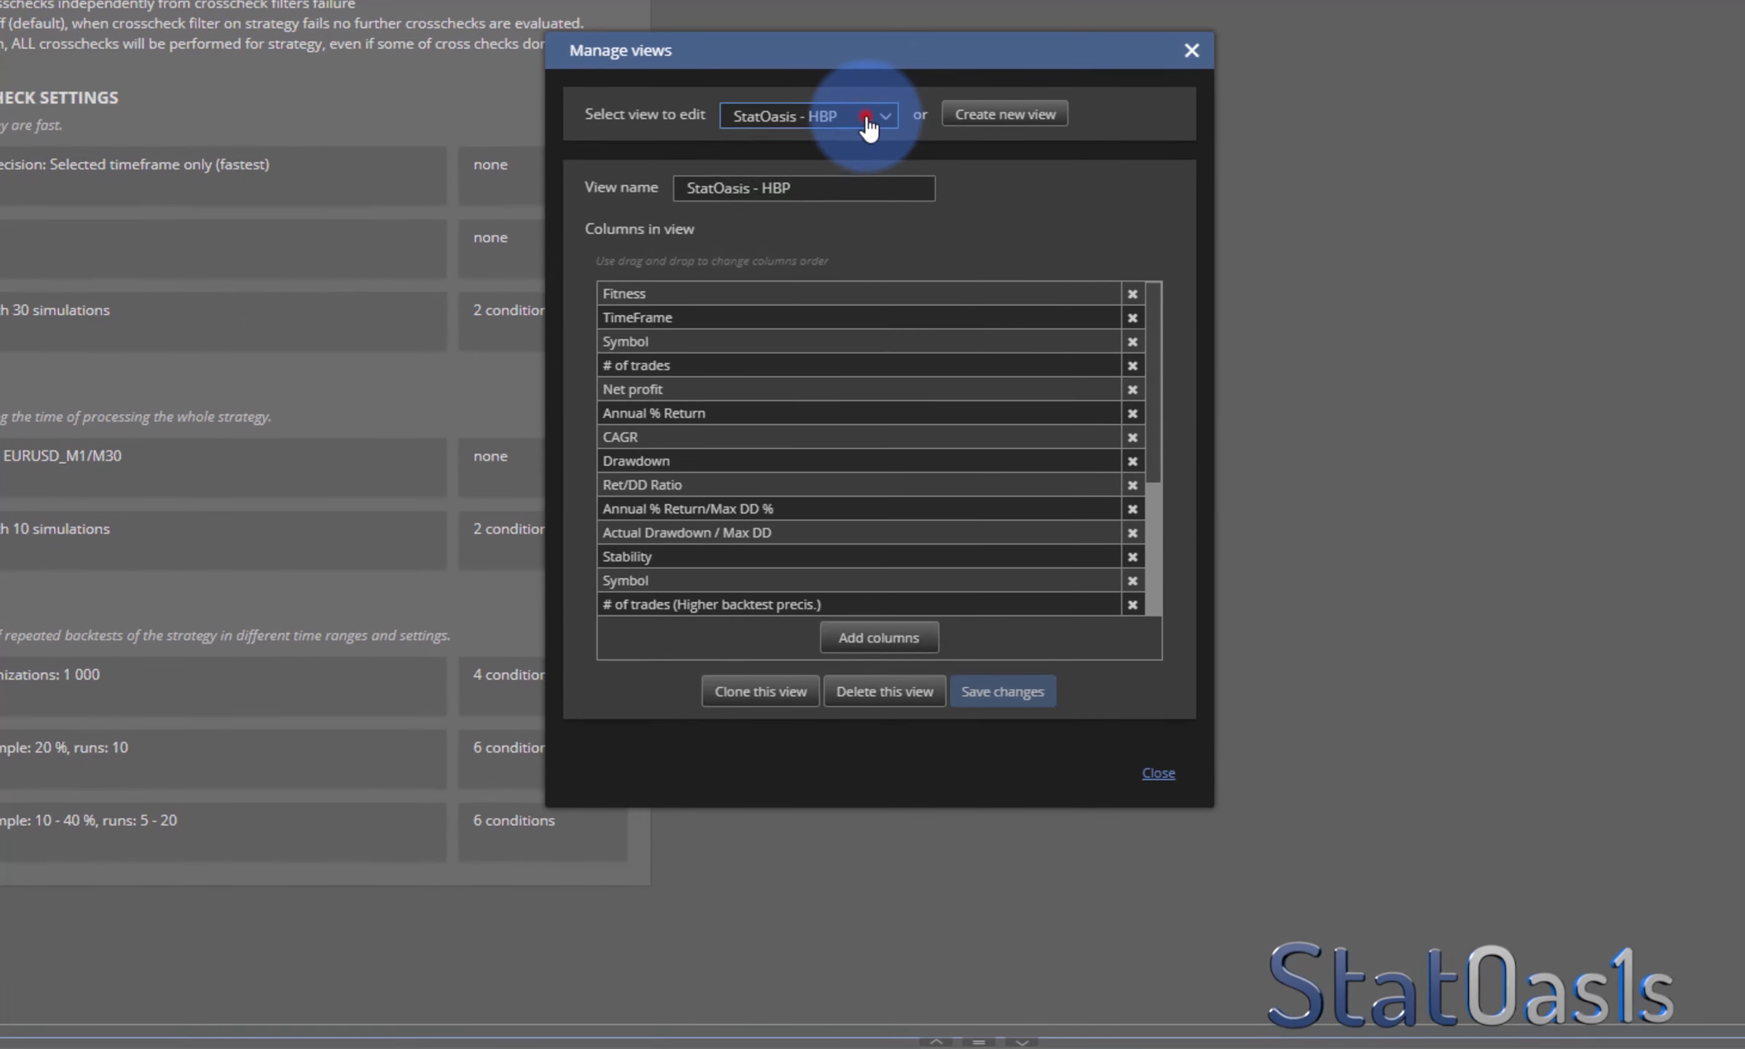
{"action": "left_click", "coordinate": [963, 58]}
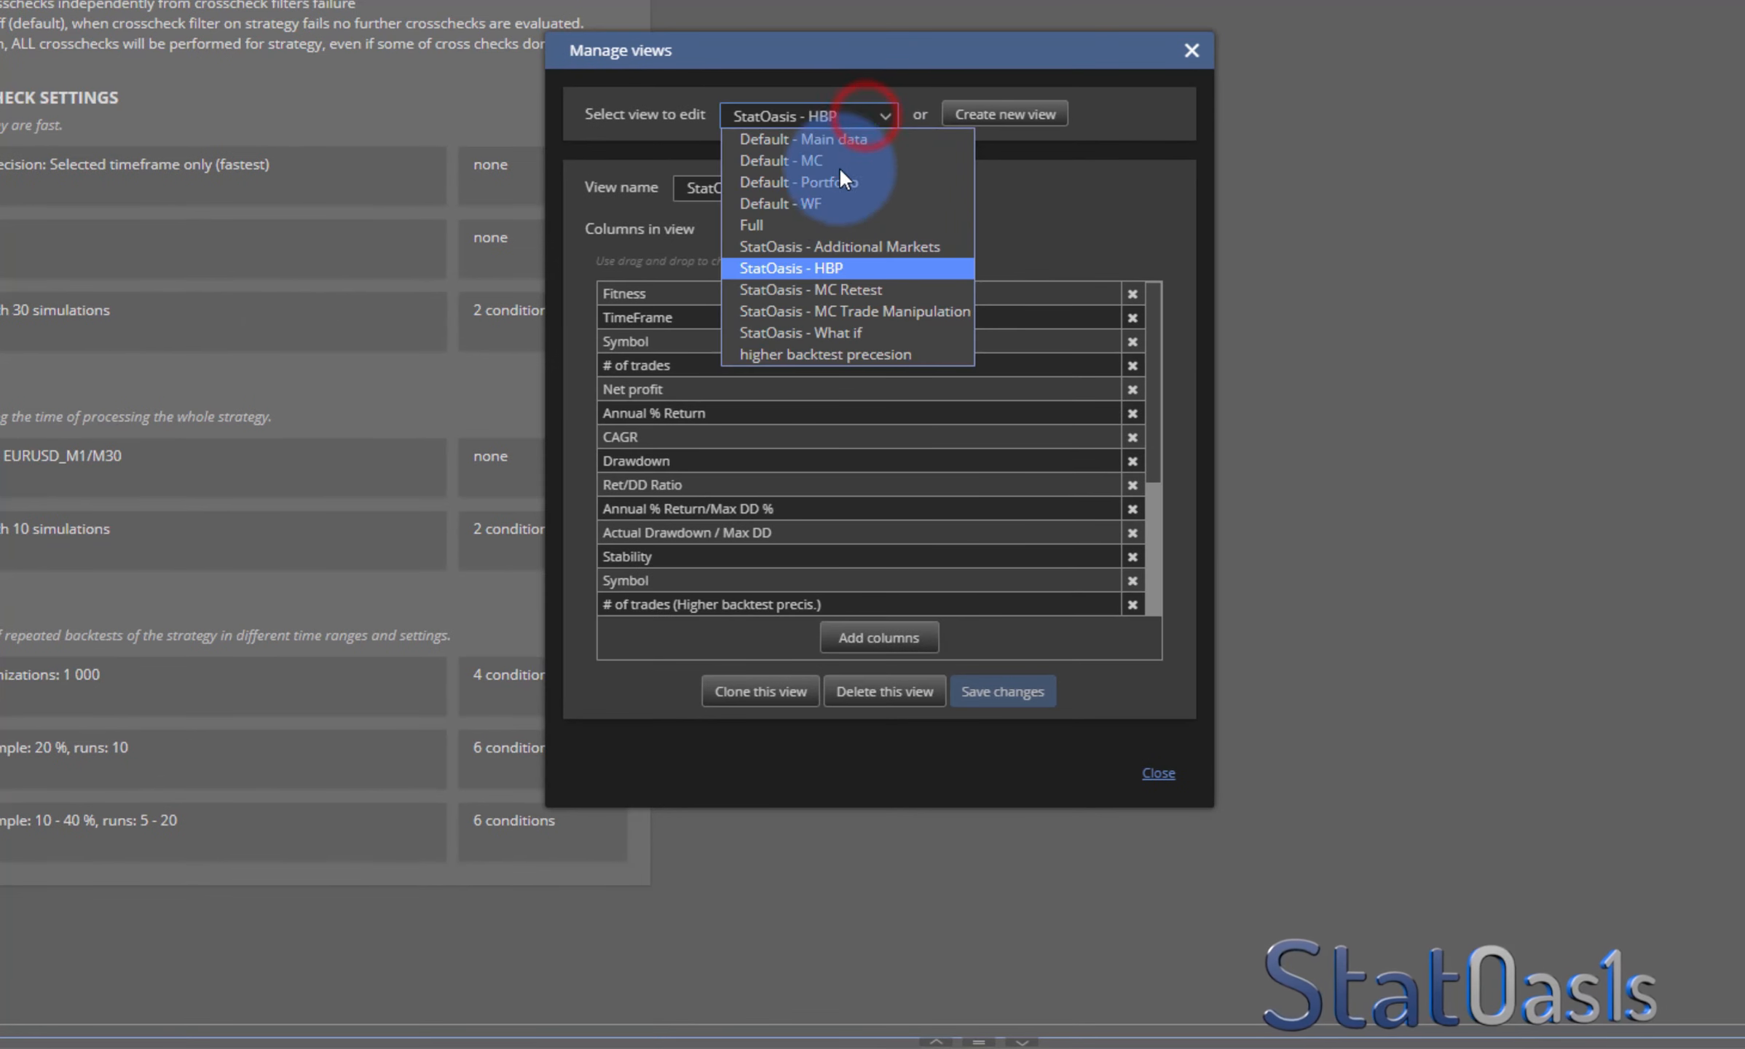
{"action": "left_click", "coordinate": [810, 289]}
{"action": "left_click_drag", "start_coordinate": [1147, 348], "coordinate": [1145, 408]}
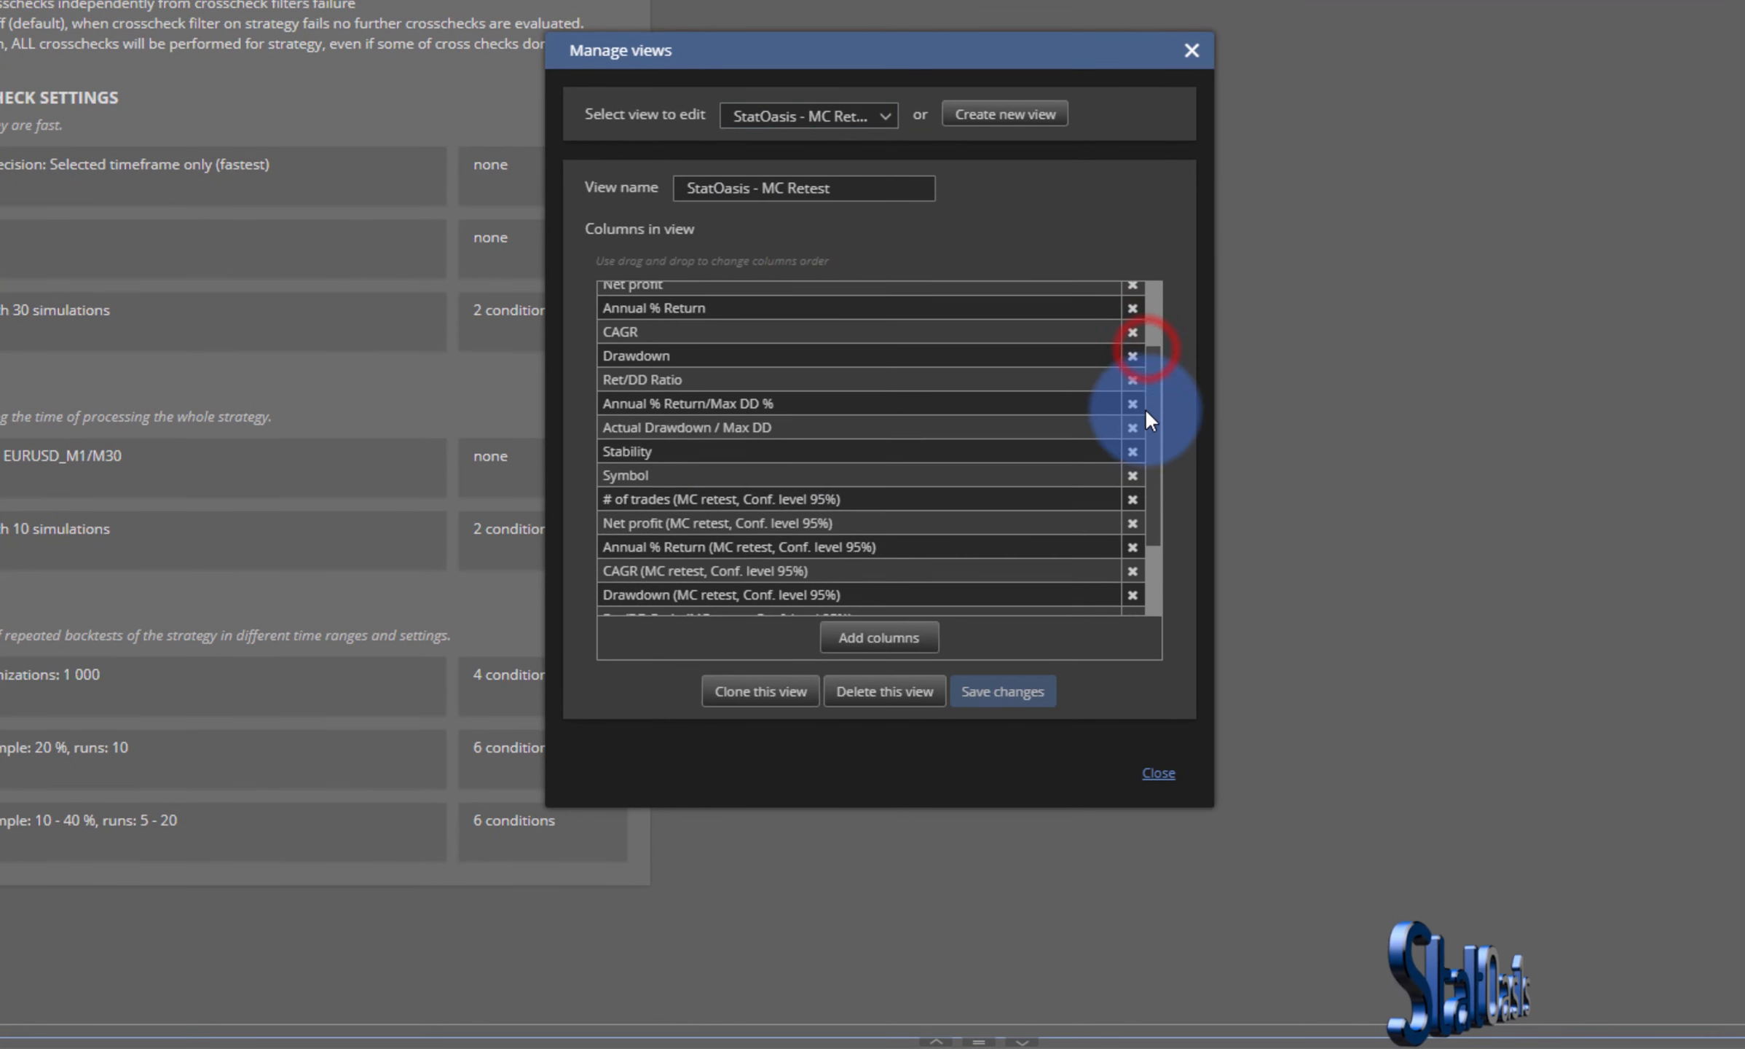
- Inspect the # of trades (MC retest) column's properties and keep Monte Carlo retest methods as its source backtest
{"action": "left_click", "coordinate": [707, 501]}
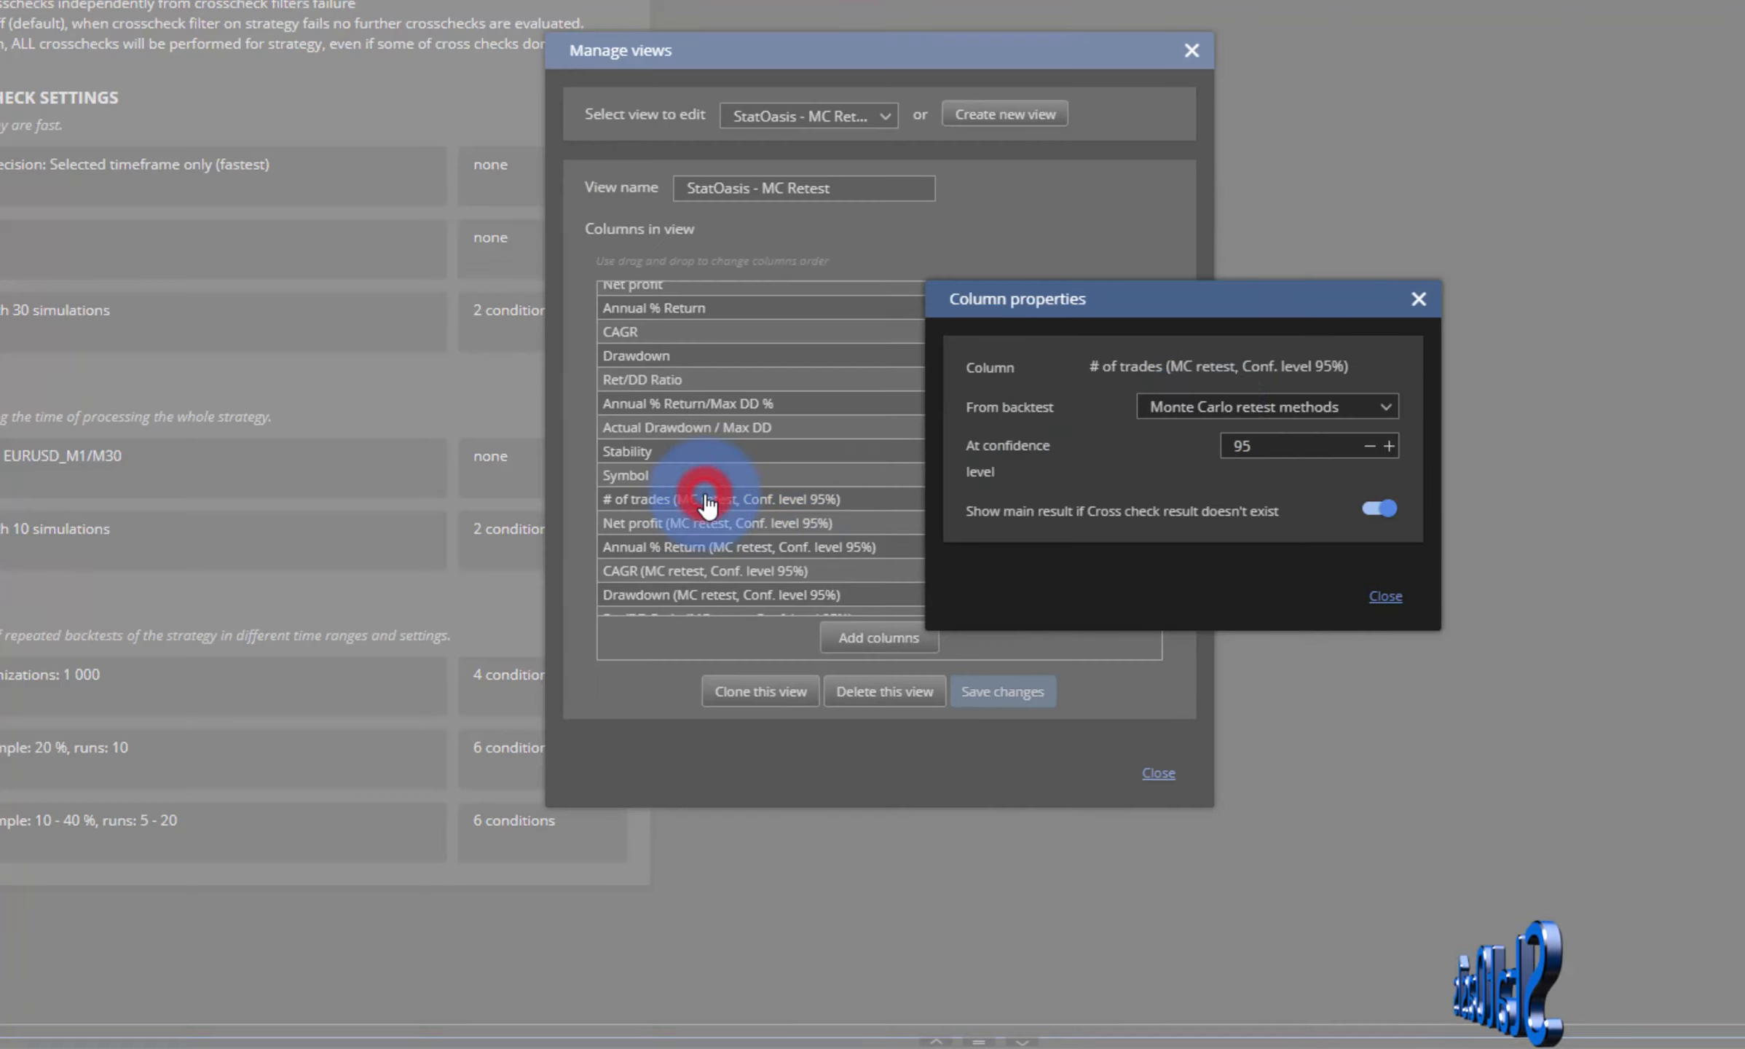
{"action": "left_click", "coordinate": [1264, 405]}
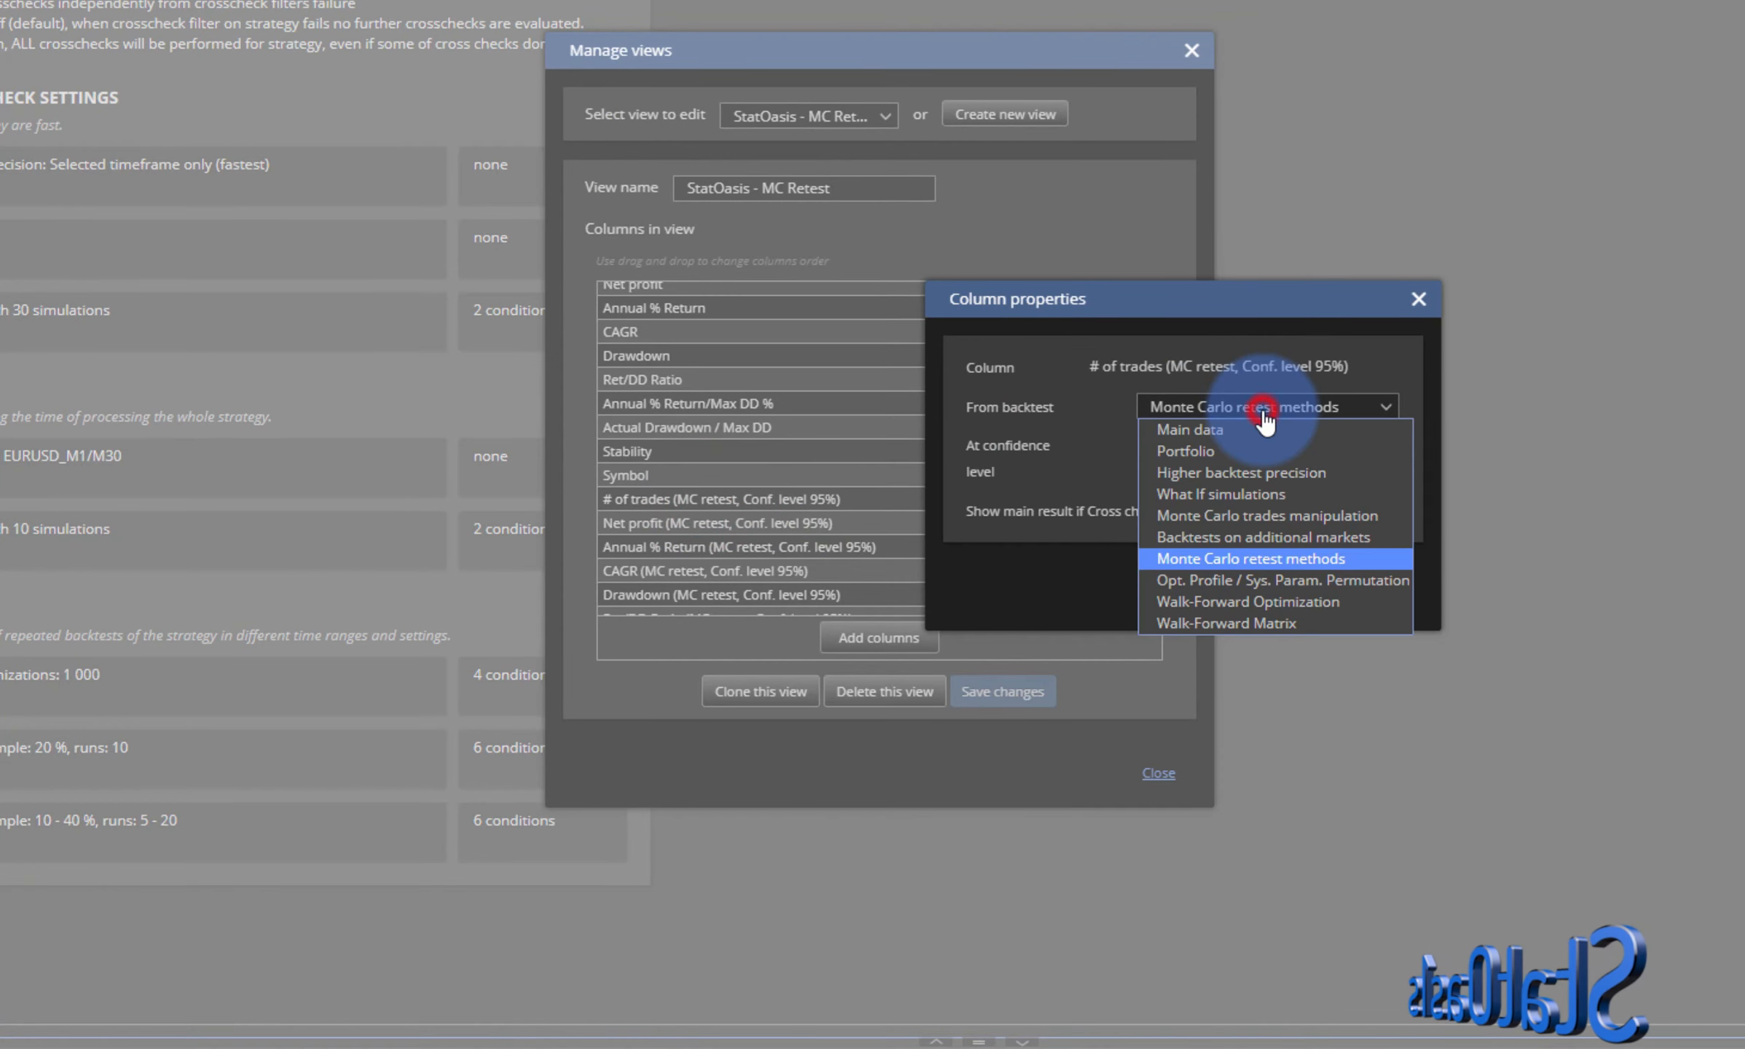
{"action": "left_click", "coordinate": [1237, 558]}
{"action": "left_click", "coordinate": [1385, 596]}
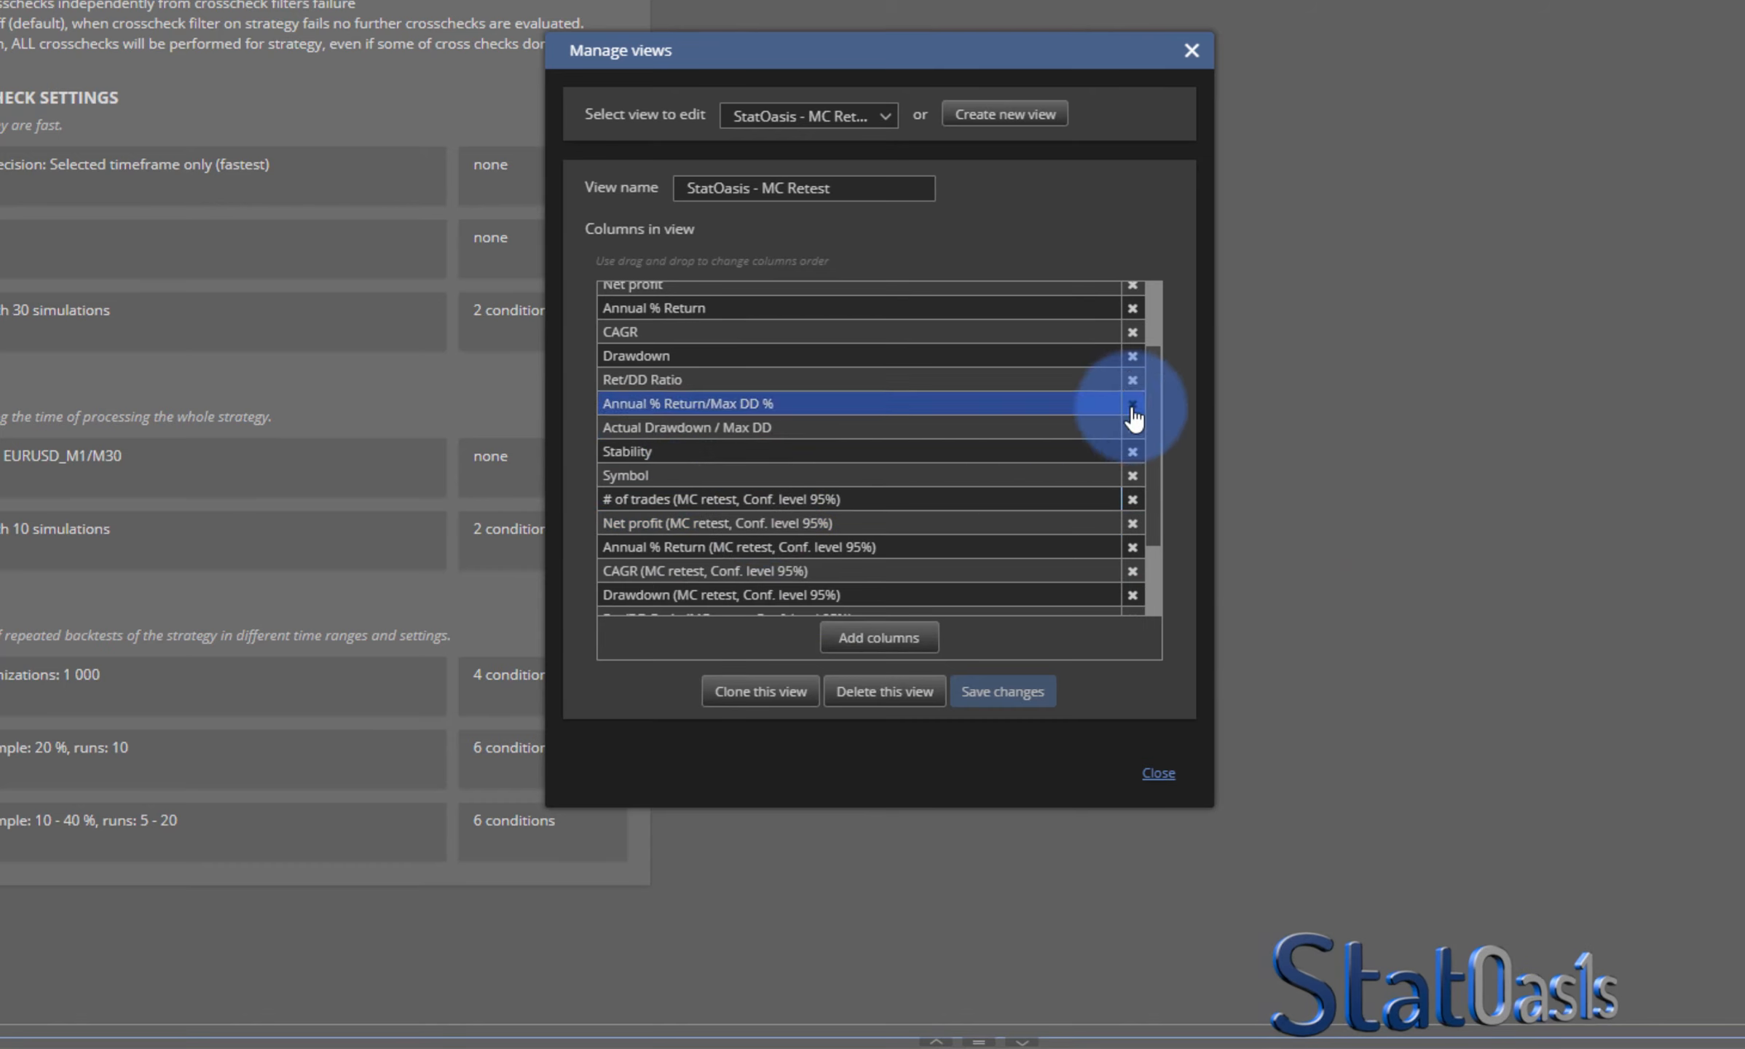
- Review the remaining StatOasis - MC Retest columns and the StatOasis - What if columns, and leave the view editor
{"action": "left_click_drag", "start_coordinate": [1152, 426], "coordinate": [1136, 564]}
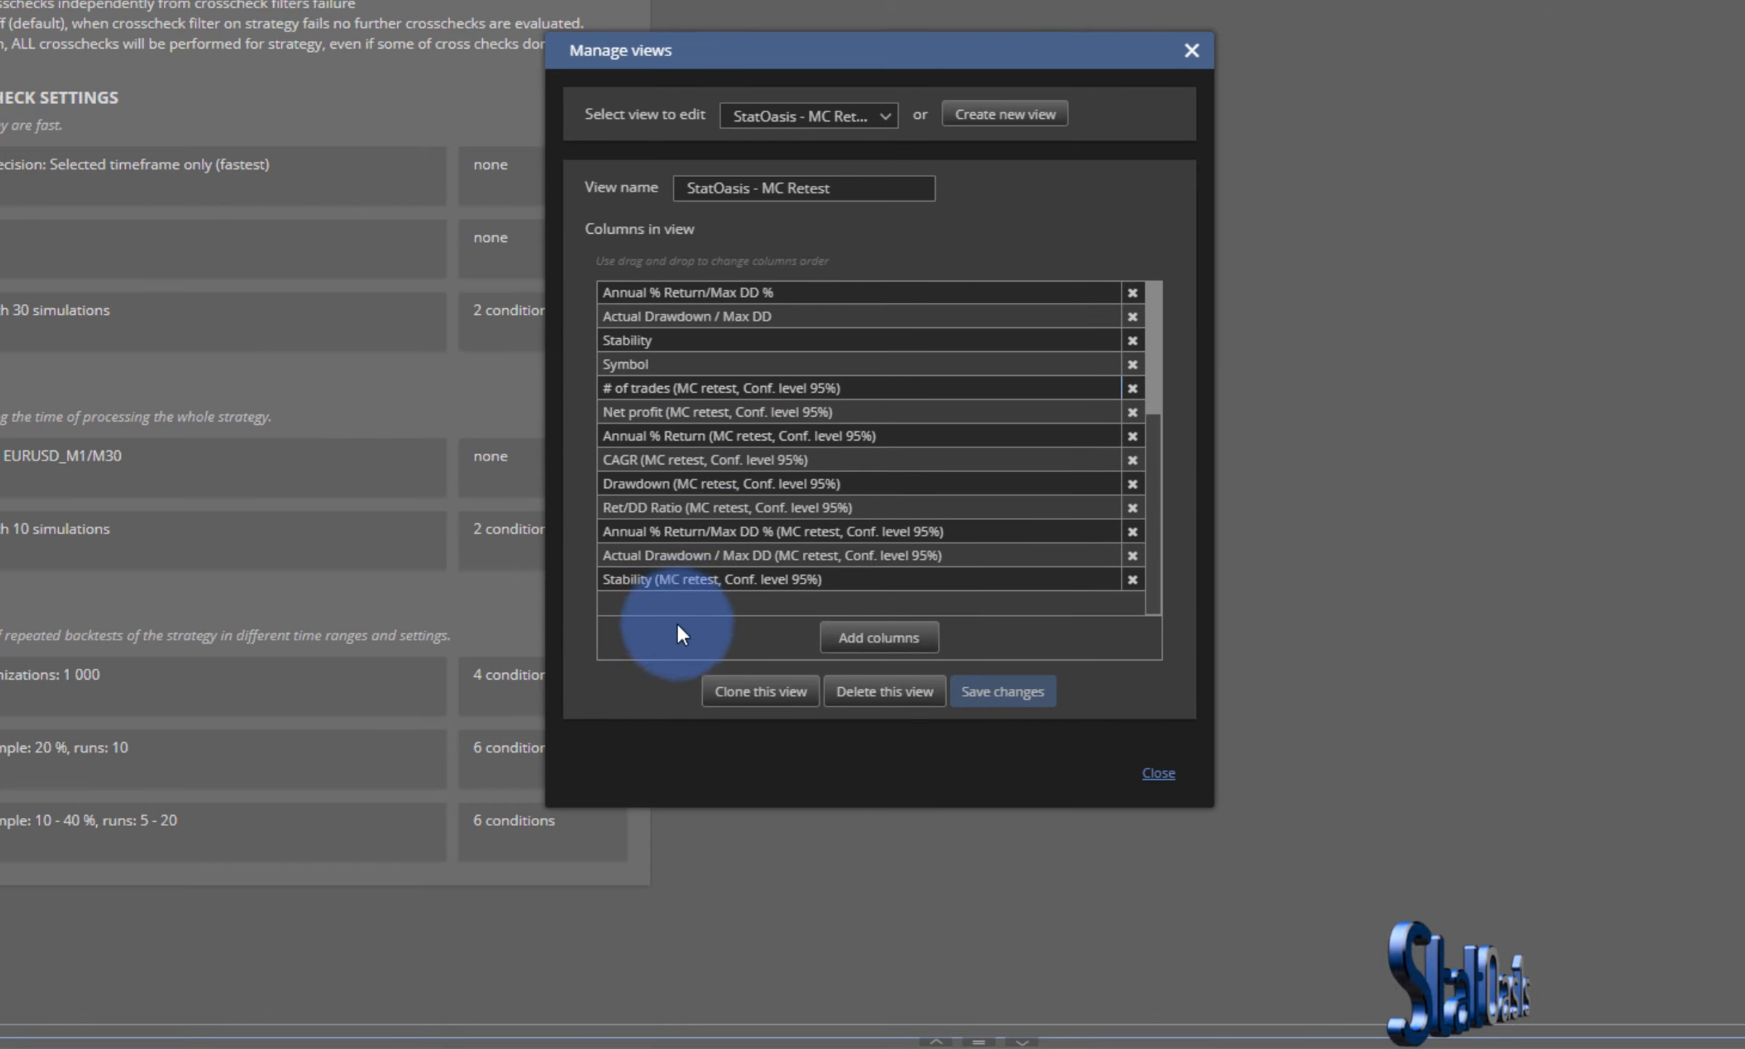
{"action": "left_click", "coordinate": [801, 117]}
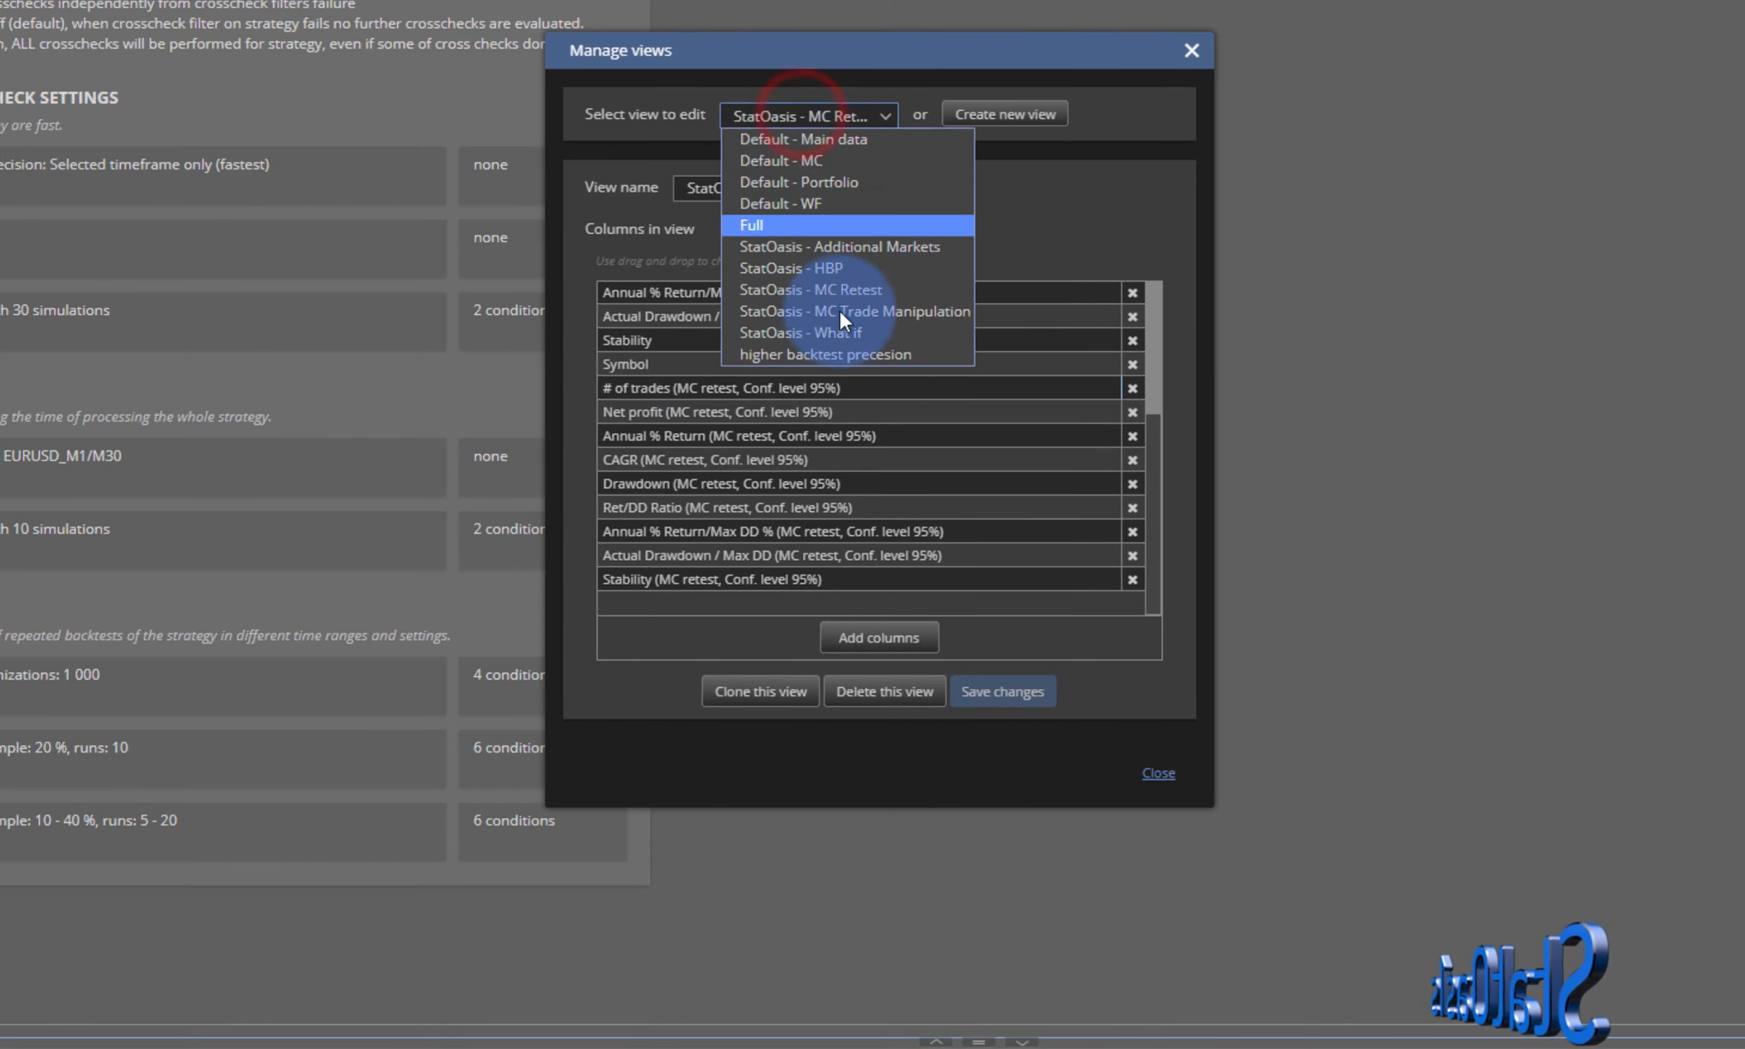
{"action": "left_click", "coordinate": [858, 331]}
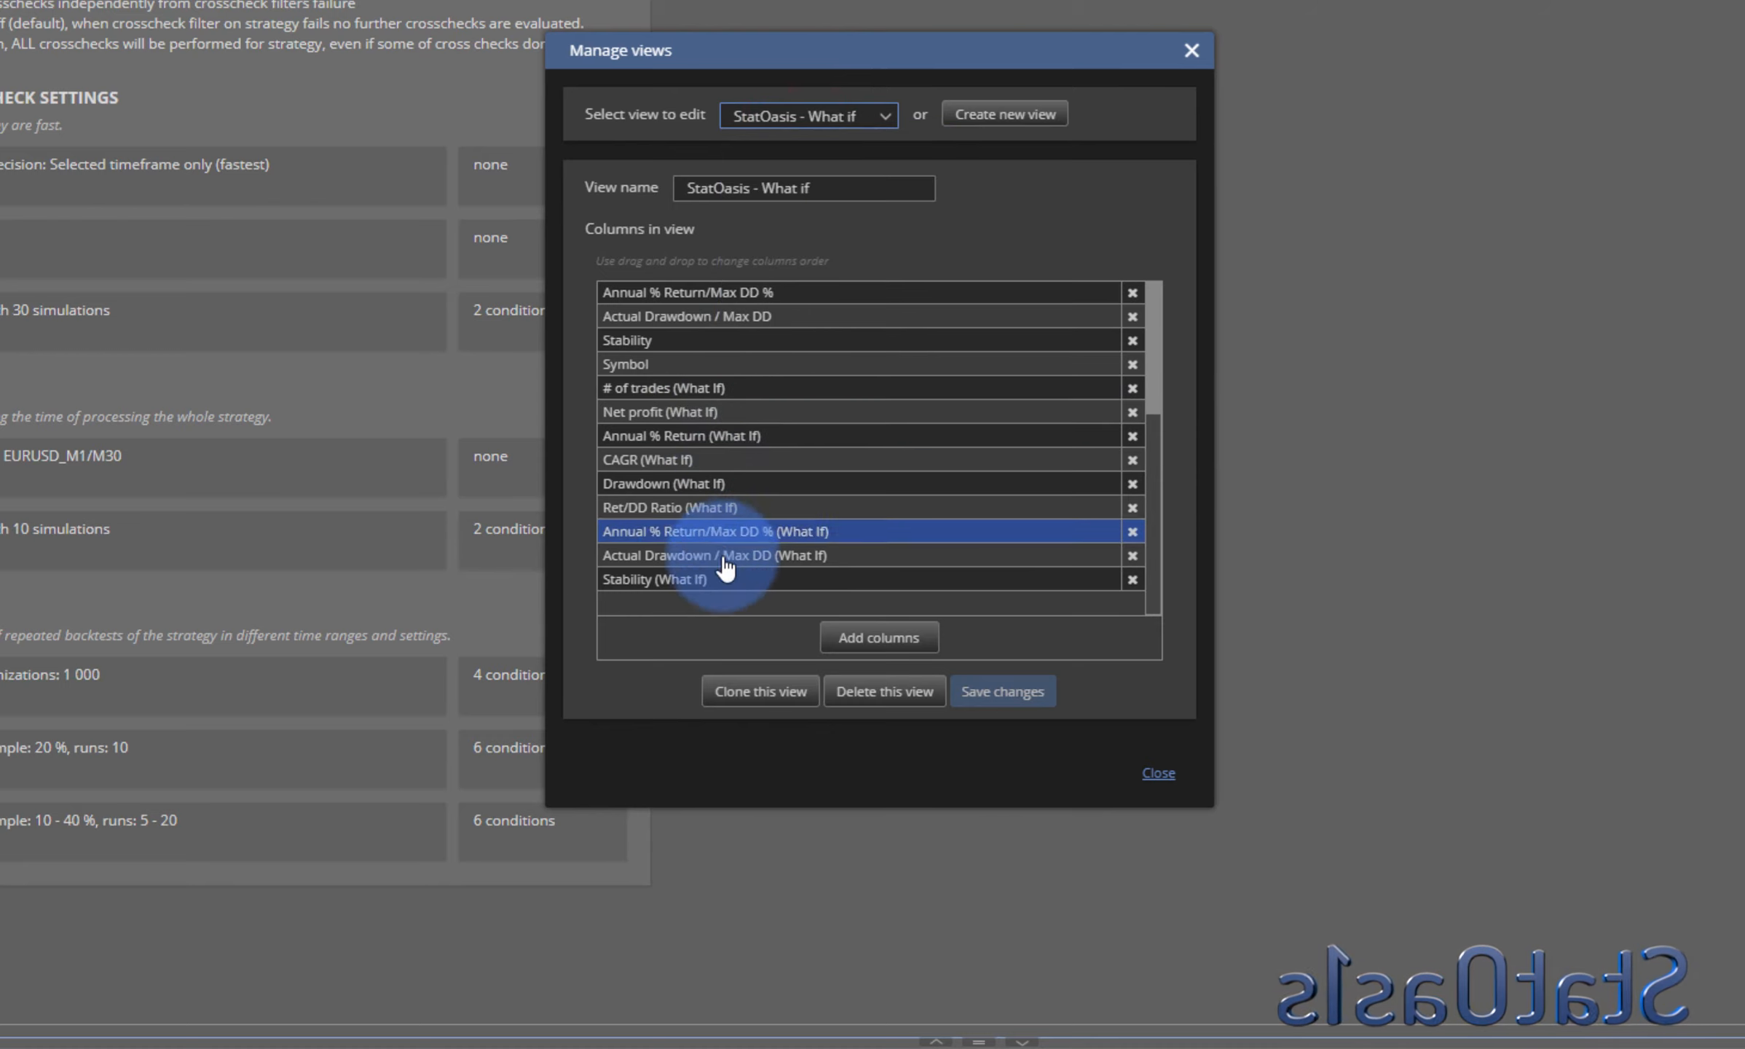
{"action": "left_click", "coordinate": [1157, 774]}
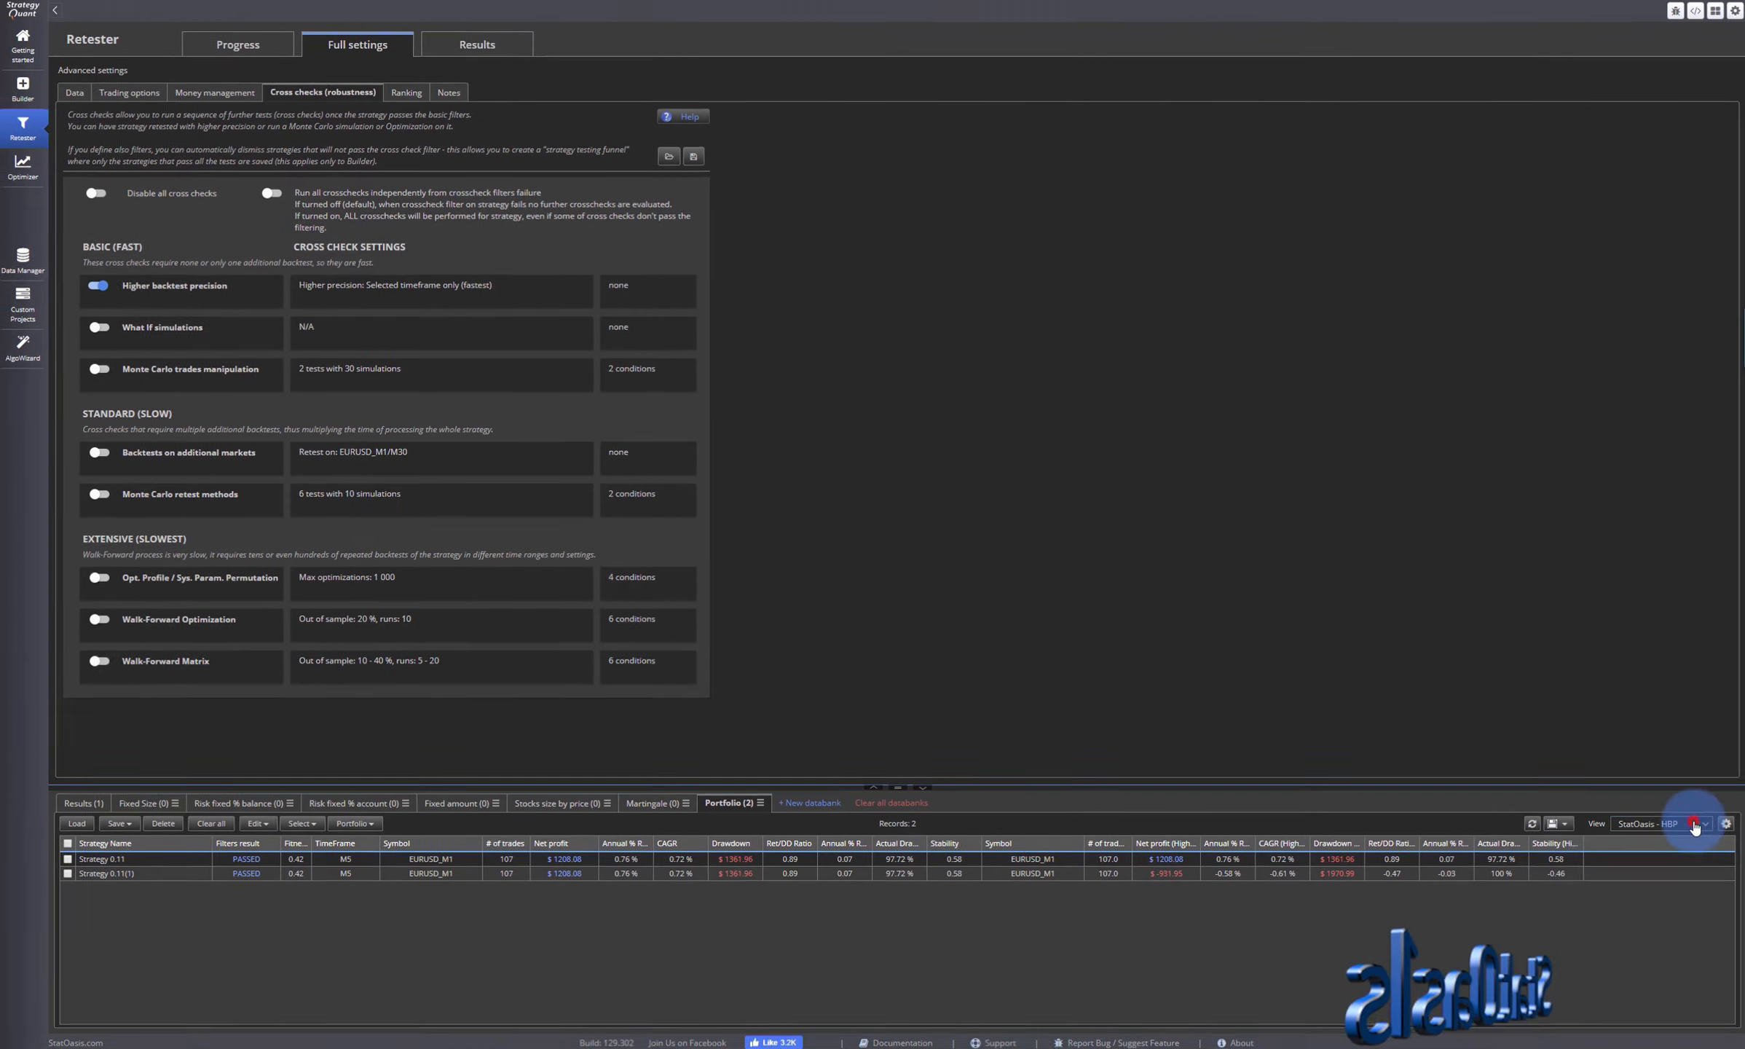
- Look through the available databank views and check the settings and filtering conditions of the Higher backtest precision cross check
{"action": "left_click", "coordinate": [1696, 824]}
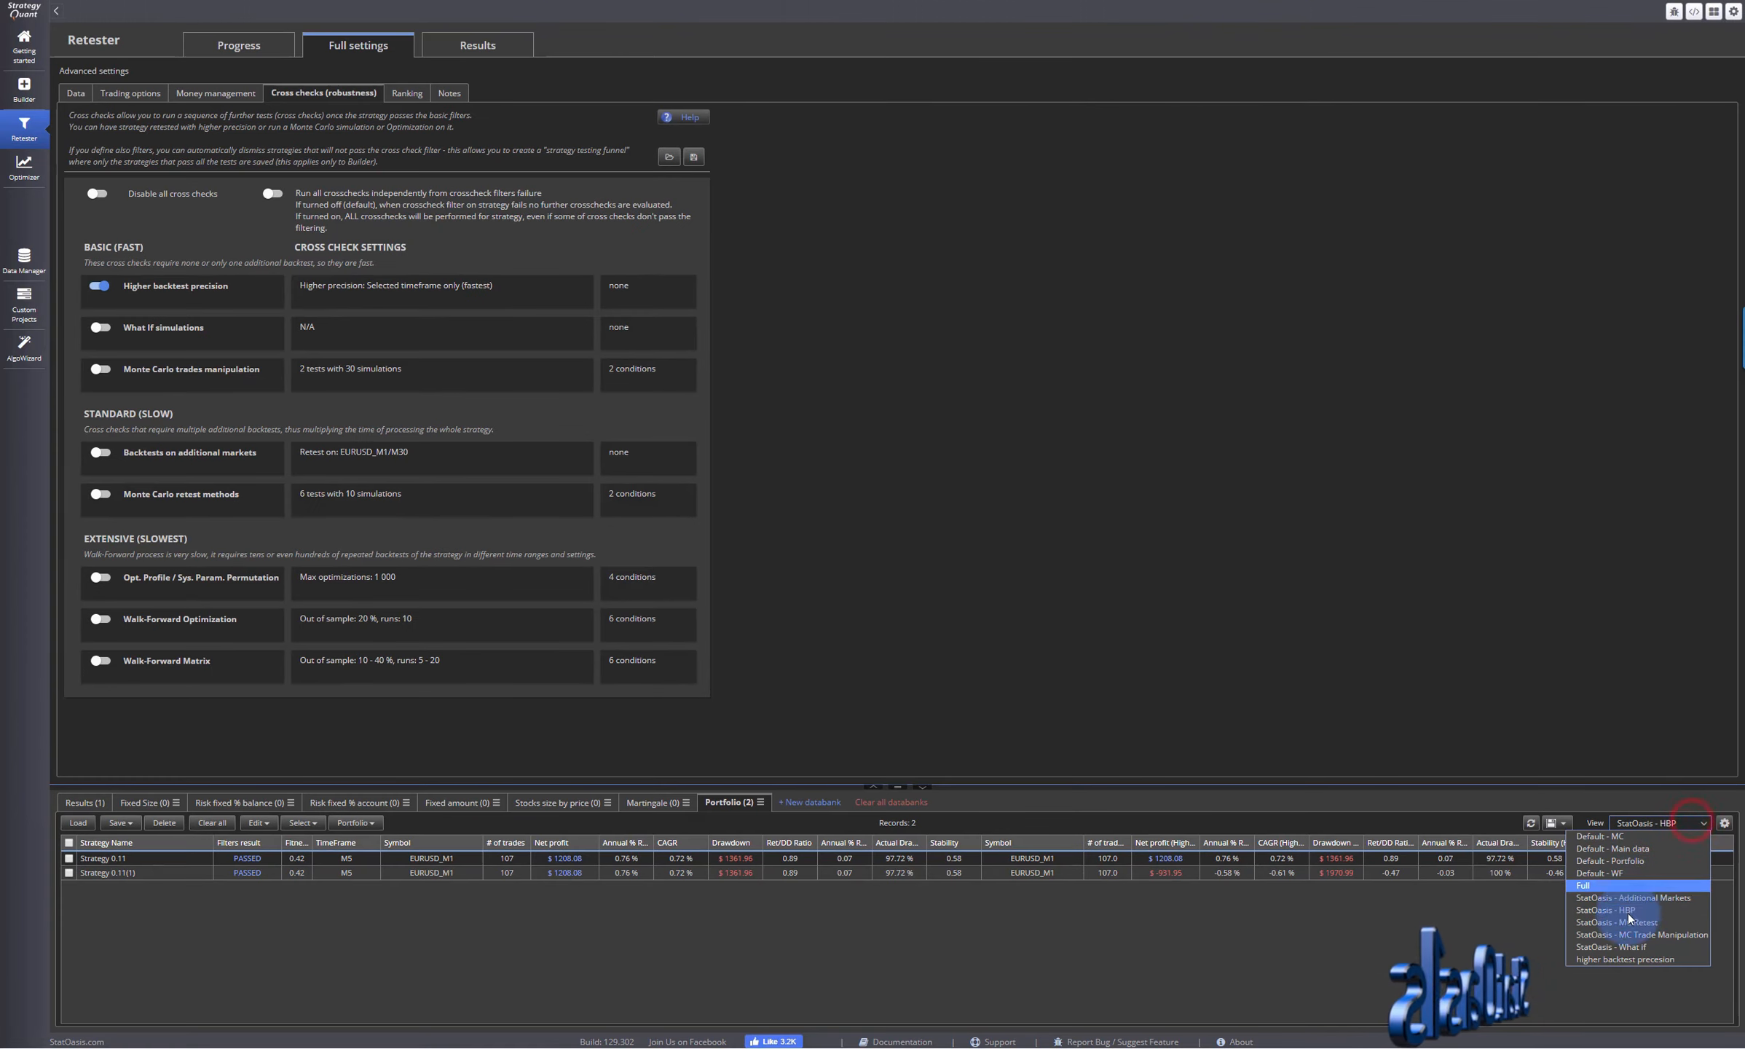
{"action": "left_click", "coordinate": [1396, 941]}
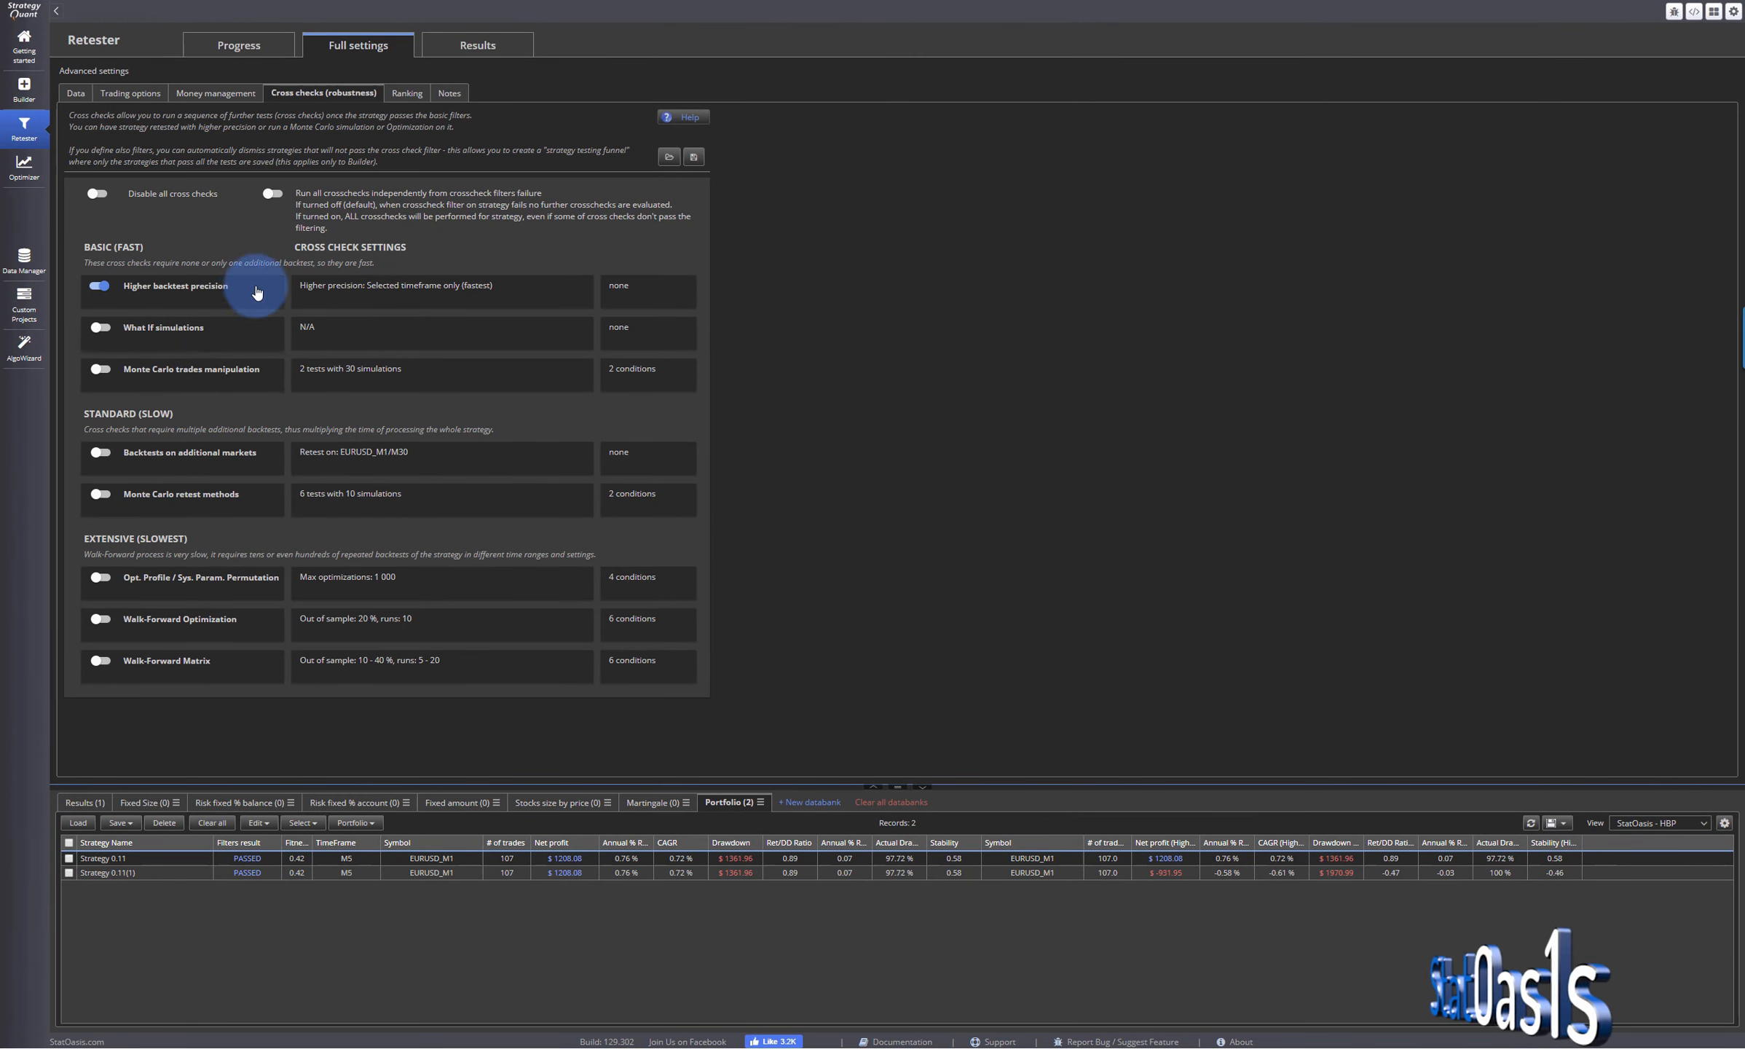
{"action": "left_click", "coordinate": [366, 309]}
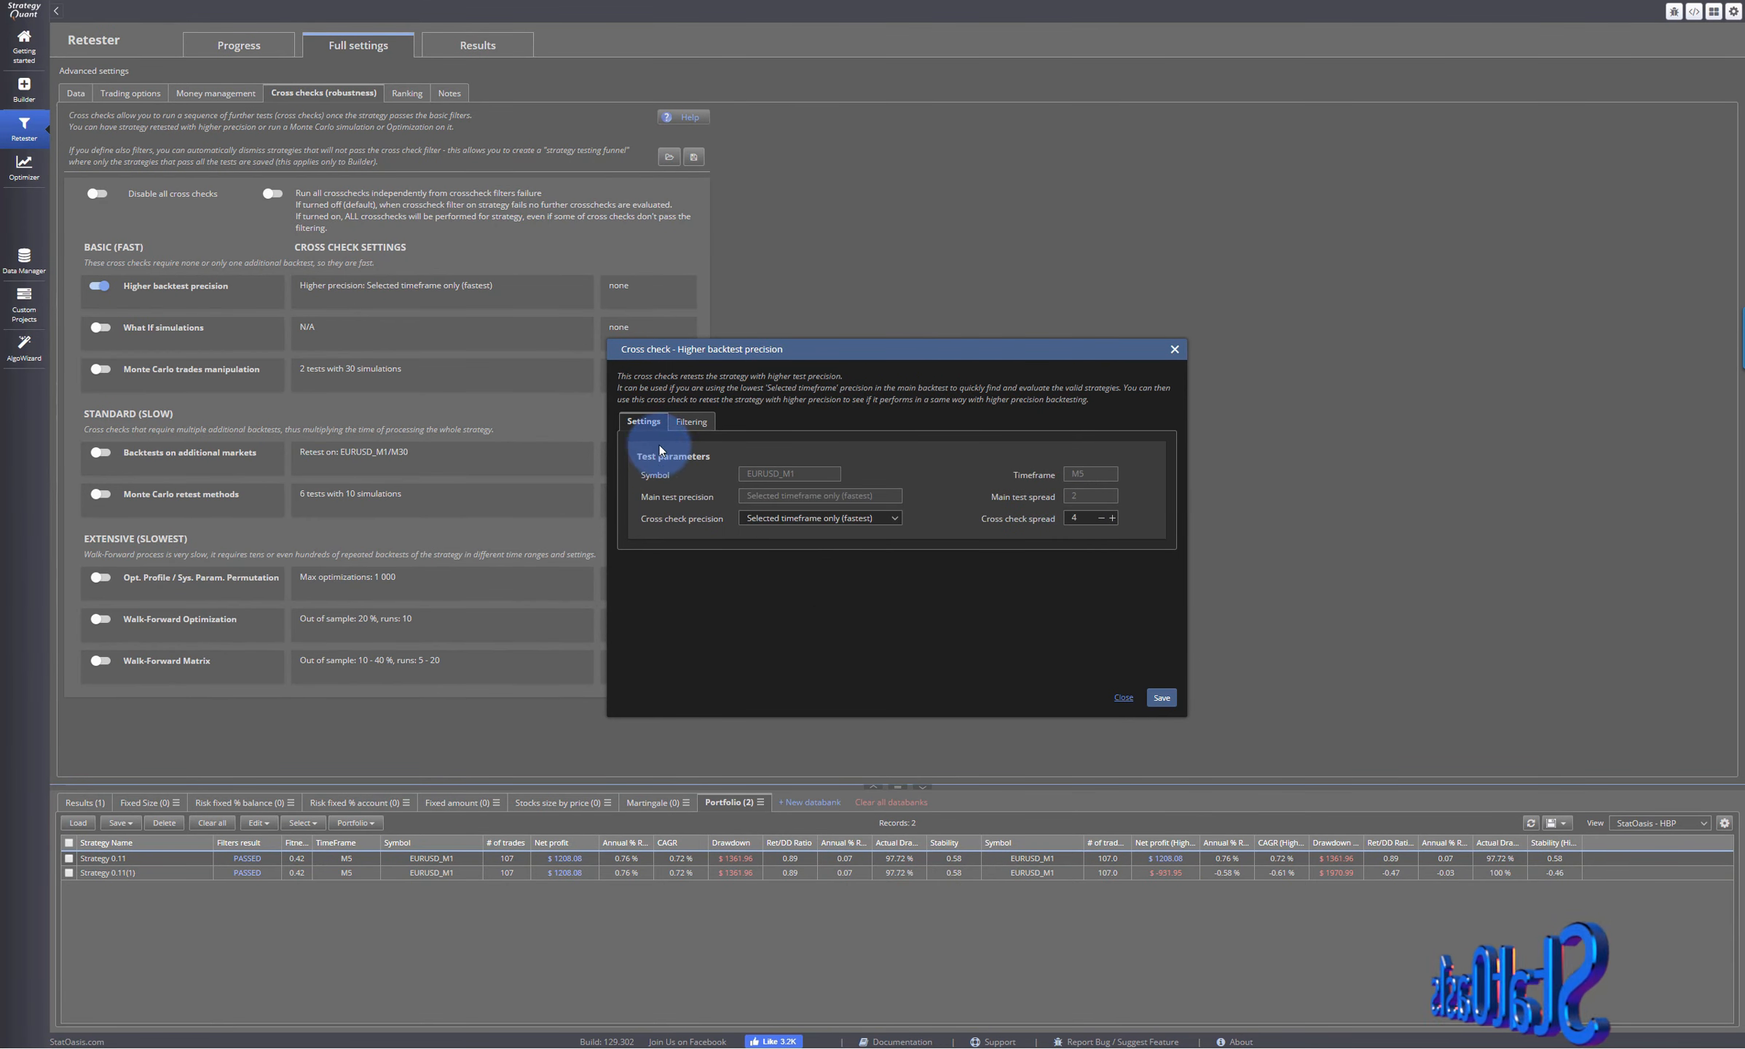
{"action": "left_click", "coordinate": [691, 423]}
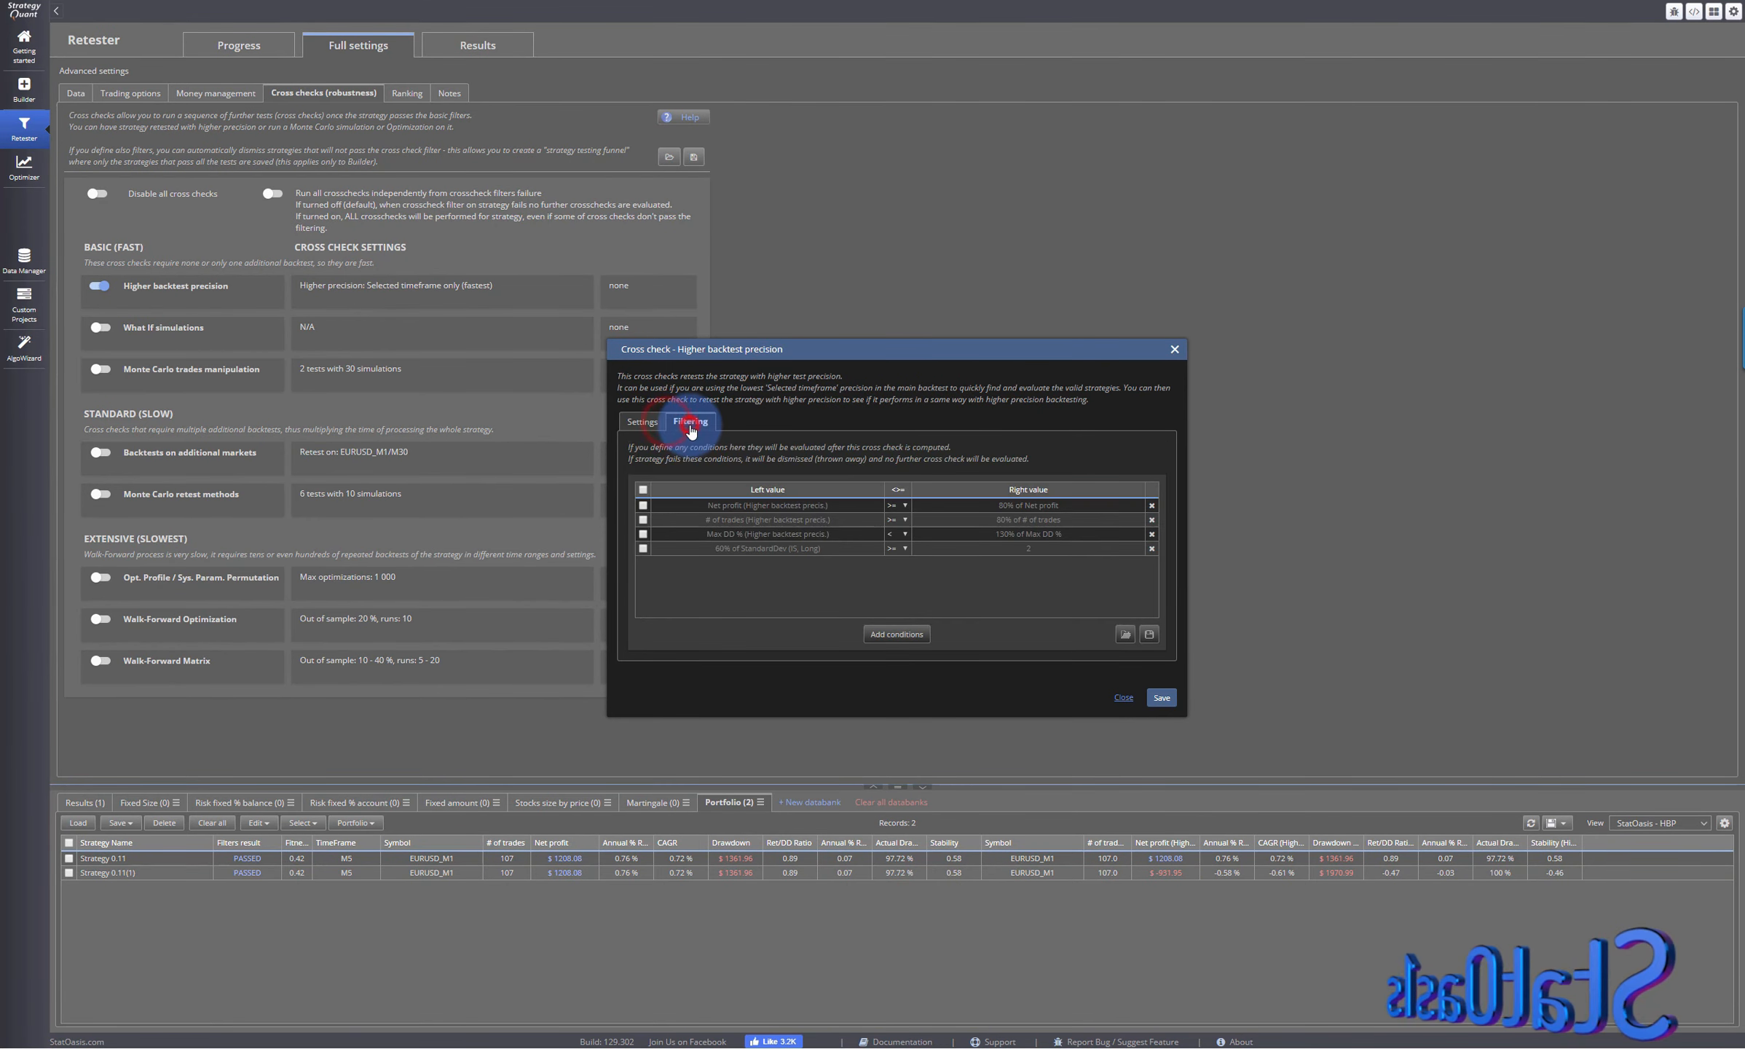
{"action": "left_click", "coordinate": [641, 422]}
{"action": "left_click", "coordinate": [1123, 696]}
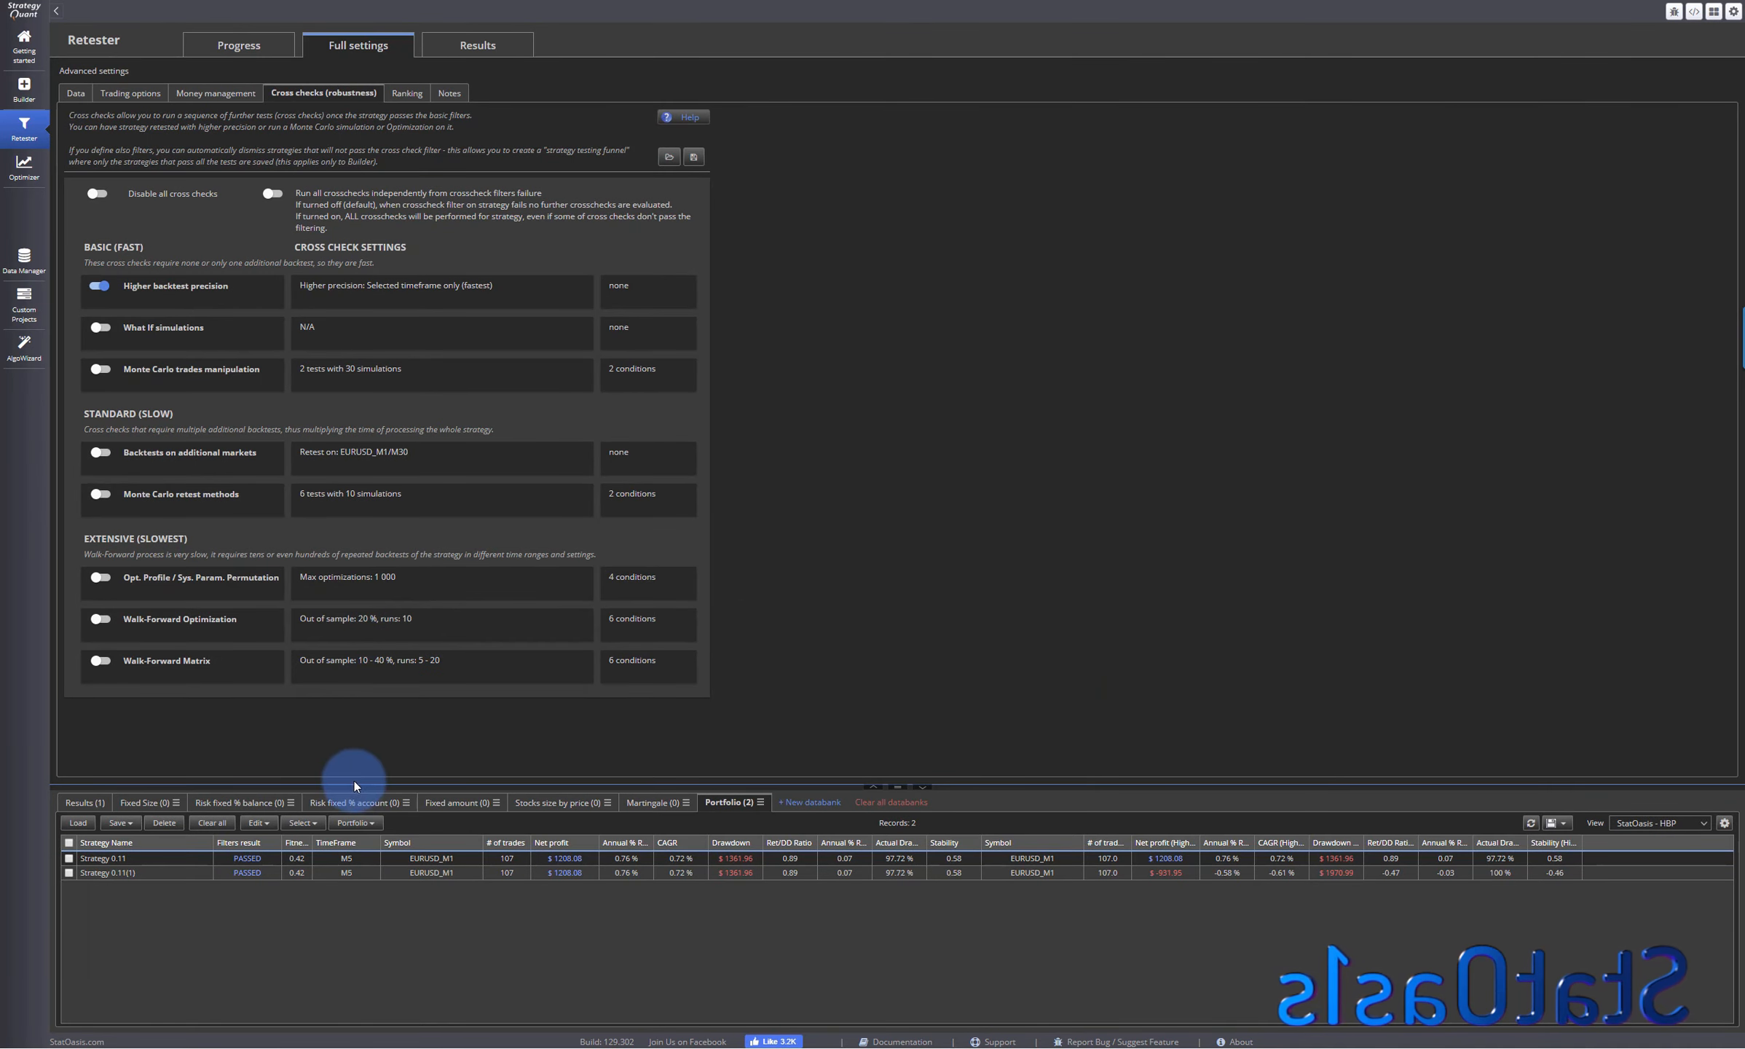
- Clear all reports from the Portfolio databank and replace the Higher backtest precision cross check with What If simulations
{"action": "left_click", "coordinate": [213, 823]}
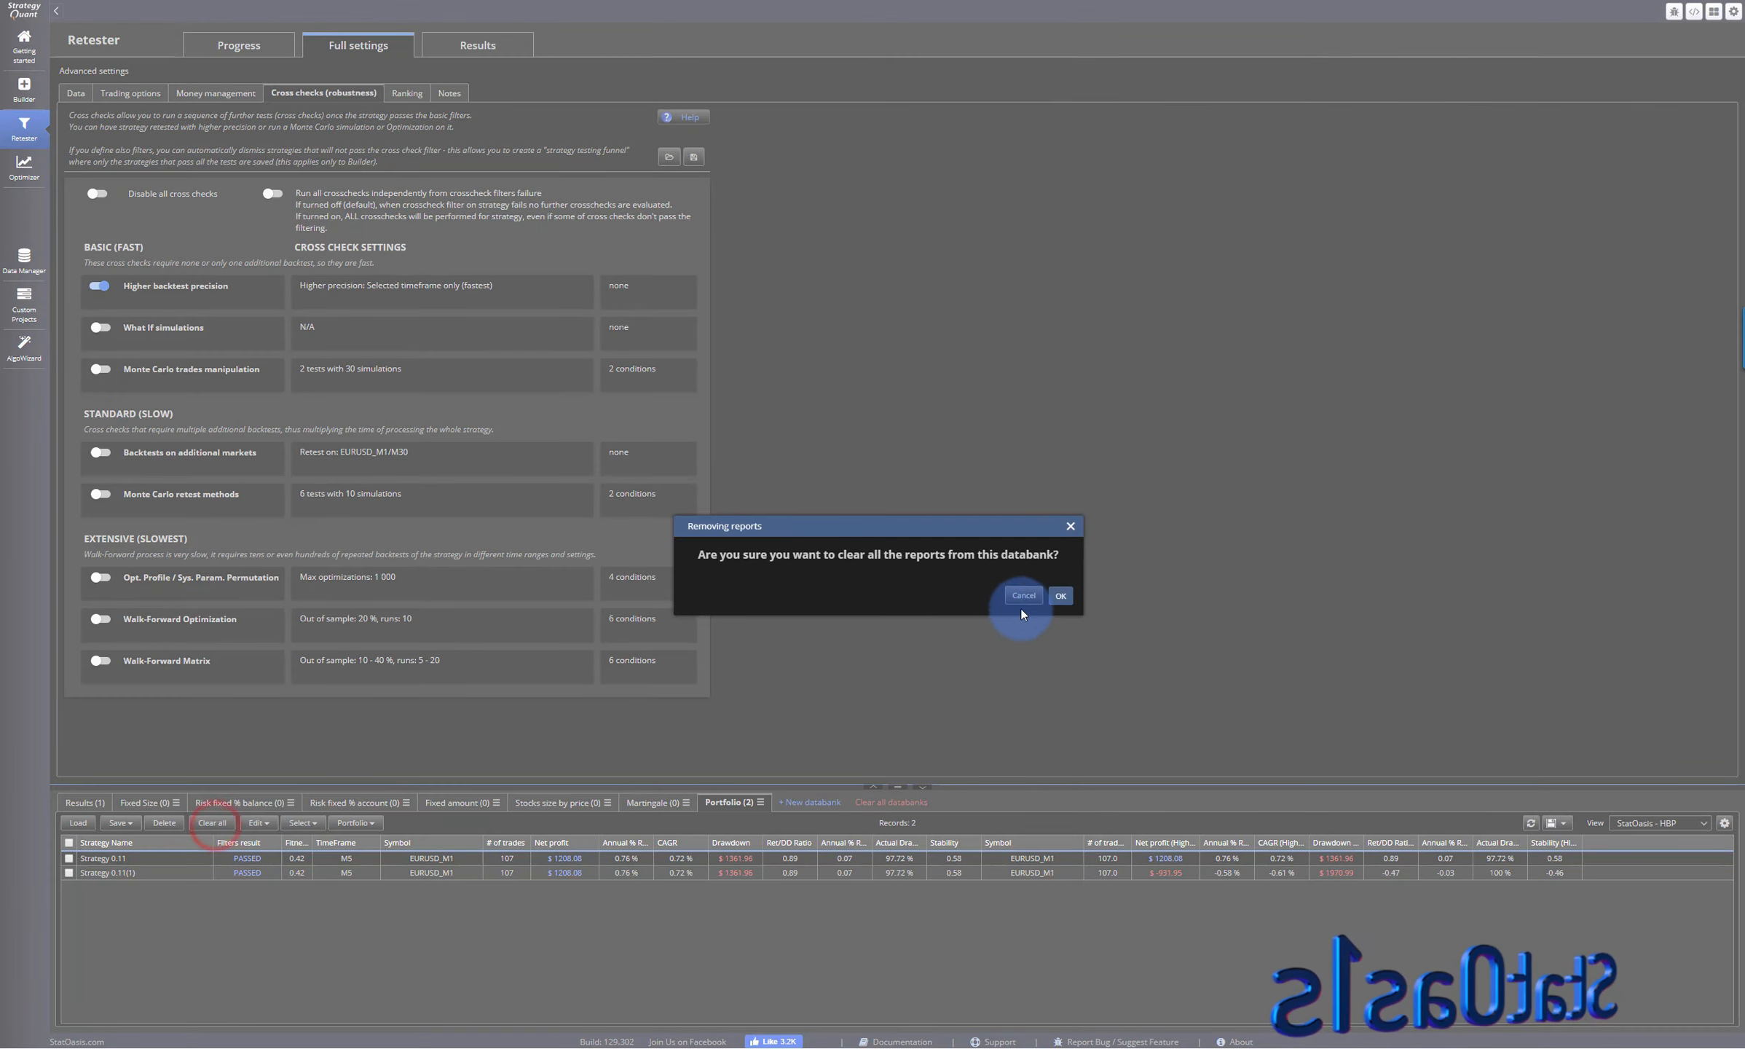
{"action": "left_click", "coordinate": [1057, 596]}
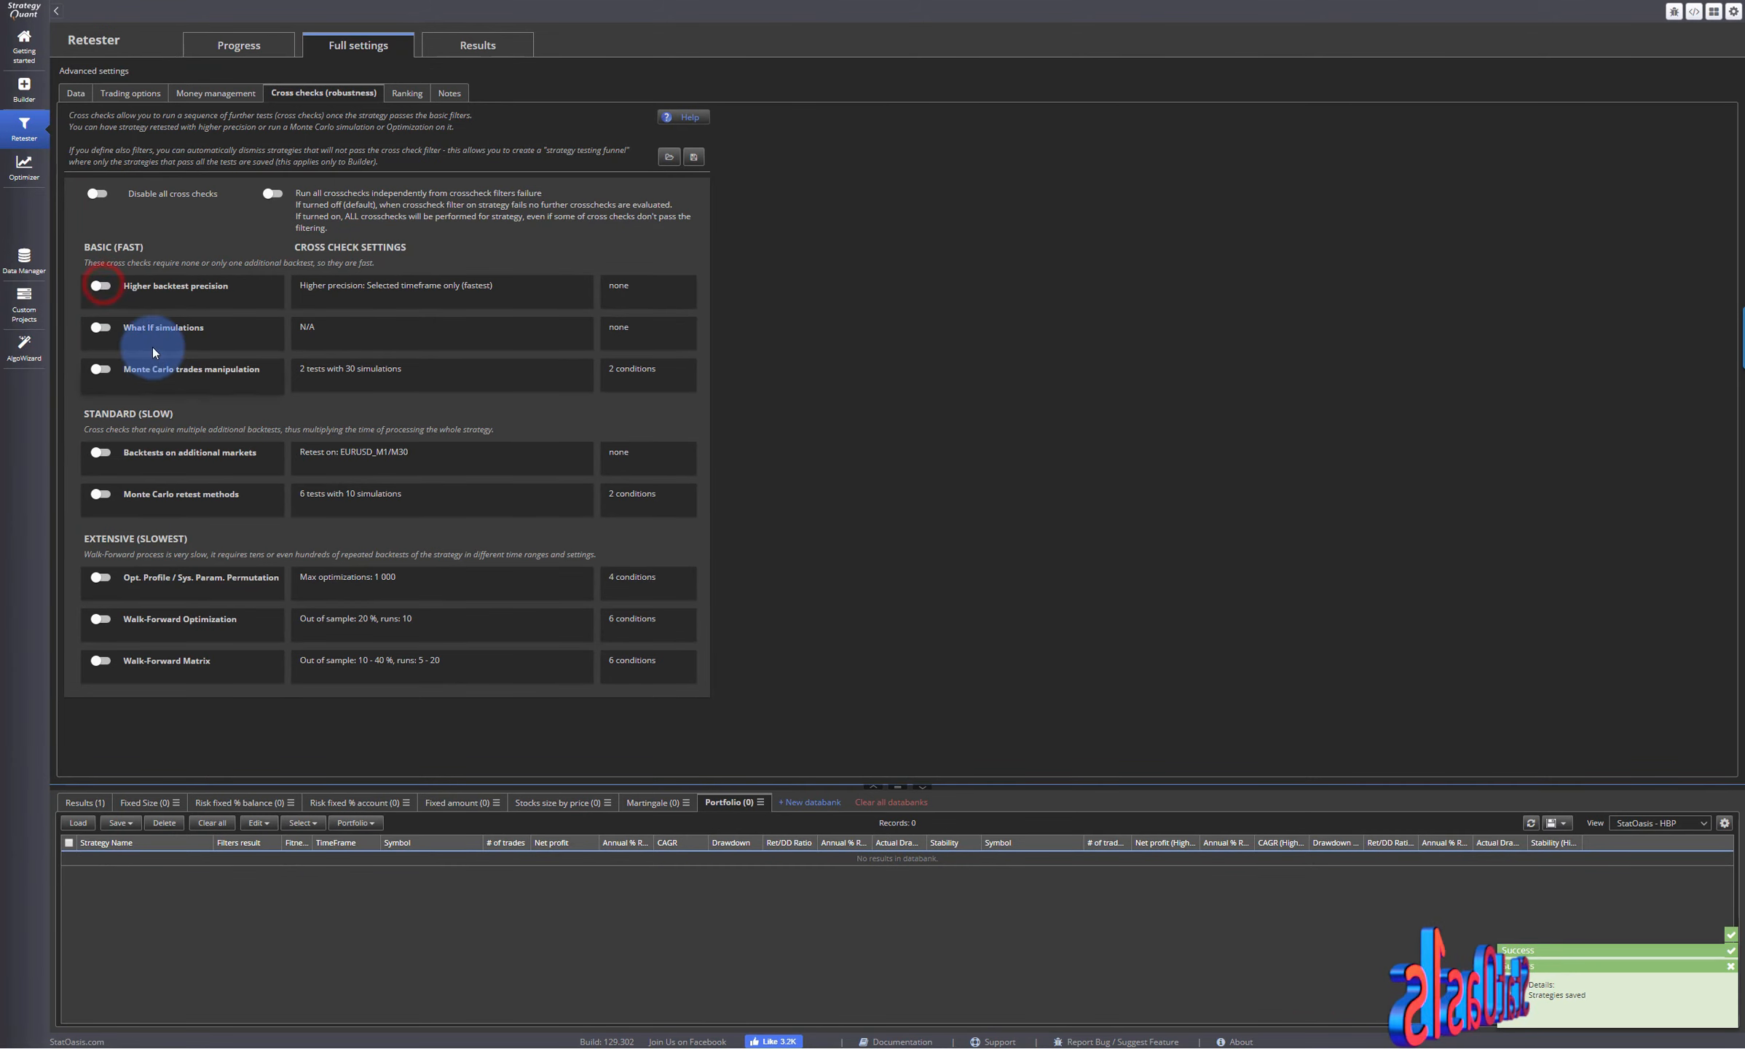
{"action": "left_click", "coordinate": [99, 327]}
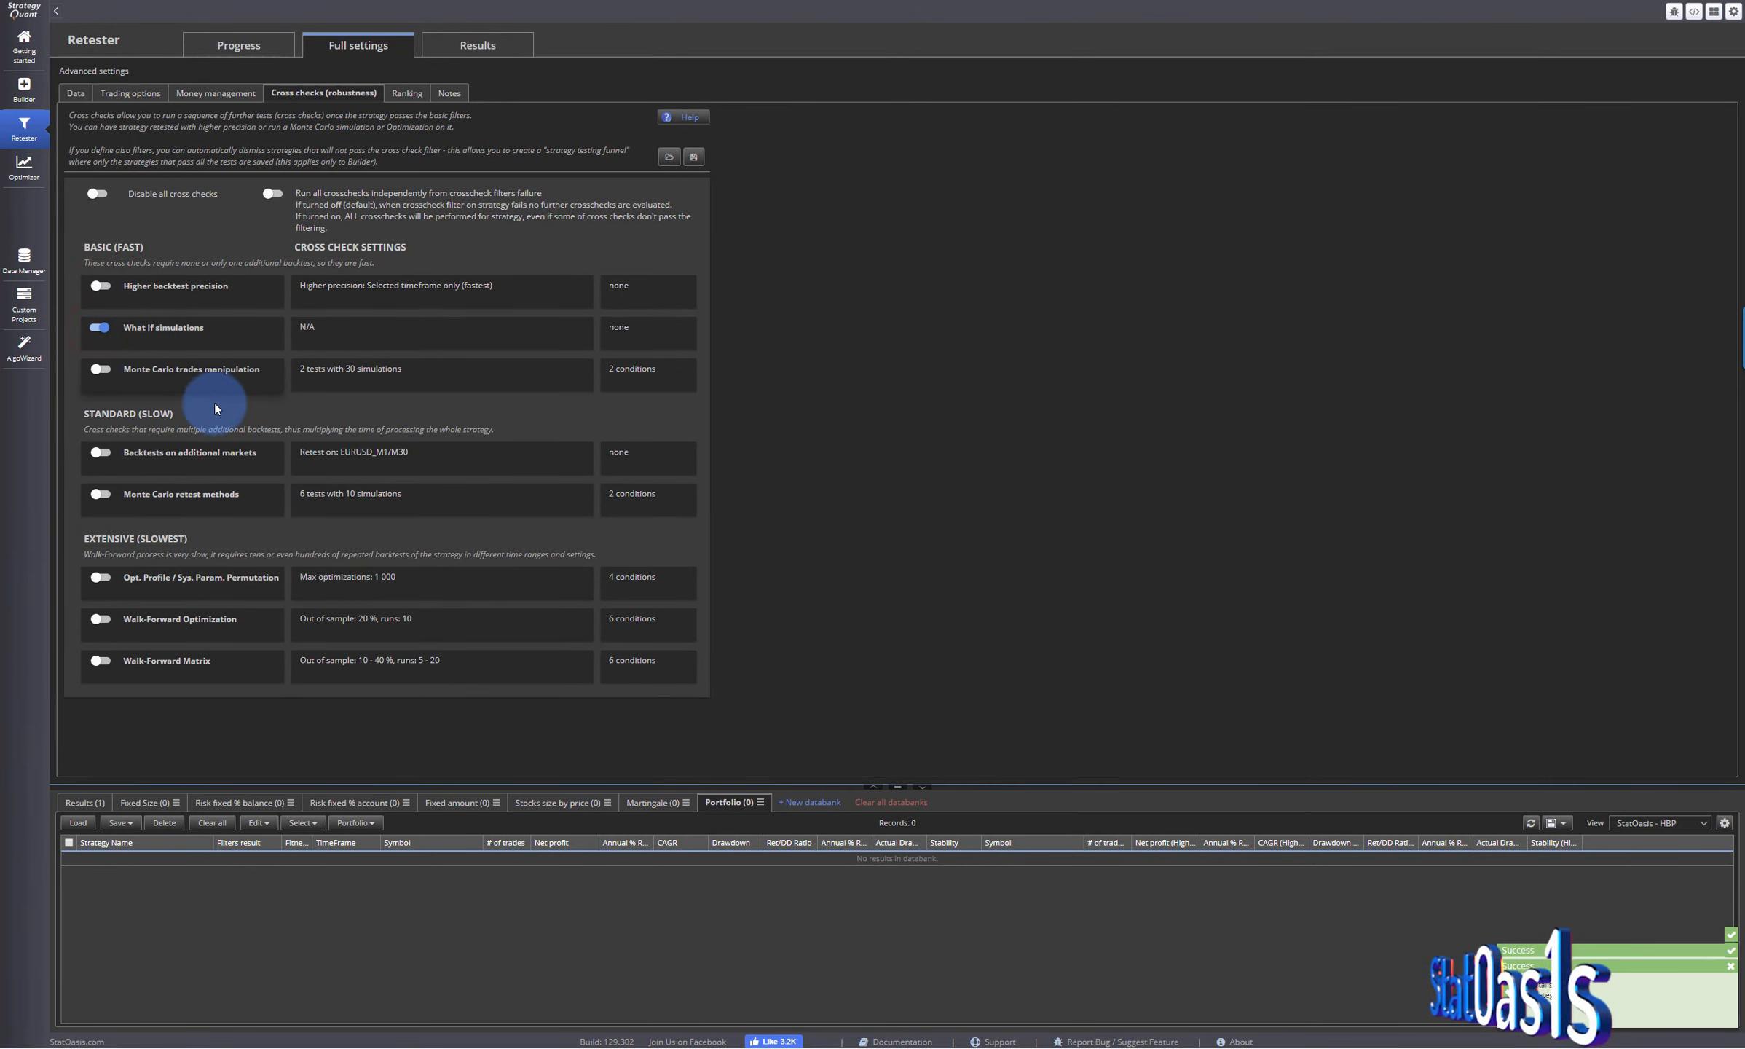
- Open Strategy 0.11 from the Results databank and examine its list of trades and trade analysis charts
{"action": "left_click", "coordinate": [86, 804]}
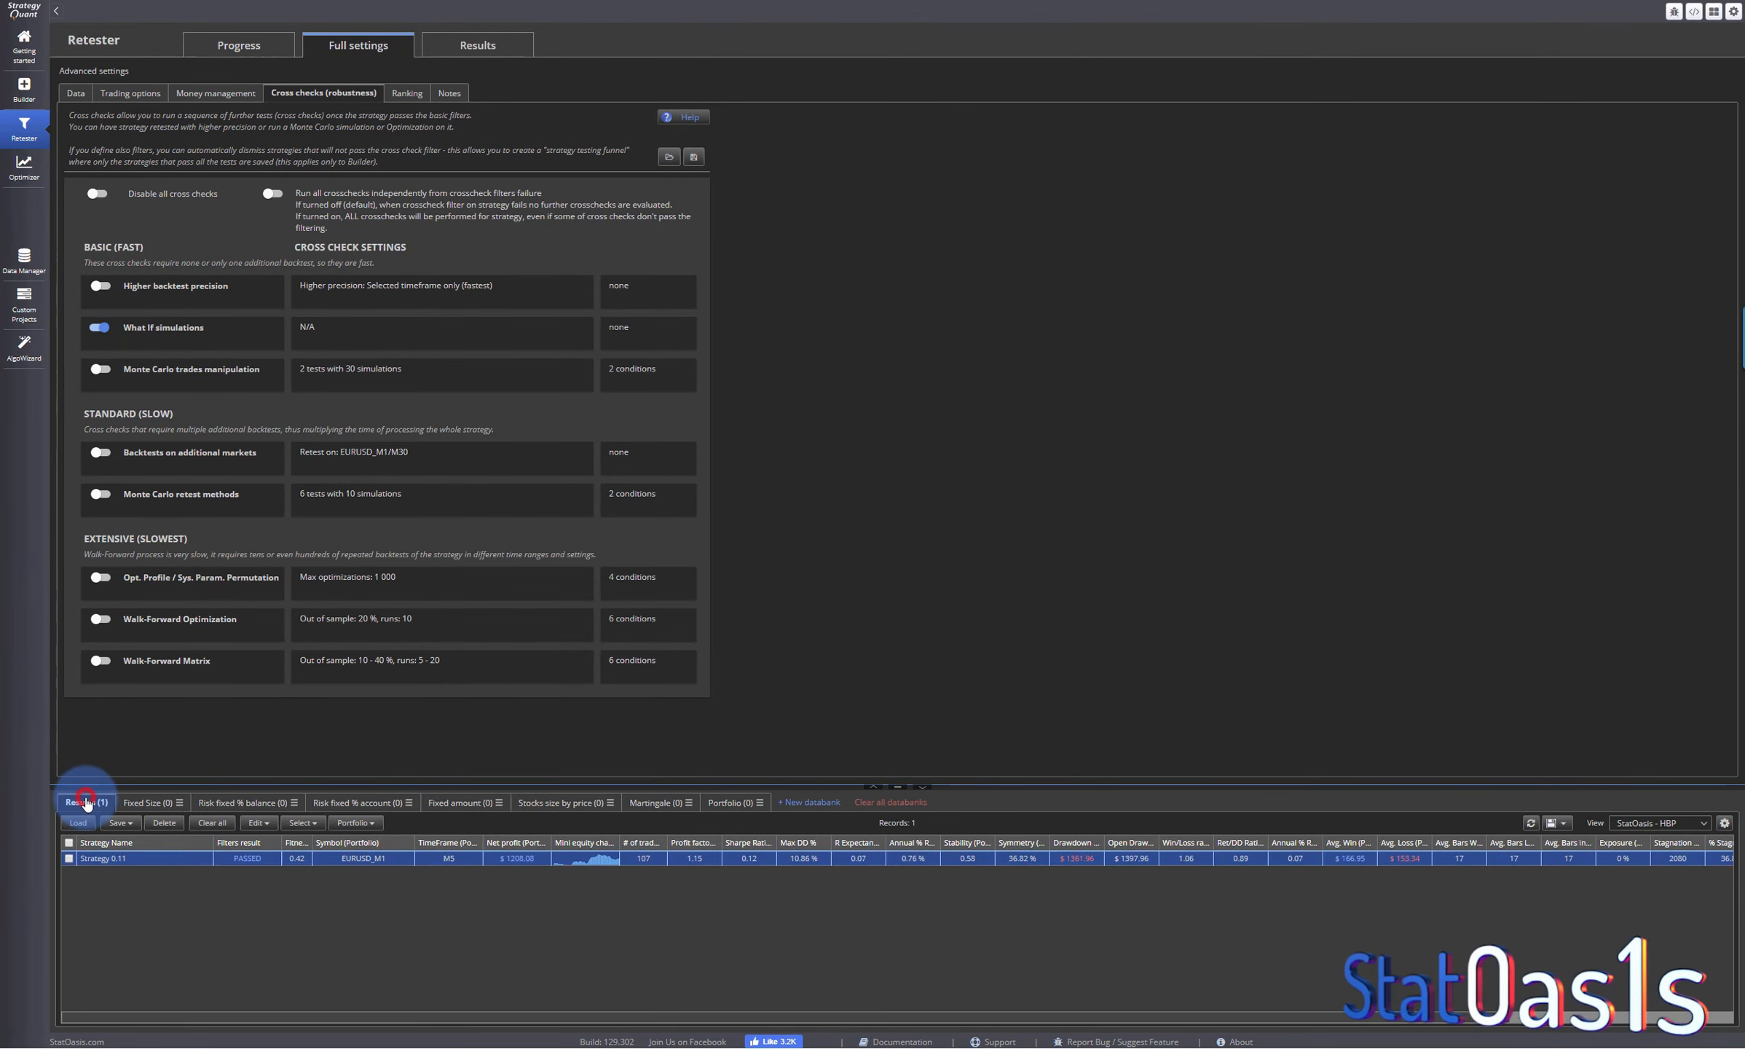
{"action": "double_click", "coordinate": [109, 858]}
{"action": "left_click", "coordinate": [147, 90]}
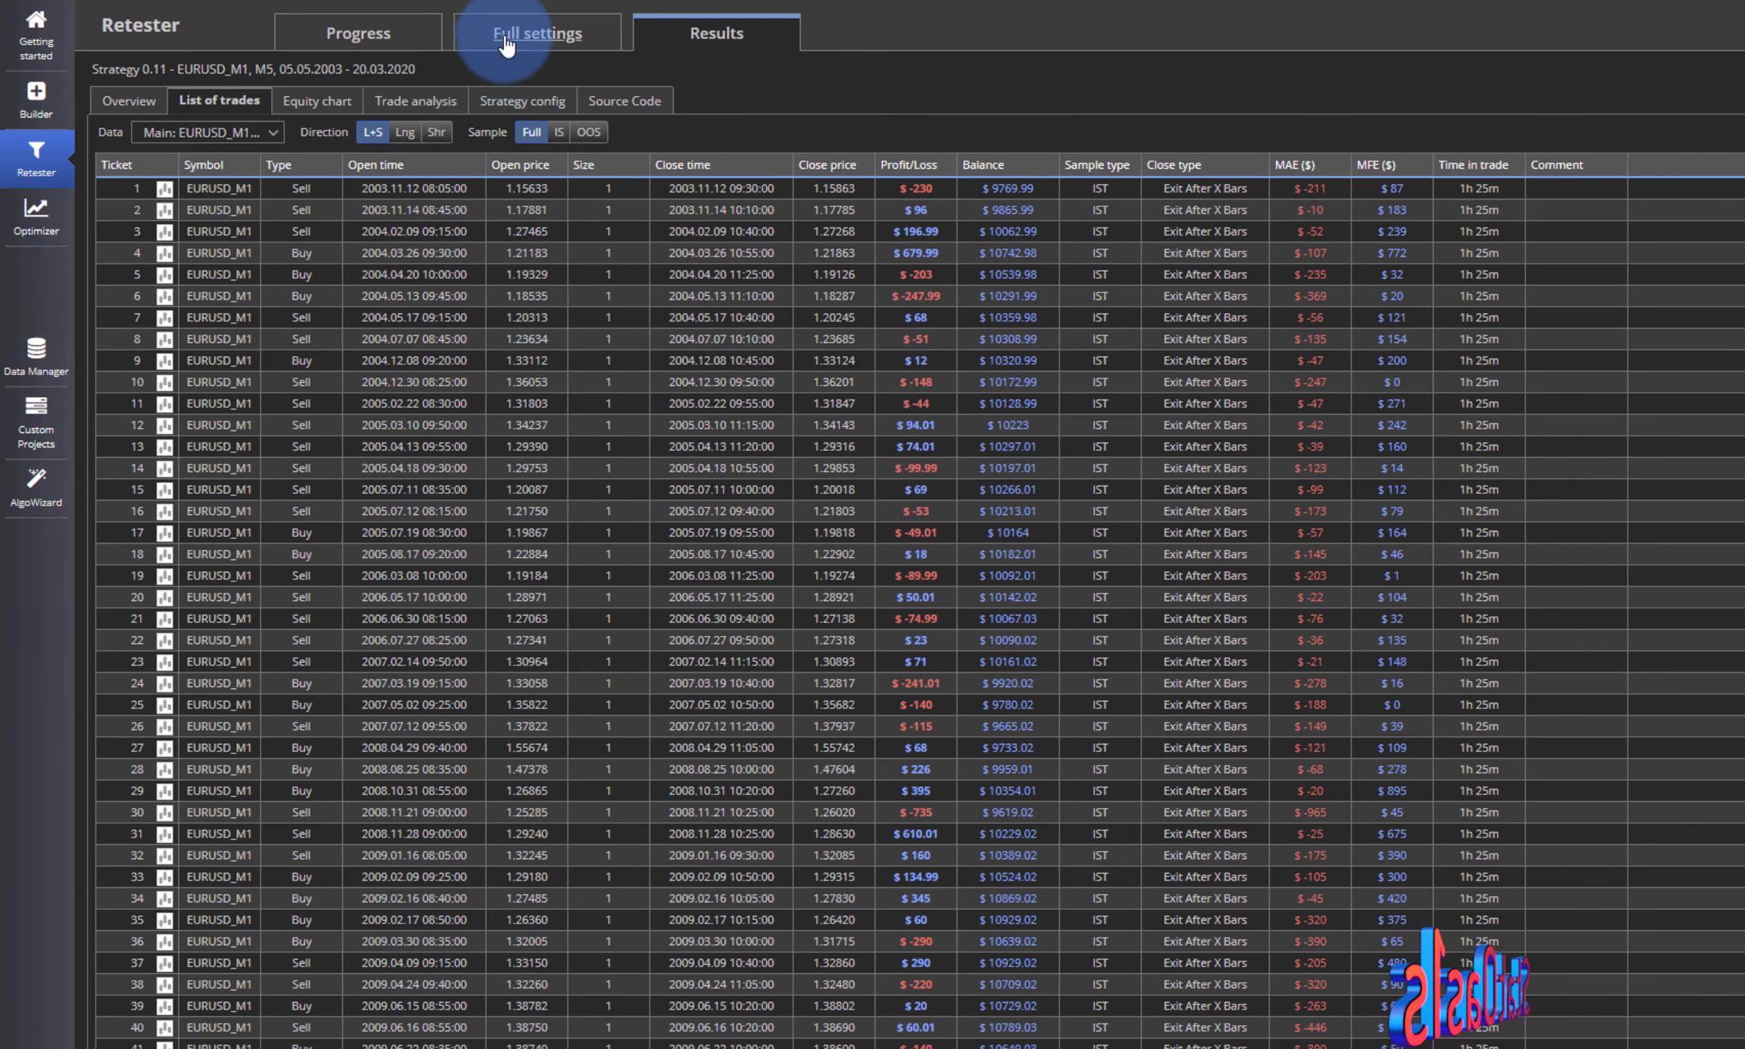
{"action": "left_click", "coordinate": [426, 100]}
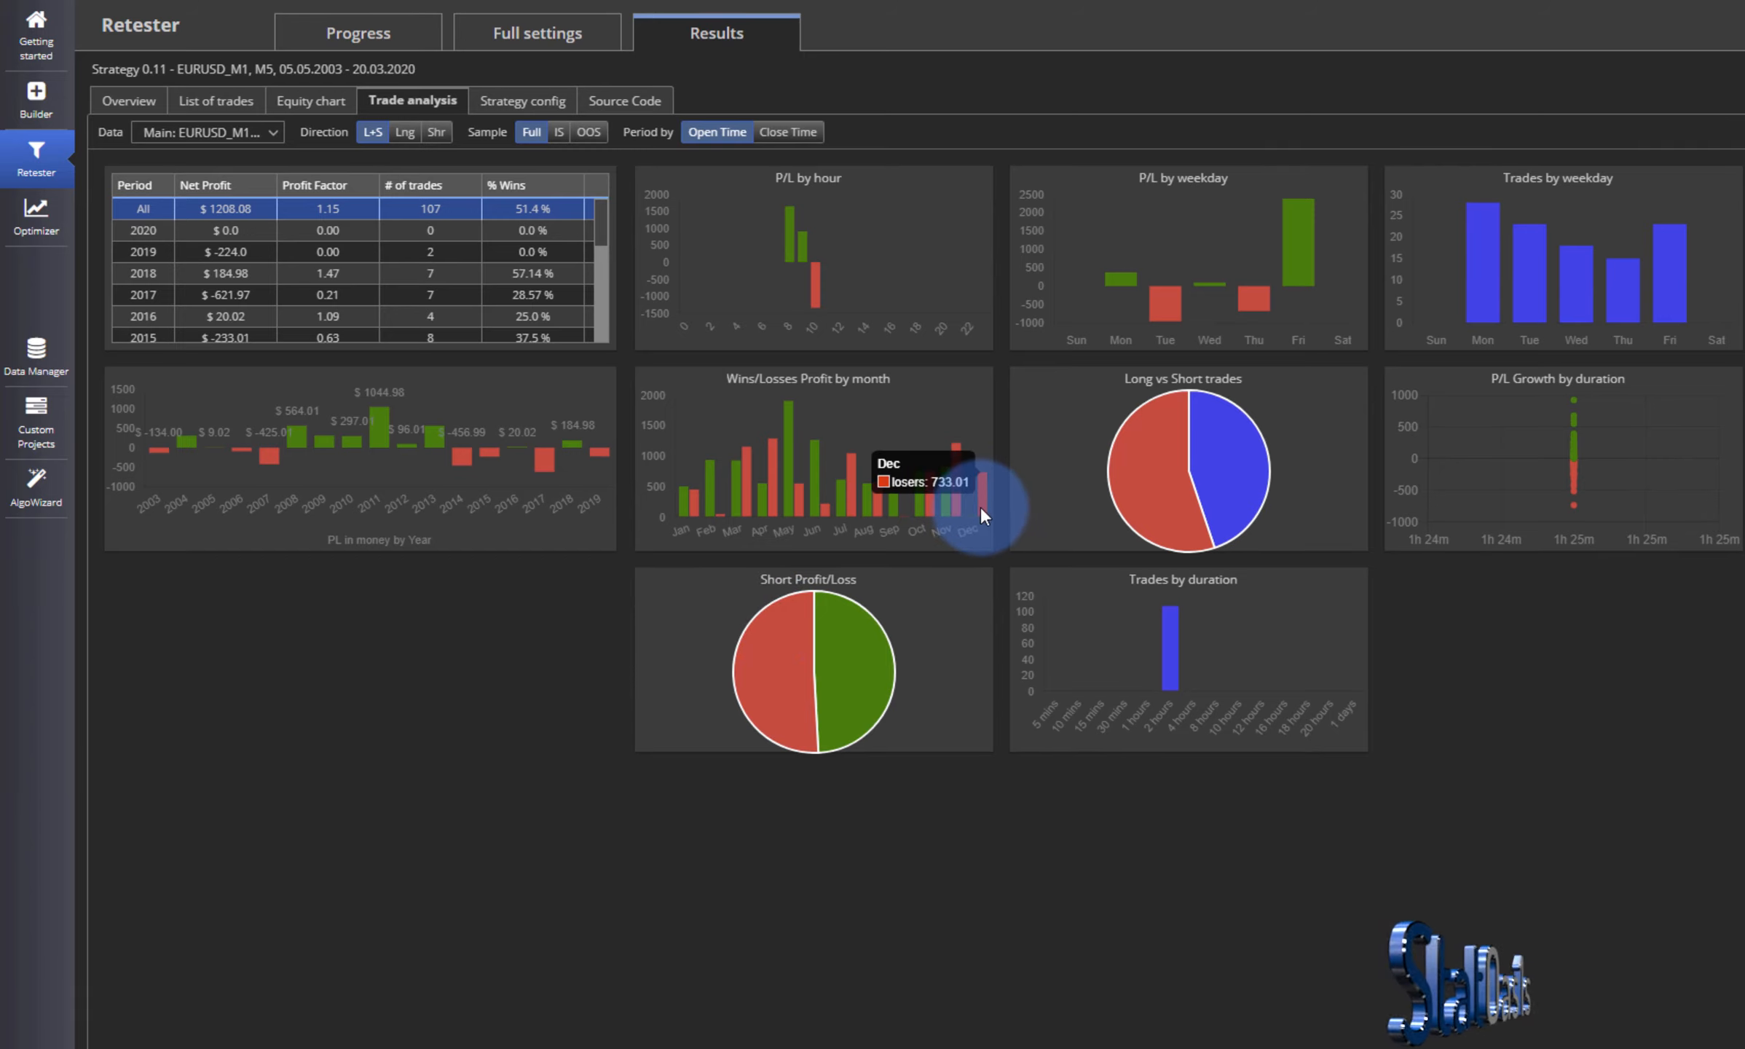
- Set the What If simulation to Trade only in months with December excluded, and save the cross check settings
{"action": "left_click", "coordinate": [537, 32]}
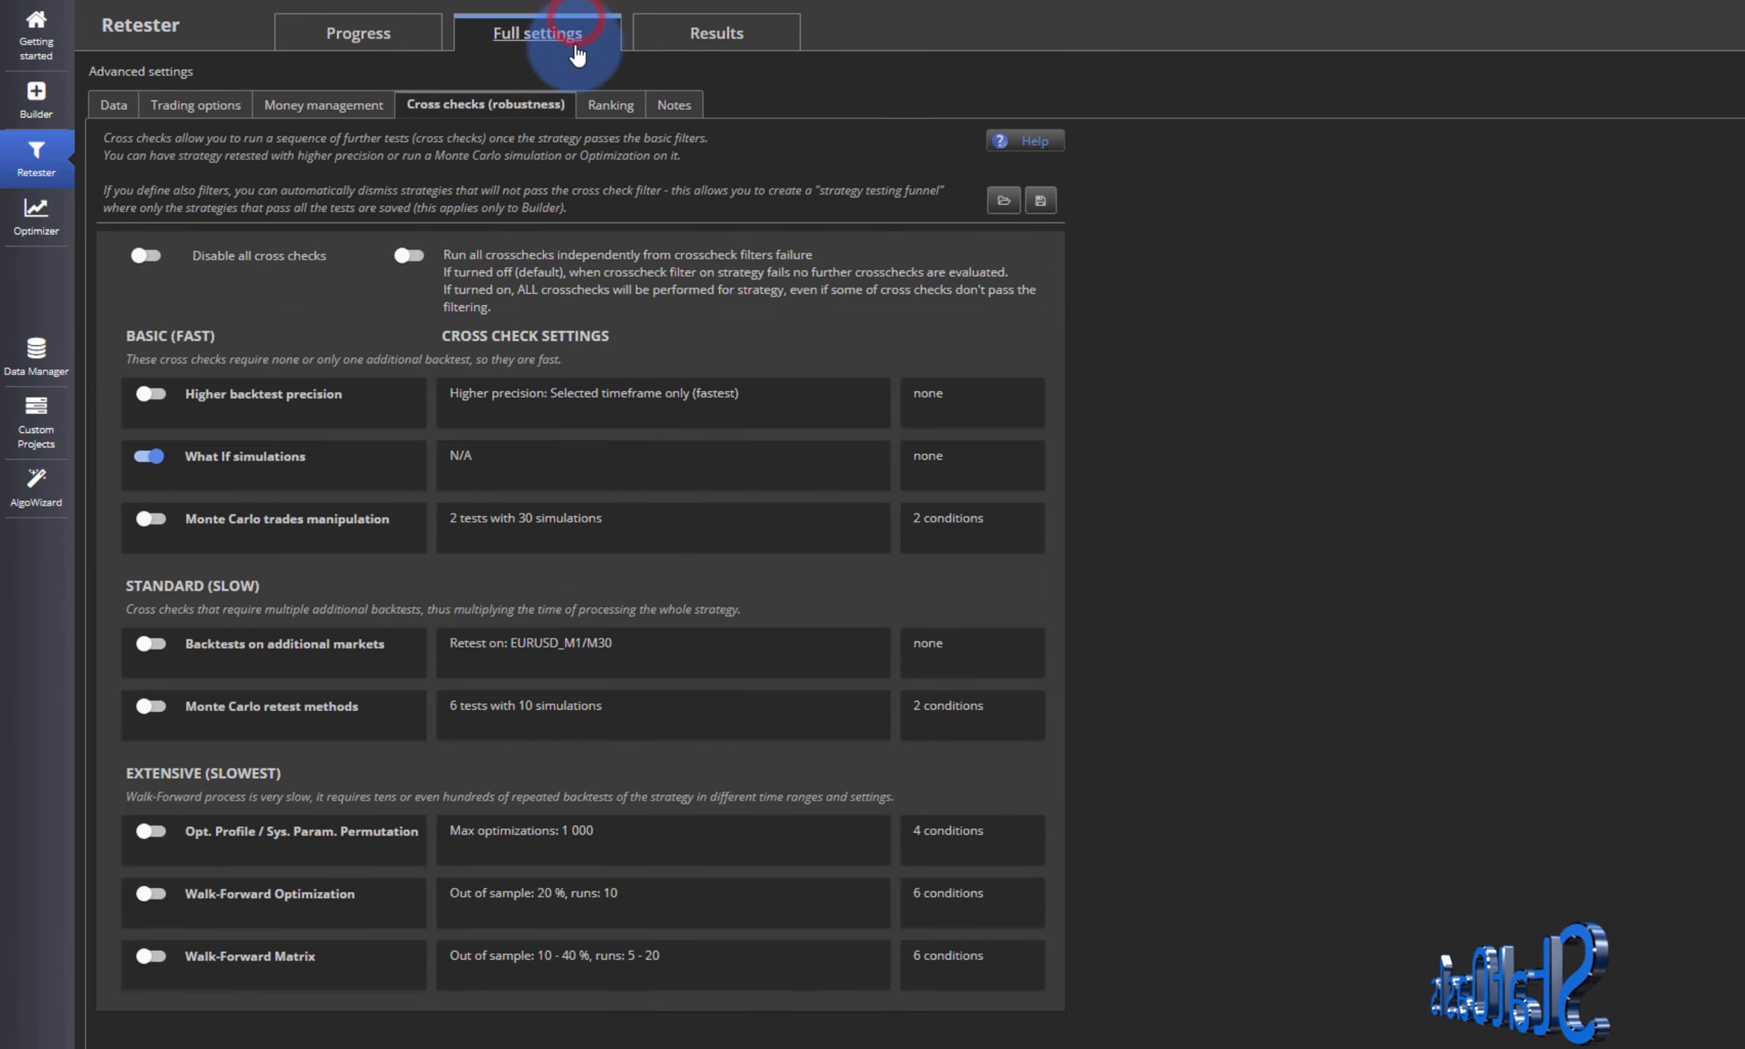
{"action": "left_click", "coordinate": [565, 457]}
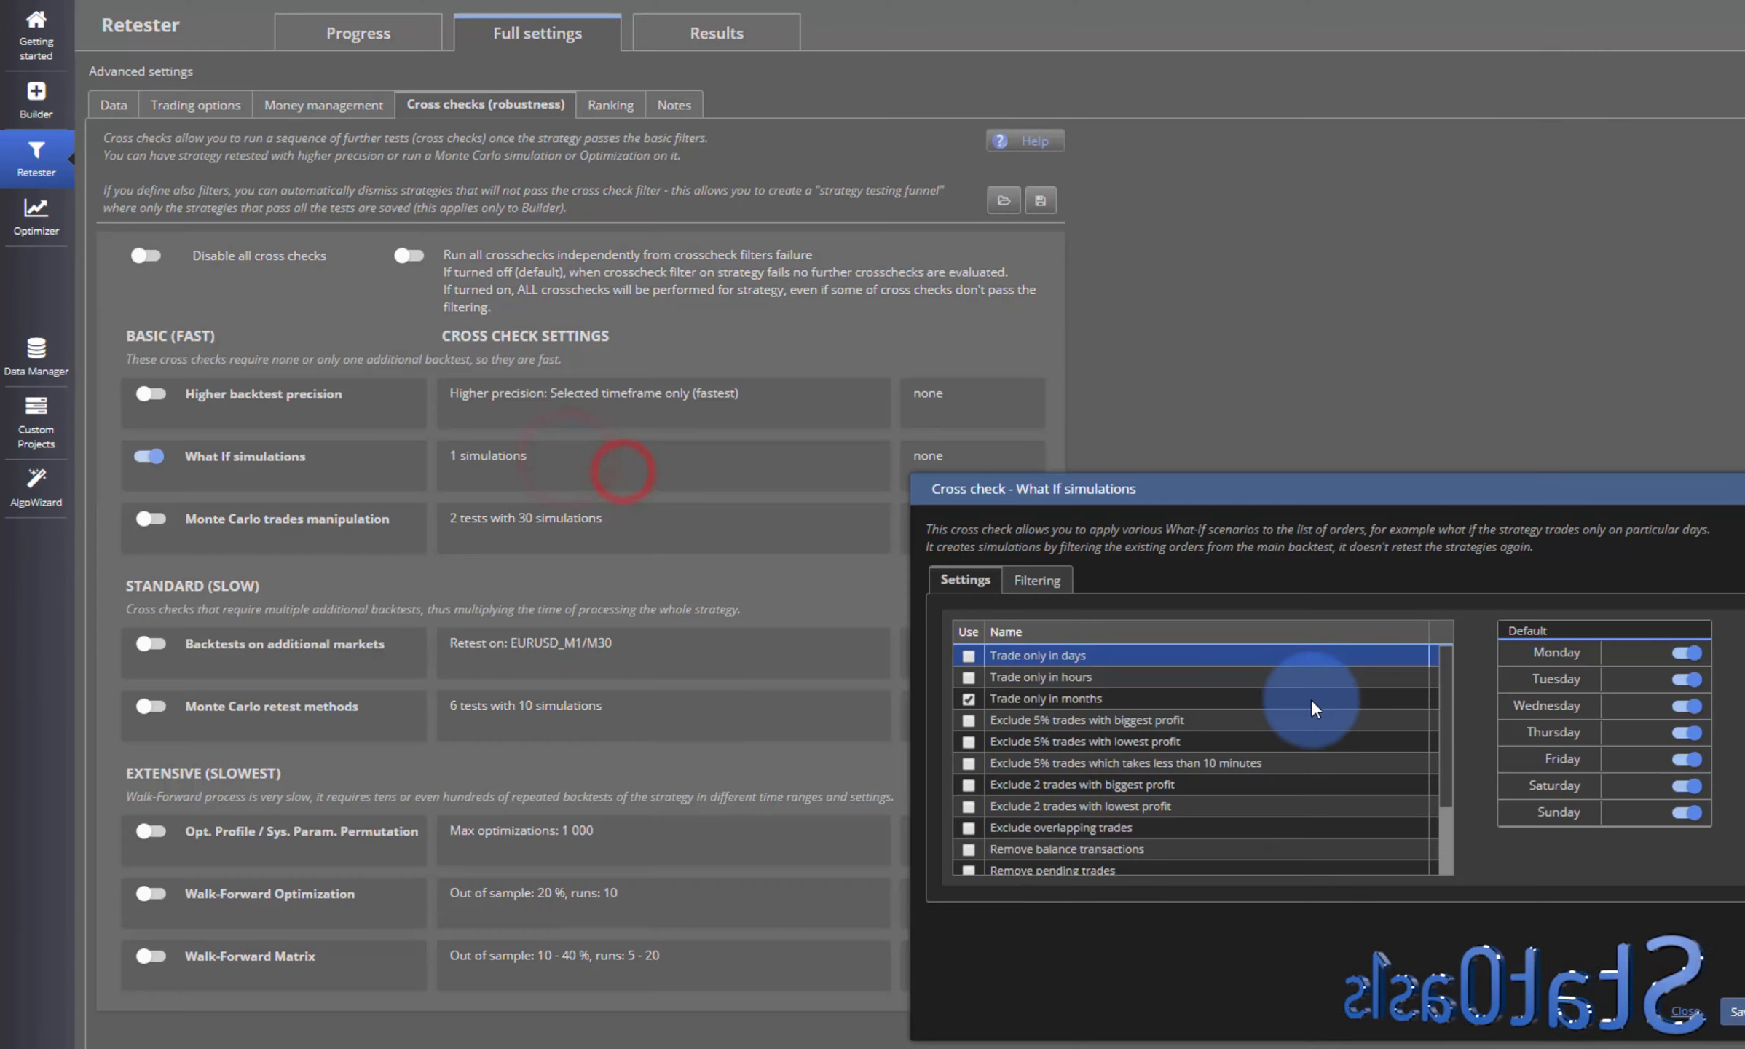
{"action": "left_click", "coordinate": [1052, 697]}
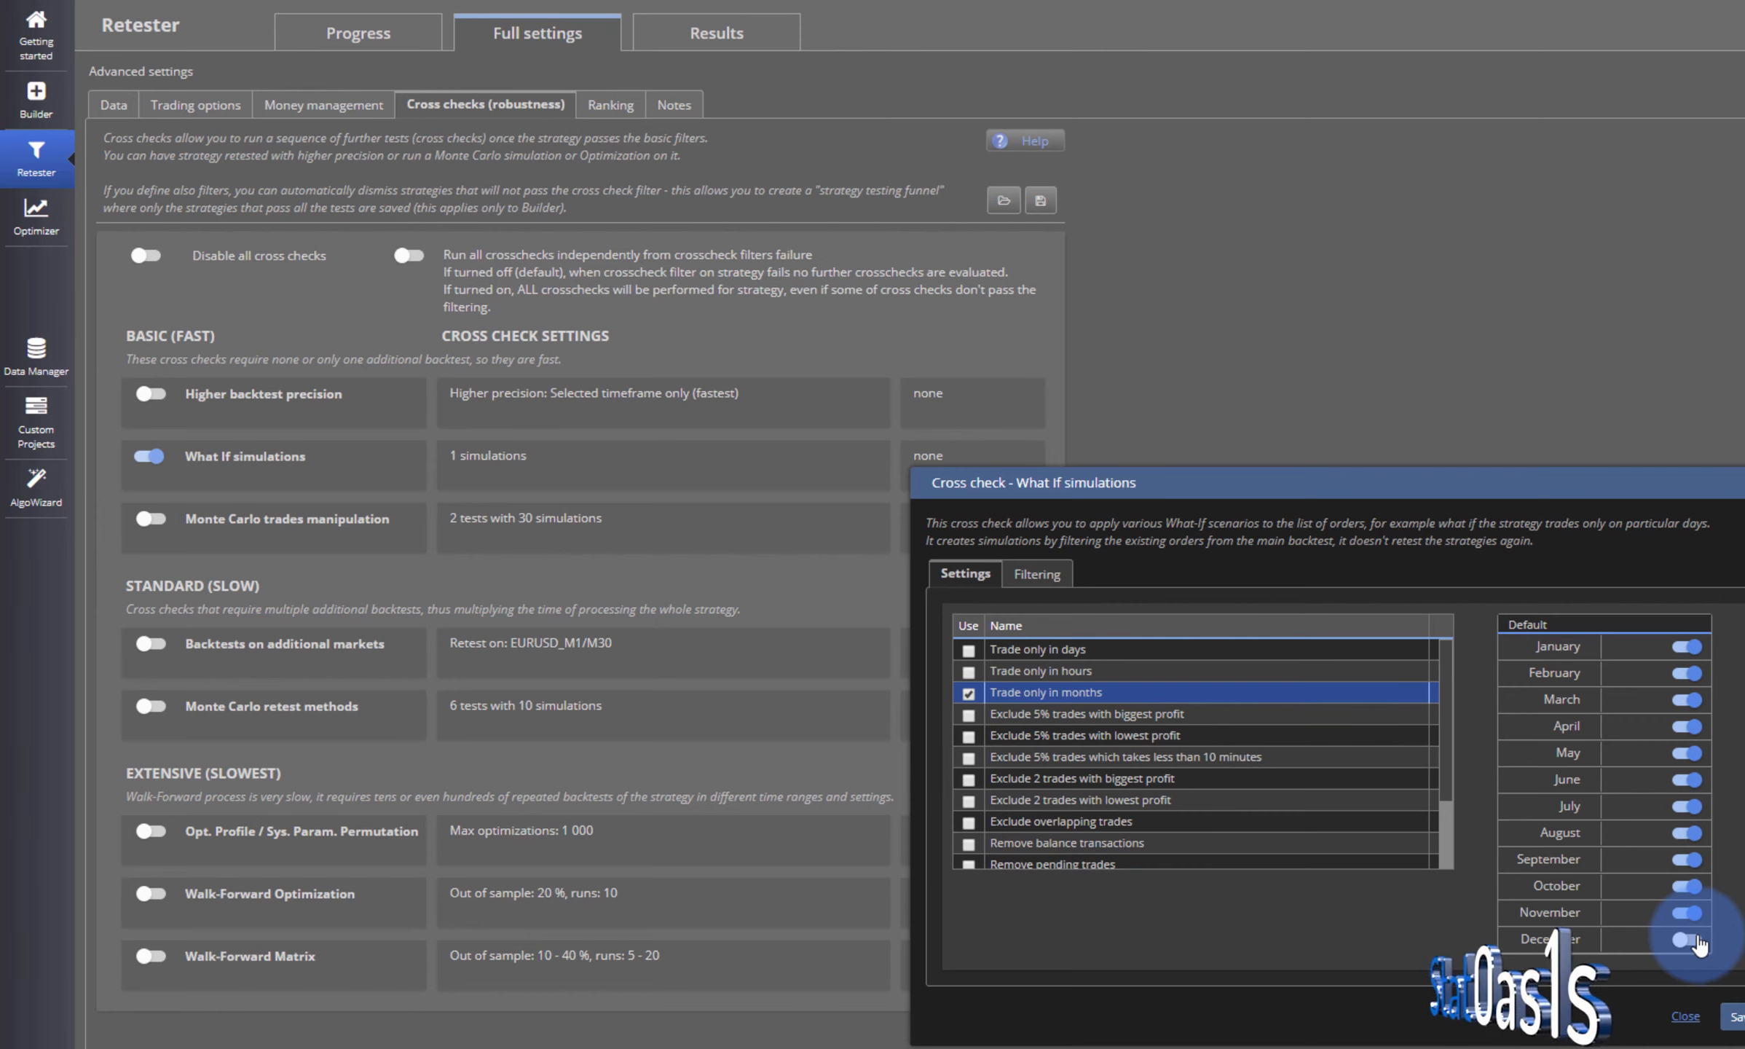
{"action": "left_click", "coordinate": [1738, 1020]}
- Run the retest of Strategy 0.11 with What If simulations into the Portfolio databank
{"action": "left_click", "coordinate": [375, 43]}
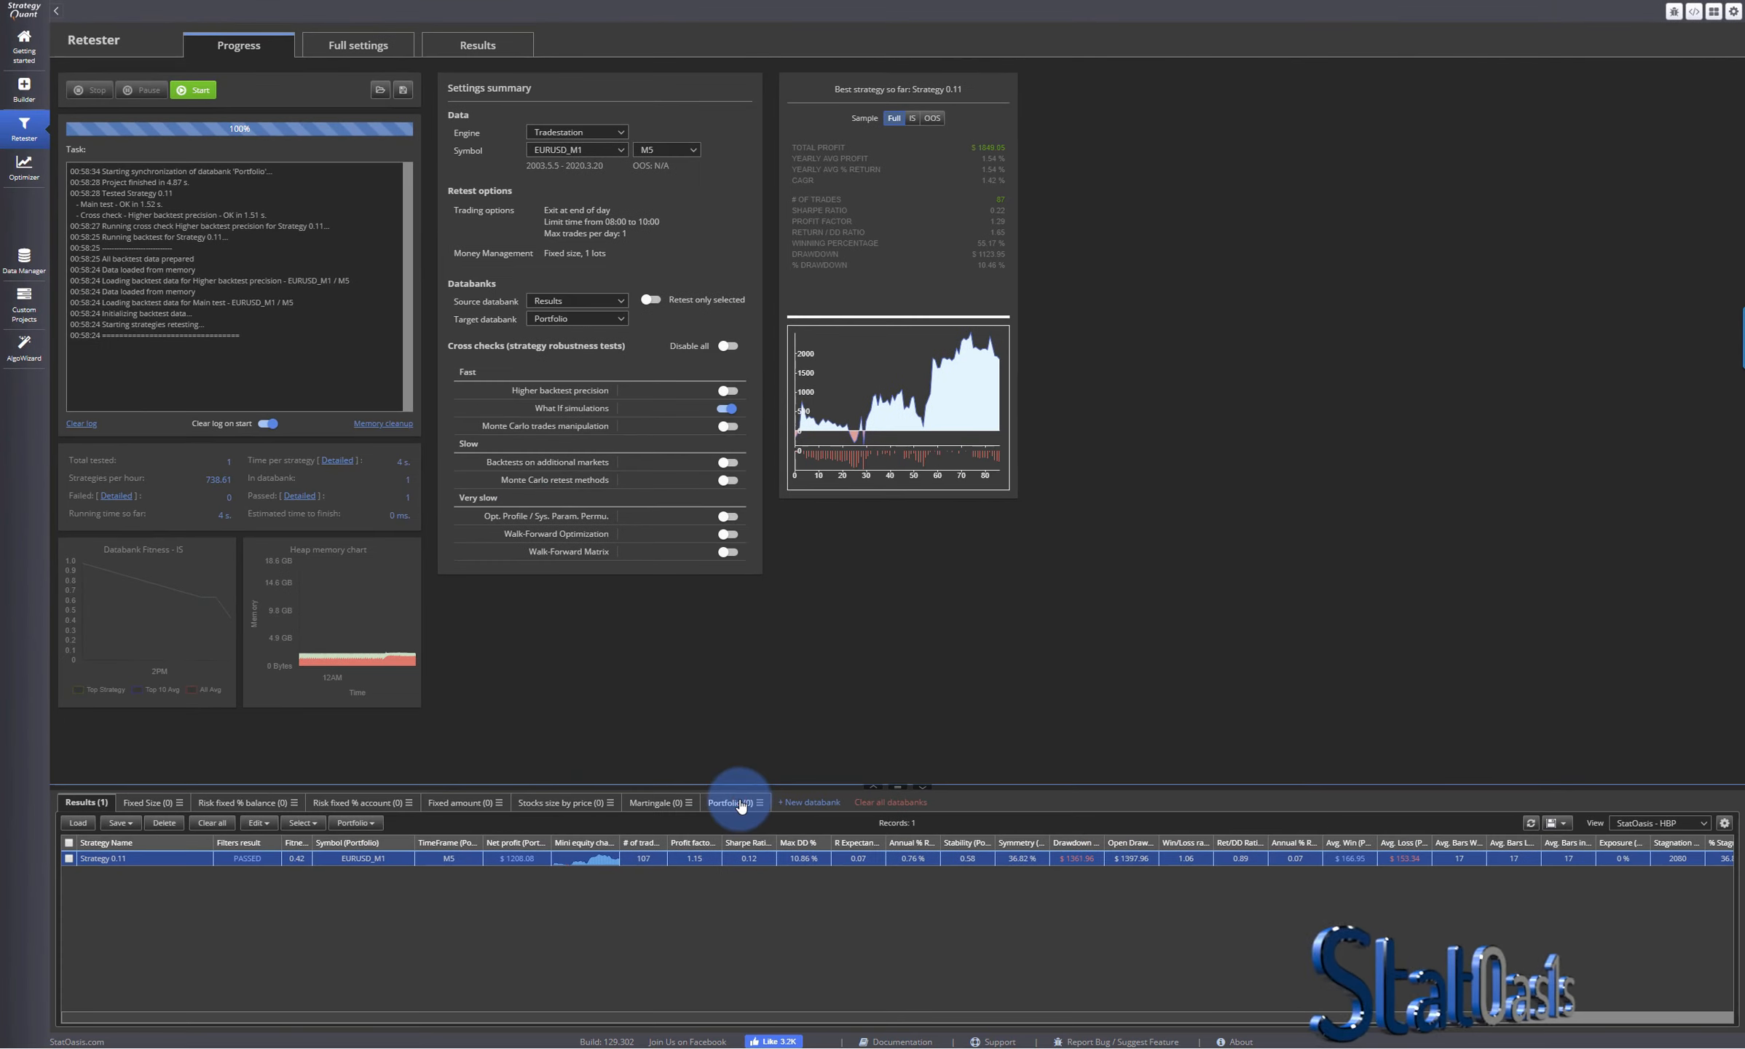
{"action": "left_click", "coordinate": [737, 802]}
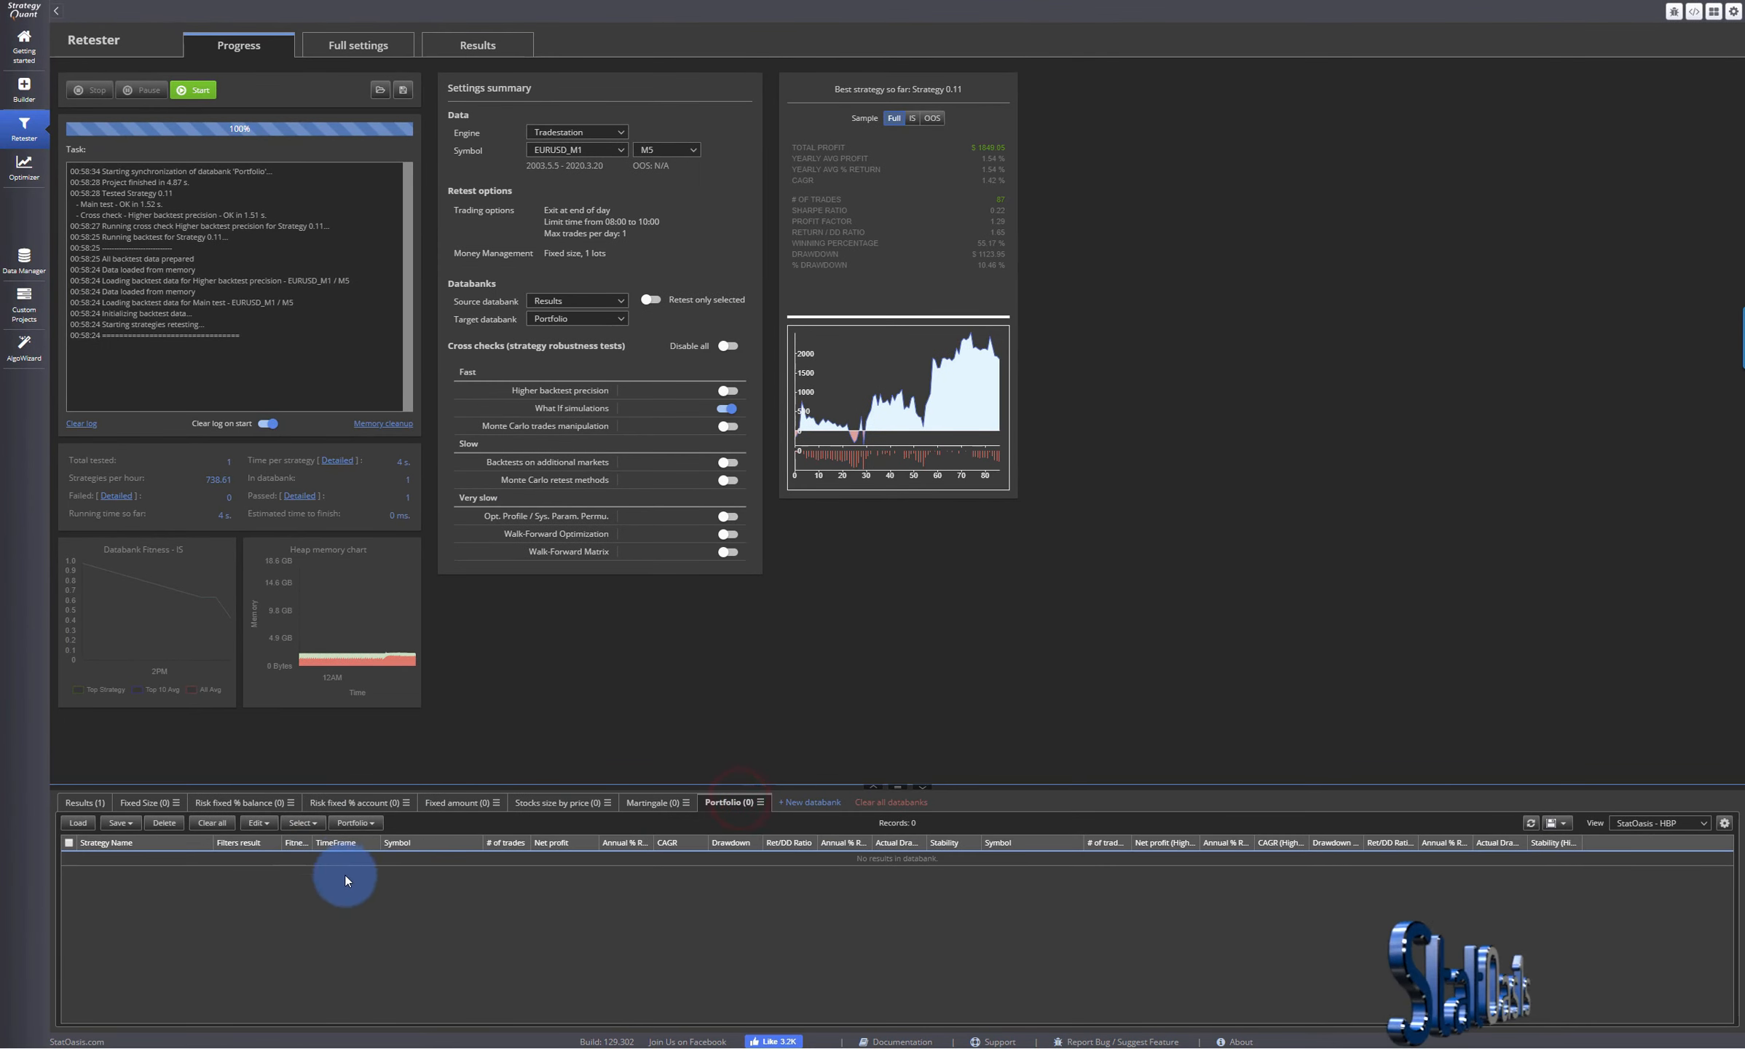
{"action": "left_click", "coordinate": [200, 93]}
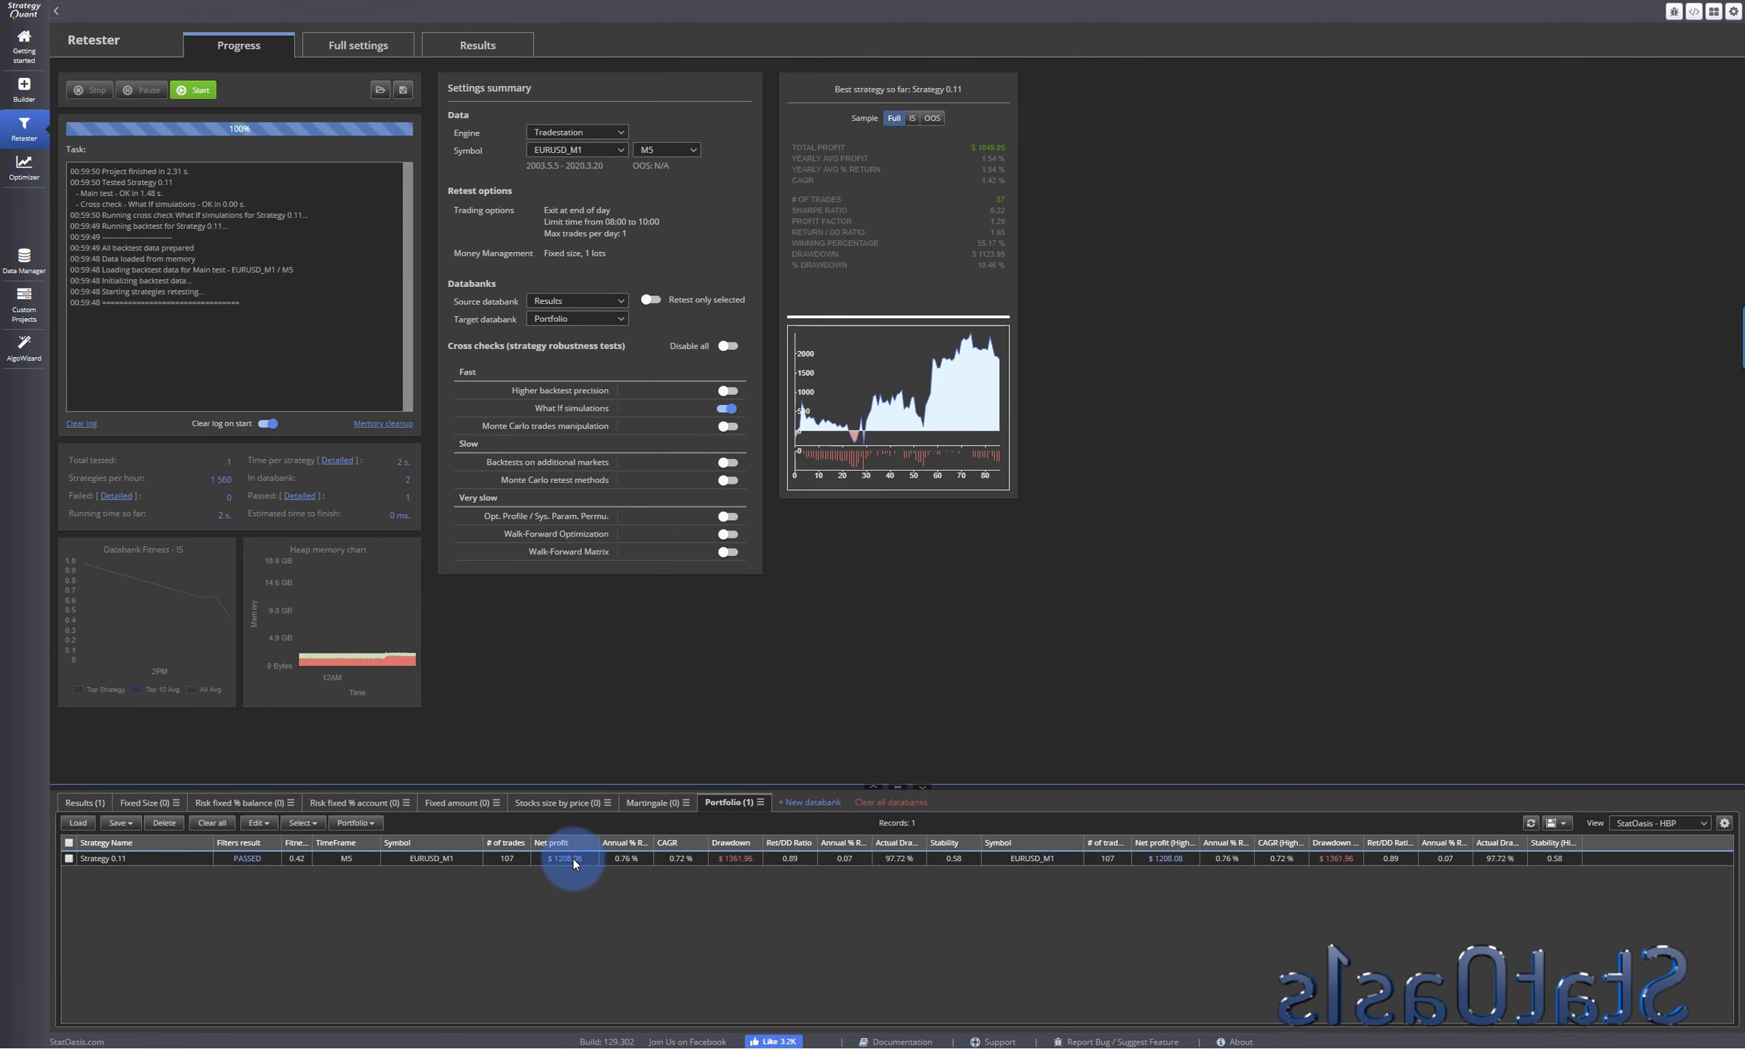
- Open the retested Strategy 0.11 from the Portfolio databank and set the databank view to StatOasis - What if
{"action": "double_click", "coordinate": [572, 858]}
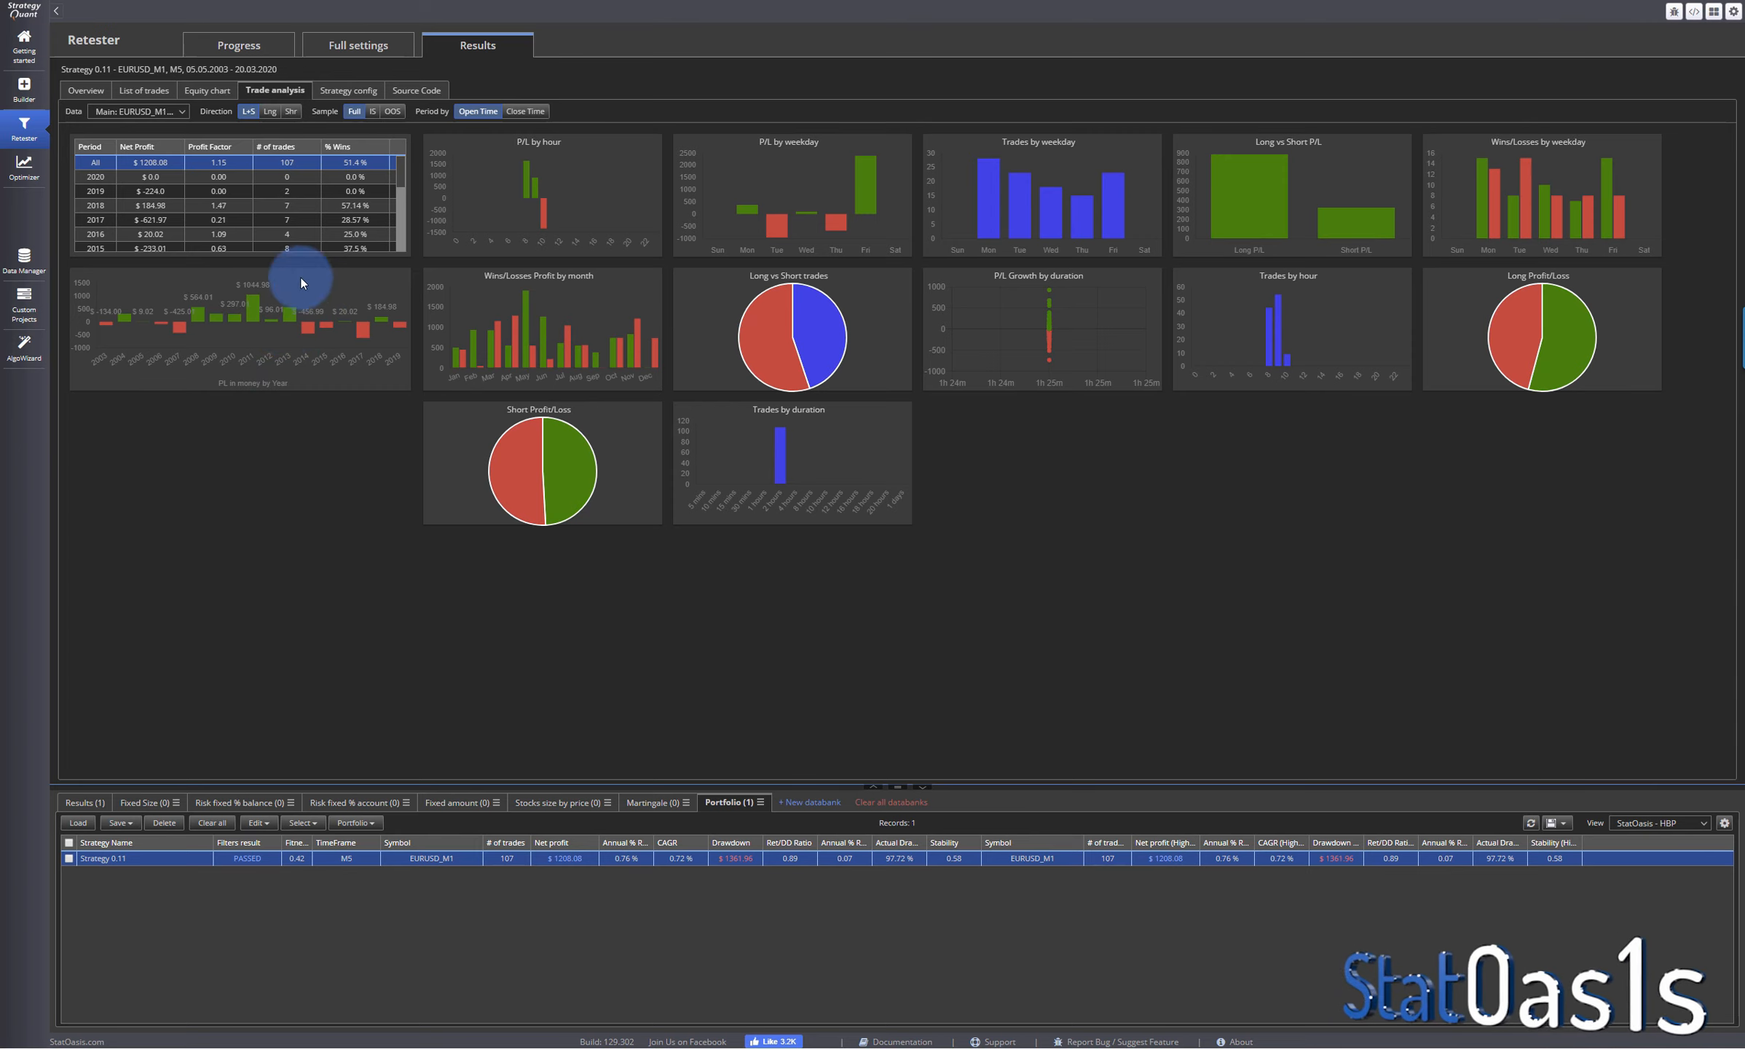
{"action": "mouse_move", "coordinate": [587, 483]}
{"action": "left_click", "coordinate": [181, 118]}
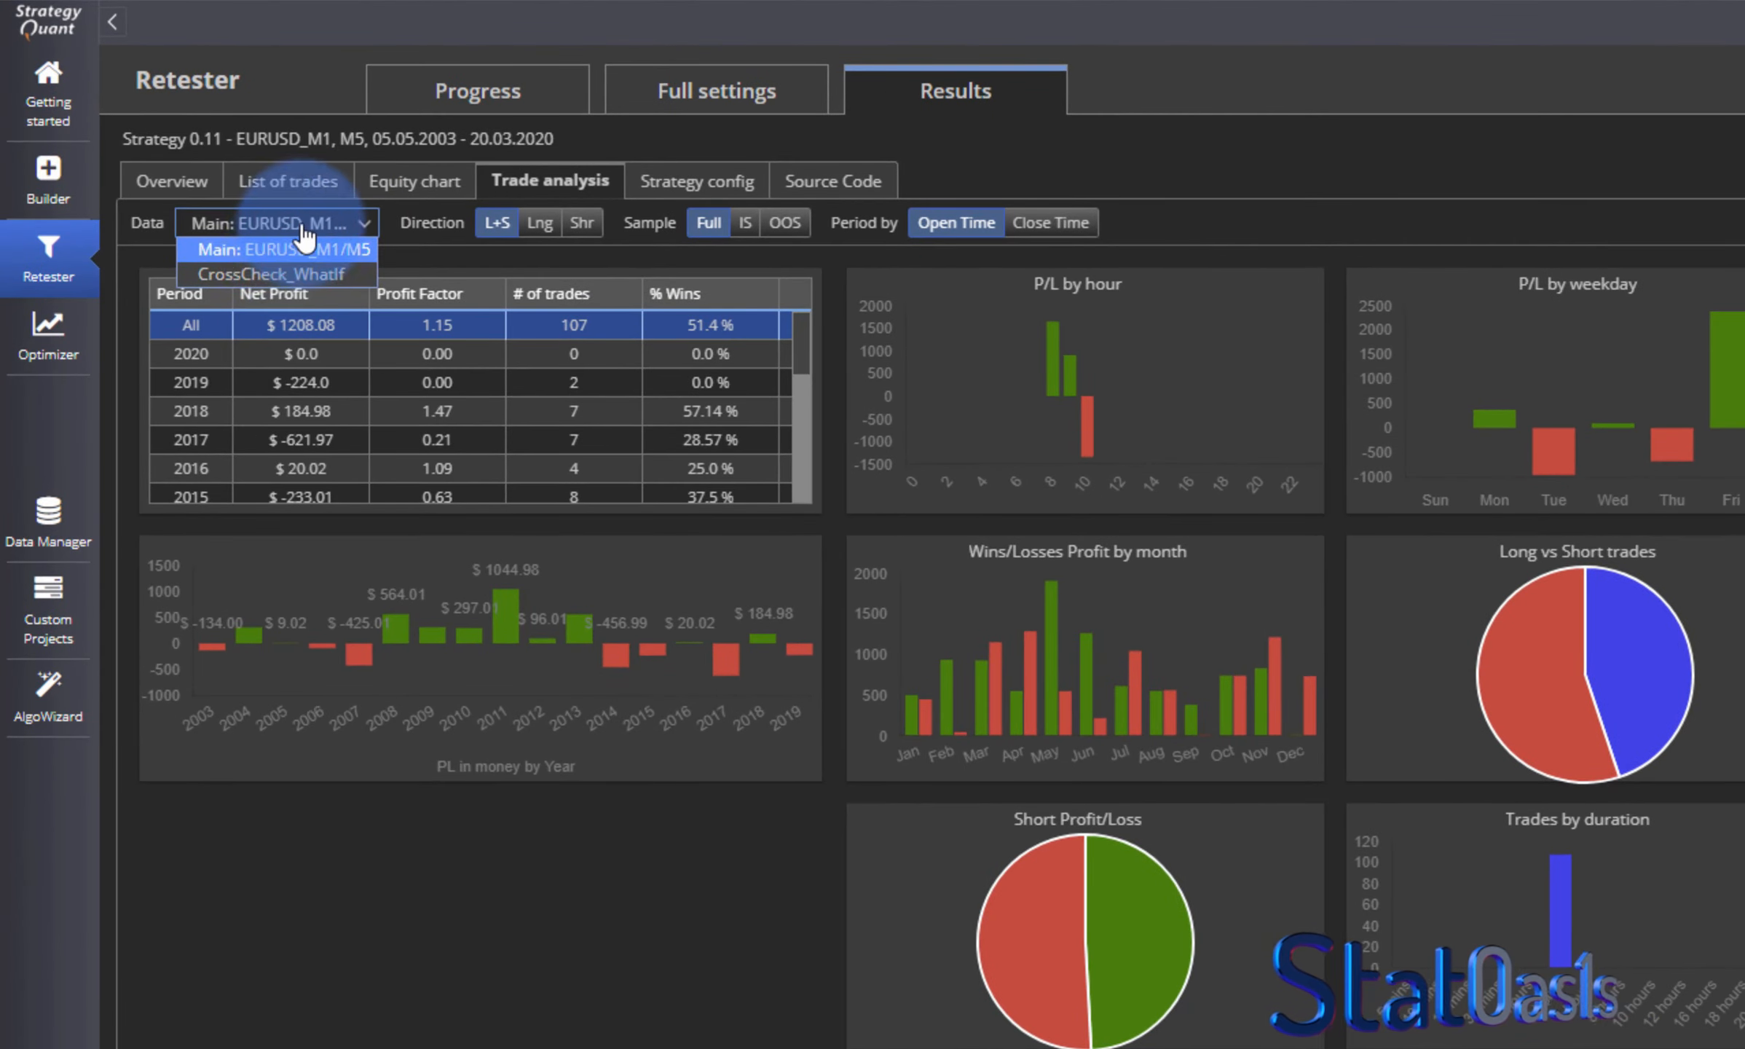
{"action": "left_click", "coordinate": [329, 277]}
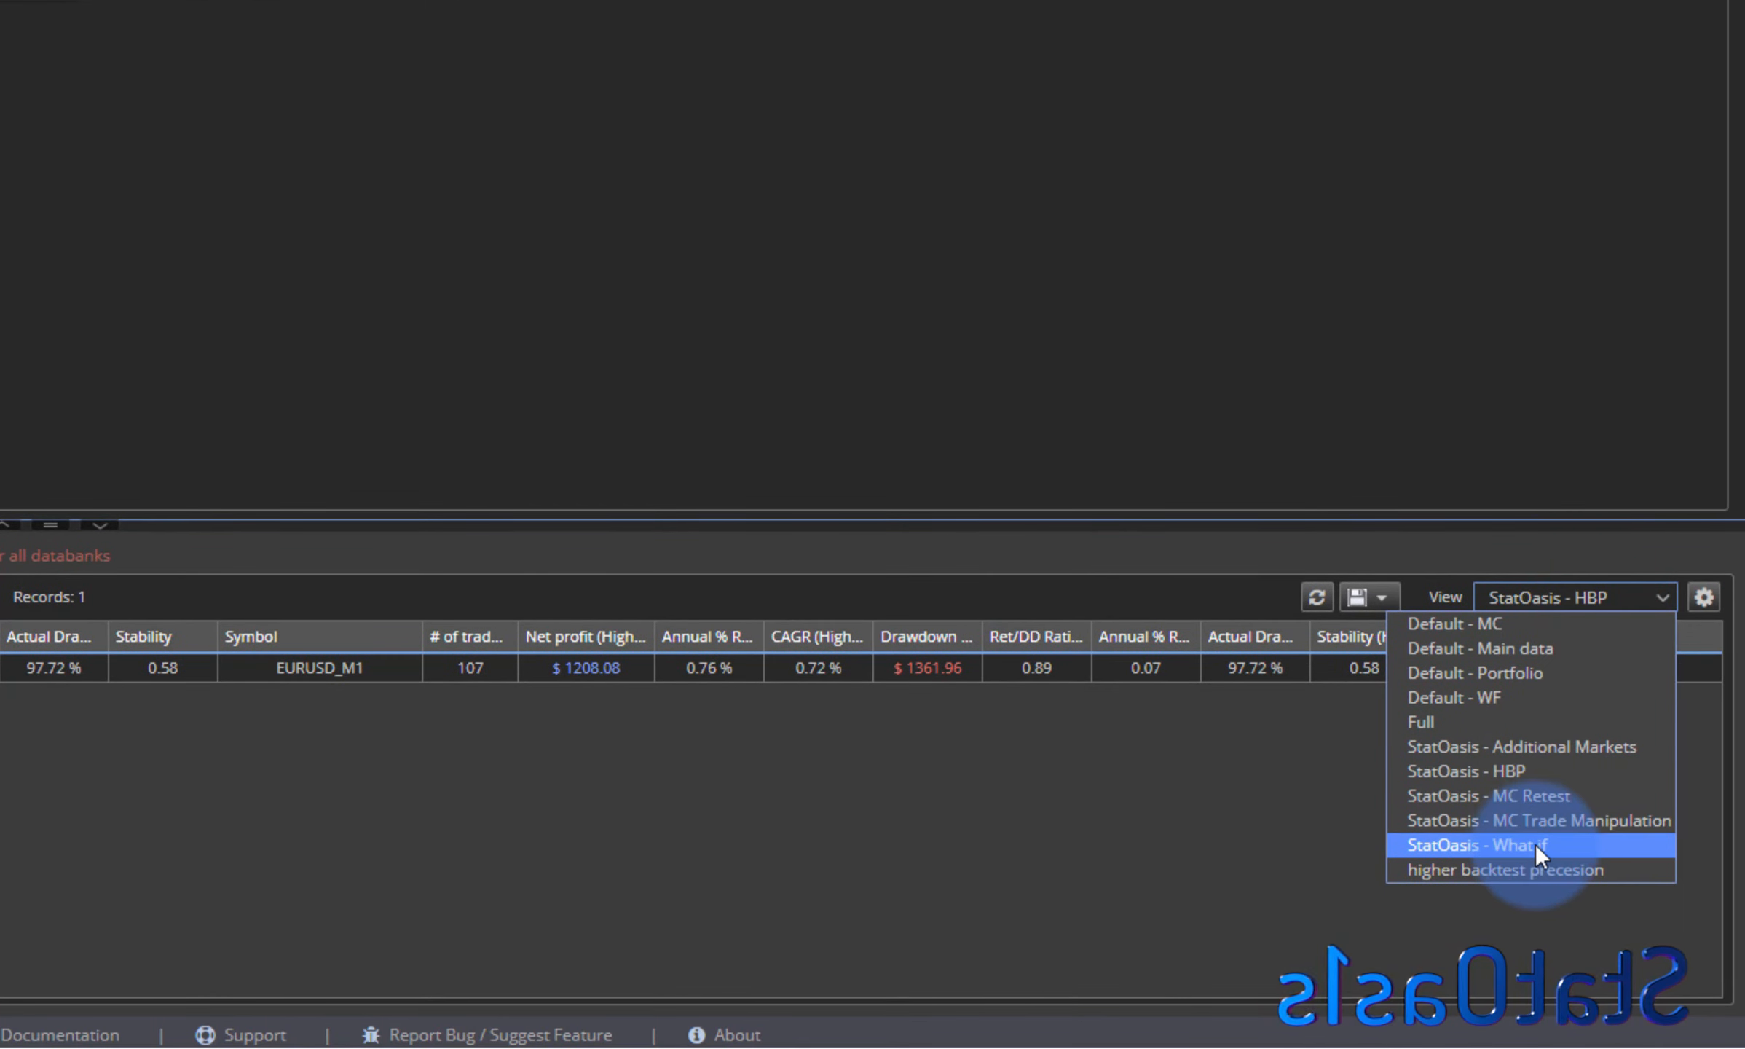
{"action": "left_click", "coordinate": [1554, 844]}
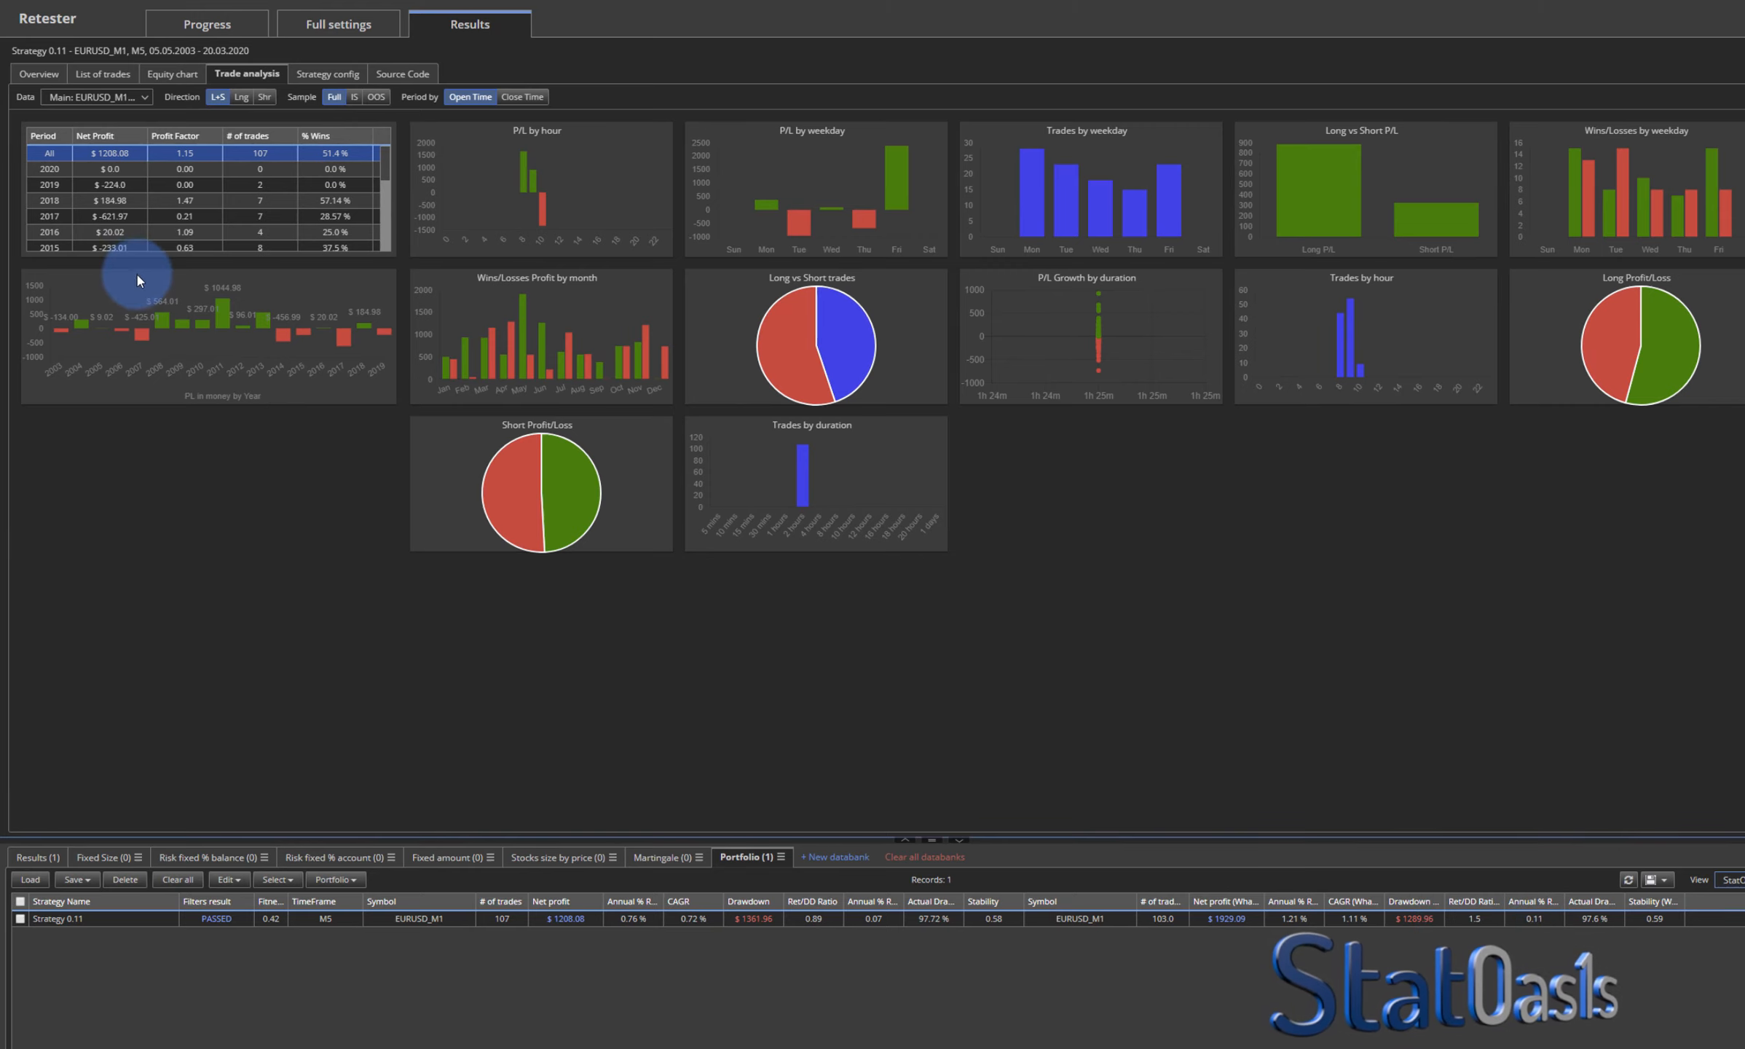
- Compare the monthly wins and losses, especially December, in the trade analysis of the main backtest and CrossCheck_WhatIf
{"action": "left_click", "coordinate": [131, 96]}
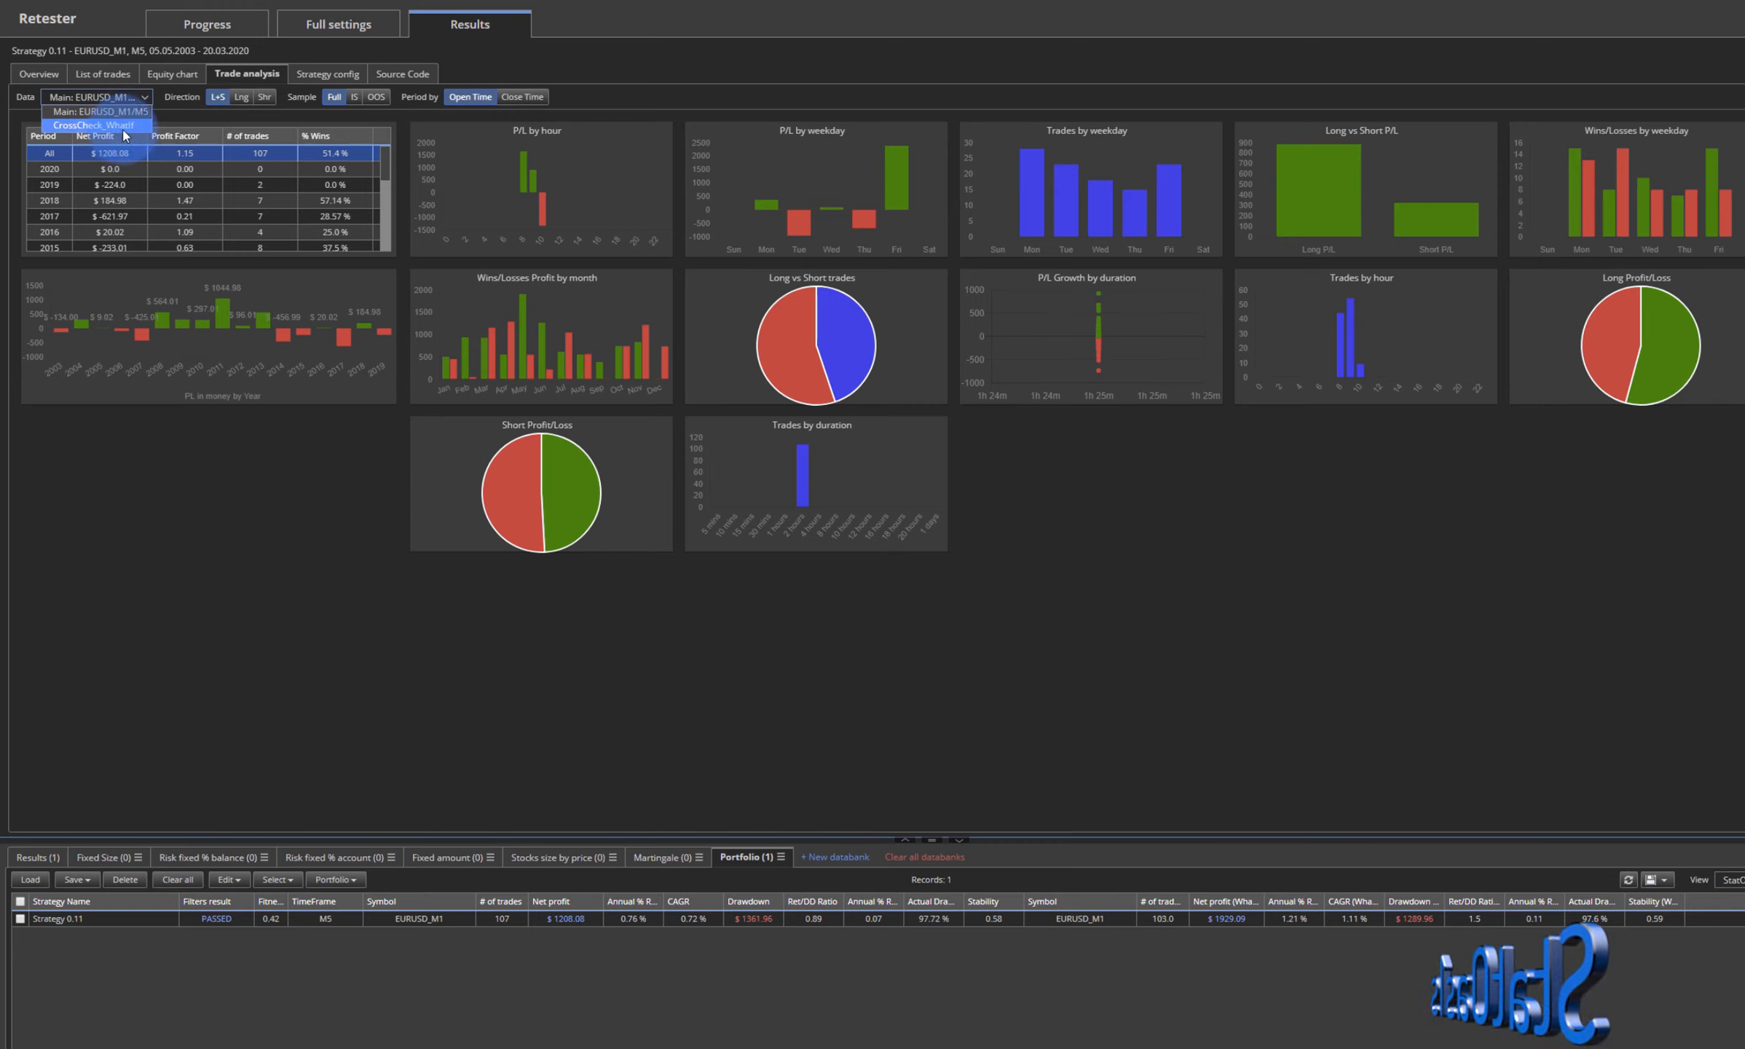
{"action": "left_click", "coordinate": [250, 591]}
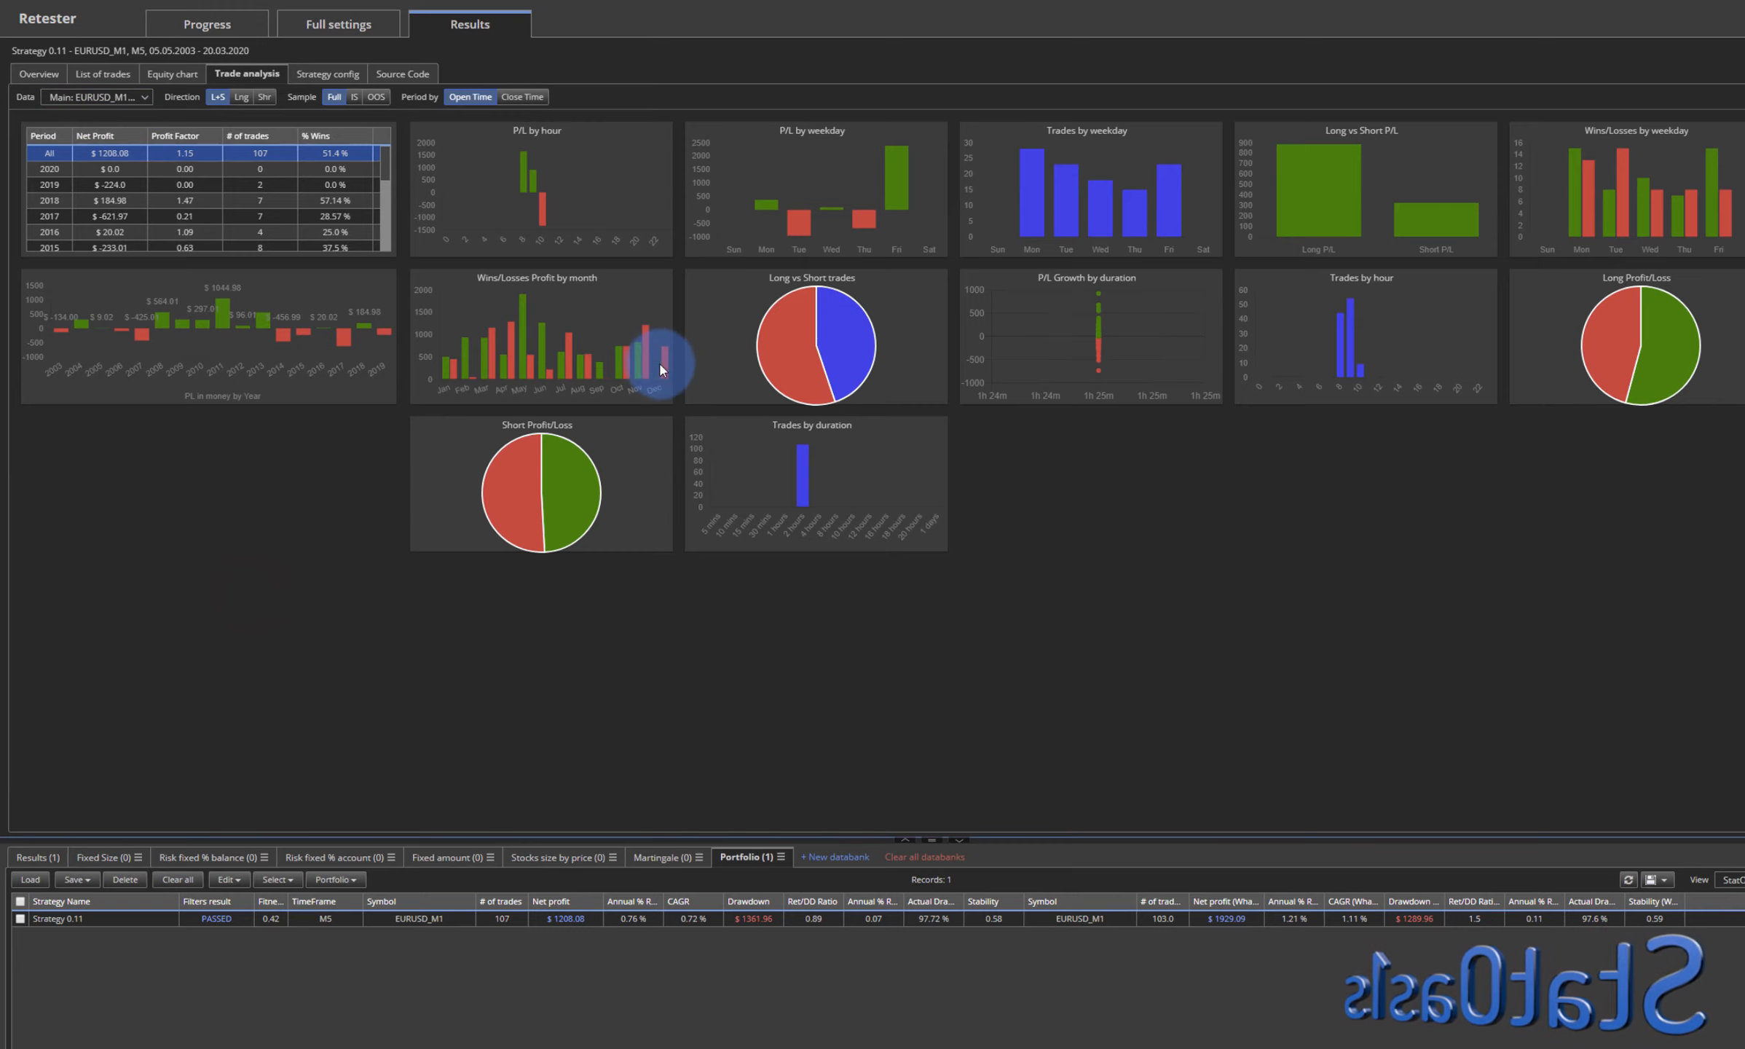
{"action": "mouse_move", "coordinate": [665, 369]}
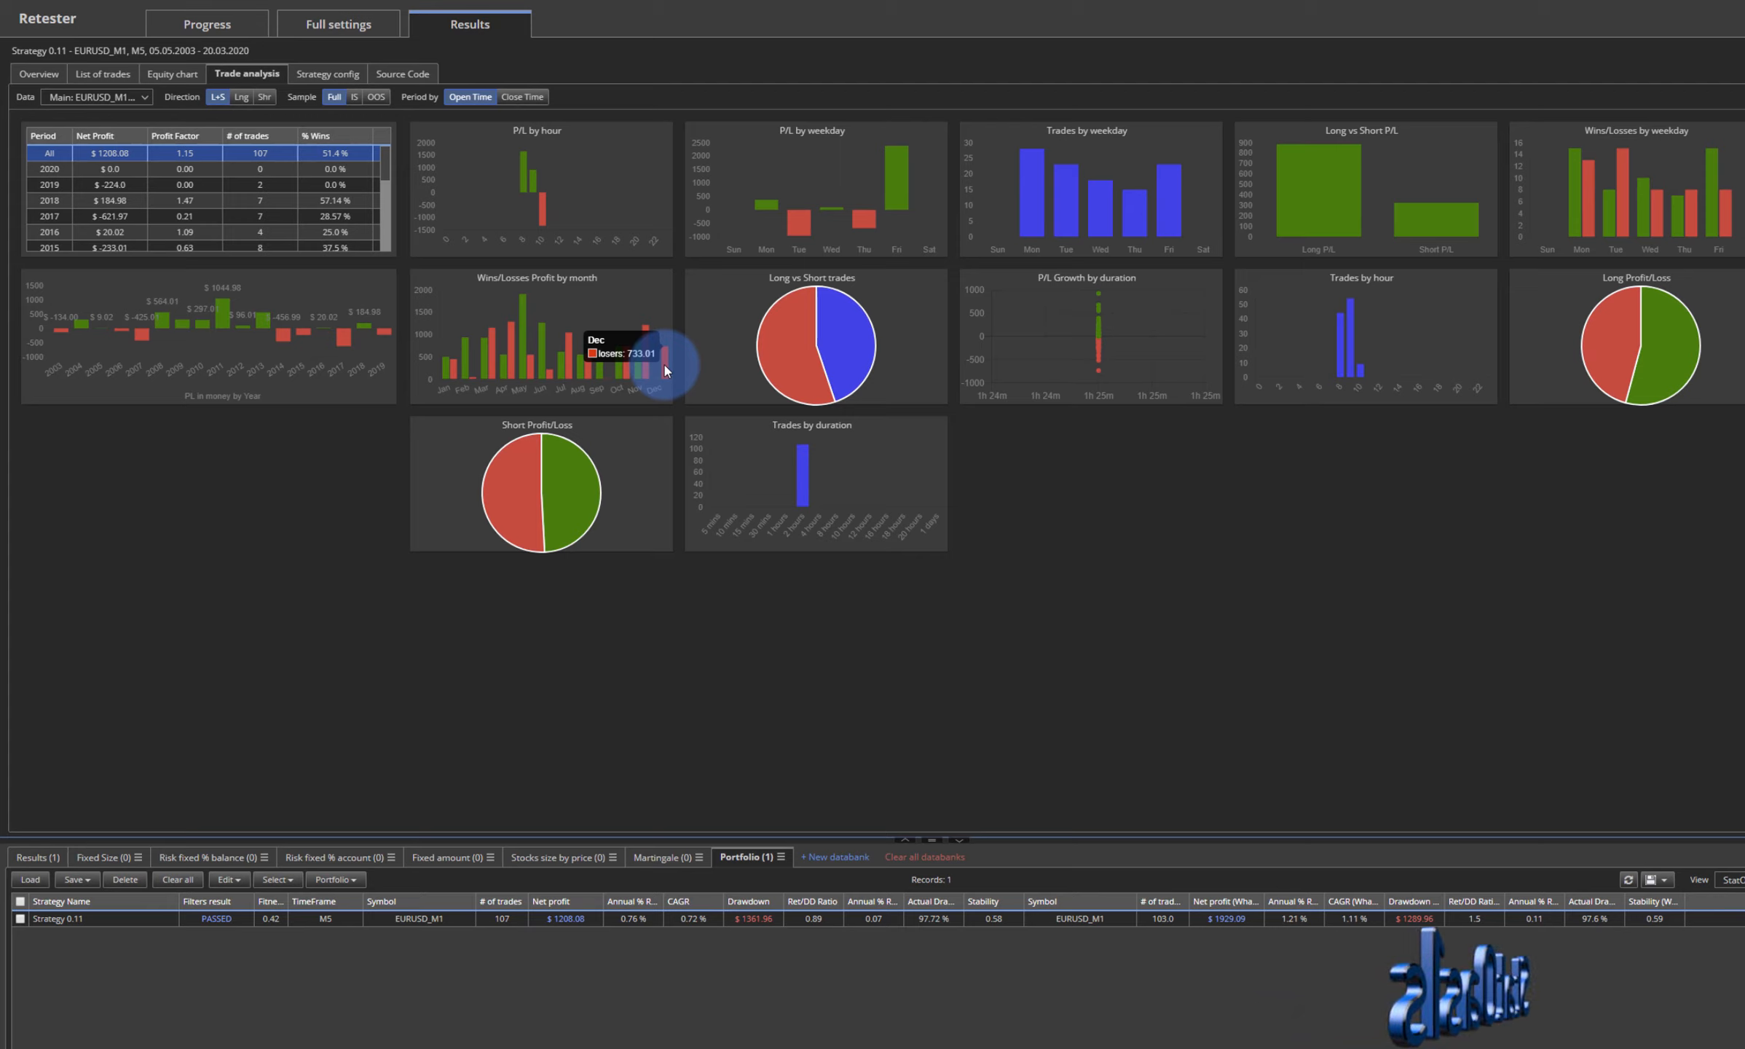
{"action": "left_click", "coordinate": [91, 98]}
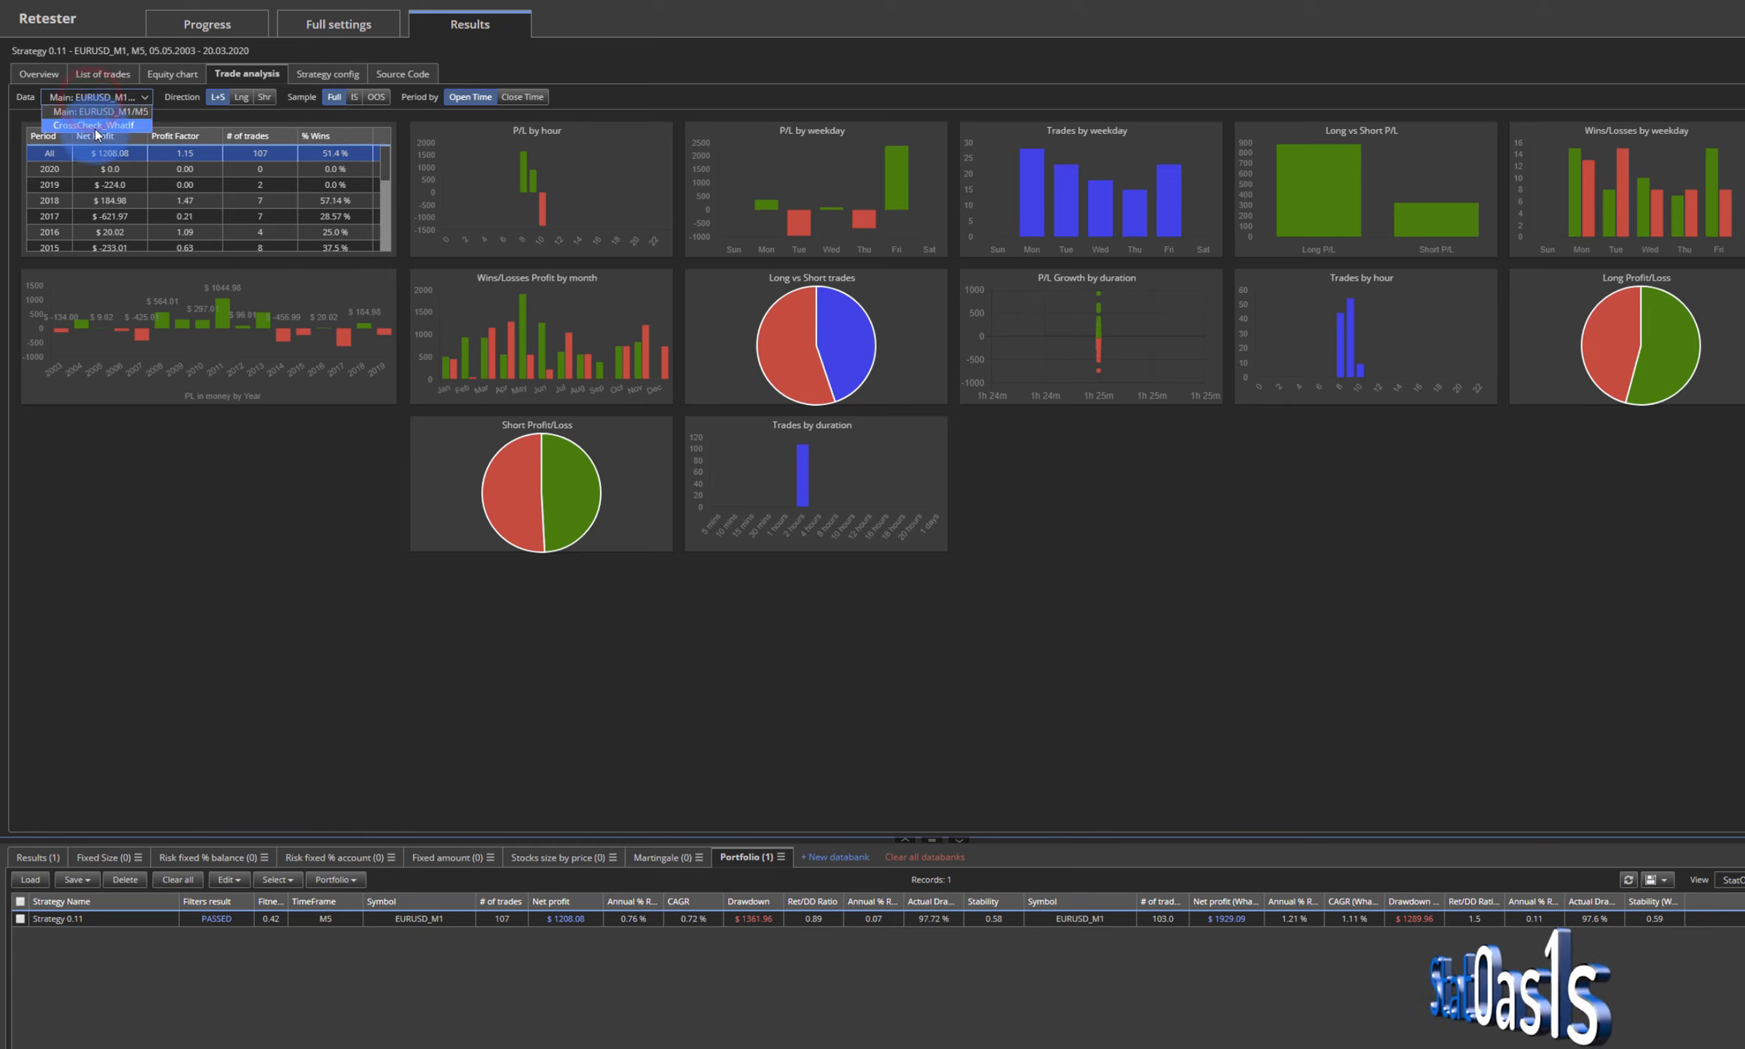
{"action": "left_click", "coordinate": [94, 127]}
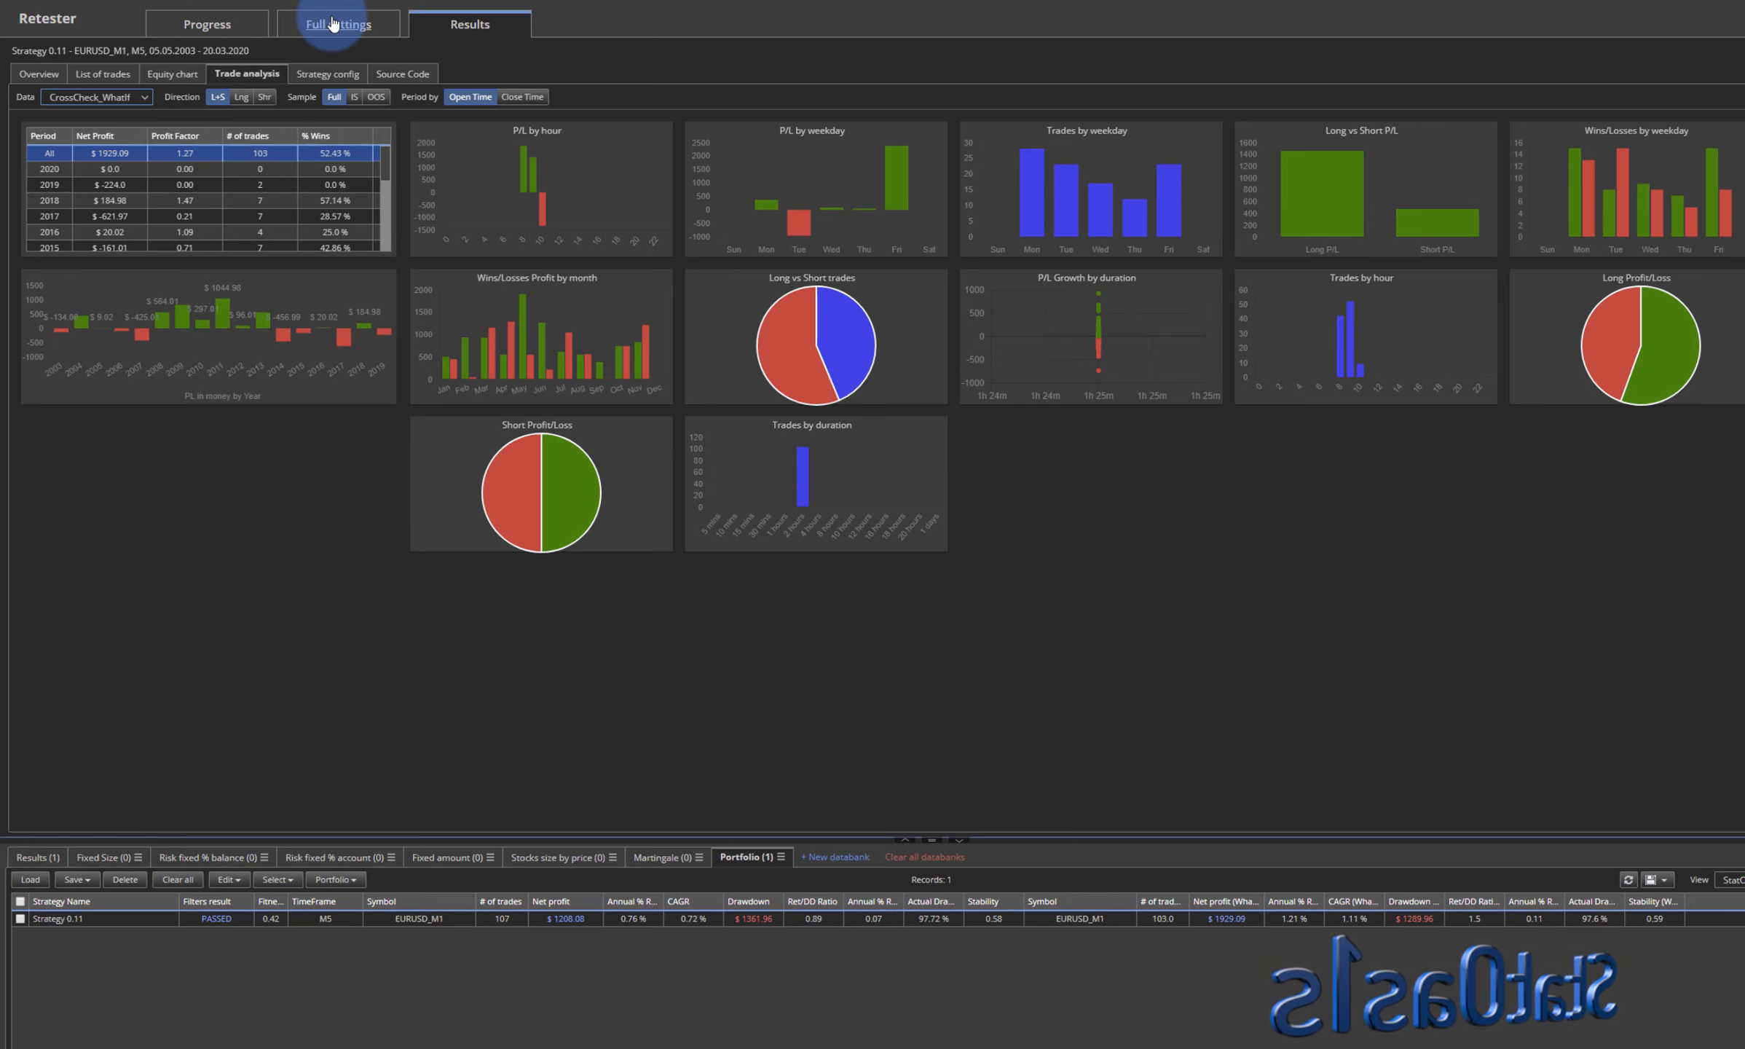
- Add Trade only in days with Tuesday excluded to the What If simulations cross check and save its settings
{"action": "left_click", "coordinate": [333, 24]}
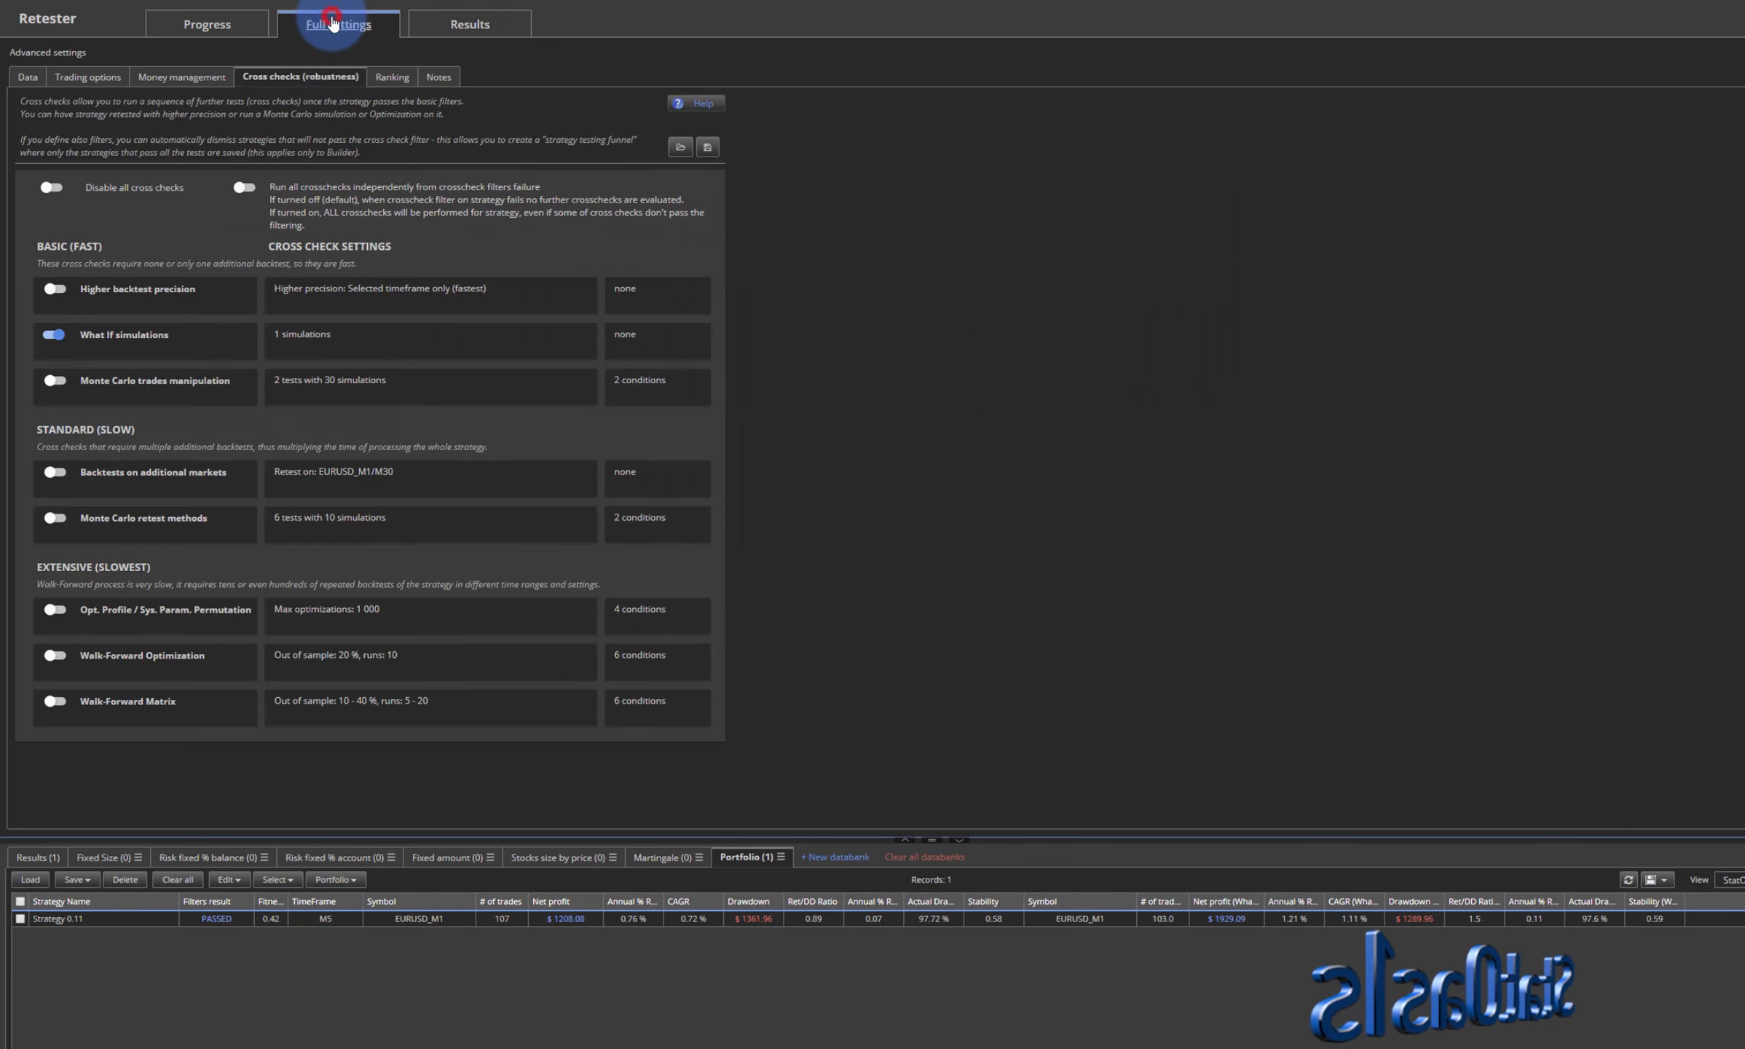
{"action": "left_click", "coordinate": [346, 337]}
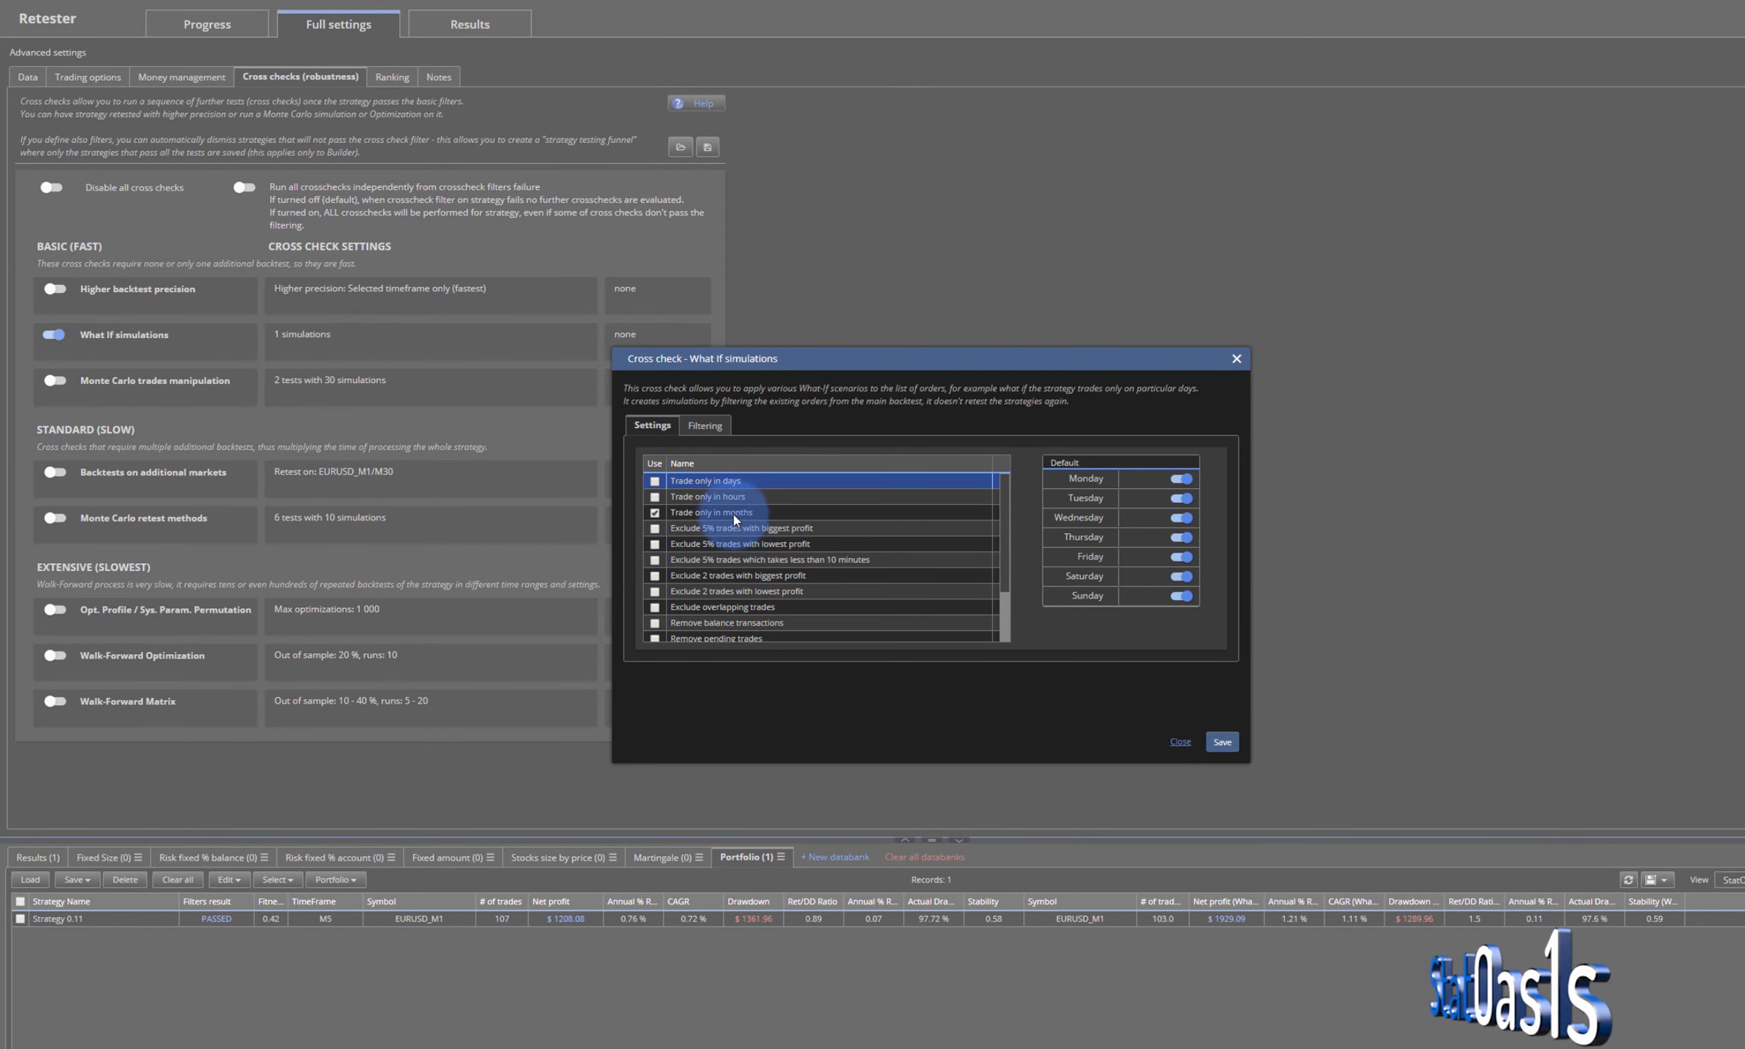
{"action": "left_click", "coordinate": [1178, 501]}
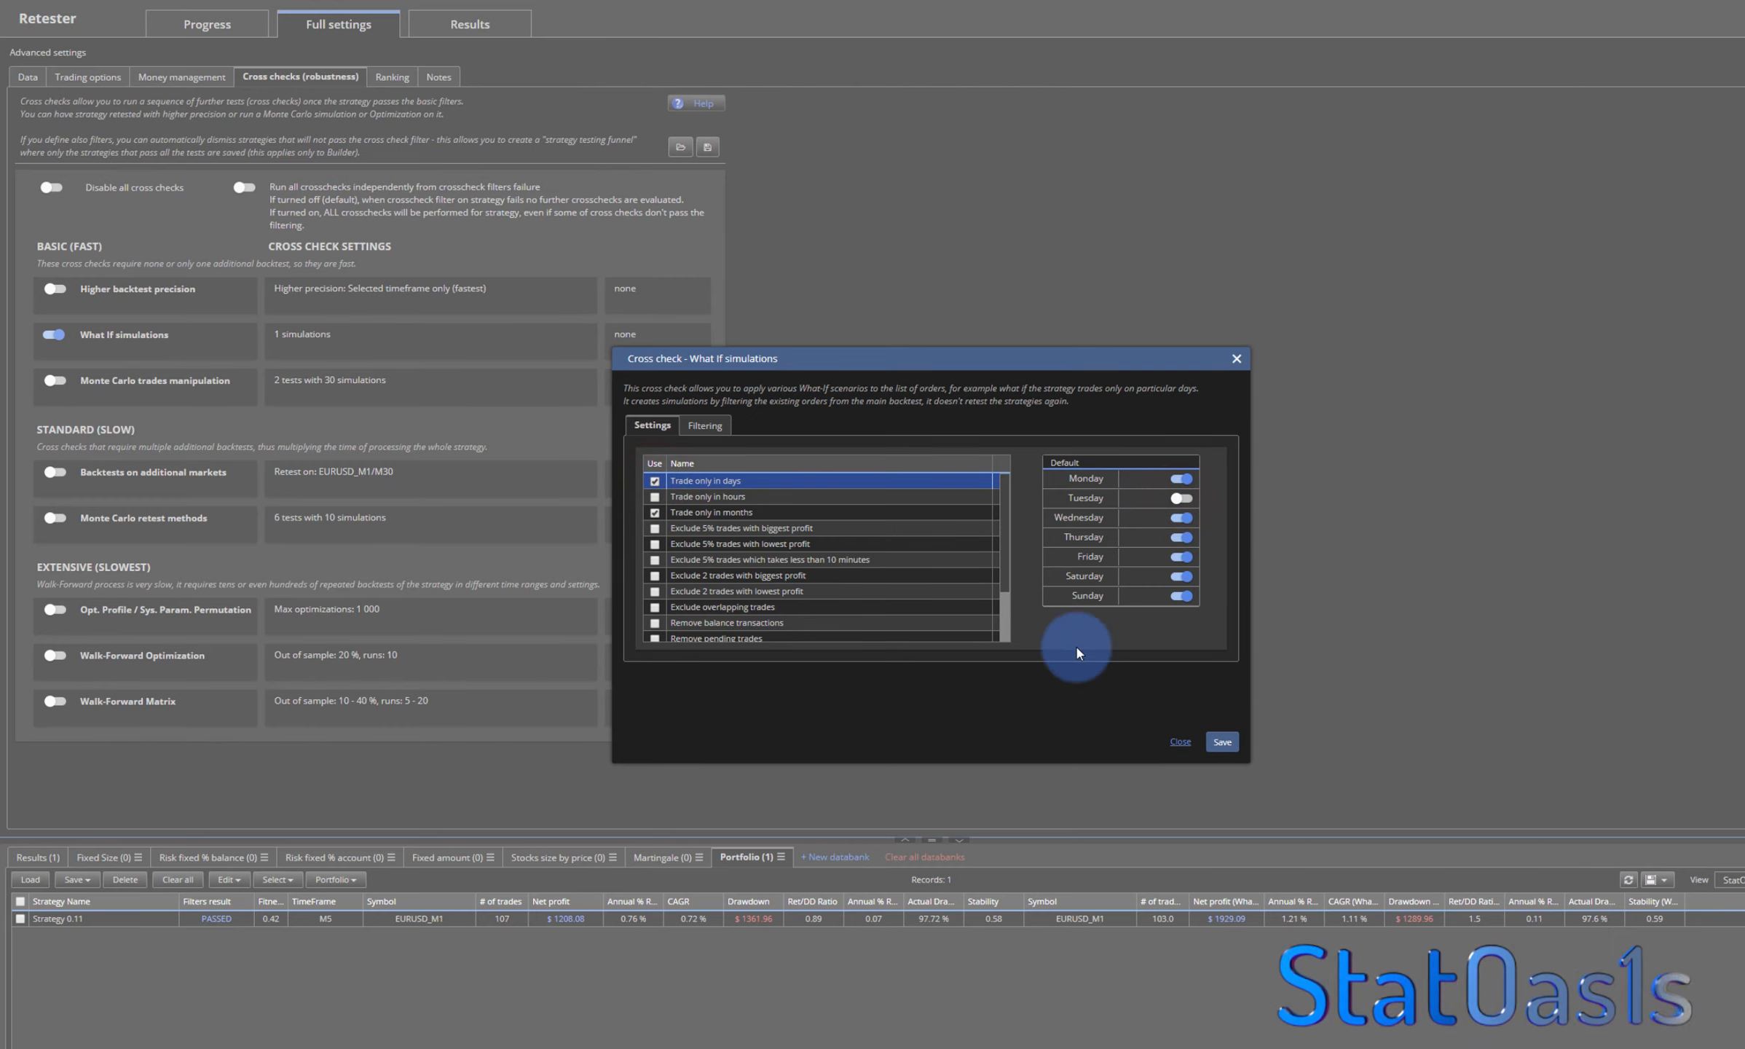
{"action": "left_click", "coordinate": [1222, 743]}
- Run the retest with the month and day What If simulations and open the newest result's CrossCheck_WhatIf trade analysis
{"action": "left_click", "coordinate": [207, 24]}
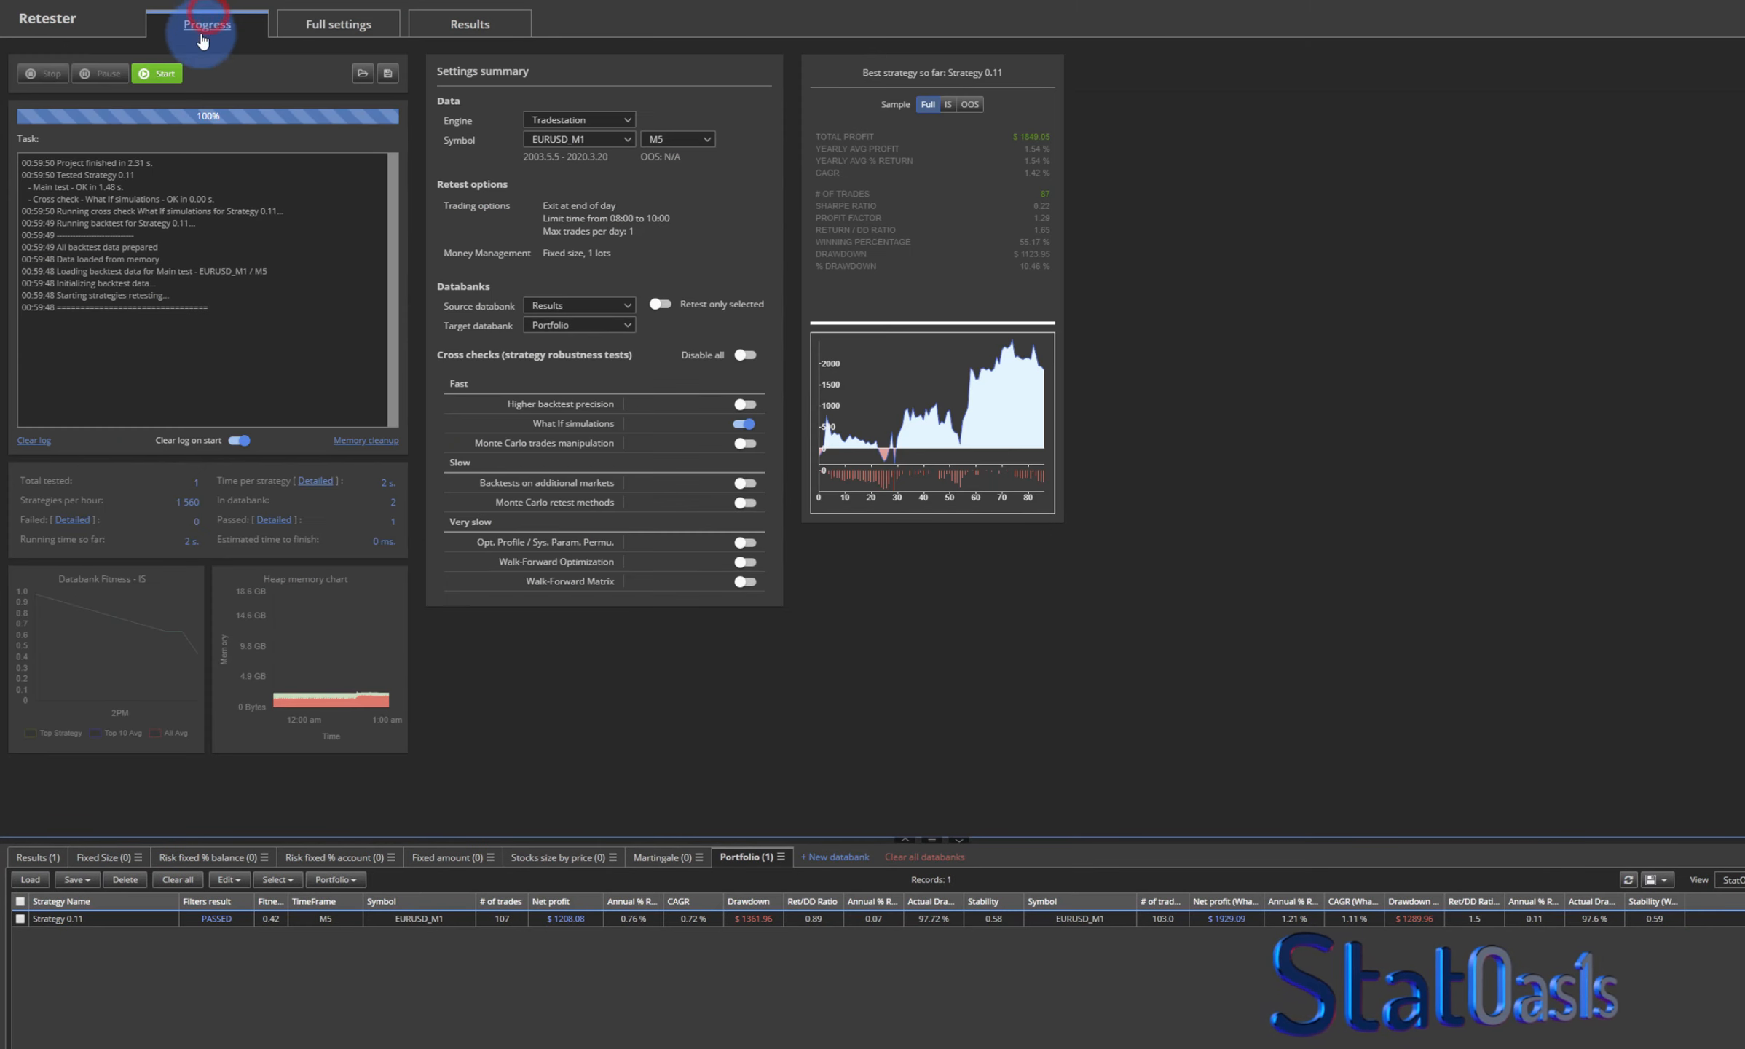
{"action": "left_click", "coordinate": [159, 74]}
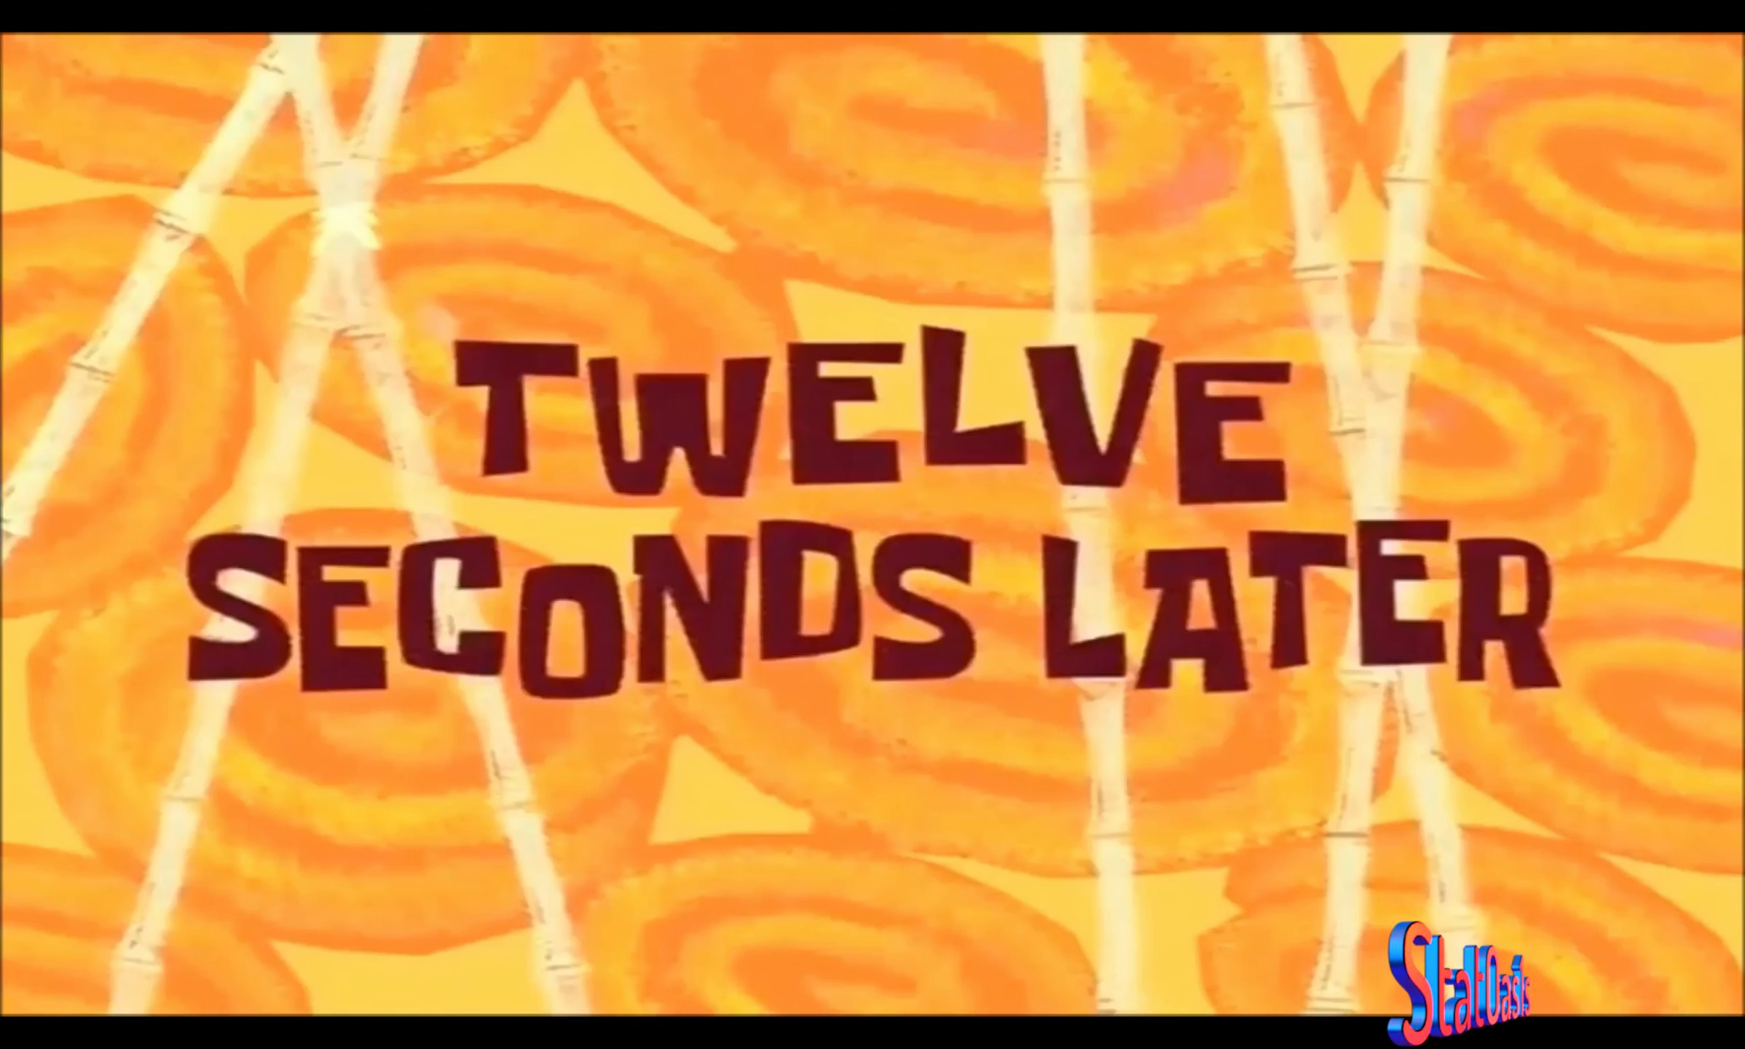
{"action": "left_click", "coordinate": [639, 731]}
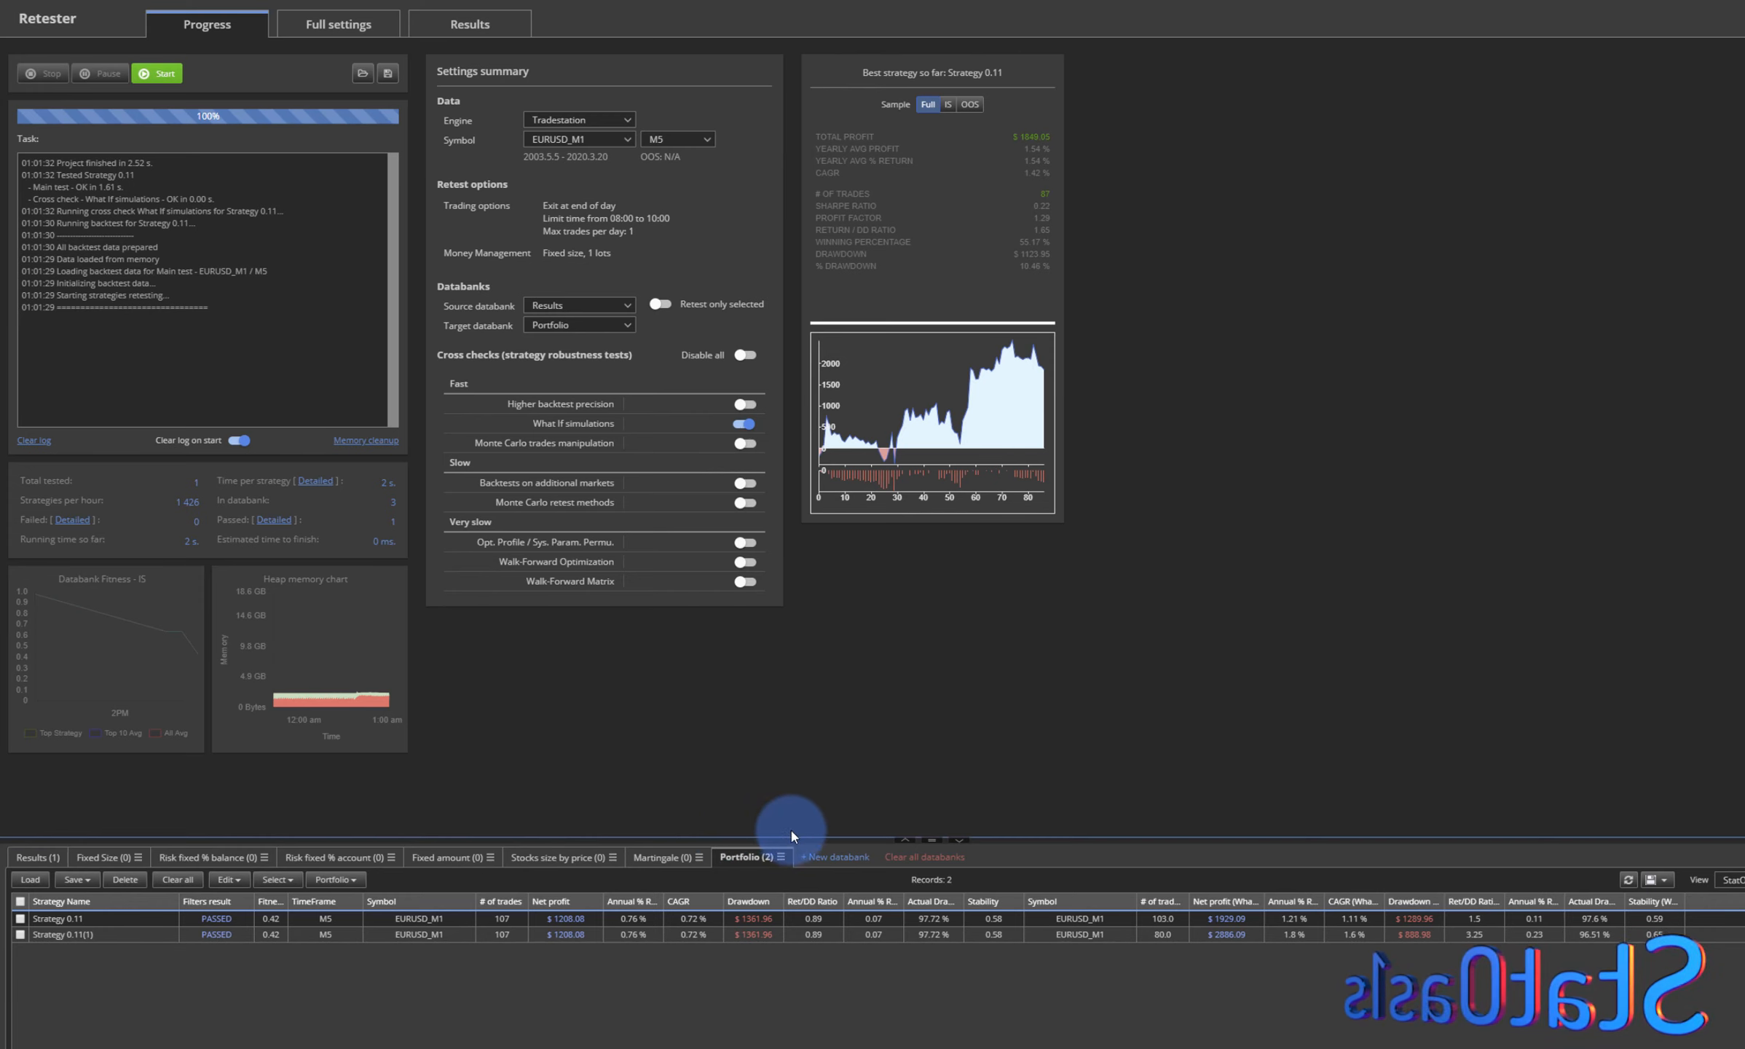
{"action": "double_click", "coordinate": [576, 934]}
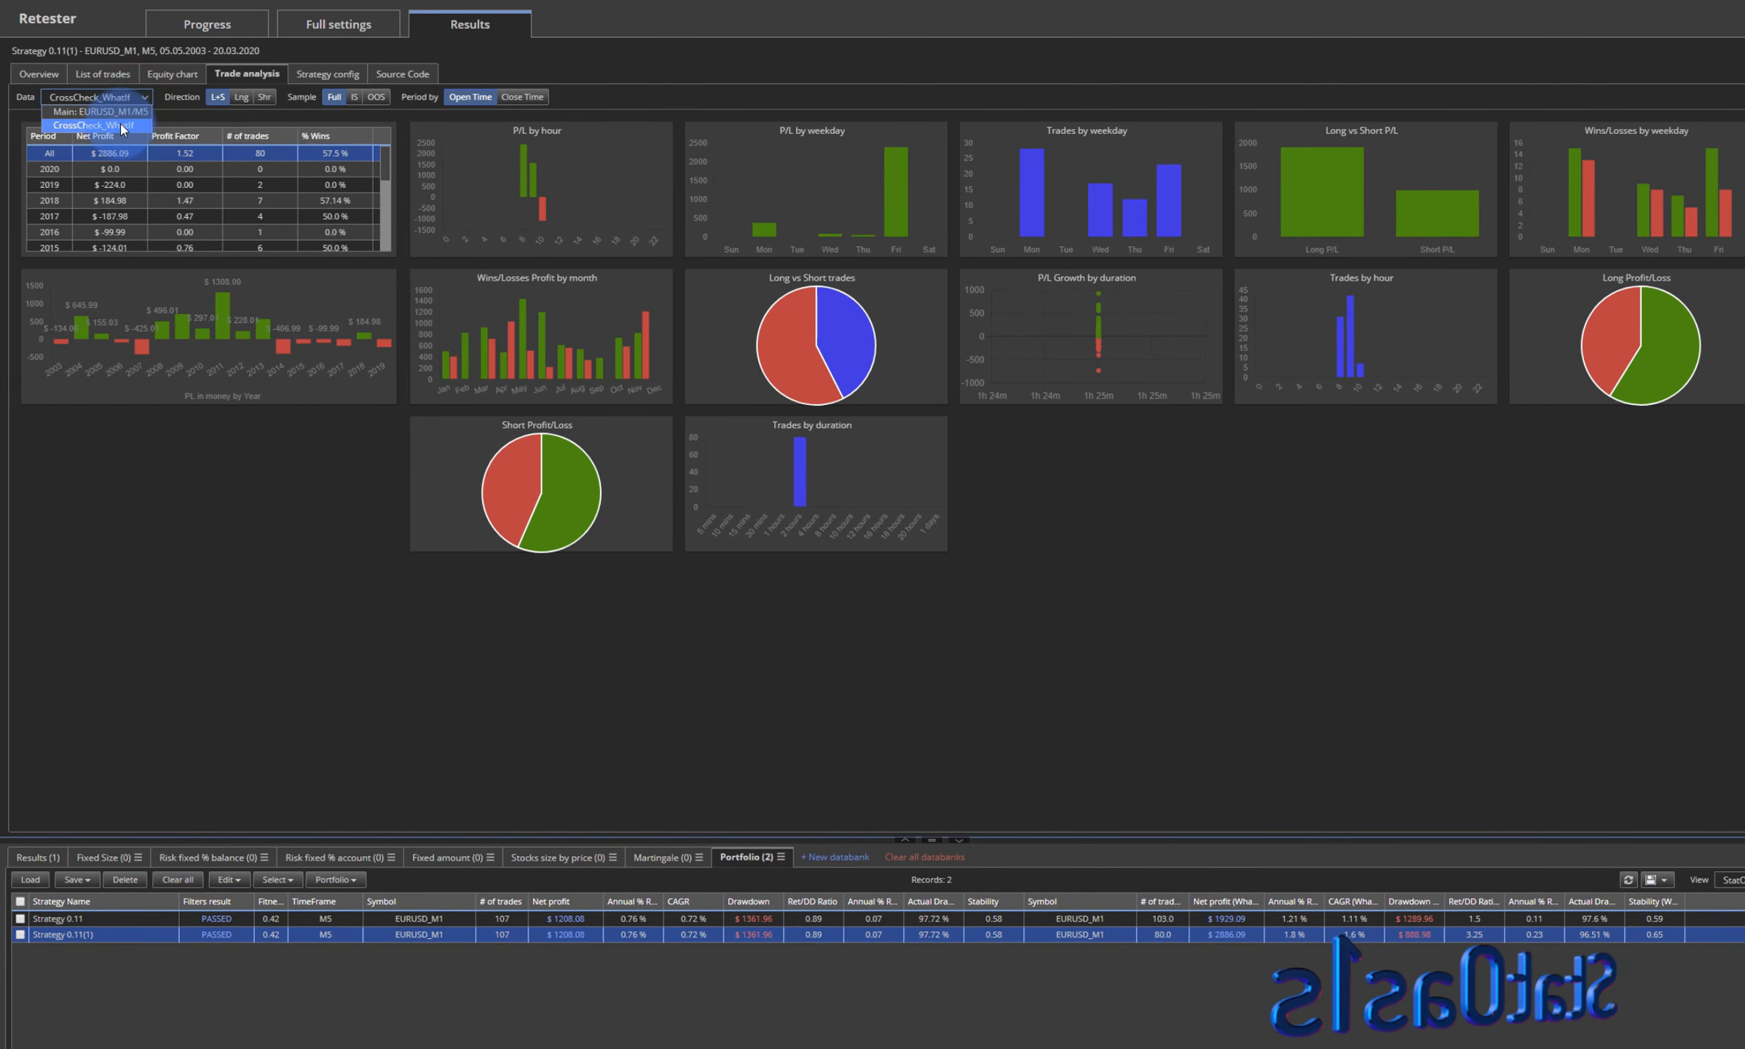
{"action": "left_click", "coordinate": [120, 124]}
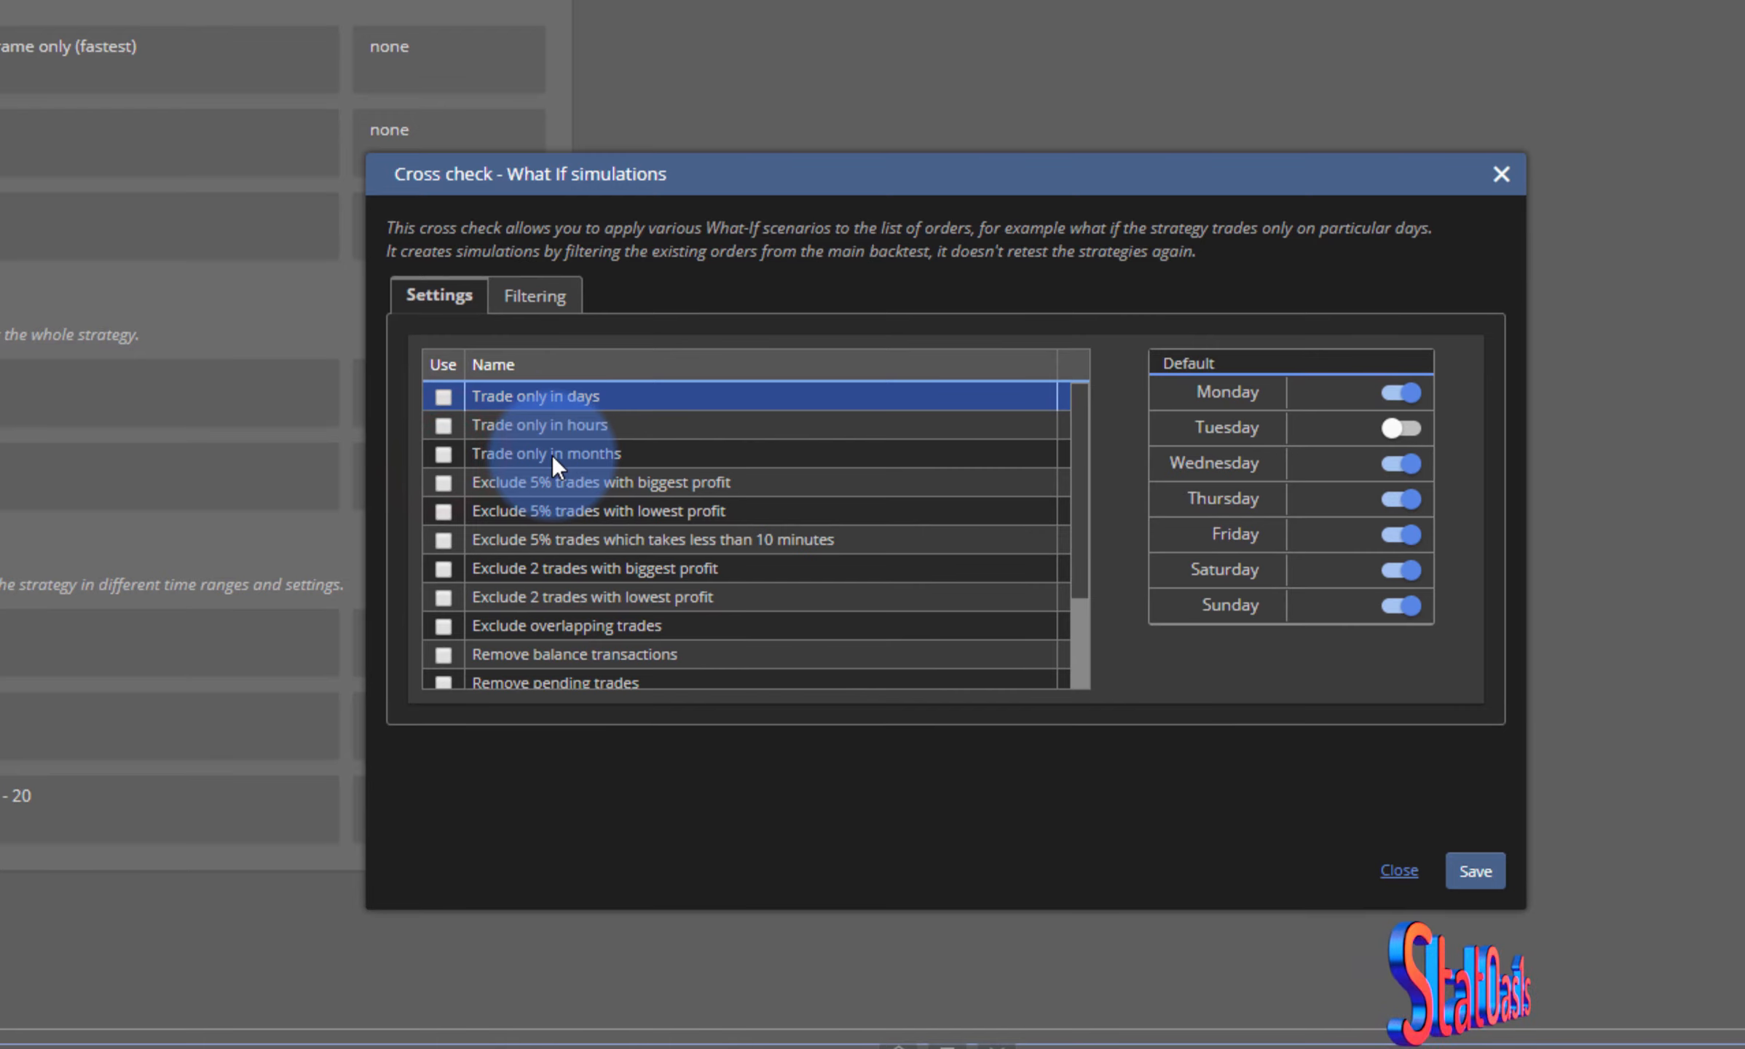
{"action": "left_click", "coordinate": [503, 421]}
{"action": "left_click", "coordinate": [444, 207]}
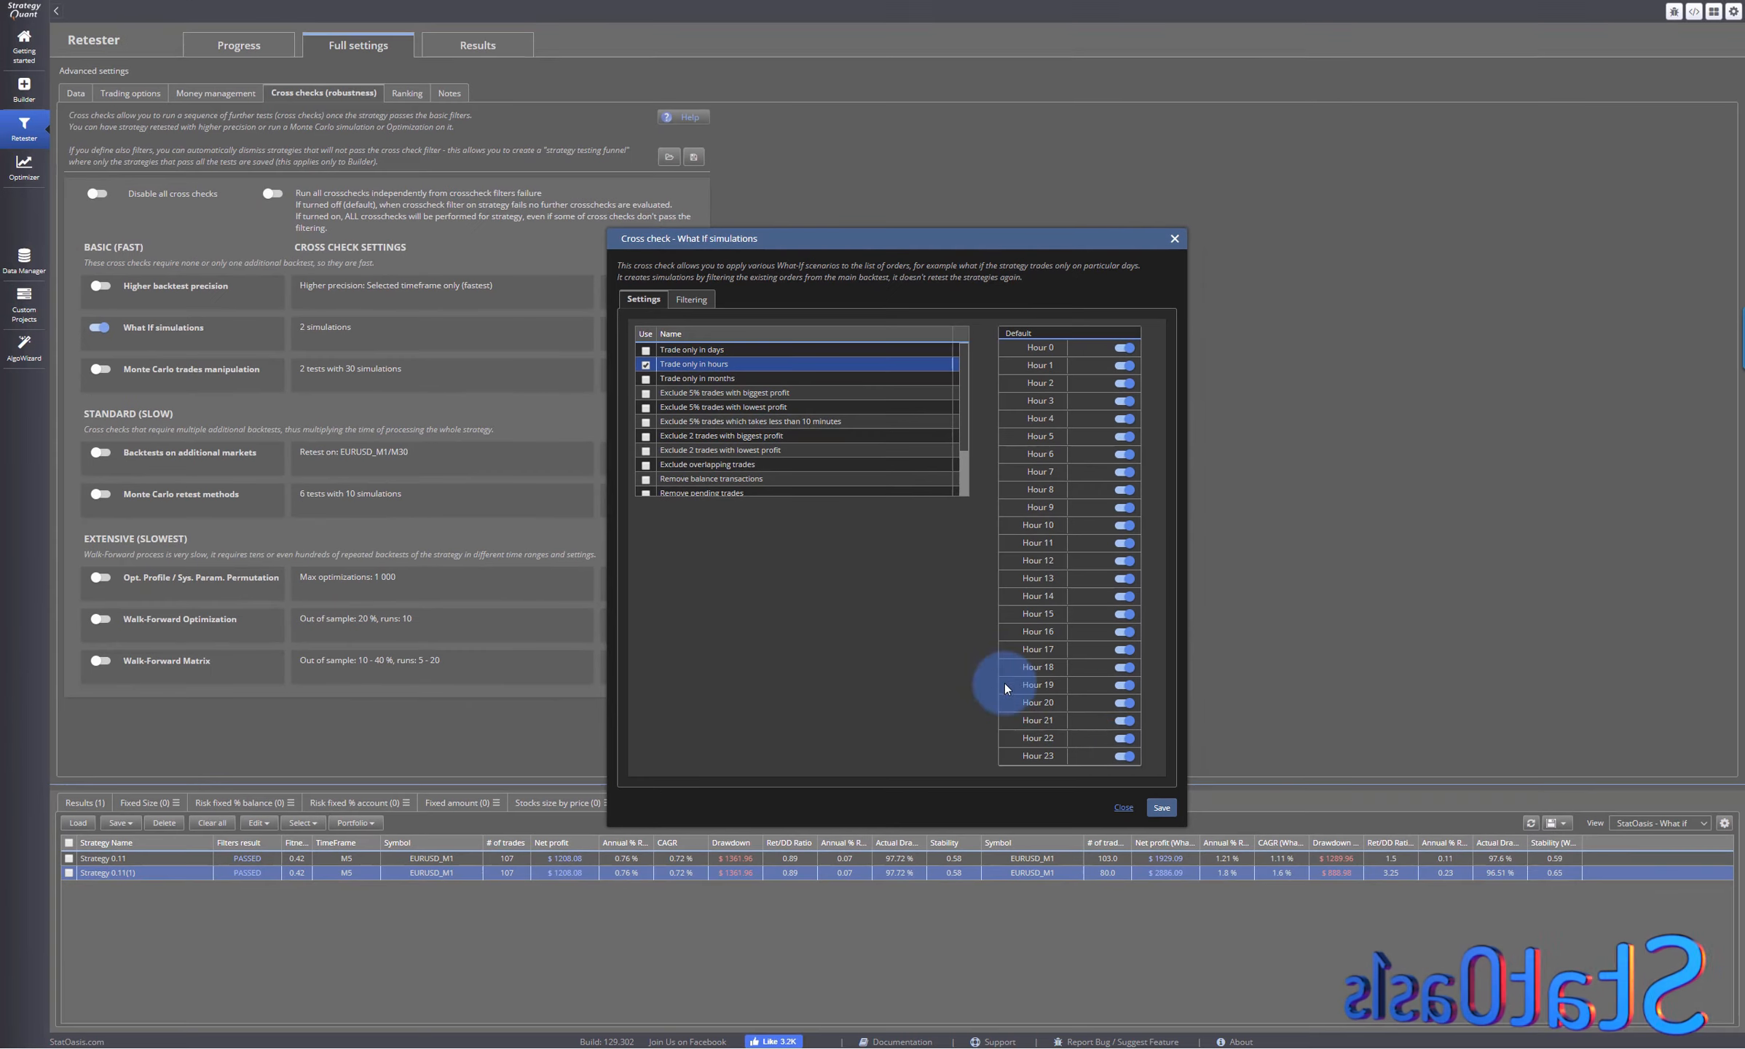
{"action": "left_click", "coordinate": [1120, 803]}
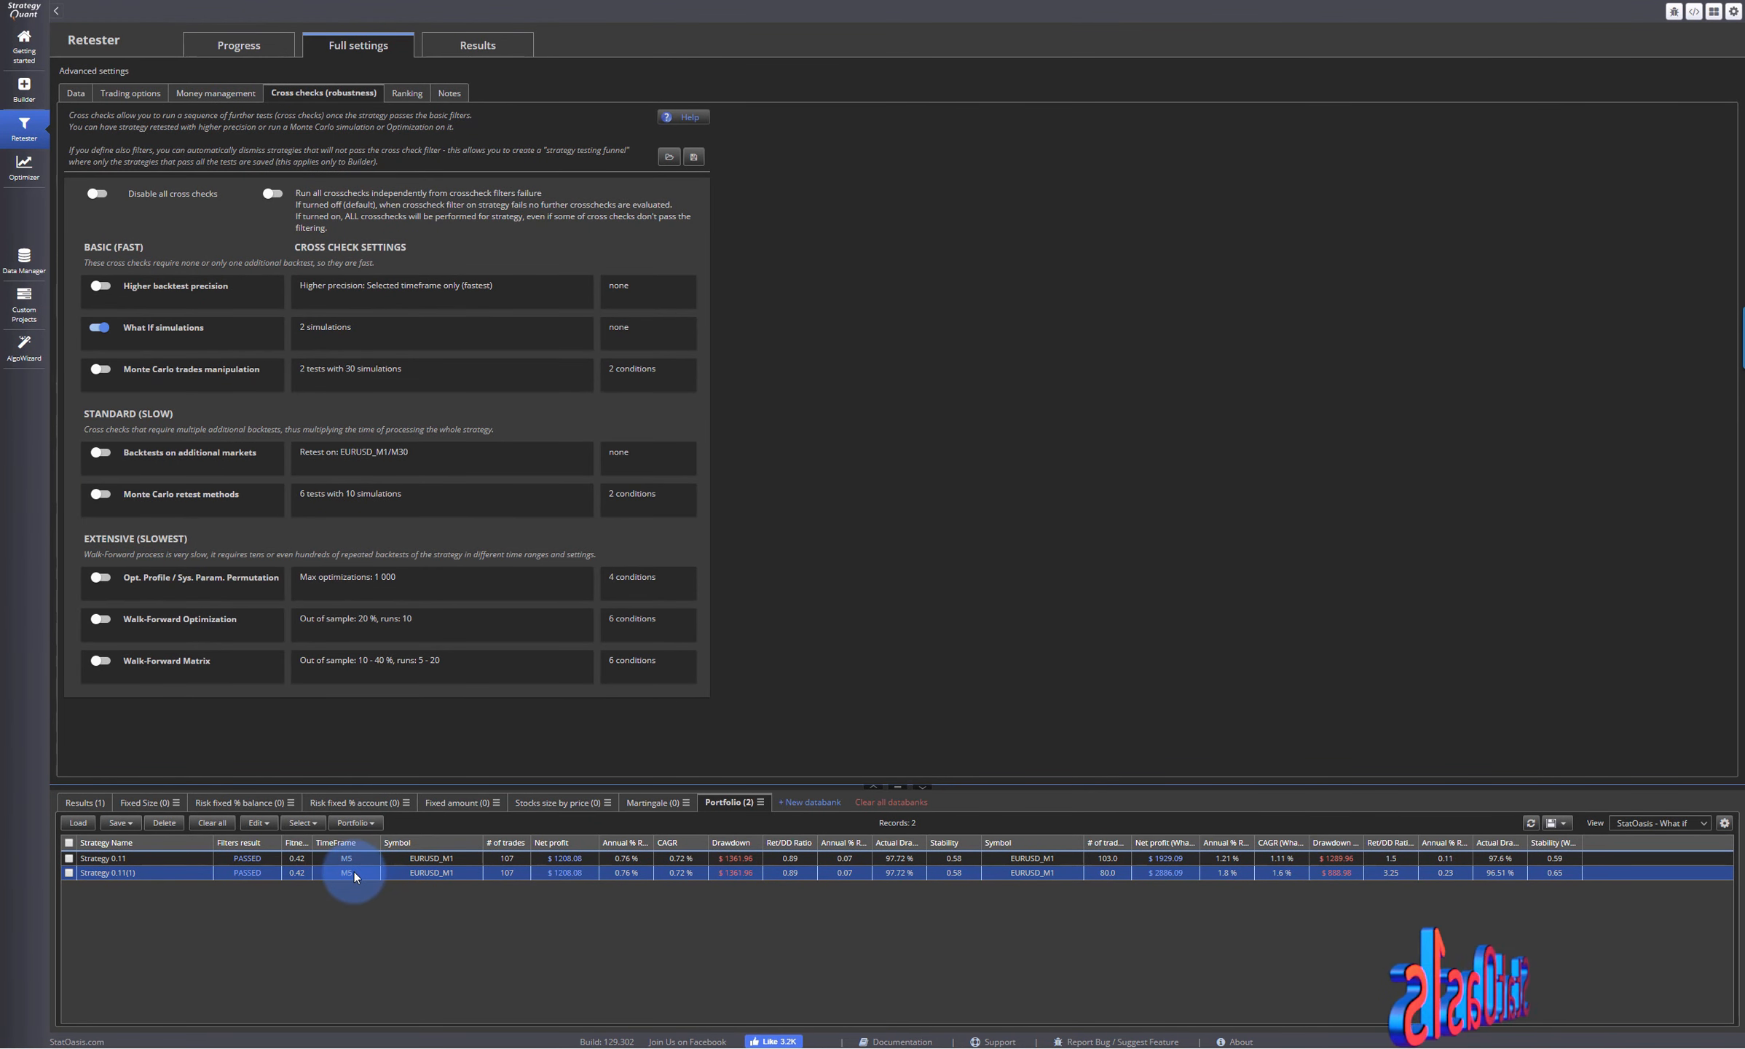
- Check the trading time range options and set the What If simulation to Trade only in hours with only Hour 9 enabled
{"action": "left_click", "coordinate": [131, 92]}
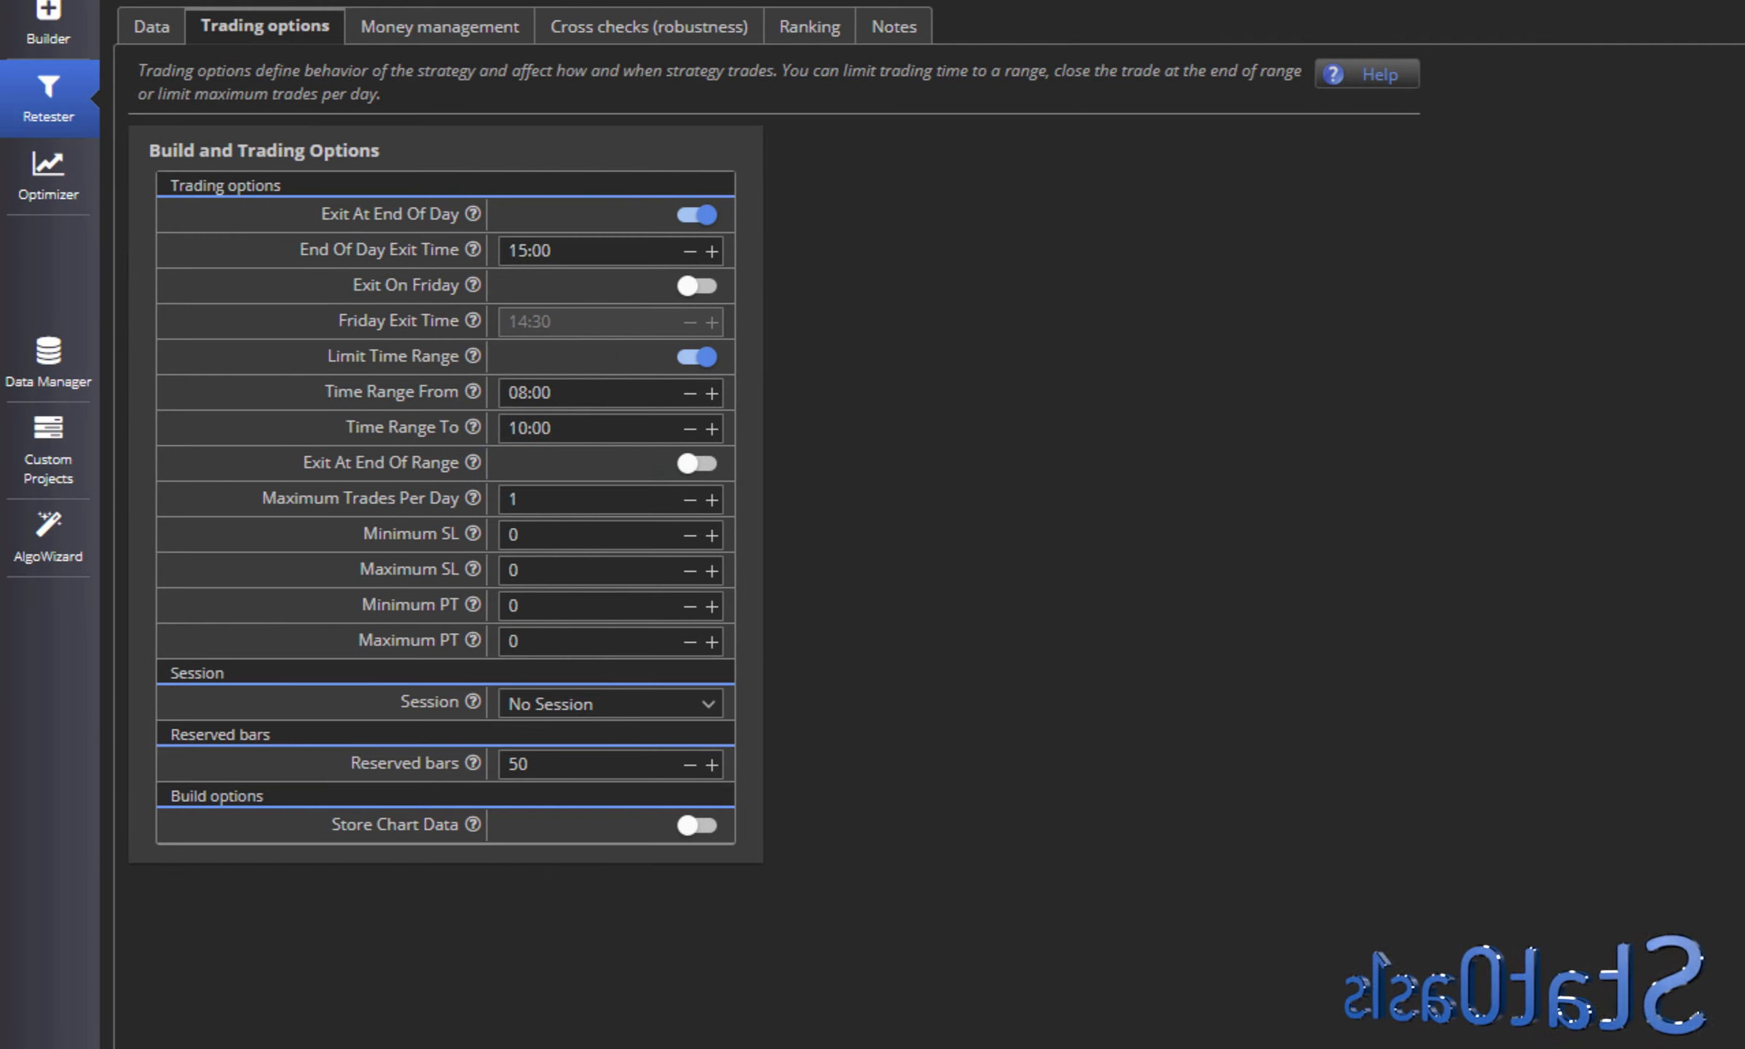
{"action": "left_click", "coordinate": [641, 35]}
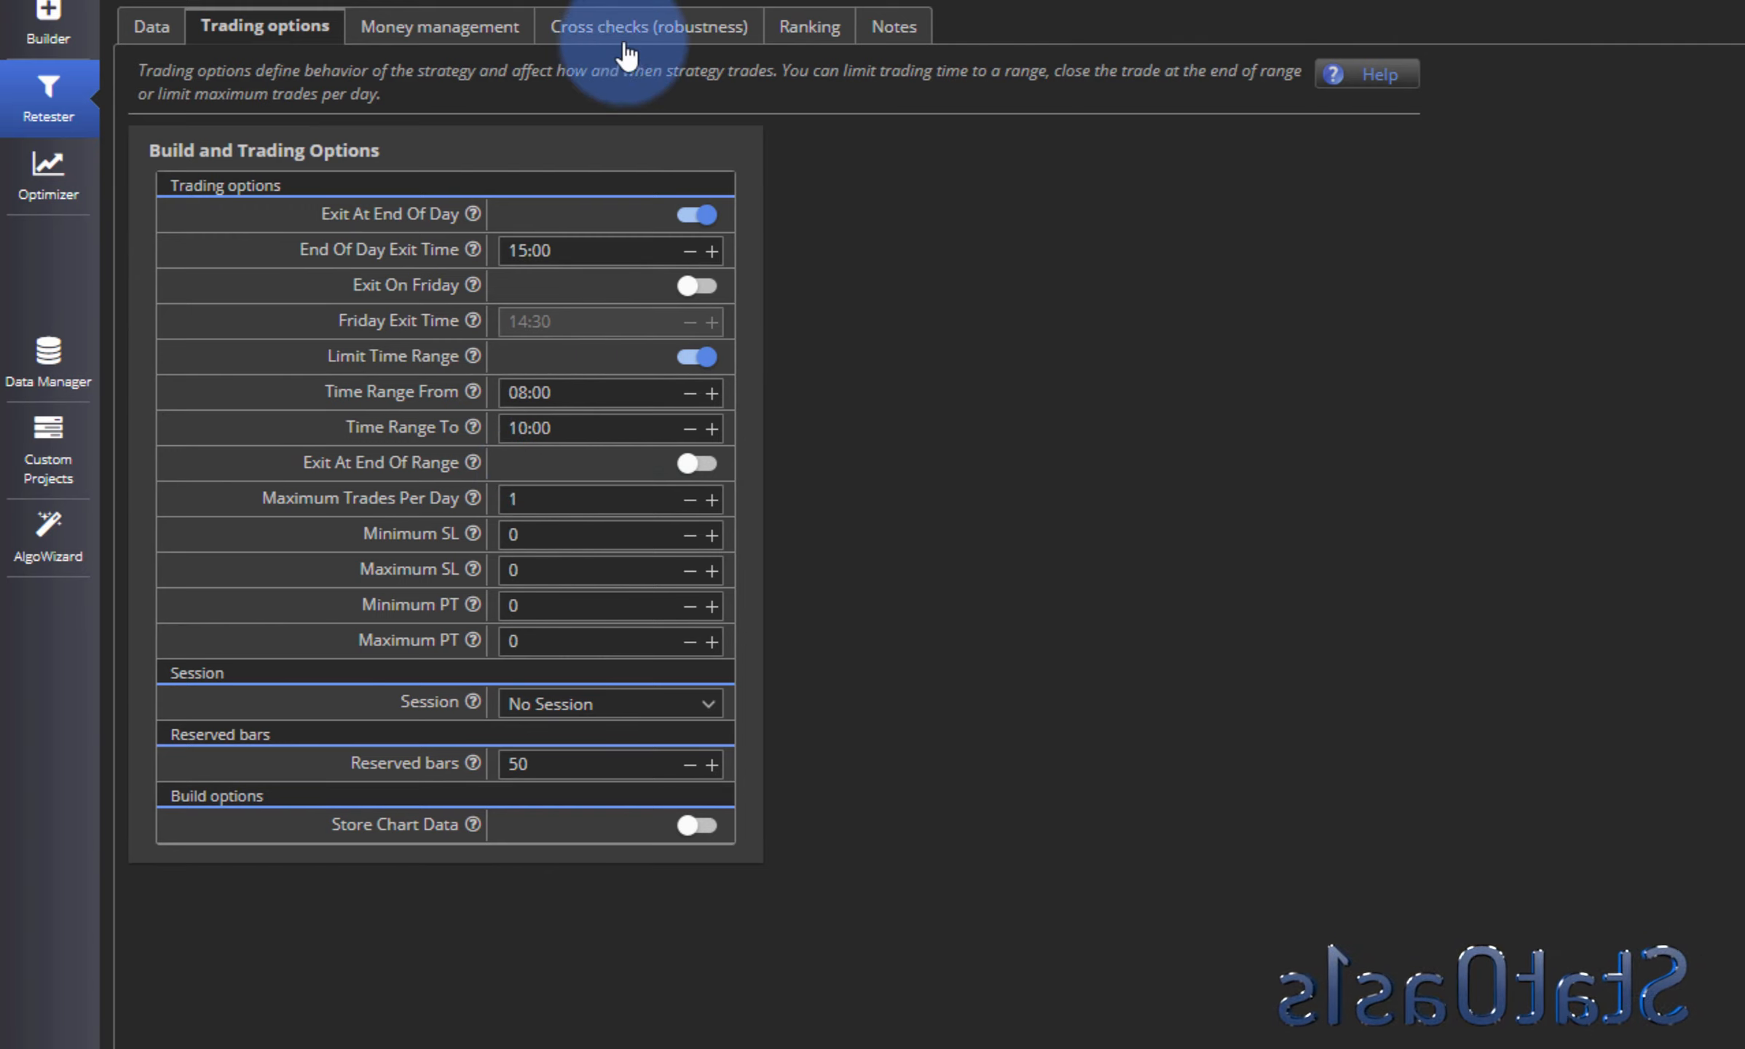
{"action": "left_click", "coordinate": [682, 499]}
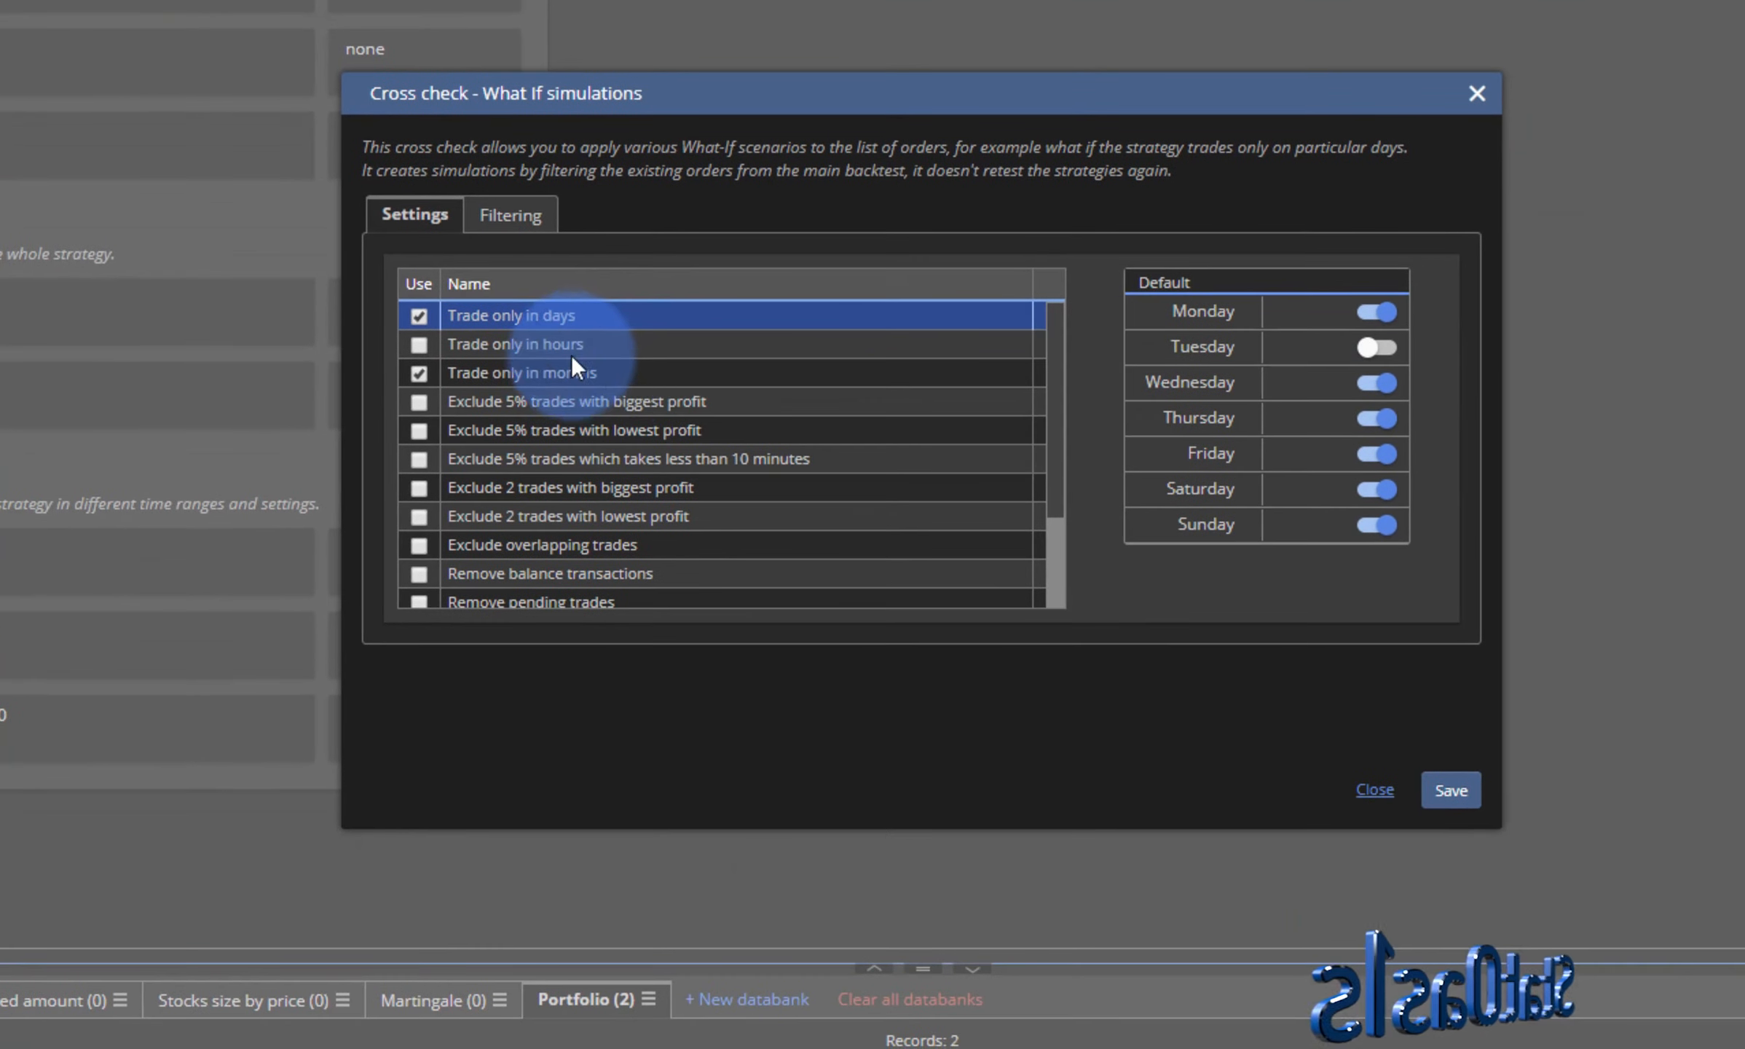
{"action": "left_click", "coordinate": [419, 317]}
{"action": "left_click", "coordinate": [420, 342]}
{"action": "left_click", "coordinate": [419, 368]}
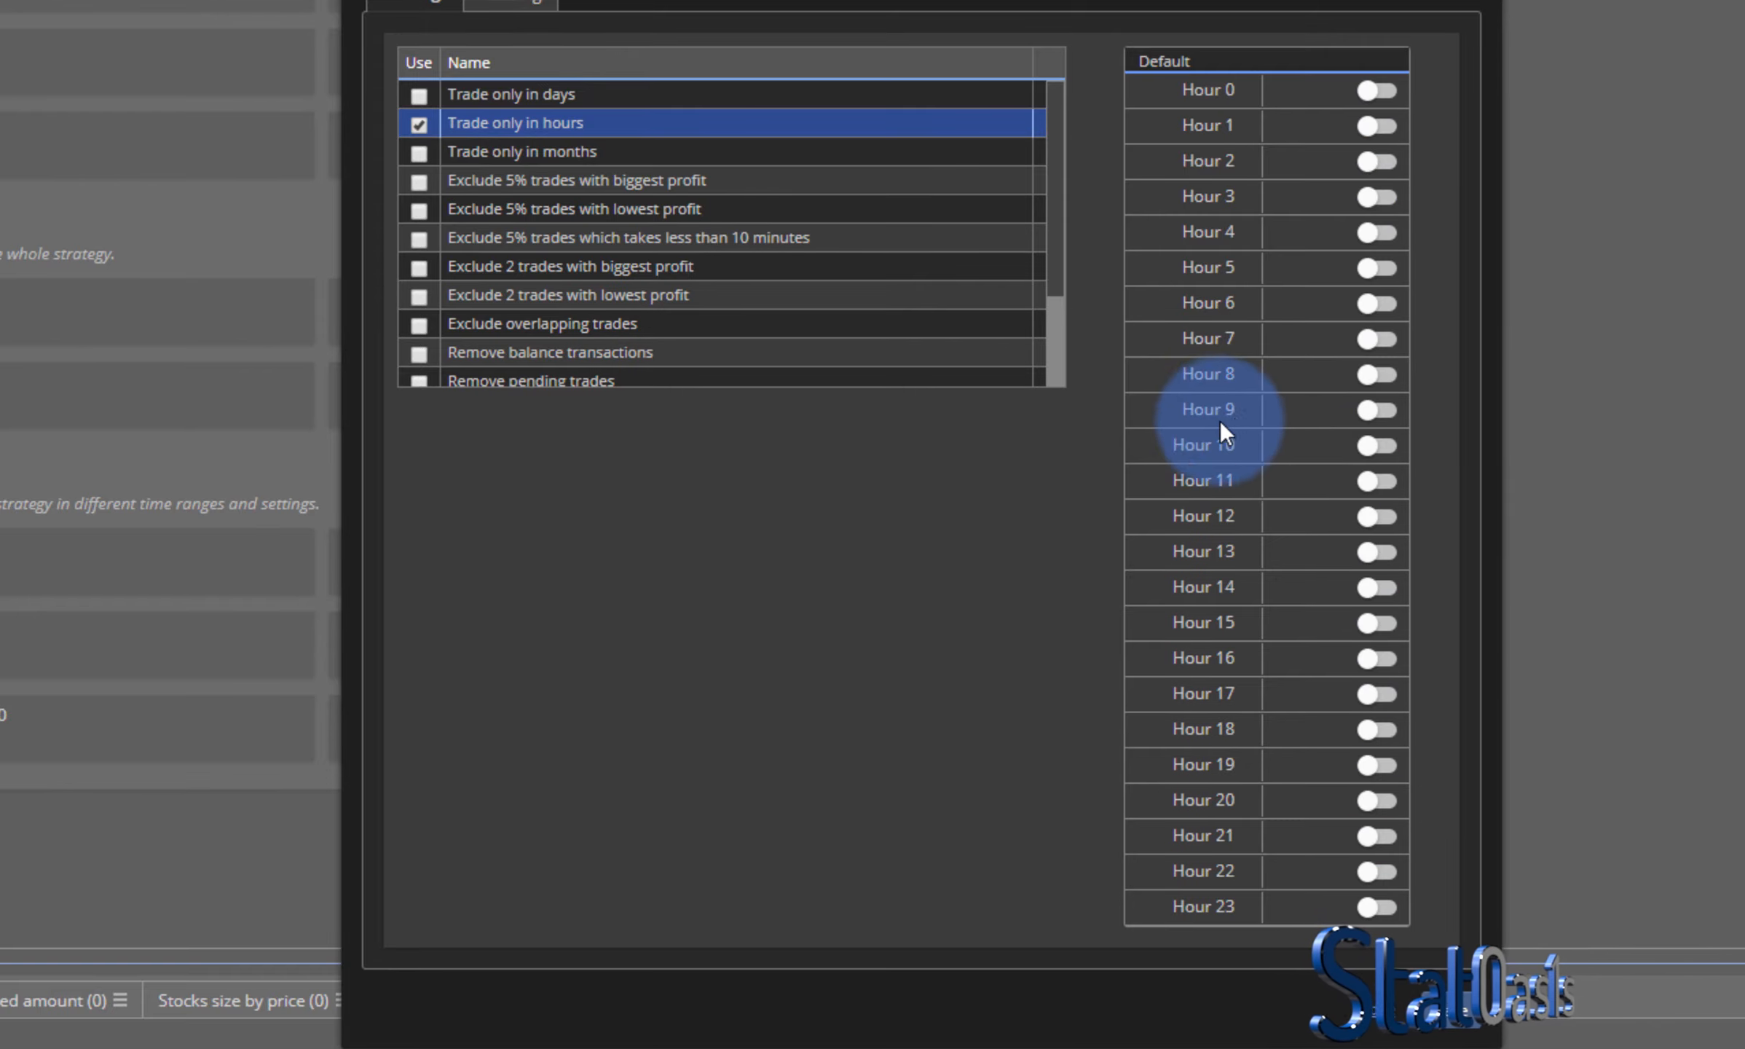
{"action": "left_click", "coordinate": [1370, 412]}
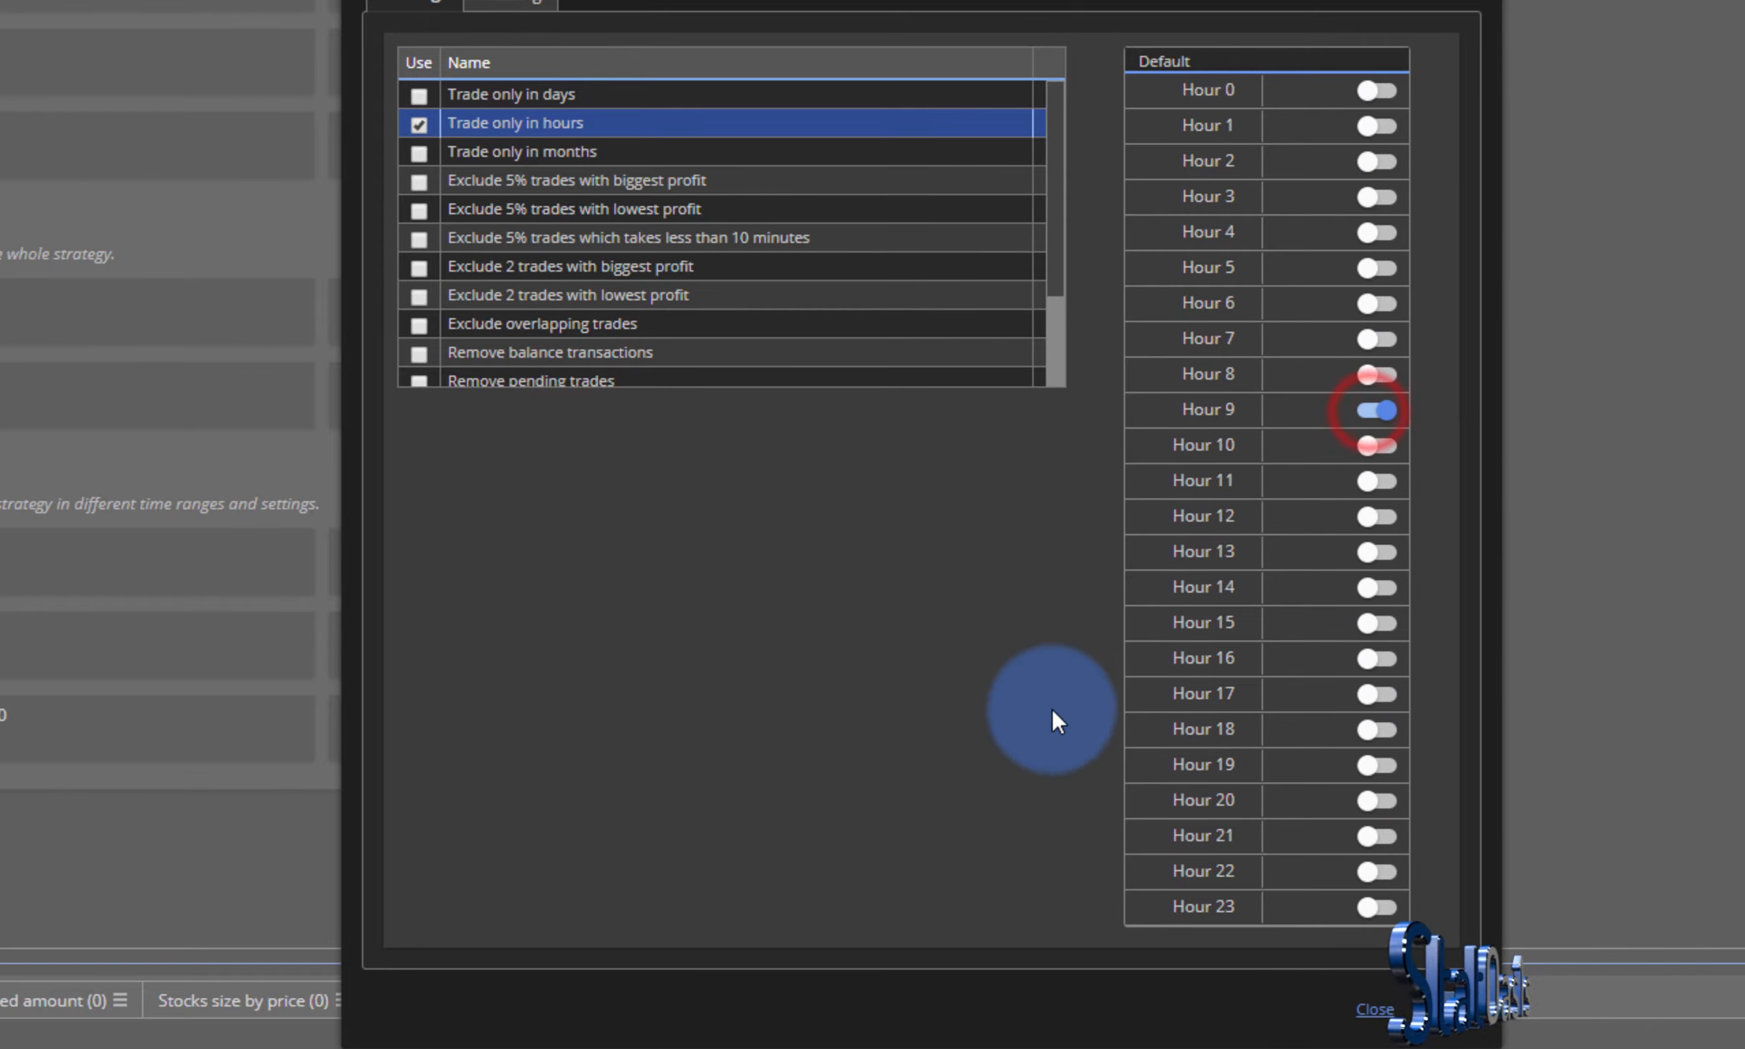
{"action": "left_click", "coordinate": [1450, 1012]}
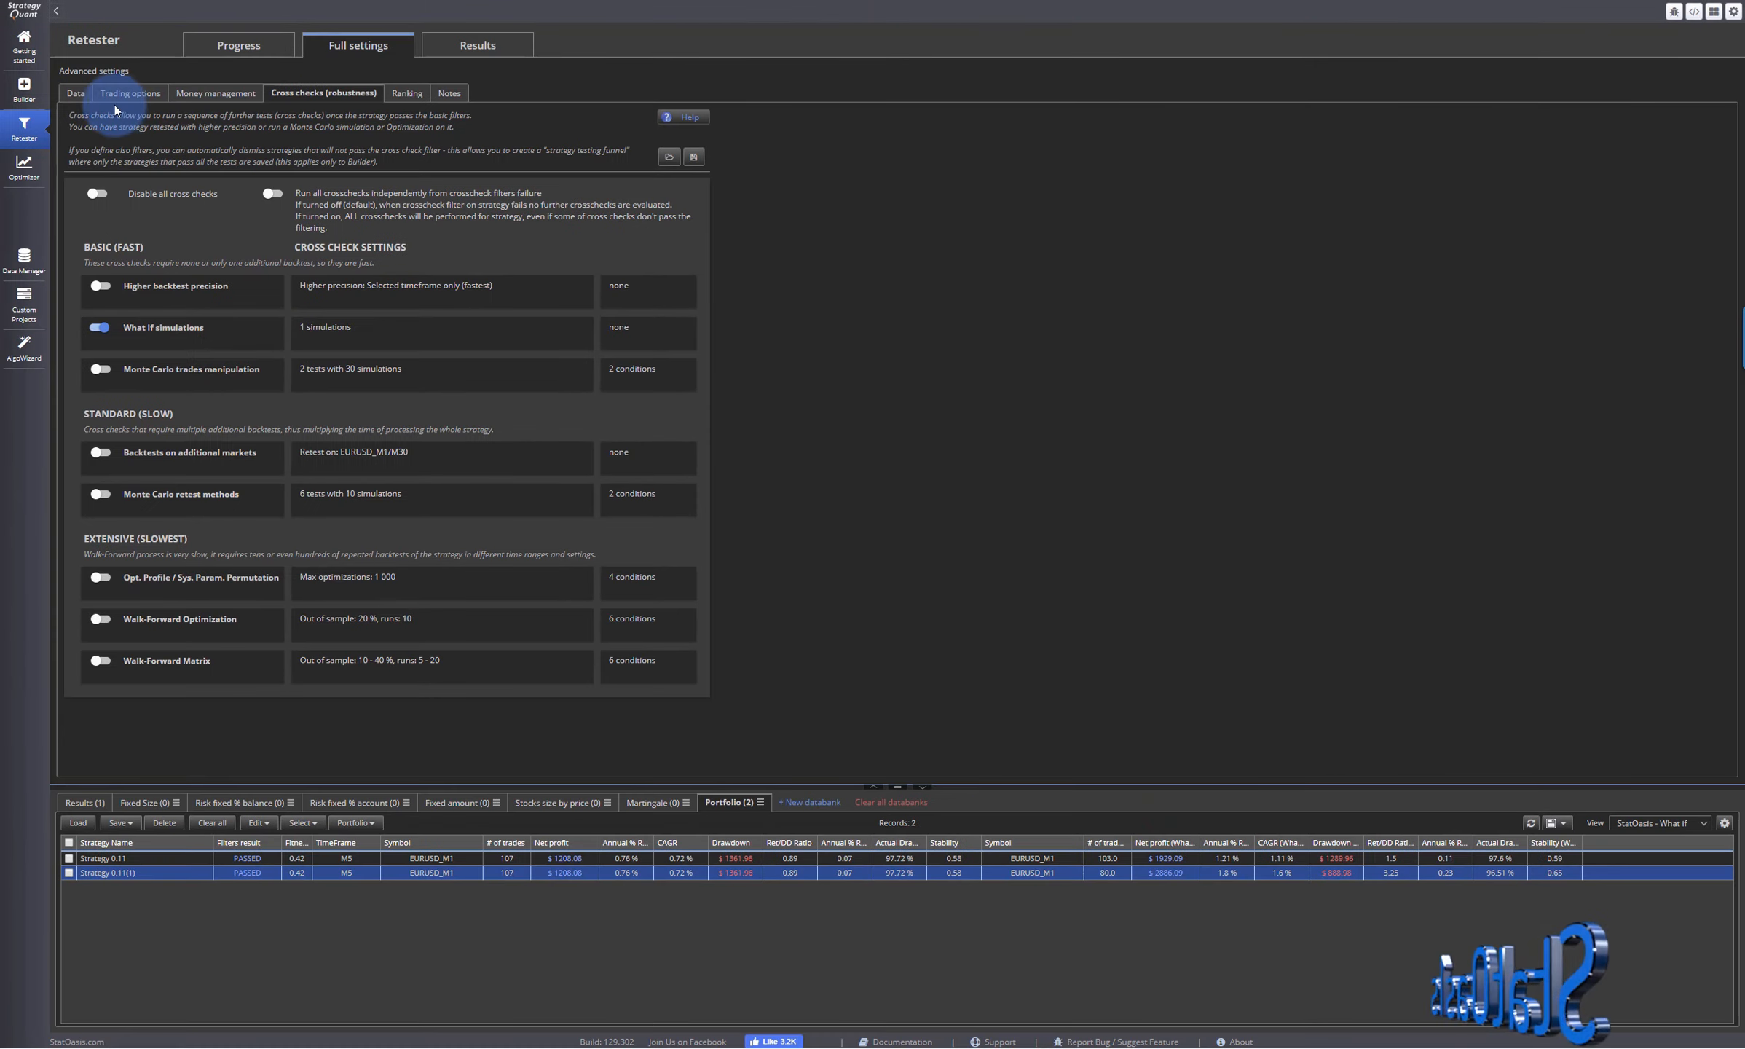
- Run the retest with the Hour 9 What If simulation and open the newest result from the Portfolio databank
{"action": "left_click", "coordinate": [239, 45]}
{"action": "left_click", "coordinate": [193, 89]}
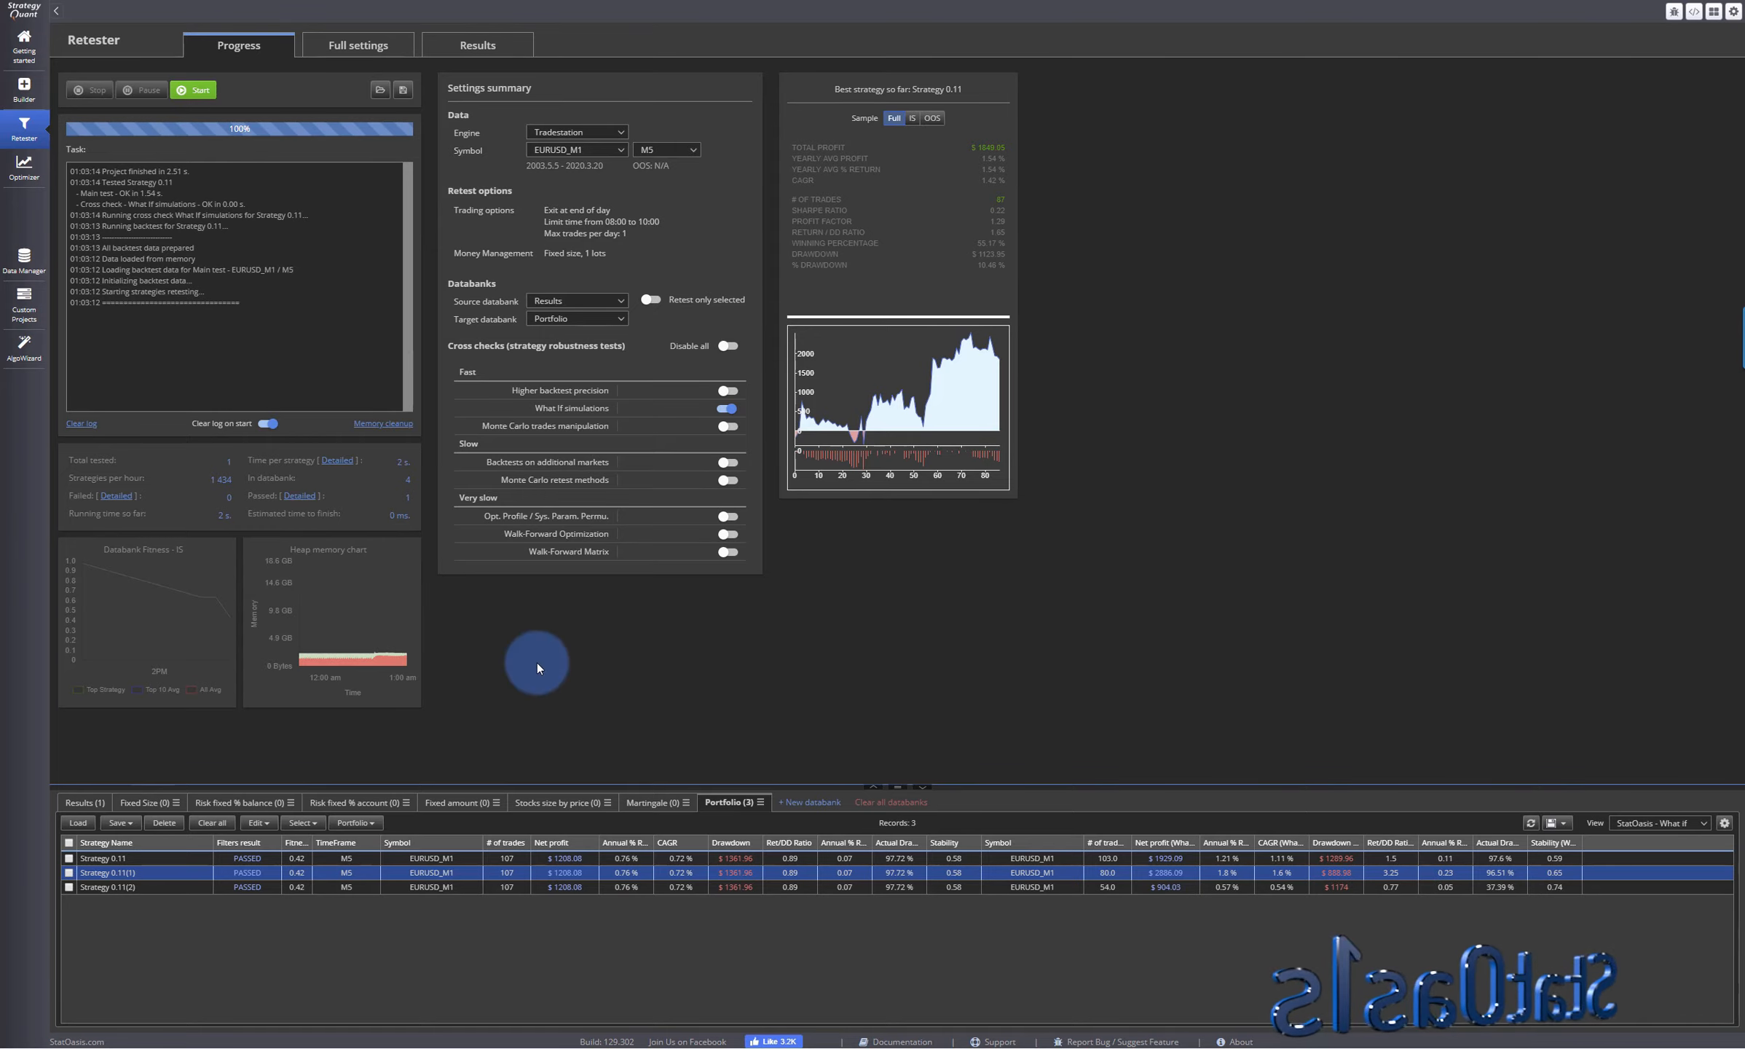
{"action": "left_click", "coordinate": [428, 886]}
{"action": "double_click", "coordinate": [428, 889]}
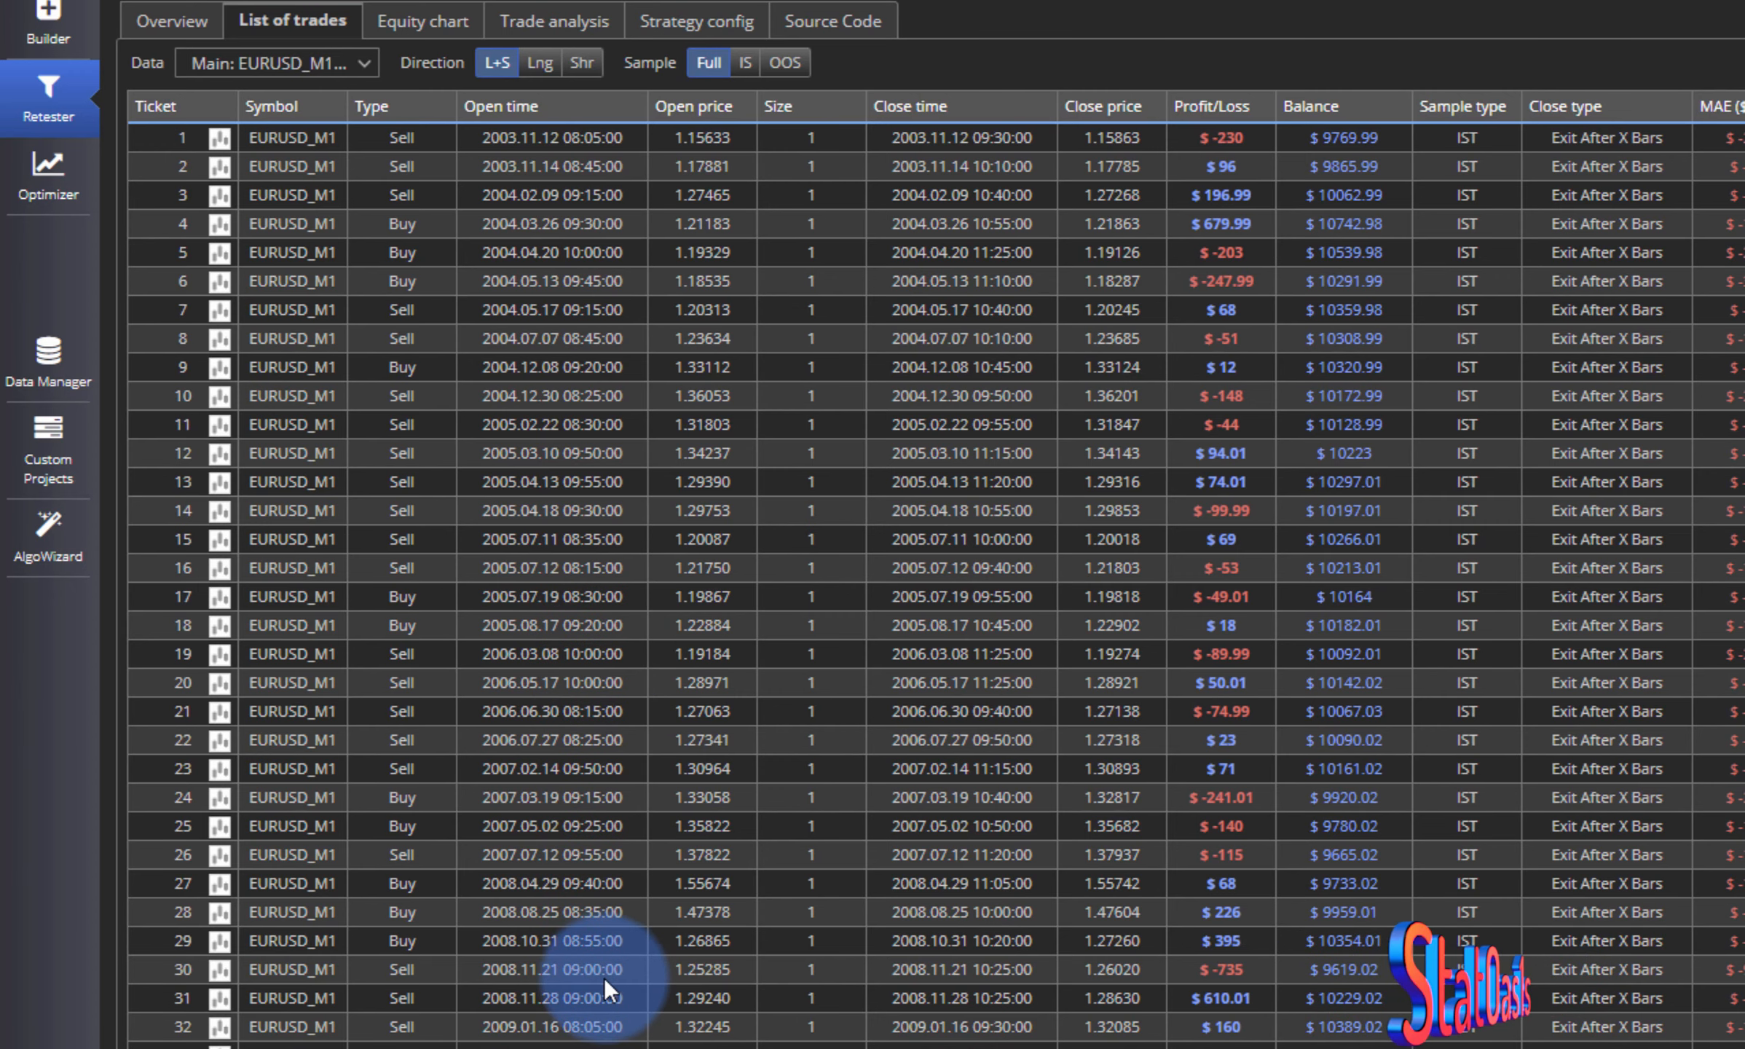
- Switch the list of trades to the CrossCheck_WhatIf data and examine the trades' open times
{"action": "left_click", "coordinate": [318, 65]}
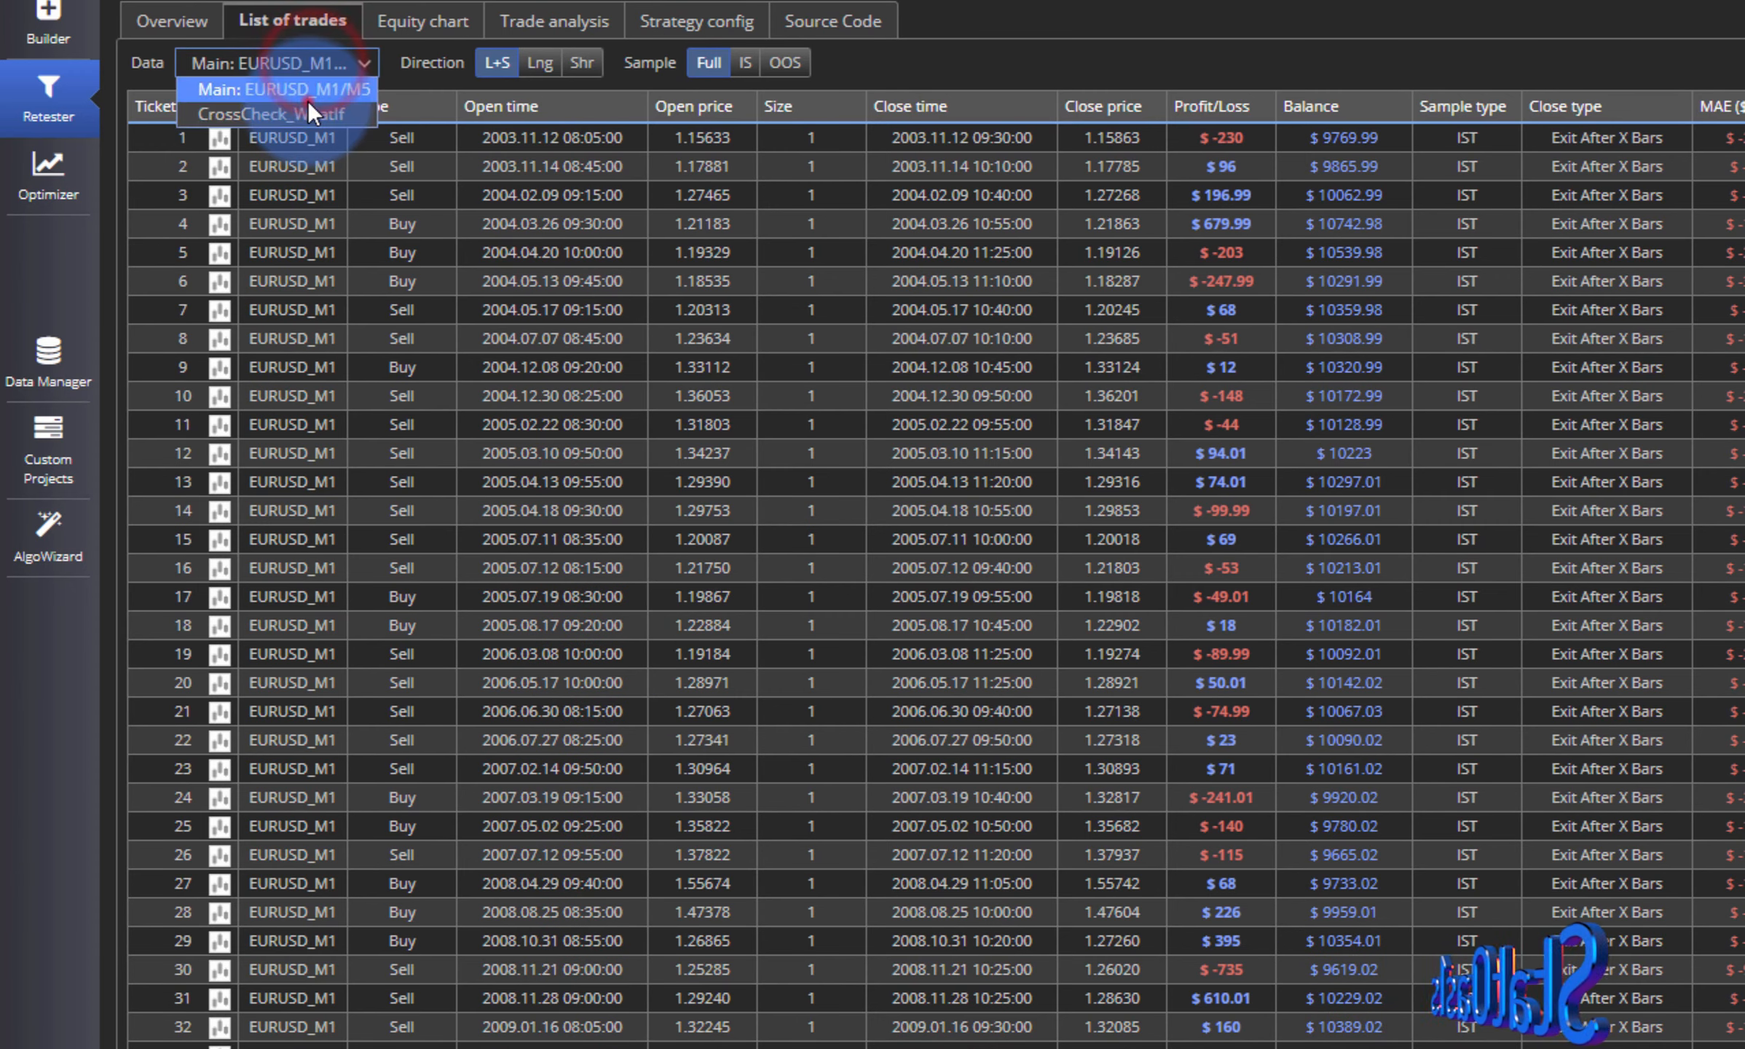
{"action": "left_click", "coordinate": [307, 101]}
{"action": "left_click", "coordinate": [313, 67]}
{"action": "left_click", "coordinate": [302, 102]}
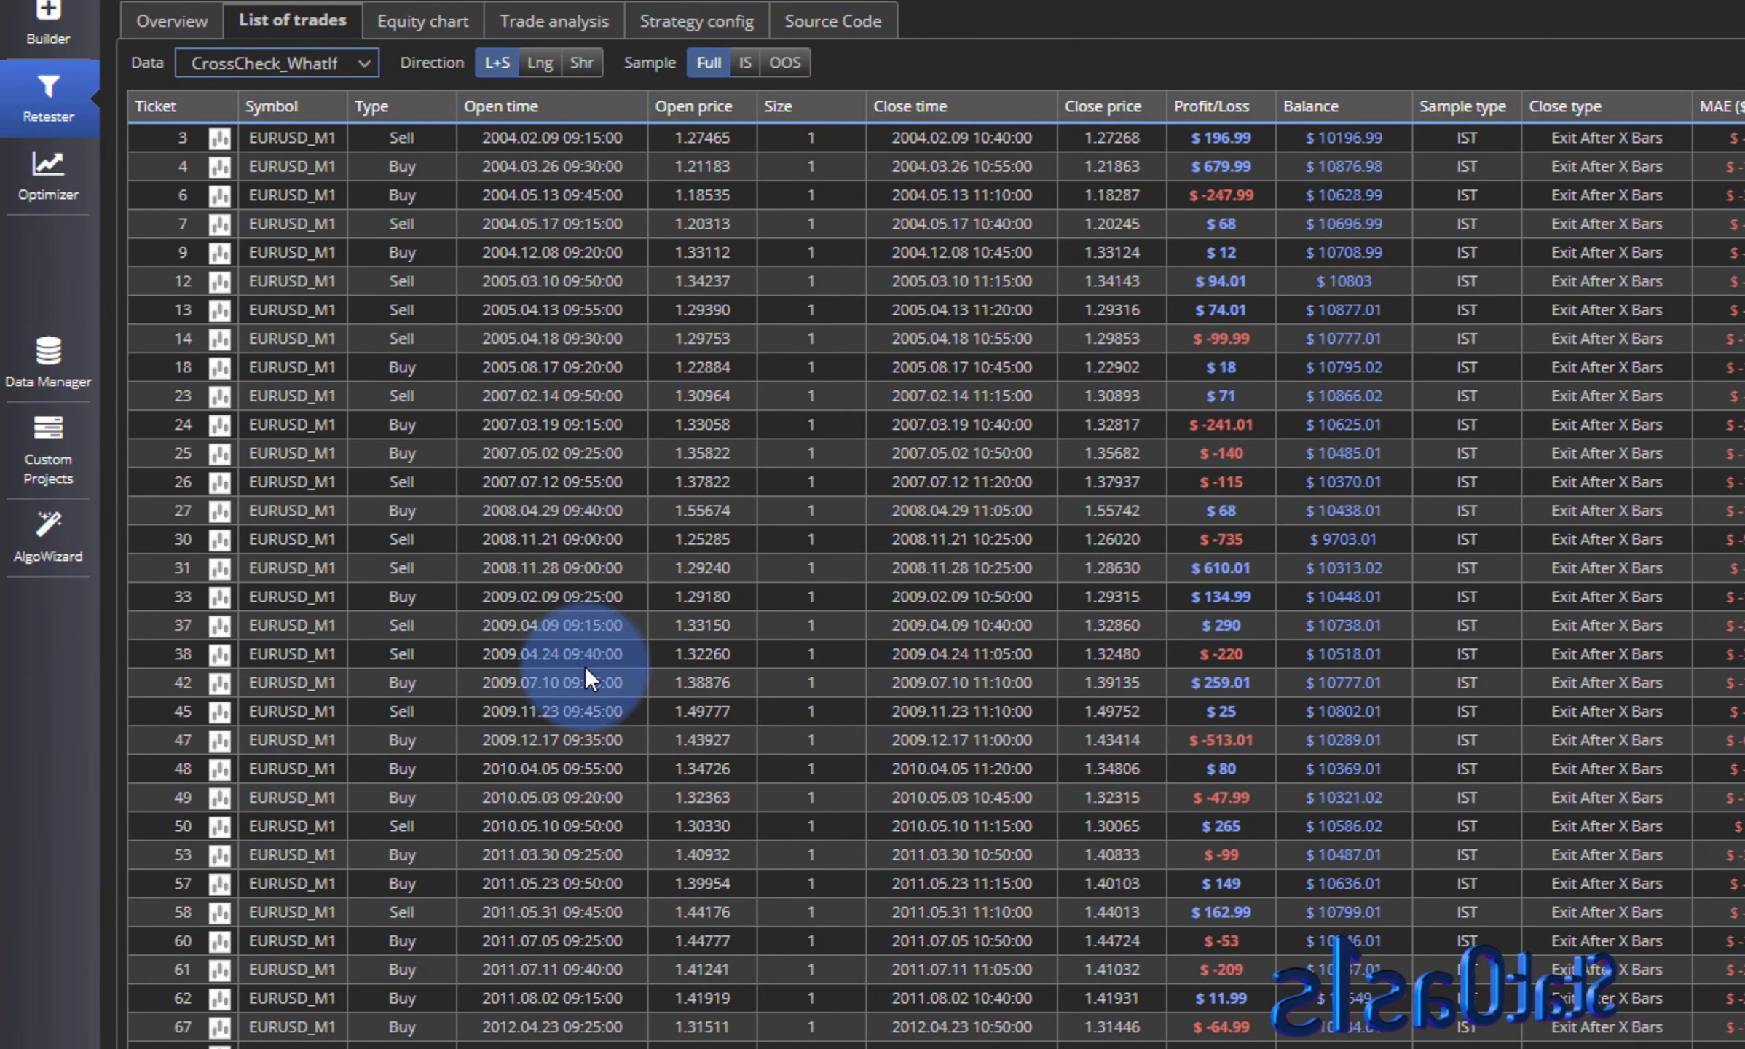
- Compare the P/L by hour chart in trade analysis between CrossCheck_WhatIf and the main EURUSD_M1/M5 backtest
{"action": "left_click", "coordinate": [557, 23]}
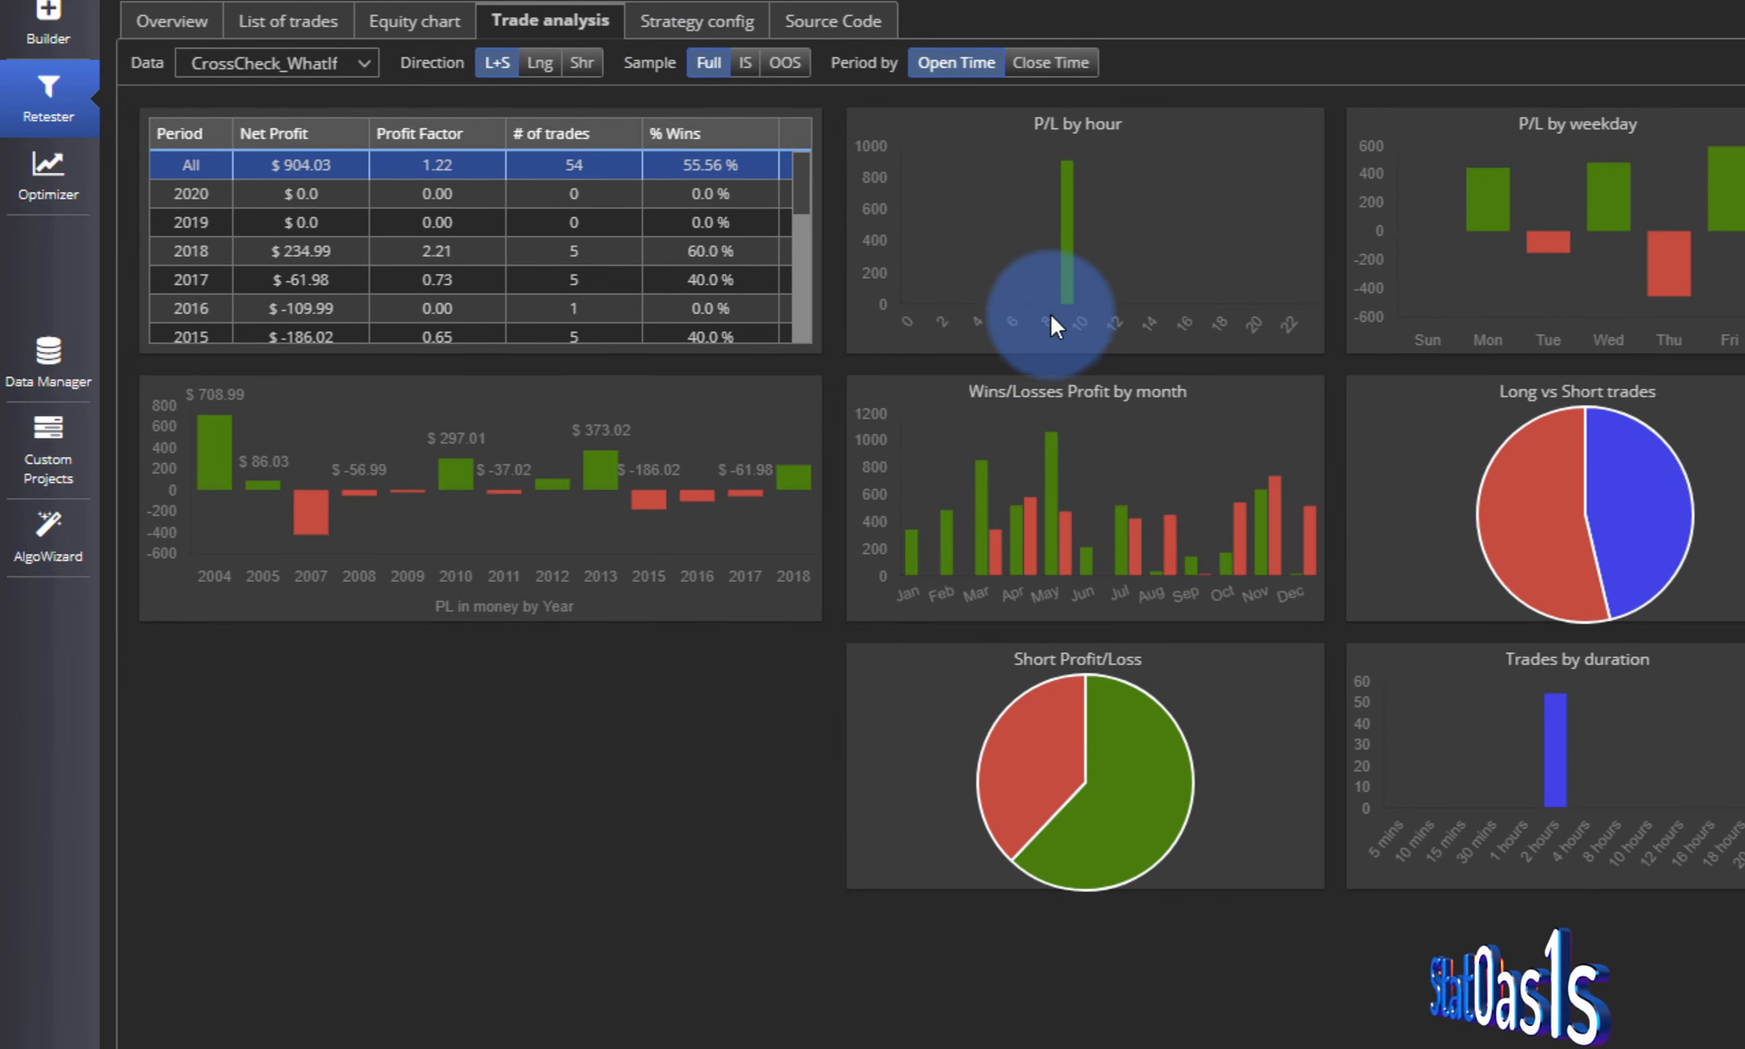
{"action": "mouse_move", "coordinate": [1061, 279]}
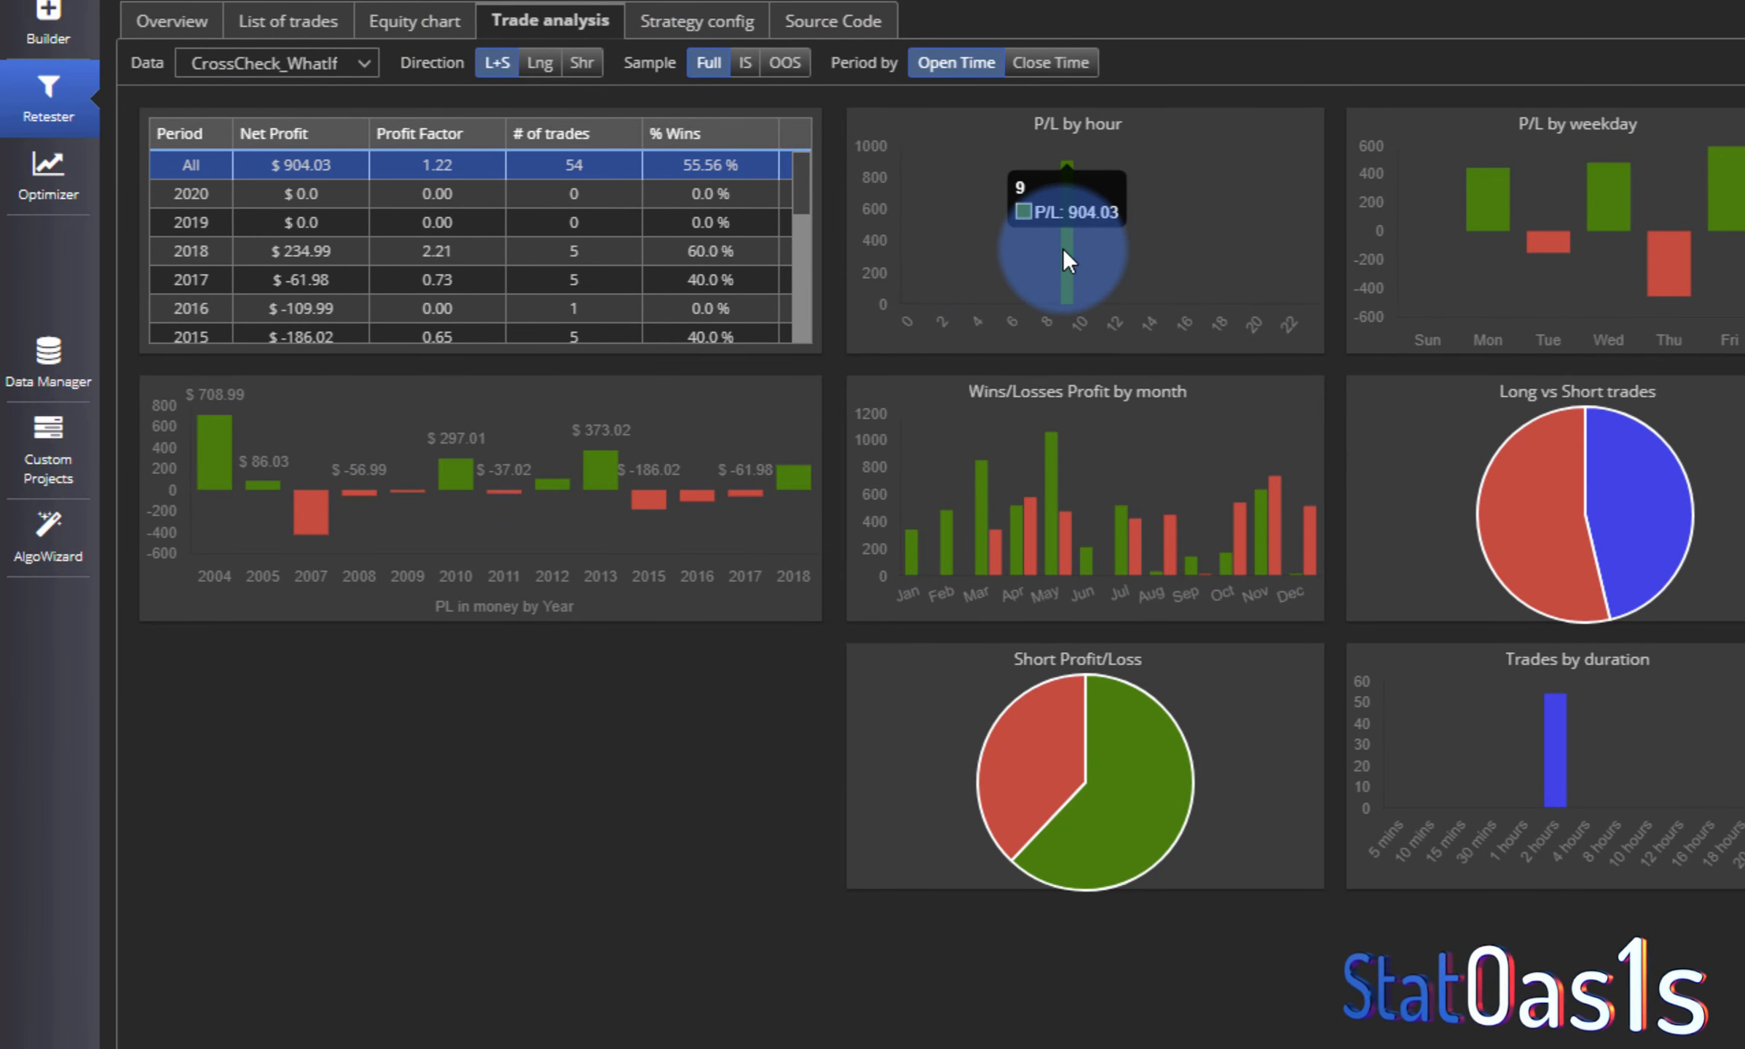
{"action": "left_click", "coordinate": [300, 64]}
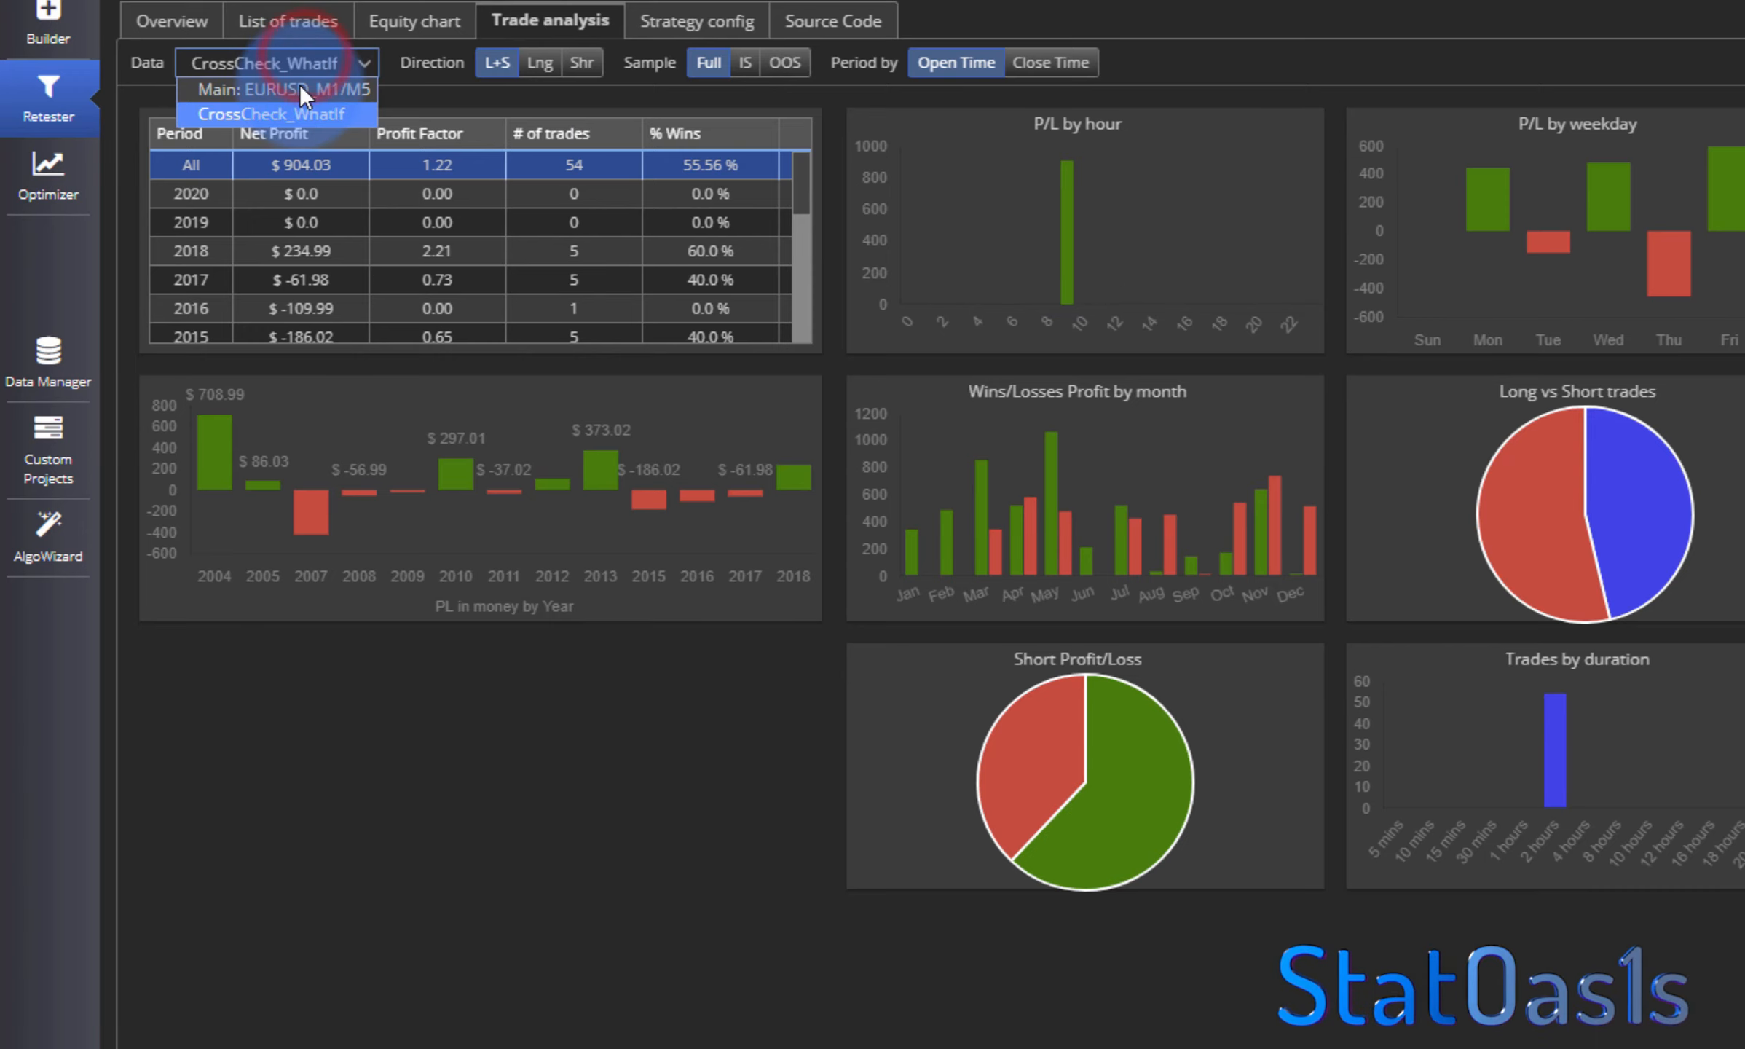
{"action": "left_click", "coordinate": [300, 89]}
{"action": "mouse_move", "coordinate": [968, 233]}
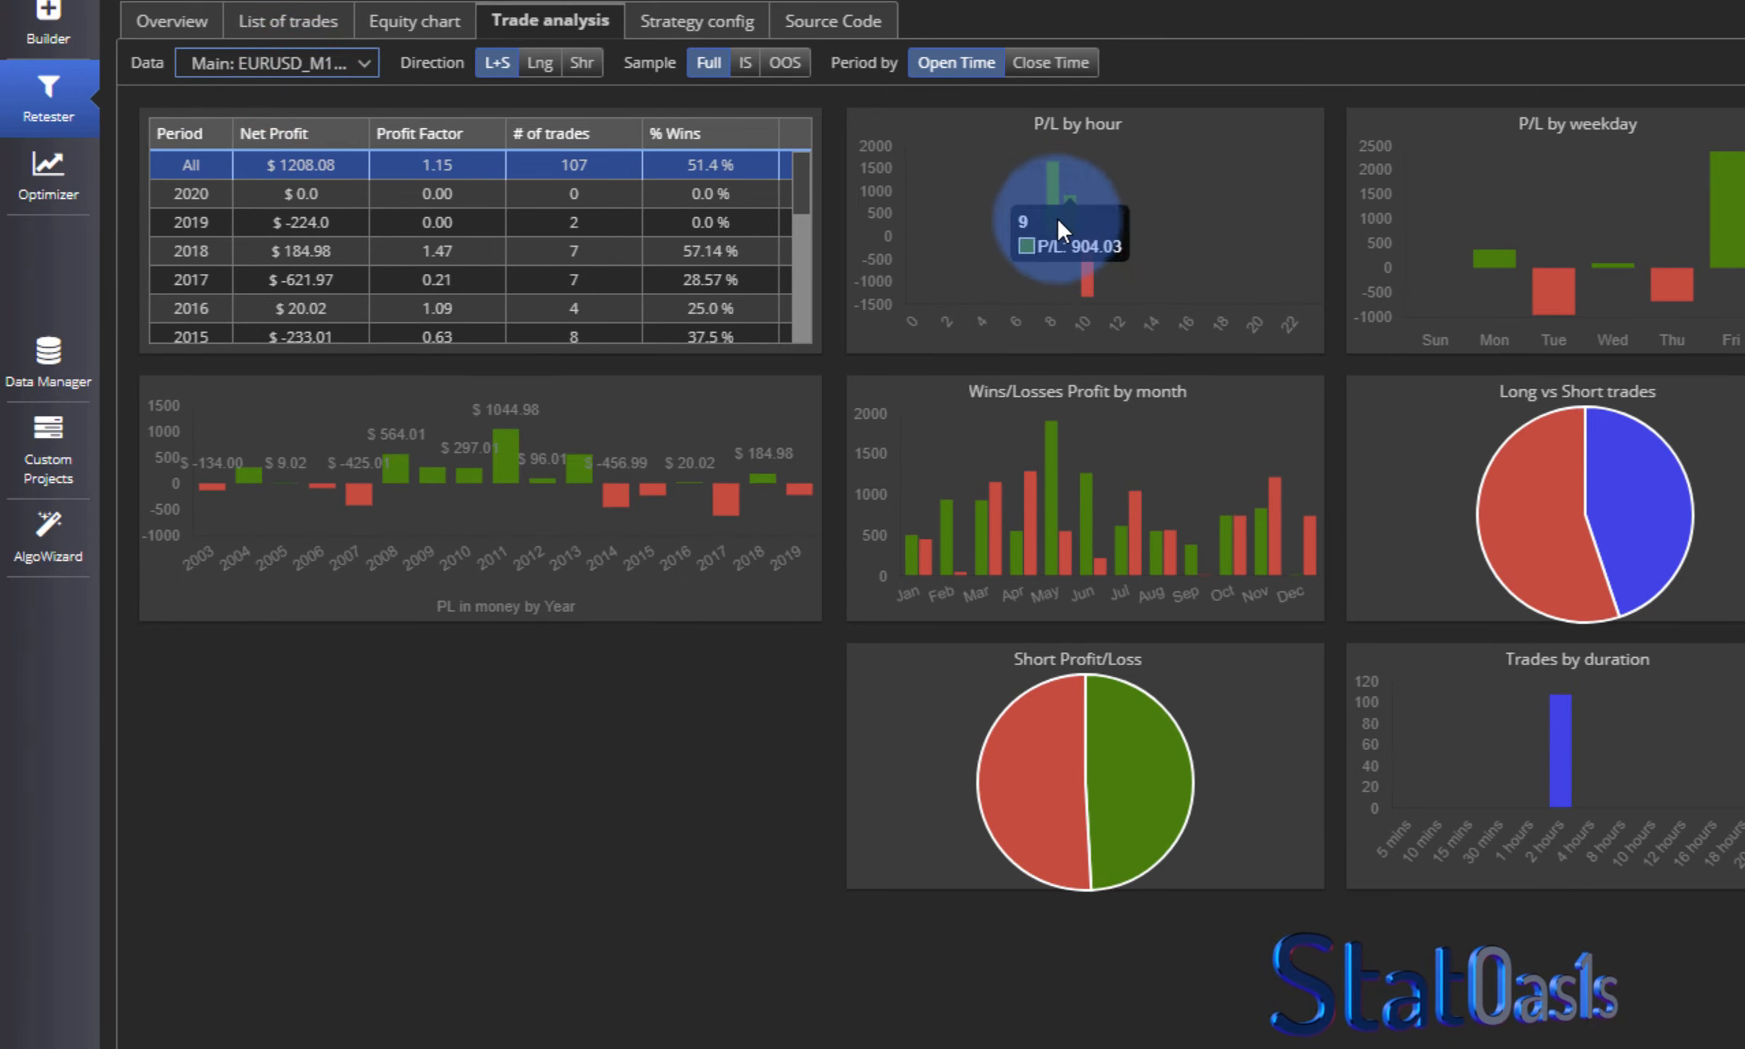
{"action": "mouse_move", "coordinate": [1056, 217]}
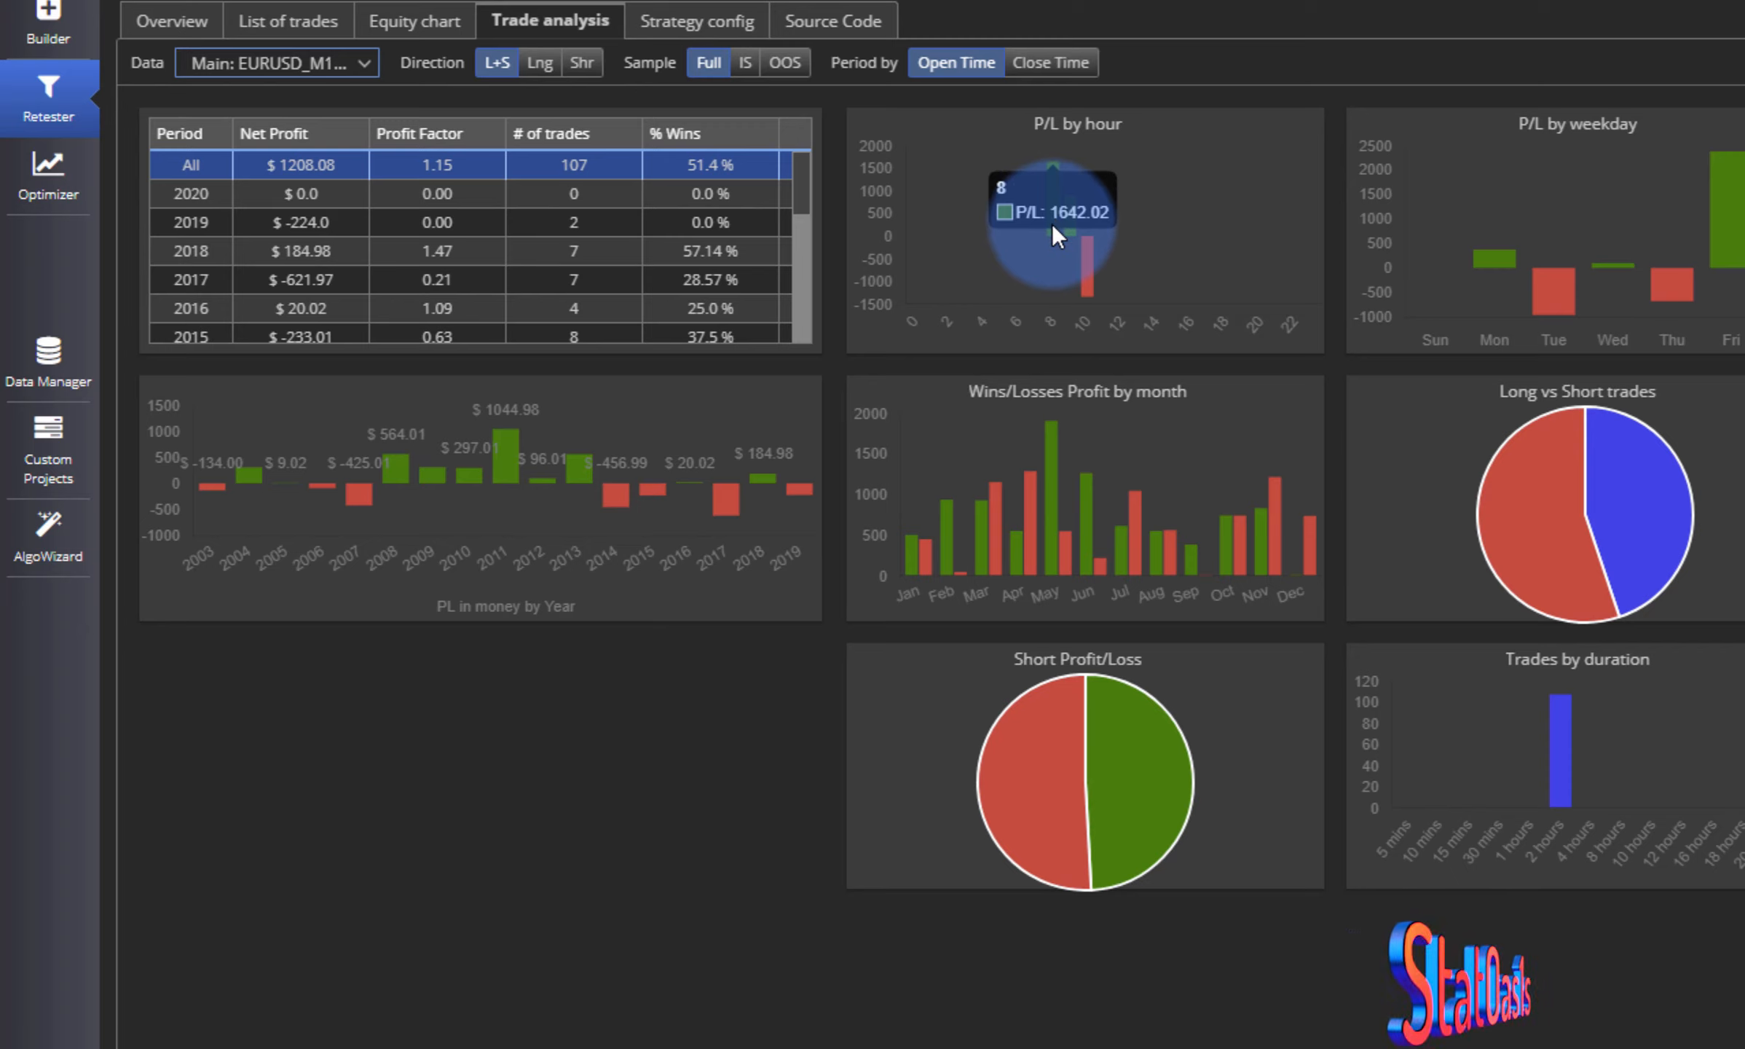
{"action": "mouse_move", "coordinate": [1083, 288]}
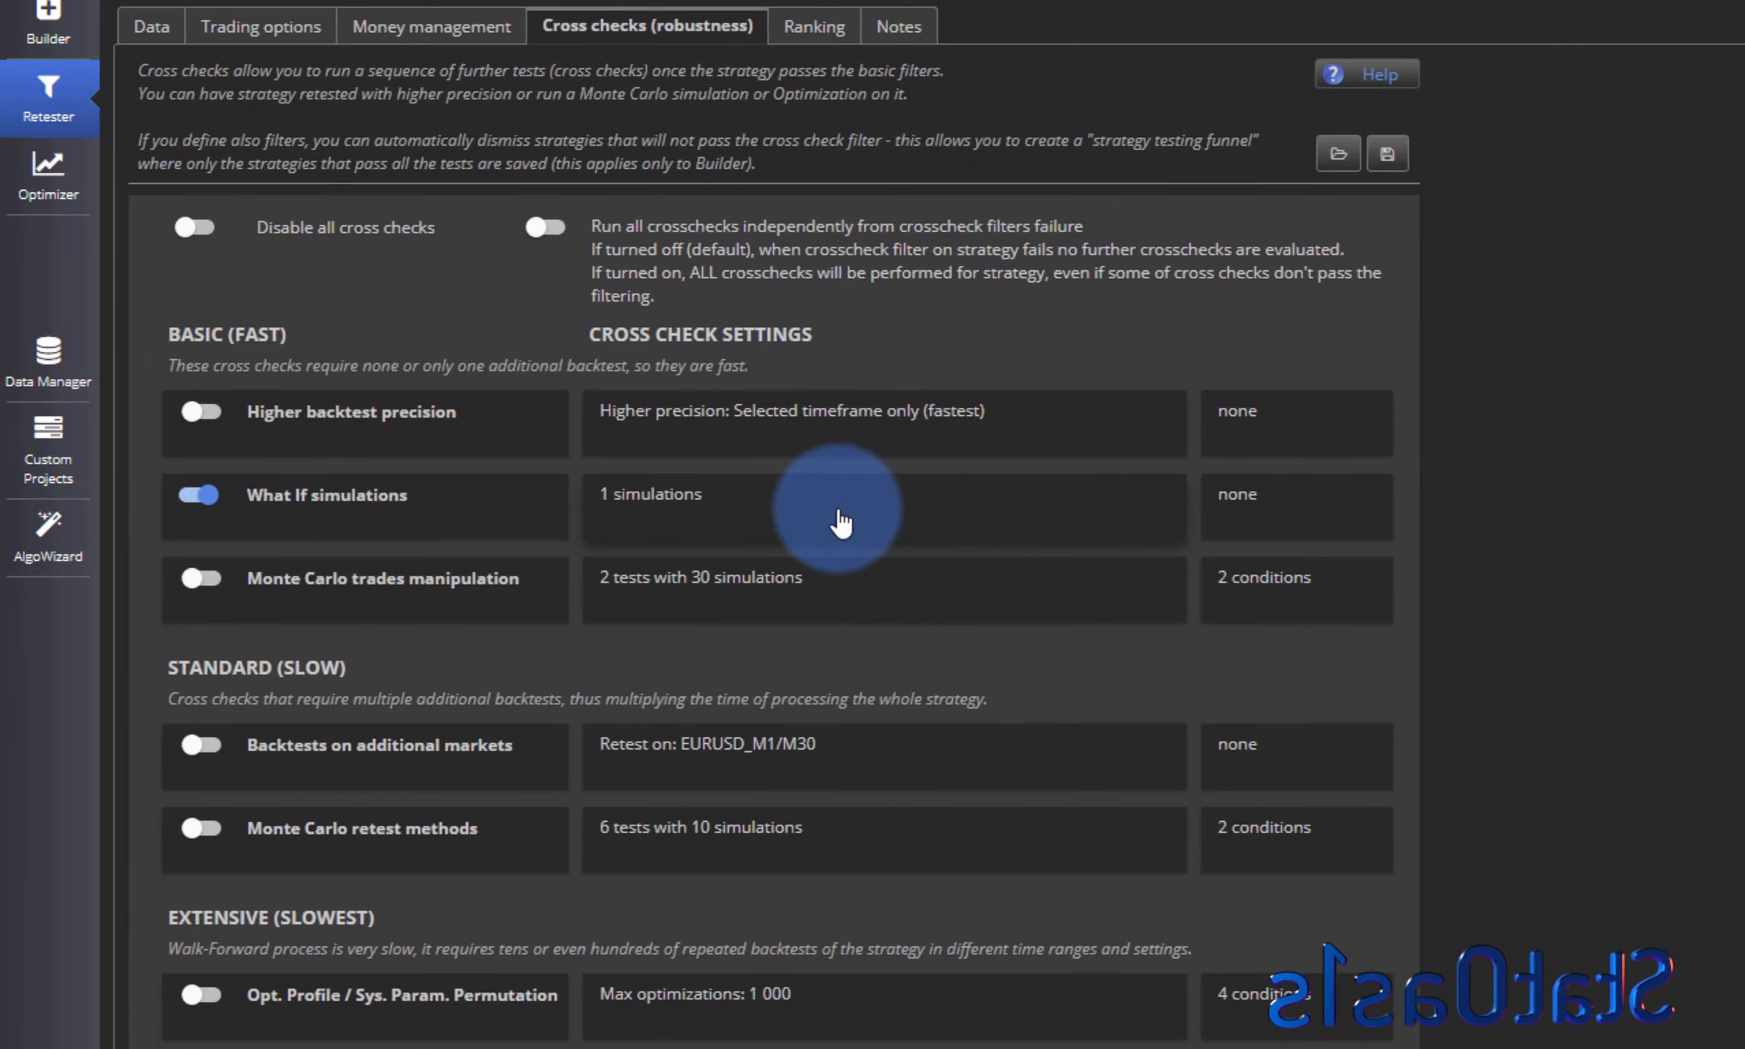
- Replace the Trade only in hours What If simulation with Exclude 5% trades with lowest profit, and switch it to the biggest profit variant
{"action": "left_click", "coordinate": [837, 510]}
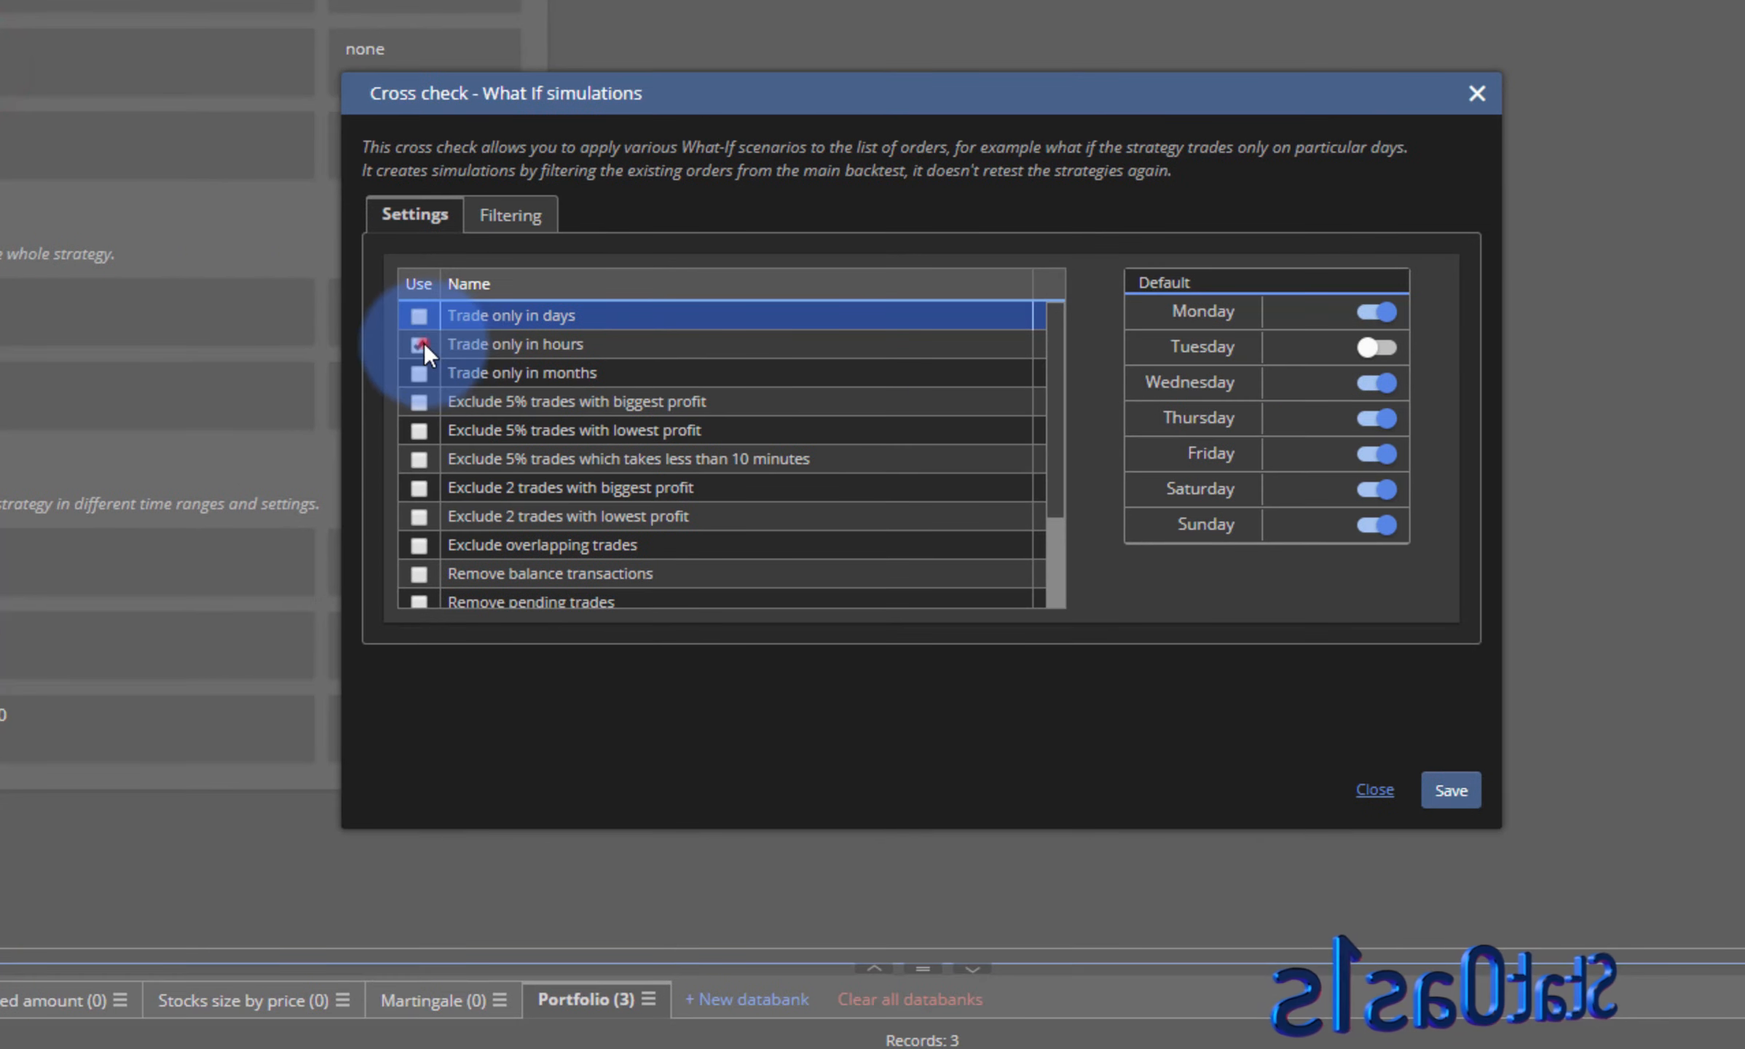
{"action": "left_click", "coordinate": [1293, 787]}
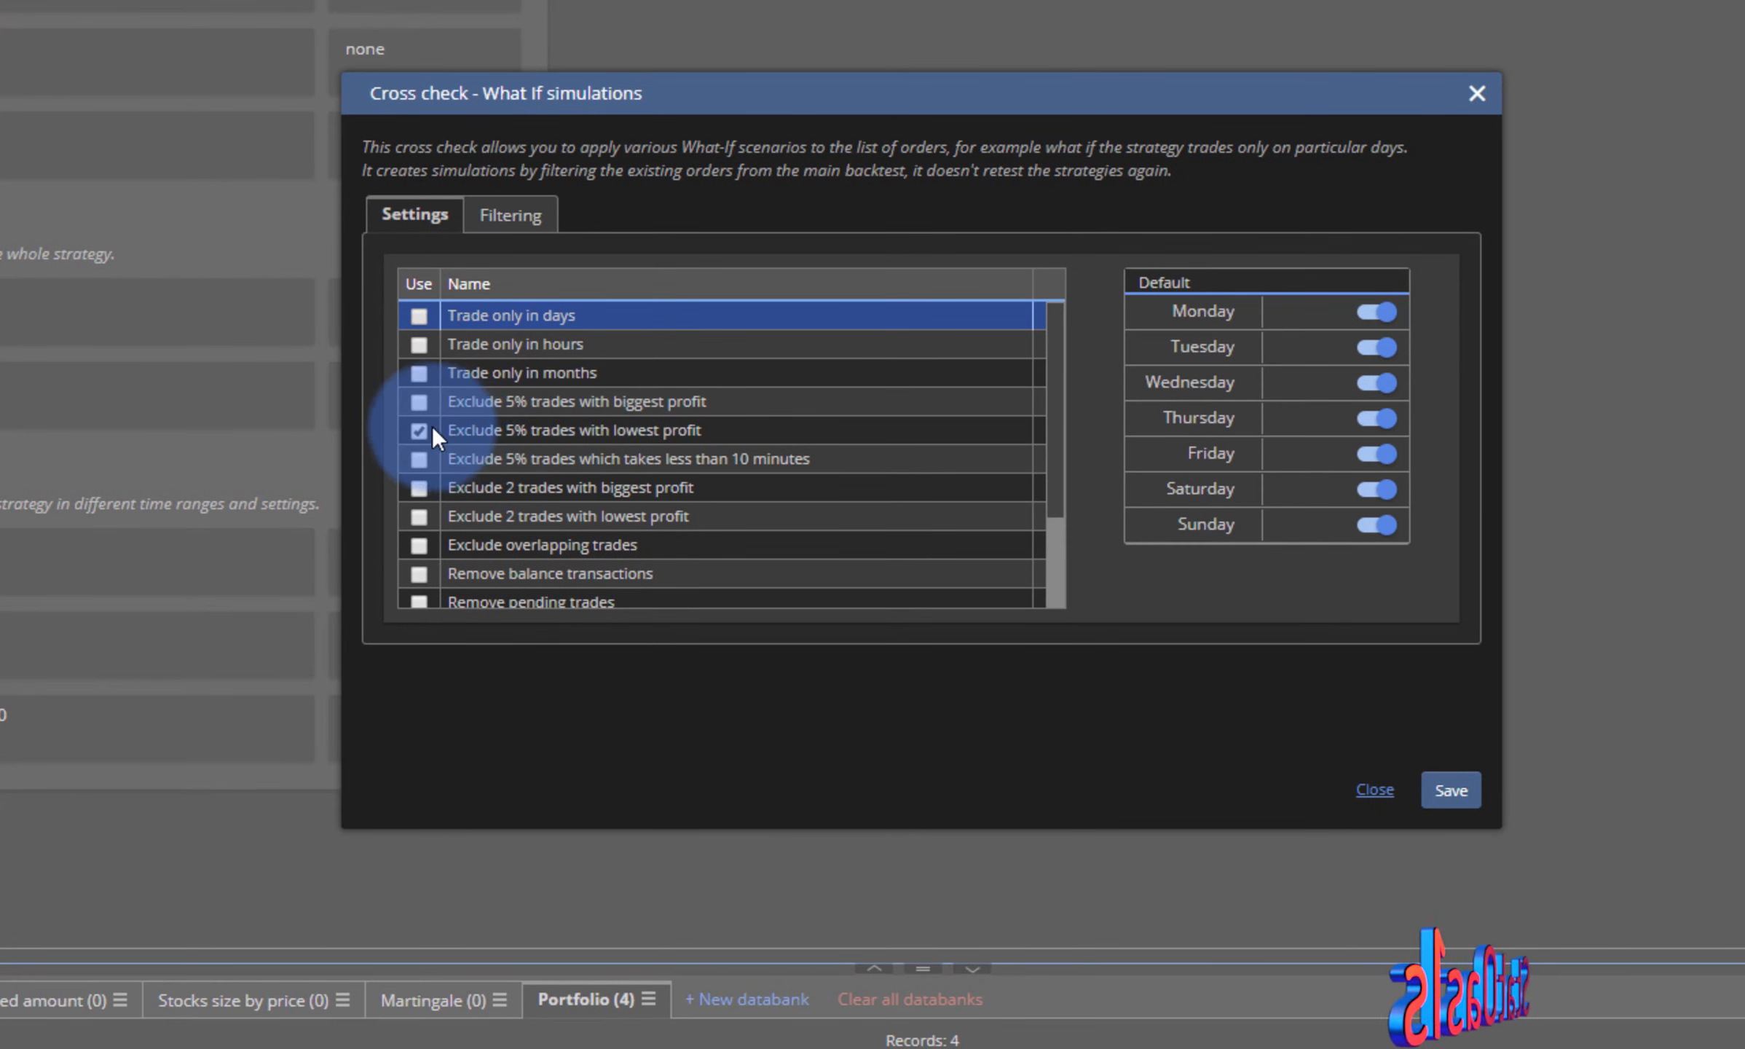
{"action": "left_click", "coordinate": [415, 421]}
{"action": "left_click", "coordinate": [422, 397]}
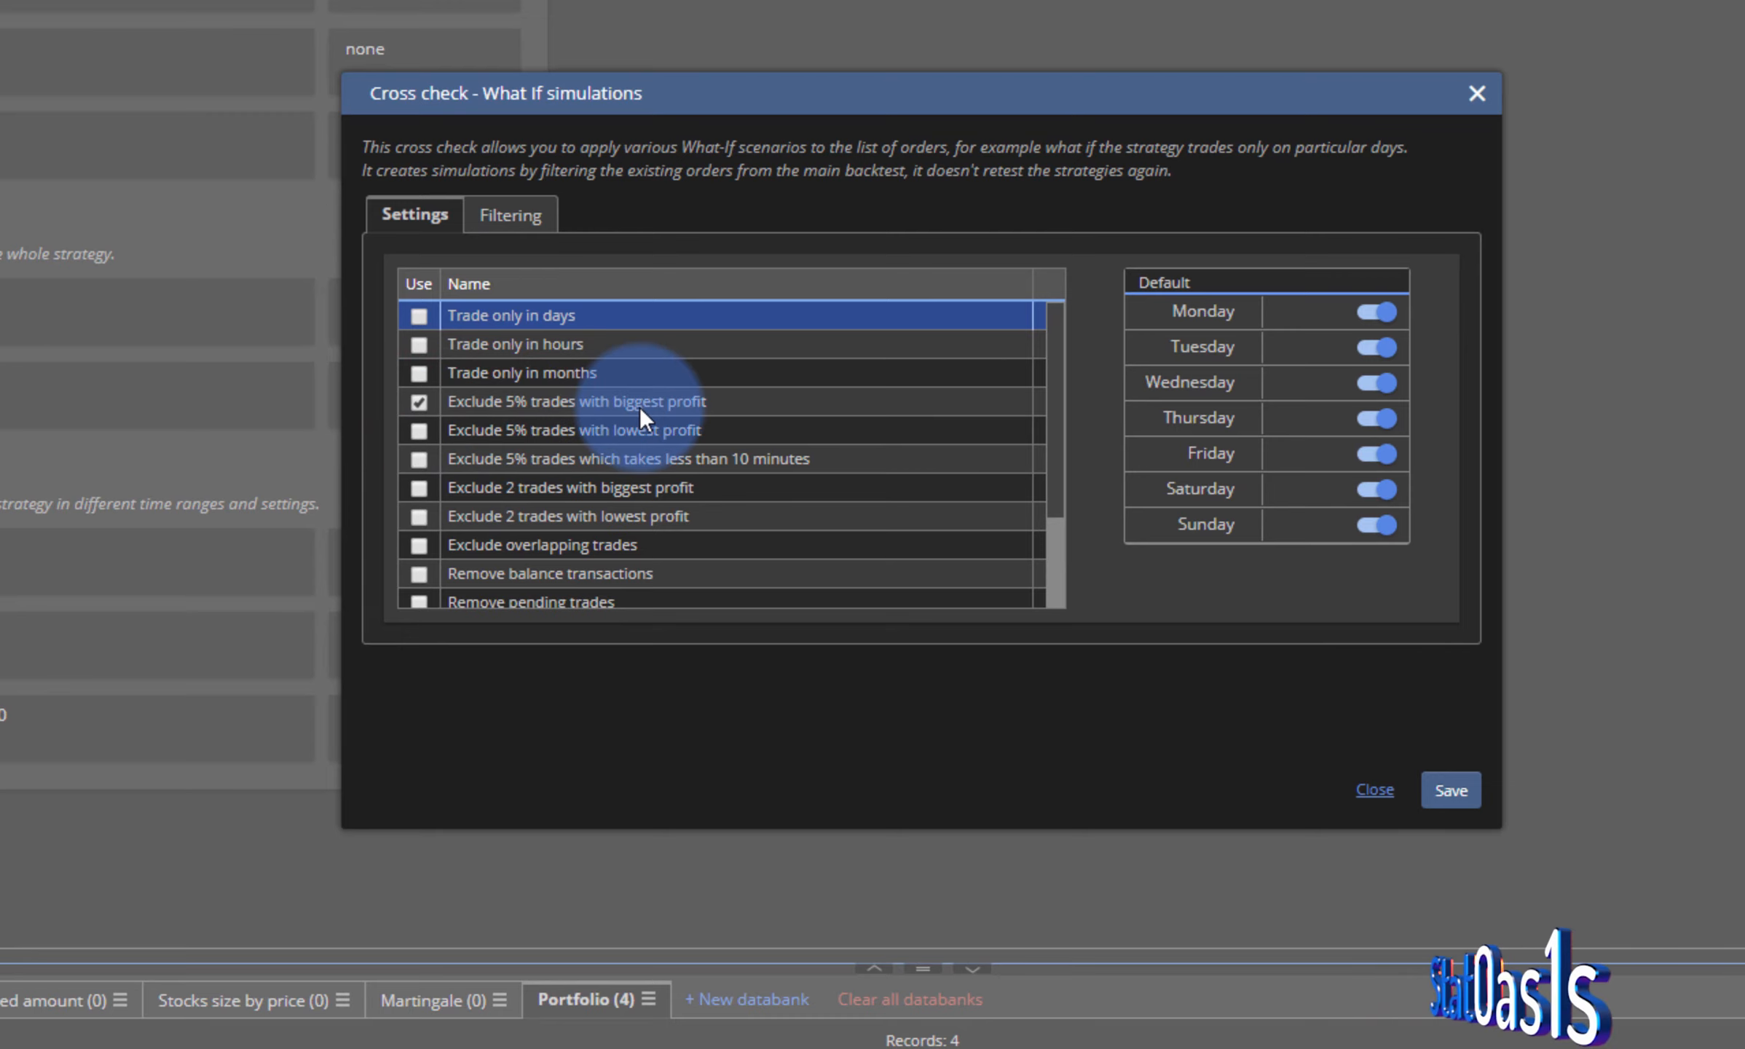
- Enable only Take every second trade among the What If simulations and save the cross check settings
{"action": "left_click", "coordinate": [1059, 545]}
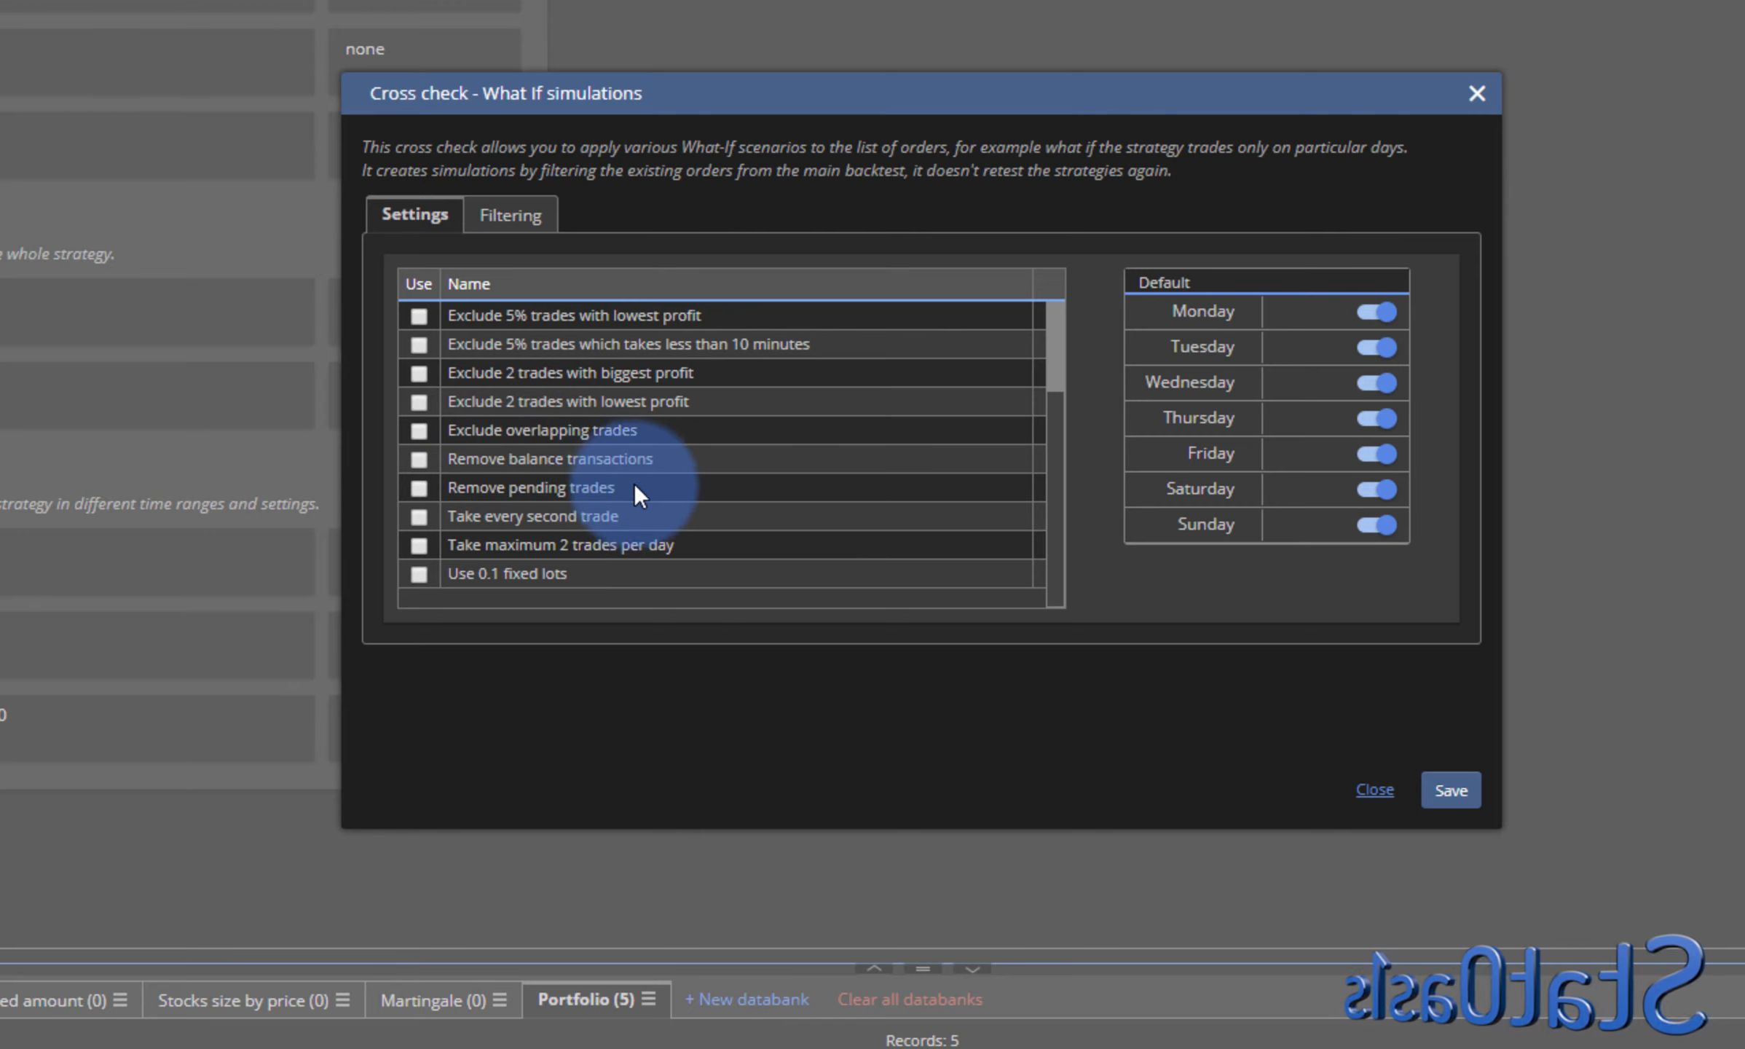
{"action": "left_click", "coordinate": [419, 515]}
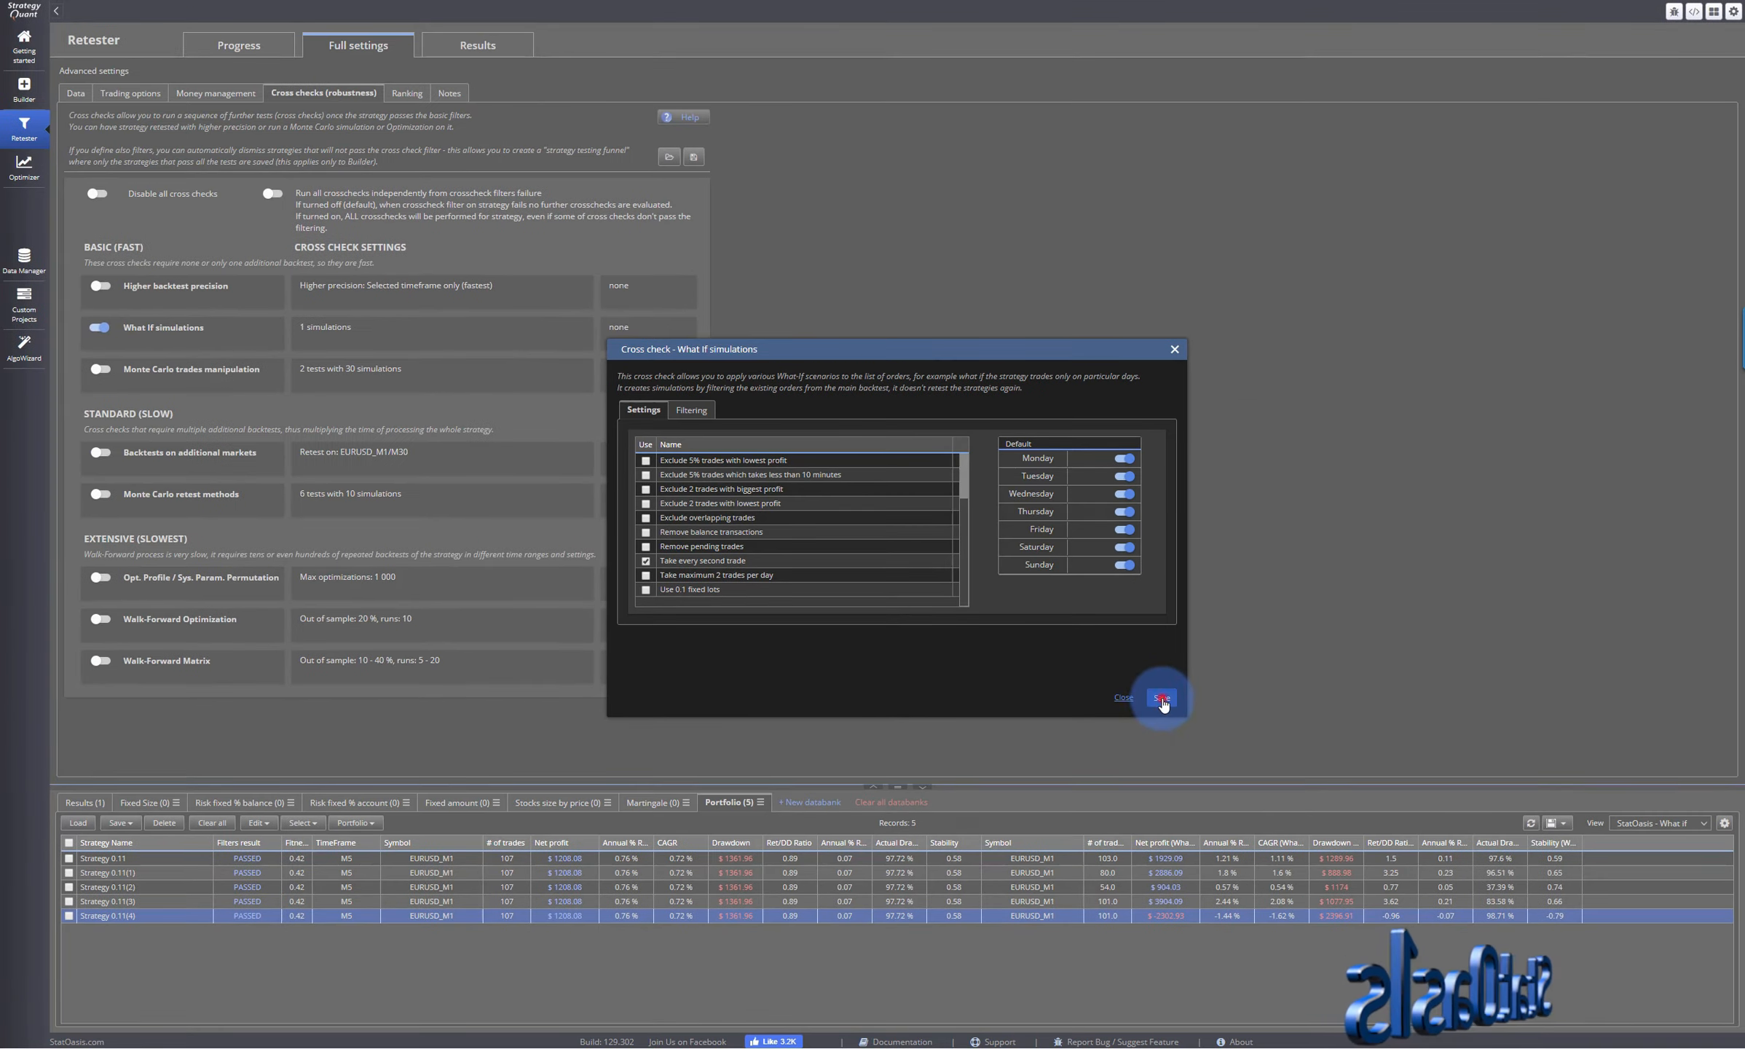
{"action": "left_click", "coordinate": [1162, 699]}
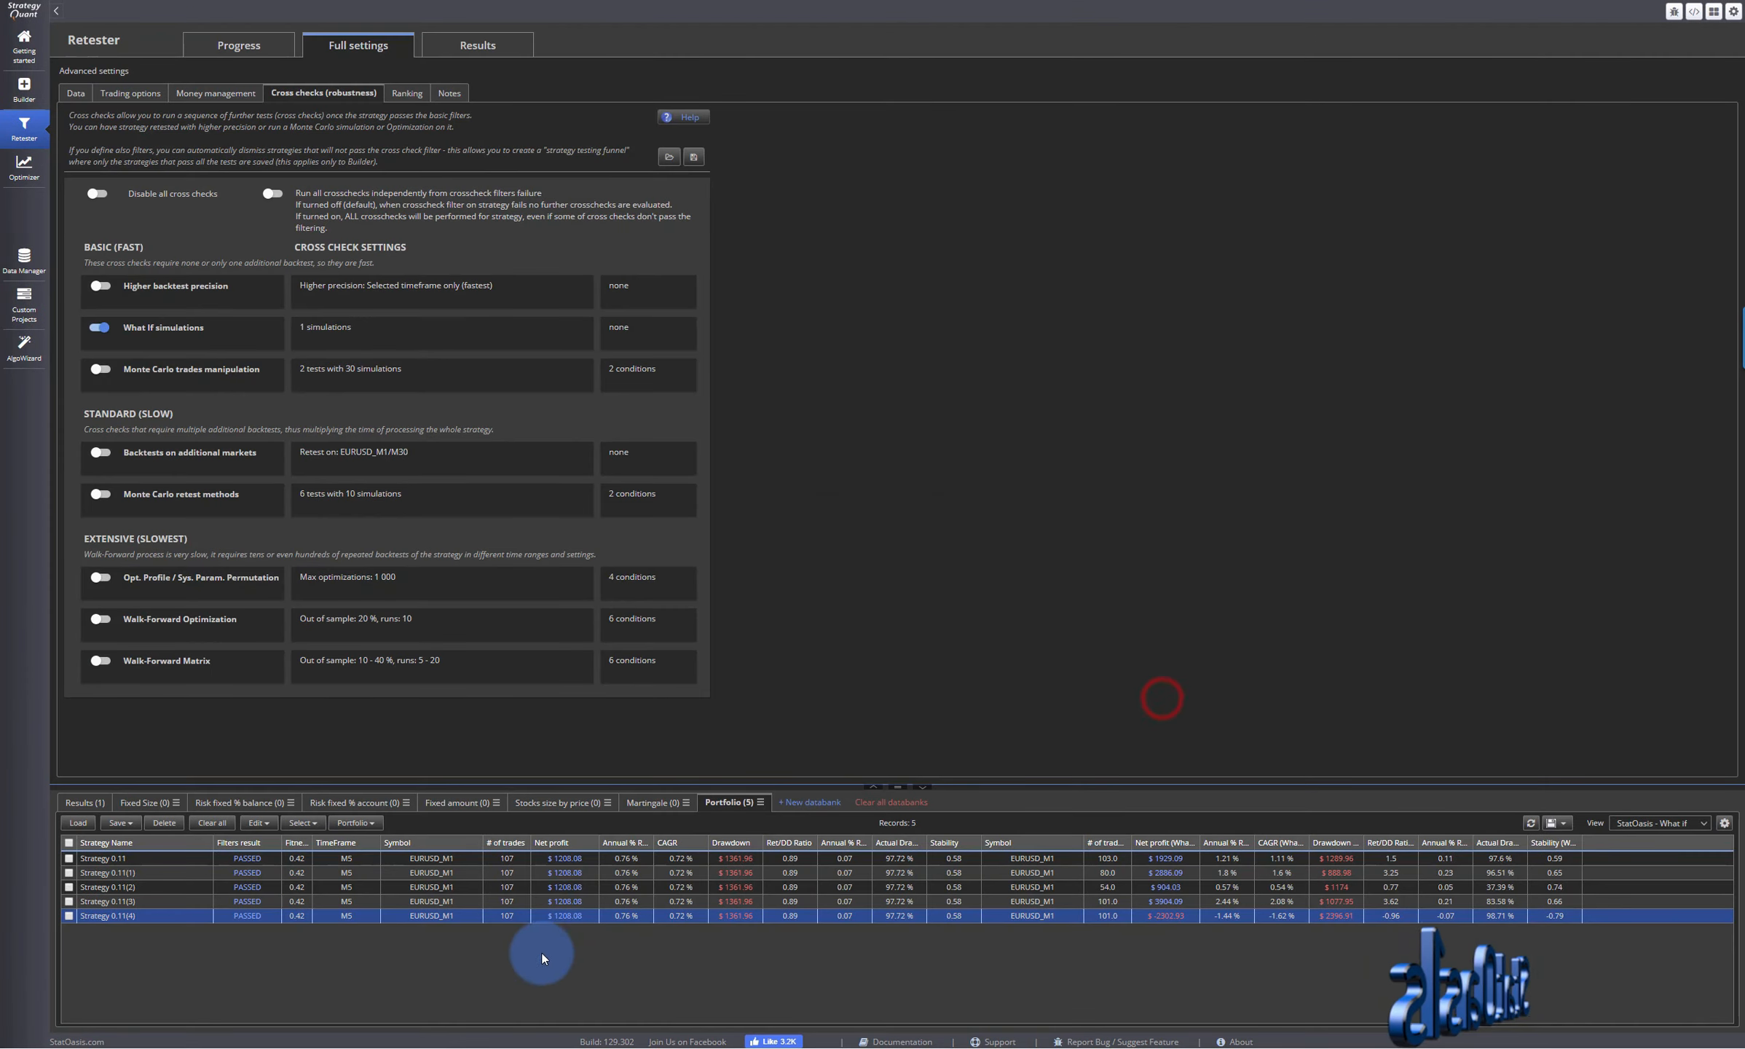
- Run the retest with Take every second trade and check the newest Portfolio result's What If number of trades
{"action": "left_click", "coordinate": [247, 46]}
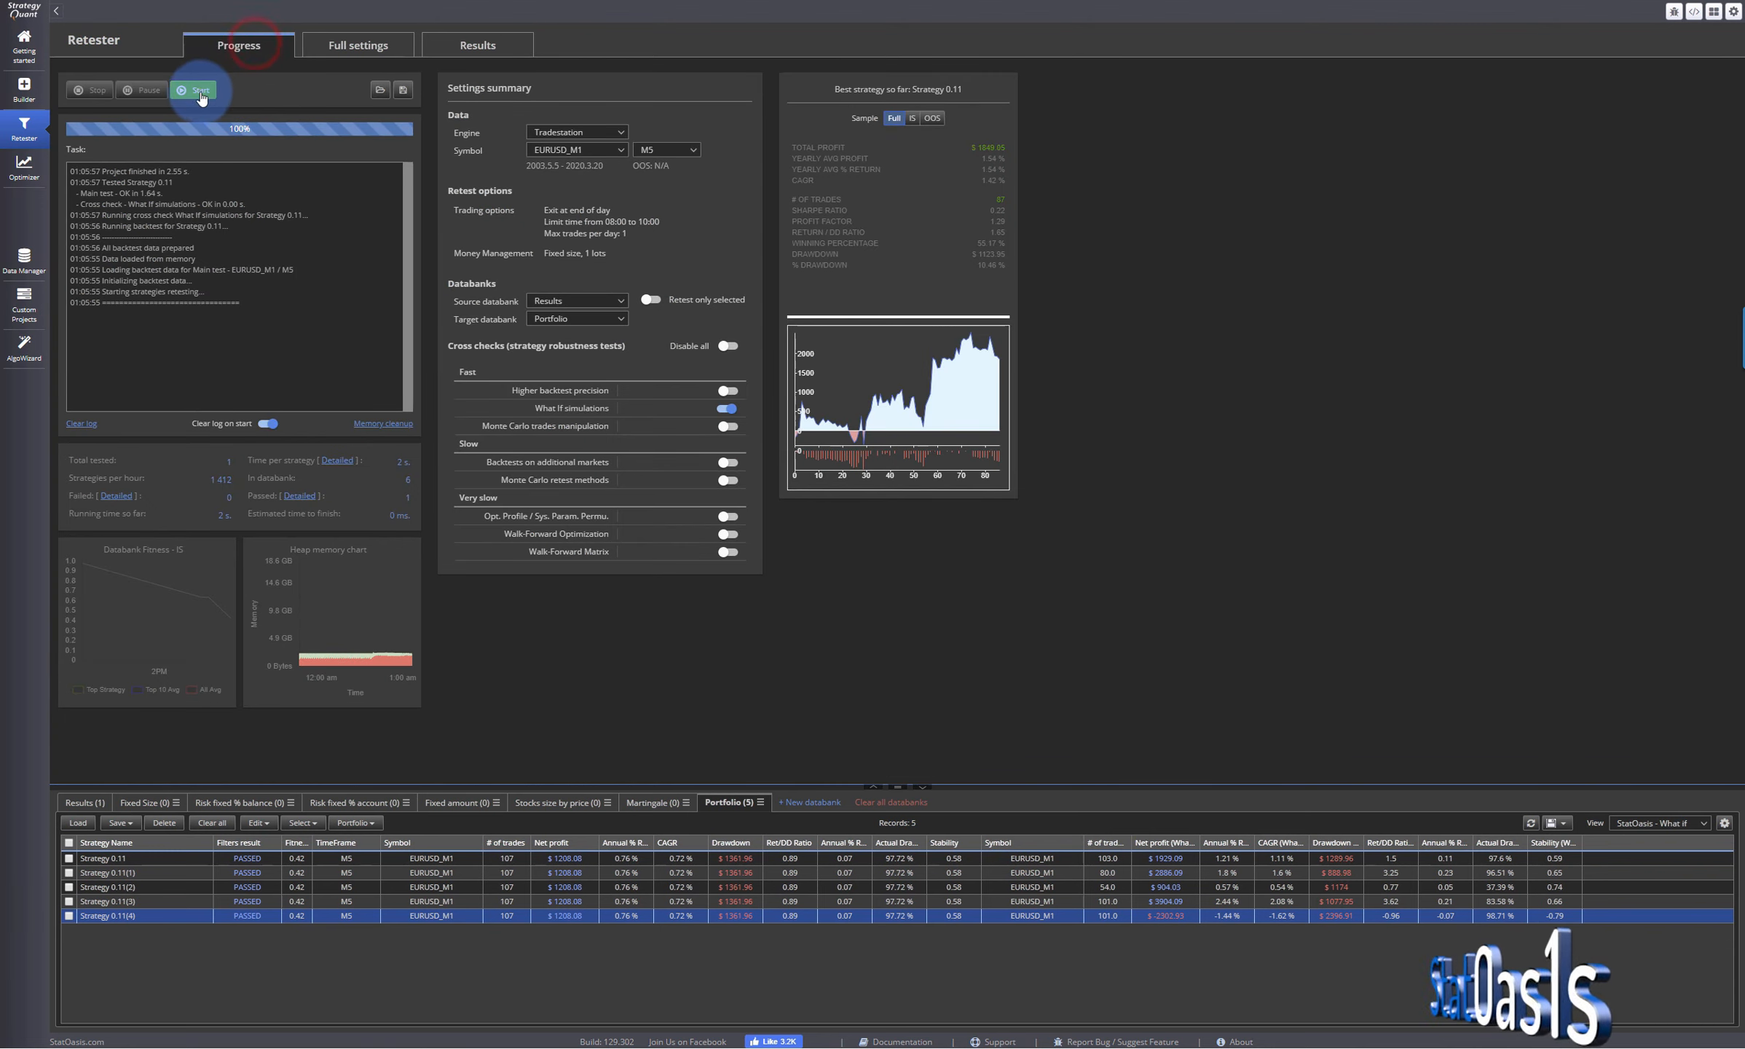
{"action": "left_click", "coordinate": [193, 90]}
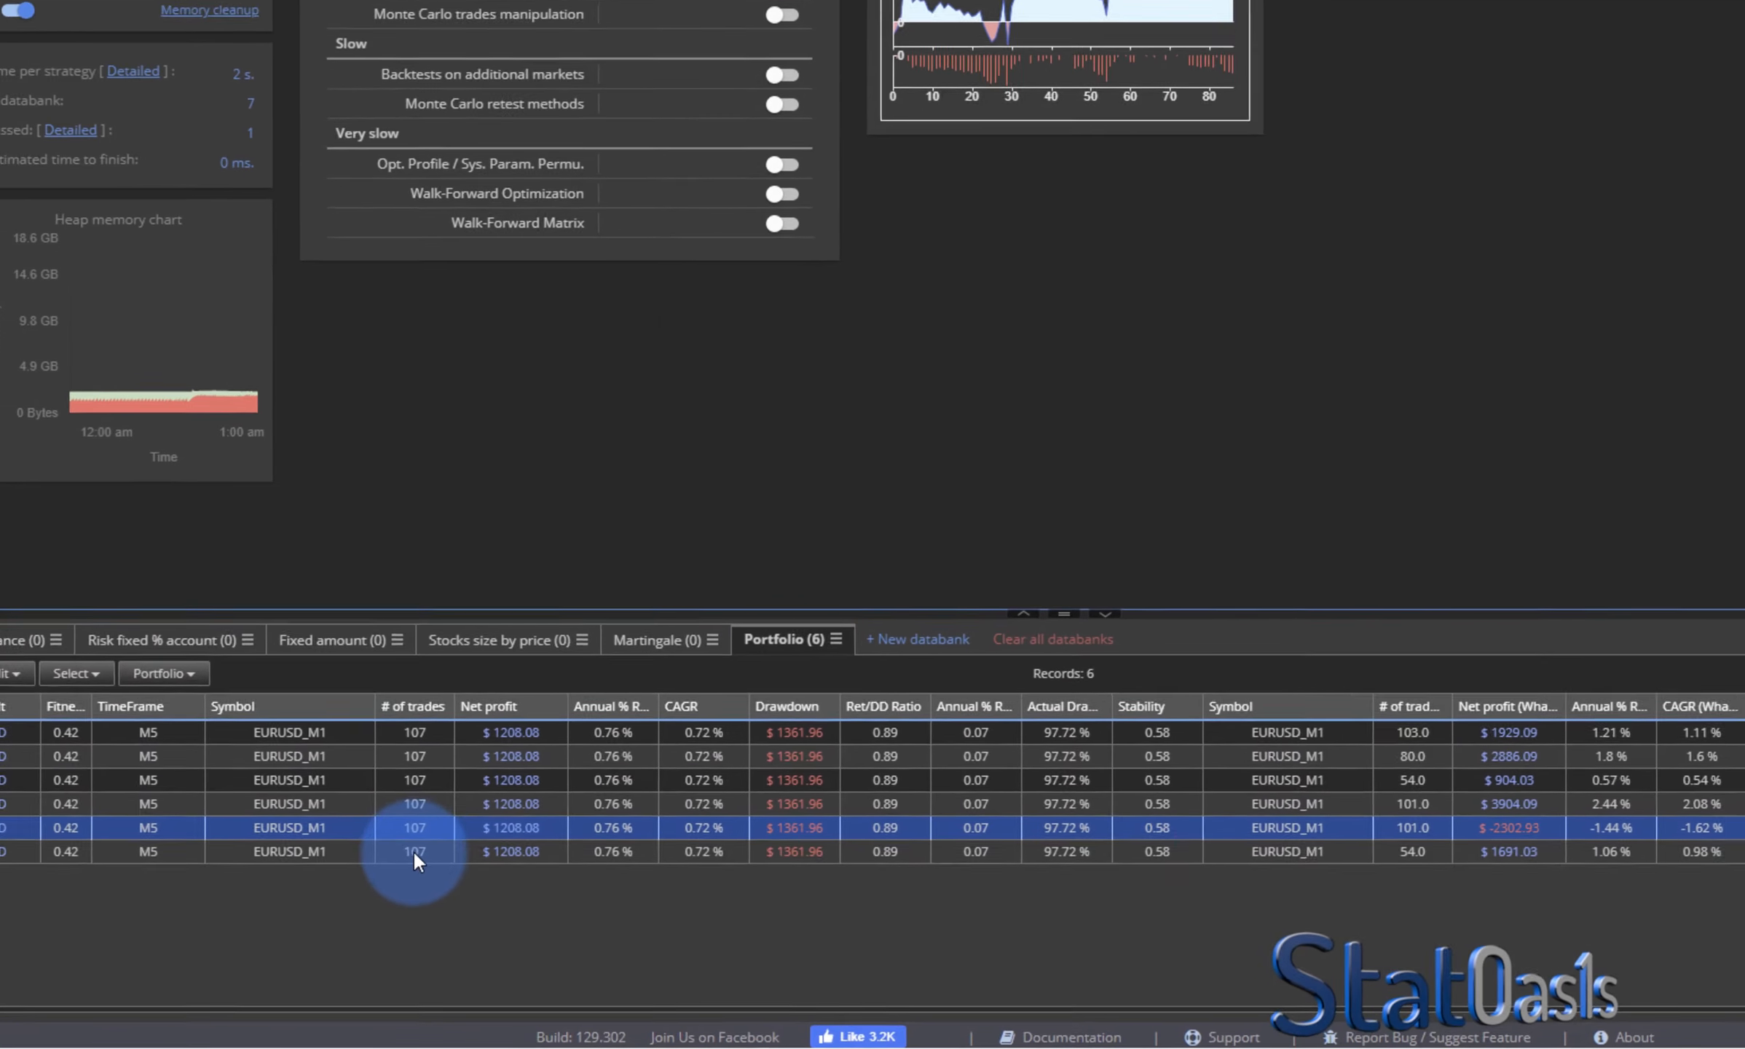
{"action": "left_click", "coordinate": [507, 930]}
{"action": "left_click", "coordinate": [1423, 848]}
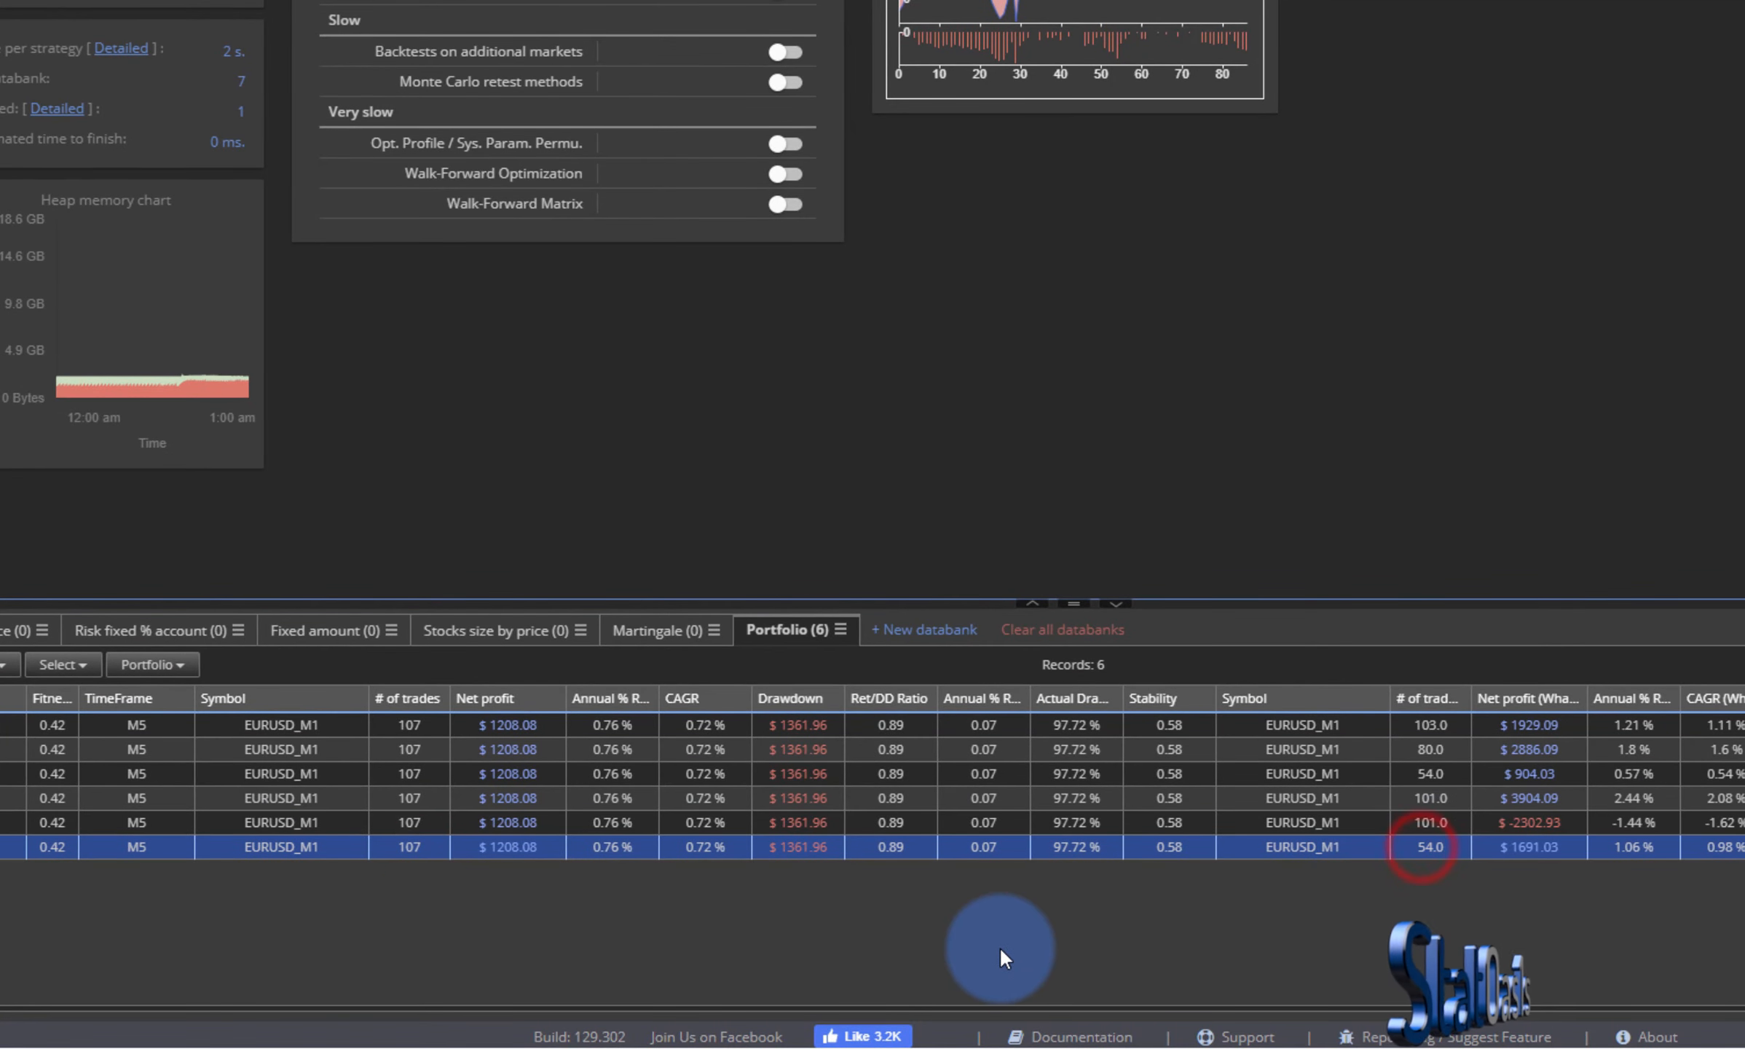
- Set the fixed lots What If simulation's size to 0.2 and disable Take every second trade
{"action": "left_click", "coordinate": [401, 326]}
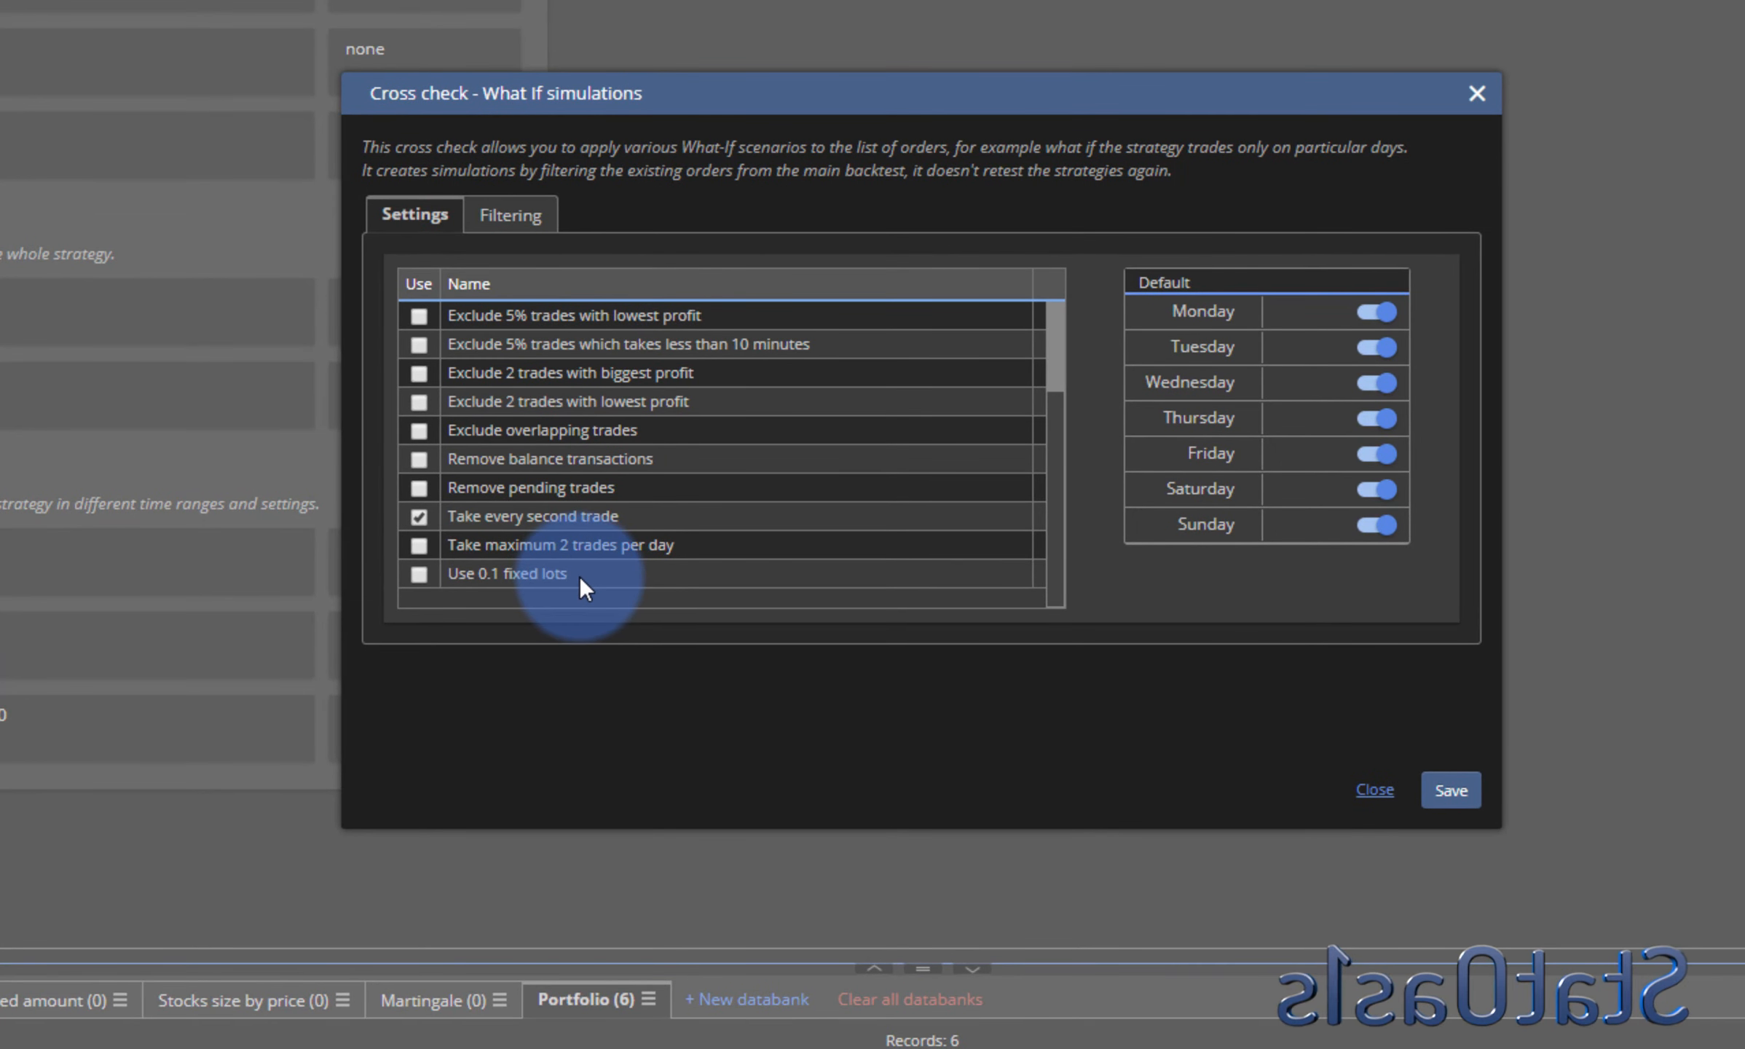
{"action": "left_click", "coordinate": [580, 575]}
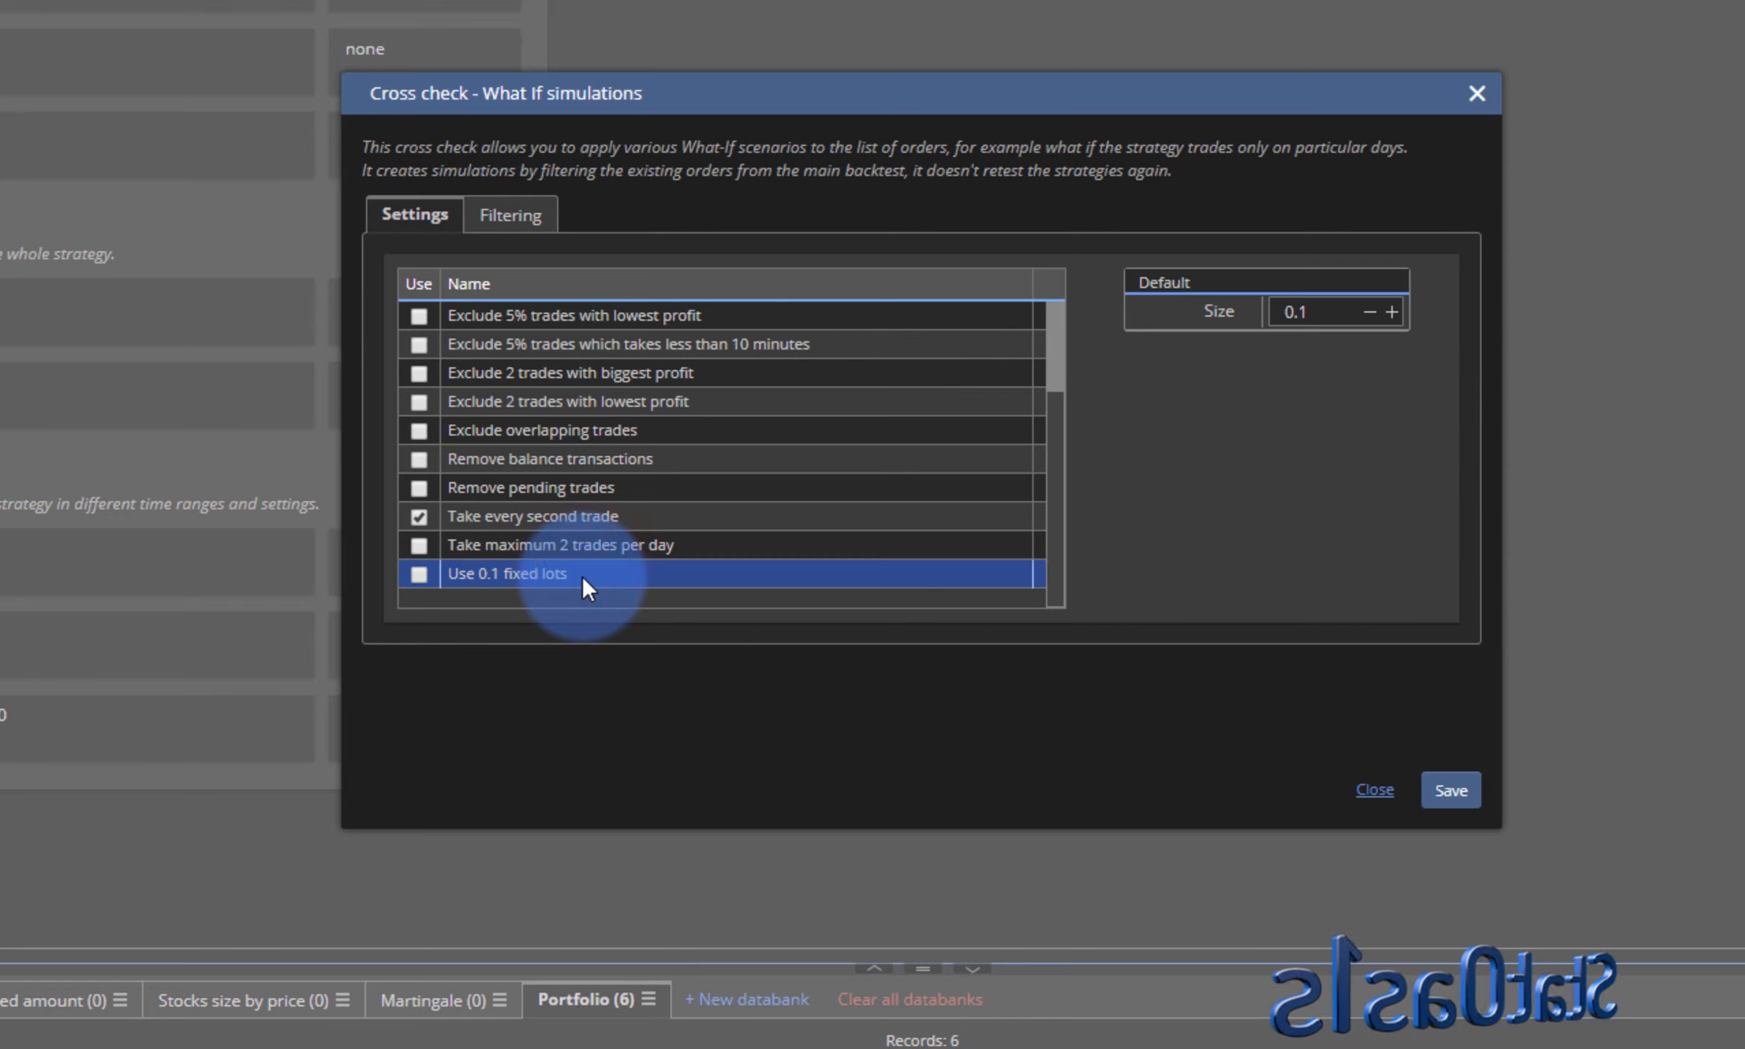
{"action": "double_click", "coordinate": [1304, 312]}
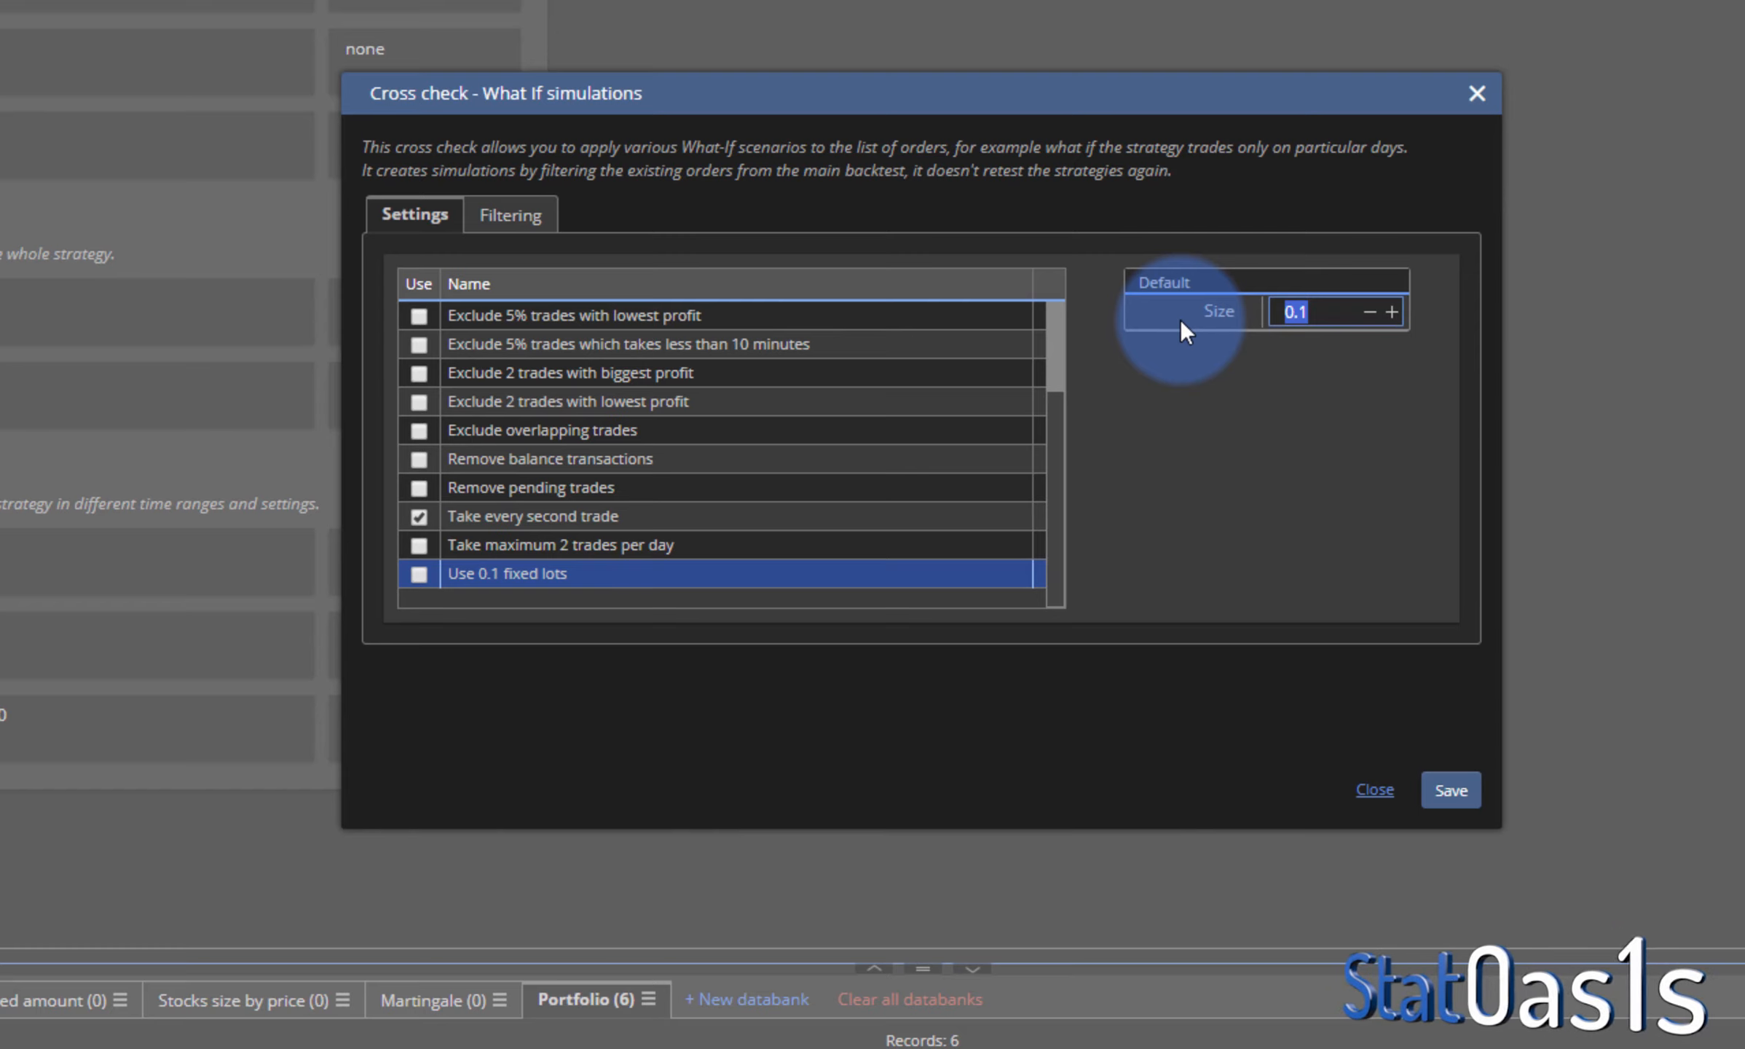
{"action": "type", "text": "5"}
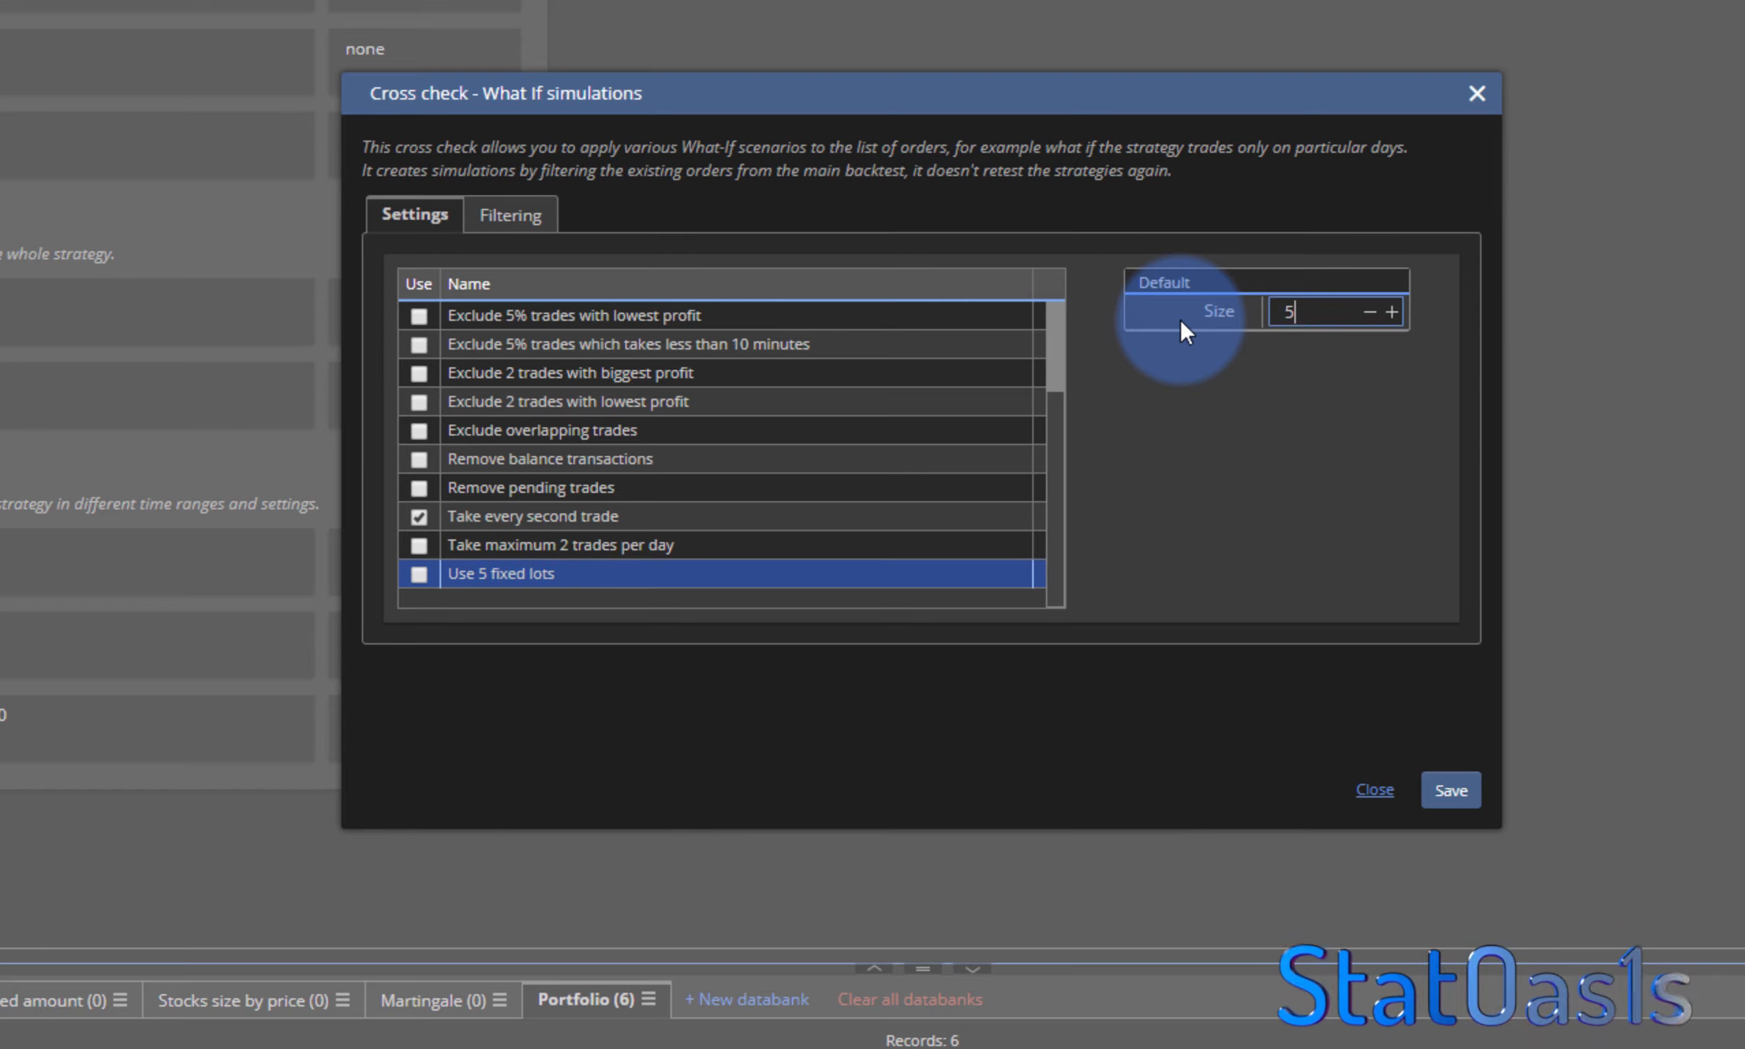
{"action": "type", "text": "0.2"}
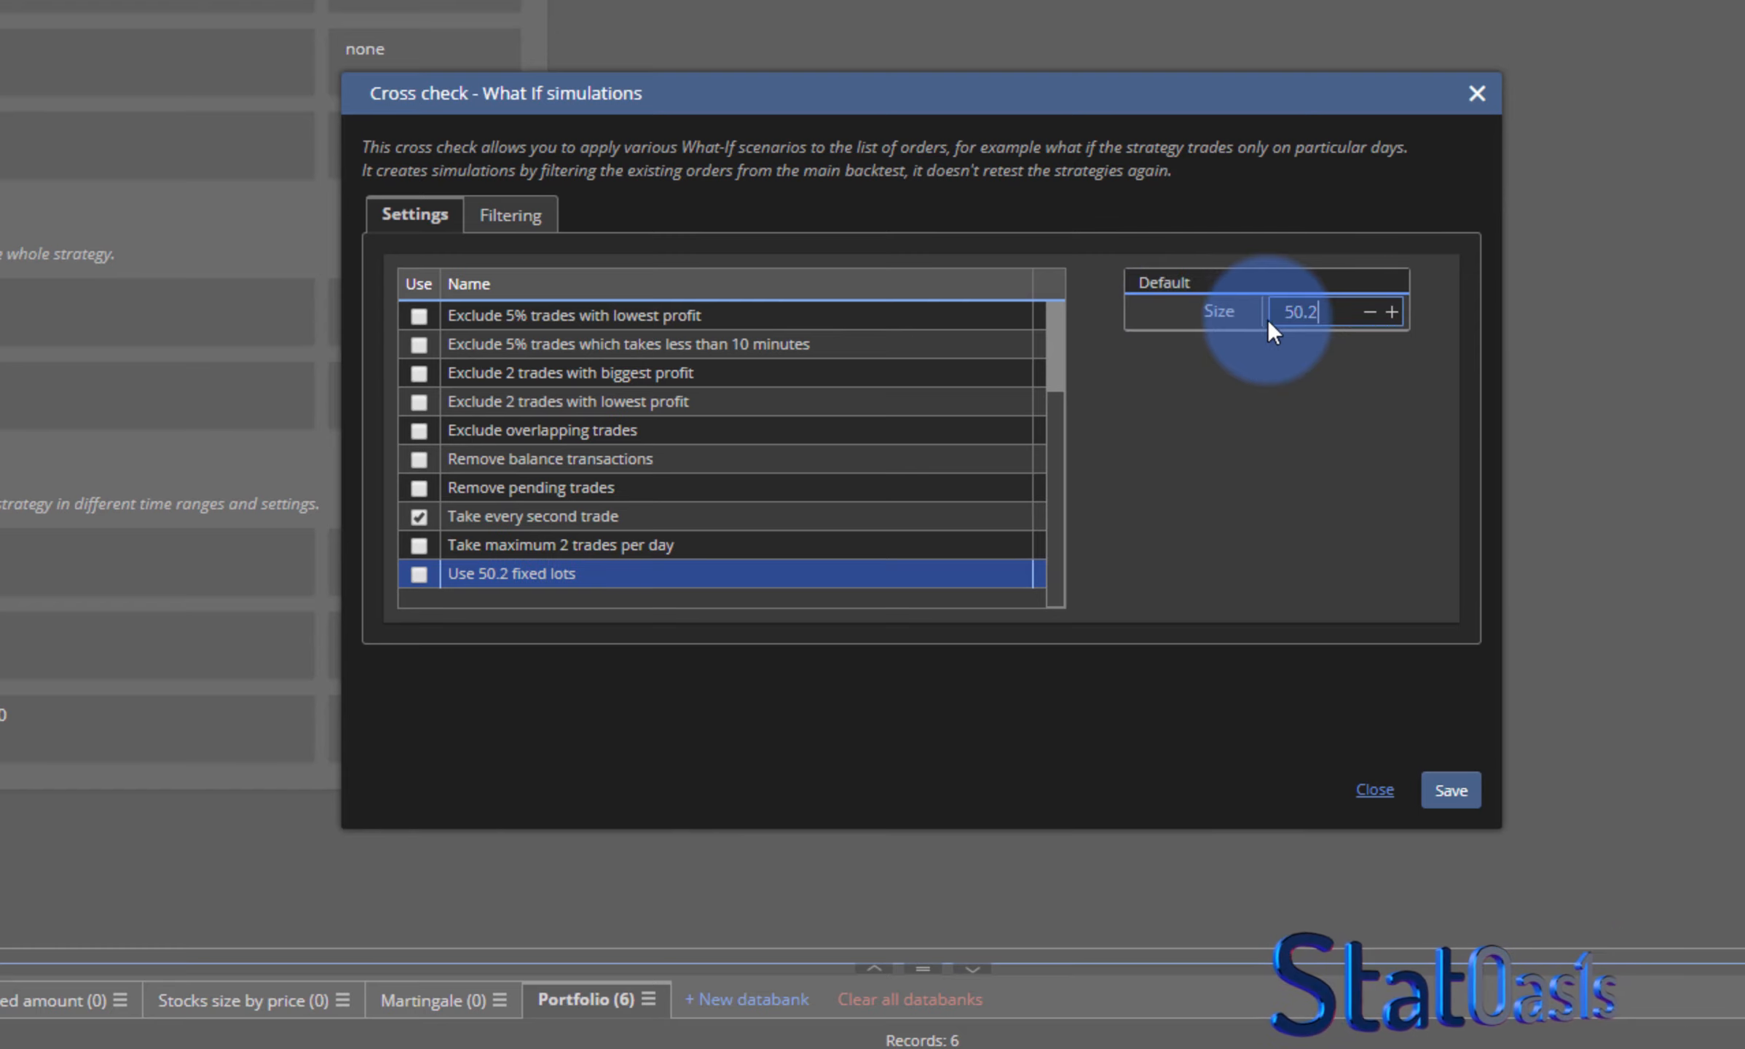
{"action": "left_click", "coordinate": [1319, 319]}
{"action": "double_click", "coordinate": [1318, 319]}
{"action": "type", "text": "0.2"}
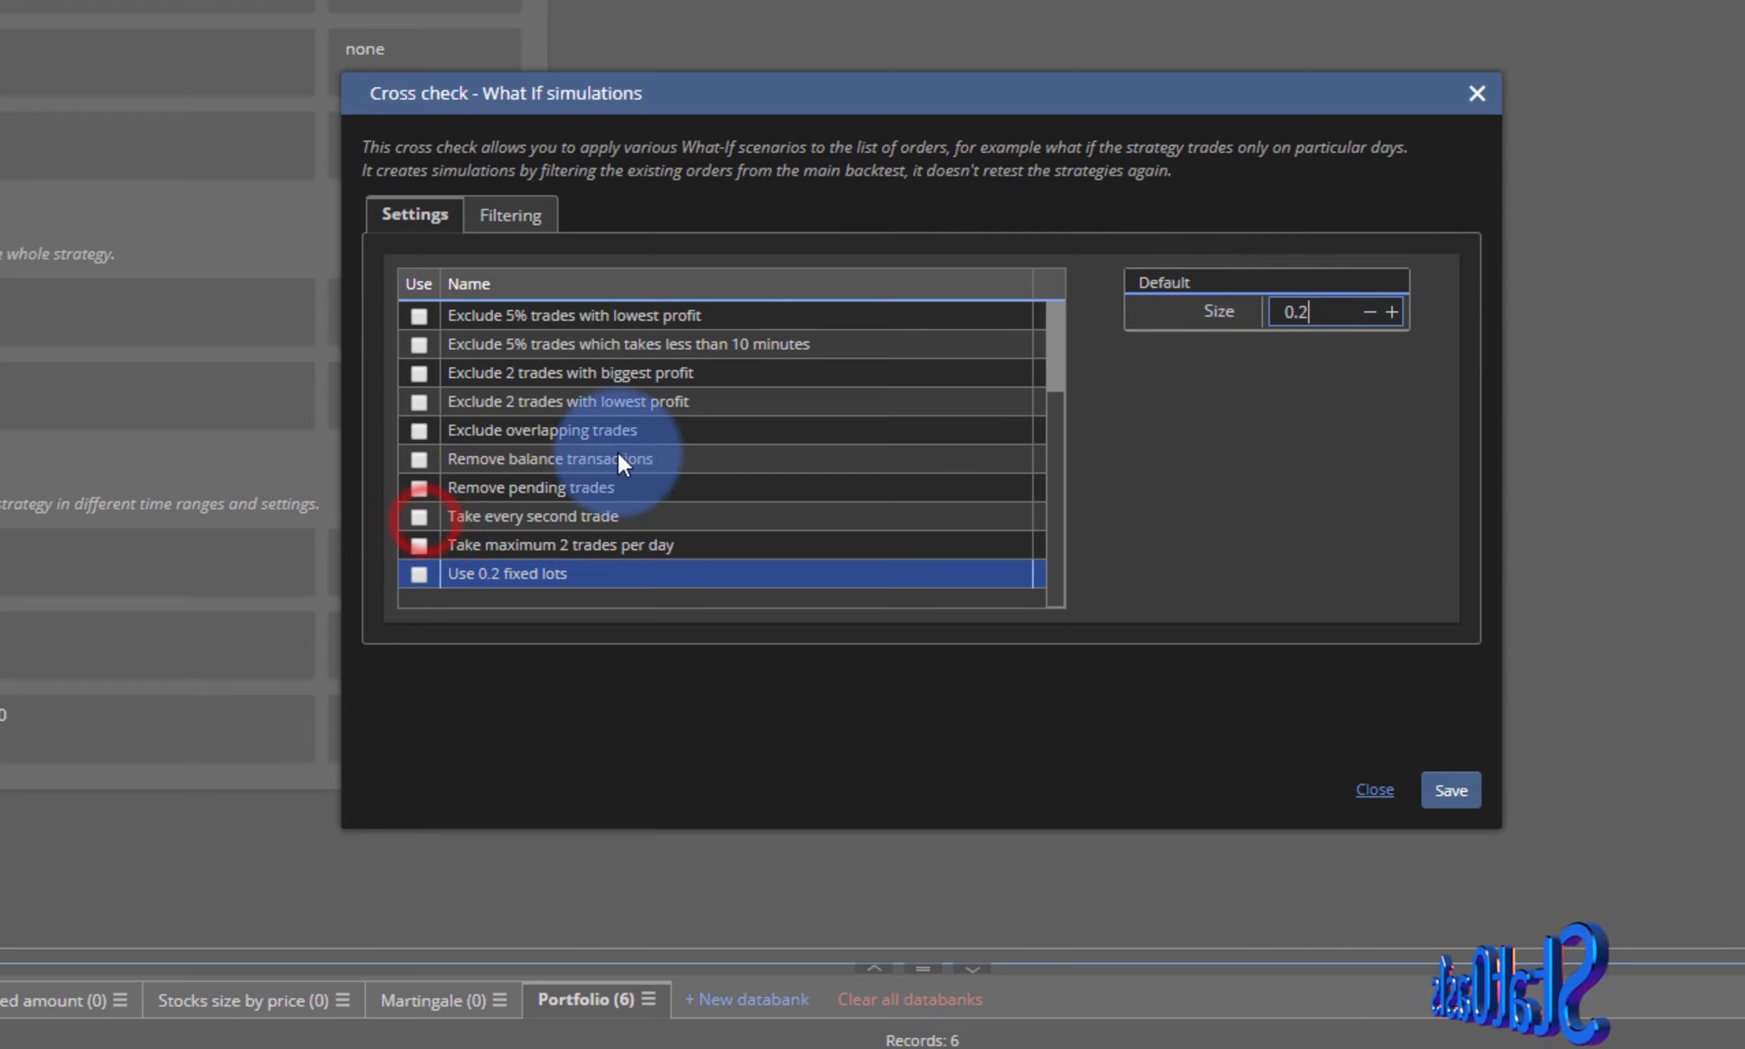
- Add a Net profit filtering condition to the What If simulations cross check
{"action": "left_click", "coordinate": [506, 215]}
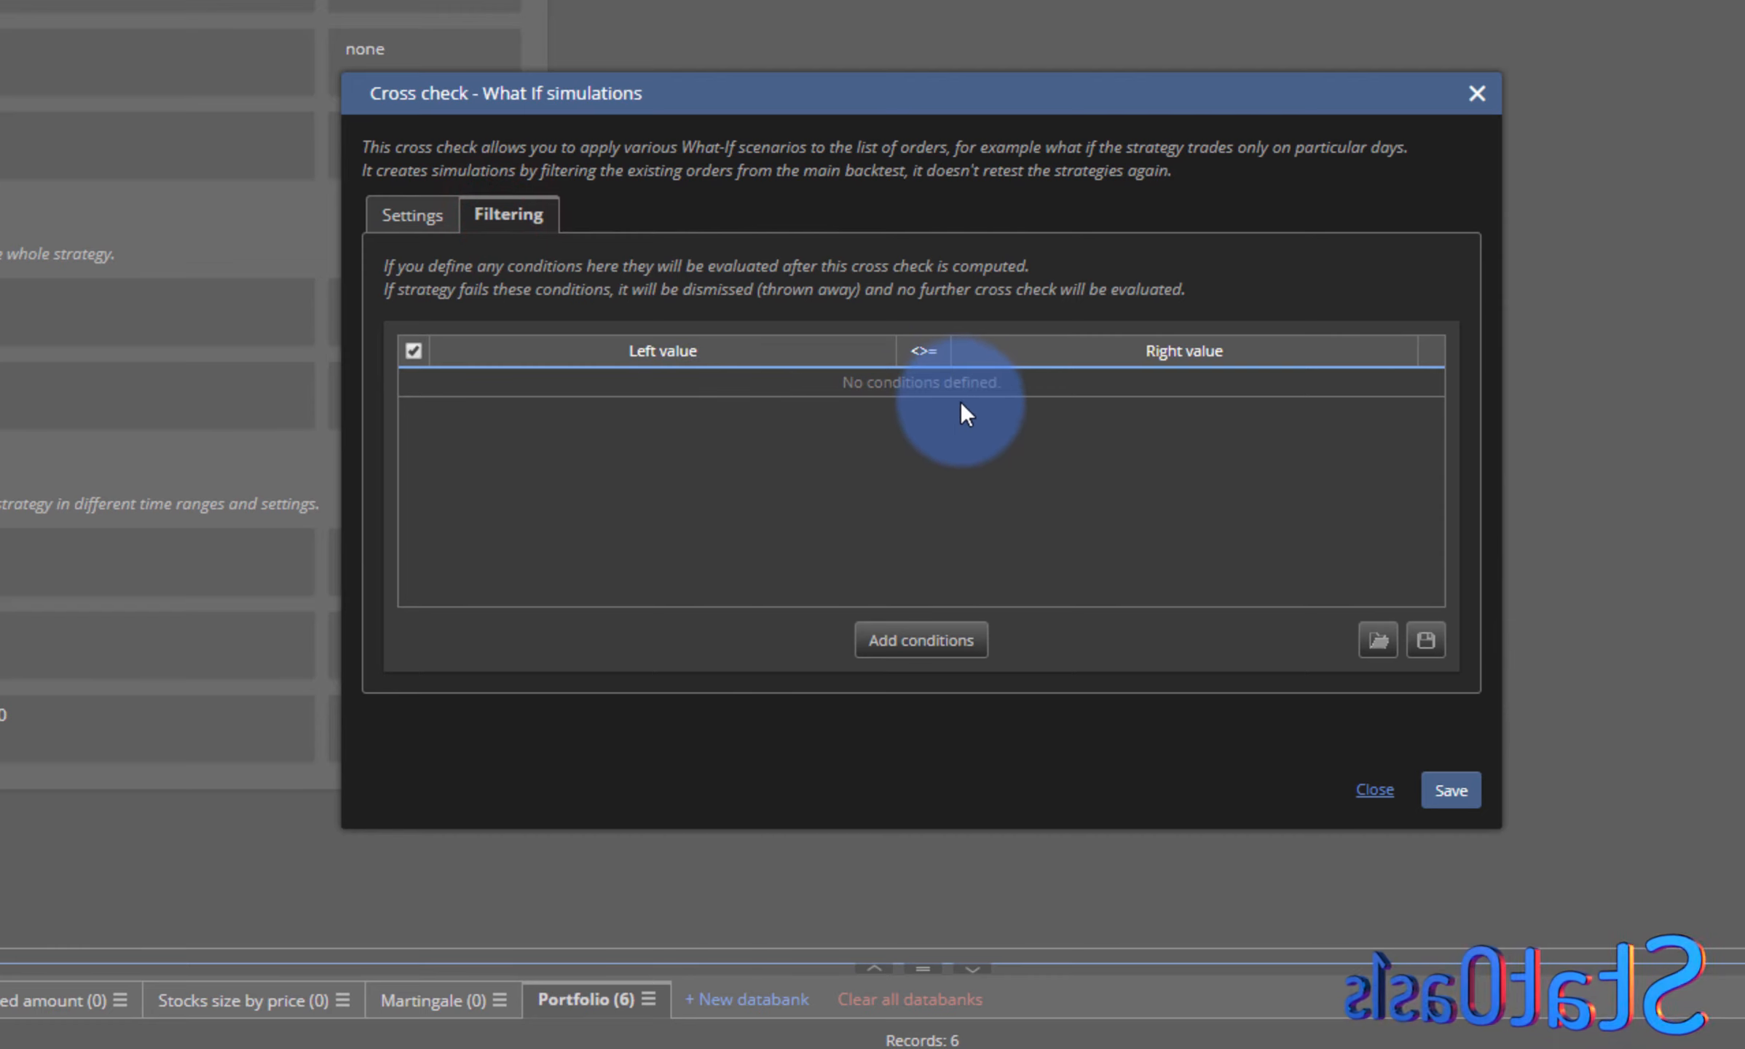
{"action": "left_click", "coordinate": [418, 215]}
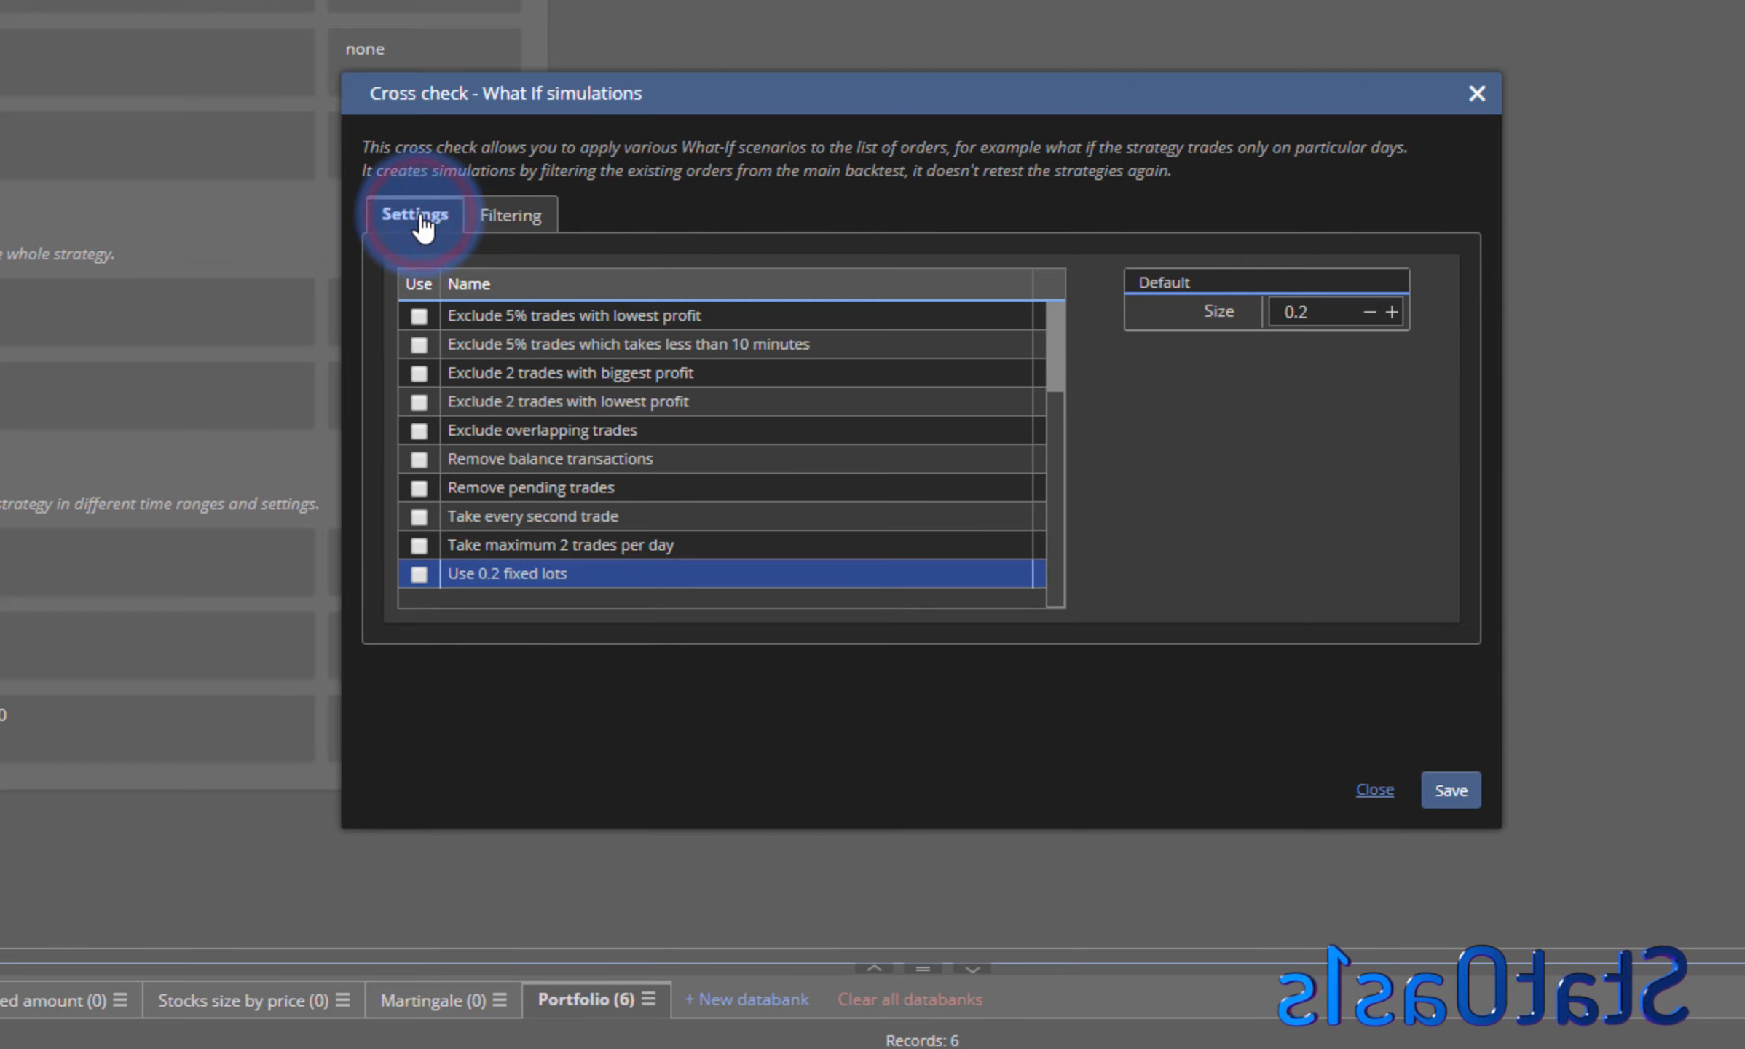
{"action": "left_click", "coordinate": [477, 214]}
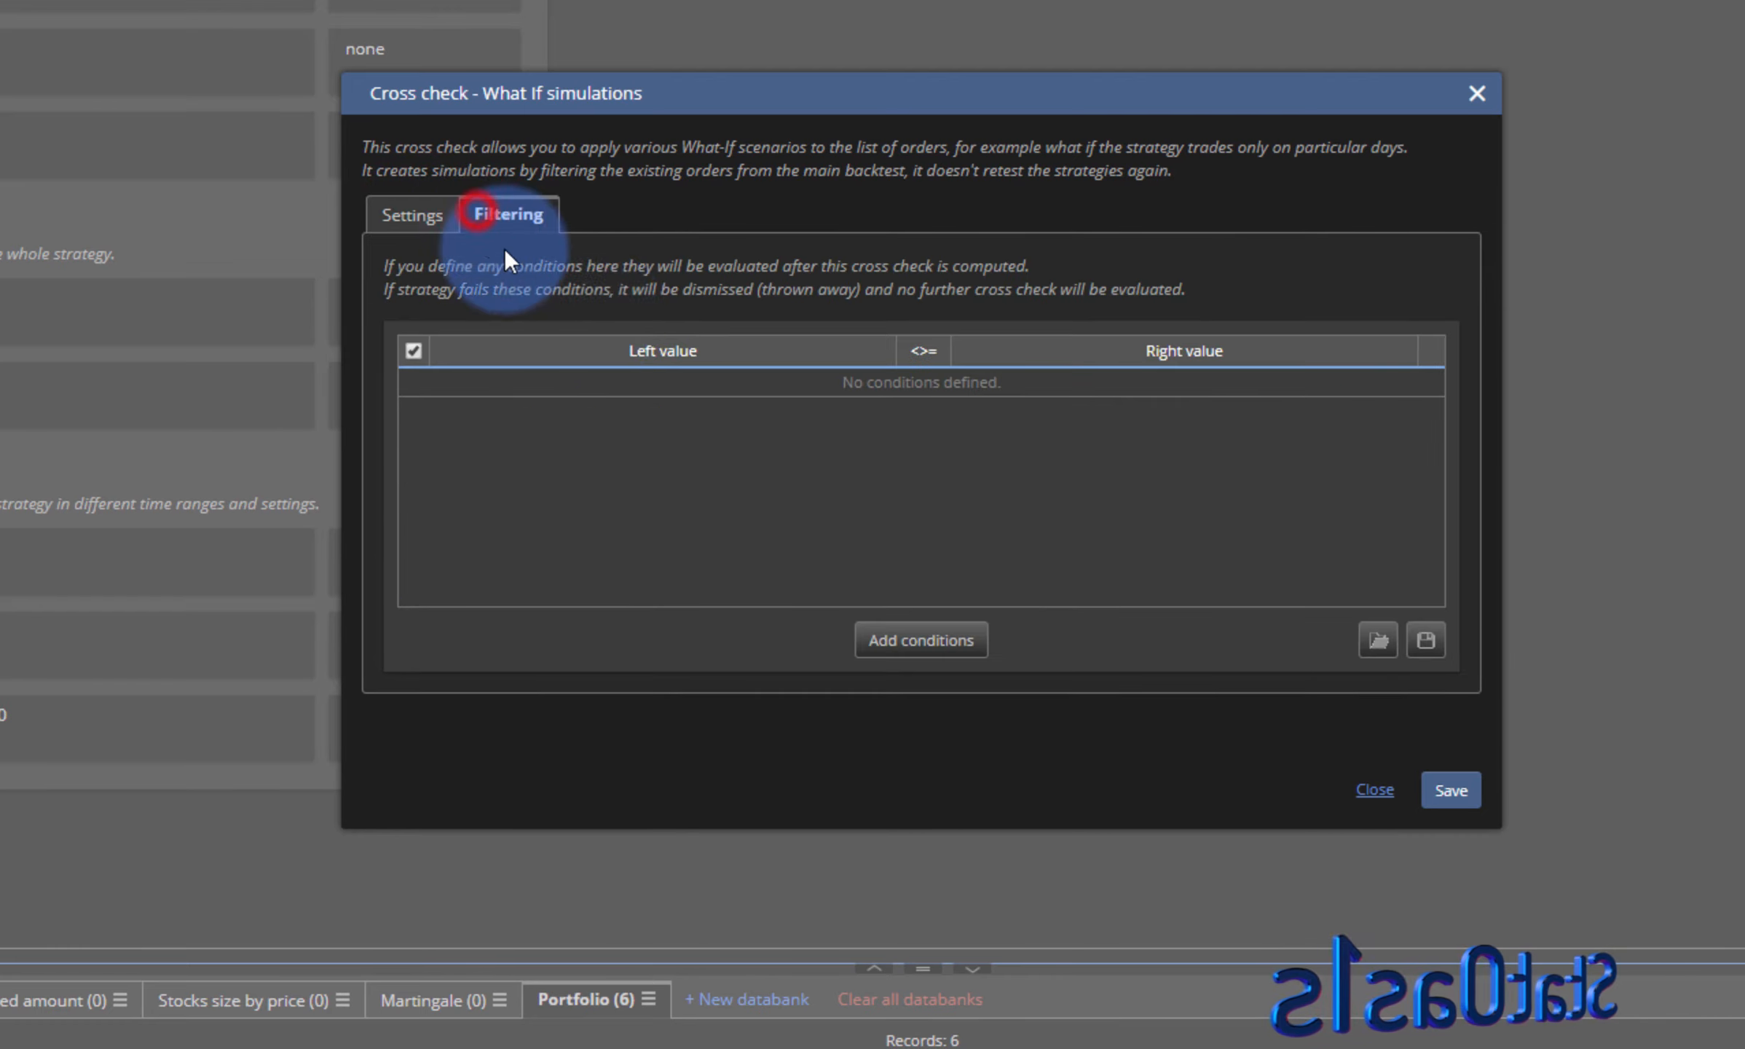
{"action": "left_click", "coordinate": [922, 641]}
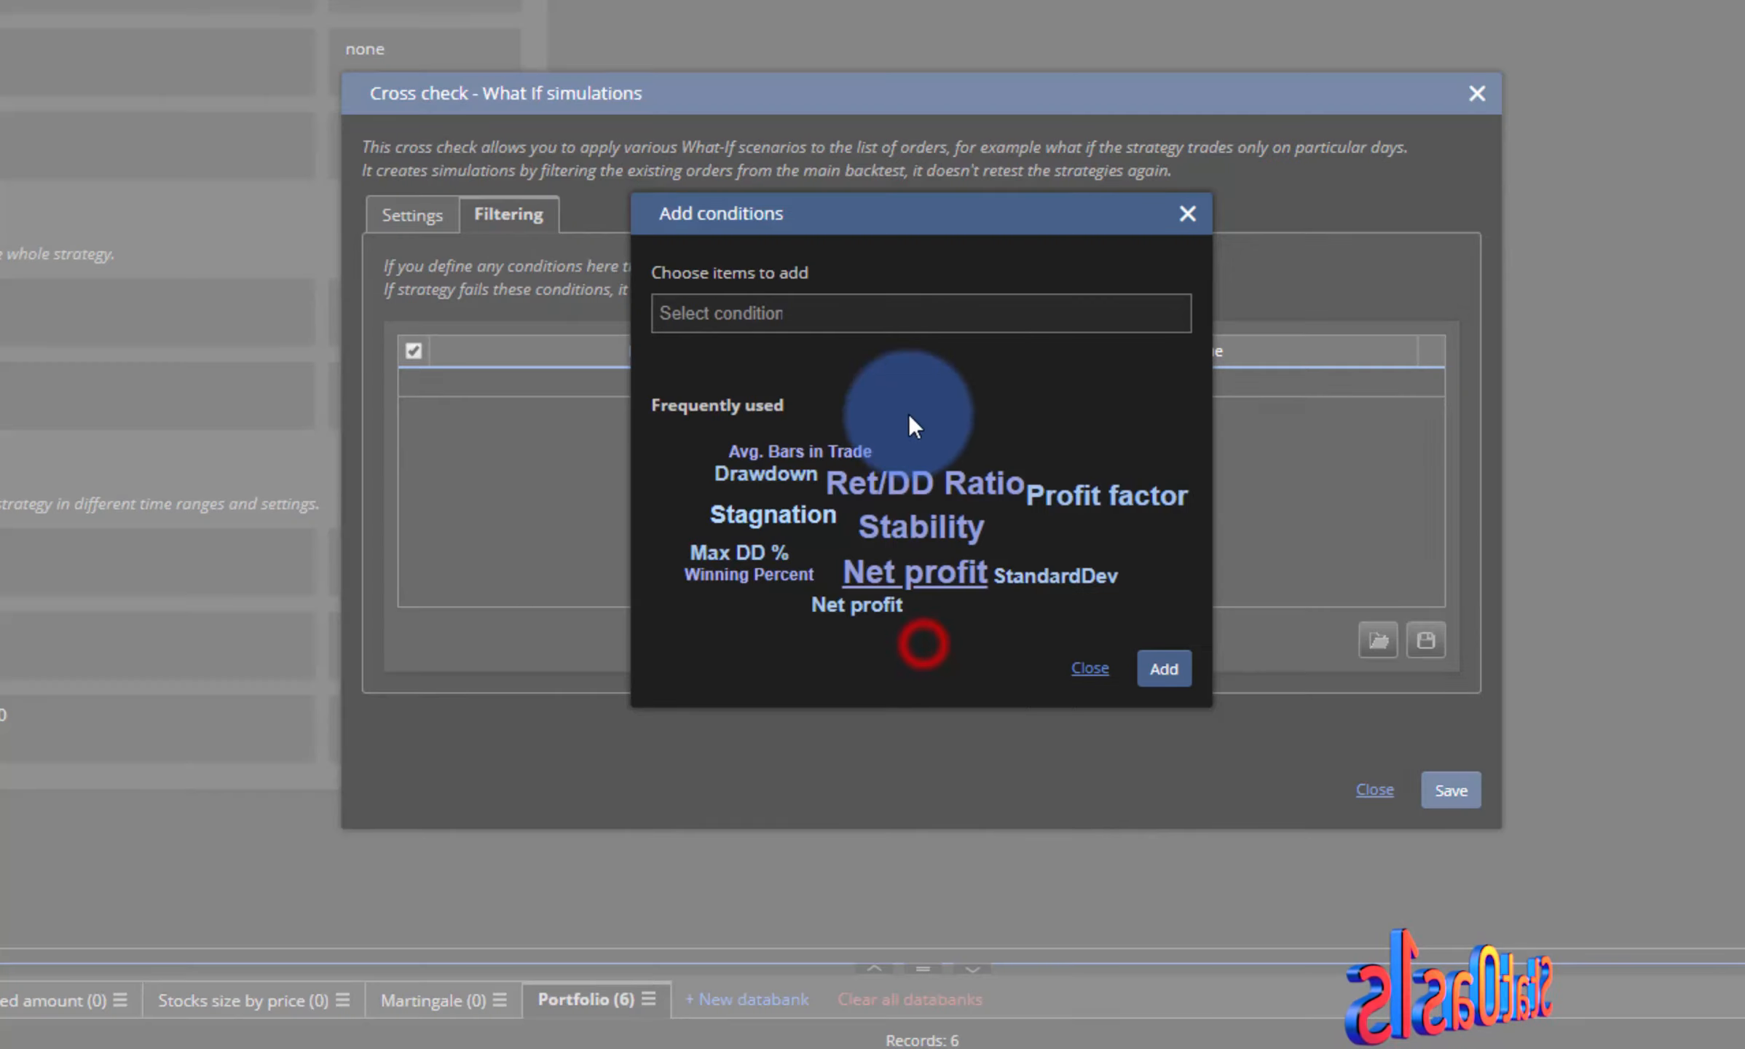
{"action": "left_click", "coordinate": [876, 320]}
{"action": "type", "text": "net"}
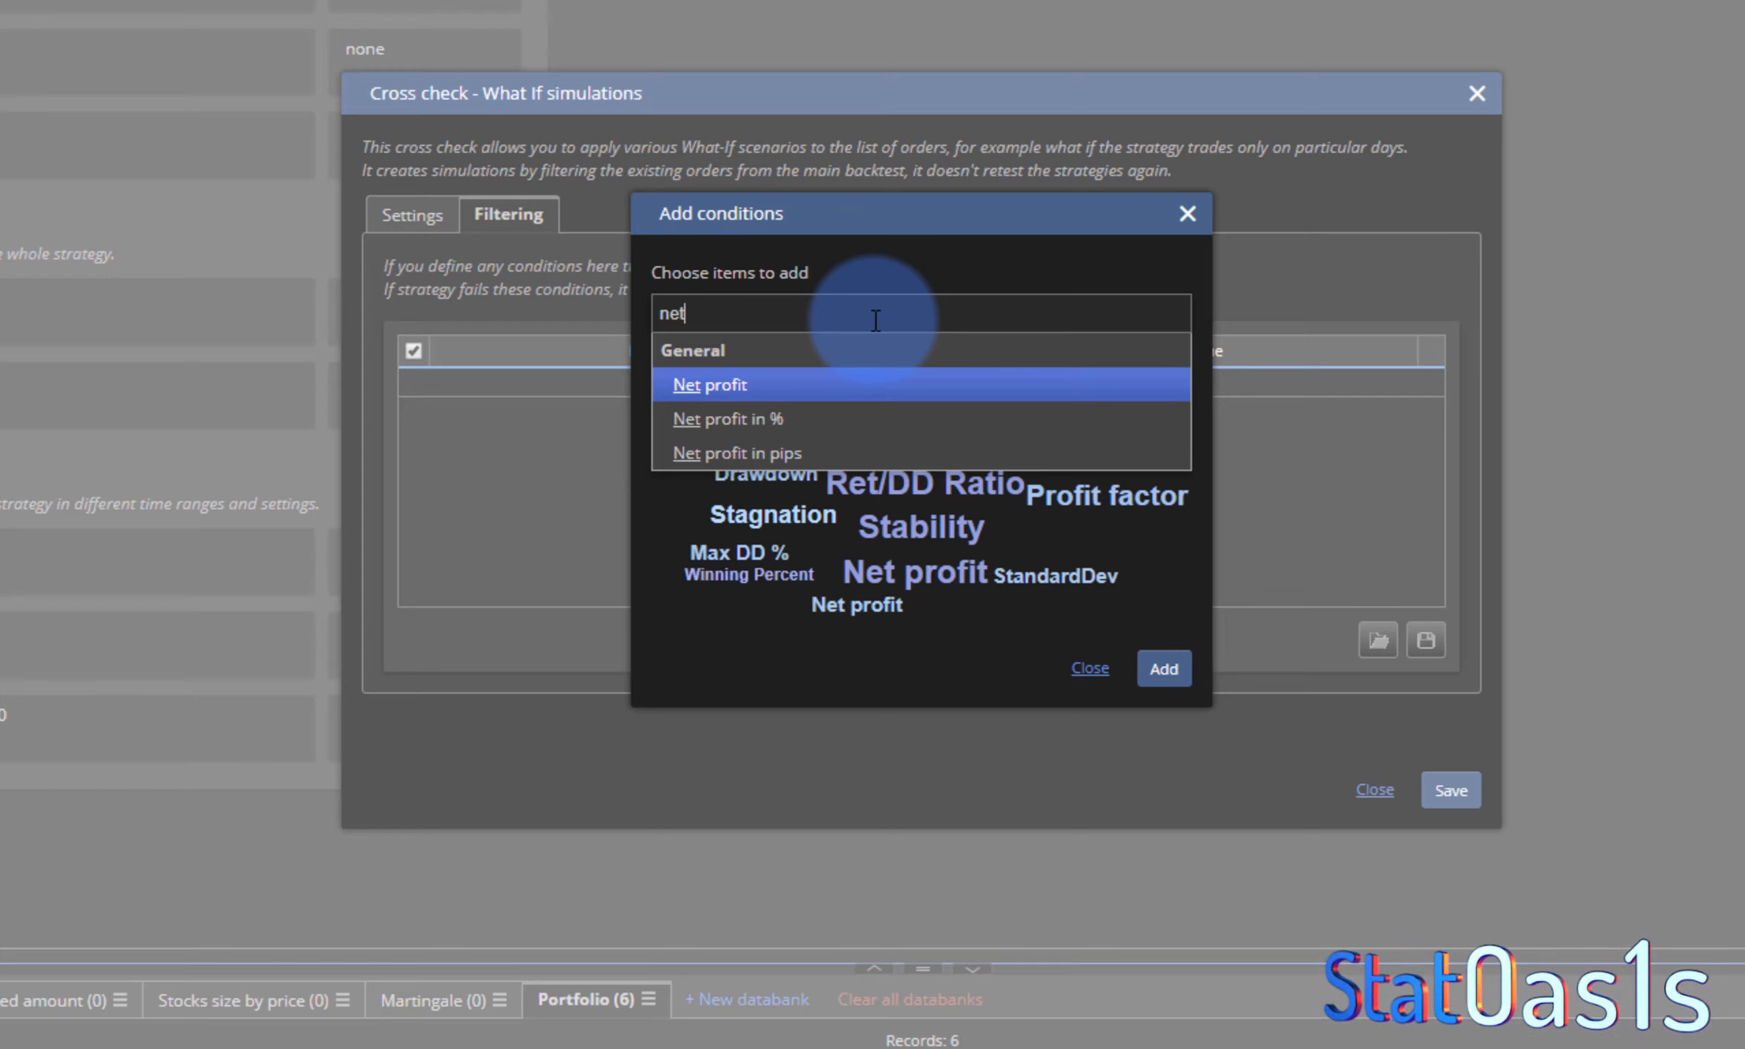
{"action": "left_click", "coordinate": [751, 386]}
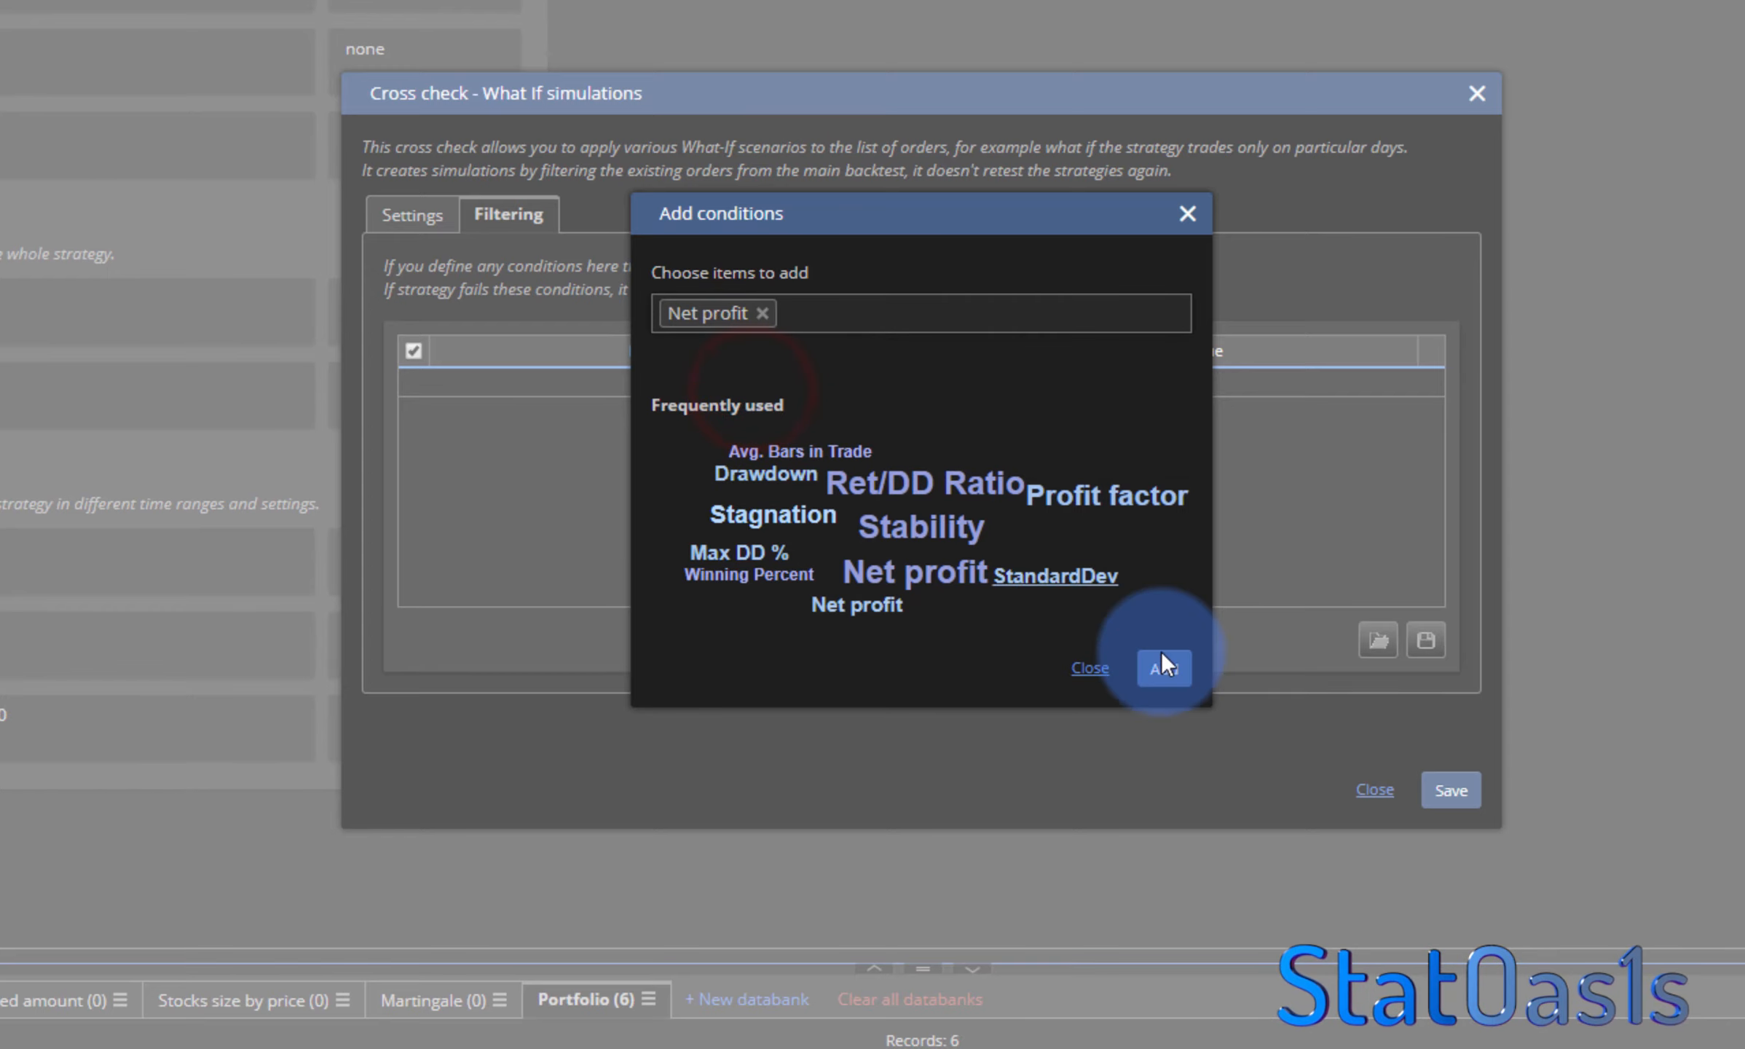
{"action": "left_click", "coordinate": [1167, 669]}
- Set the condition's left value to Net profit of the full sample and its comparison operator to >=
{"action": "double_click", "coordinate": [716, 380]}
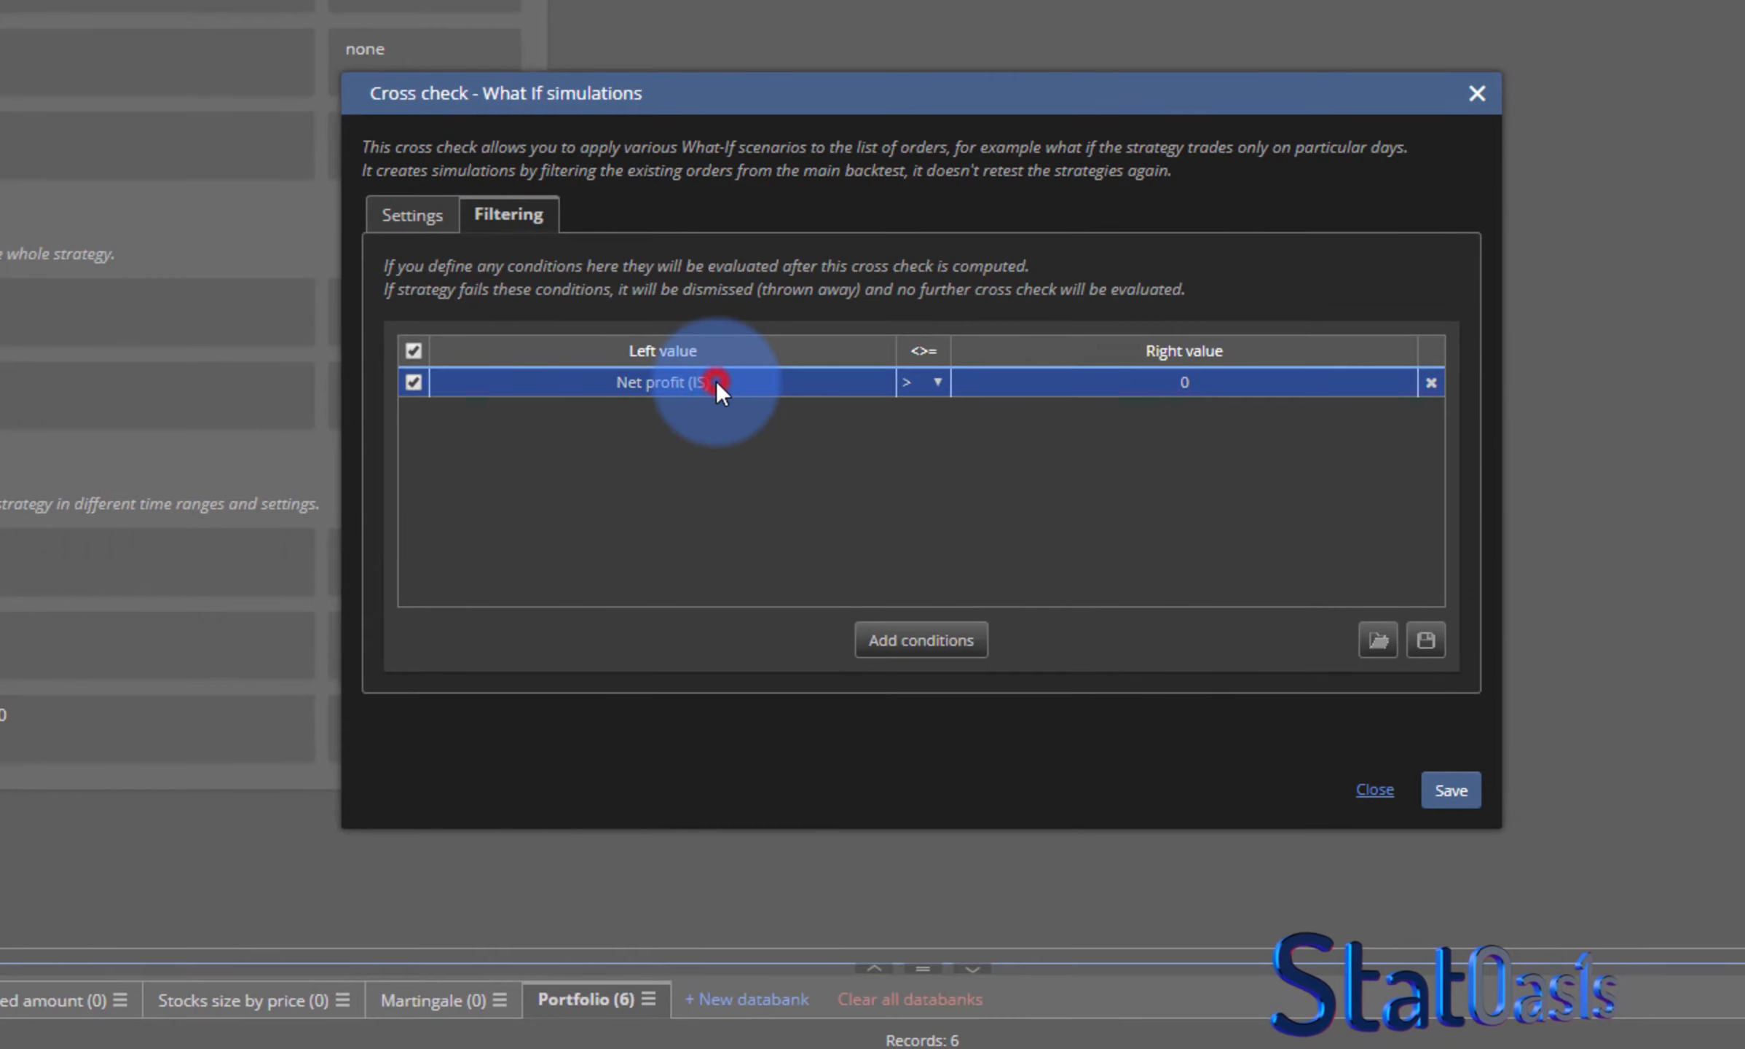
{"action": "left_click", "coordinate": [980, 360]}
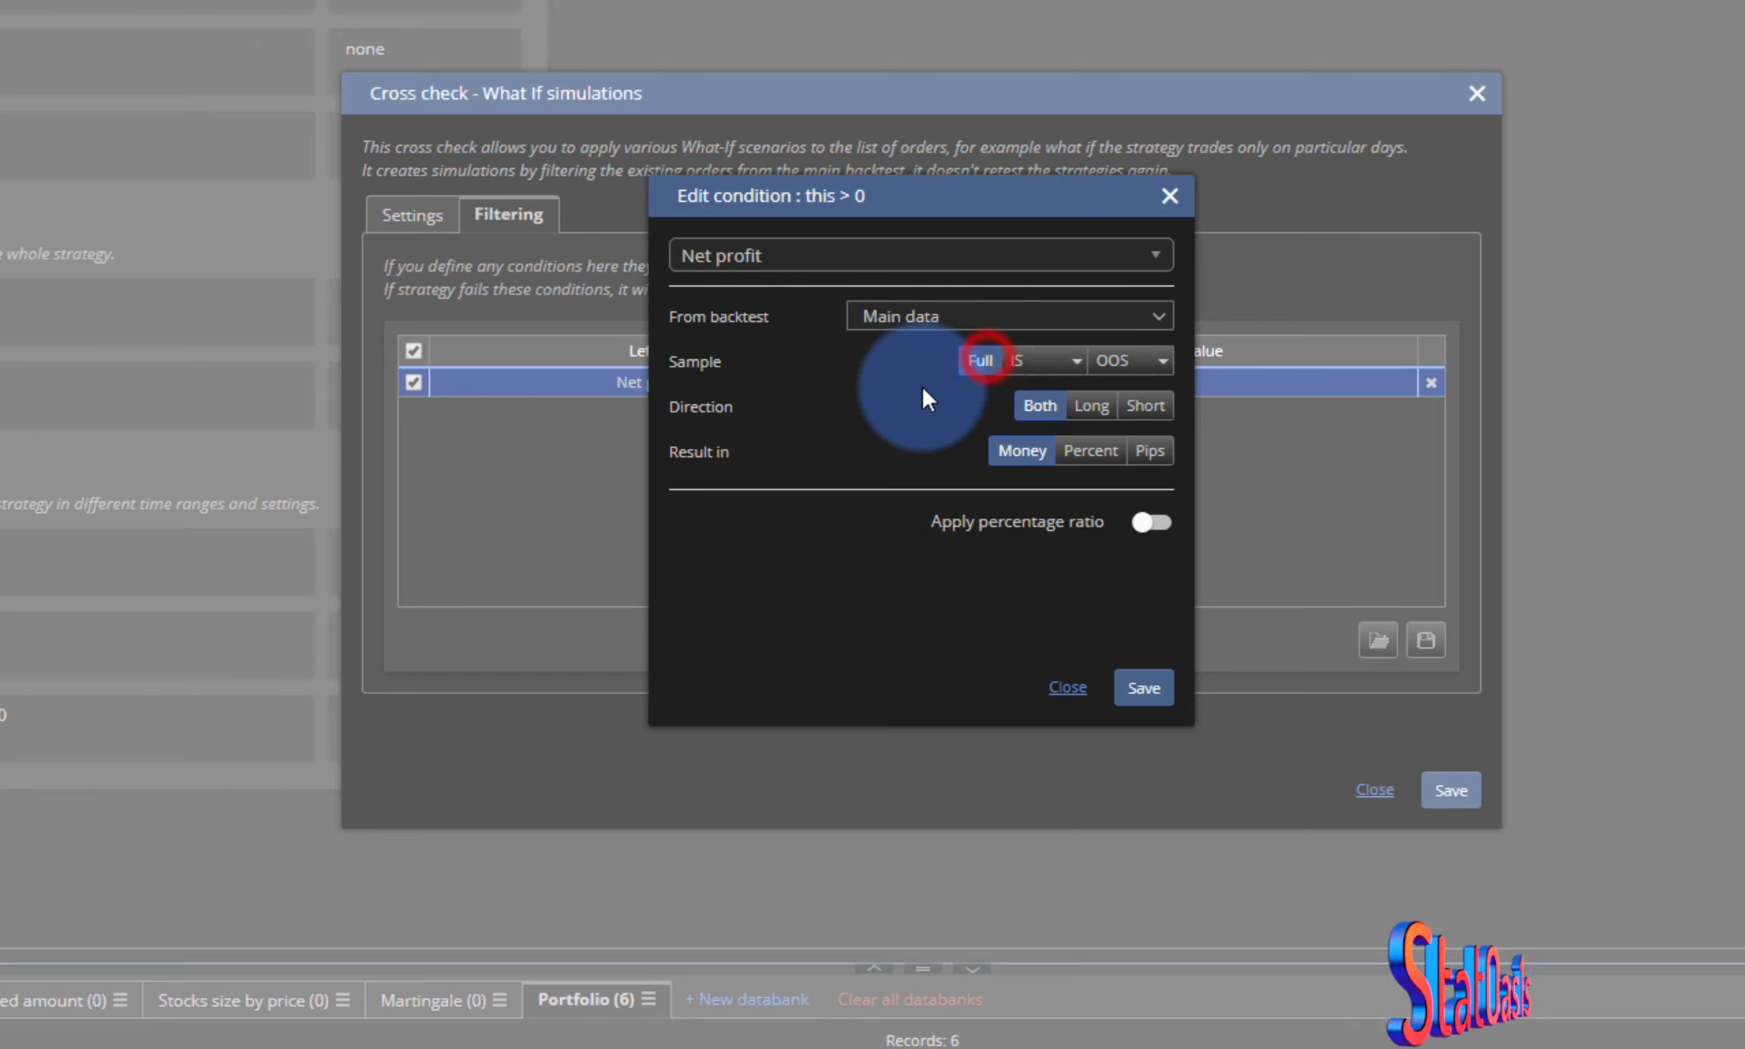
{"action": "left_click", "coordinate": [1145, 688]}
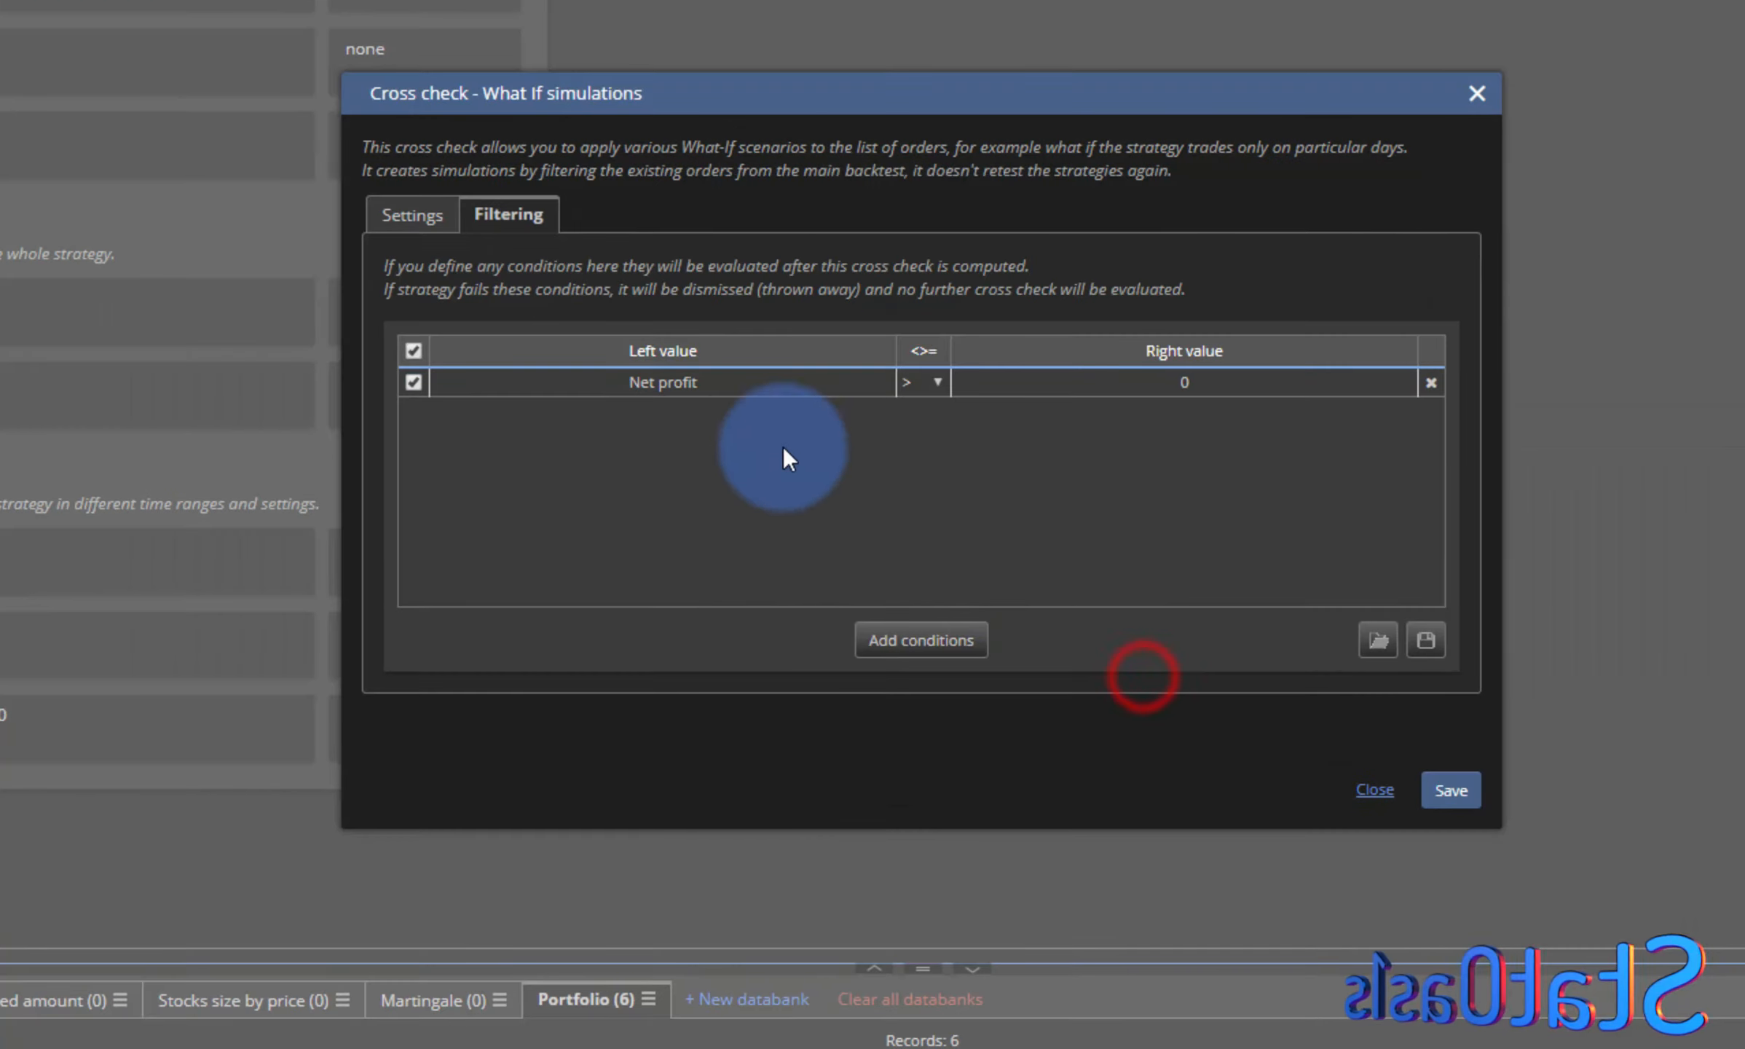
{"action": "left_click", "coordinate": [923, 379]}
{"action": "left_click", "coordinate": [928, 474]}
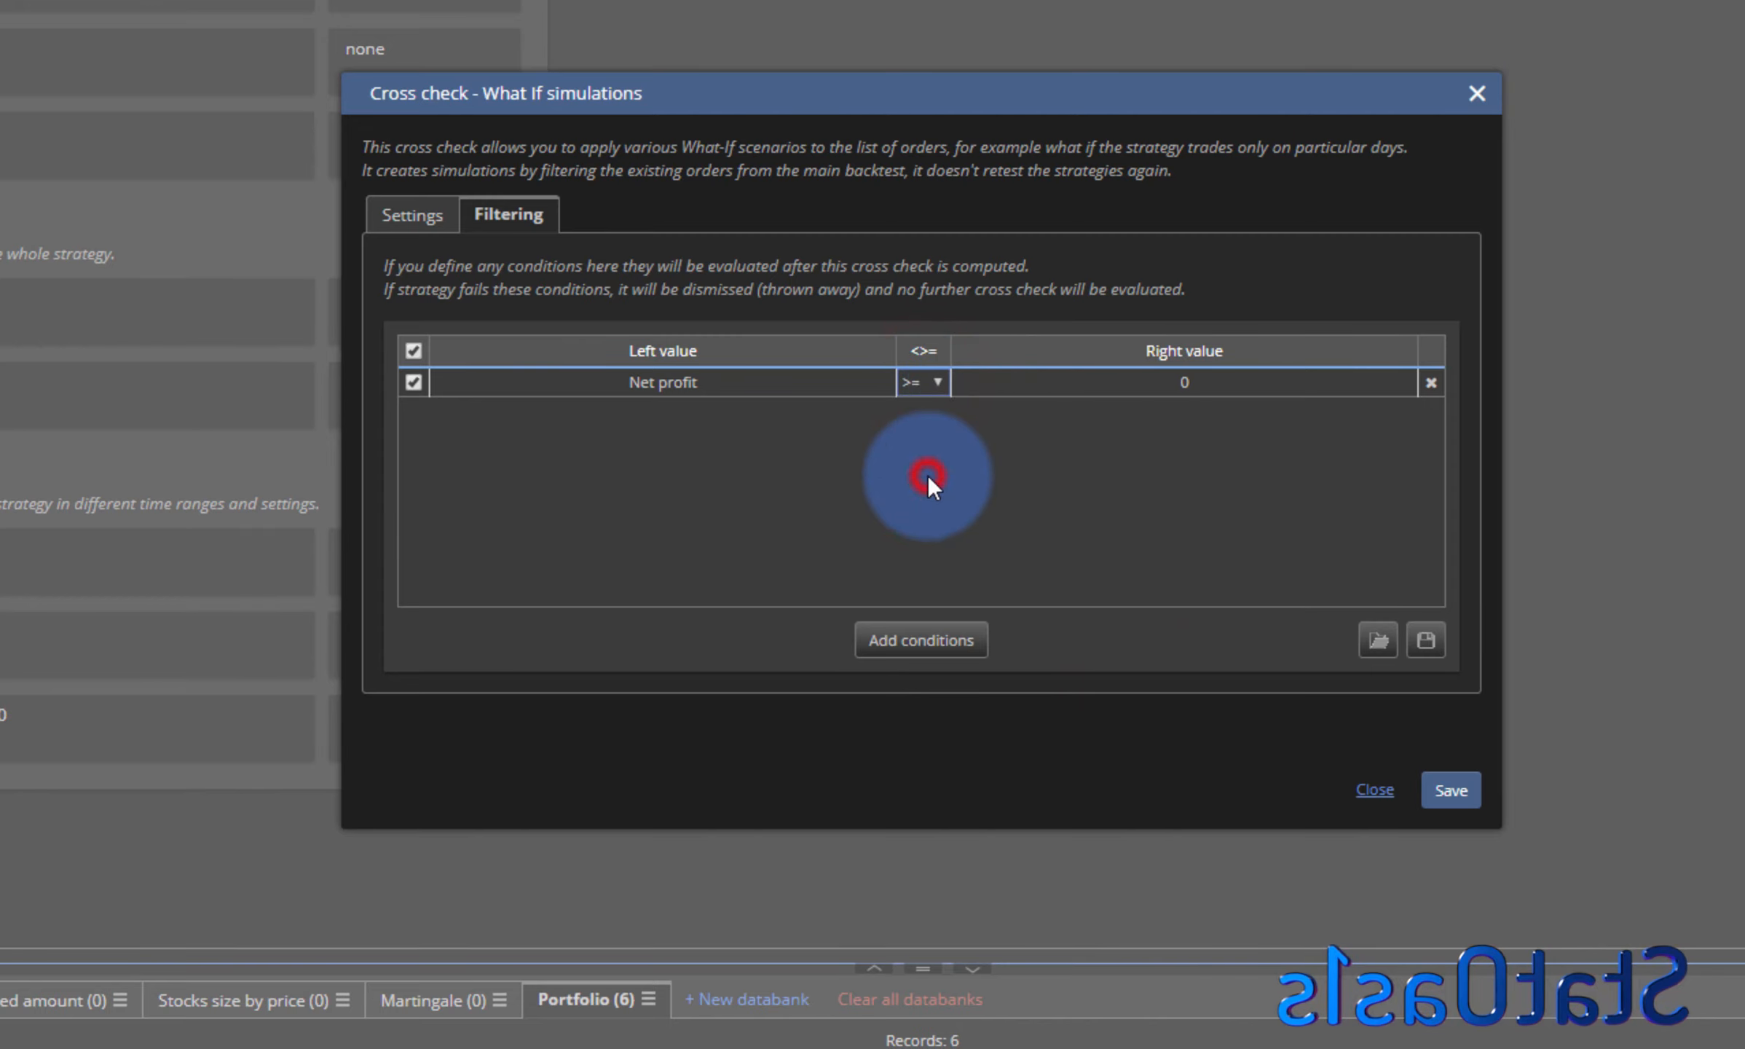
- Set the condition's right value to 150% of Net profit from the What If simulations backtest
{"action": "left_click", "coordinate": [1168, 380]}
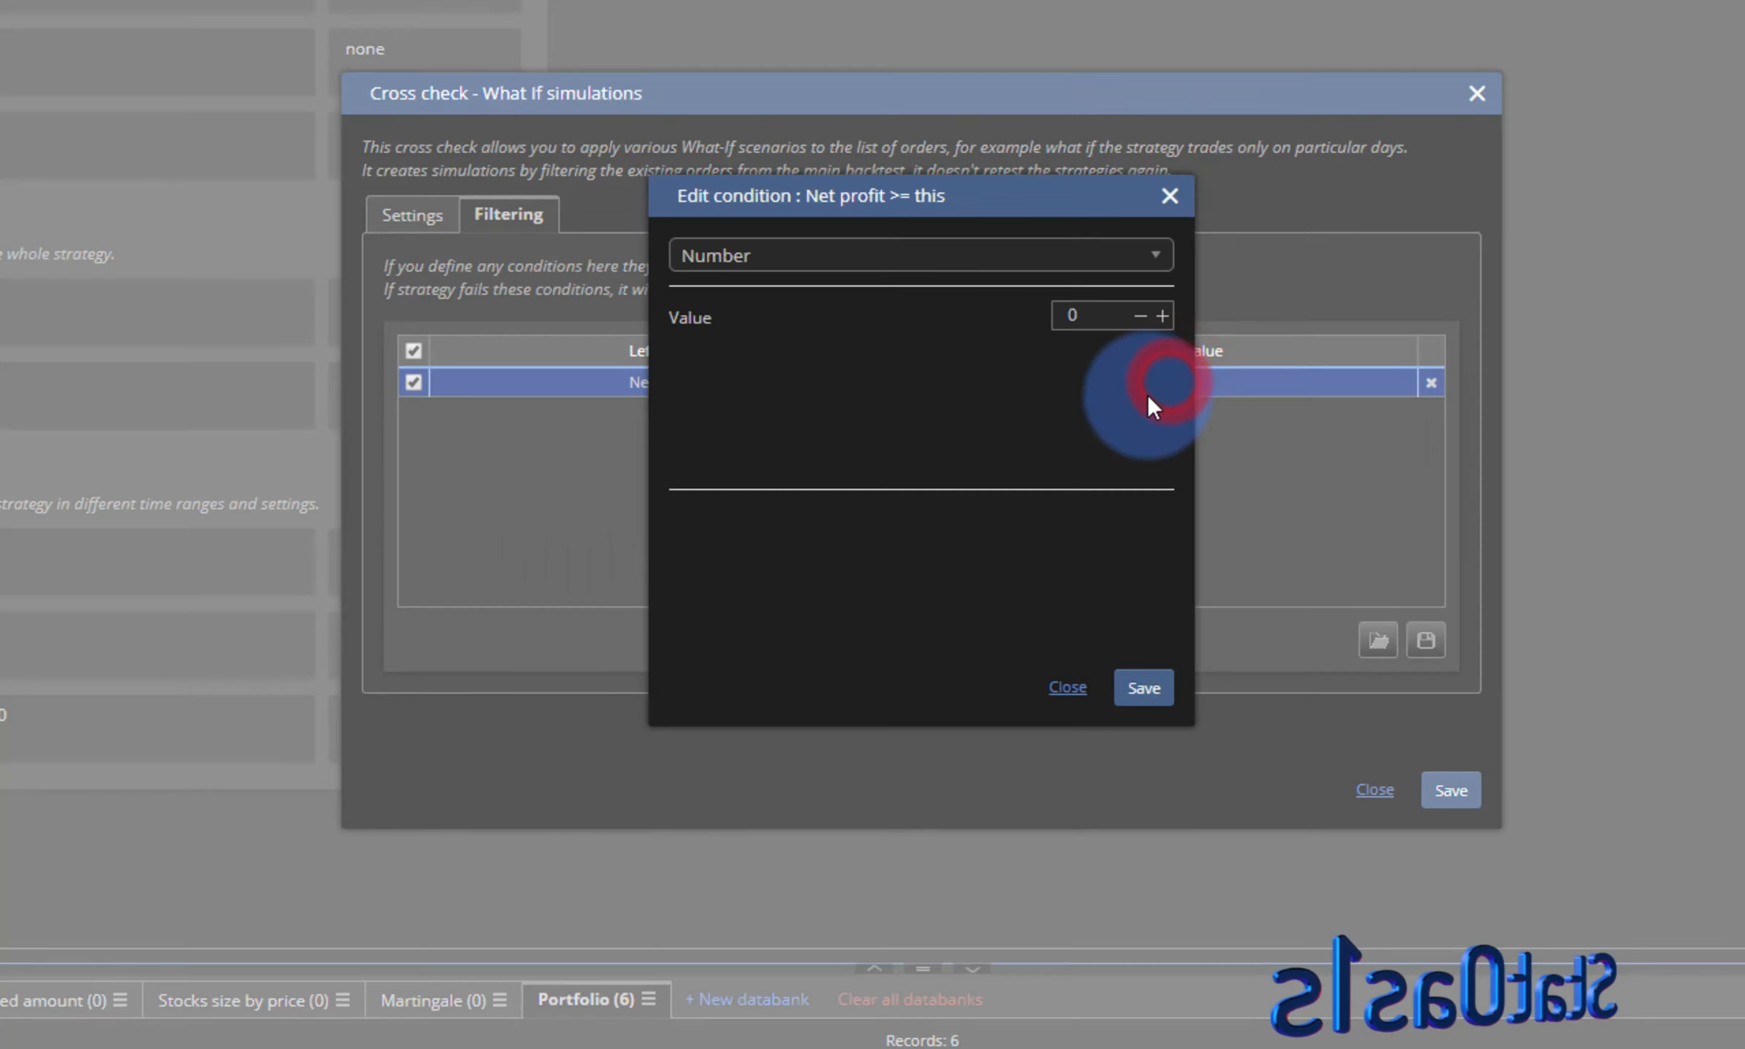
{"action": "left_click", "coordinate": [838, 271]}
{"action": "type", "text": "net"}
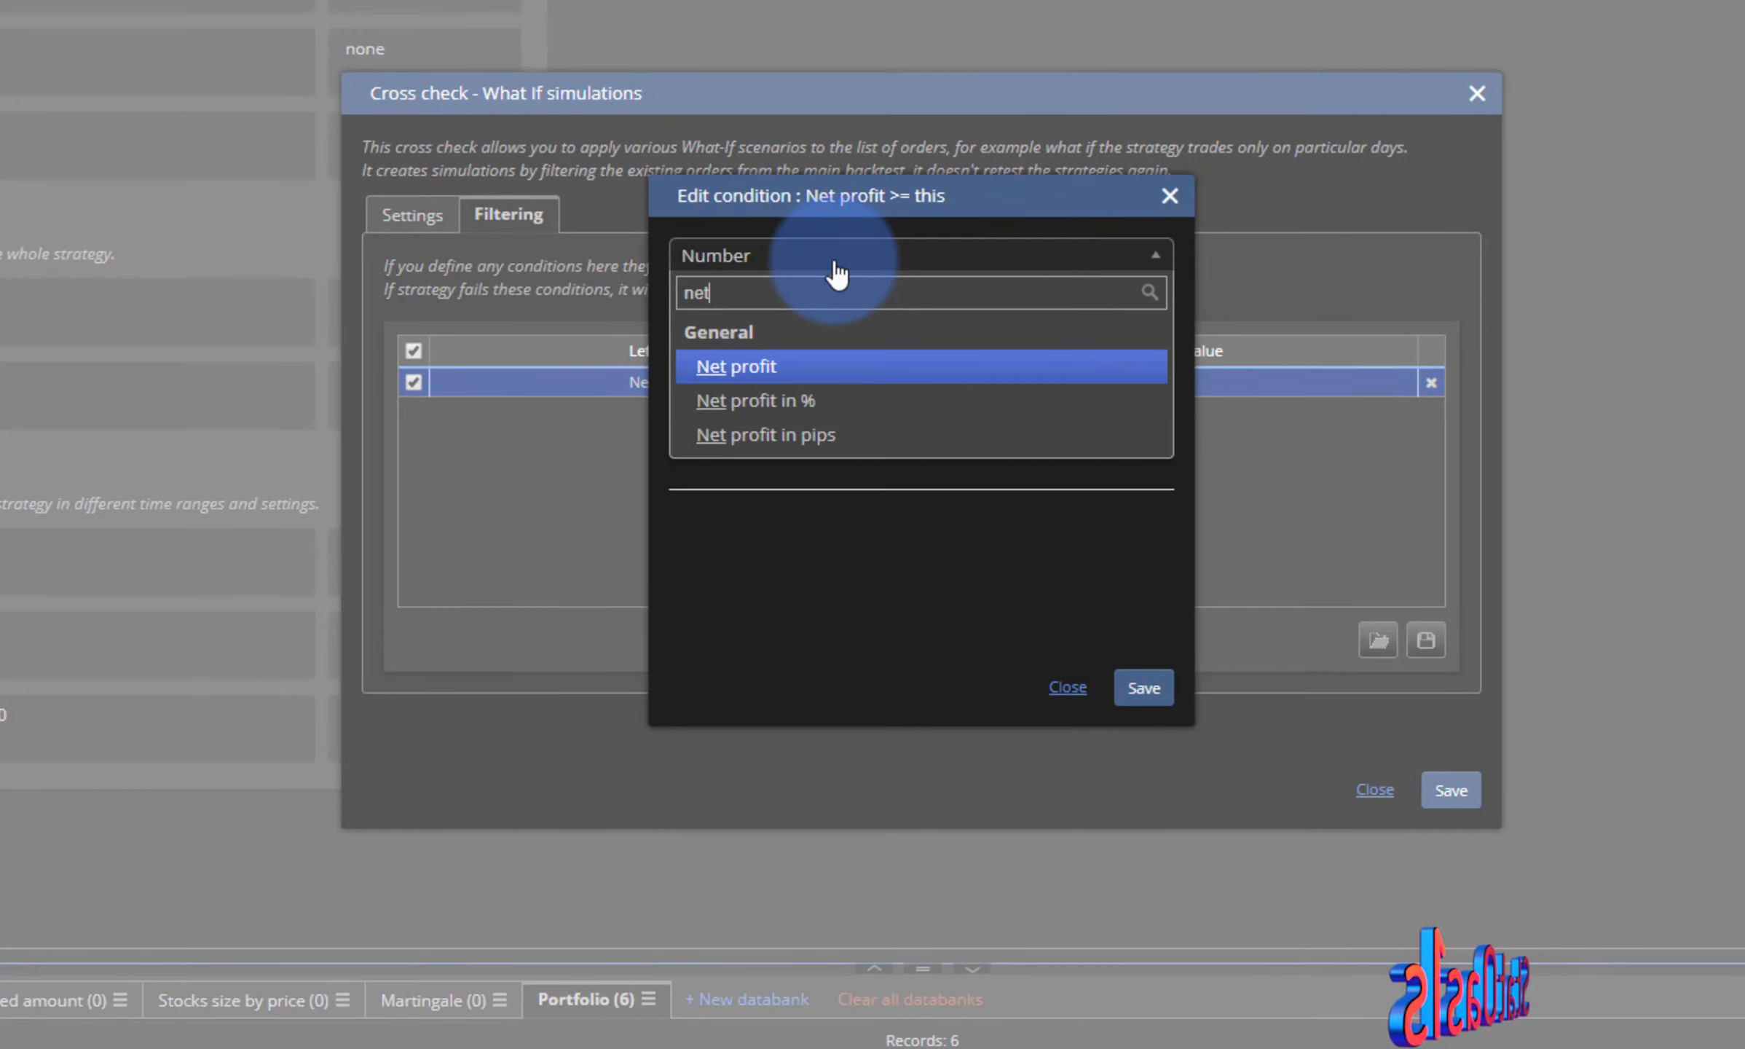
{"action": "left_click", "coordinate": [781, 368]}
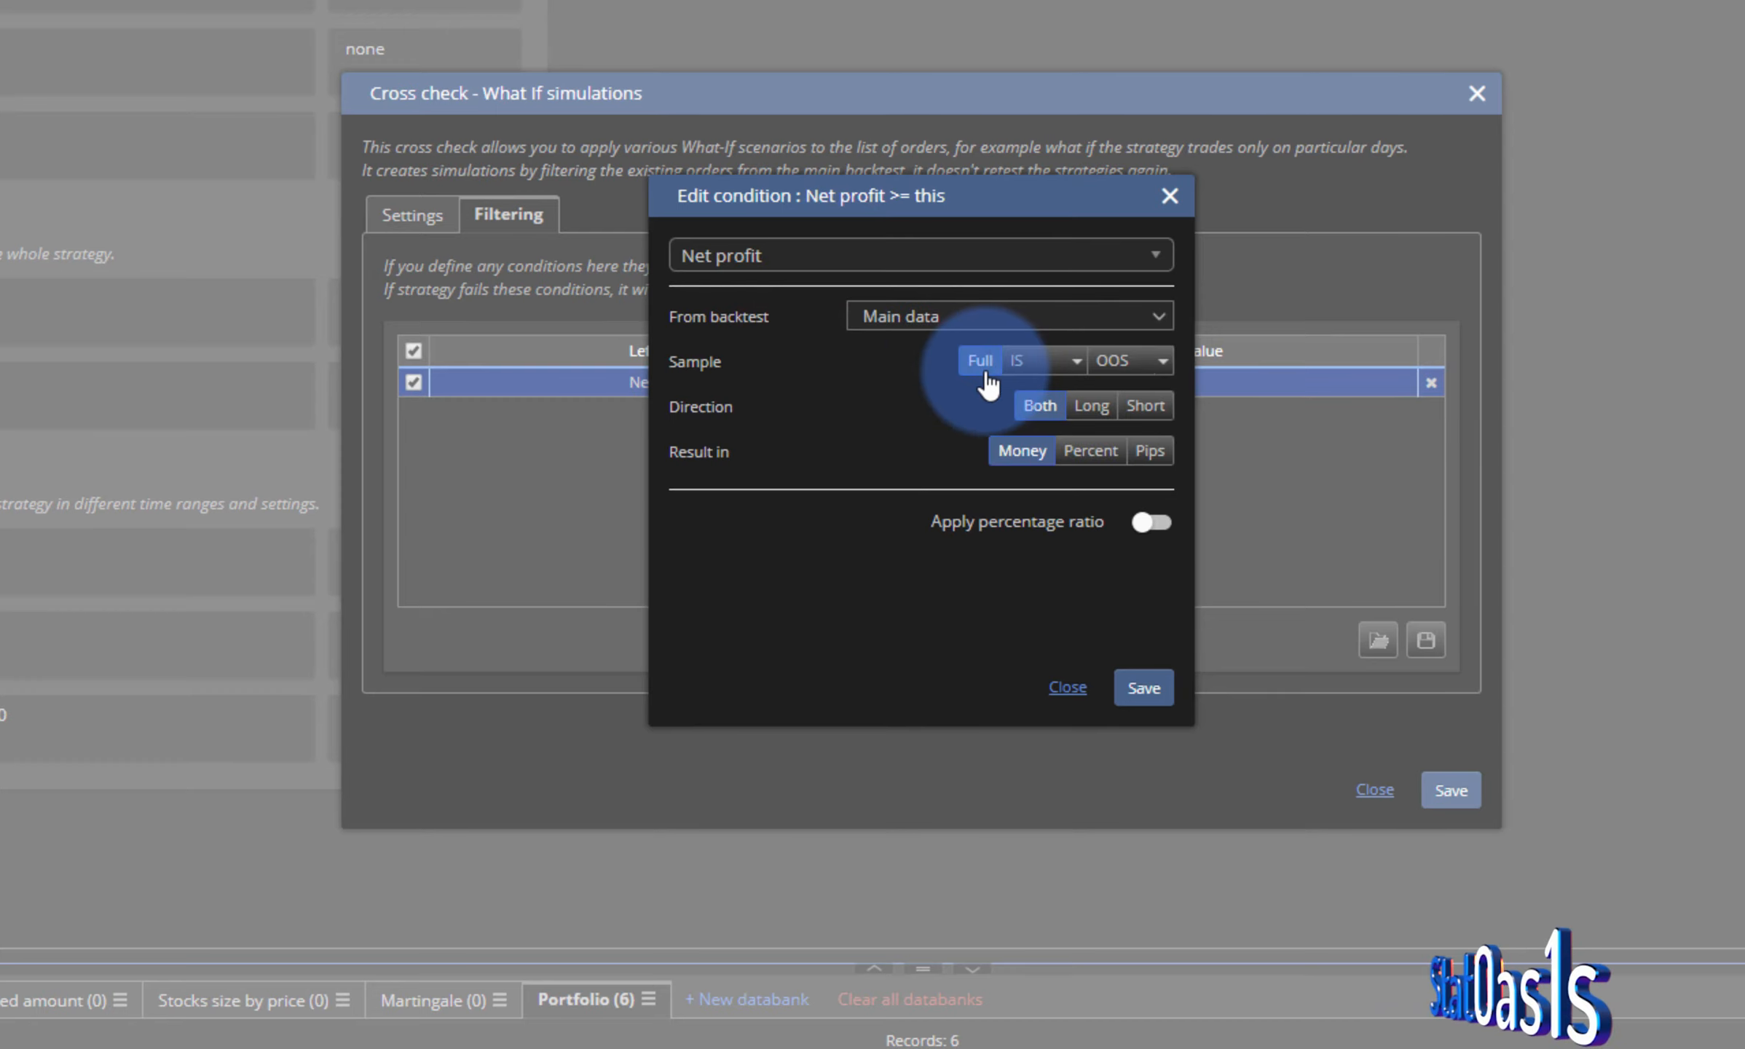
{"action": "left_click", "coordinate": [982, 333]}
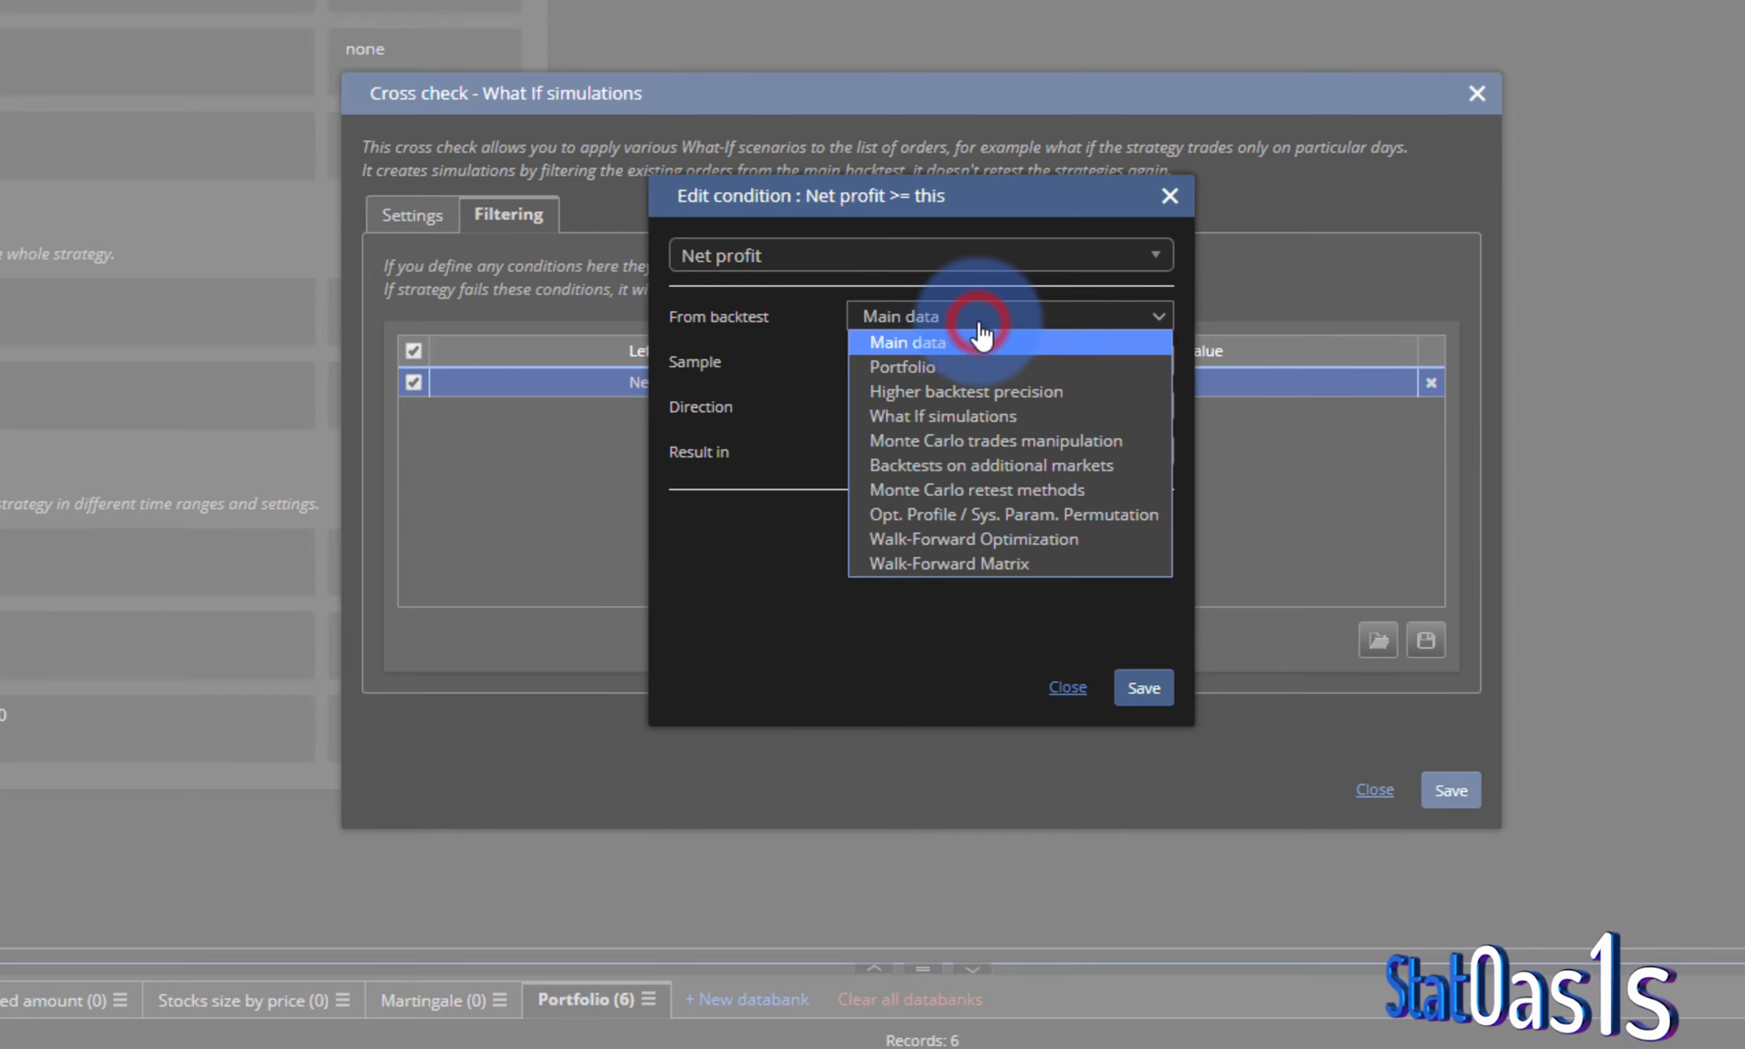
{"action": "left_click", "coordinate": [1003, 412]}
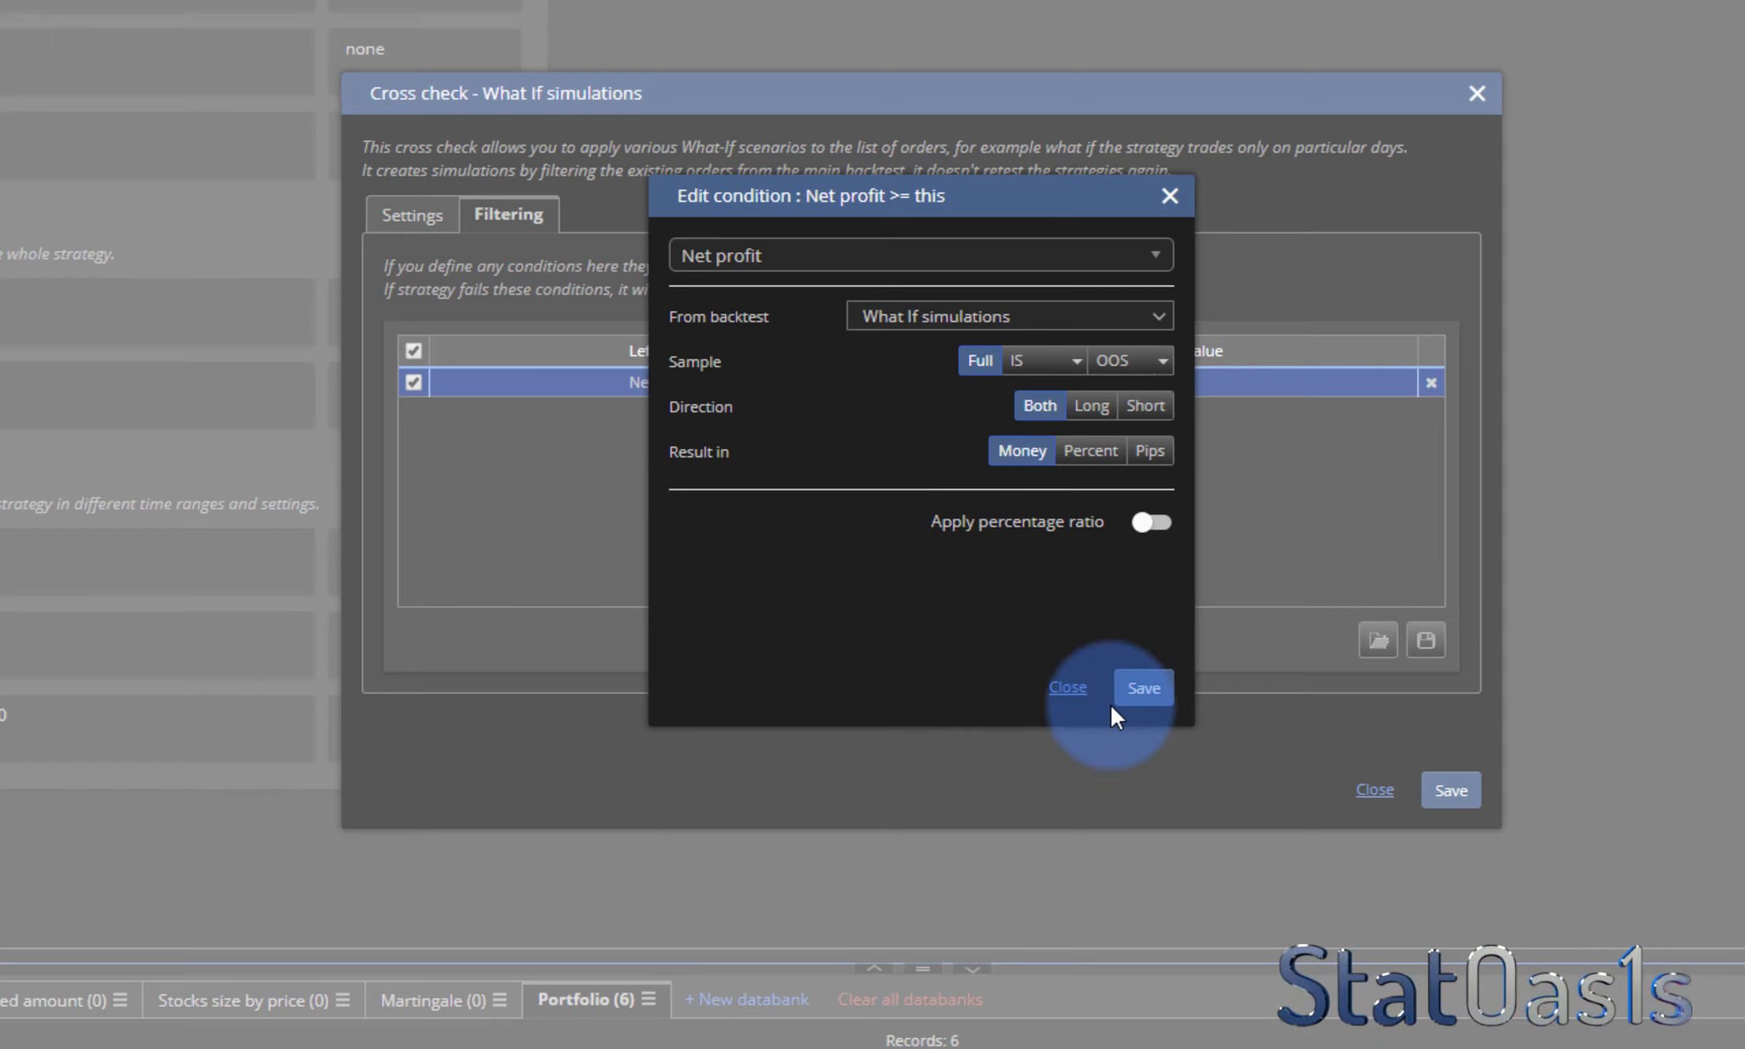
{"action": "left_click", "coordinate": [1152, 522]}
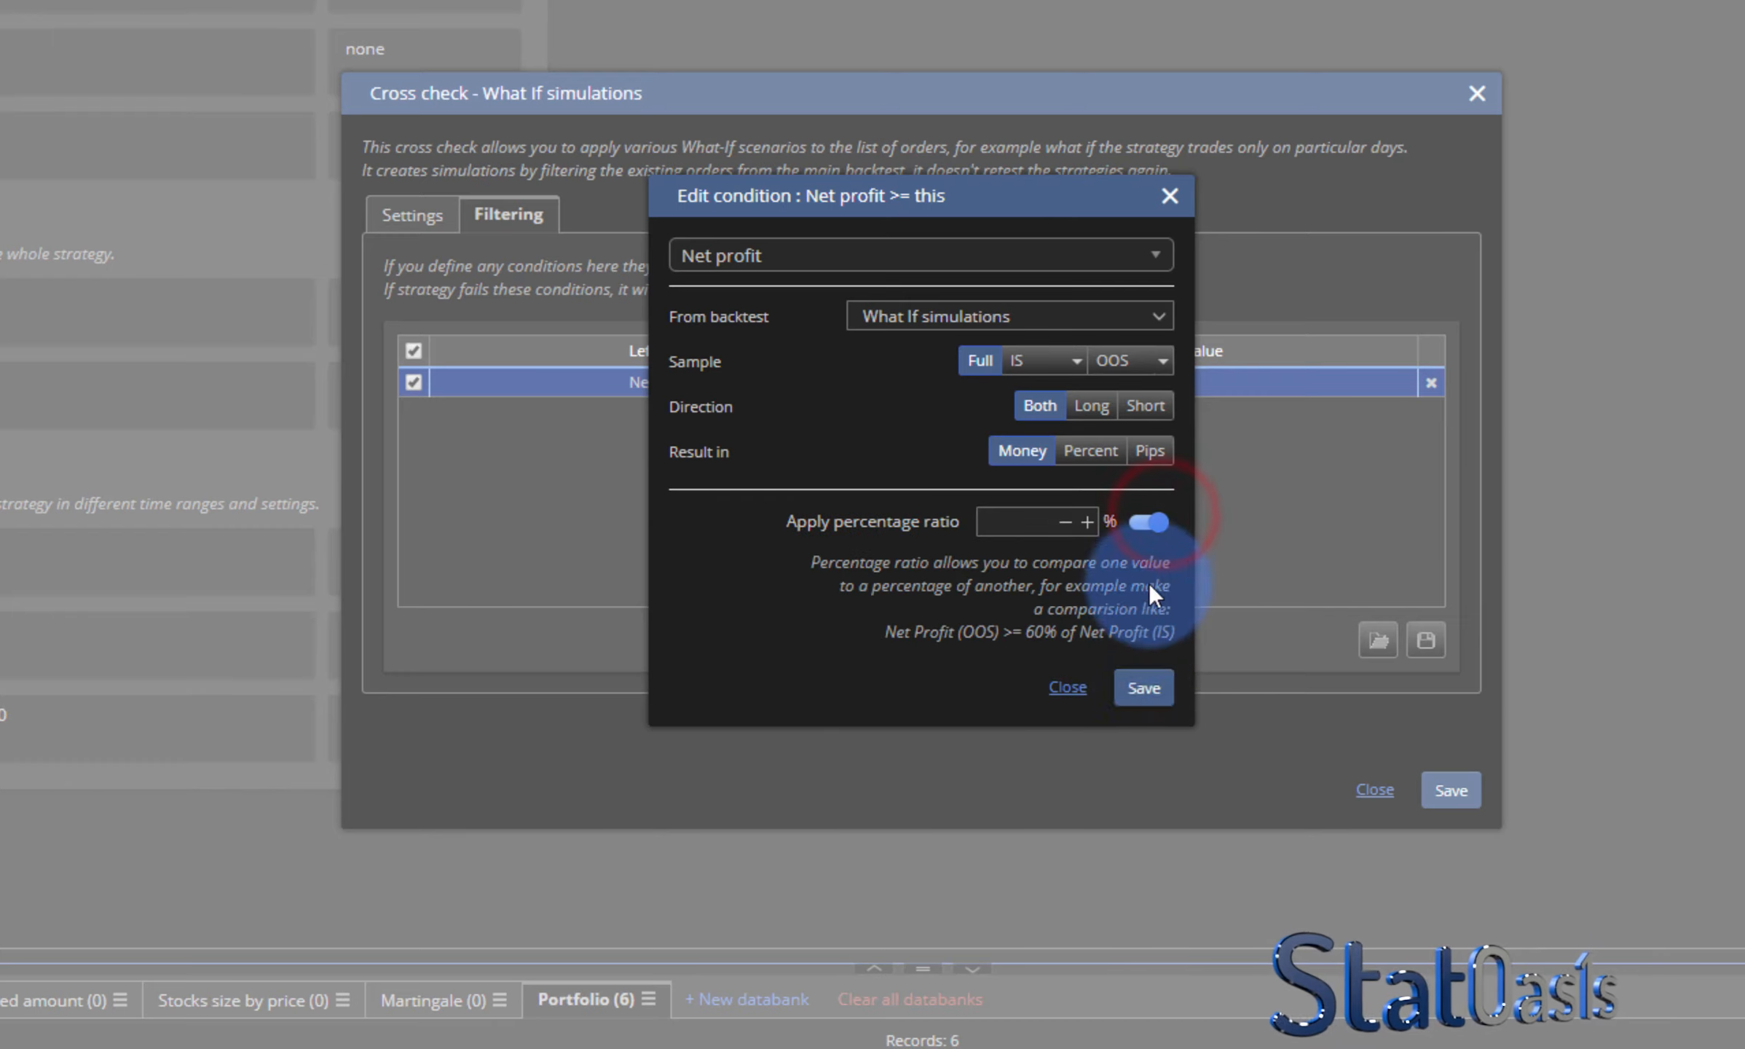
{"action": "left_click", "coordinate": [1009, 519]}
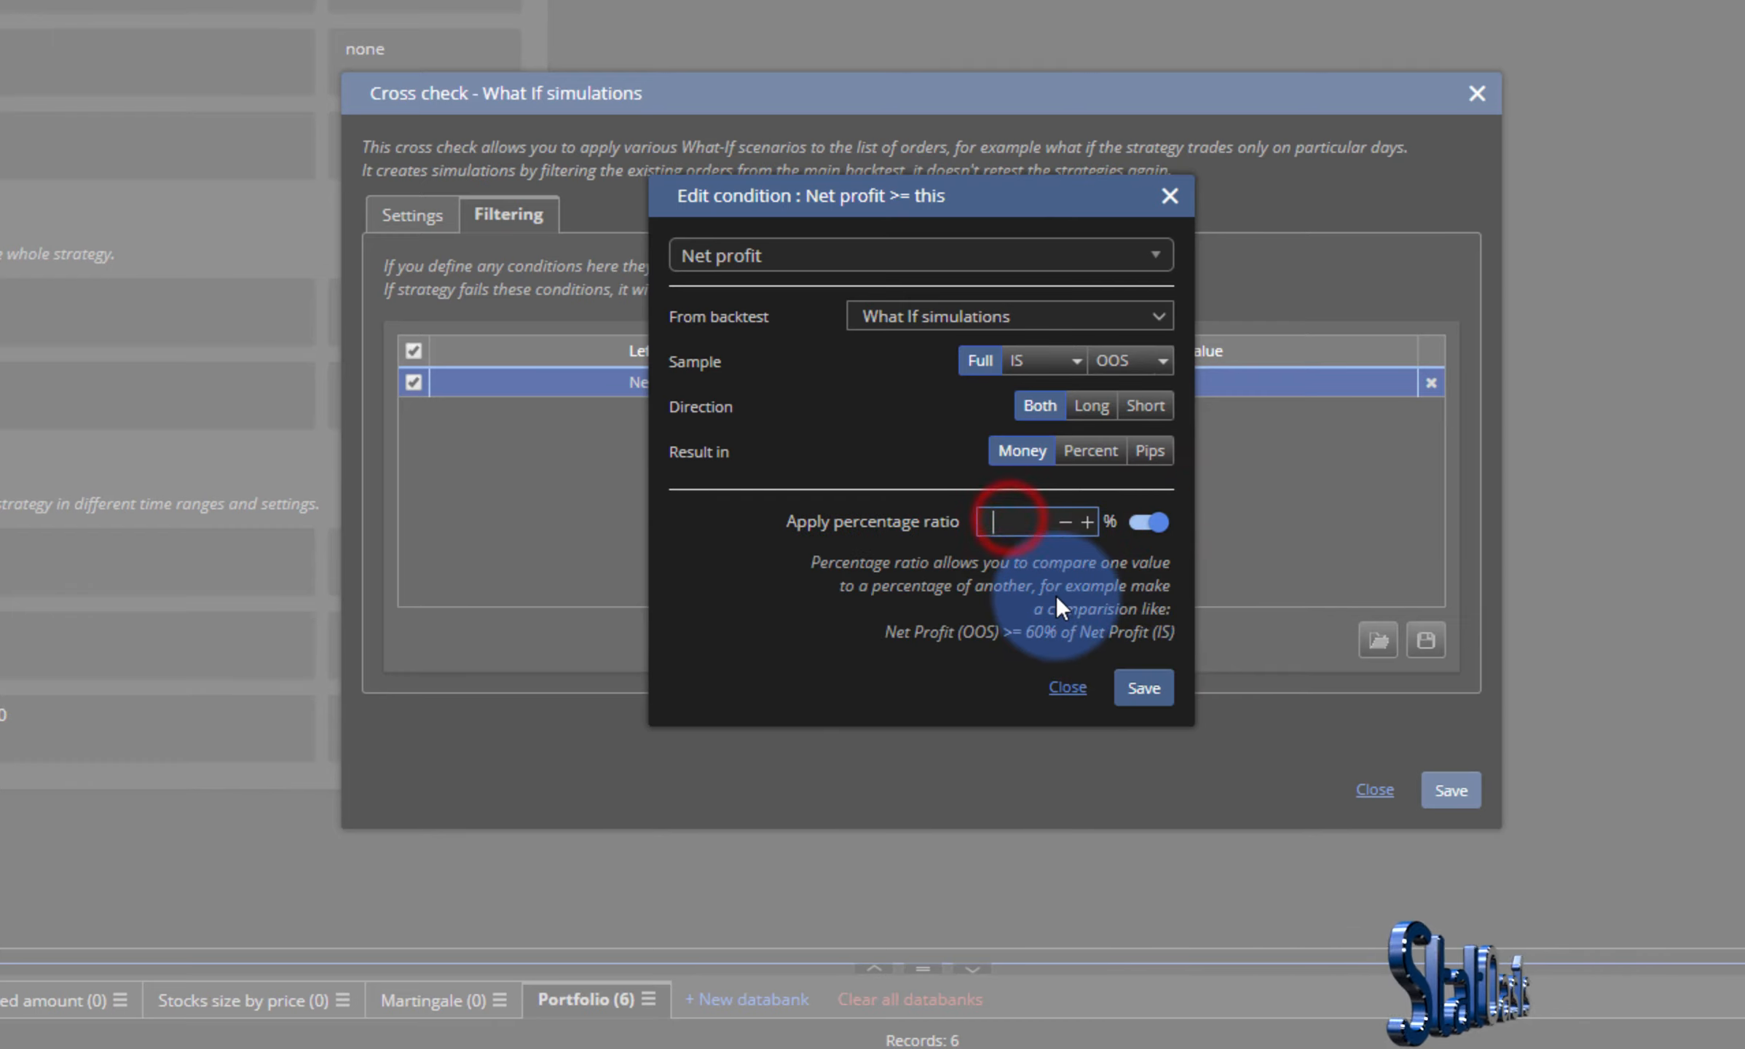
{"action": "type", "text": "150"}
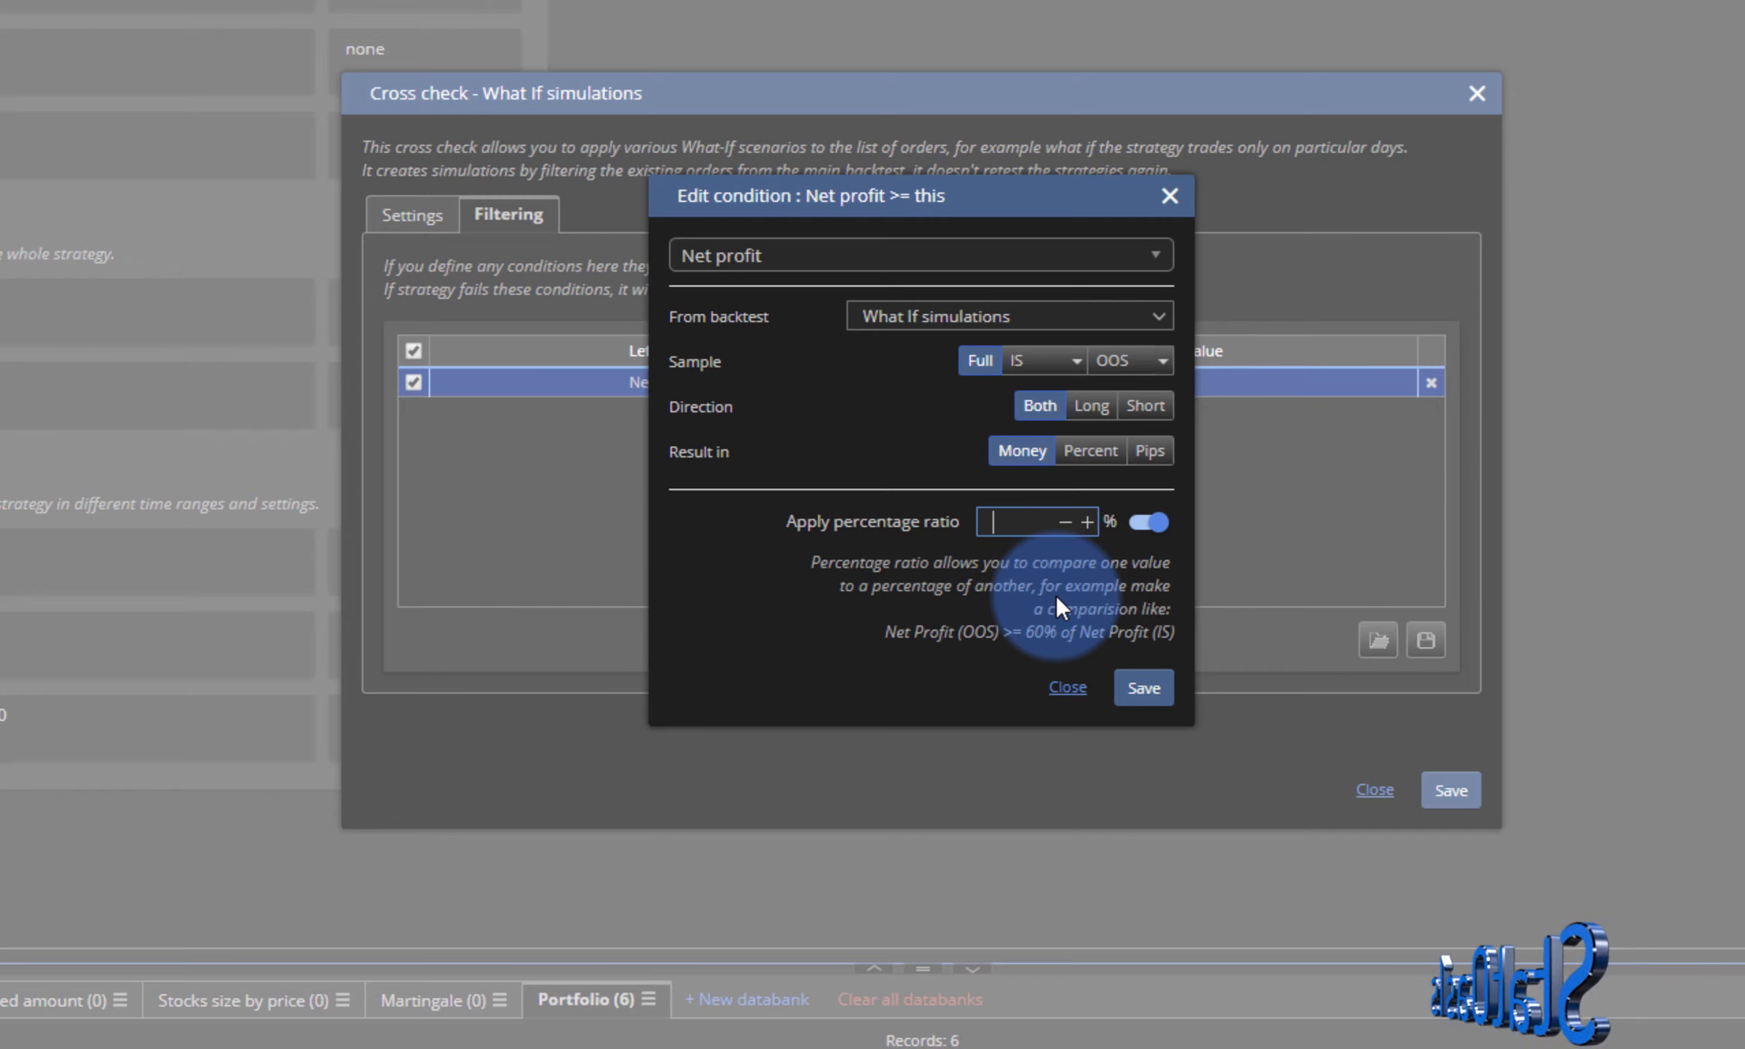
{"action": "left_click", "coordinate": [1144, 689]}
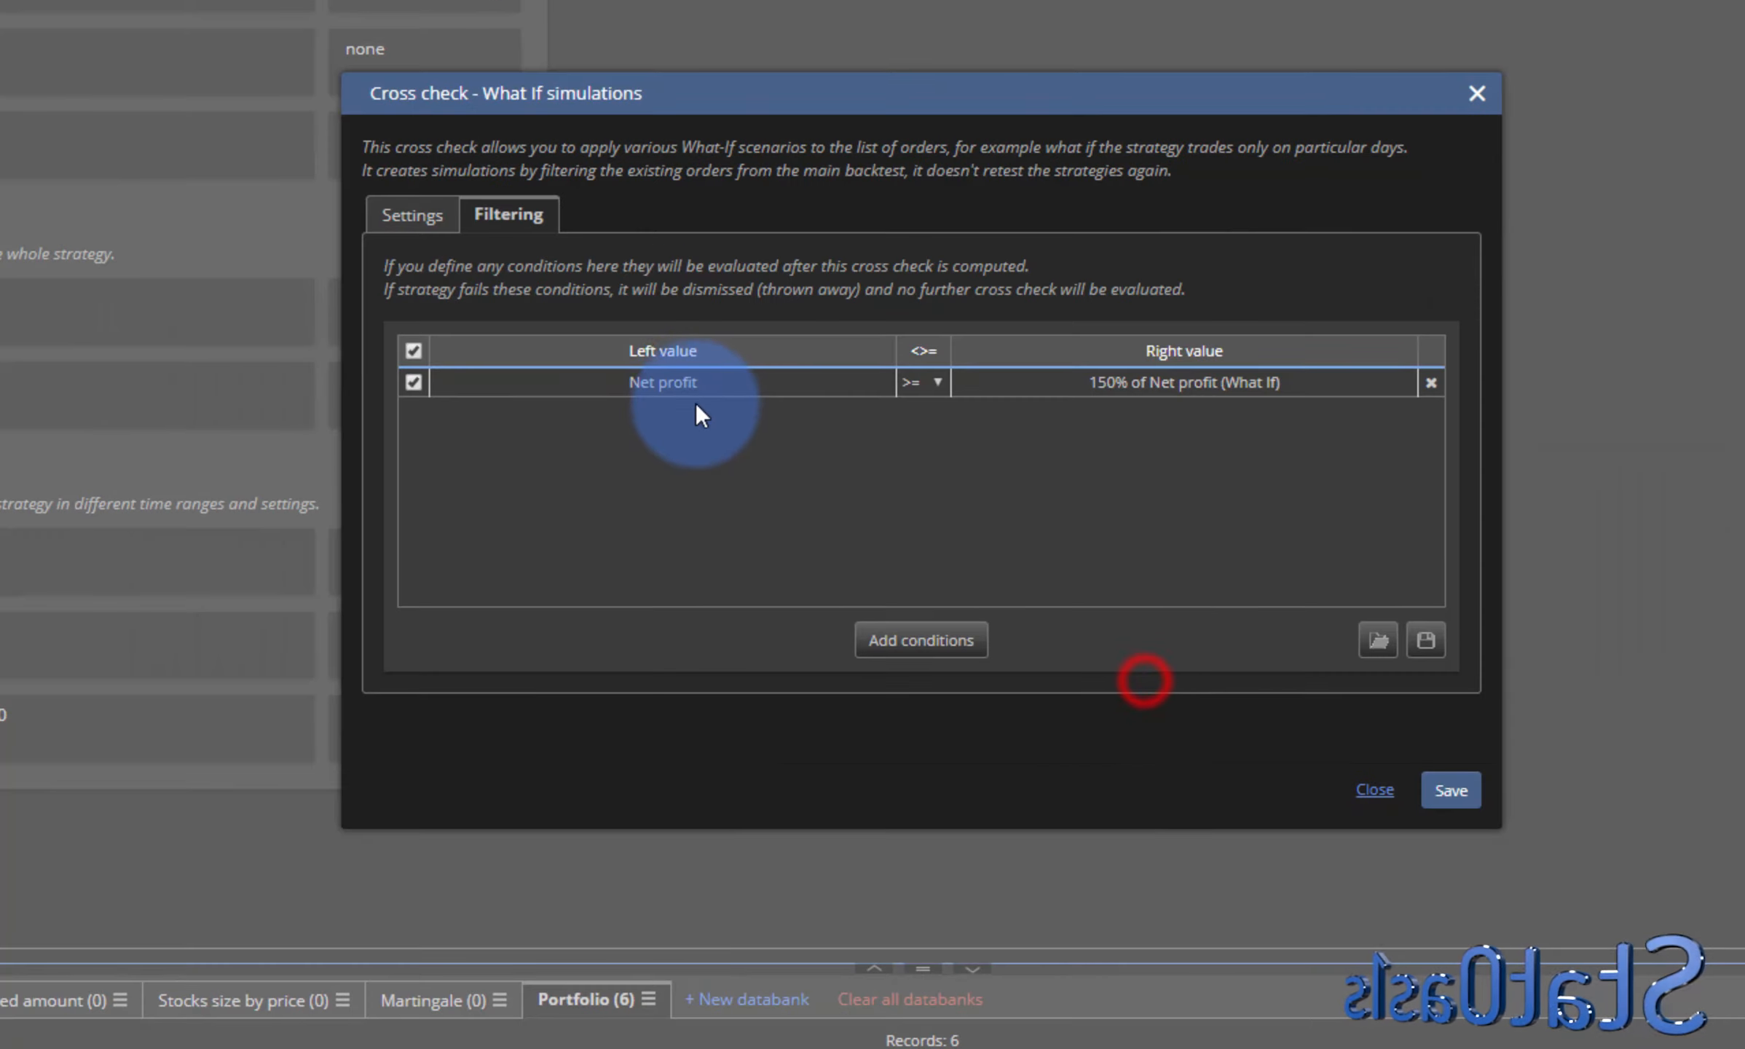
- Set the filtering condition's left value to Net profit from the What If simulations backtest
{"action": "double_click", "coordinate": [694, 380]}
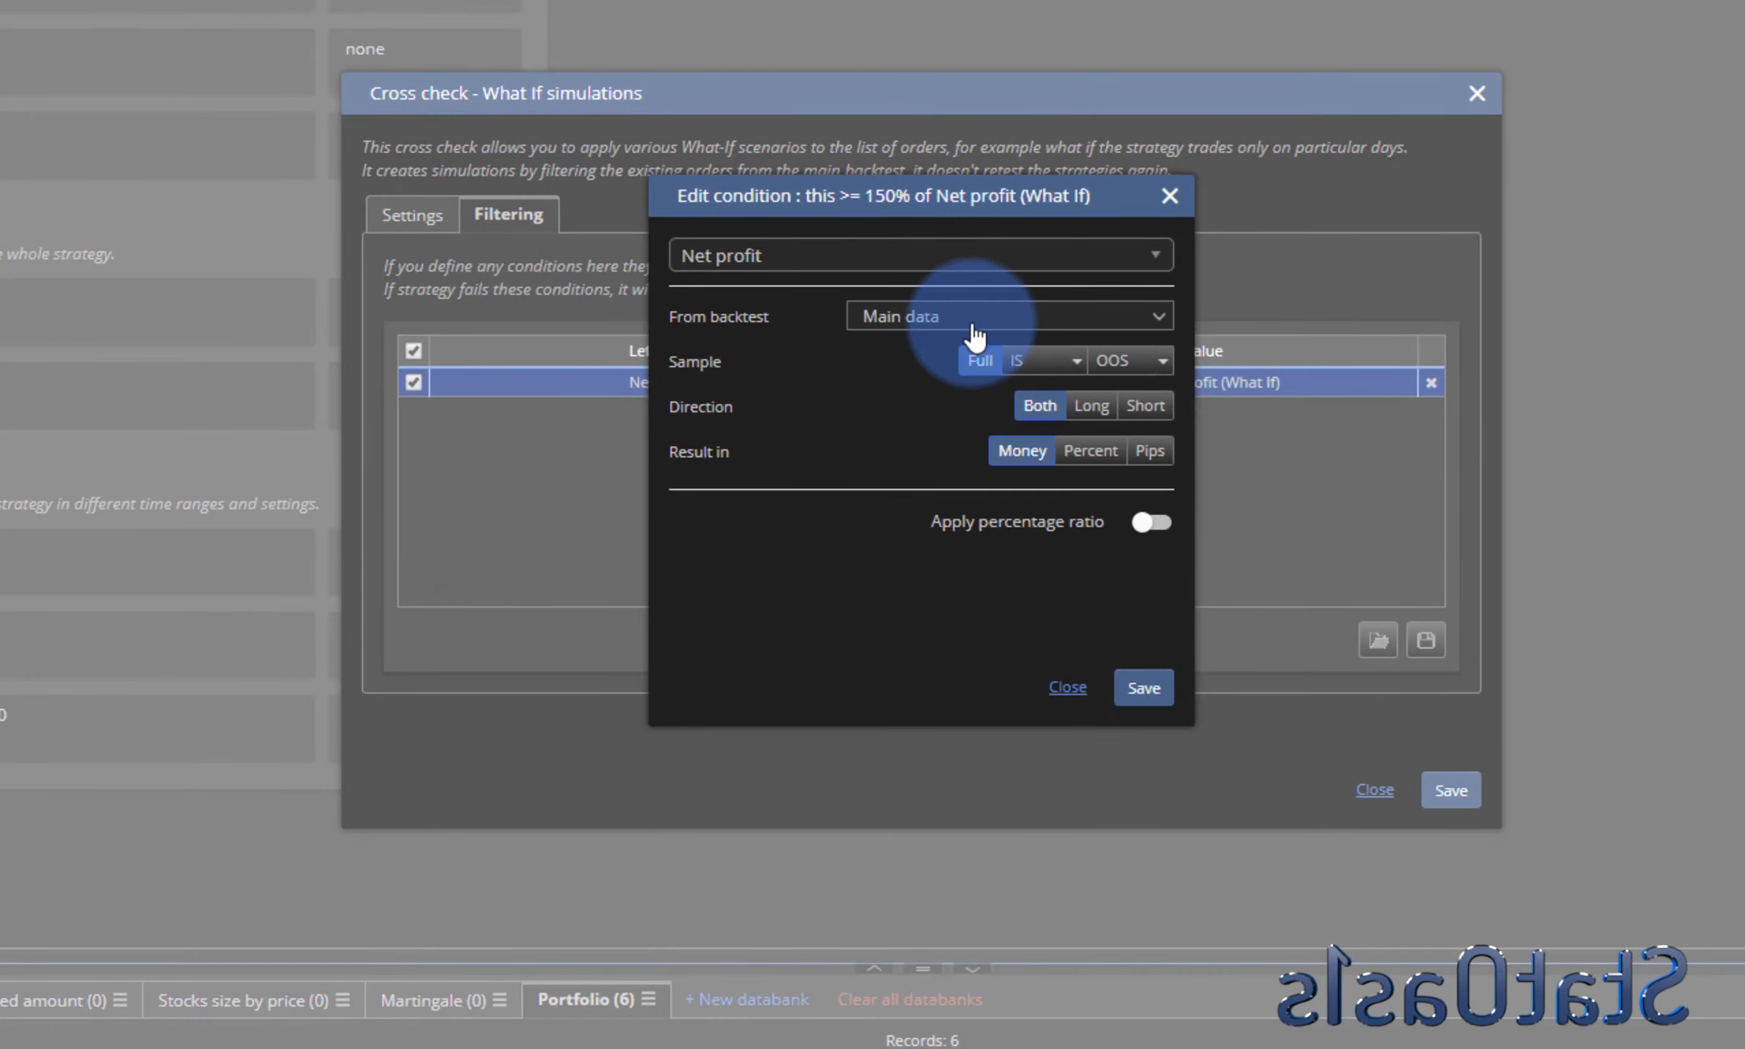
{"action": "left_click", "coordinate": [974, 321]}
{"action": "left_click", "coordinate": [952, 418]}
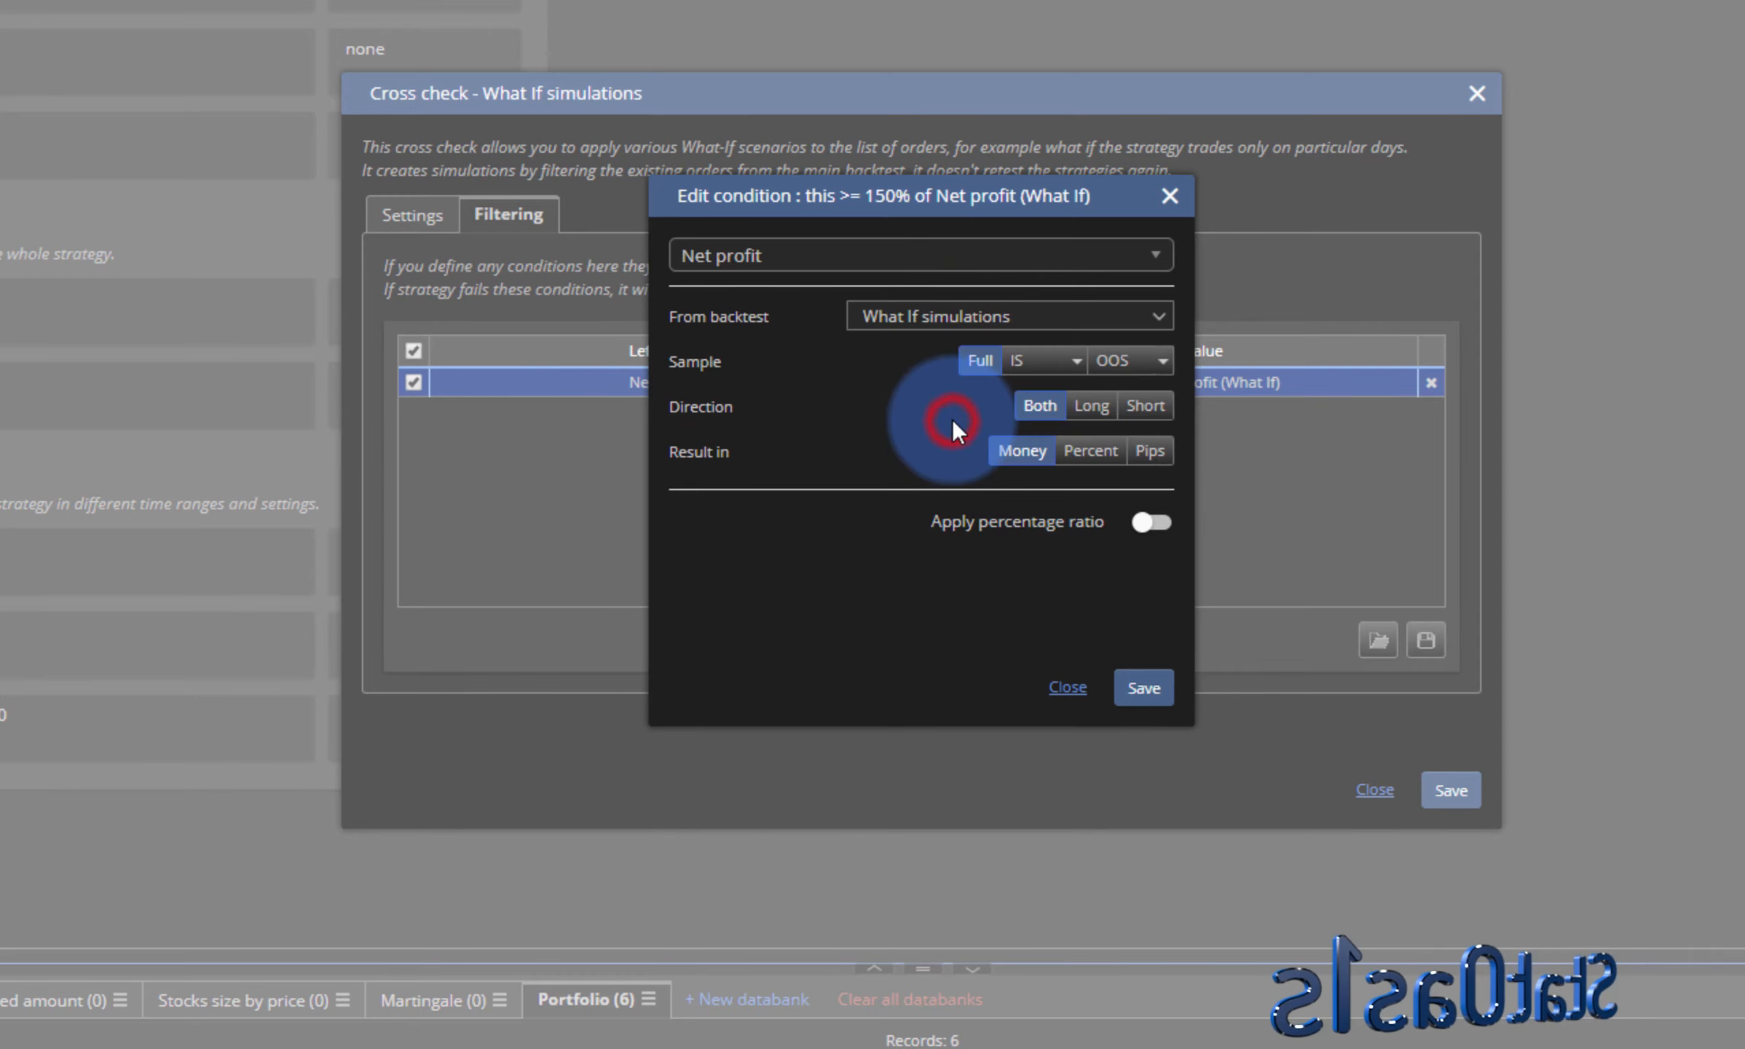
{"action": "left_click", "coordinate": [1144, 687]}
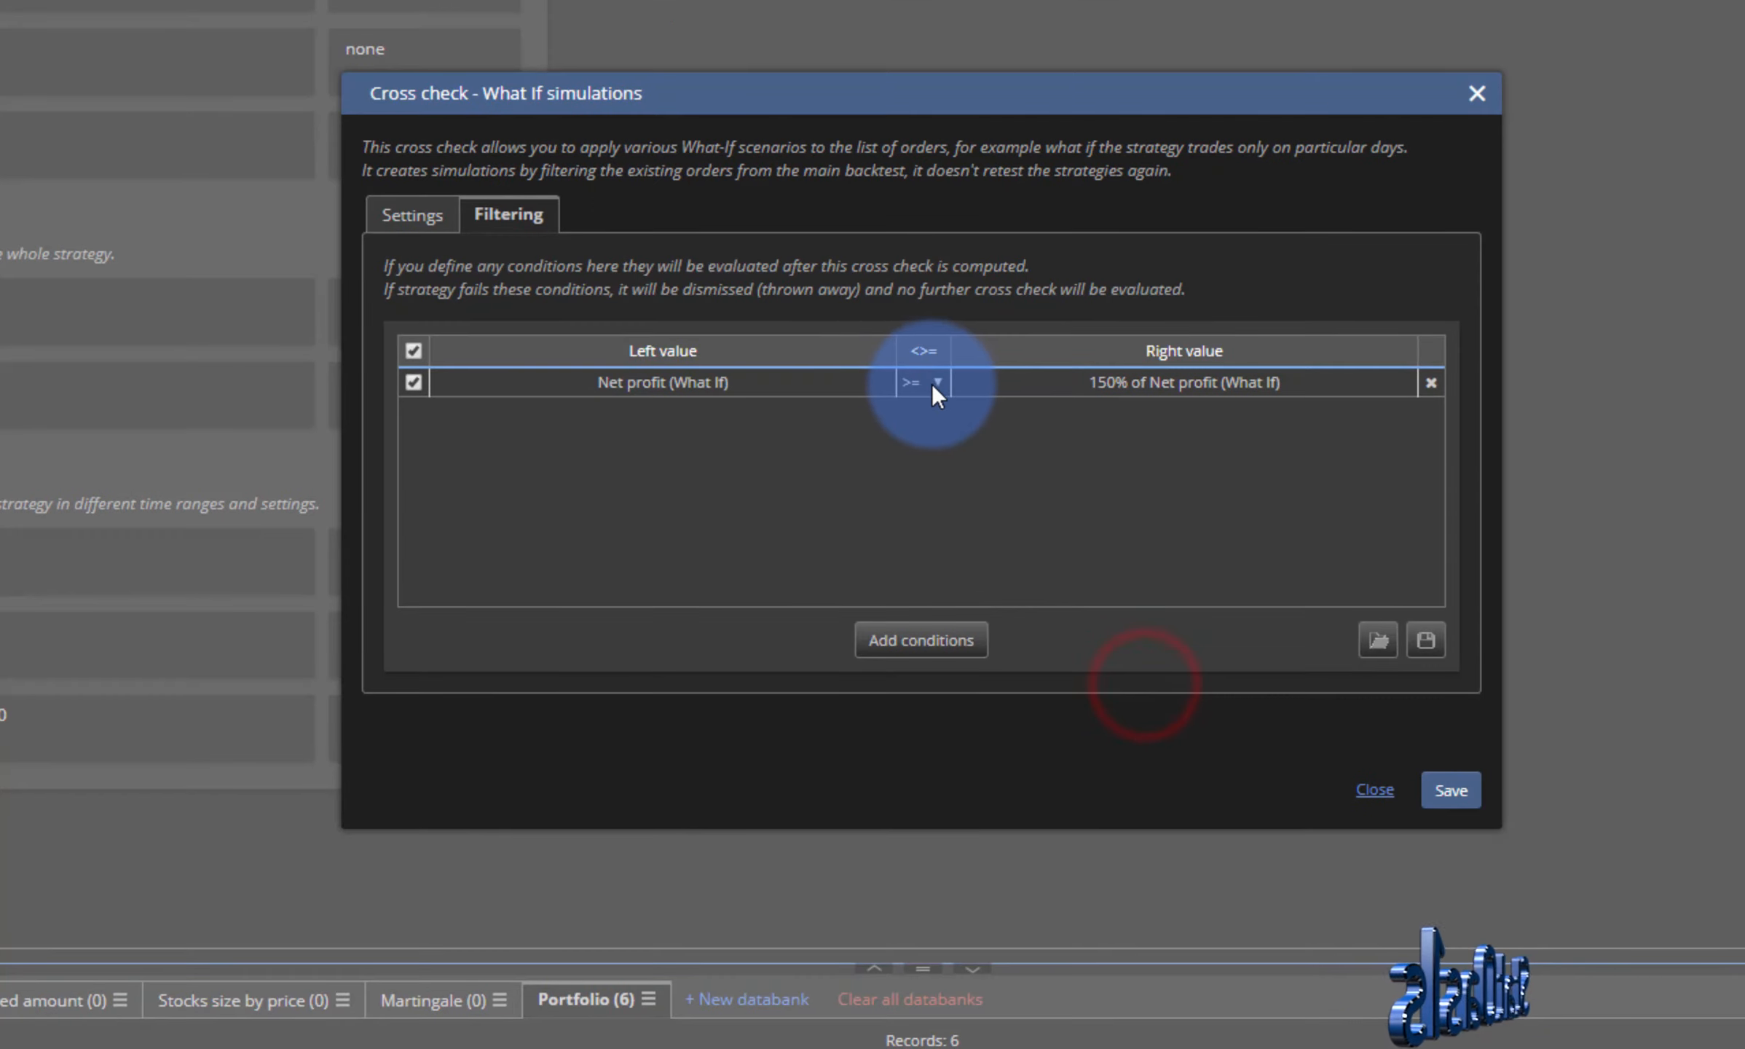
- Set the condition's right value to 75% of Net profit from Main data and save the What If simulations cross check
{"action": "double_click", "coordinate": [1151, 386]}
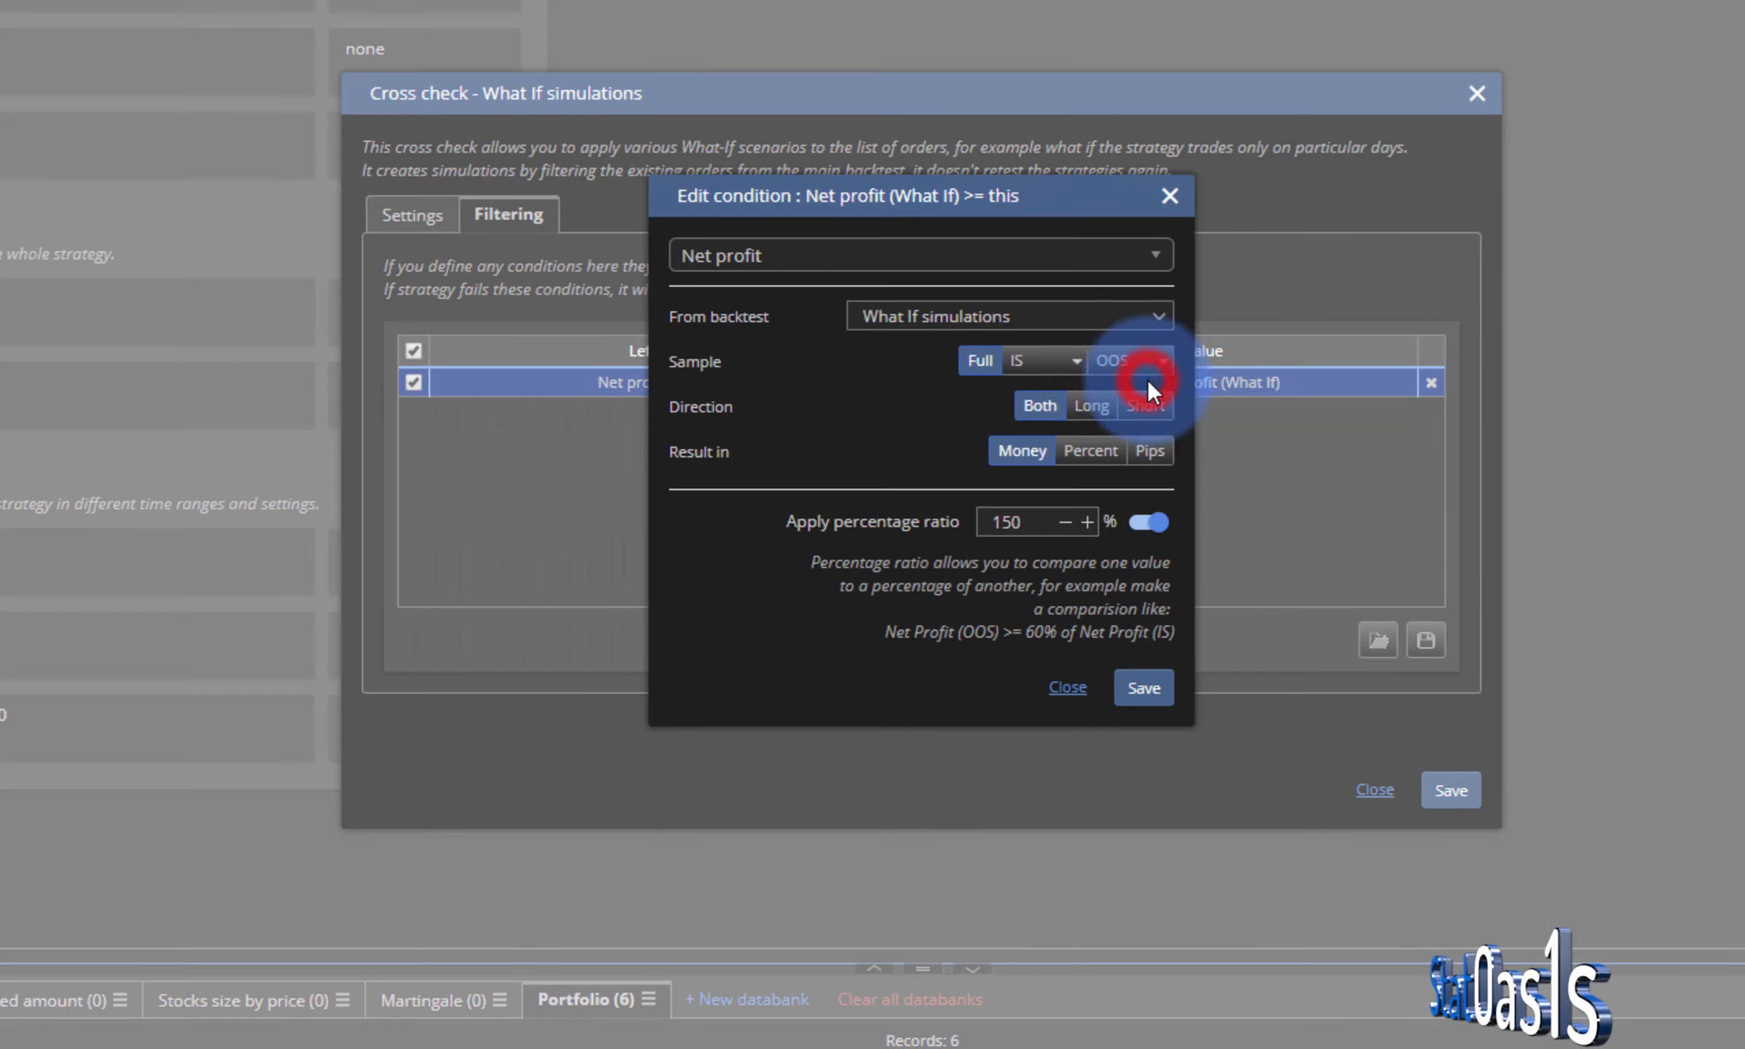
{"action": "left_click", "coordinate": [1023, 317]}
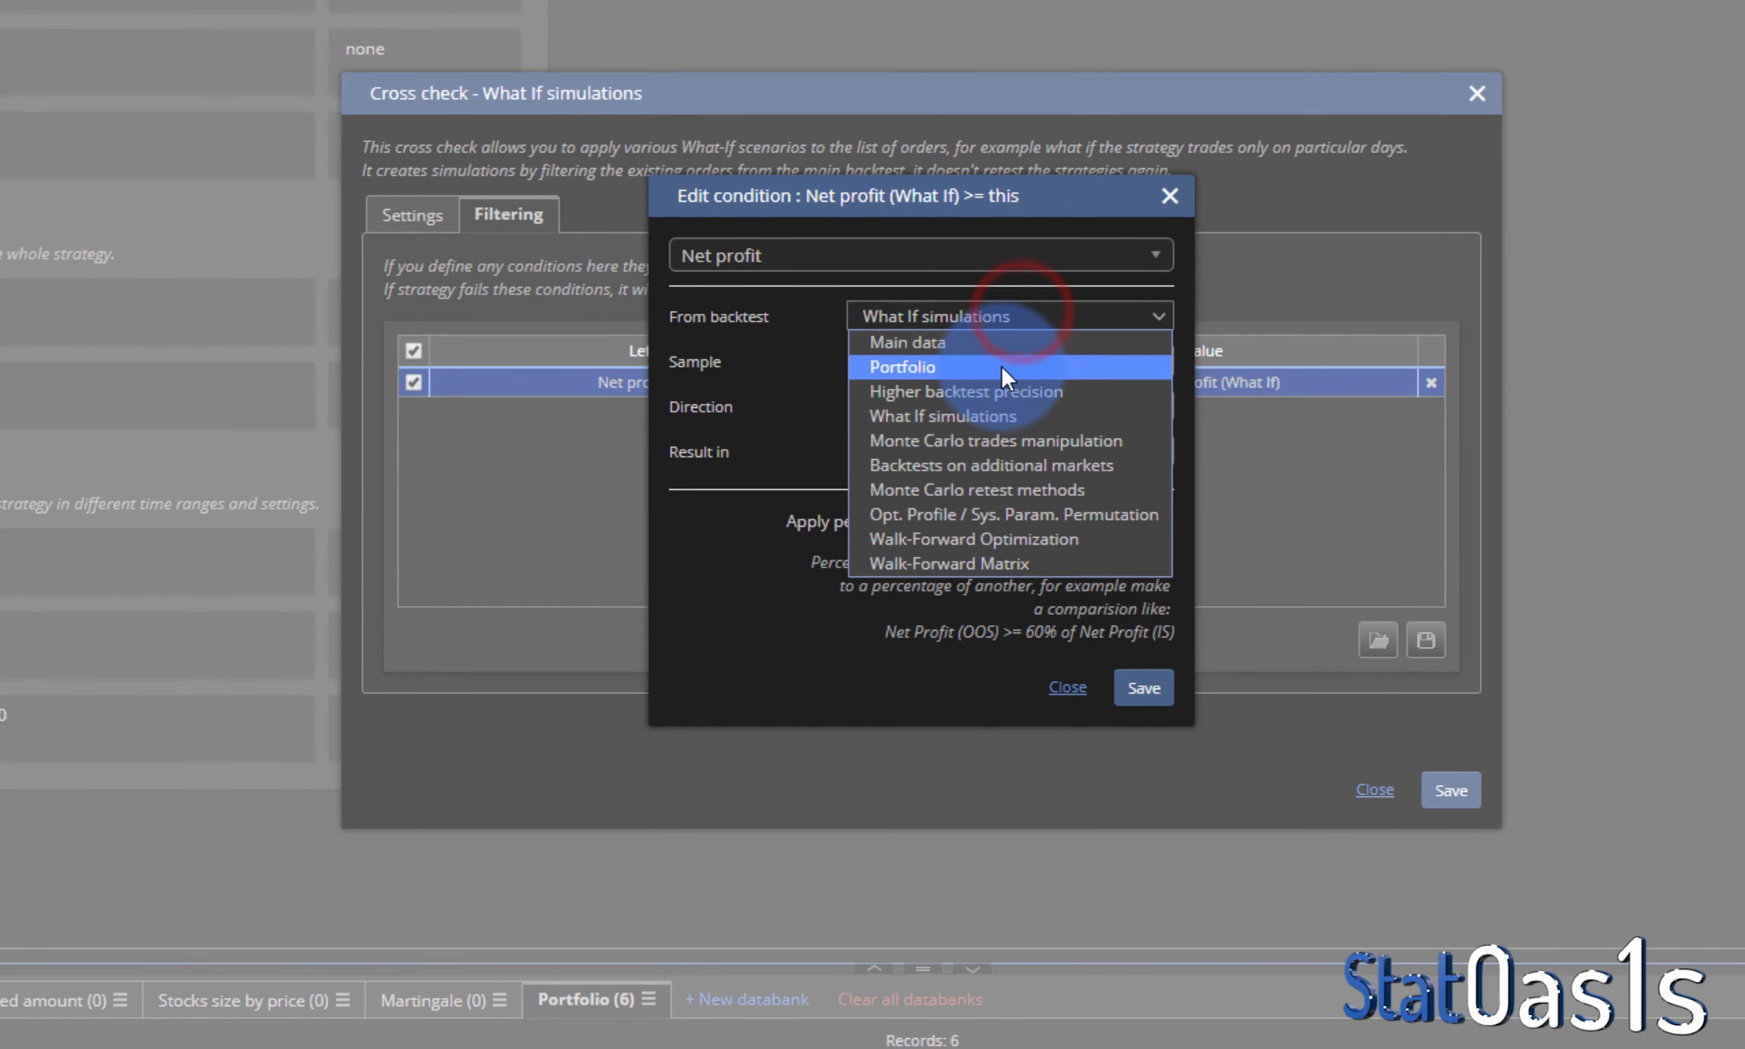
{"action": "left_click", "coordinate": [1003, 345]}
{"action": "double_click", "coordinate": [1024, 528]}
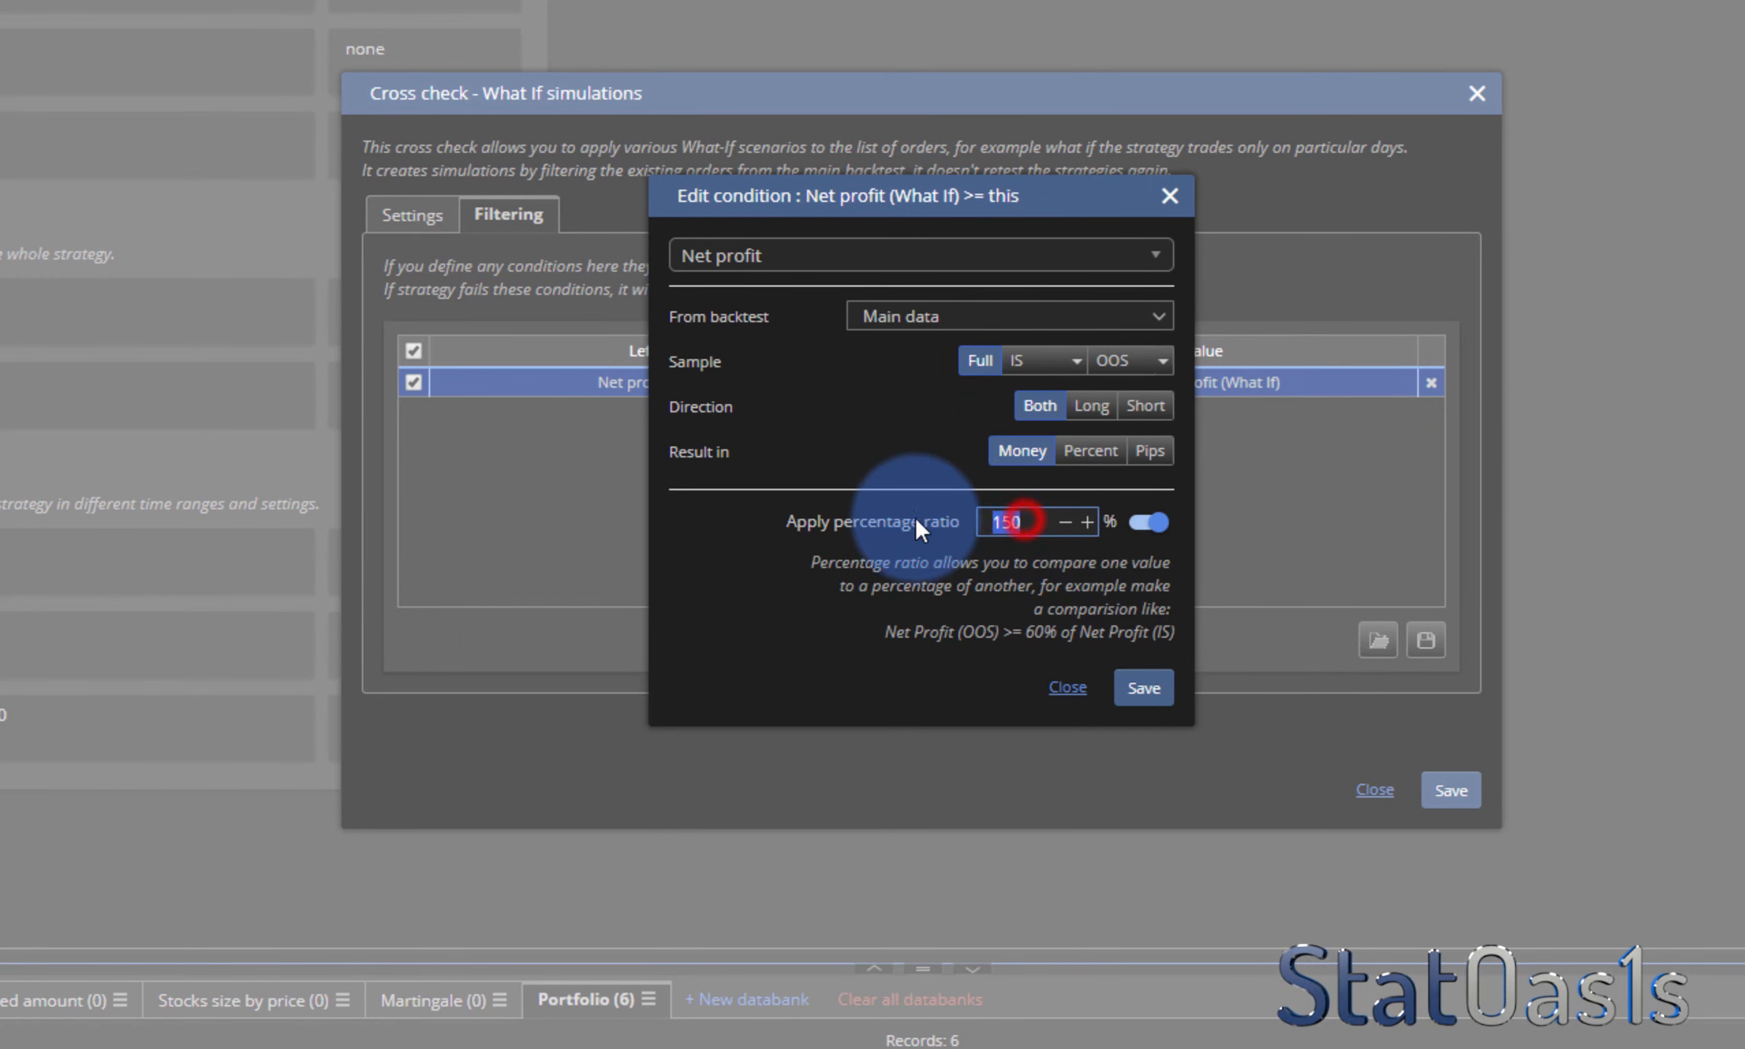
{"action": "type", "text": "50"}
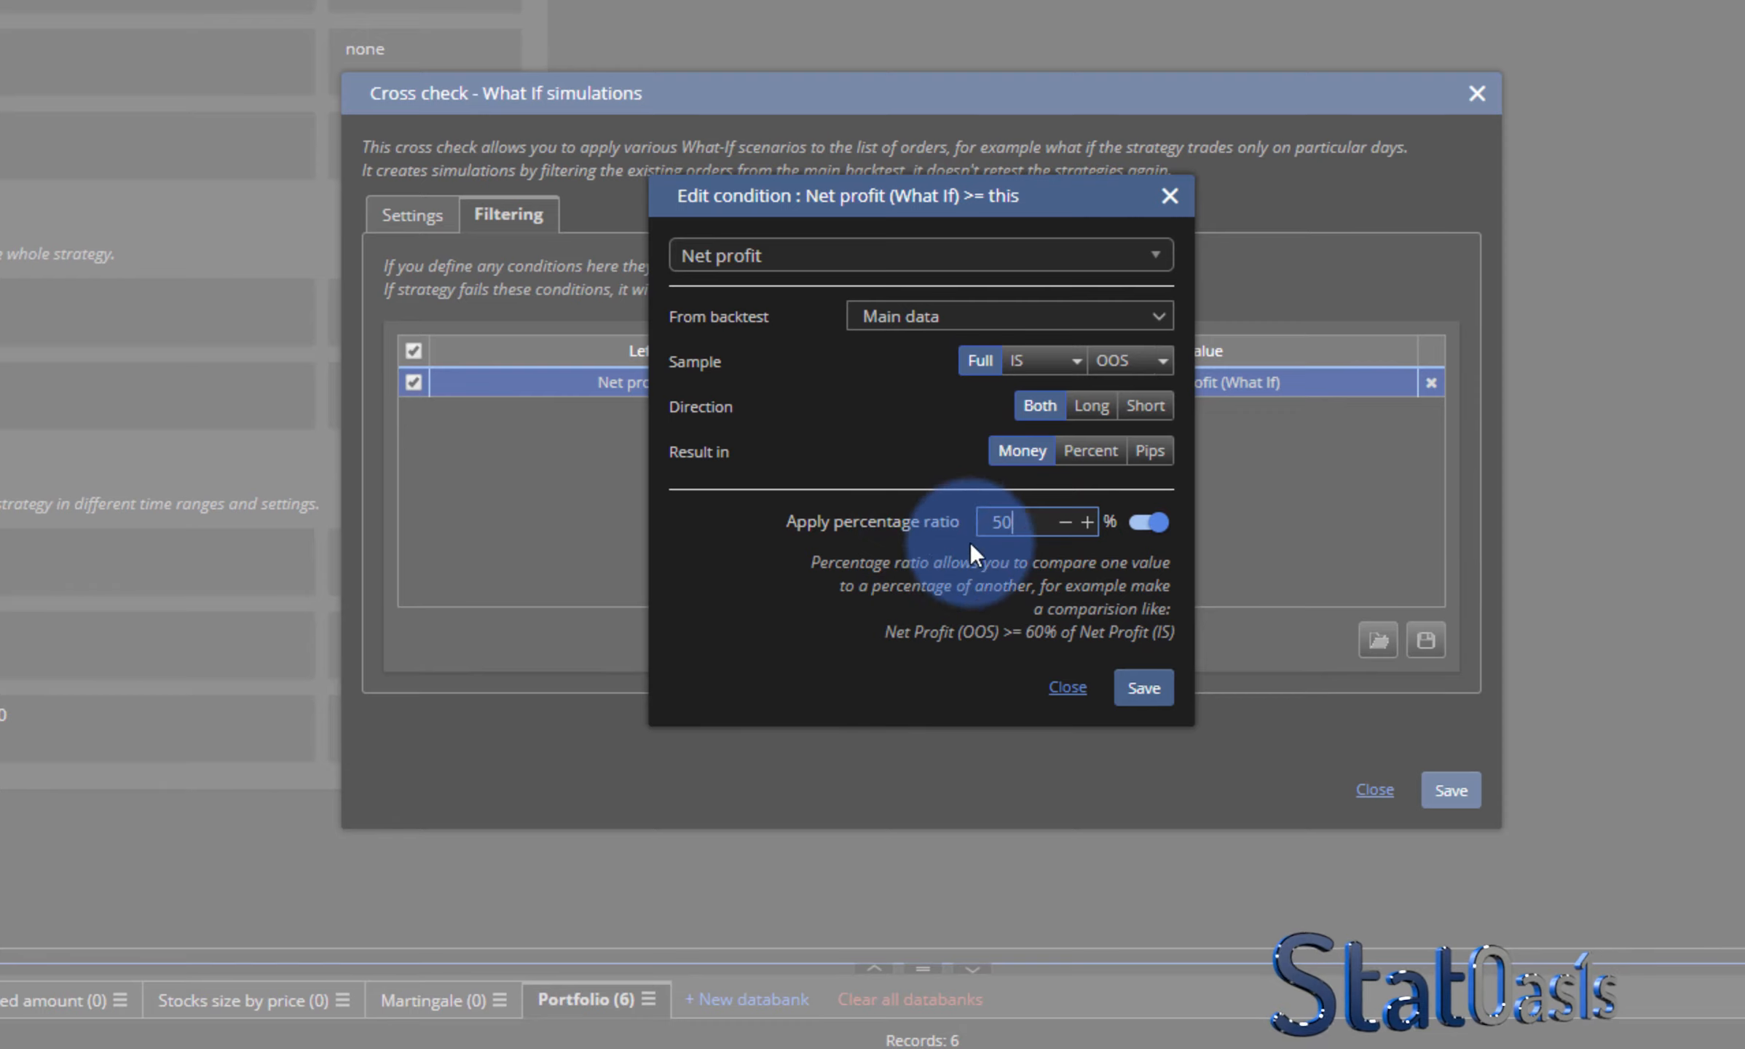
{"action": "double_click", "coordinate": [1019, 522]}
{"action": "type", "text": "75"}
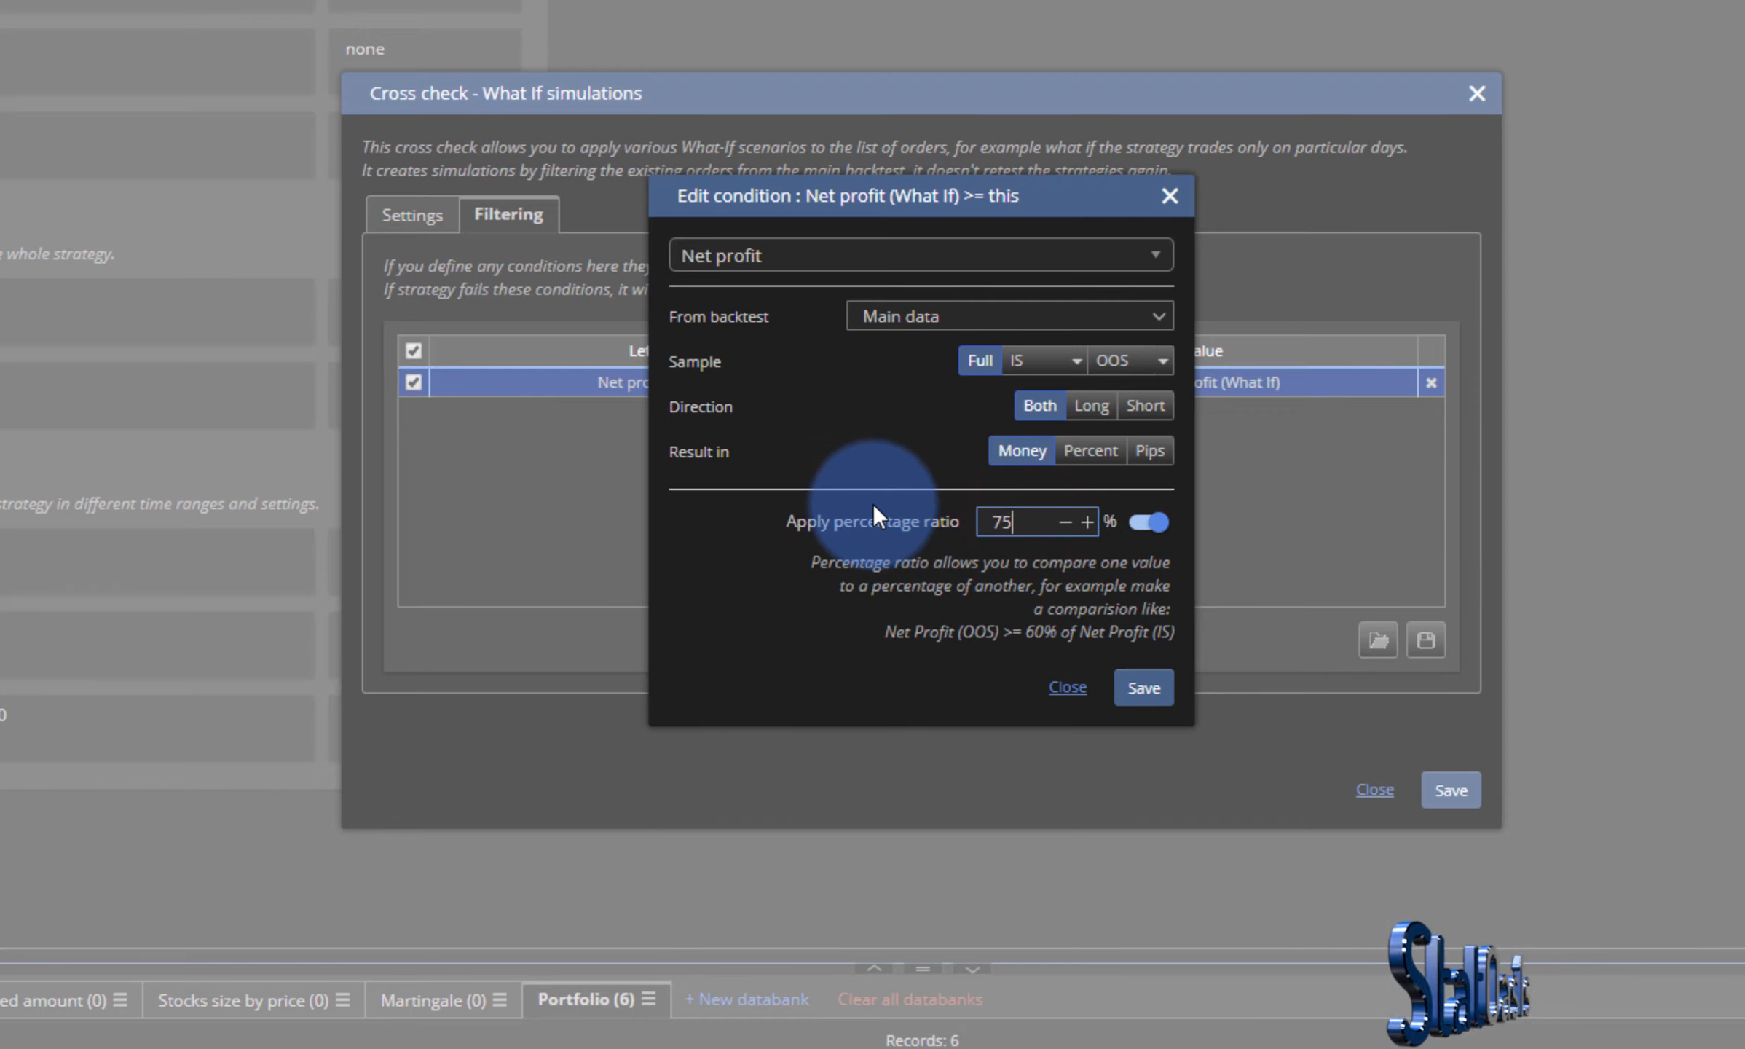
{"action": "left_click", "coordinate": [1145, 685]}
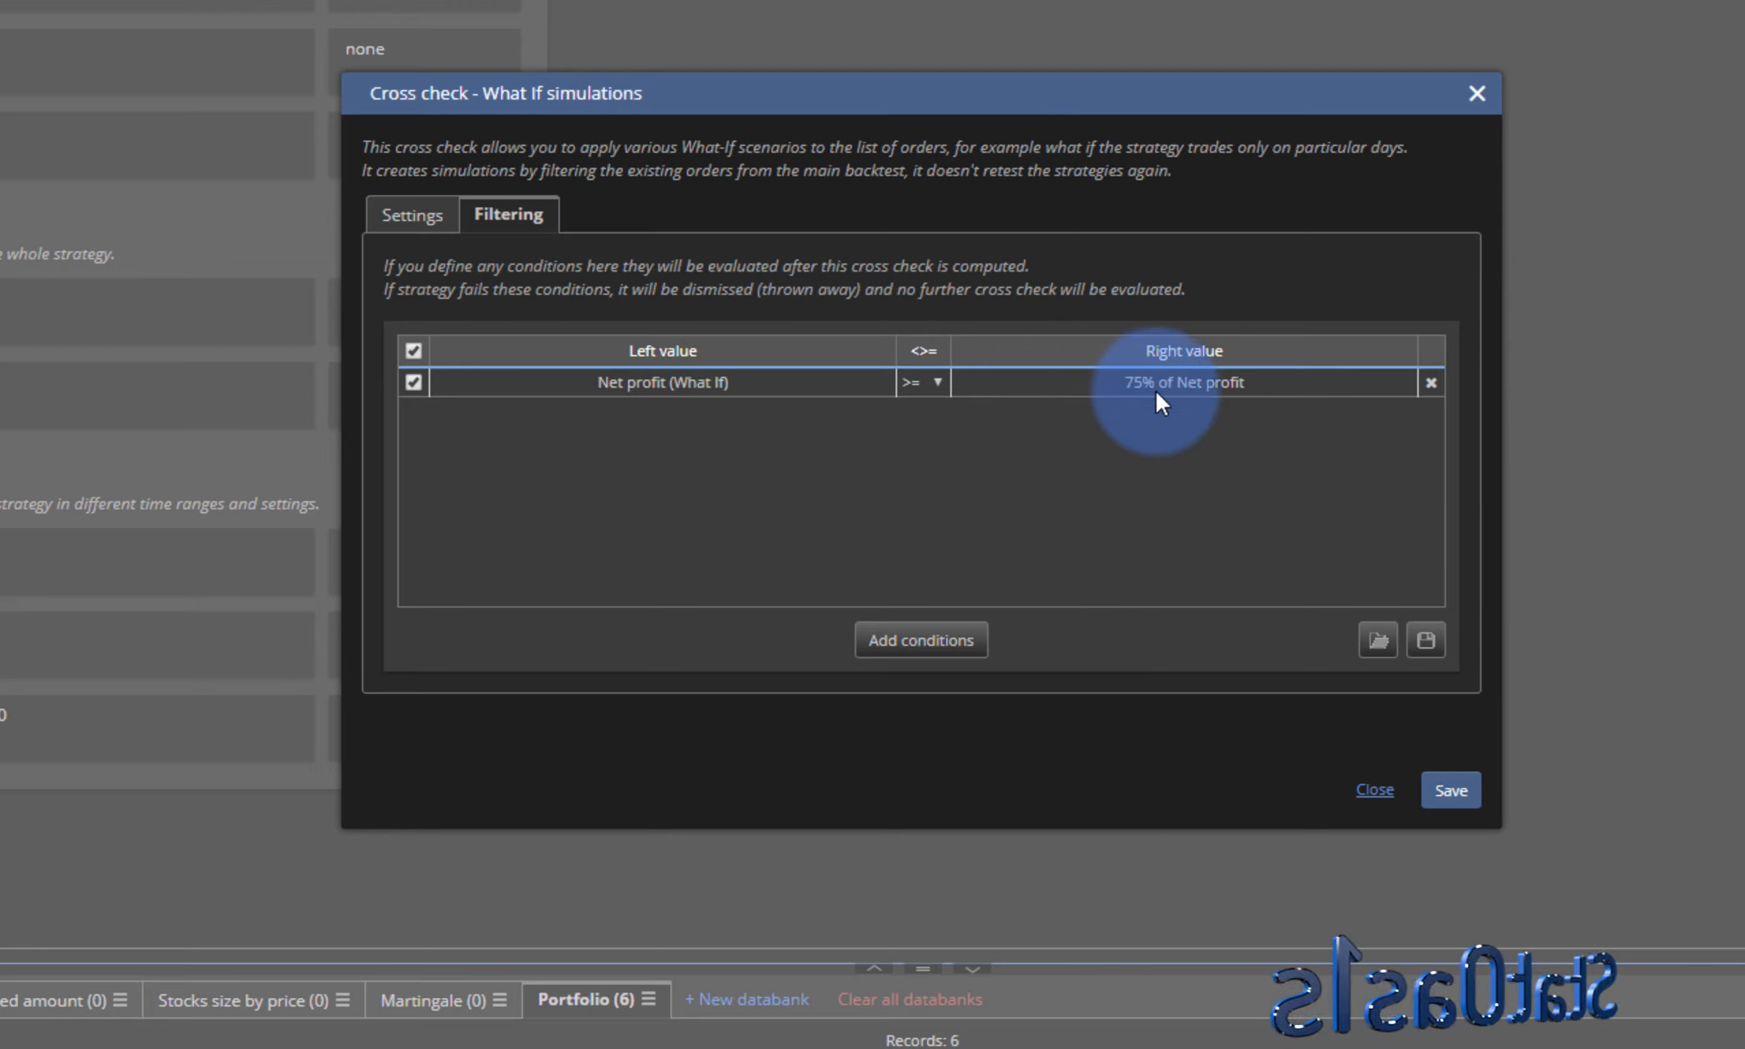
{"action": "left_click", "coordinate": [1260, 386]}
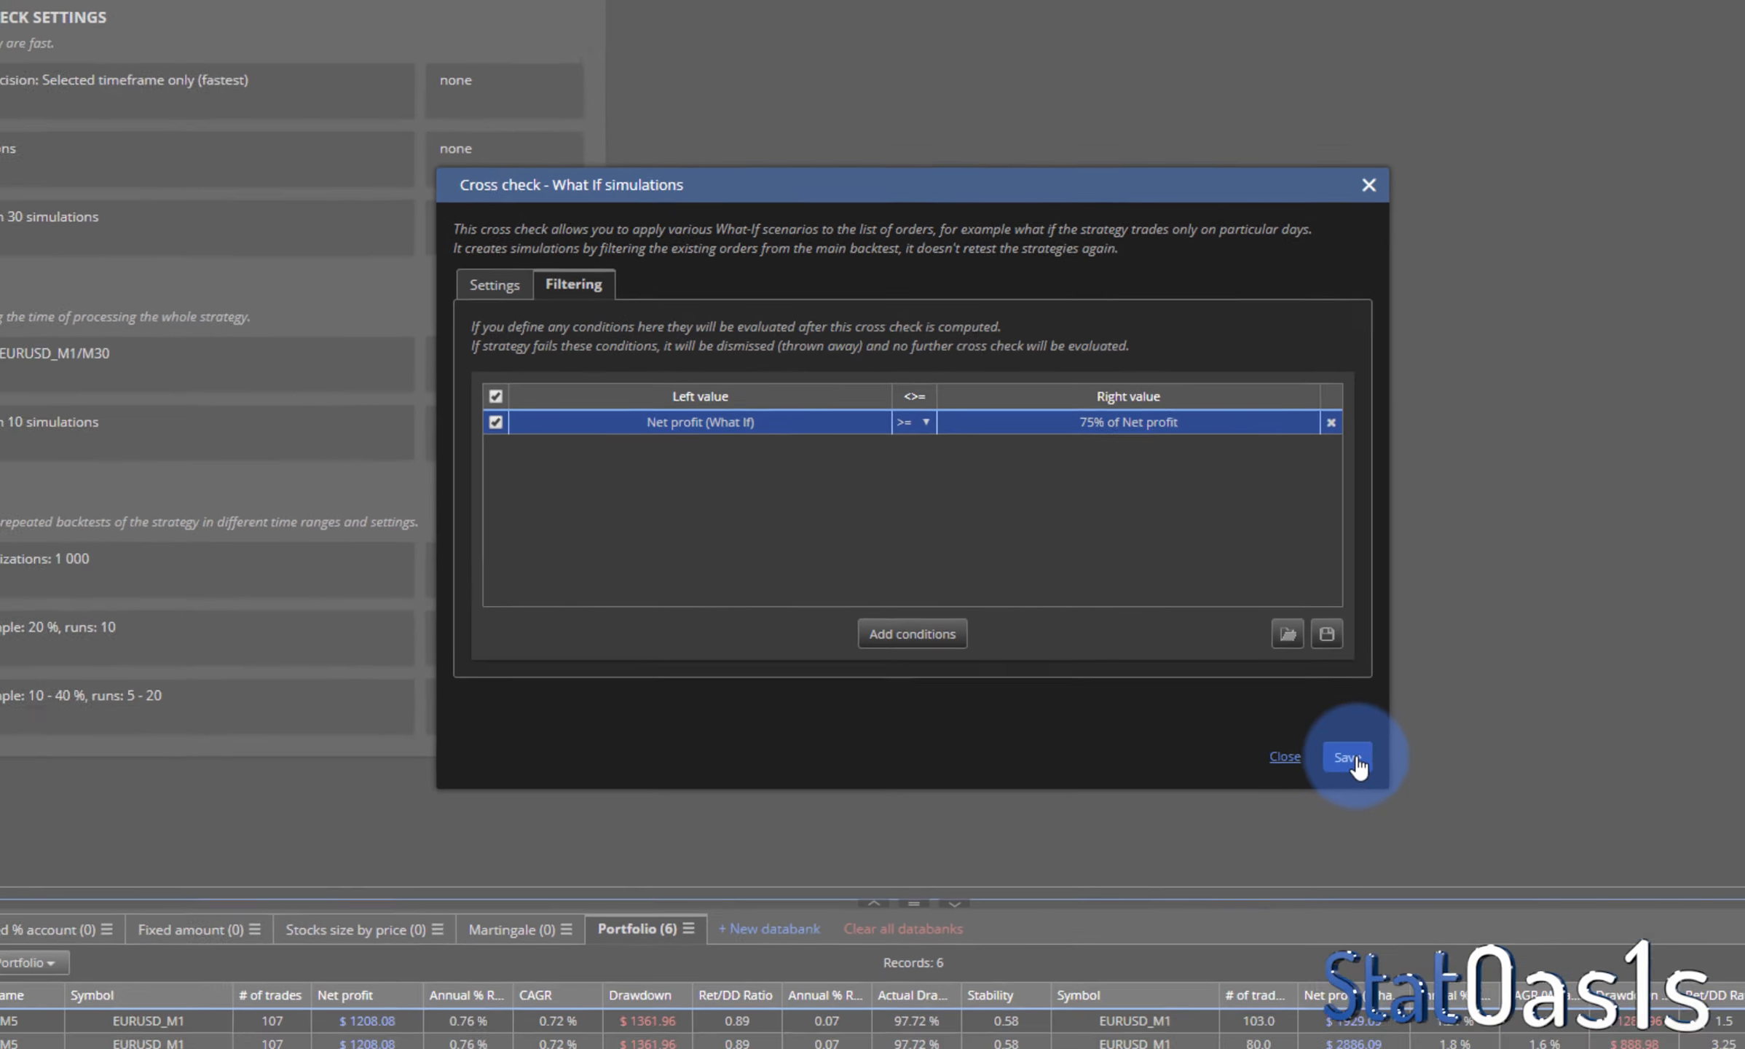
{"action": "left_click", "coordinate": [1464, 788]}
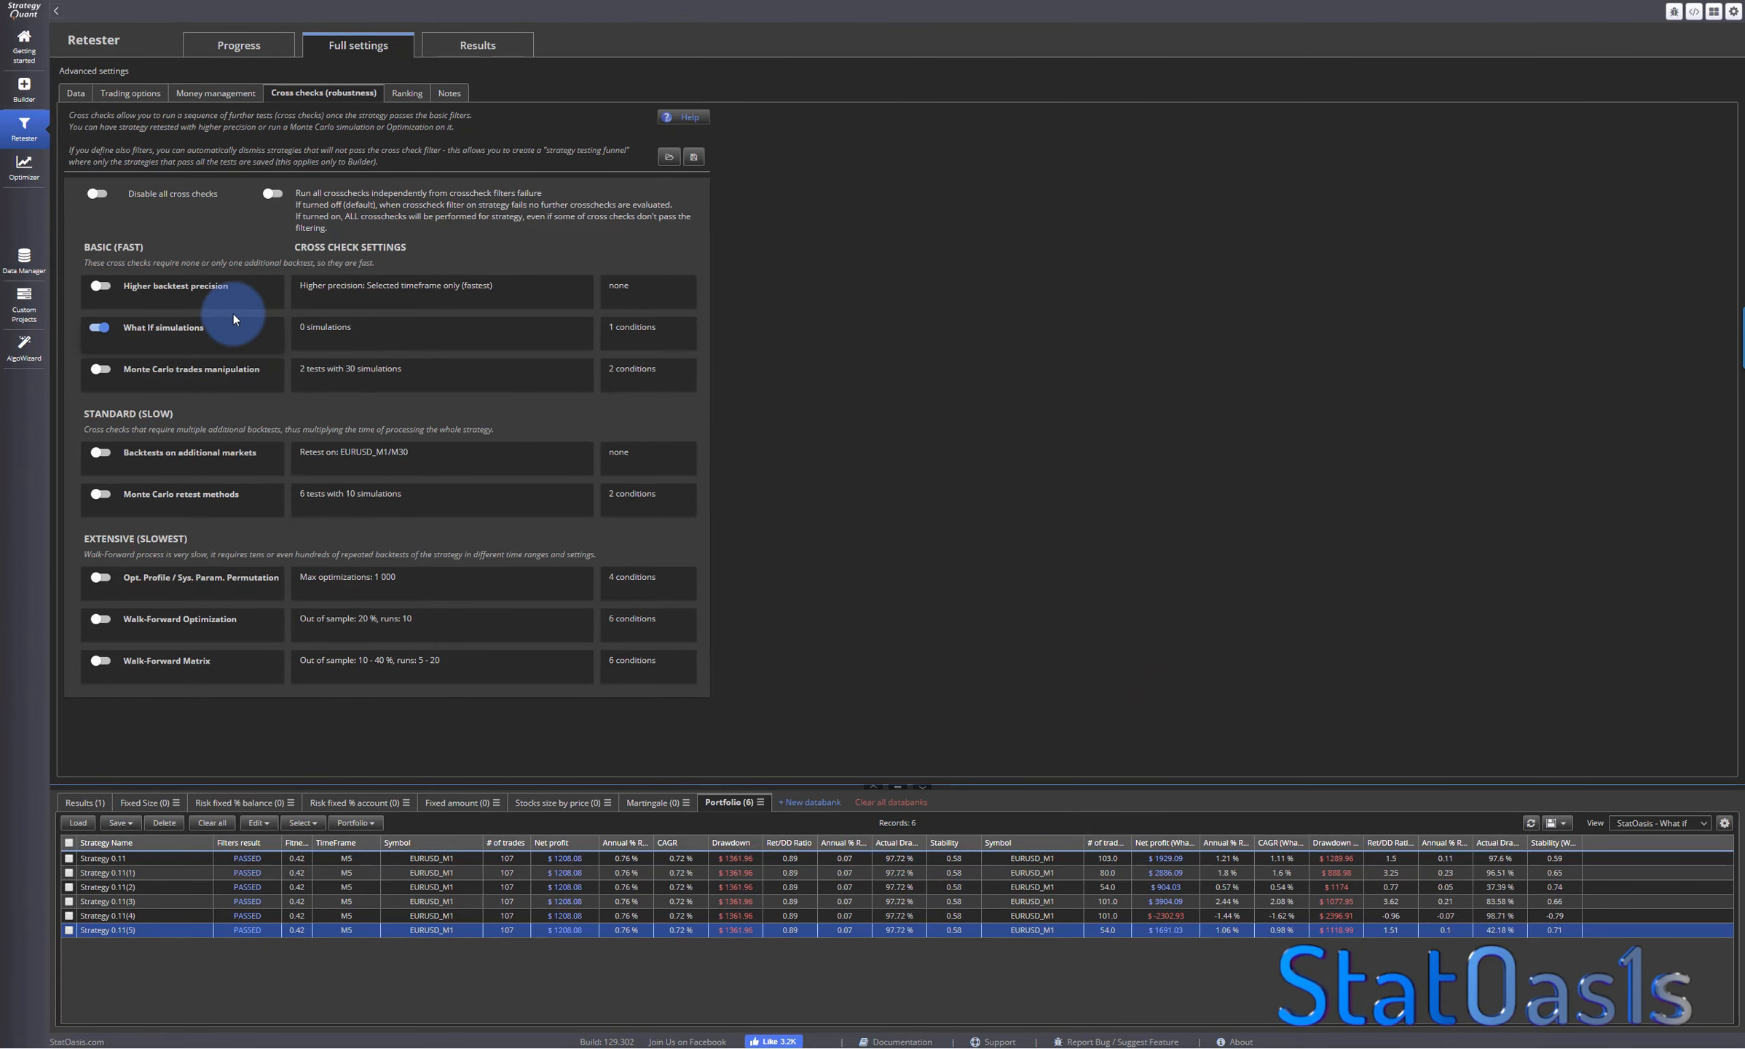
- Try to start the retest with the What If net profit filter in place
{"action": "left_click", "coordinate": [232, 46]}
{"action": "left_click", "coordinate": [198, 90]}
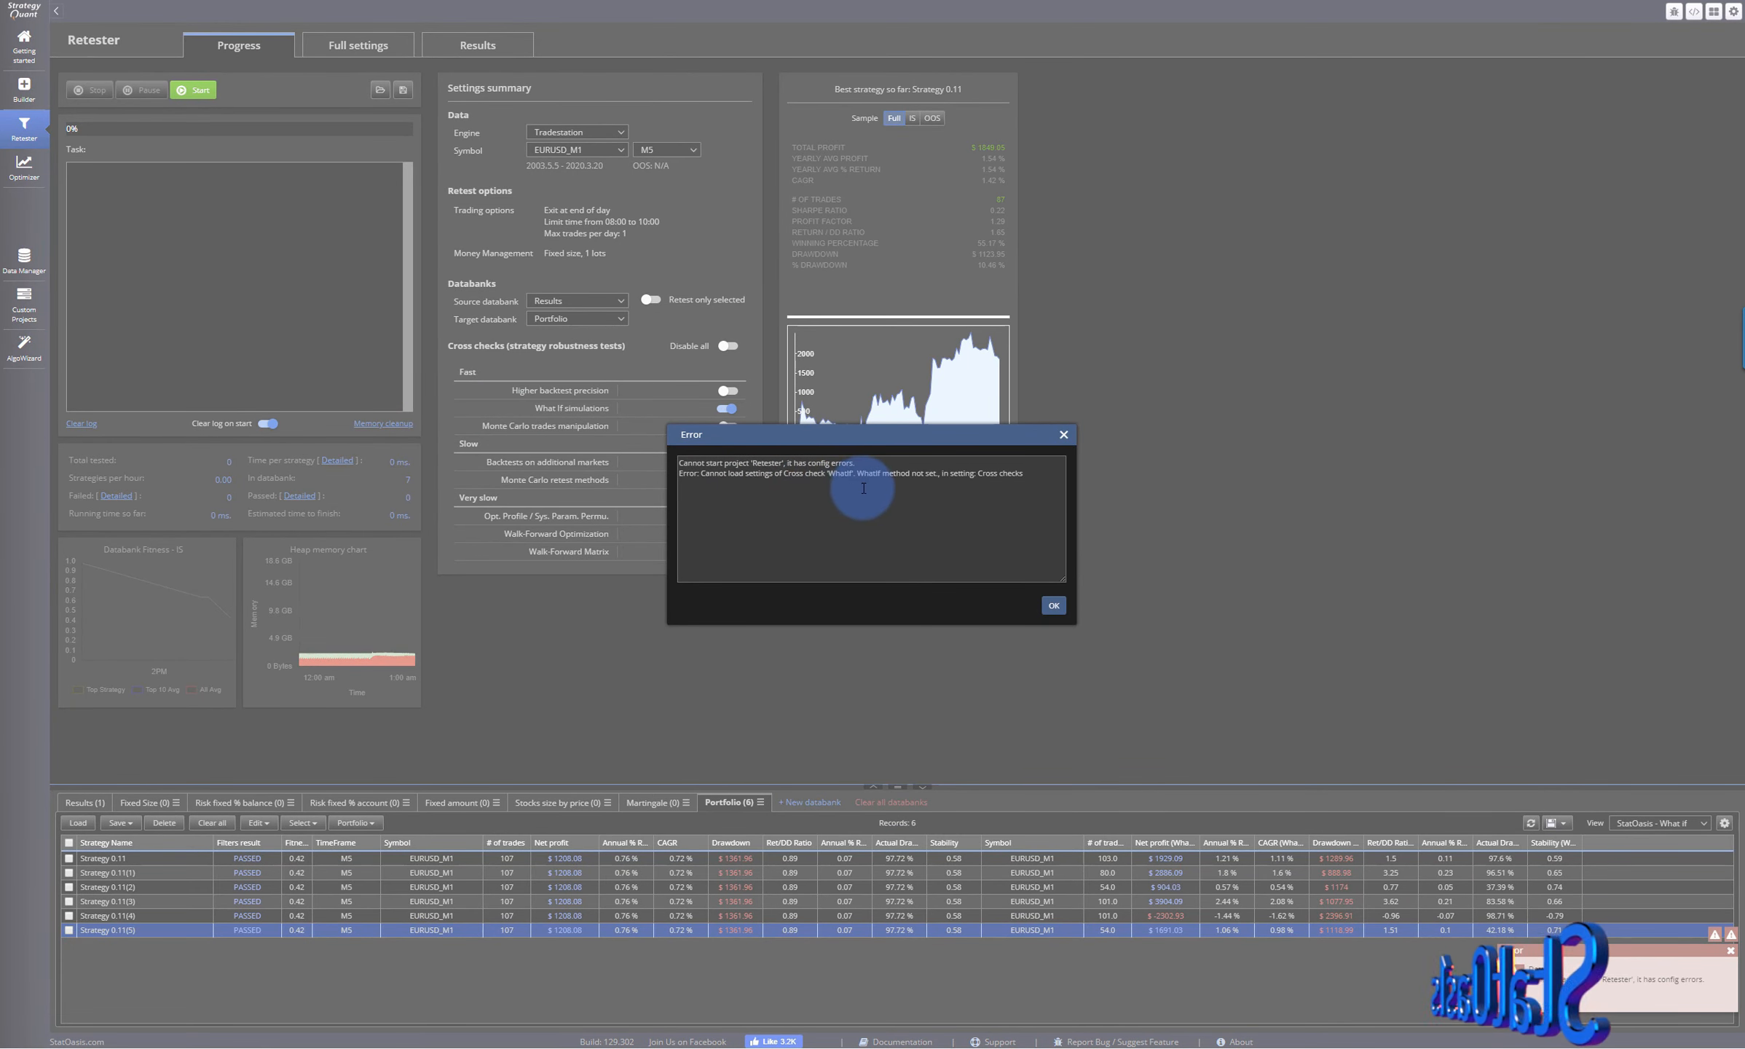
{"action": "left_click", "coordinate": [1053, 605]}
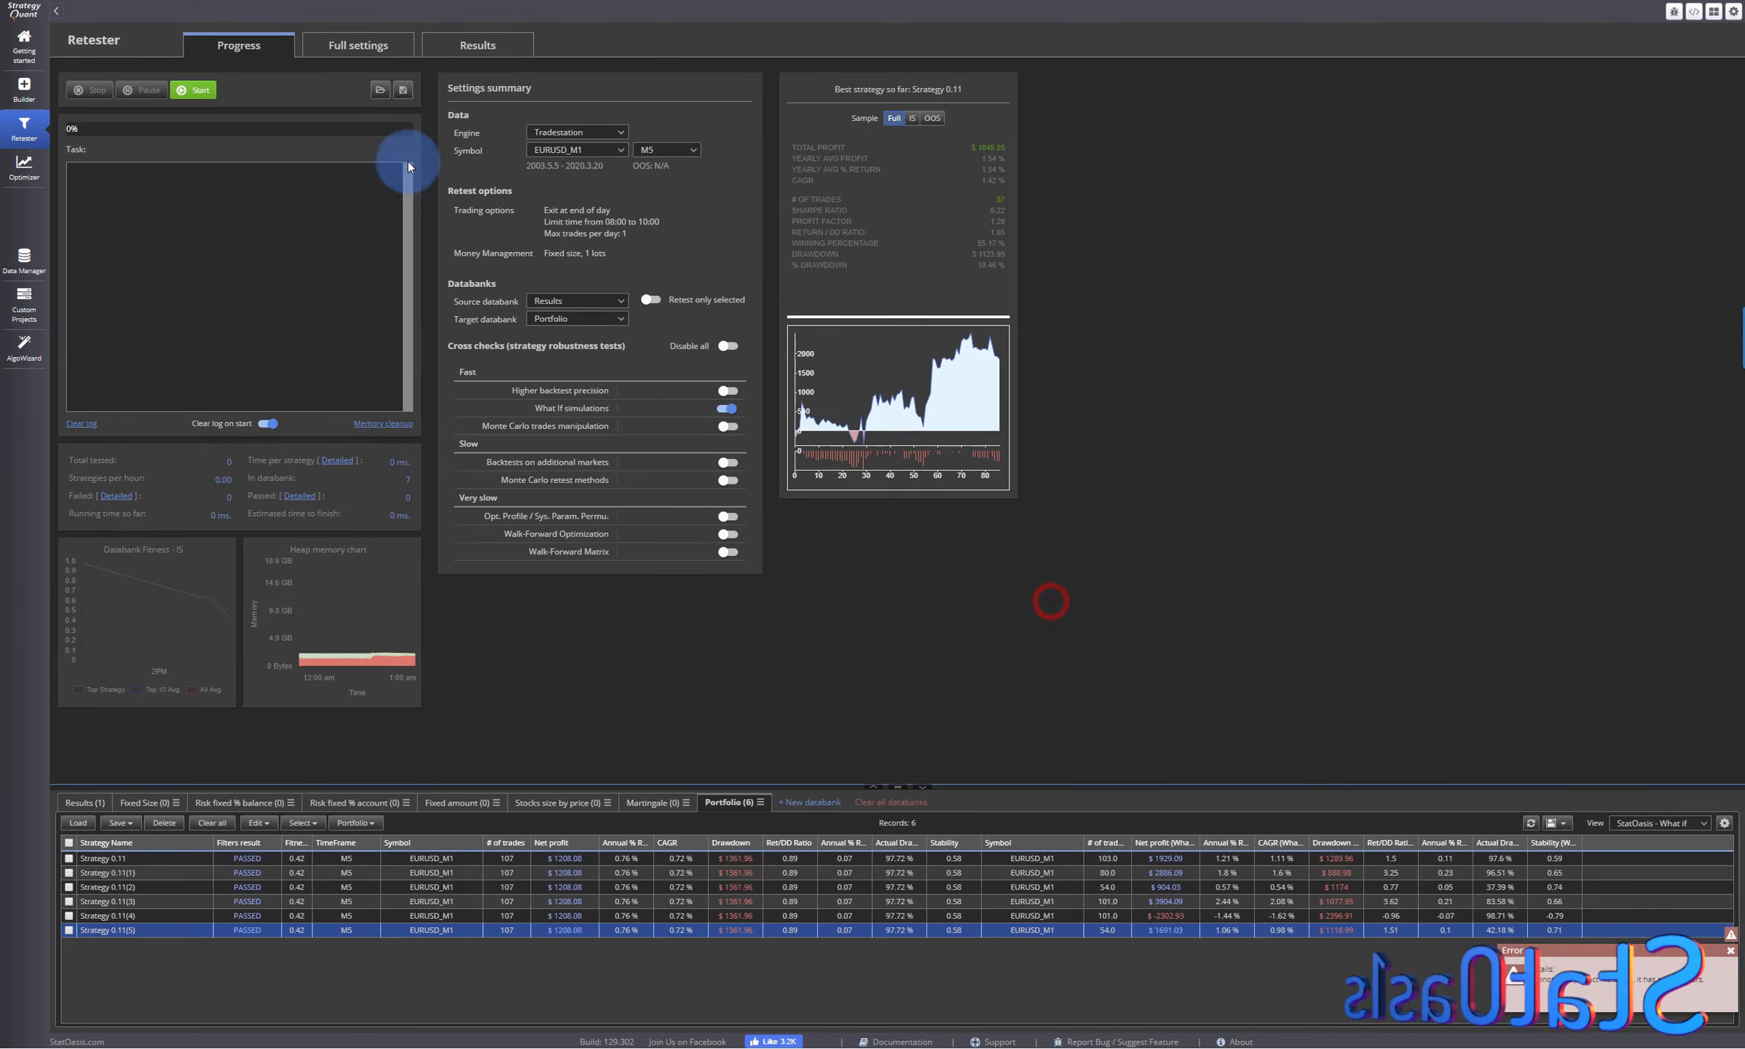
- Enable Exclude 5% trades with biggest profit in the What If simulations cross check and save its settings
{"action": "left_click", "coordinate": [377, 38]}
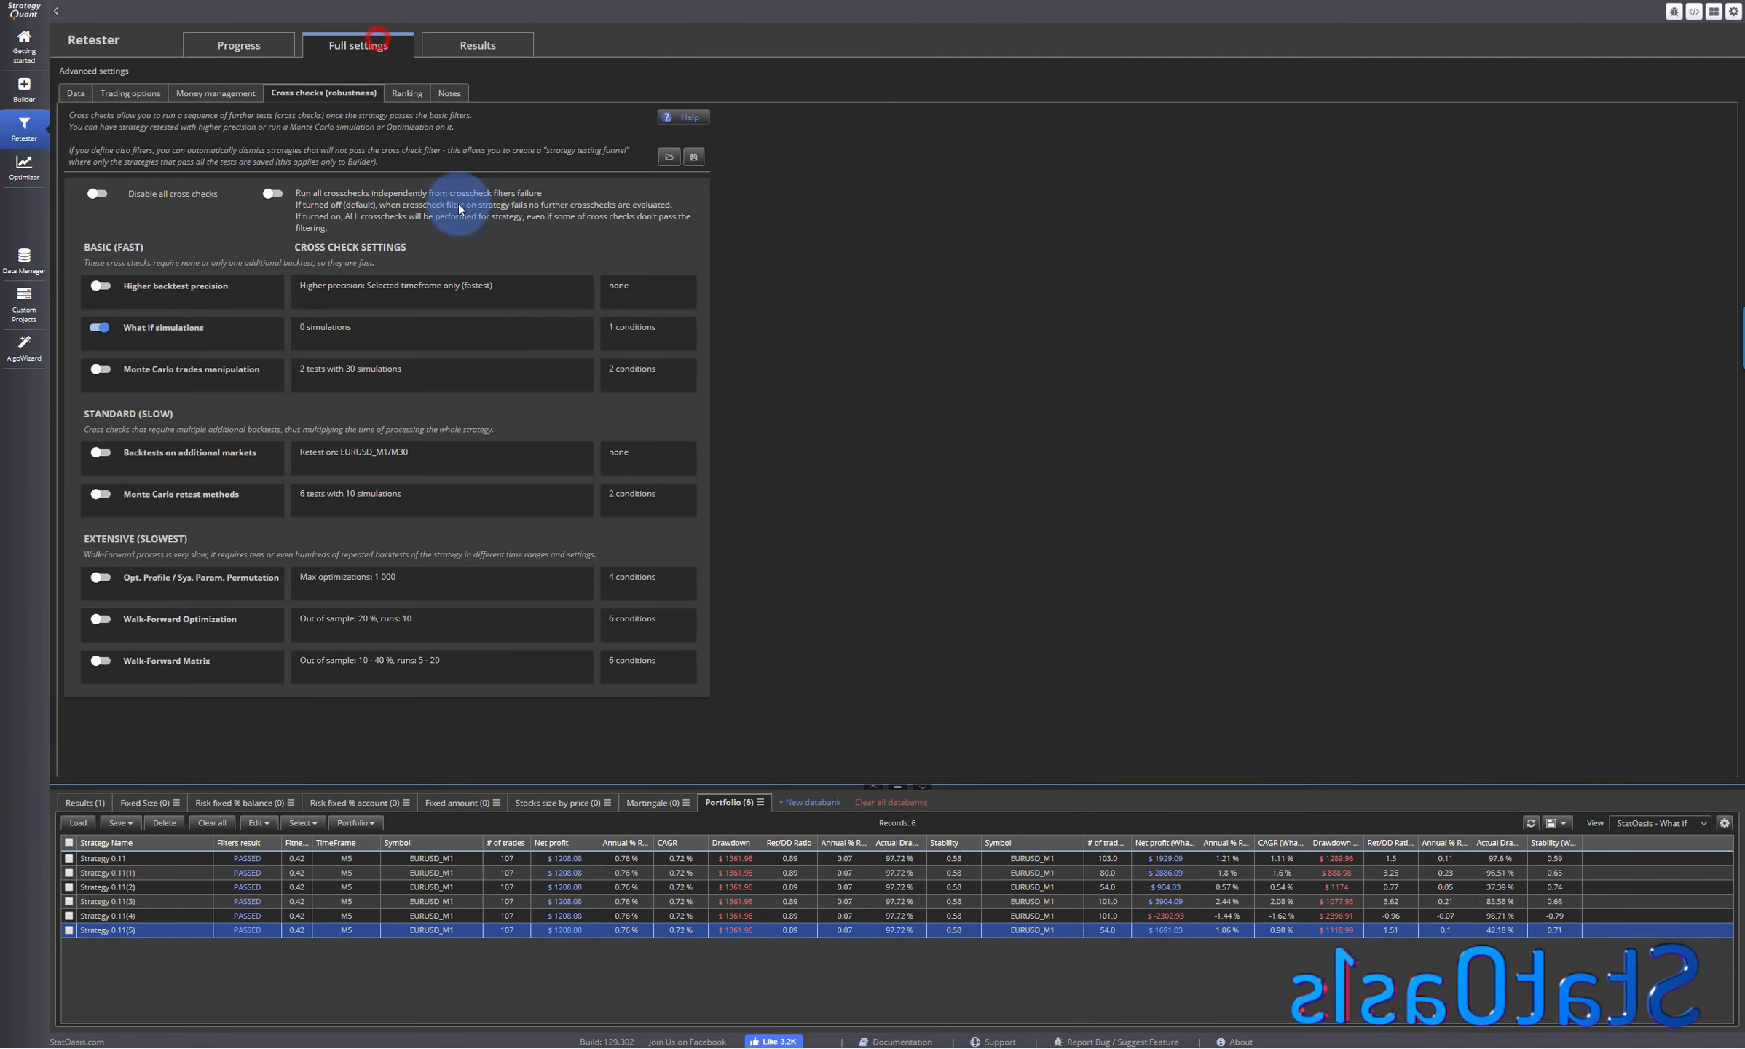
{"action": "left_click", "coordinate": [372, 345]}
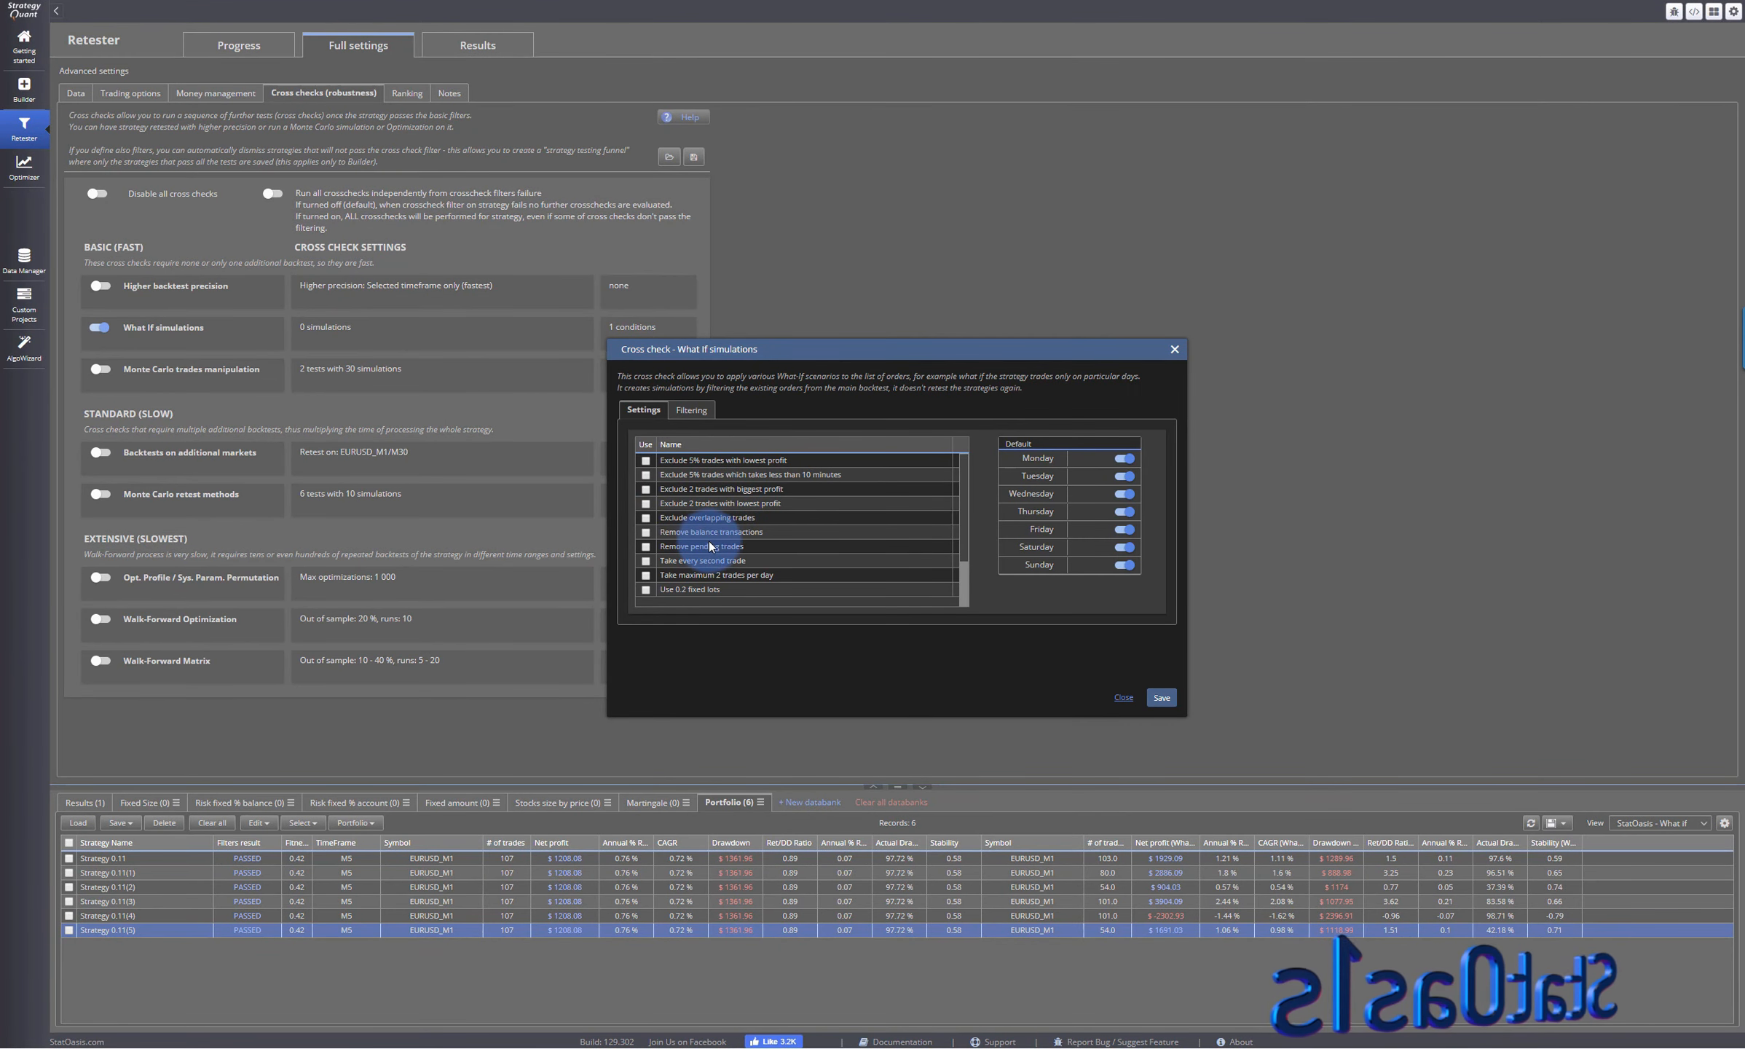
{"action": "scroll", "coordinate": [710, 541], "scroll_direction": "up", "scroll_amount": 3}
{"action": "scroll", "coordinate": [710, 541], "scroll_direction": "up", "scroll_amount": 2}
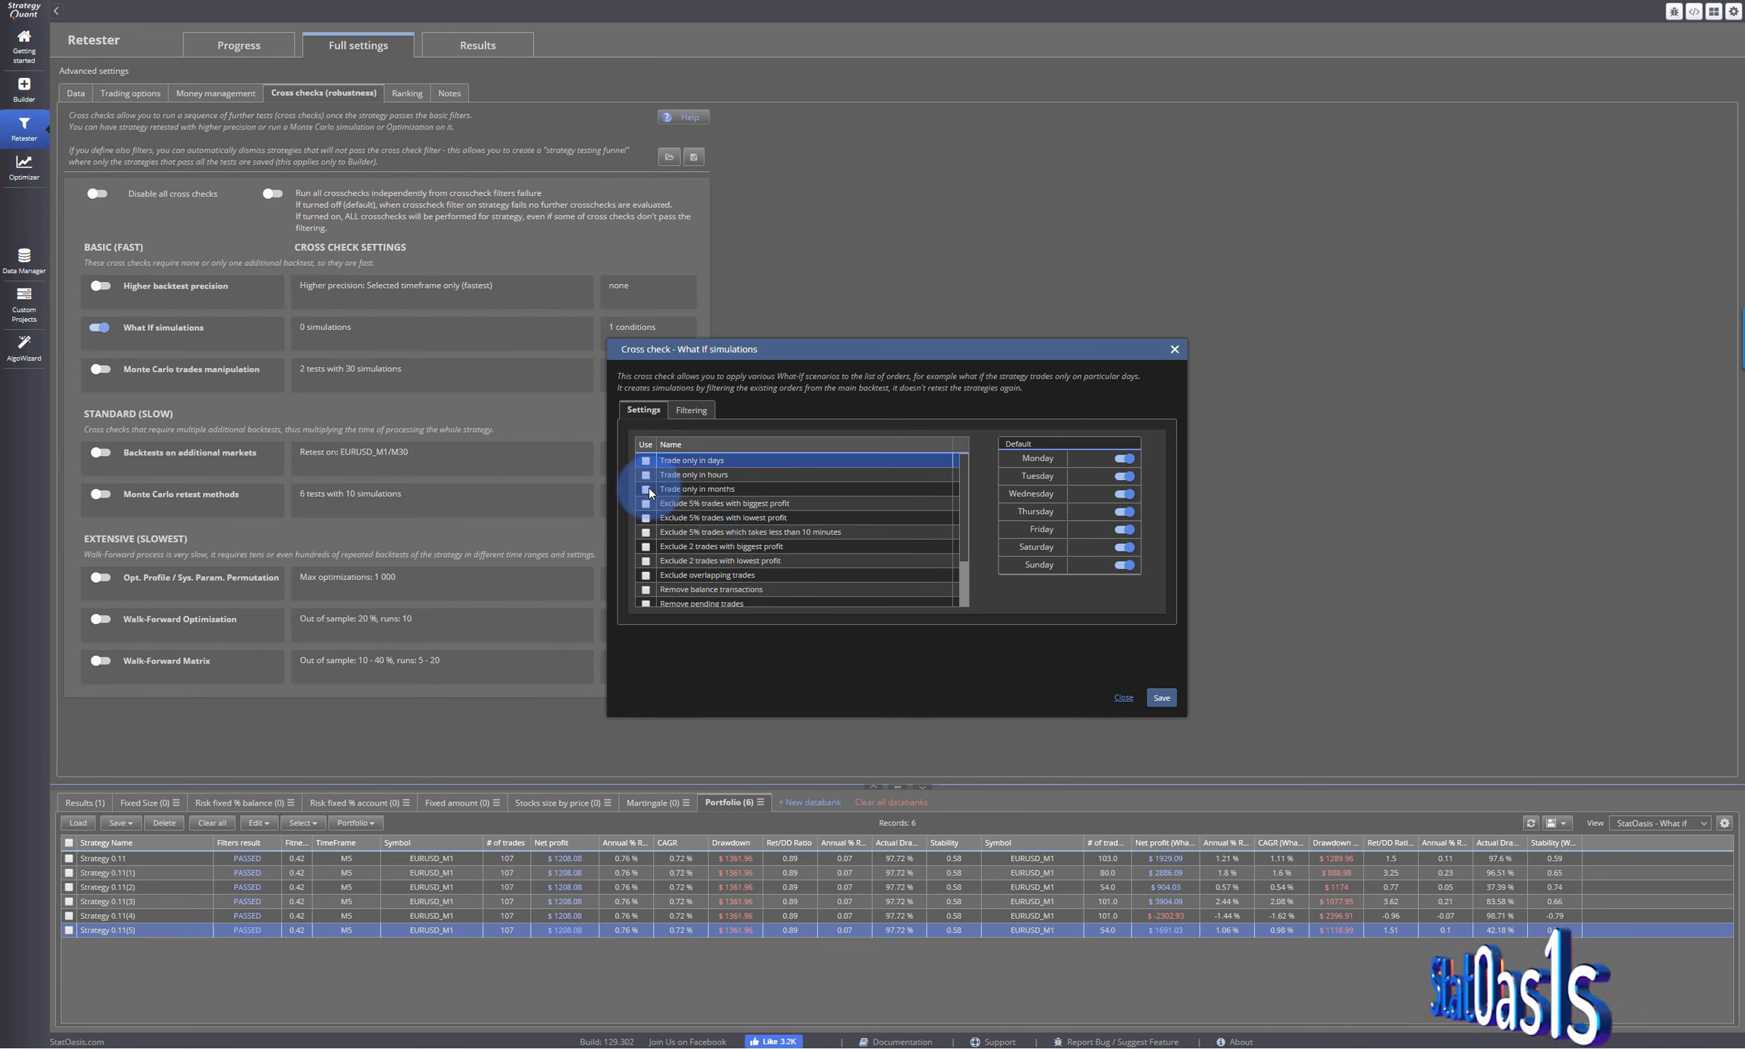
{"action": "scroll", "coordinate": [663, 501], "scroll_direction": "down", "scroll_amount": 1}
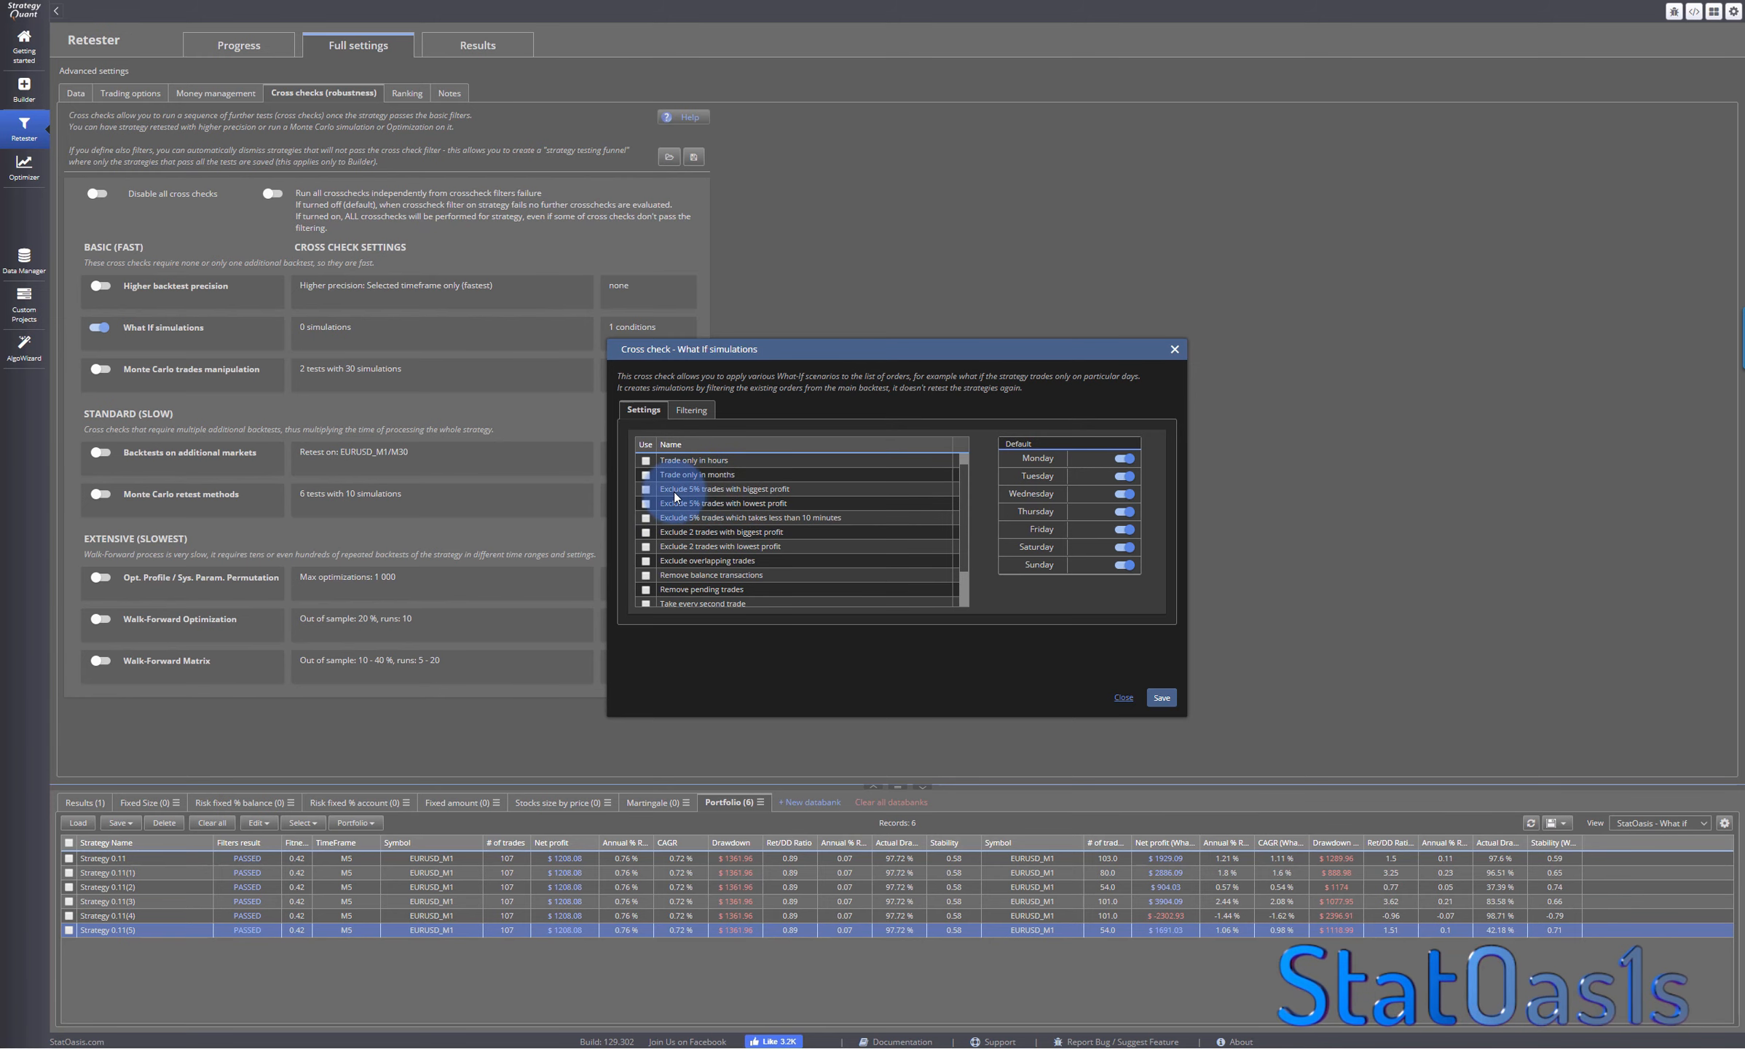
{"action": "left_click", "coordinate": [645, 488]}
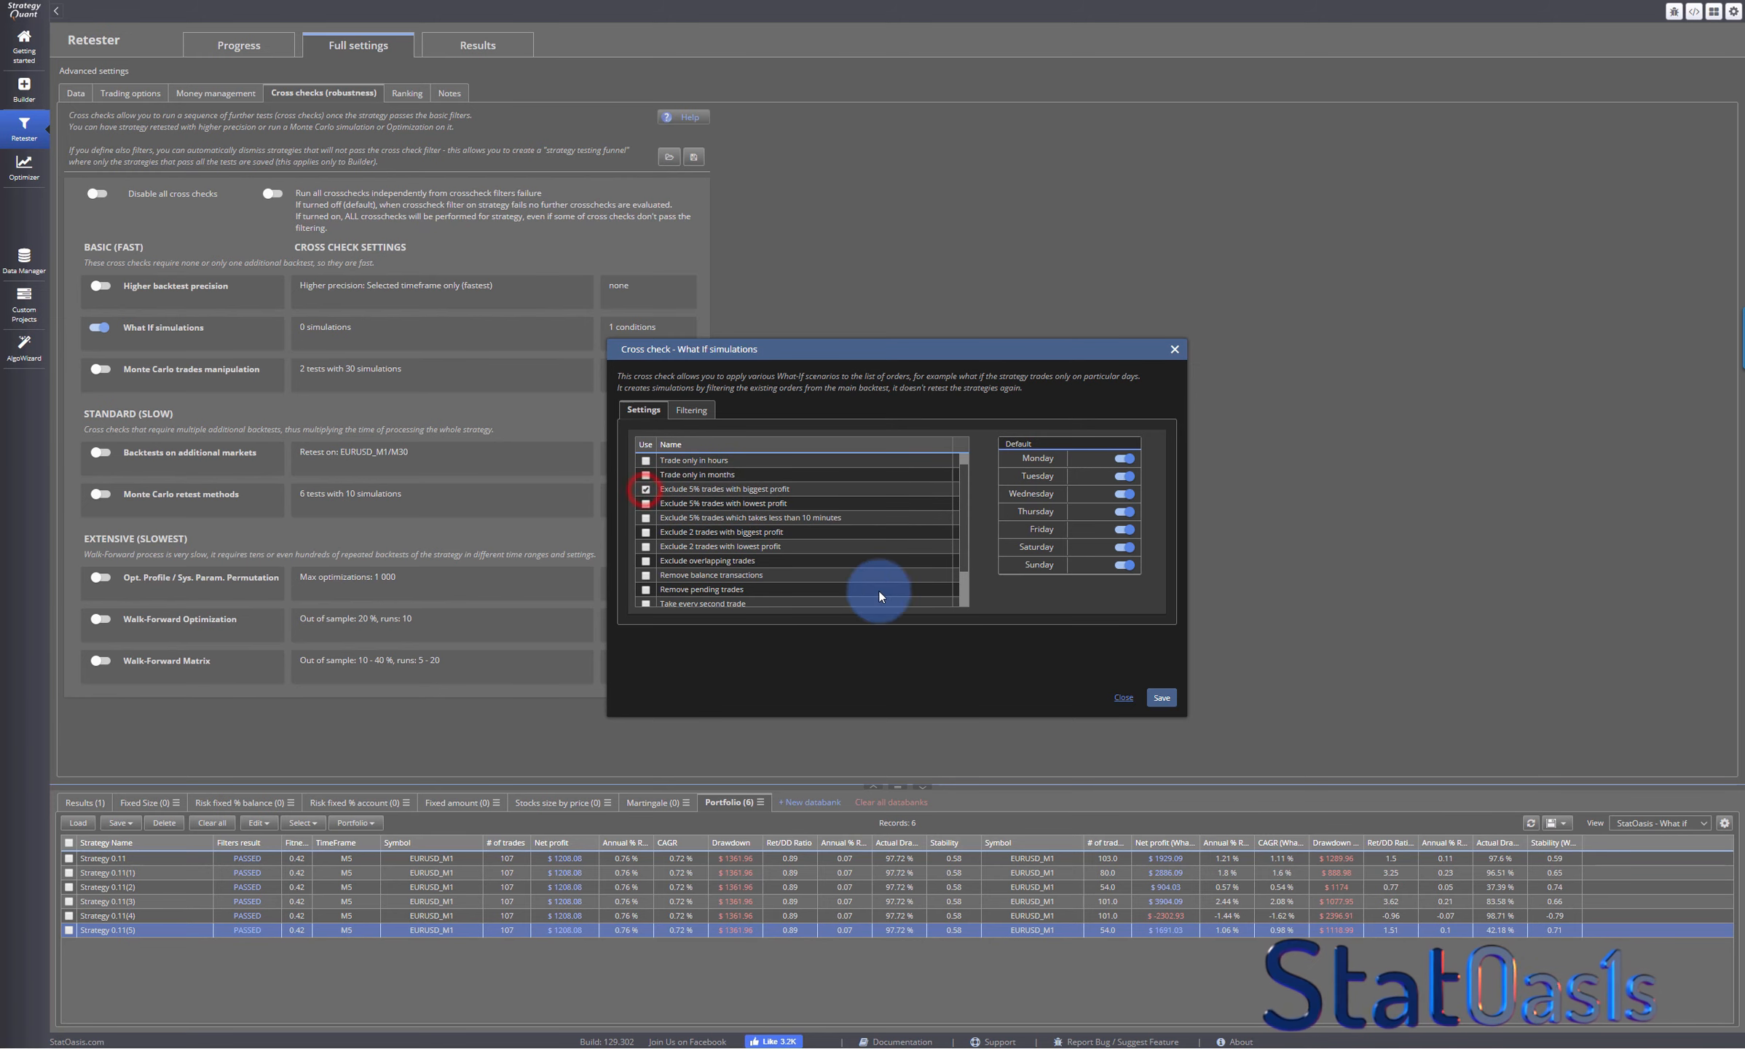
{"action": "left_click", "coordinate": [1161, 698]}
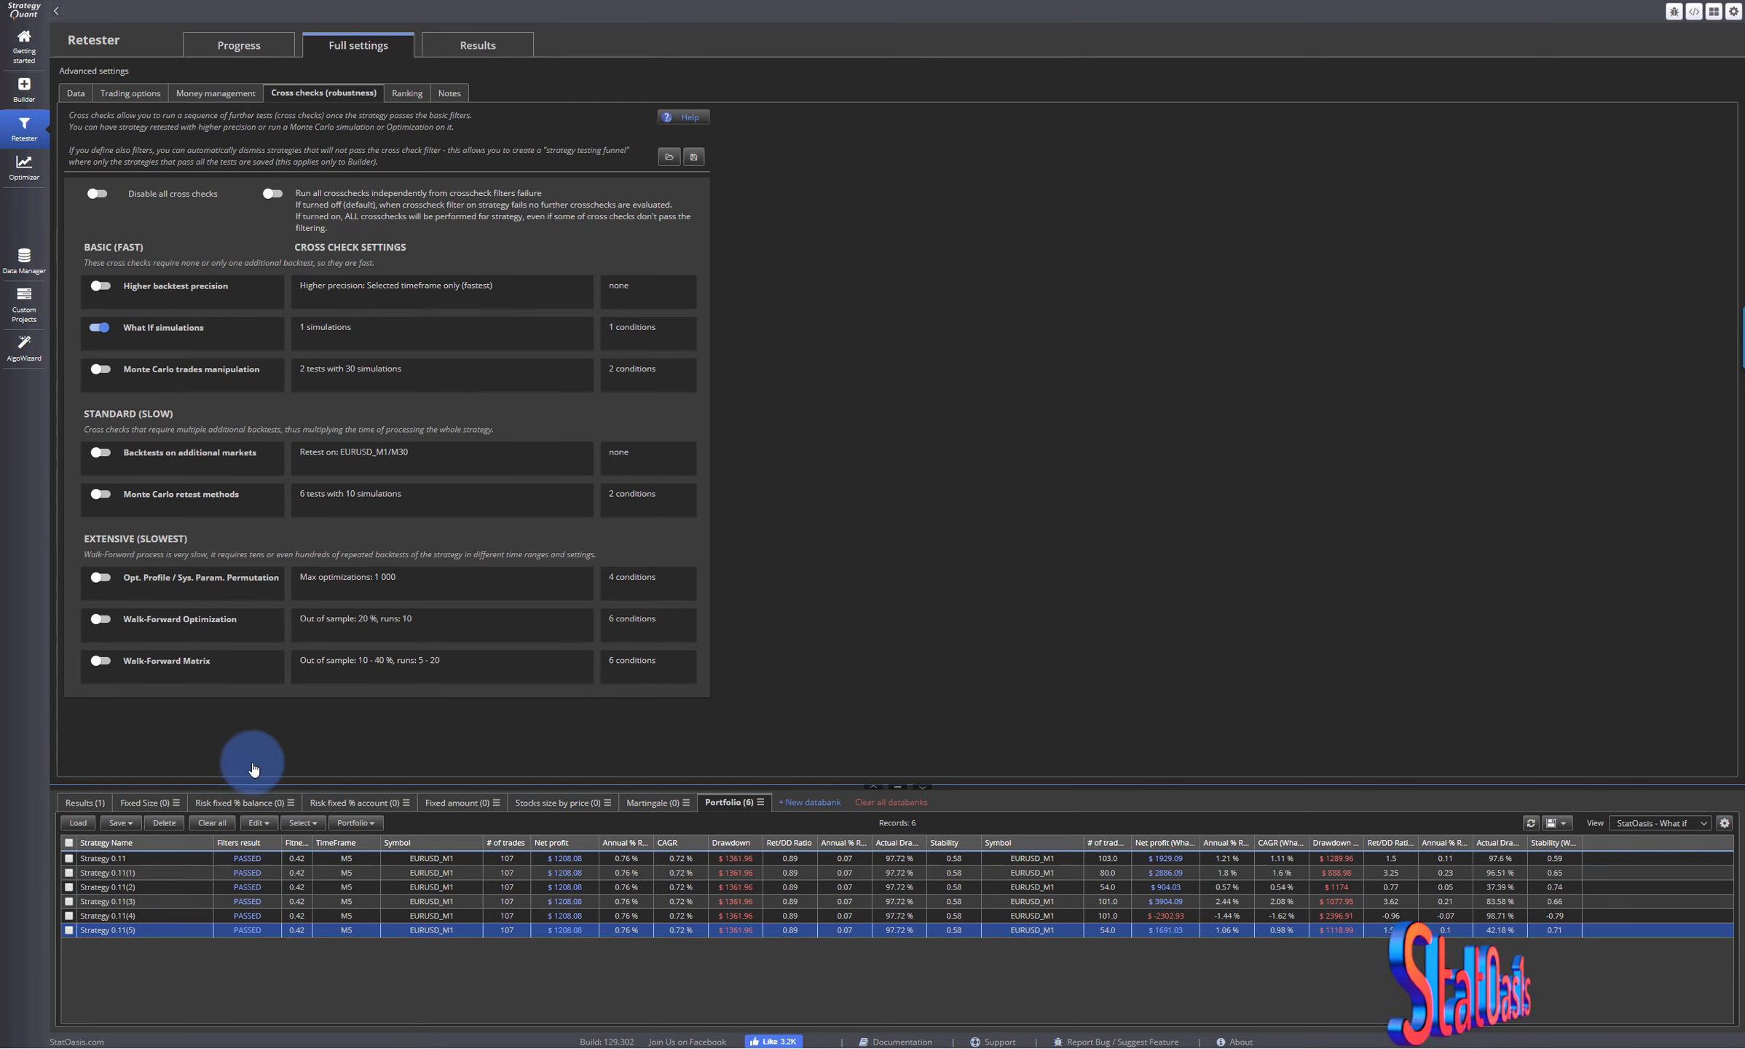
- Run the retest and check the newly added strategy's filters result in the Portfolio databank
{"action": "left_click", "coordinate": [246, 44]}
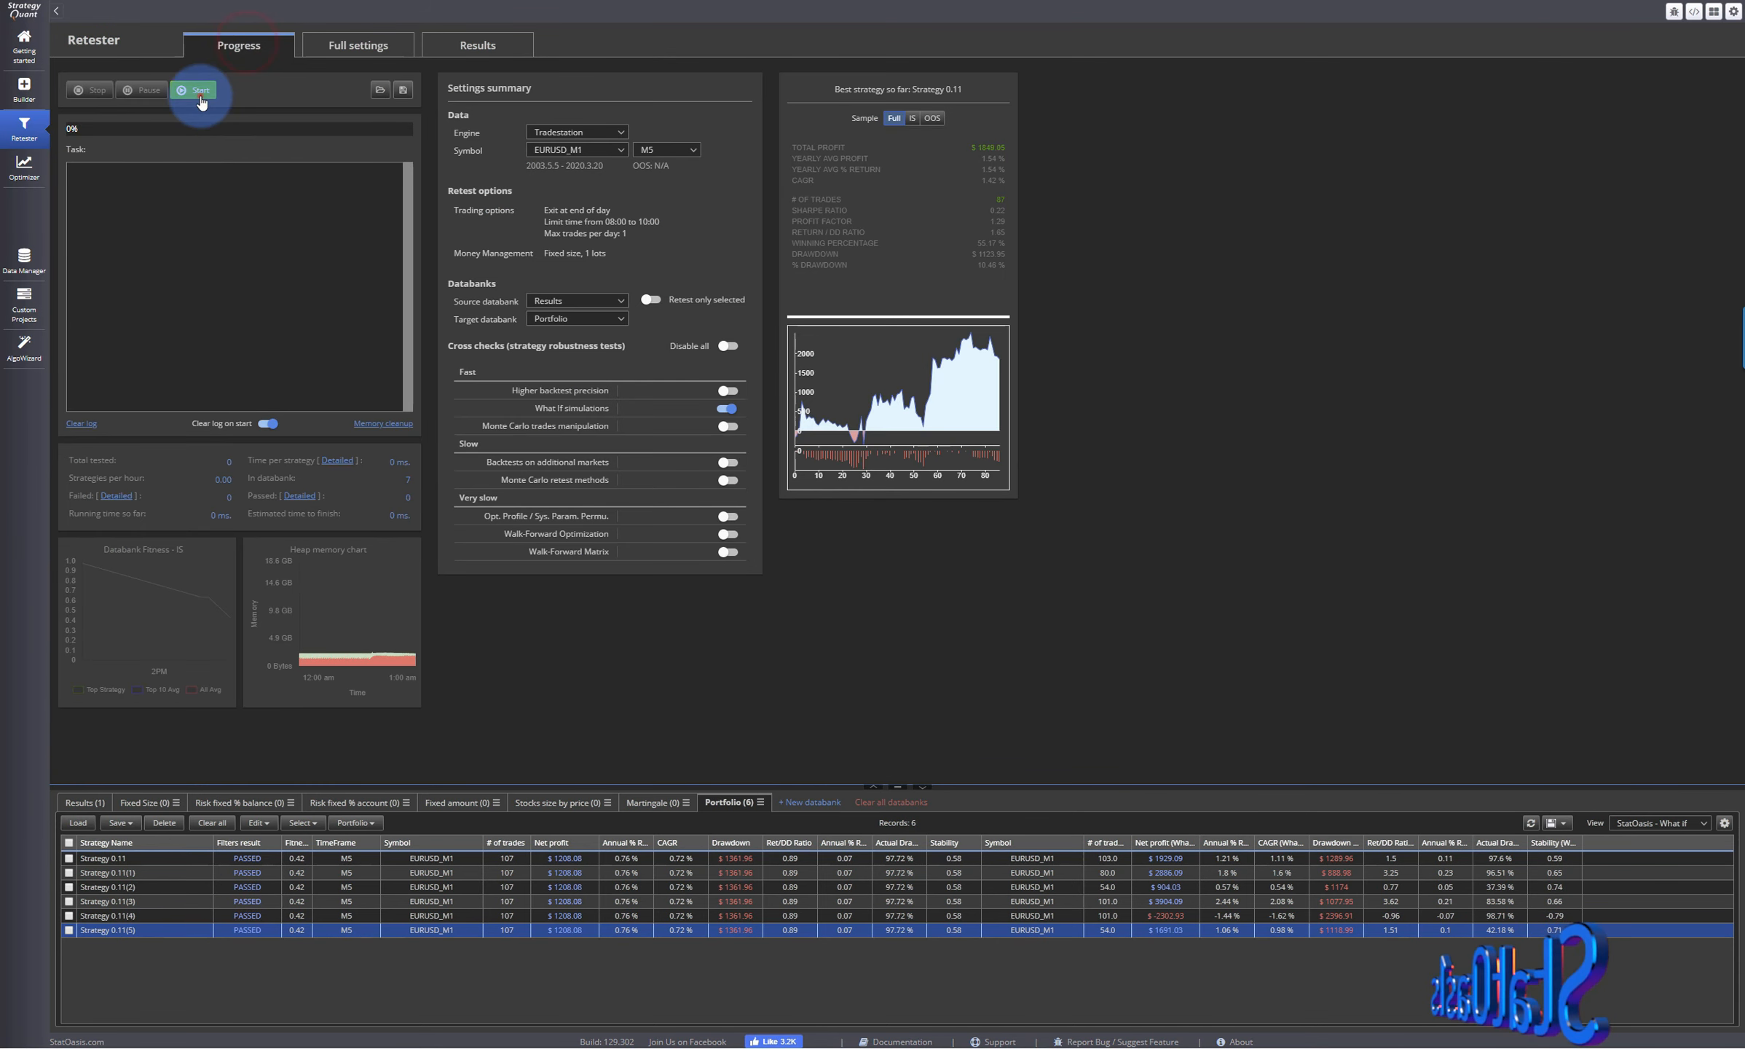
{"action": "left_click", "coordinate": [200, 95]}
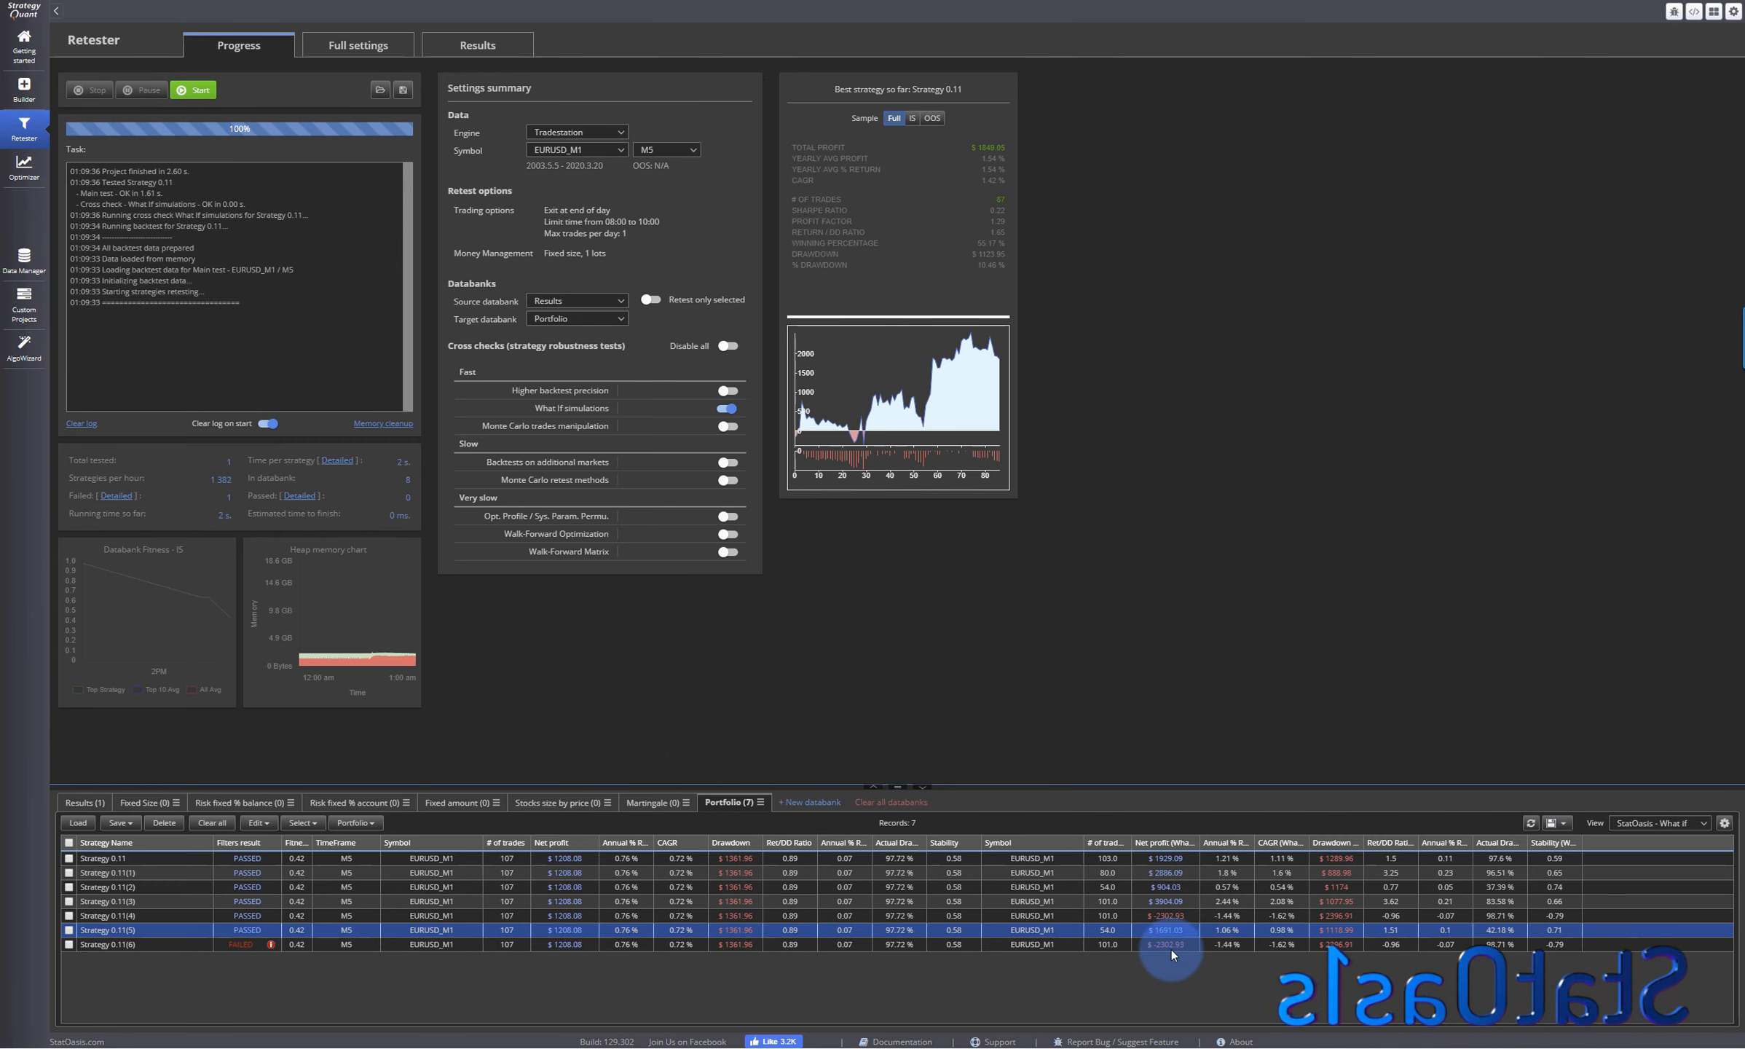
{"action": "mouse_move", "coordinate": [271, 943]}
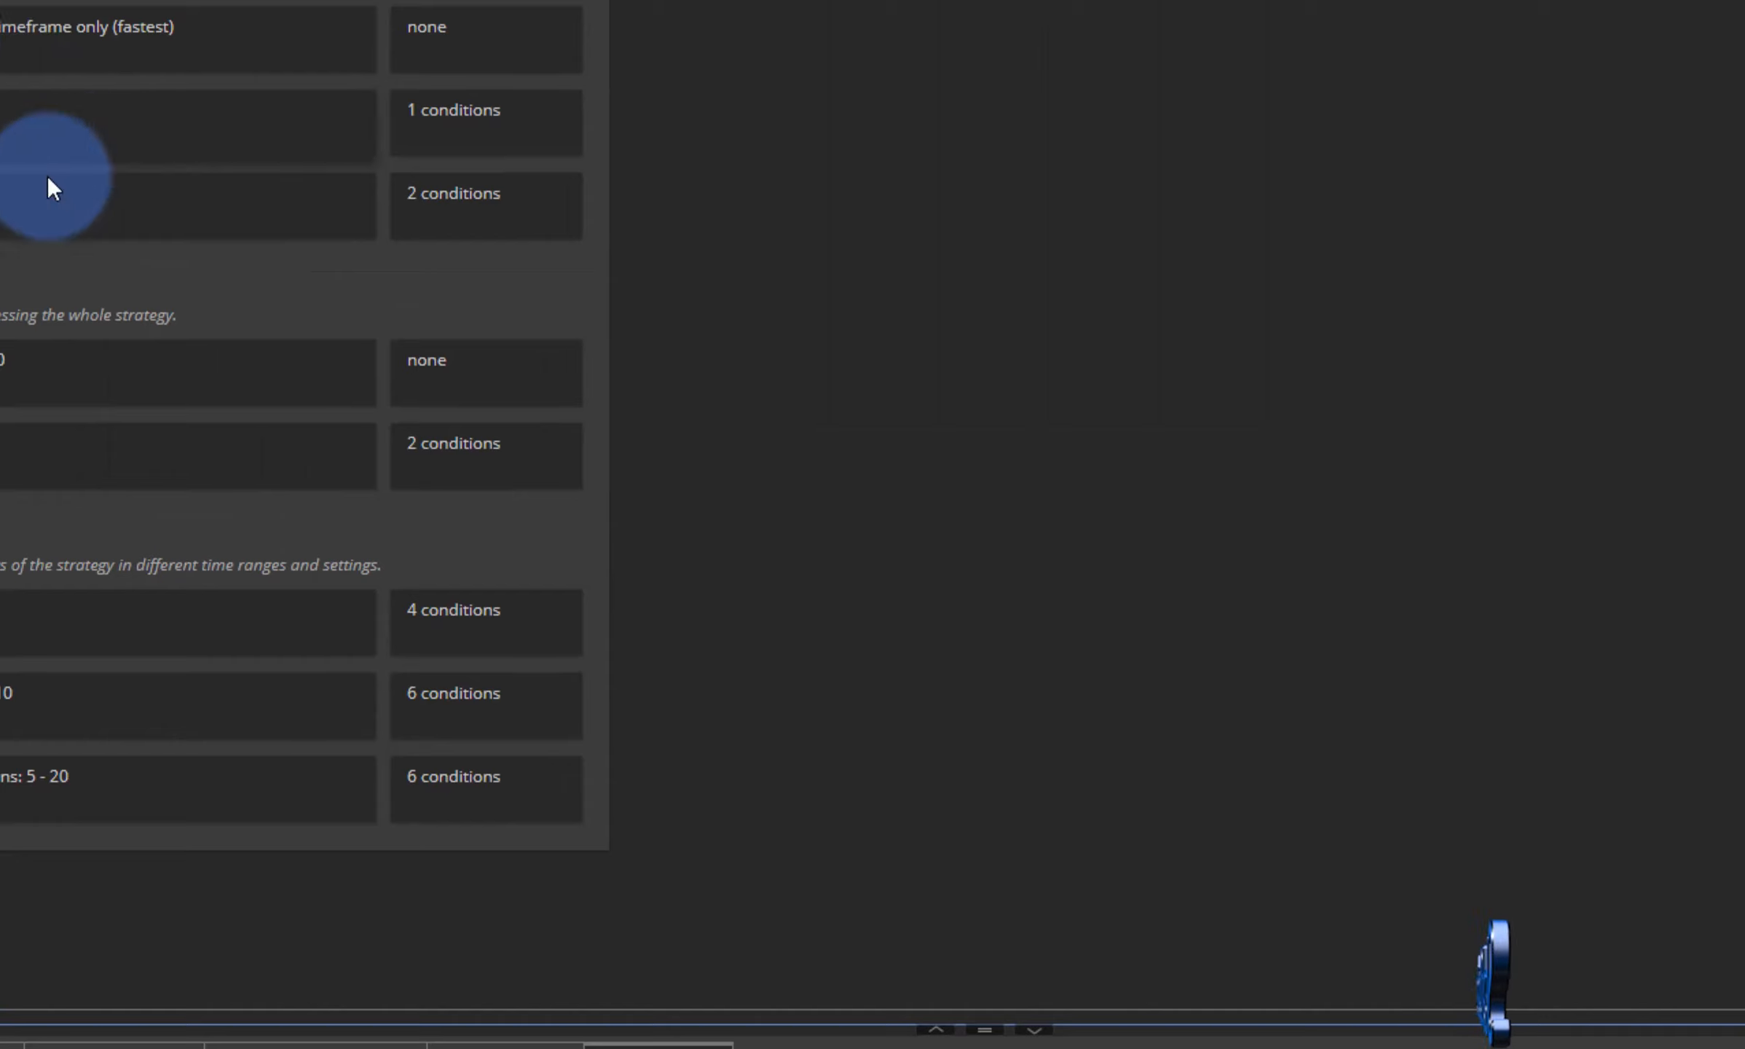
- Review the What If simulations filtering condition without changing it, and compare it with the last retested strategy's filters result
{"action": "left_click", "coordinate": [2, 129]}
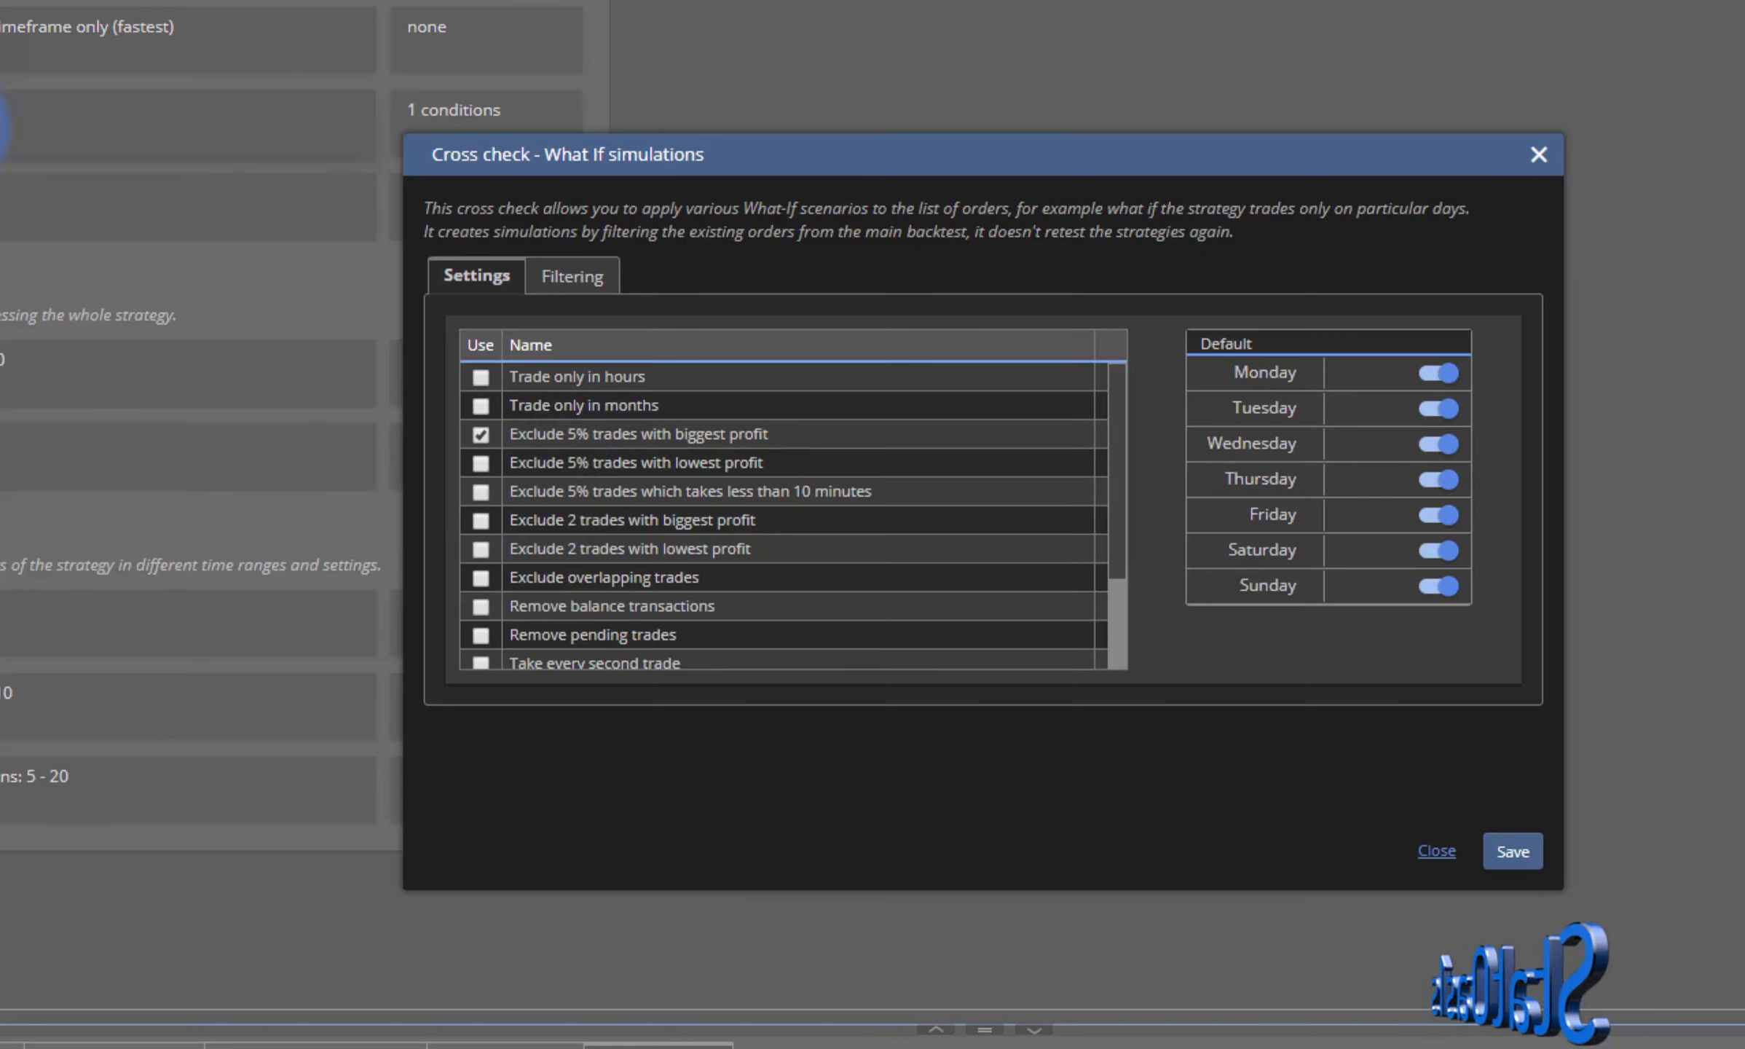
{"action": "left_click", "coordinate": [572, 277]}
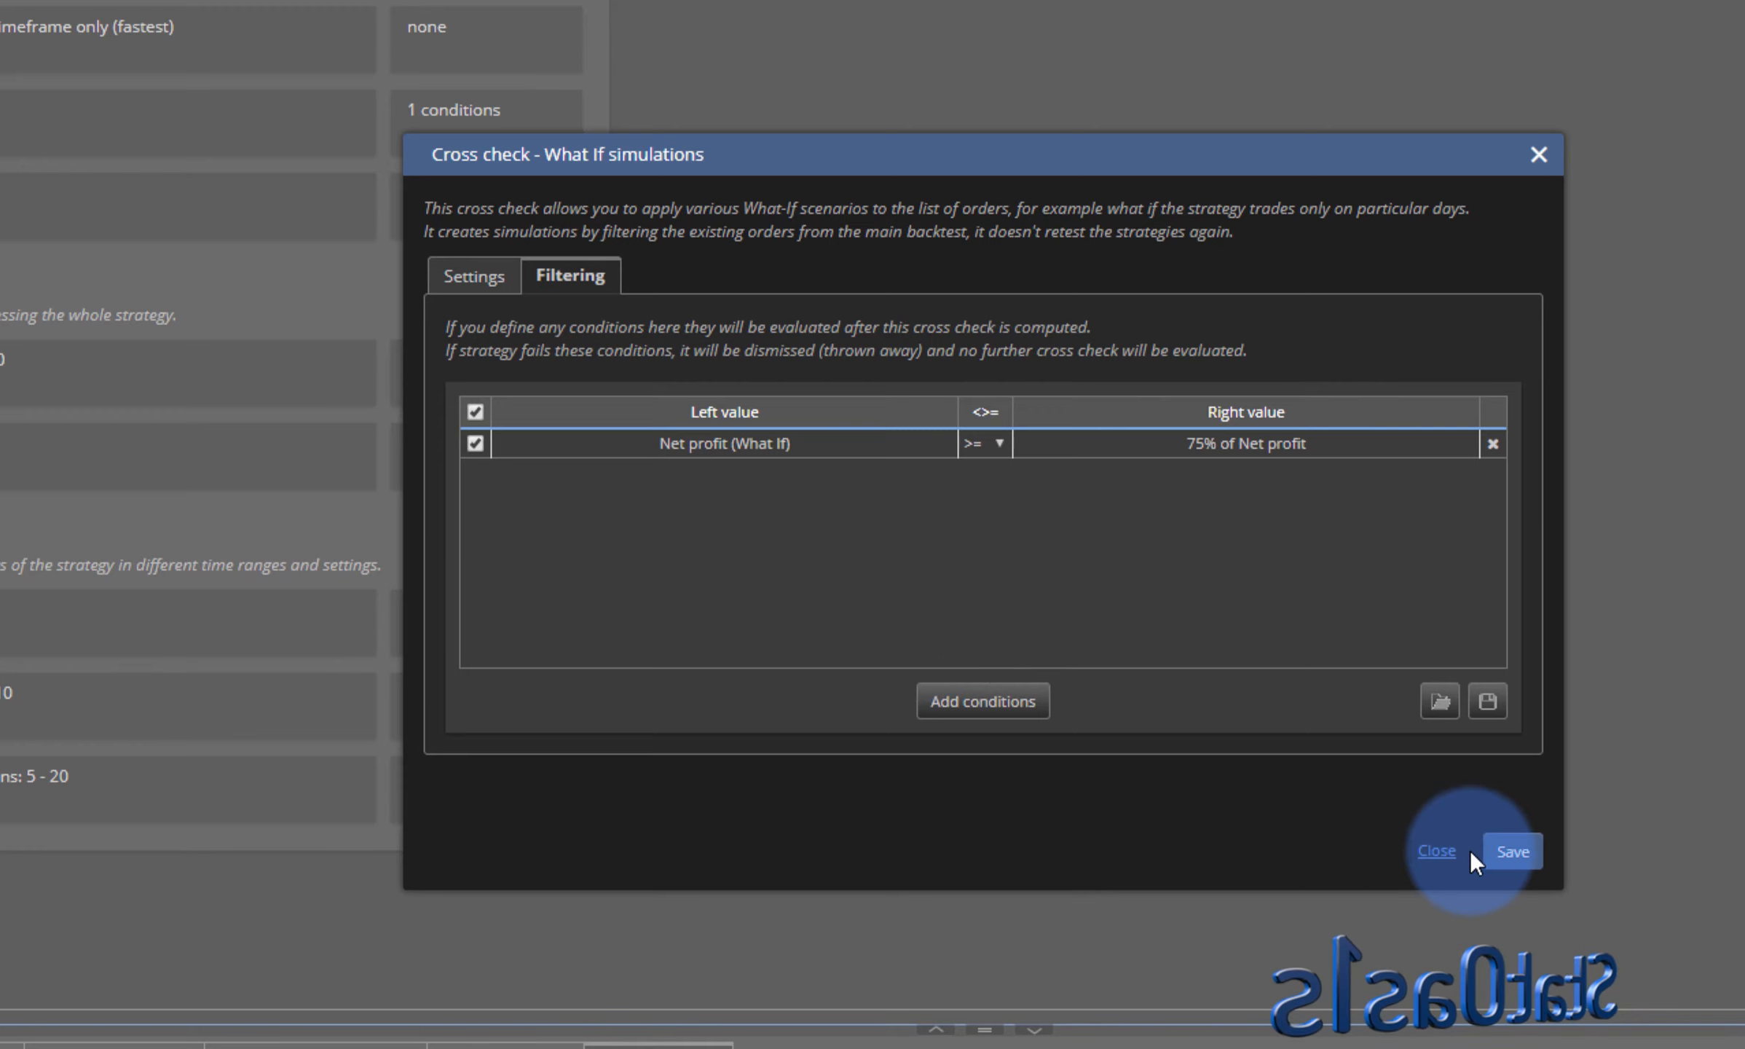
{"action": "left_click", "coordinate": [1438, 851]}
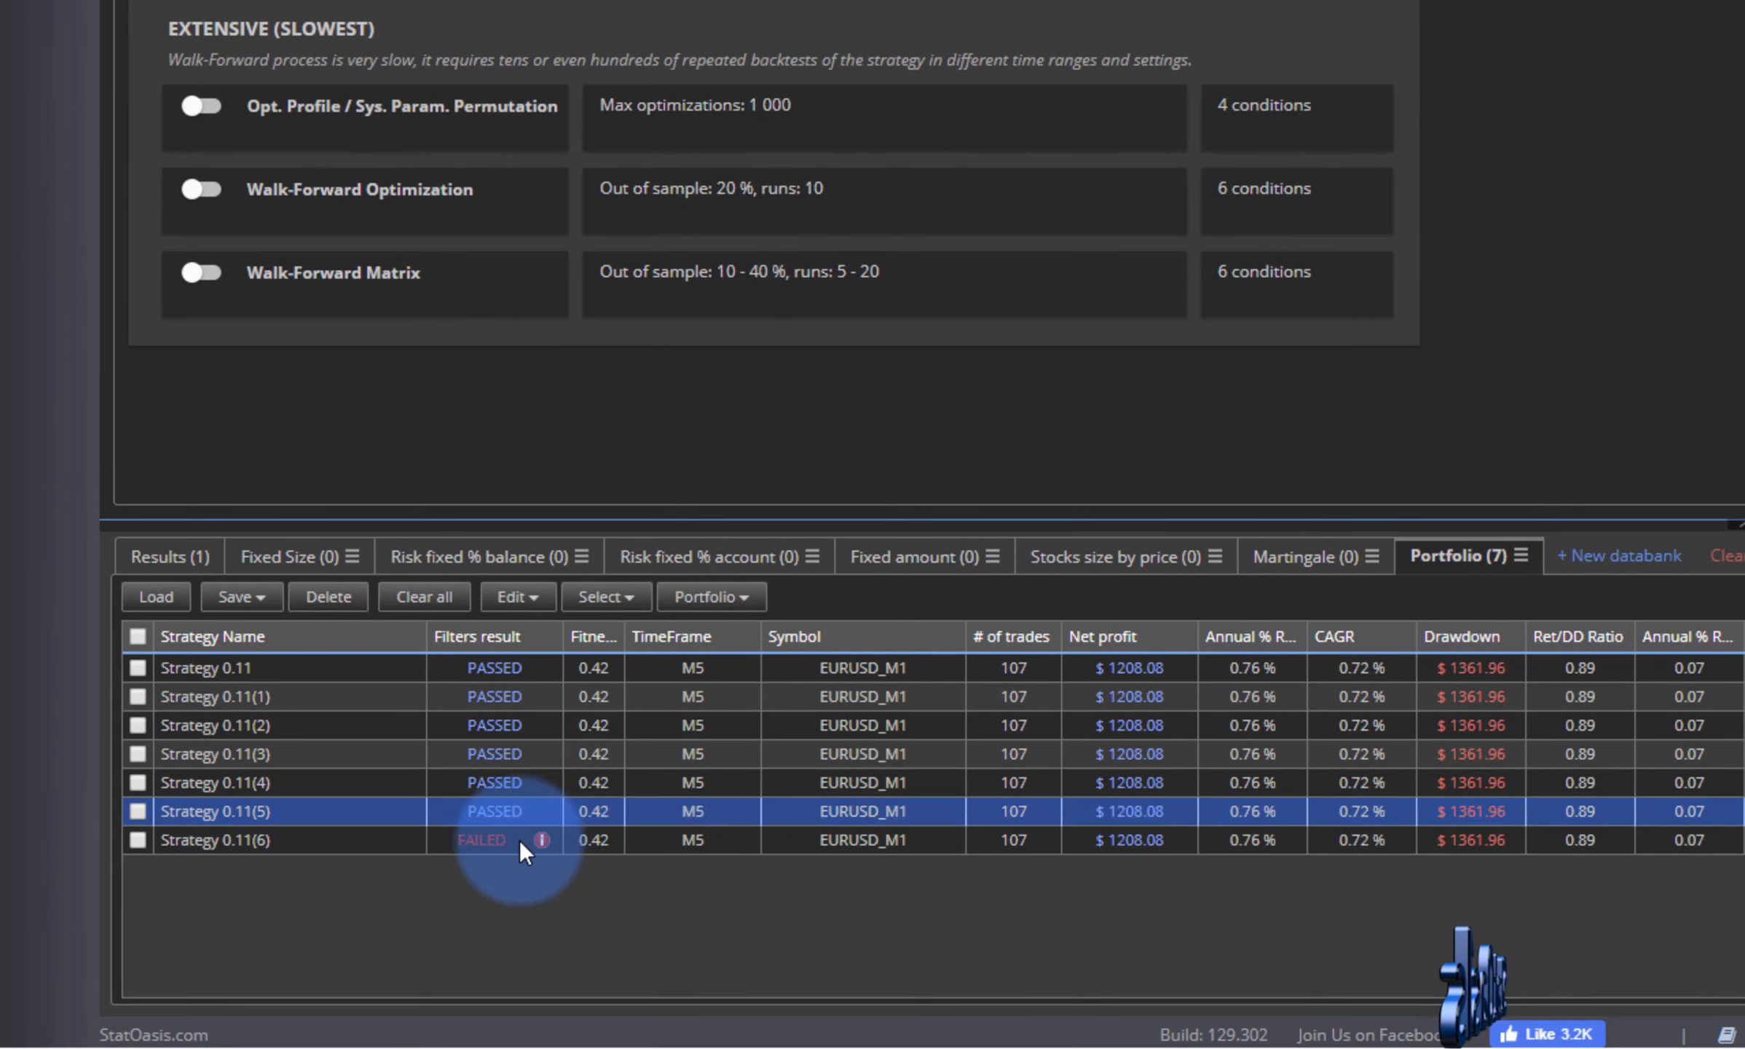
{"action": "mouse_move", "coordinate": [543, 834]}
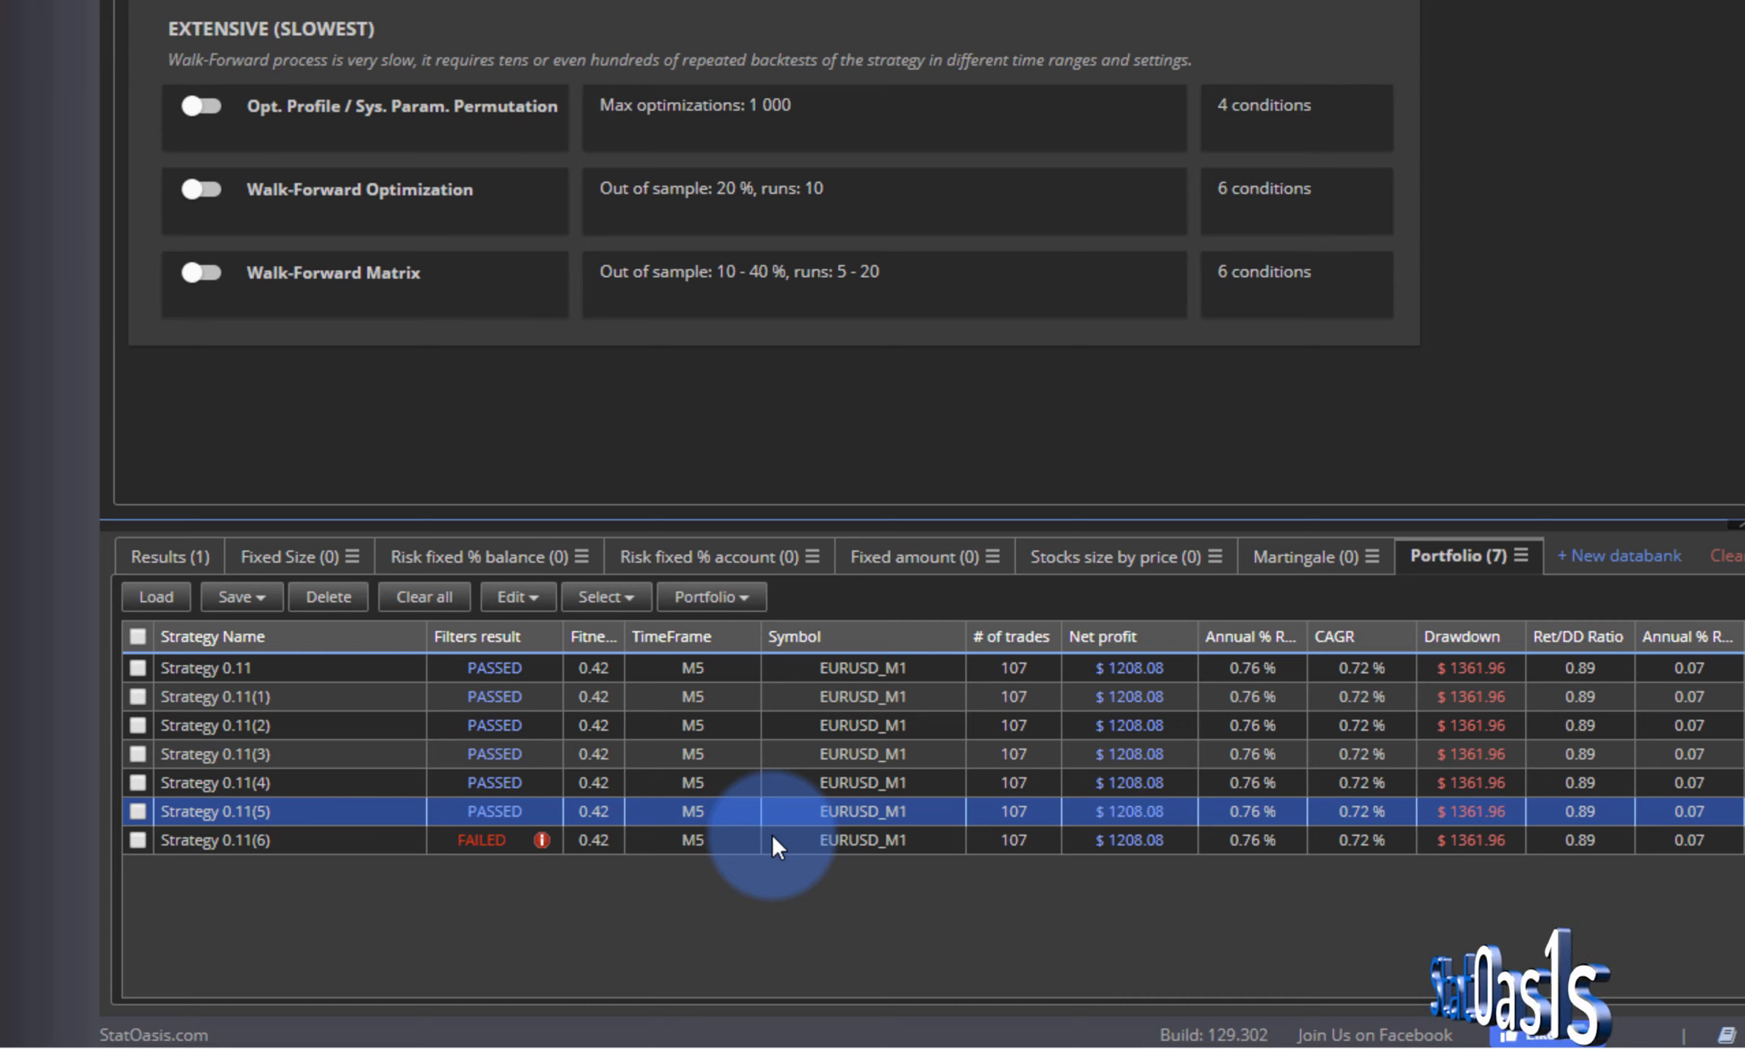